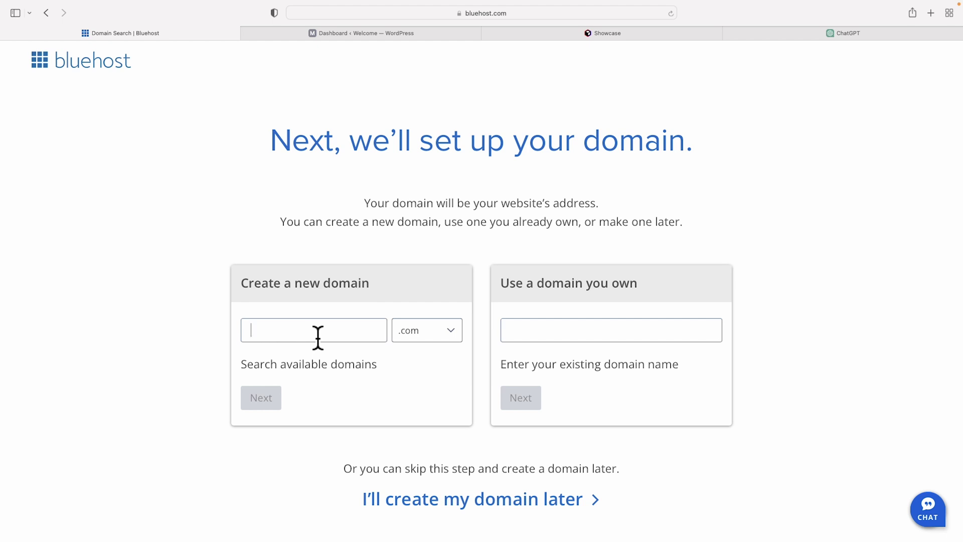
- Enter the desired new domain name with the .com extension and continue to the account checkout
{"action": "type", "text": "wesmcdowellhq"}
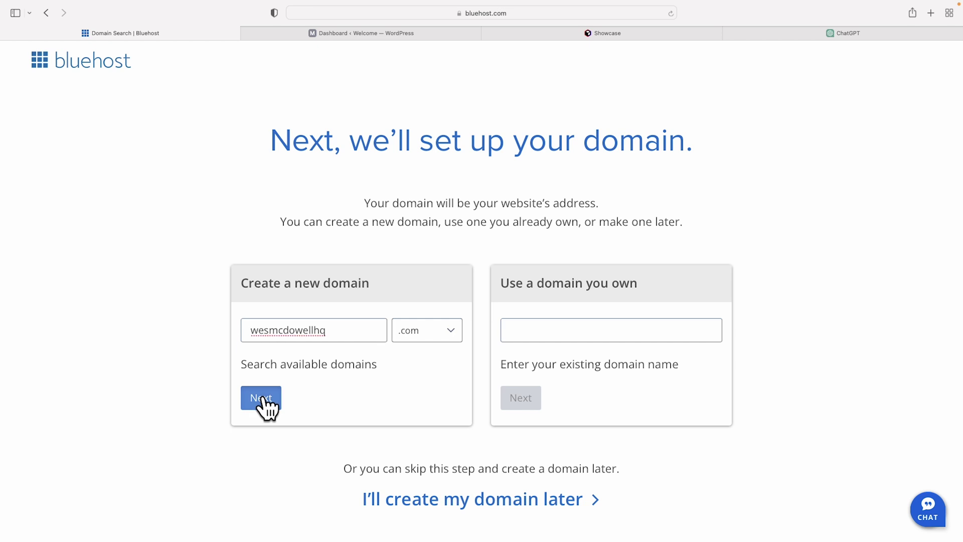
{"action": "left_click", "coordinate": [262, 399]}
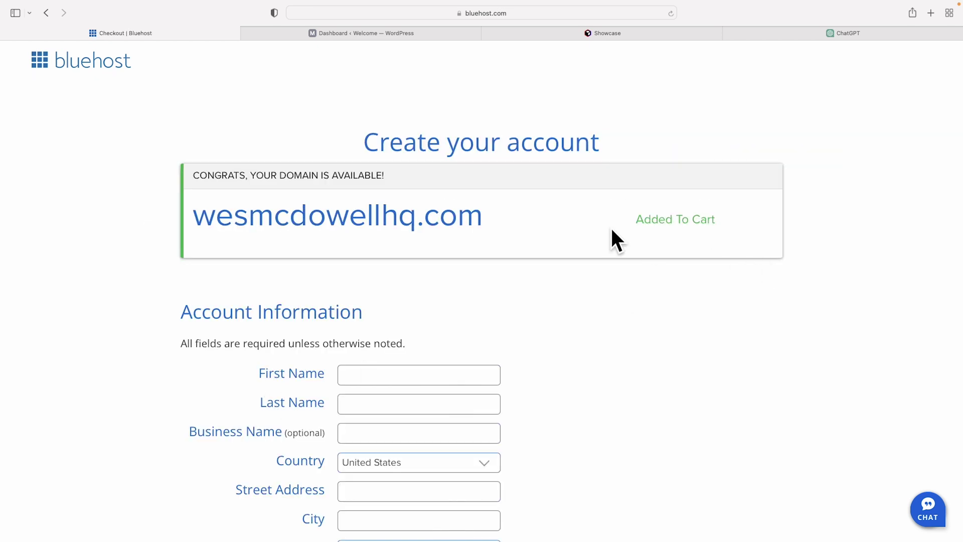
- Remove Domain Privacy + Protection and the Professional Email trial from the package extras
{"action": "scroll", "coordinate": [653, 291], "scroll_direction": "down", "scroll_amount": 5}
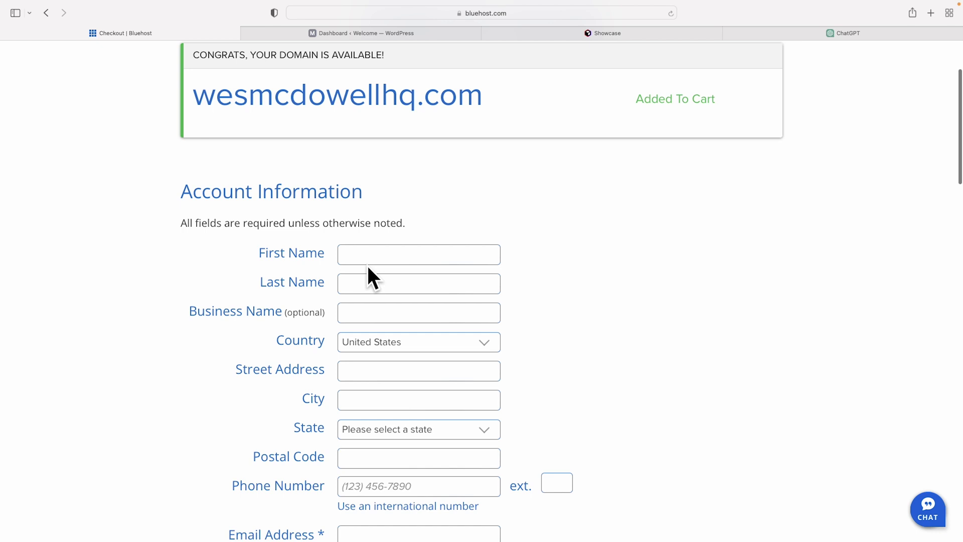
{"action": "scroll", "coordinate": [508, 290], "scroll_direction": "down", "scroll_amount": 3}
{"action": "scroll", "coordinate": [507, 296], "scroll_direction": "down", "scroll_amount": 15}
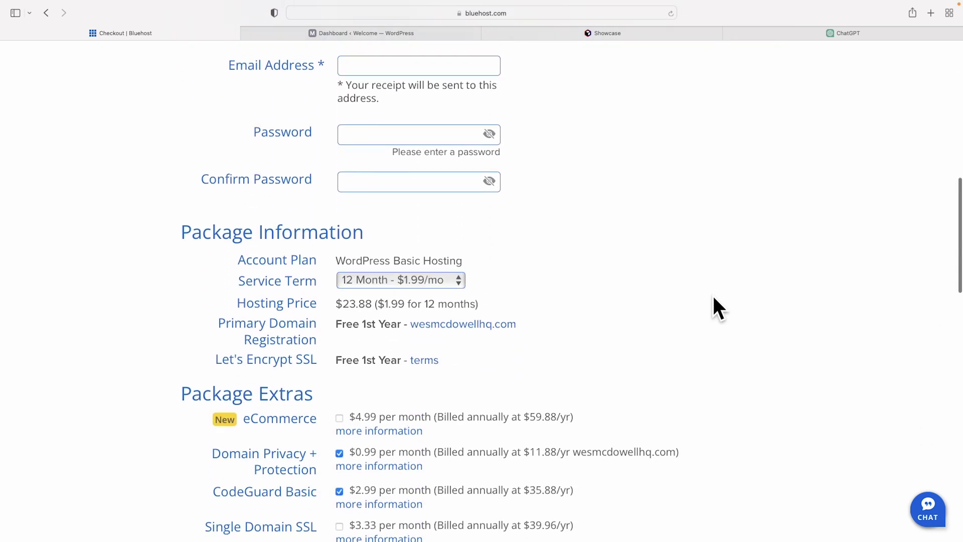
{"action": "scroll", "coordinate": [692, 302], "scroll_direction": "down", "scroll_amount": 3}
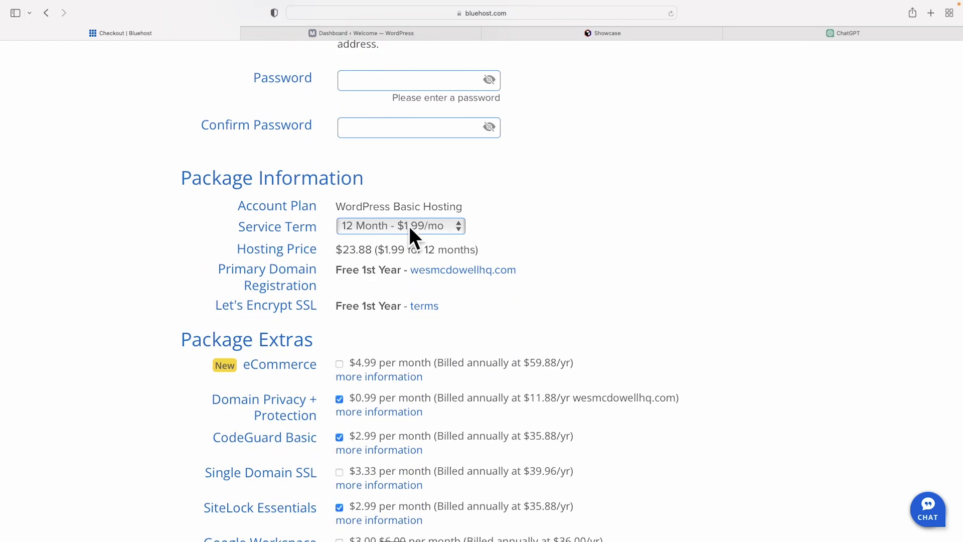
{"action": "scroll", "coordinate": [407, 231], "scroll_direction": "down", "scroll_amount": 7}
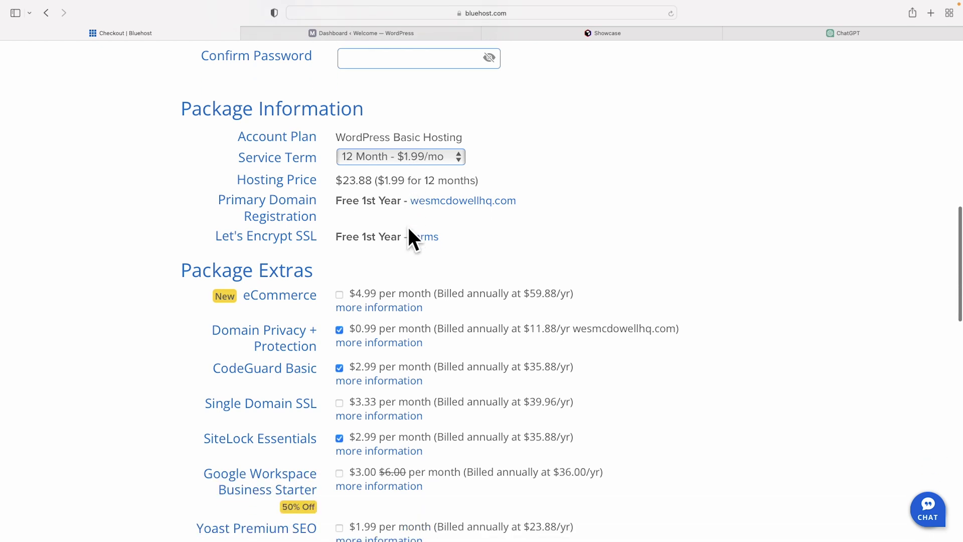
{"action": "left_click", "coordinate": [340, 205]}
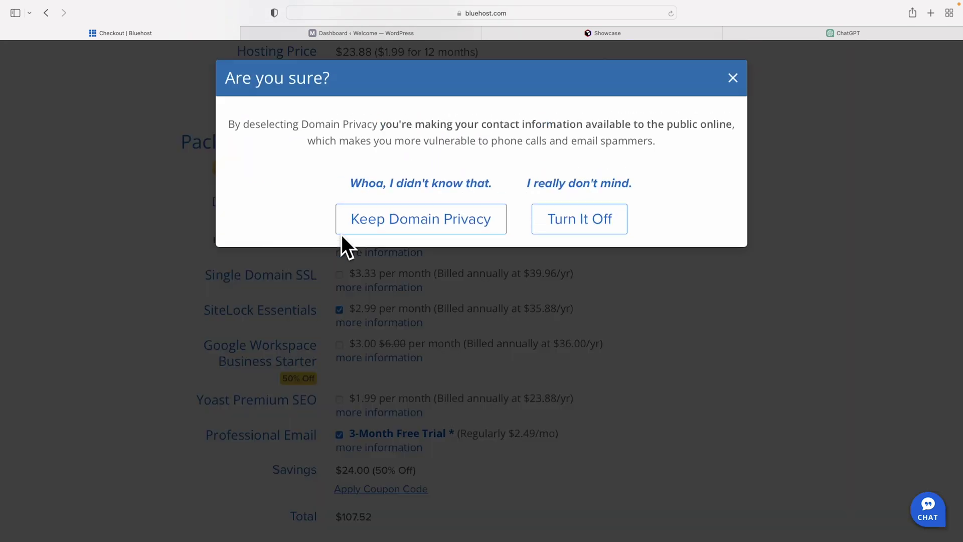
{"action": "left_click", "coordinate": [535, 216]}
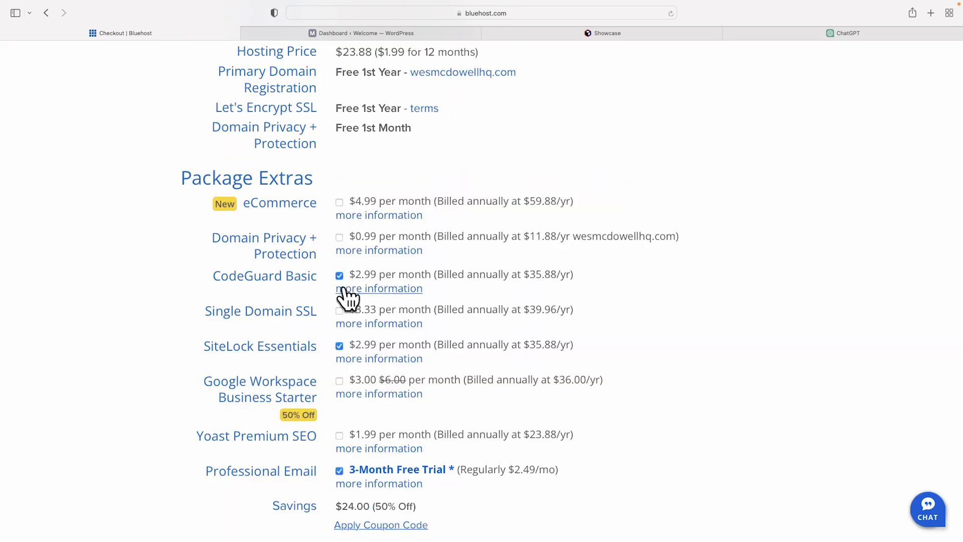
{"action": "scroll", "coordinate": [369, 366], "scroll_direction": "down", "scroll_amount": 6}
{"action": "left_click", "coordinate": [340, 287]}
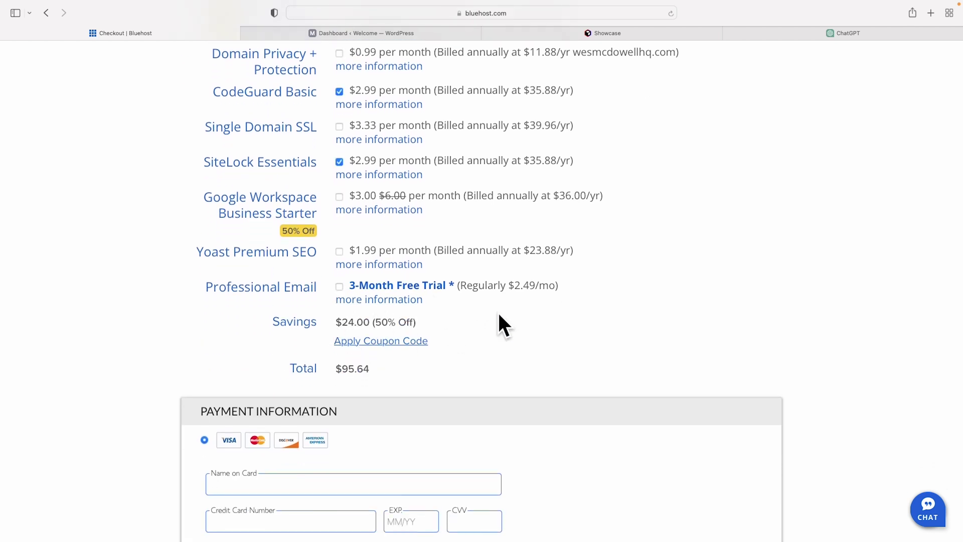
- Opt out of hearing more about how Bluehost can help grow the business
{"action": "scroll", "coordinate": [608, 330], "scroll_direction": "down", "scroll_amount": 5}
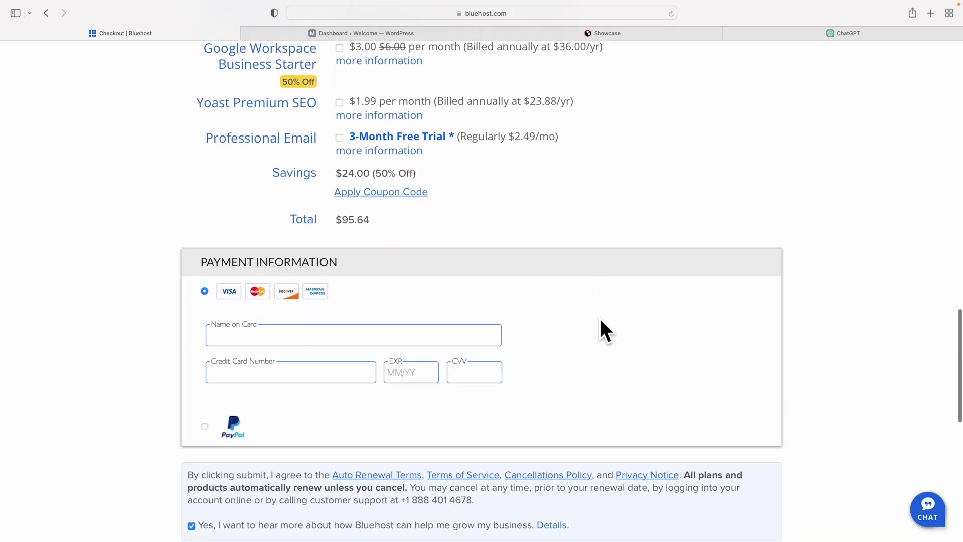
{"action": "scroll", "coordinate": [413, 243], "scroll_direction": "down", "scroll_amount": 2}
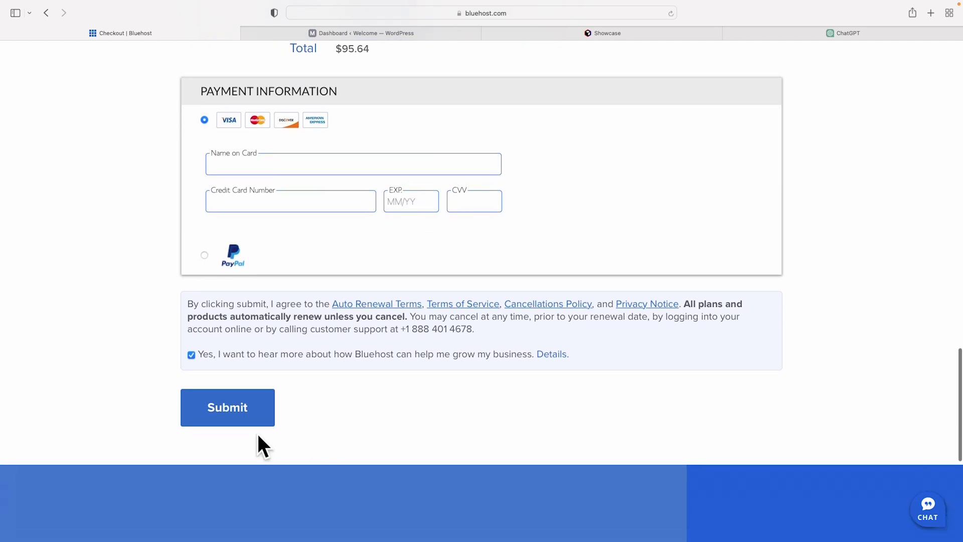
{"action": "left_click", "coordinate": [191, 354]}
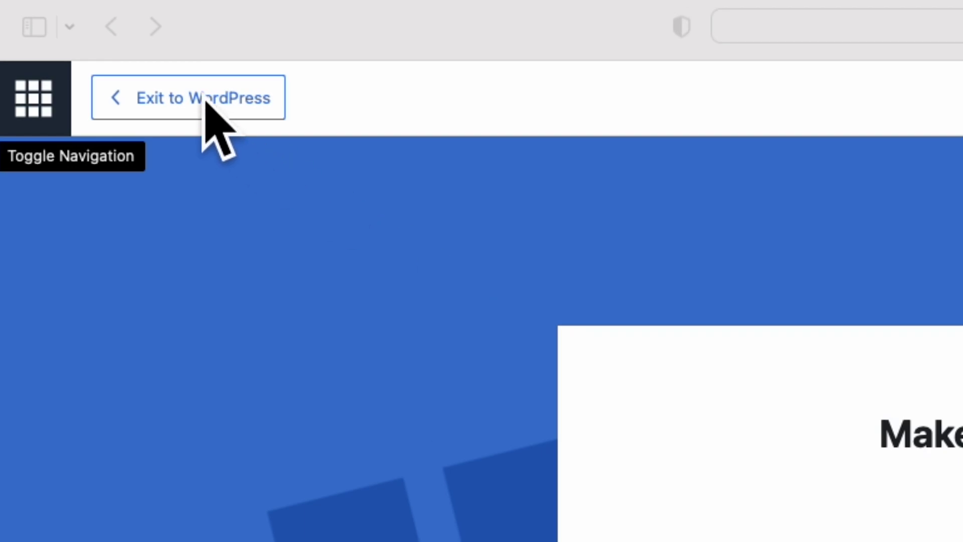
- Exit the onboarding to WordPress without finishing it and dismiss the dashboard's Welcome panel and Jetpack banner
{"action": "left_click", "coordinate": [194, 99]}
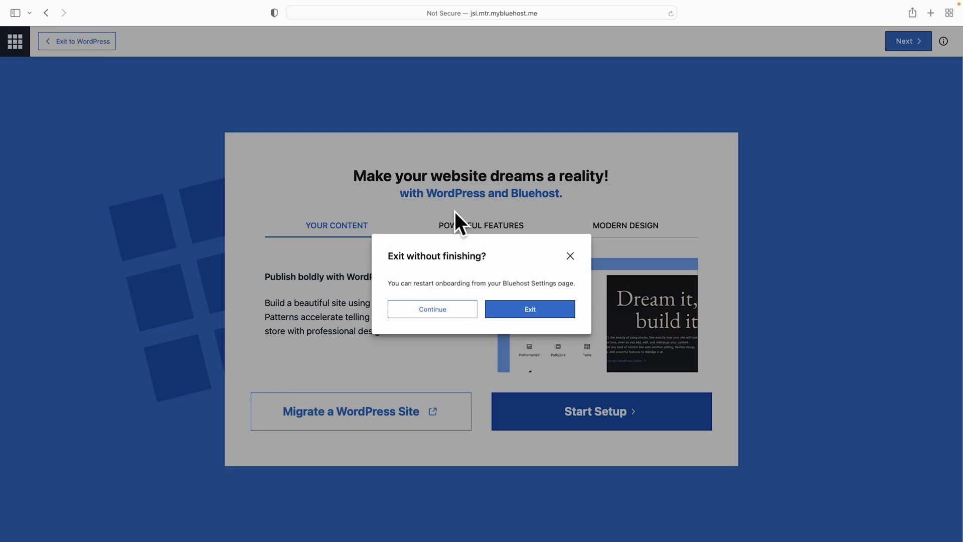
{"action": "left_click", "coordinate": [530, 313]}
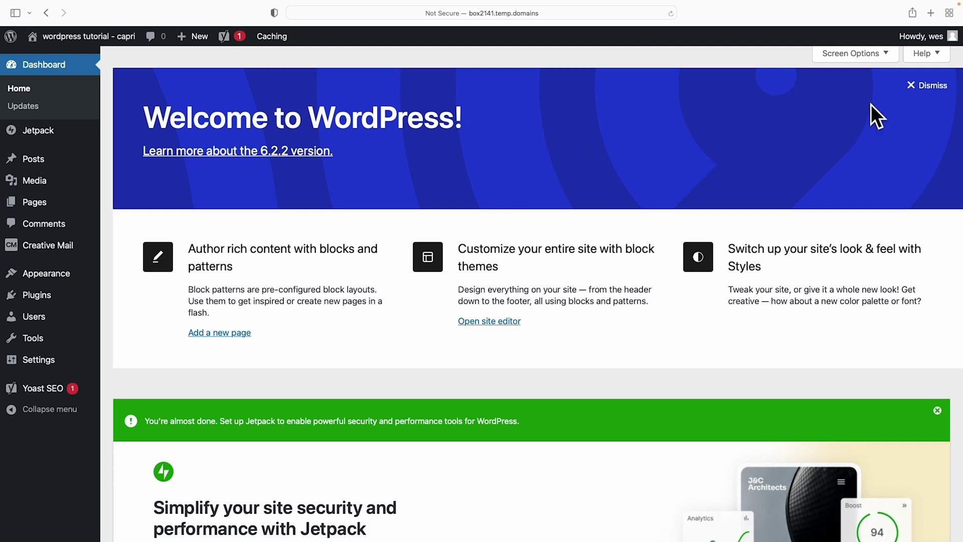
{"action": "left_click", "coordinate": [909, 86]}
{"action": "left_click", "coordinate": [937, 89]}
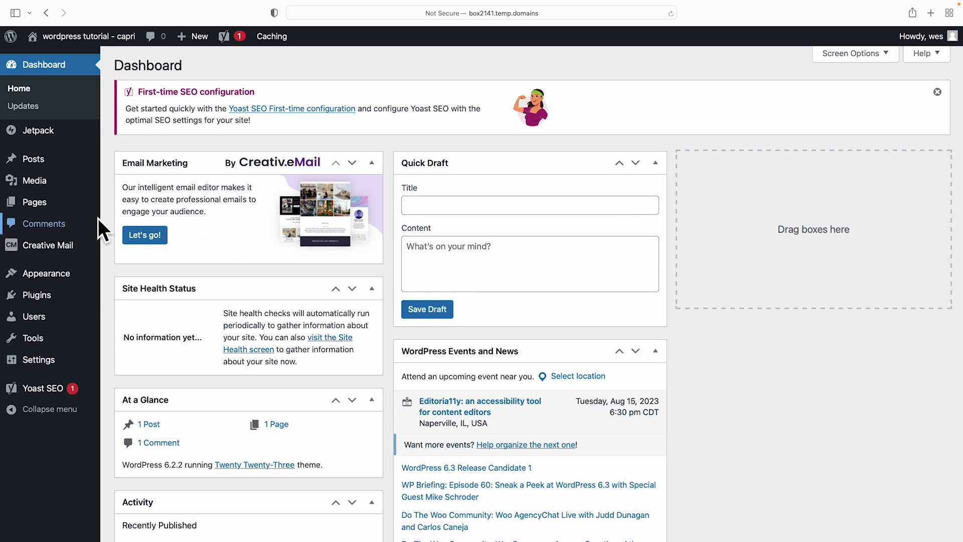
- Move the Privacy Policy and Sample Page pages to the trash with a bulk action
{"action": "mouse_move", "coordinate": [36, 206]}
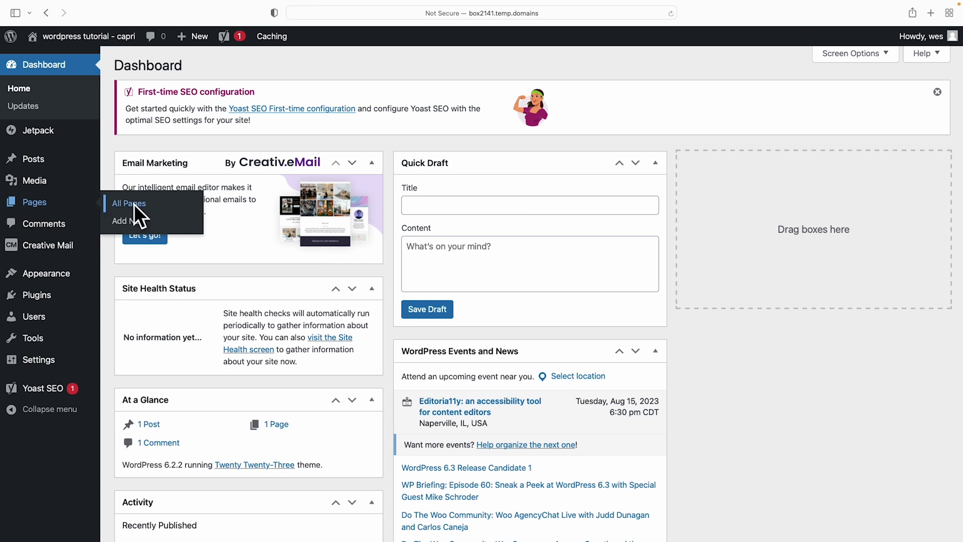
{"action": "left_click", "coordinate": [37, 203]}
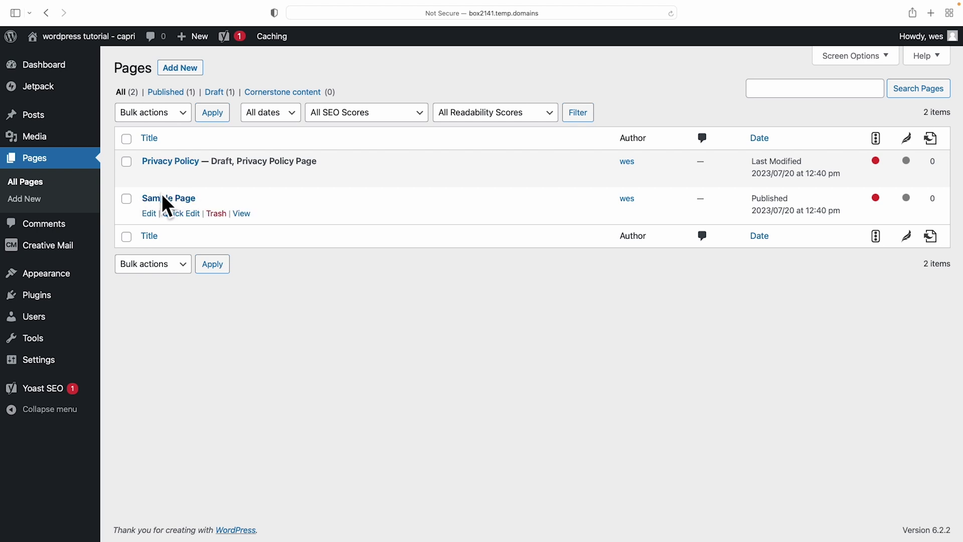
{"action": "left_click", "coordinate": [128, 138]}
{"action": "left_click", "coordinate": [181, 112]}
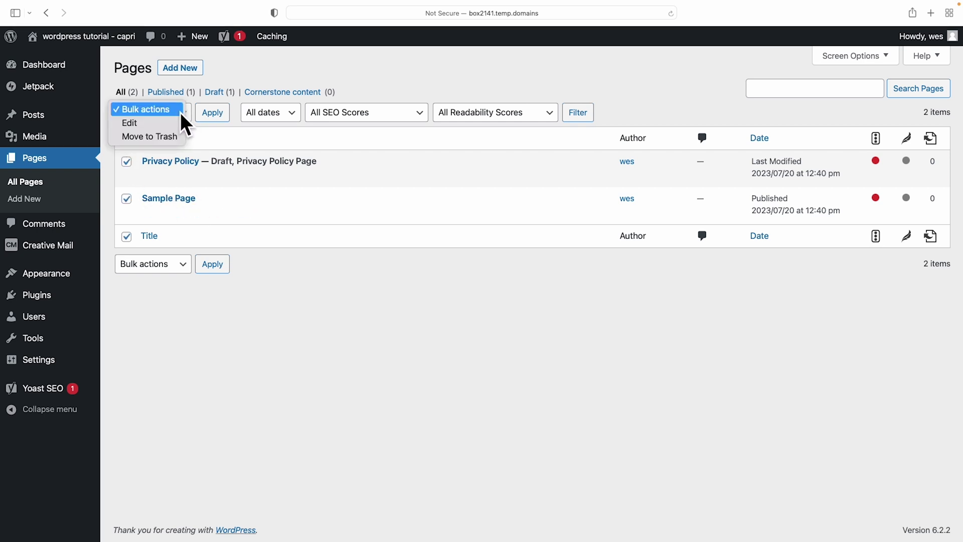
{"action": "left_click", "coordinate": [168, 136]}
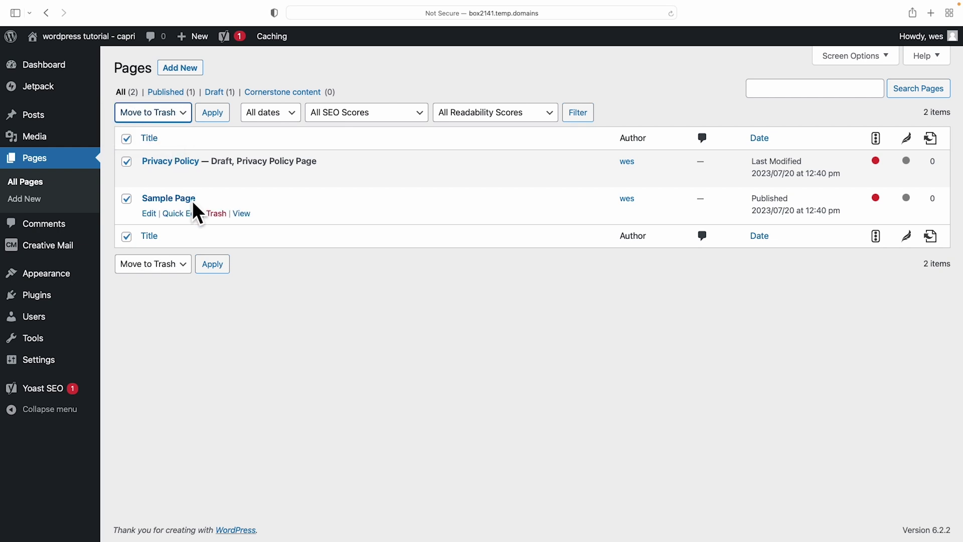
{"action": "left_click", "coordinate": [214, 264]}
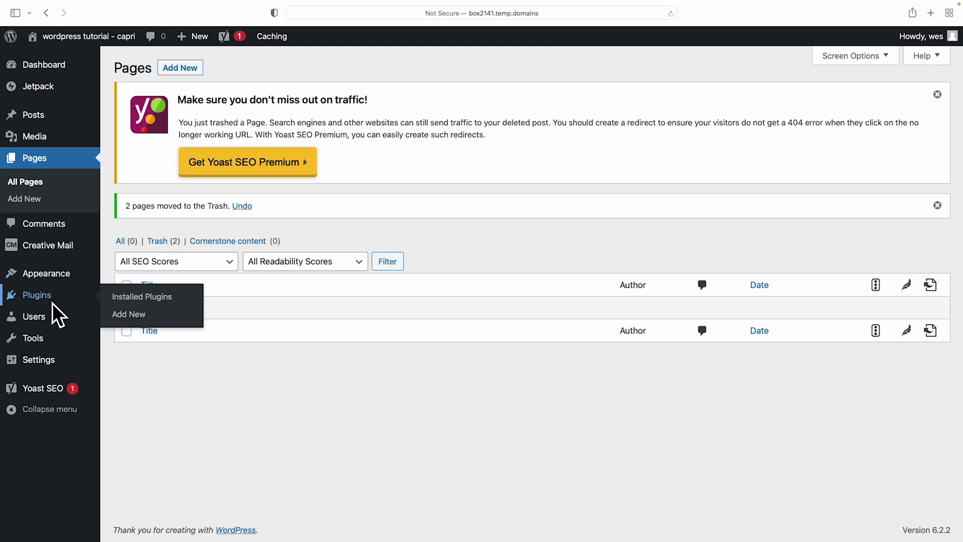
- Generate a new account password in the administrator user's profile and update the profile
{"action": "mouse_move", "coordinate": [39, 114]}
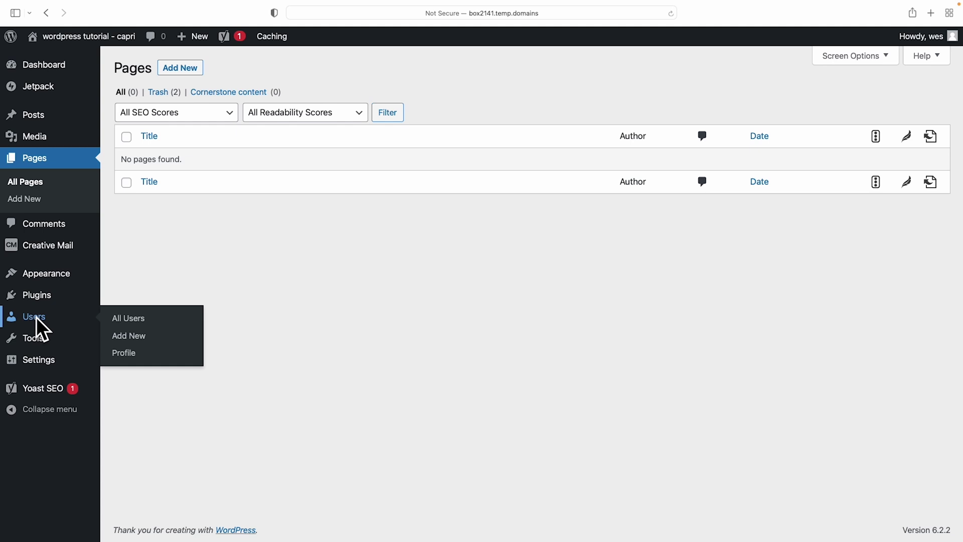
{"action": "left_click", "coordinate": [133, 319]}
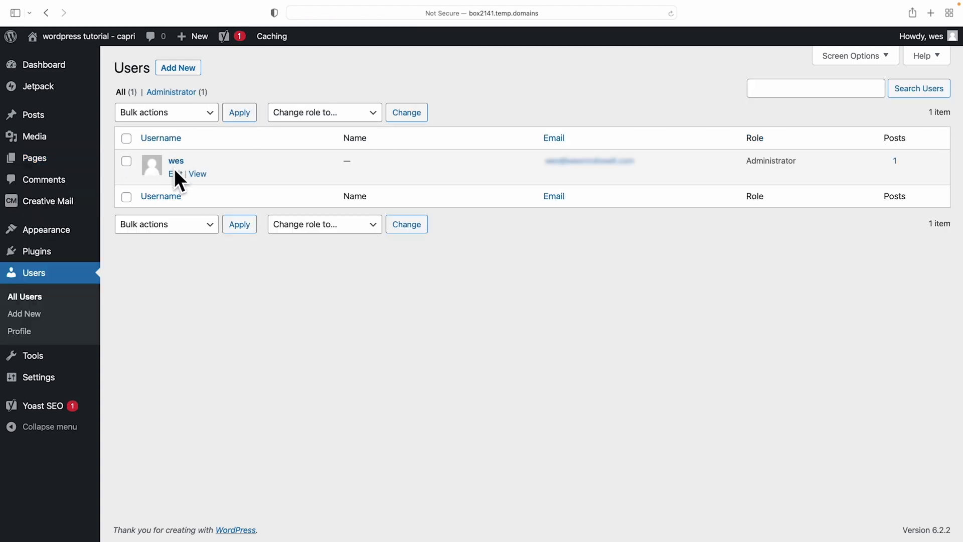
{"action": "left_click", "coordinate": [176, 174]}
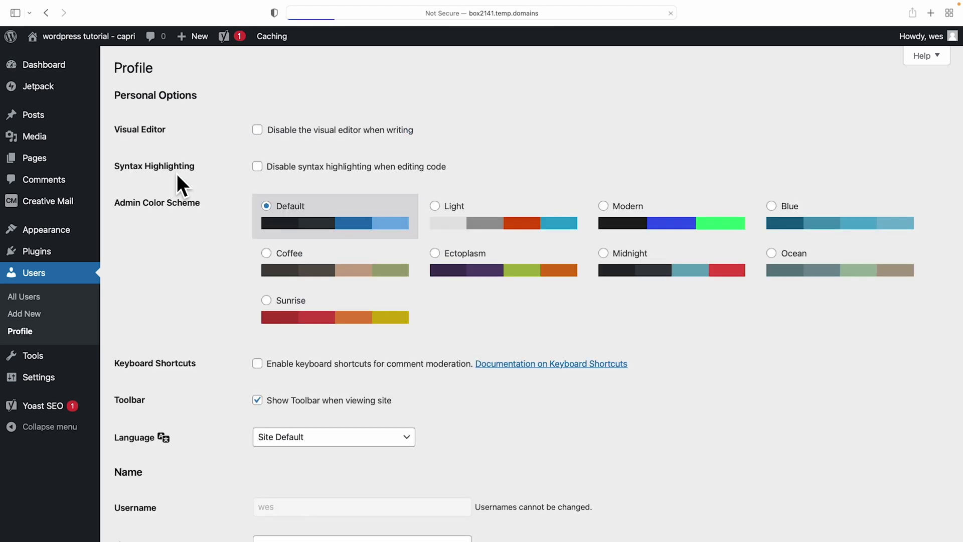
{"action": "scroll", "coordinate": [560, 287], "scroll_direction": "down", "scroll_amount": 3}
{"action": "scroll", "coordinate": [558, 287], "scroll_direction": "down", "scroll_amount": 6}
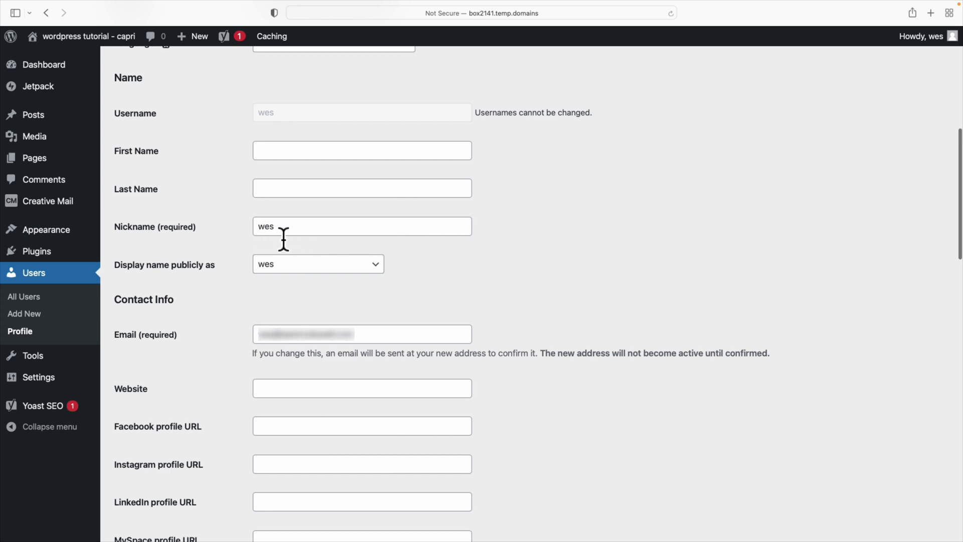
{"action": "scroll", "coordinate": [572, 282], "scroll_direction": "down", "scroll_amount": 15}
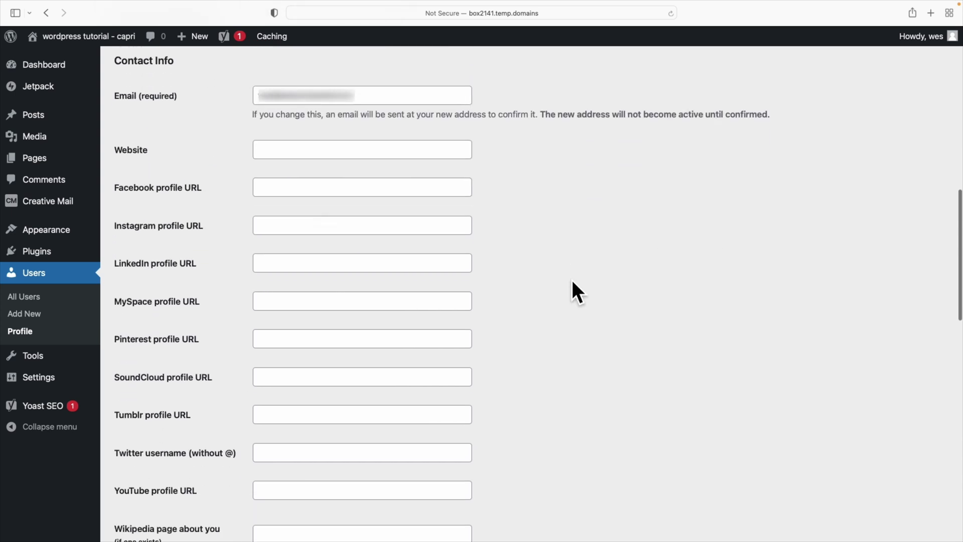
{"action": "scroll", "coordinate": [573, 282], "scroll_direction": "down", "scroll_amount": 2}
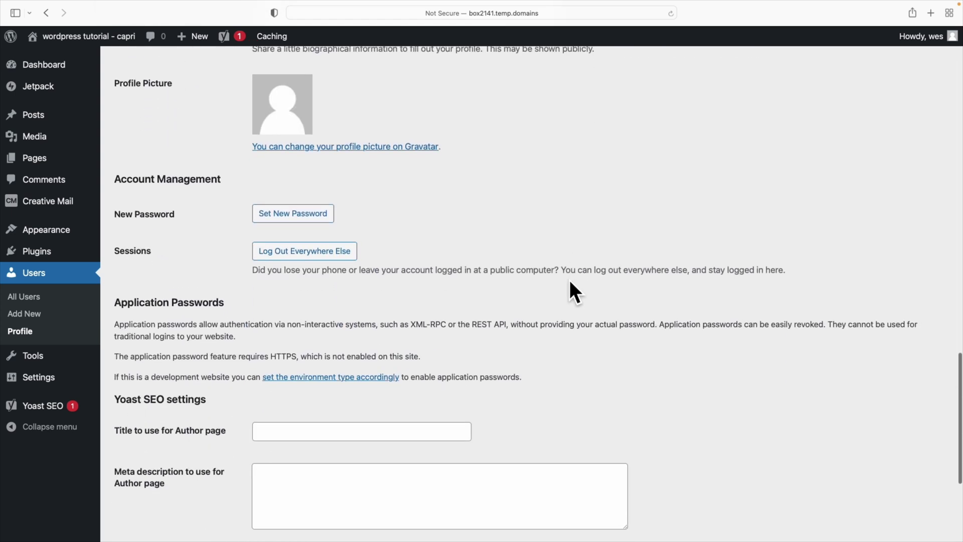
{"action": "left_click", "coordinate": [316, 214]}
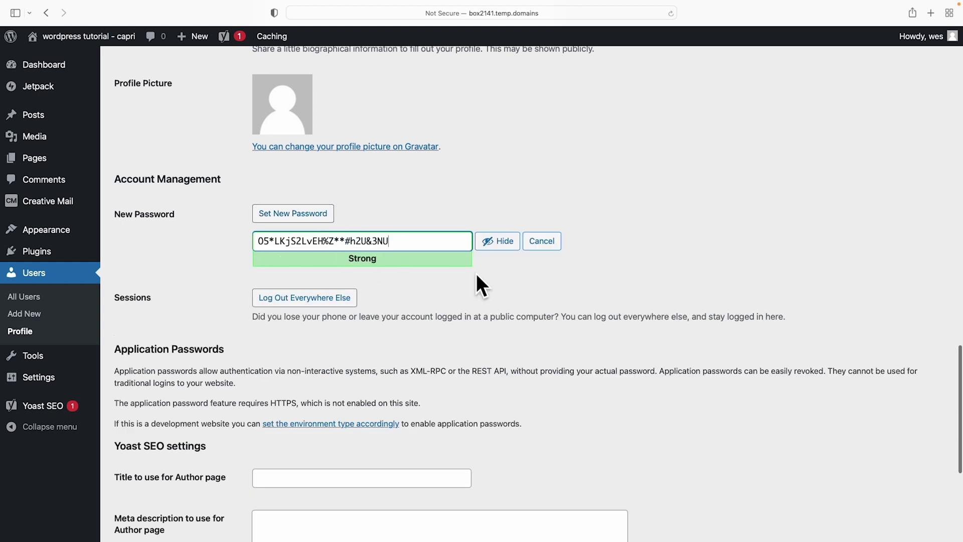
{"action": "scroll", "coordinate": [486, 286], "scroll_direction": "down", "scroll_amount": 10}
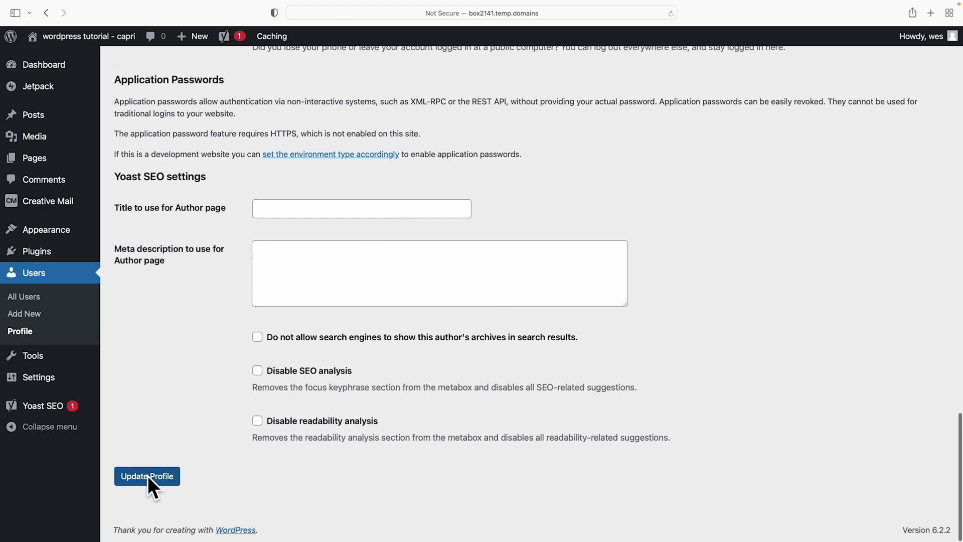
{"action": "left_click", "coordinate": [146, 476]}
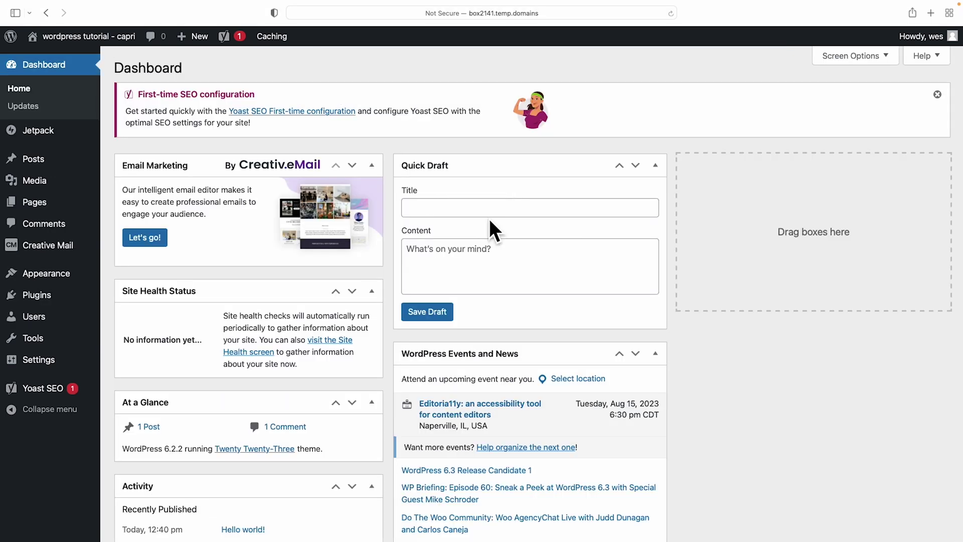
- Find the Icon Element – Elementor Page Builder Icon Pack plugin with the search "icon elements", install it and activate it
{"action": "mouse_move", "coordinate": [36, 296]}
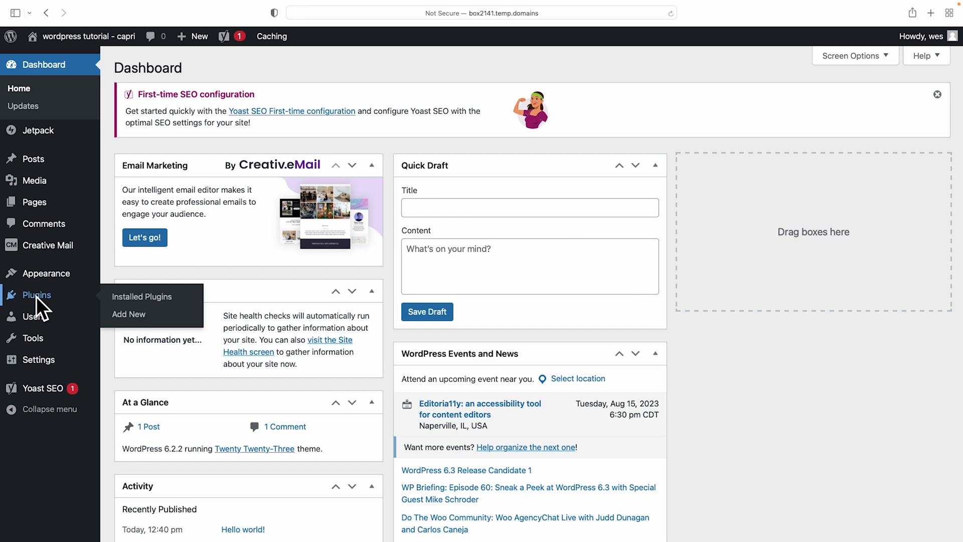
{"action": "left_click", "coordinate": [128, 315]}
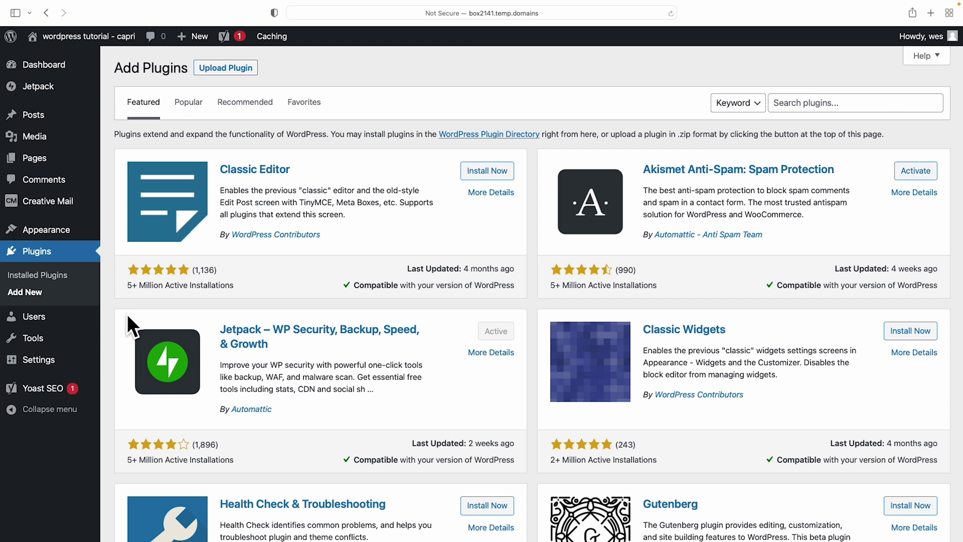
{"action": "left_click", "coordinate": [807, 114]}
{"action": "type", "text": "icon eleme"}
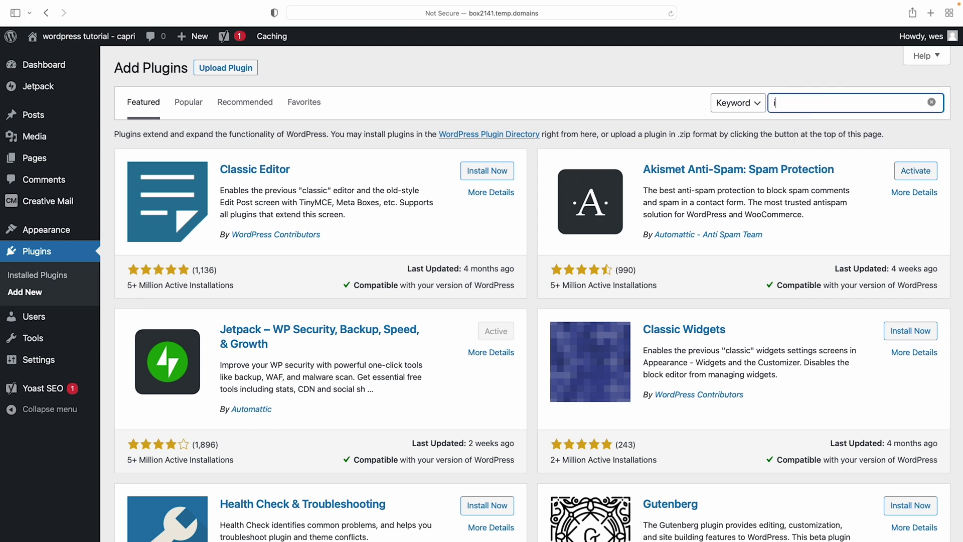
{"action": "type", "text": "nts"}
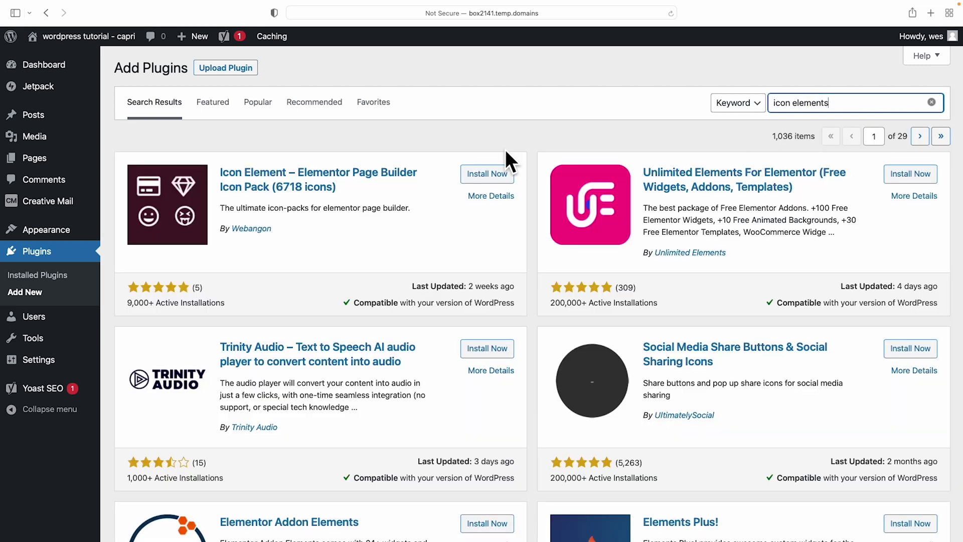
{"action": "left_click", "coordinate": [478, 173]}
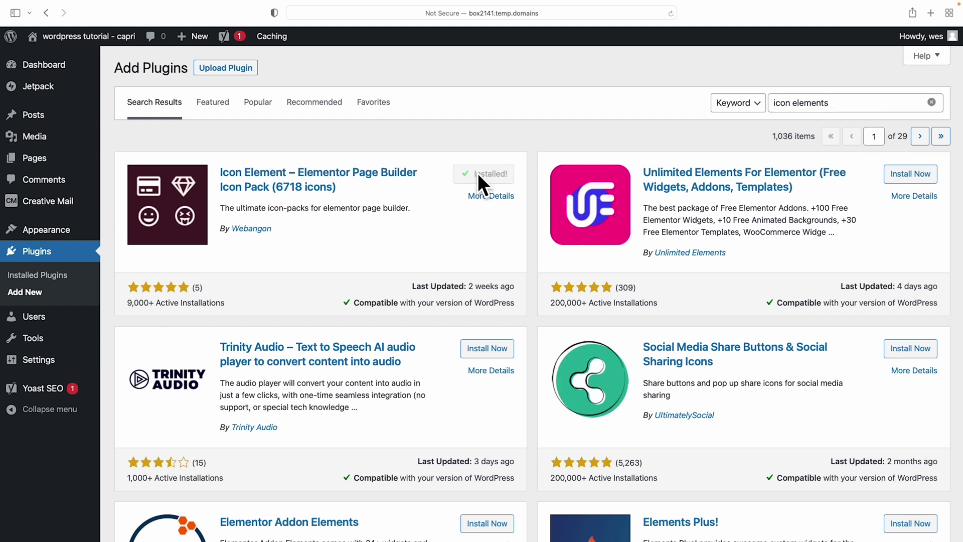
{"action": "left_click", "coordinate": [493, 174]}
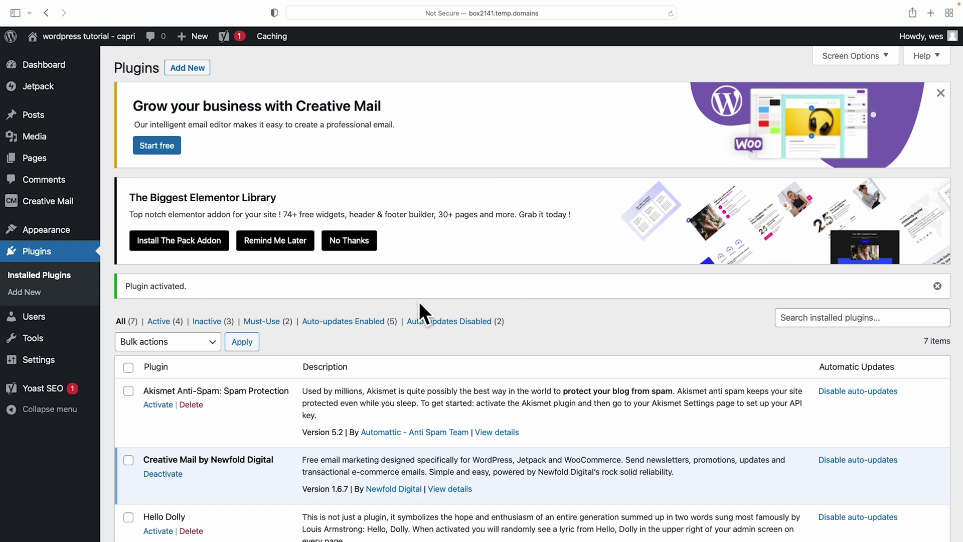
- Find the Starter Templates plugin by Brainstorm Force with the search "Starter templates", install it and activate it
{"action": "left_click", "coordinate": [191, 70]}
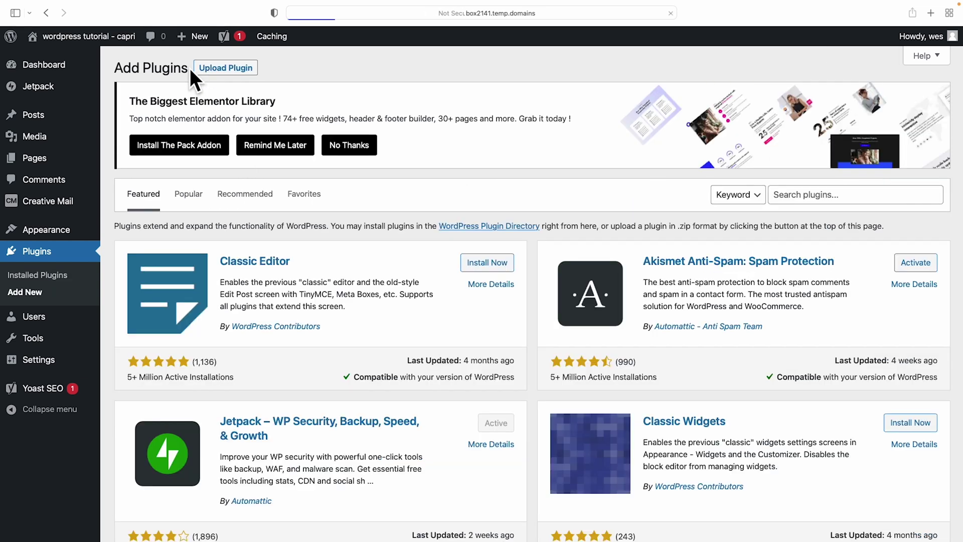
{"action": "left_click", "coordinate": [823, 196]}
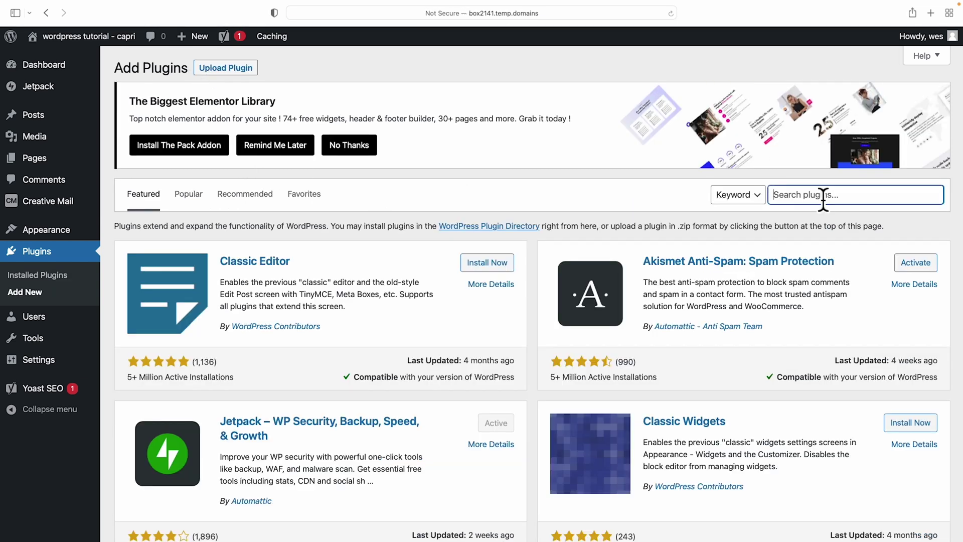
{"action": "type", "text": "Starter templates"}
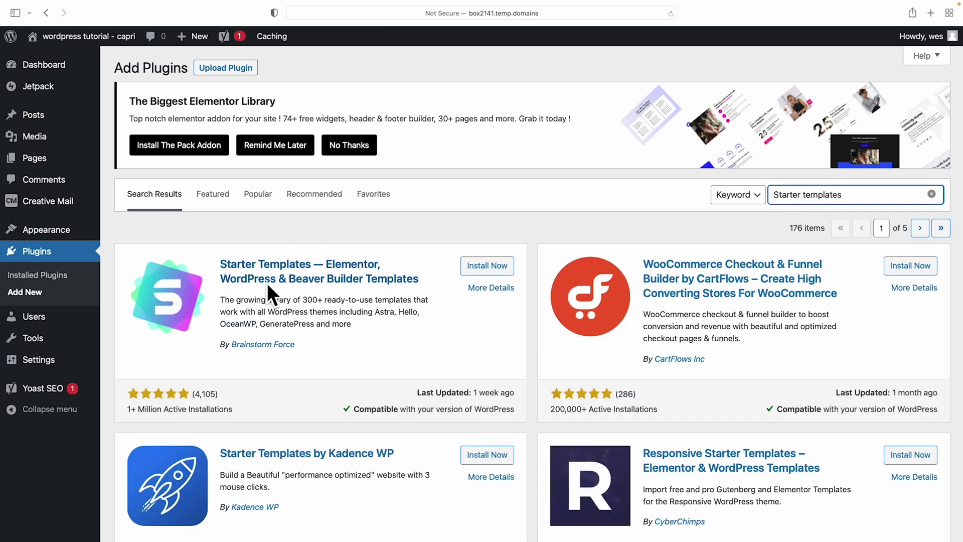
{"action": "scroll", "coordinate": [304, 266], "scroll_direction": "down", "scroll_amount": 1}
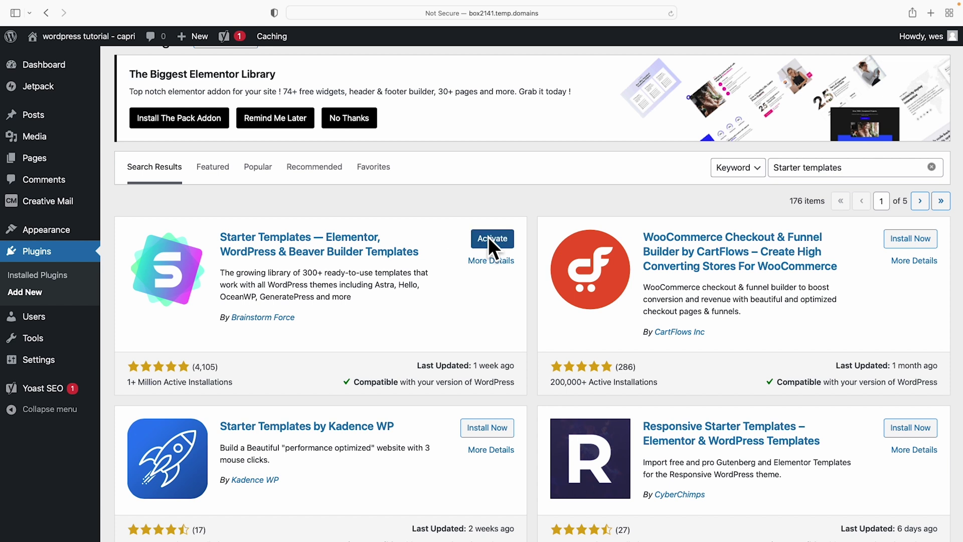
{"action": "left_click", "coordinate": [493, 238]}
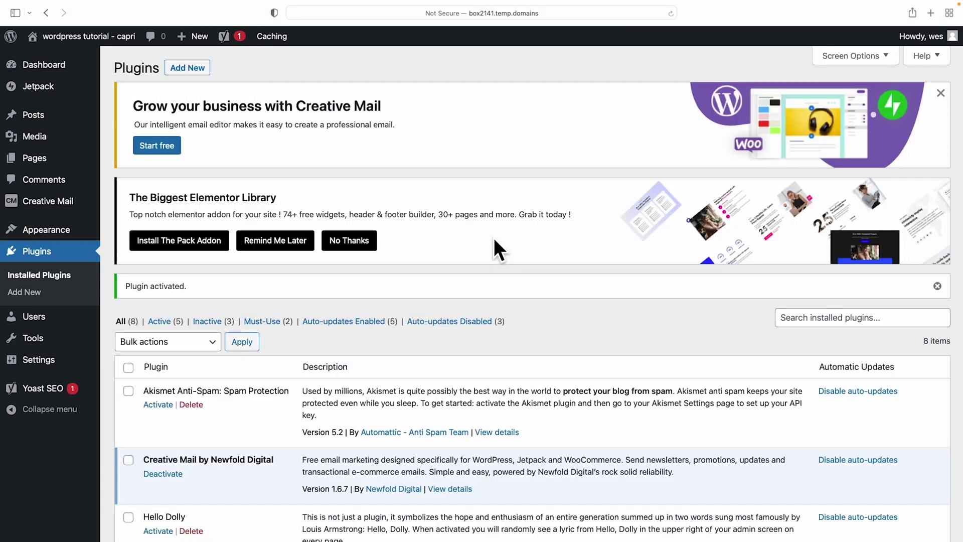
- Open the Starter Templates library from the installed plugins and start building the website with Elementor as page builder
{"action": "scroll", "coordinate": [494, 237], "scroll_direction": "down", "scroll_amount": 8}
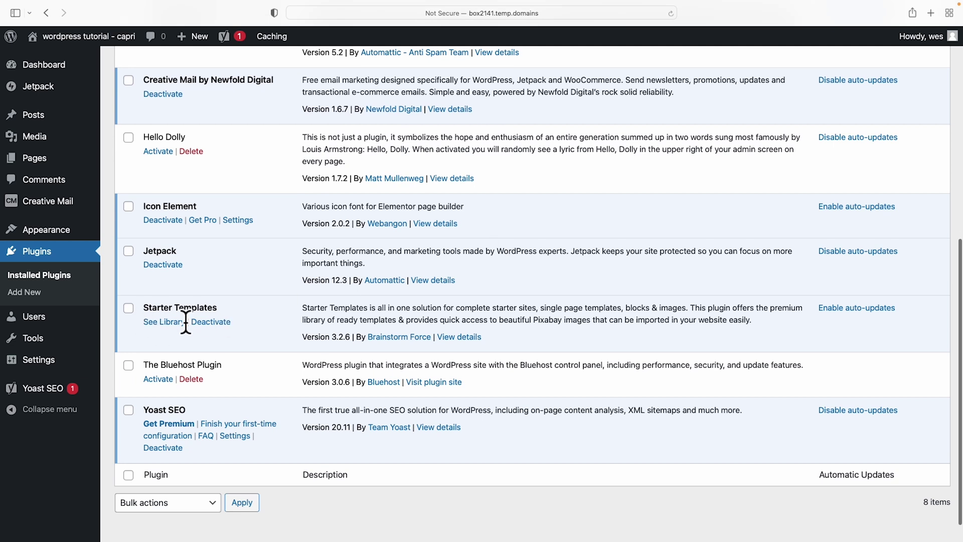
{"action": "left_click", "coordinate": [164, 322]}
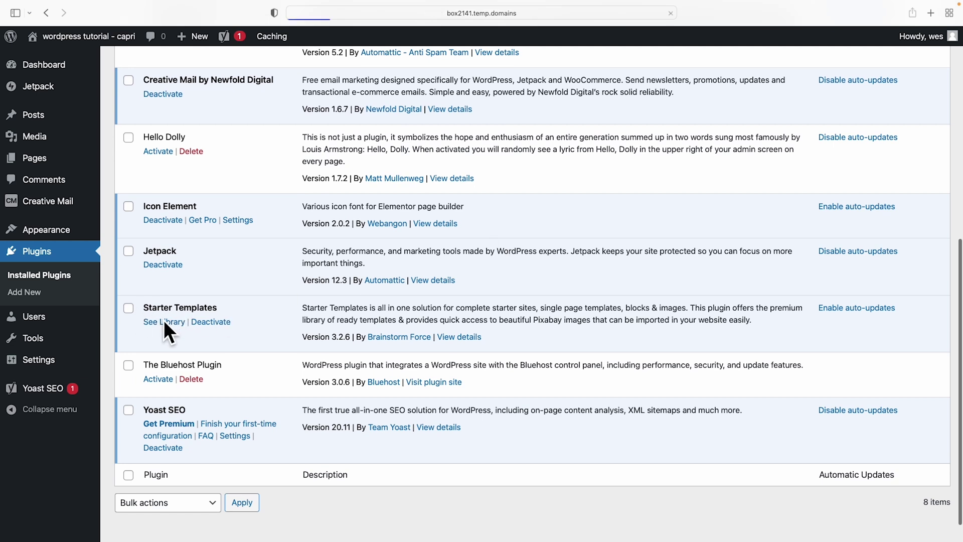
{"action": "scroll", "coordinate": [528, 336], "scroll_direction": "down", "scroll_amount": 2}
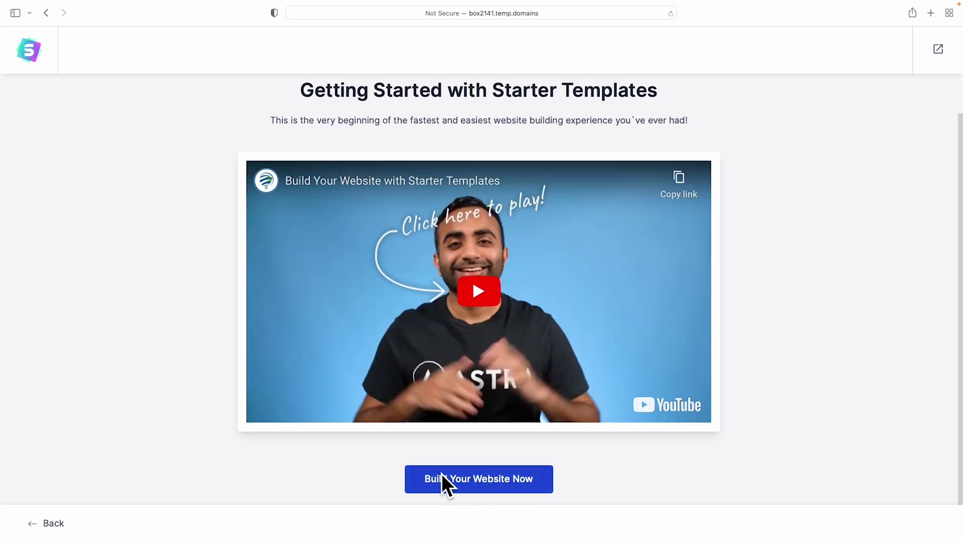
{"action": "left_click", "coordinate": [471, 477]}
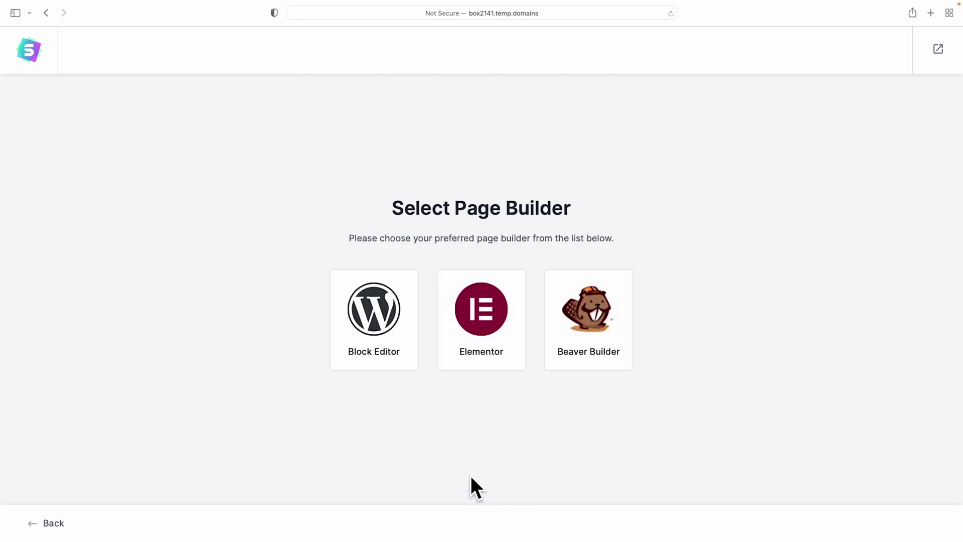
{"action": "left_click", "coordinate": [483, 321]}
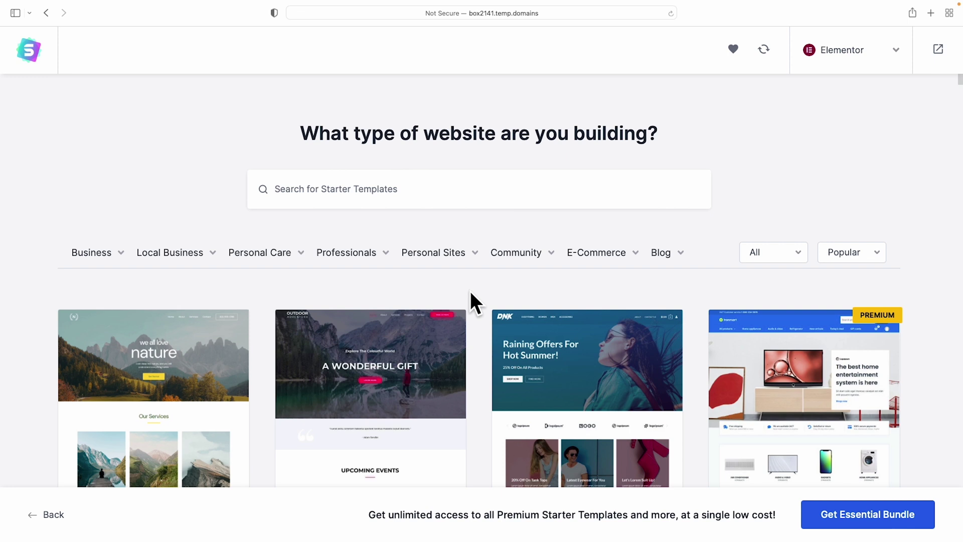
- Browse the Elementor starter templates and select the free Love Nature template
{"action": "scroll", "coordinate": [471, 291], "scroll_direction": "down", "scroll_amount": 15}
{"action": "scroll", "coordinate": [471, 291], "scroll_direction": "down", "scroll_amount": 2}
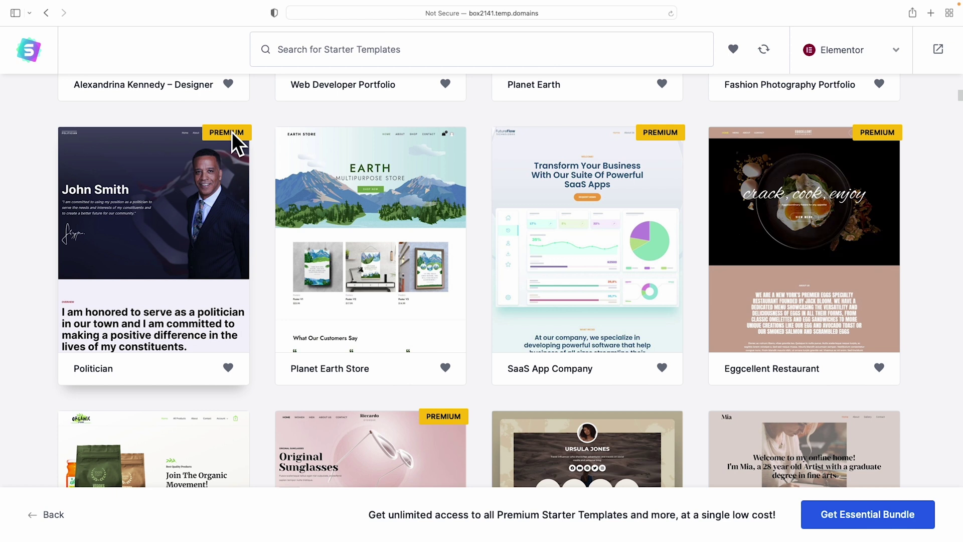
{"action": "scroll", "coordinate": [389, 213], "scroll_direction": "down", "scroll_amount": 4}
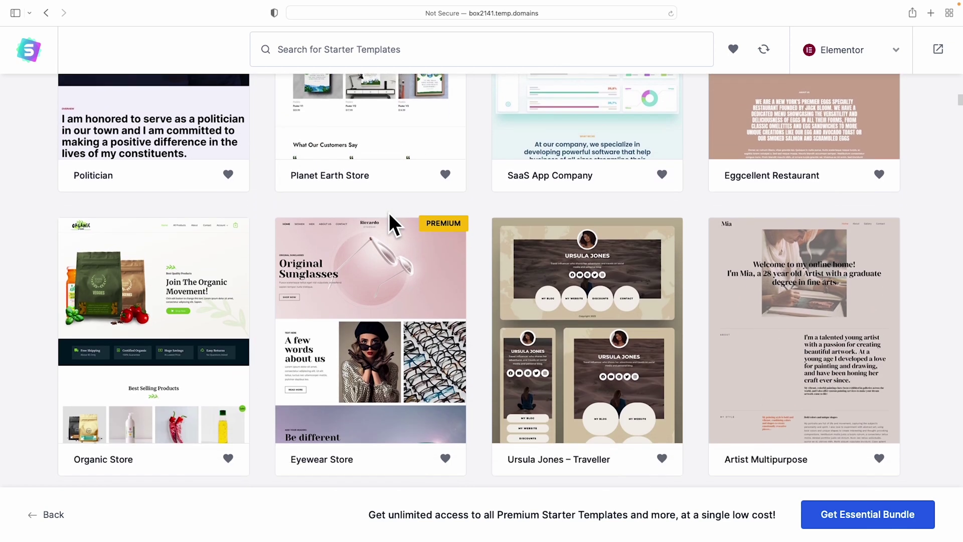
{"action": "scroll", "coordinate": [389, 213], "scroll_direction": "down", "scroll_amount": 7}
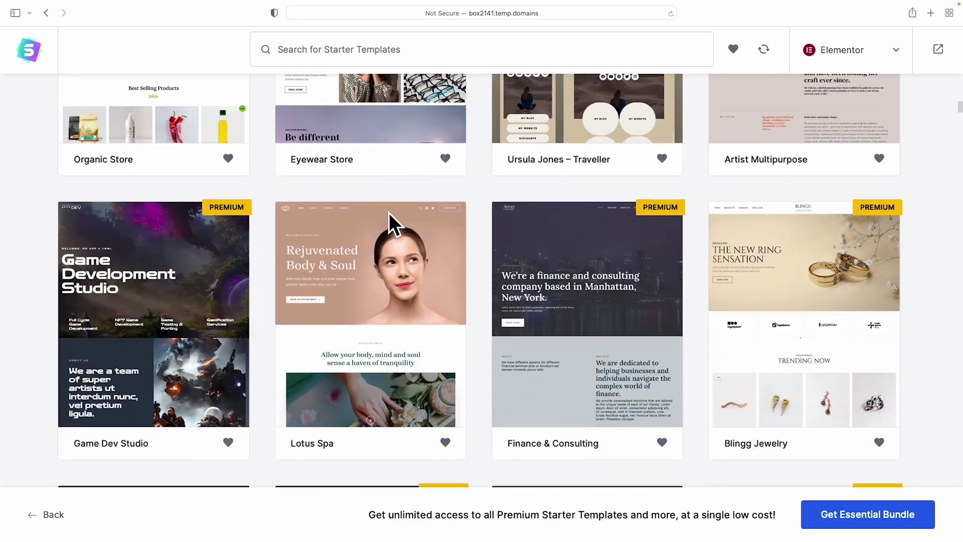
{"action": "scroll", "coordinate": [389, 212], "scroll_direction": "down", "scroll_amount": 6}
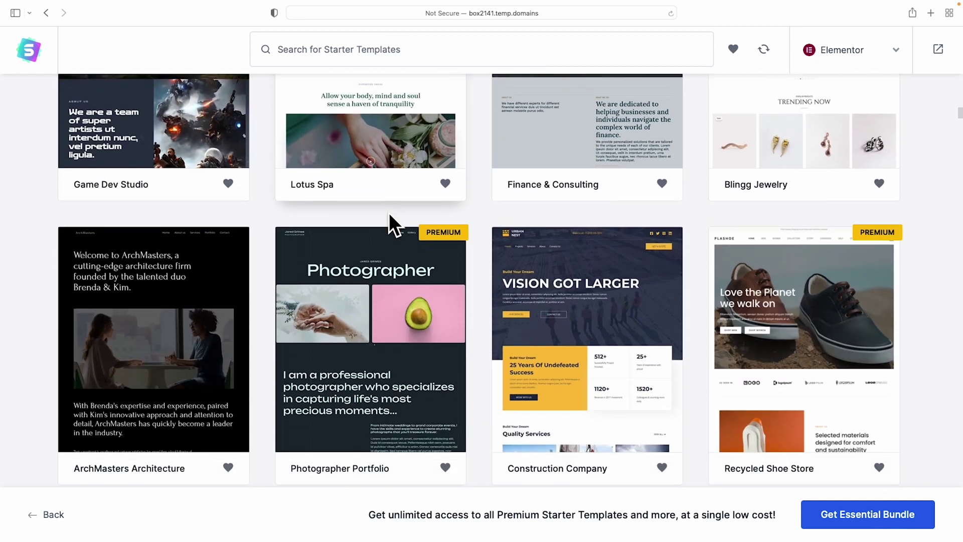
{"action": "scroll", "coordinate": [389, 212], "scroll_direction": "up", "scroll_amount": 20}
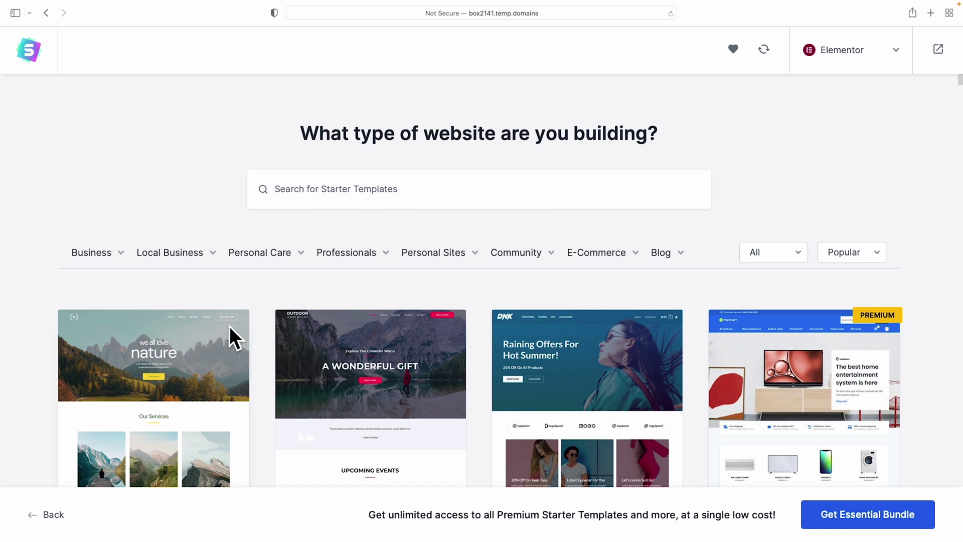
{"action": "left_click", "coordinate": [185, 345]}
- Review the Love Nature home page preview and continue to the colors and fonts without uploading a logo
{"action": "scroll", "coordinate": [851, 300], "scroll_direction": "down", "scroll_amount": 10}
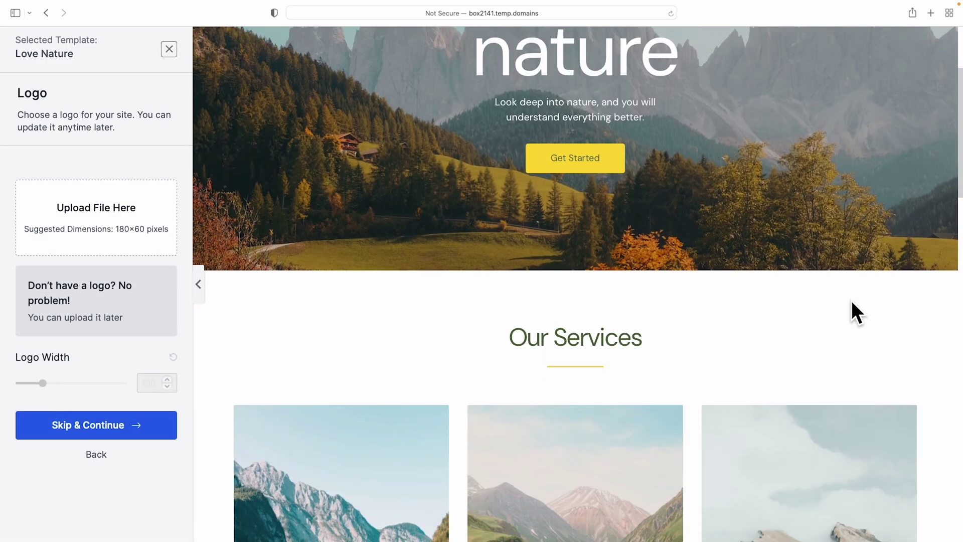
{"action": "scroll", "coordinate": [850, 300], "scroll_direction": "down", "scroll_amount": 8}
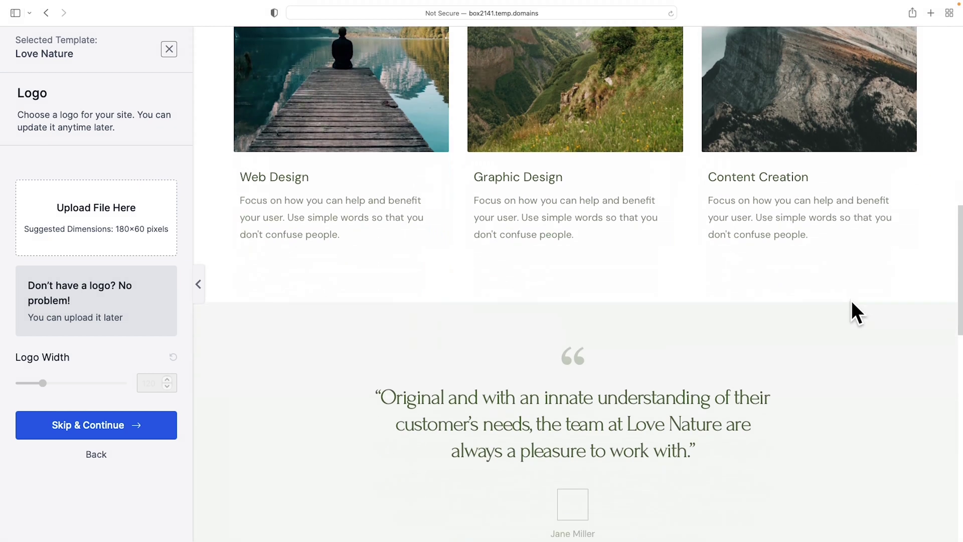
{"action": "scroll", "coordinate": [852, 302], "scroll_direction": "down", "scroll_amount": 8}
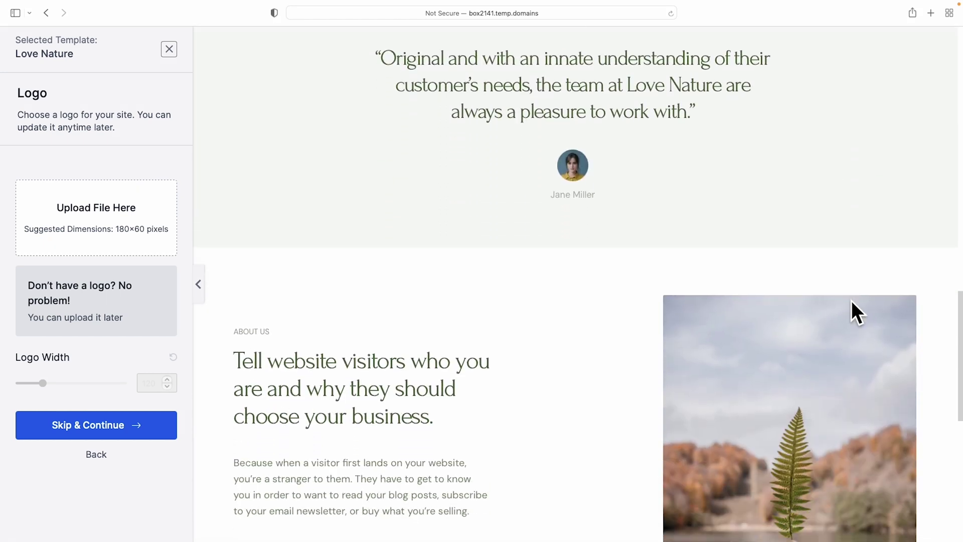
{"action": "scroll", "coordinate": [851, 300], "scroll_direction": "down", "scroll_amount": 5}
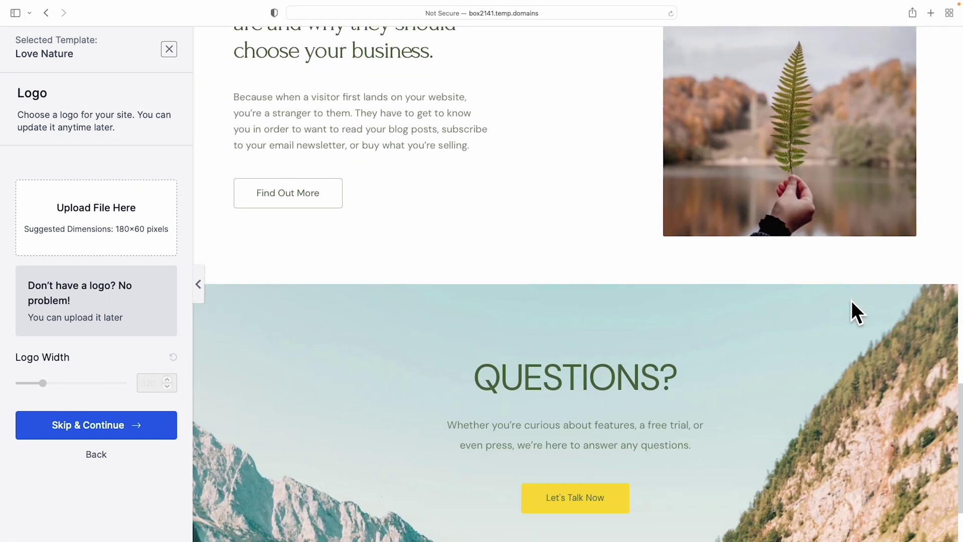
{"action": "scroll", "coordinate": [850, 300], "scroll_direction": "up", "scroll_amount": 12}
{"action": "scroll", "coordinate": [850, 300], "scroll_direction": "up", "scroll_amount": 5}
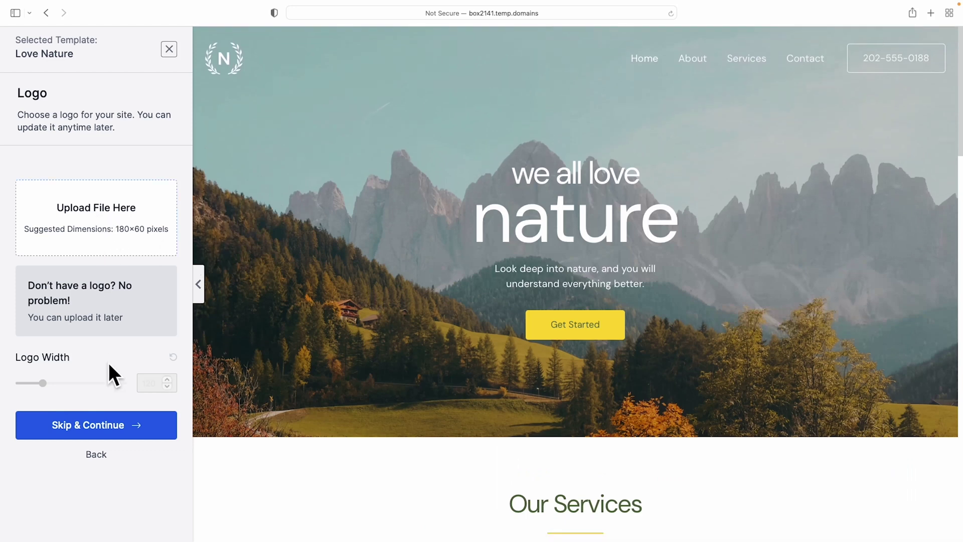
{"action": "left_click", "coordinate": [75, 424]}
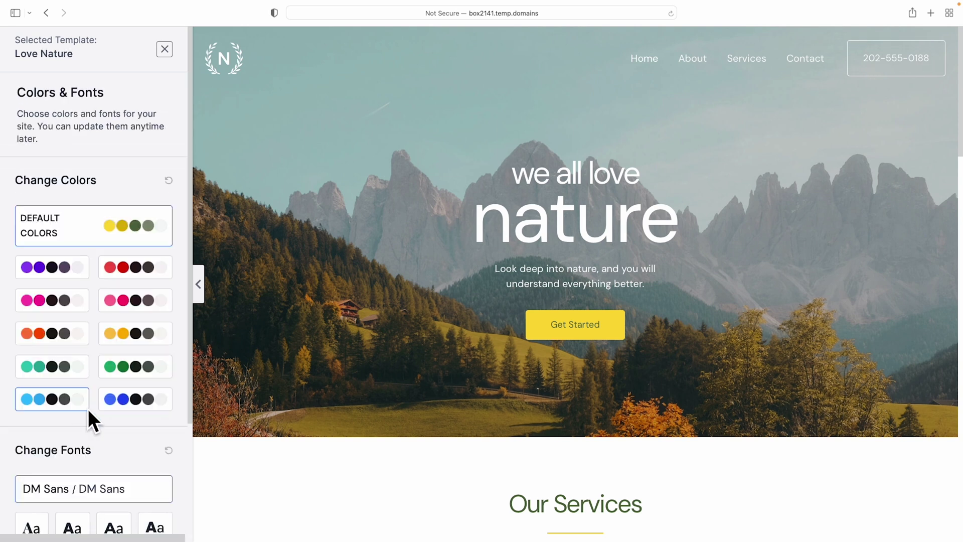
- Try several color palettes on the Love Nature template and settle on the teal-green one
{"action": "left_click", "coordinate": [58, 271]}
{"action": "left_click", "coordinate": [126, 269]}
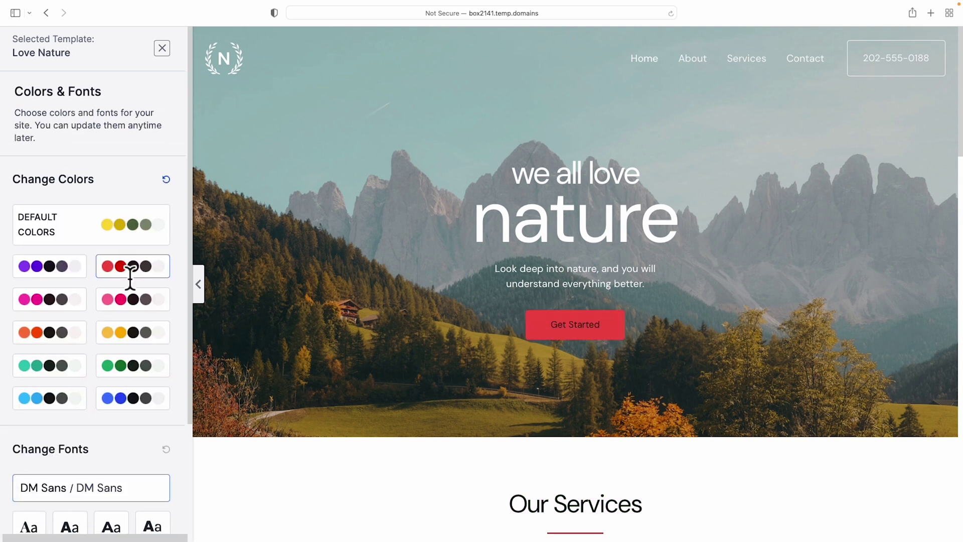
{"action": "left_click", "coordinate": [131, 301]}
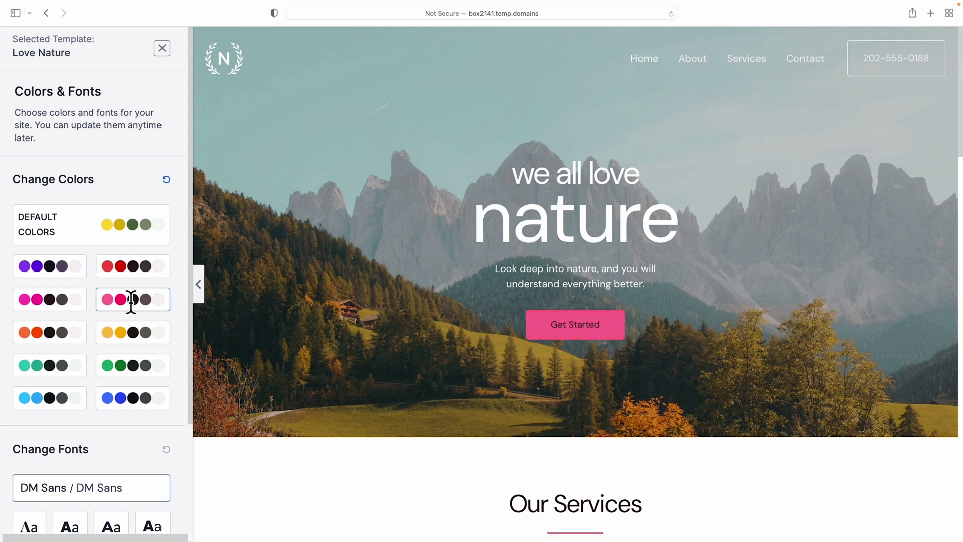
{"action": "left_click", "coordinate": [68, 302]}
{"action": "left_click", "coordinate": [49, 329]}
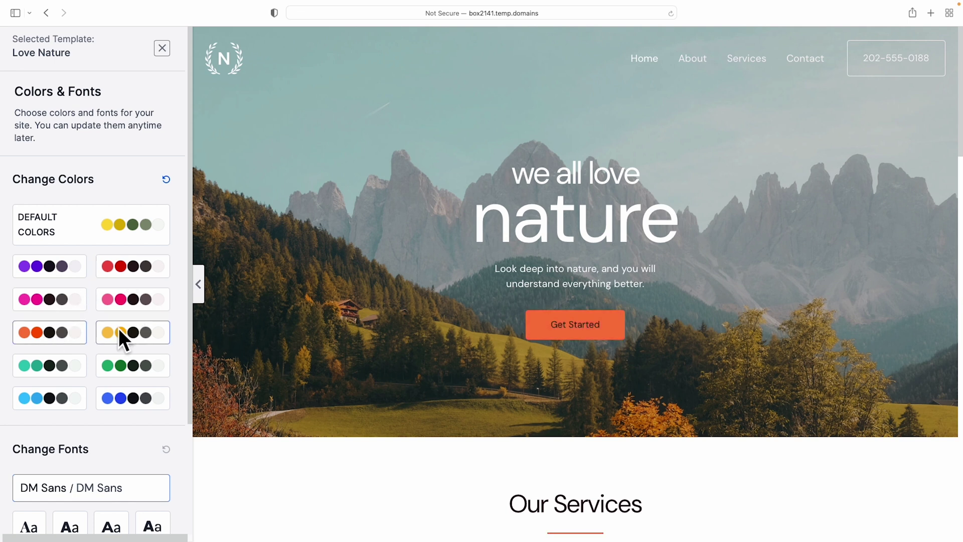
{"action": "left_click", "coordinate": [119, 329]}
{"action": "left_click", "coordinate": [61, 361]}
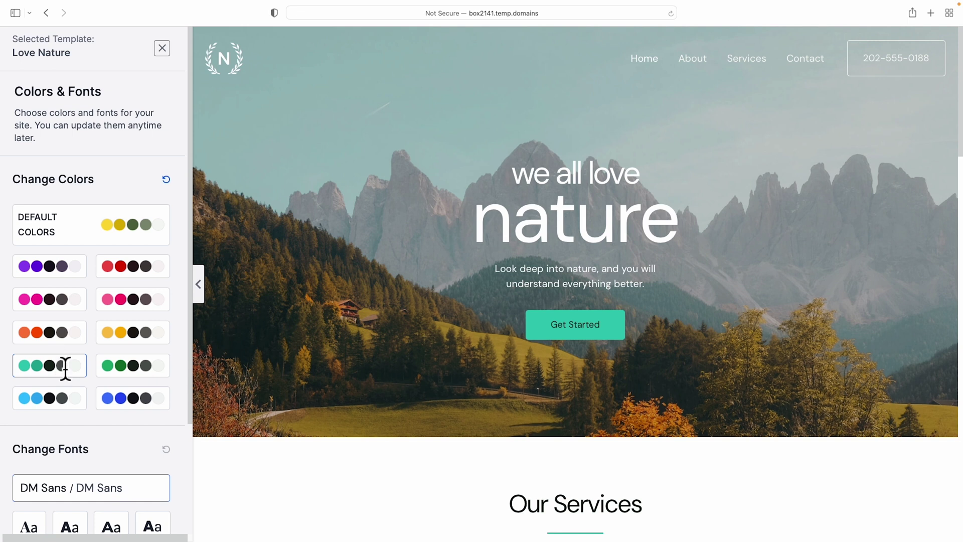
- Try the first serif font pairing on the template and return to the default DM Sans / DM Sans
{"action": "scroll", "coordinate": [107, 331], "scroll_direction": "down", "scroll_amount": 5}
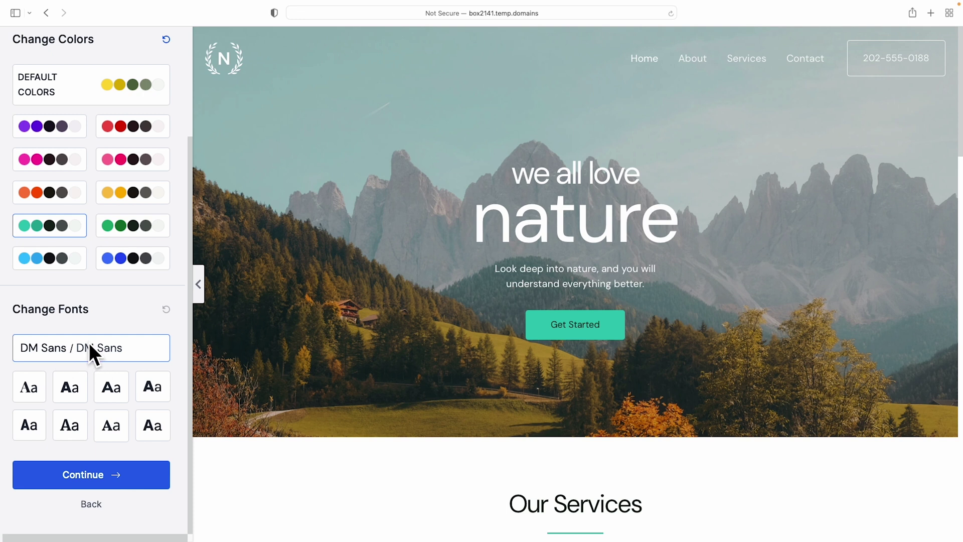
{"action": "left_click", "coordinate": [28, 386]}
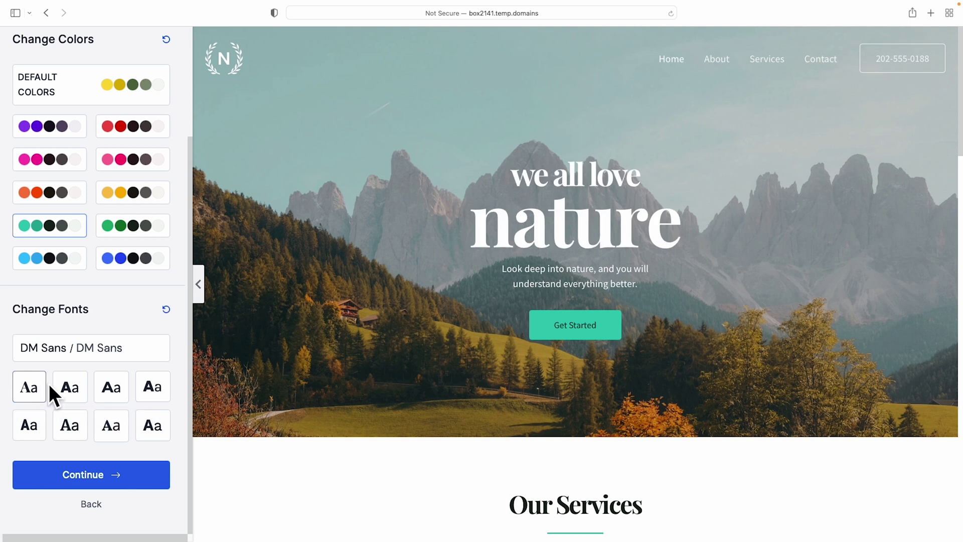
{"action": "left_click", "coordinate": [45, 386]}
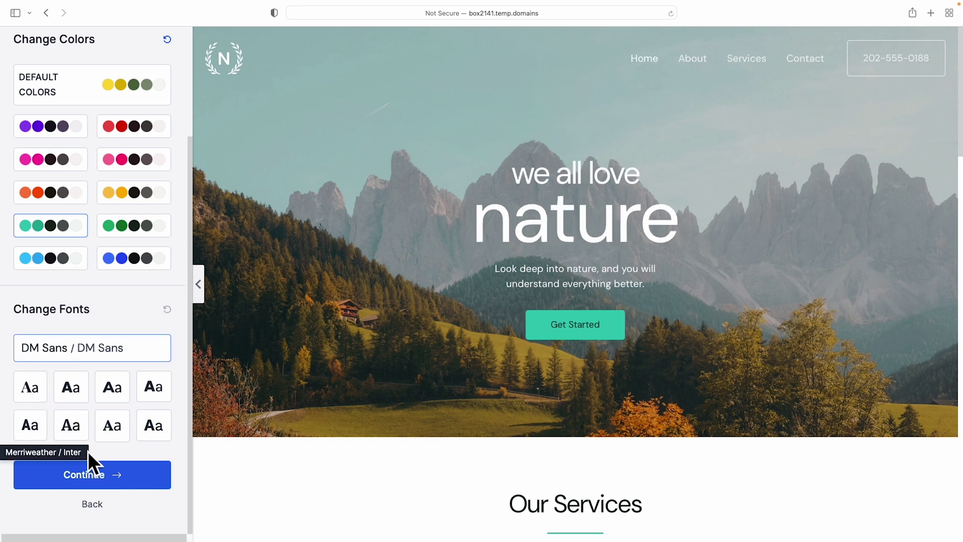
- Accept the colors and fonts and build the website with the default import options, leaving the personal details blank
{"action": "left_click", "coordinate": [79, 475]}
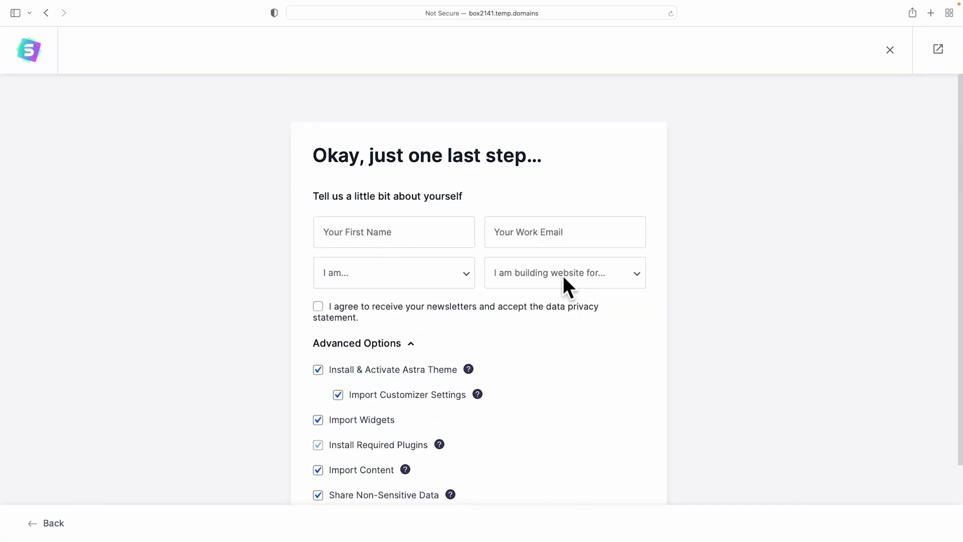
{"action": "scroll", "coordinate": [563, 276], "scroll_direction": "down", "scroll_amount": 3}
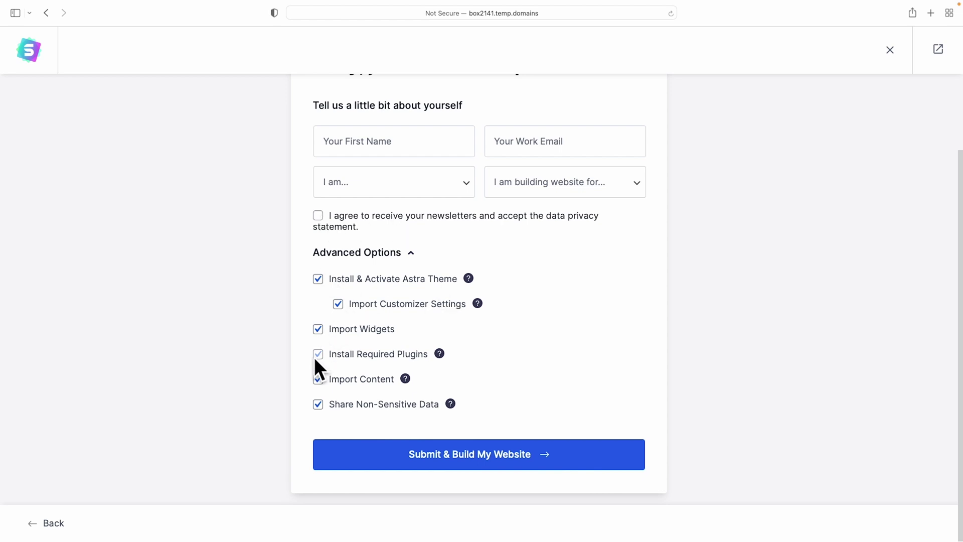
{"action": "left_click", "coordinate": [474, 452]}
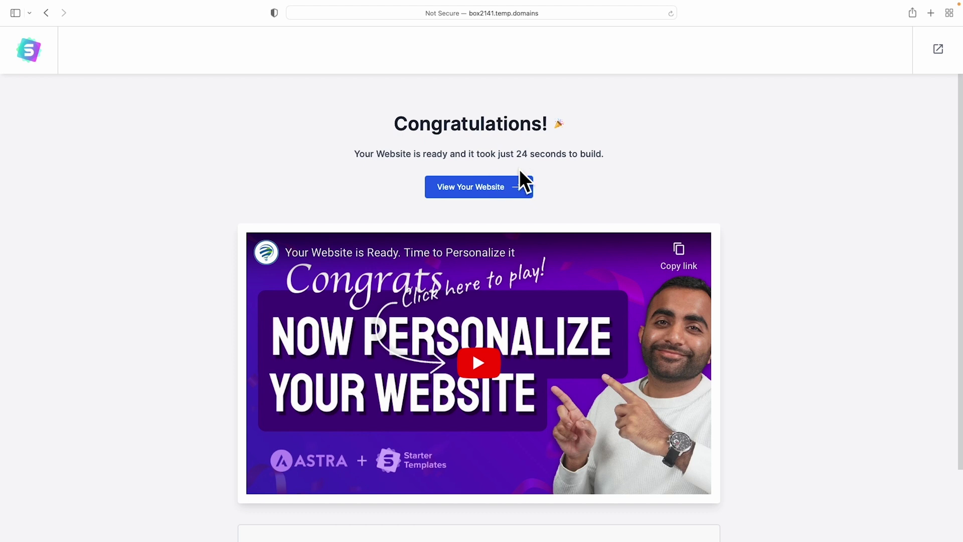
- View the finished website, look over its home page and open the About page
{"action": "left_click", "coordinate": [472, 189]}
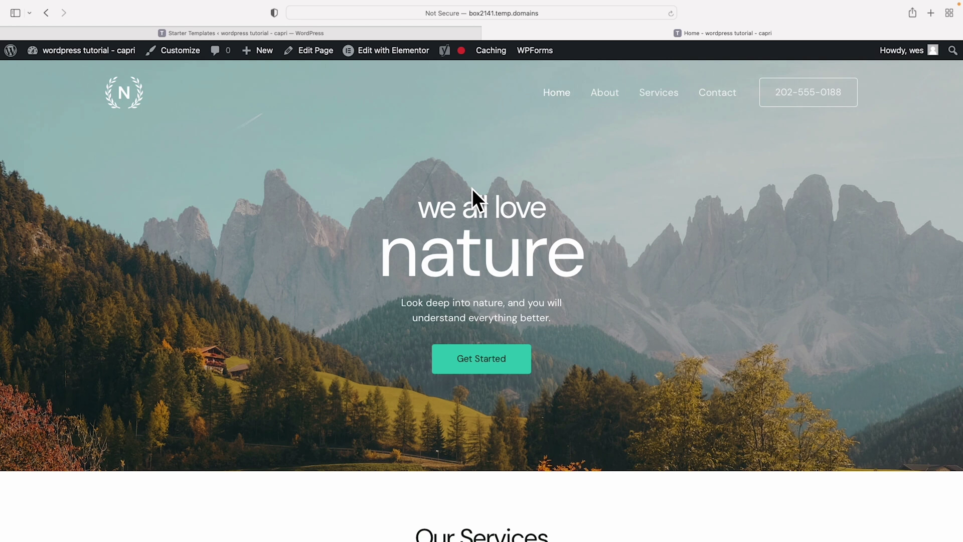
{"action": "scroll", "coordinate": [472, 189], "scroll_direction": "down", "scroll_amount": 10}
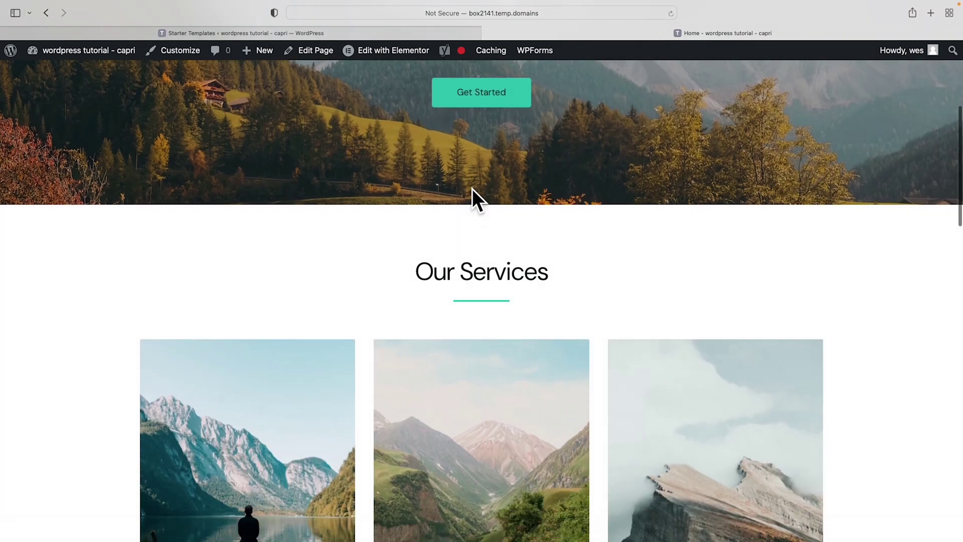
{"action": "scroll", "coordinate": [471, 189], "scroll_direction": "up", "scroll_amount": 10}
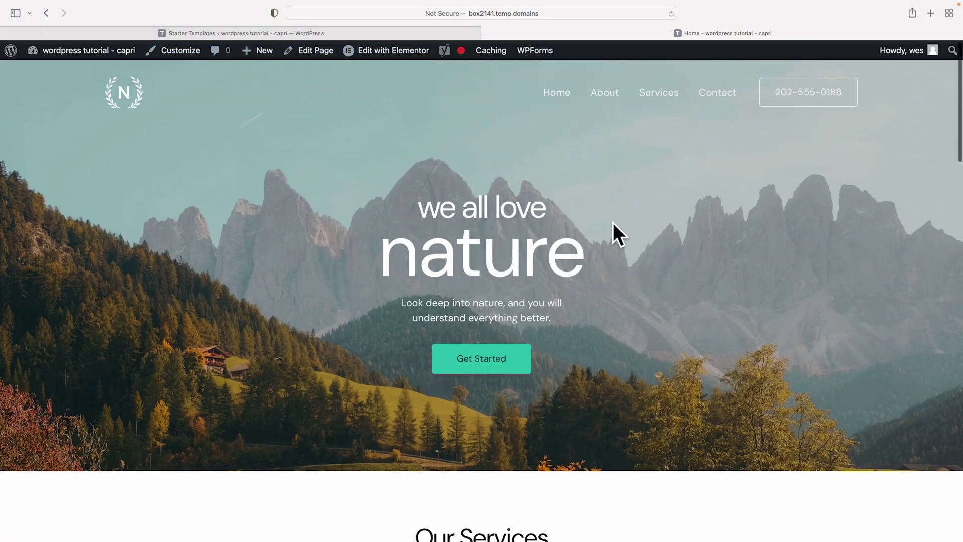
{"action": "left_click", "coordinate": [606, 91]}
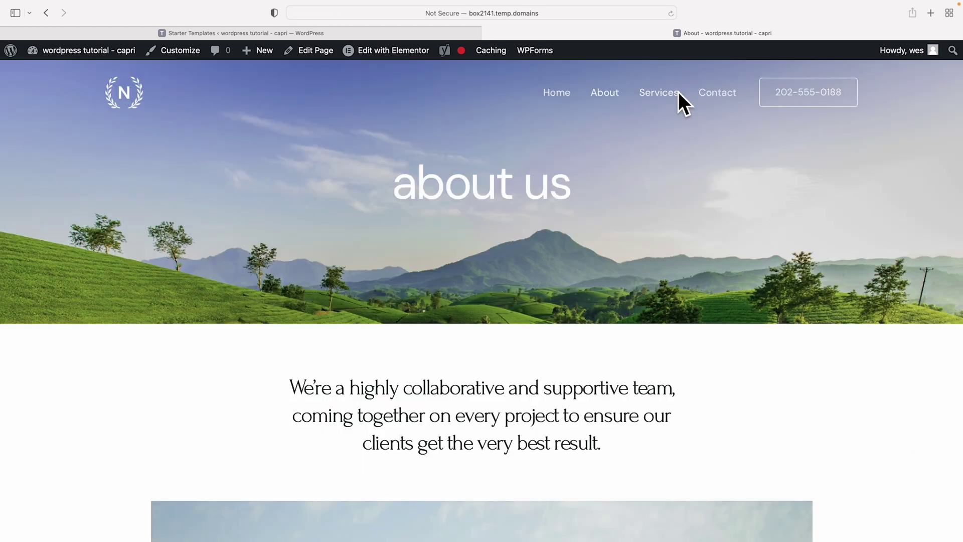
- Look over the Services page of the finished website and return to the Home page
{"action": "left_click", "coordinate": [657, 92]}
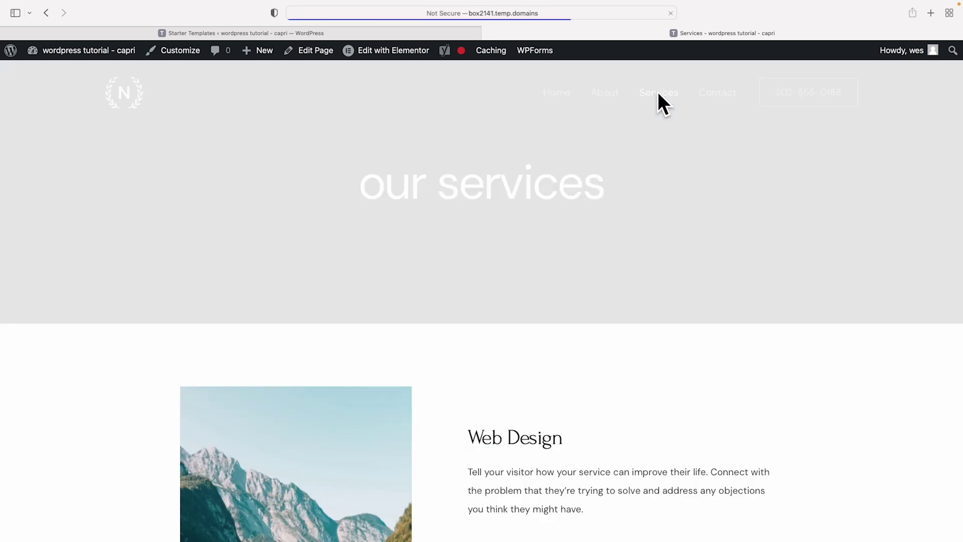
{"action": "scroll", "coordinate": [665, 92], "scroll_direction": "down", "scroll_amount": 1}
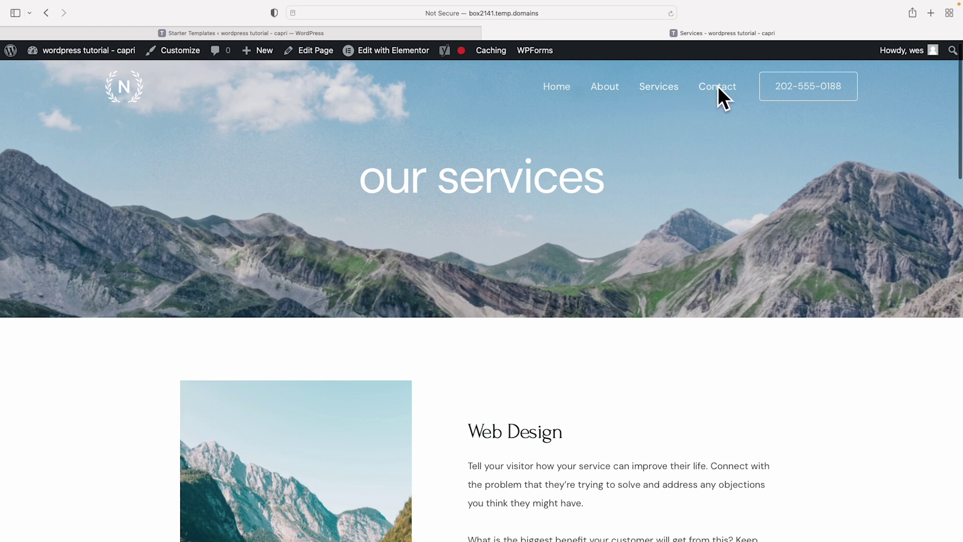
{"action": "left_click", "coordinate": [555, 87]}
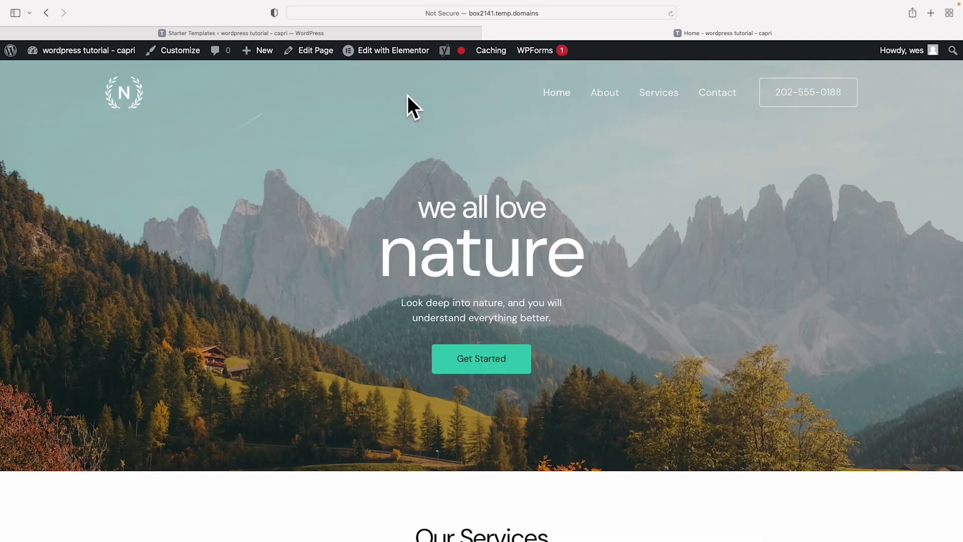
- Open the Home page for editing in Elementor, dismissing the What's New notices and closing the Navigator
{"action": "mouse_move", "coordinate": [377, 51]}
{"action": "left_click", "coordinate": [377, 50]}
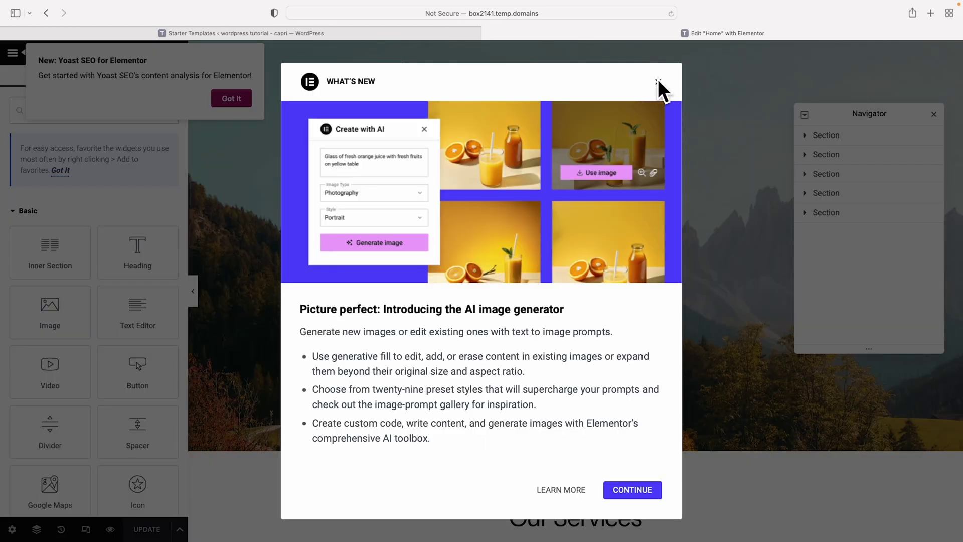
{"action": "left_click", "coordinate": [657, 82]}
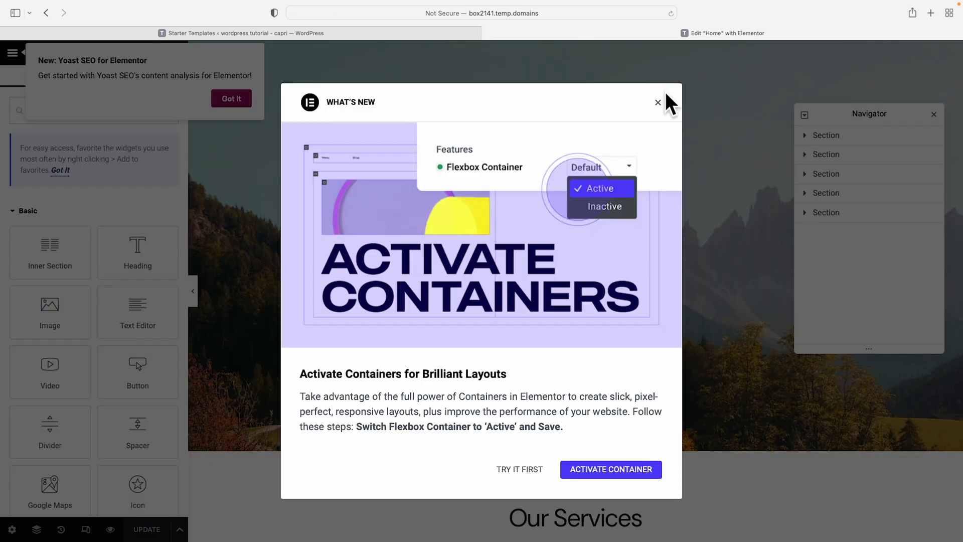
{"action": "left_click", "coordinate": [657, 101]}
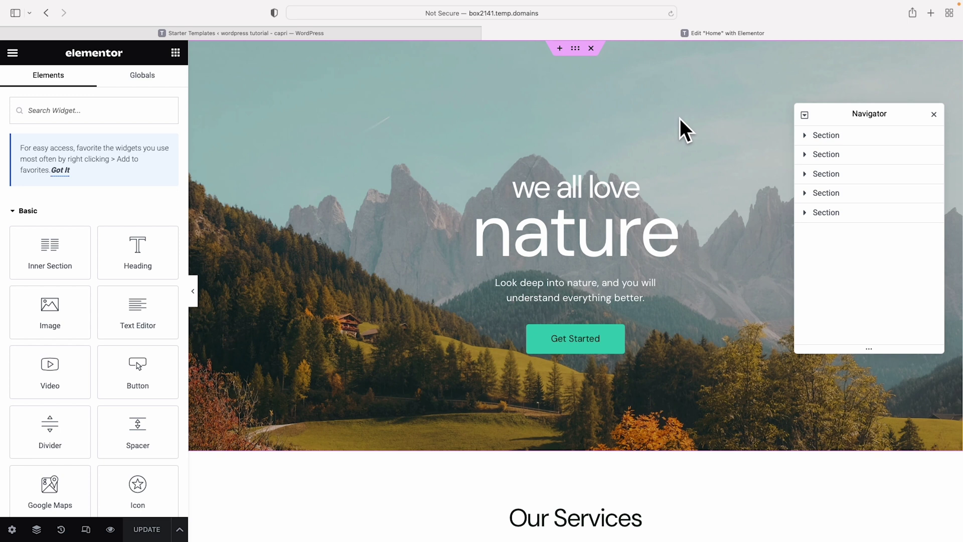
{"action": "left_click", "coordinate": [934, 115]}
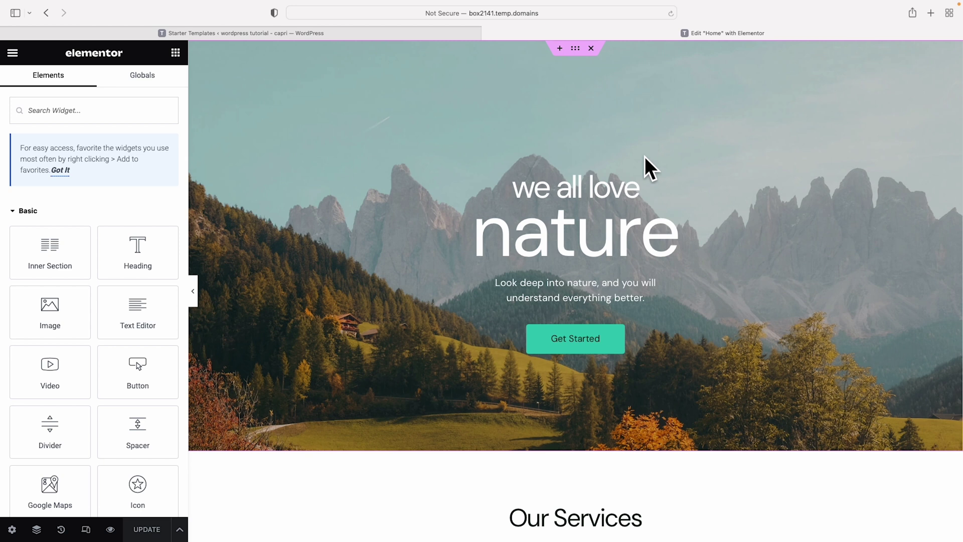
- Change the large hero heading "nature" to "wordpress"
{"action": "scroll", "coordinate": [646, 157], "scroll_direction": "down", "scroll_amount": 3}
{"action": "scroll", "coordinate": [651, 172], "scroll_direction": "up", "scroll_amount": 3}
{"action": "scroll", "coordinate": [152, 134], "scroll_direction": "down", "scroll_amount": 3}
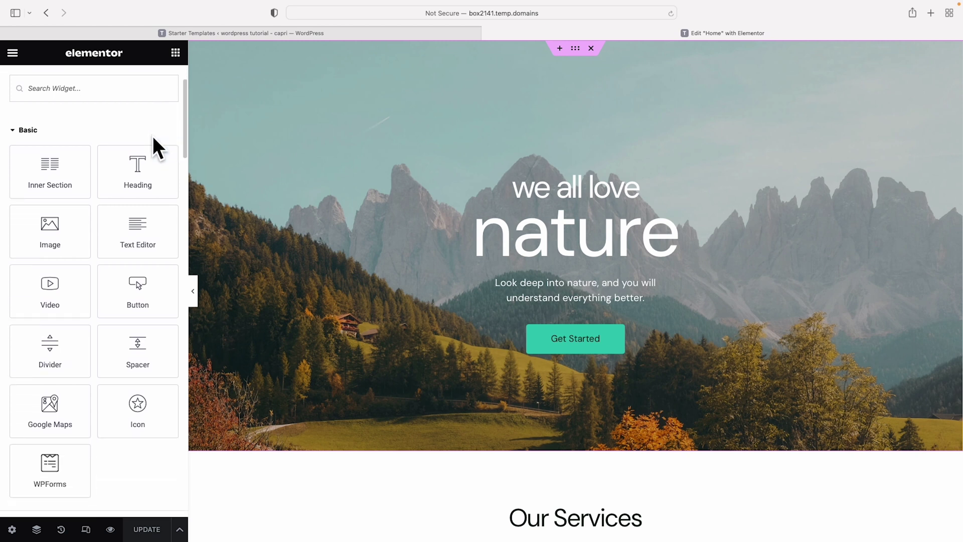
{"action": "left_click", "coordinate": [522, 235]}
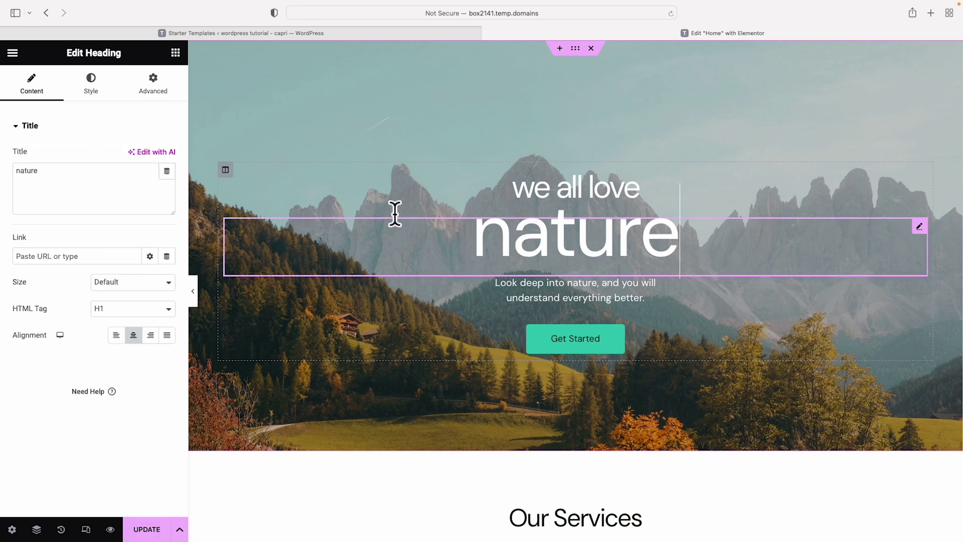
{"action": "double_click", "coordinate": [64, 186]}
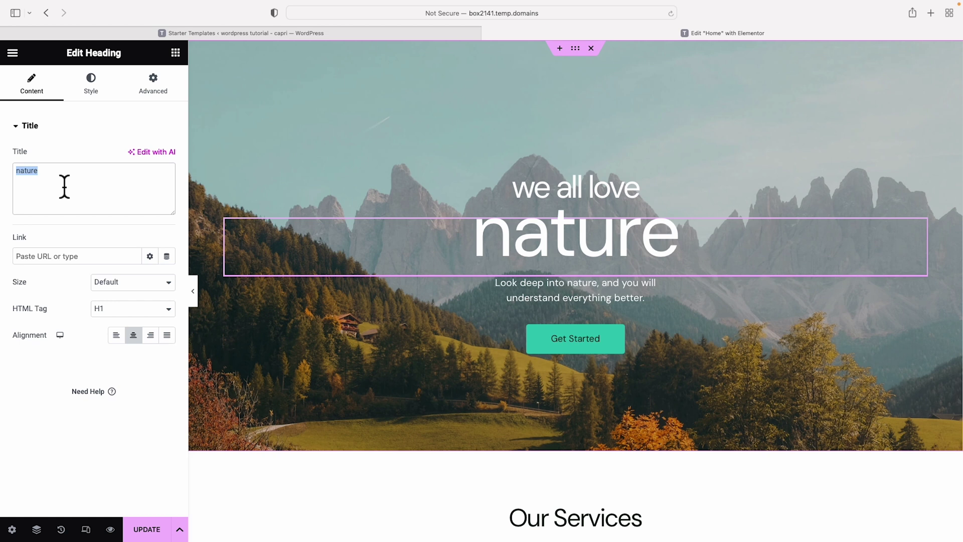
{"action": "type", "text": "wordpress"}
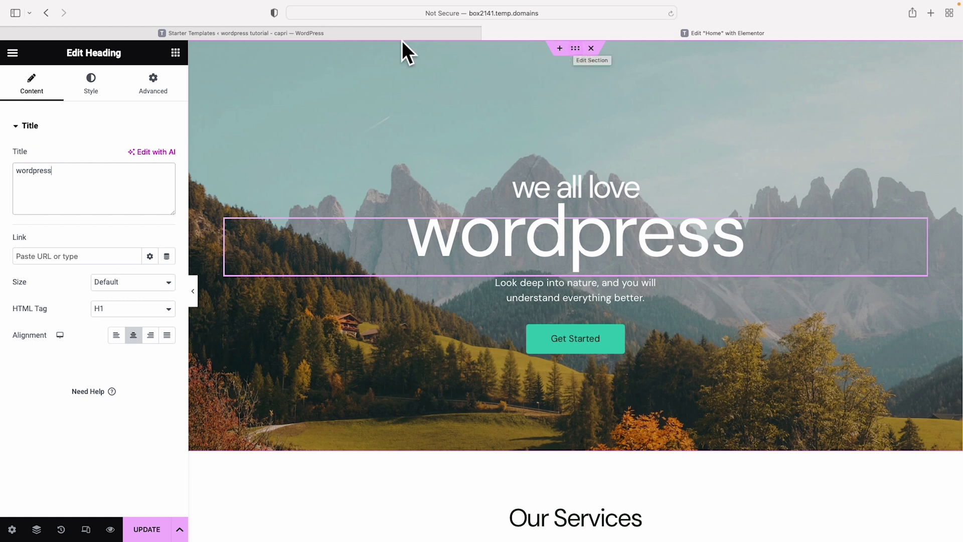
- Examine the Home page's sections from the hero to About Us, viewing the layout settings of the hero and Our Services sections
{"action": "mouse_move", "coordinate": [574, 45]}
{"action": "left_click", "coordinate": [574, 46]}
{"action": "scroll", "coordinate": [576, 56], "scroll_direction": "down", "scroll_amount": 5}
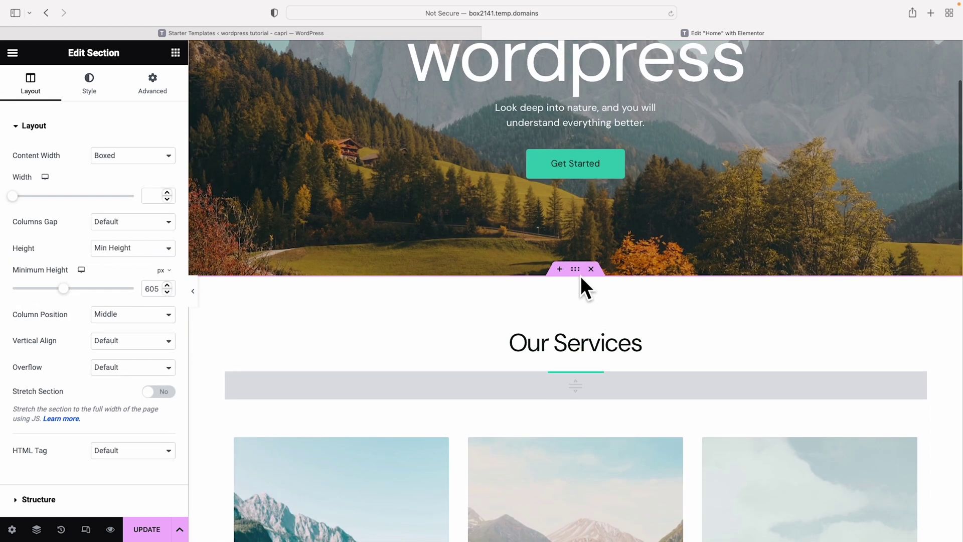
{"action": "left_click", "coordinate": [574, 269]}
{"action": "scroll", "coordinate": [574, 269], "scroll_direction": "down", "scroll_amount": 15}
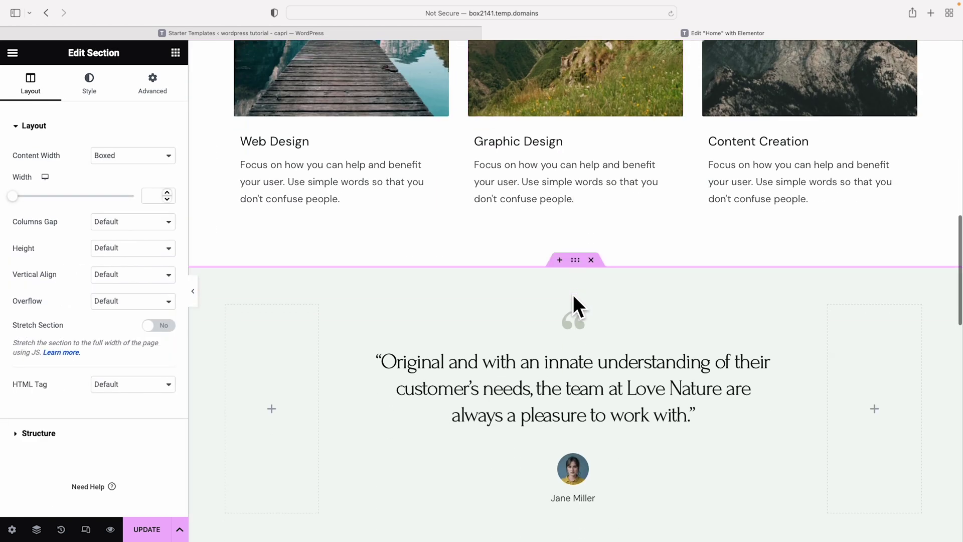
{"action": "scroll", "coordinate": [592, 309], "scroll_direction": "up", "scroll_amount": 20}
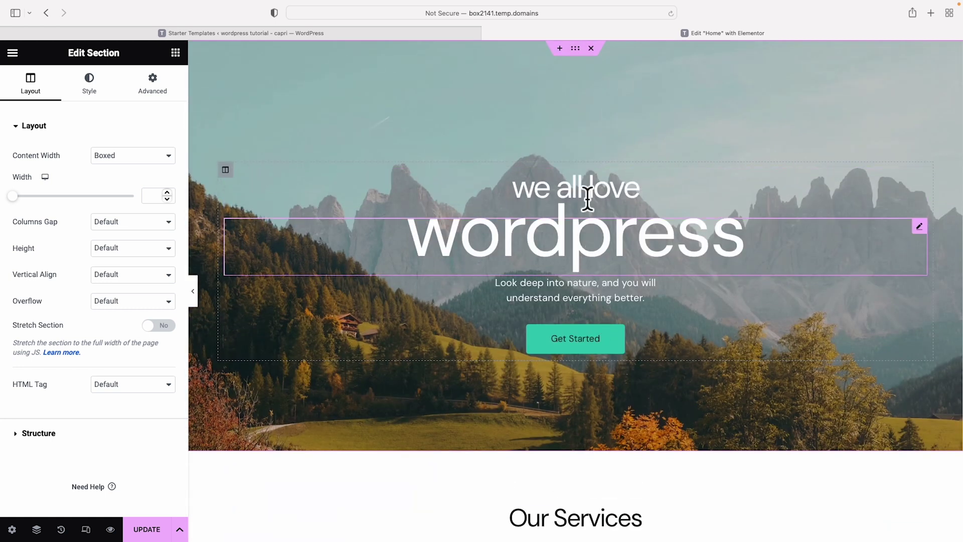
{"action": "scroll", "coordinate": [588, 303], "scroll_direction": "down", "scroll_amount": 1}
{"action": "scroll", "coordinate": [588, 303], "scroll_direction": "down", "scroll_amount": 6}
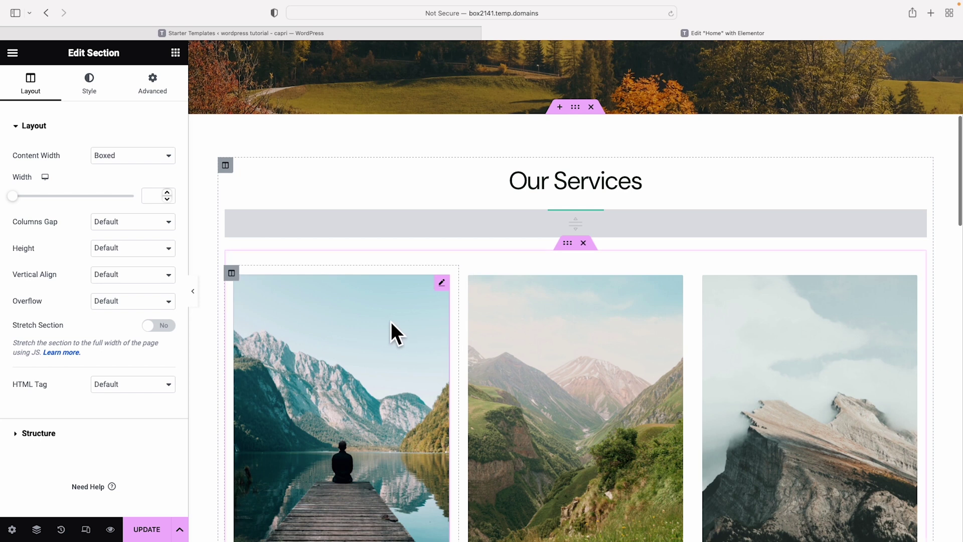
{"action": "scroll", "coordinate": [743, 314], "scroll_direction": "down", "scroll_amount": 10}
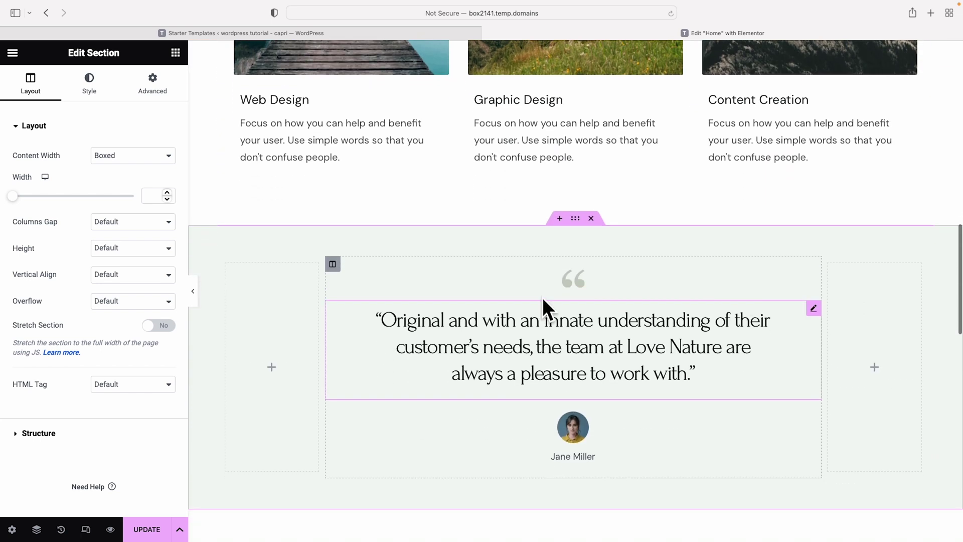
{"action": "scroll", "coordinate": [566, 336], "scroll_direction": "down", "scroll_amount": 7}
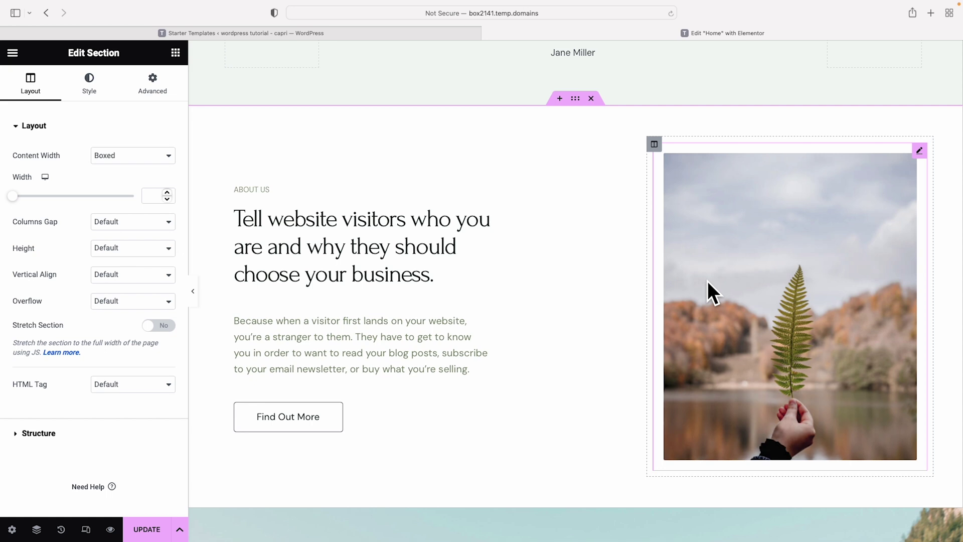
- Add a Heading widget between the "ABOUT US" label and the "Tell website visitors" heading, with the text "edit here"
{"action": "left_click", "coordinate": [176, 53]}
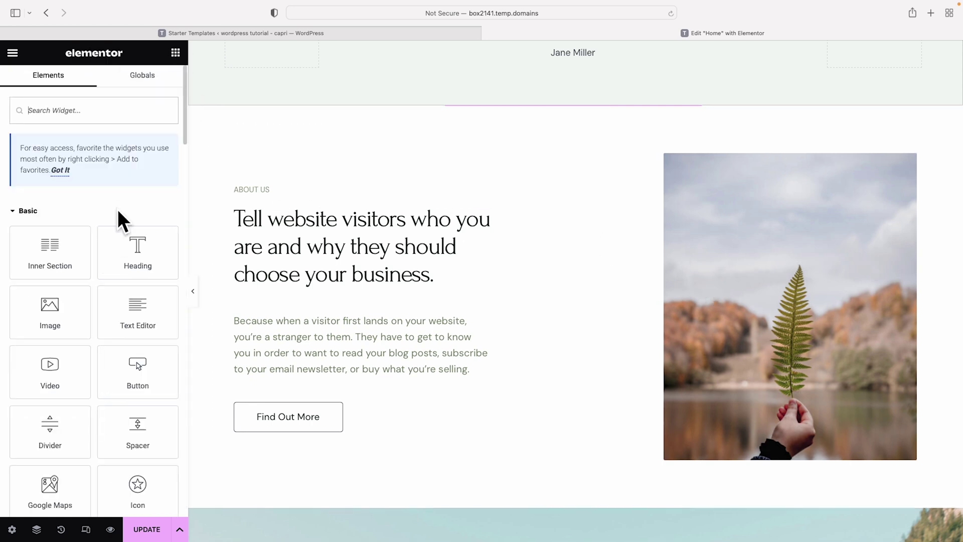
{"action": "scroll", "coordinate": [117, 209], "scroll_direction": "down", "scroll_amount": 4}
{"action": "scroll", "coordinate": [140, 190], "scroll_direction": "up", "scroll_amount": 1}
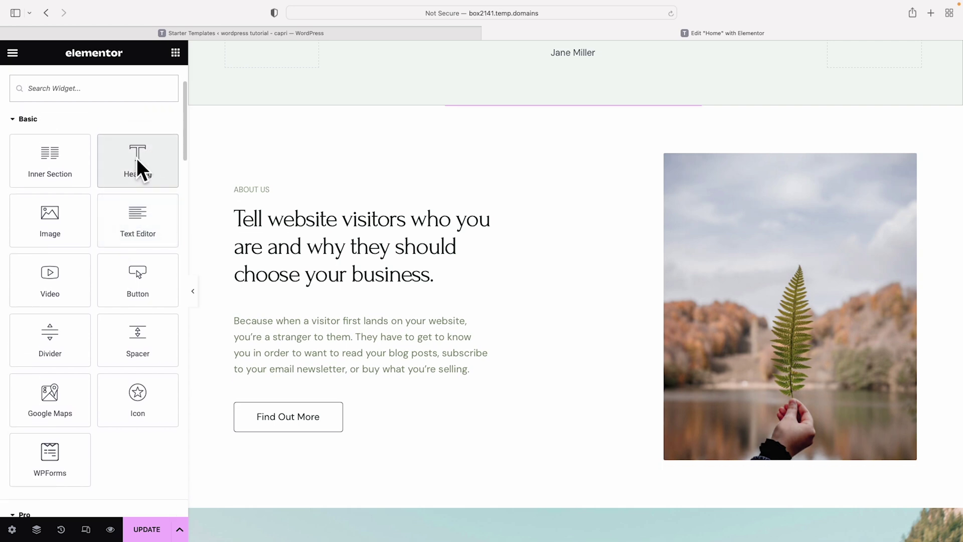
{"action": "left_click_drag", "start_coordinate": [137, 160], "coordinate": [285, 202]}
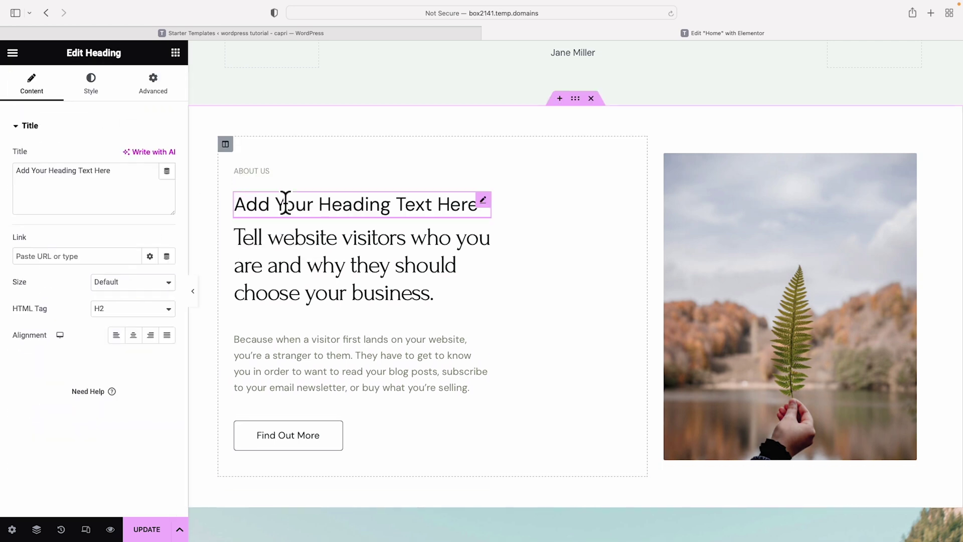
{"action": "triple_click", "coordinate": [58, 181]}
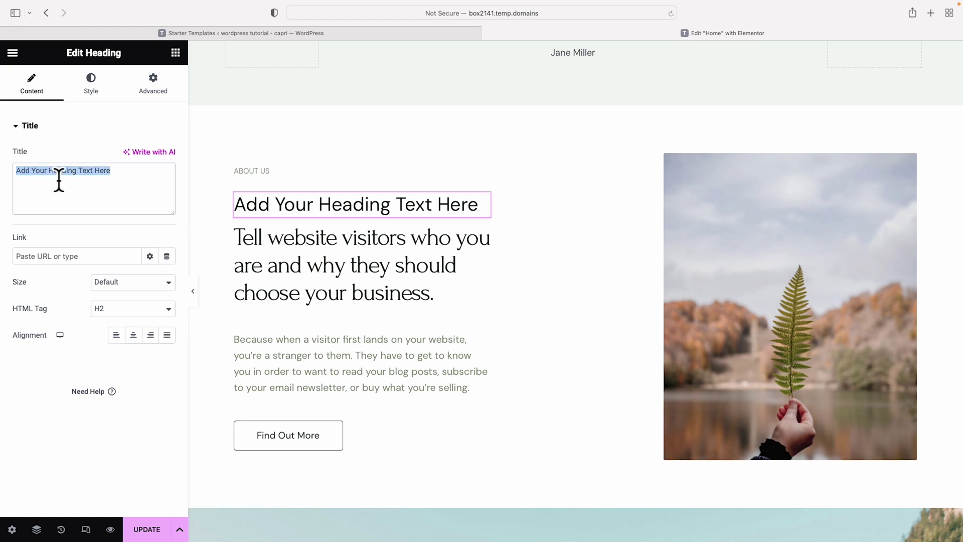
{"action": "type", "text": "edit here"}
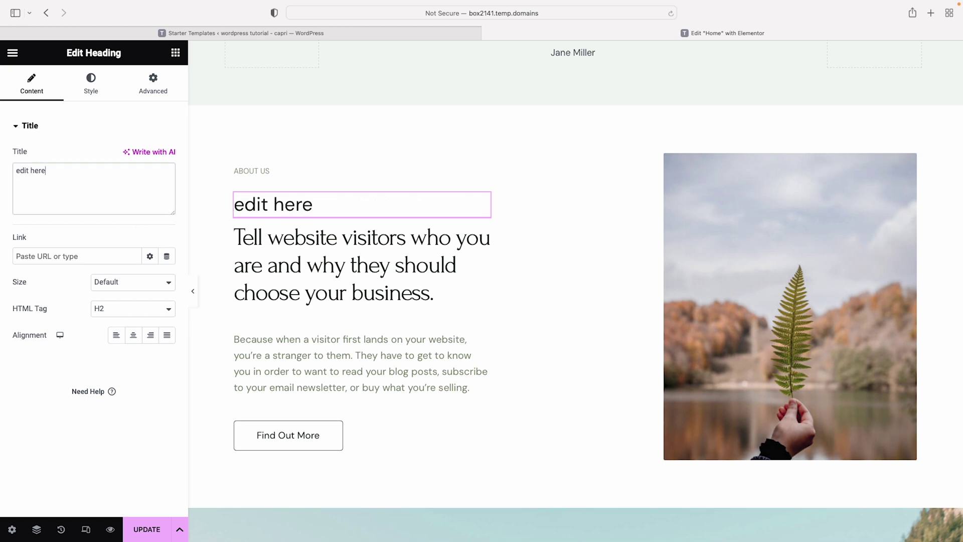
- Undo and redo the new heading's text change, and delete the "edit here" heading from the About Us section
{"action": "key", "text": "super+z"}
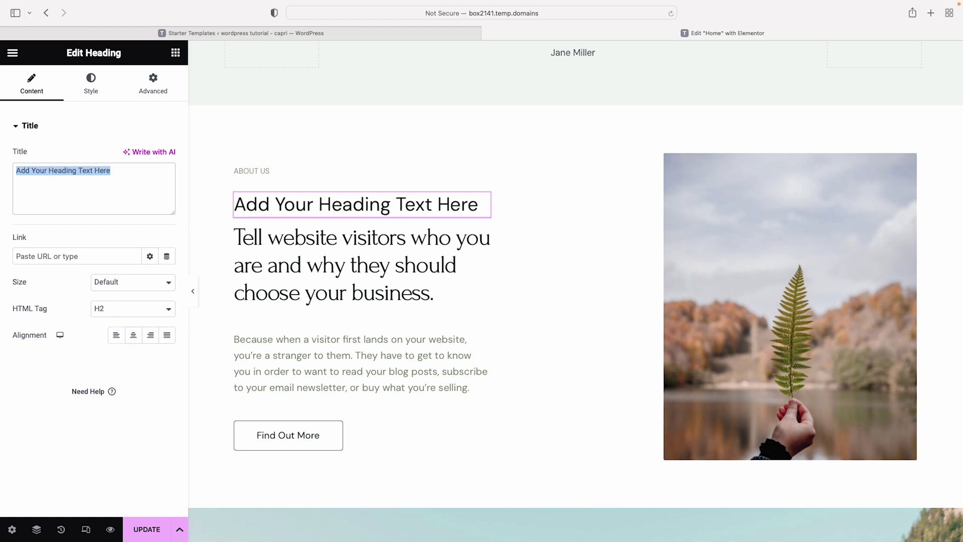
{"action": "key", "text": "super+shift+z"}
{"action": "right_click", "coordinate": [371, 201]}
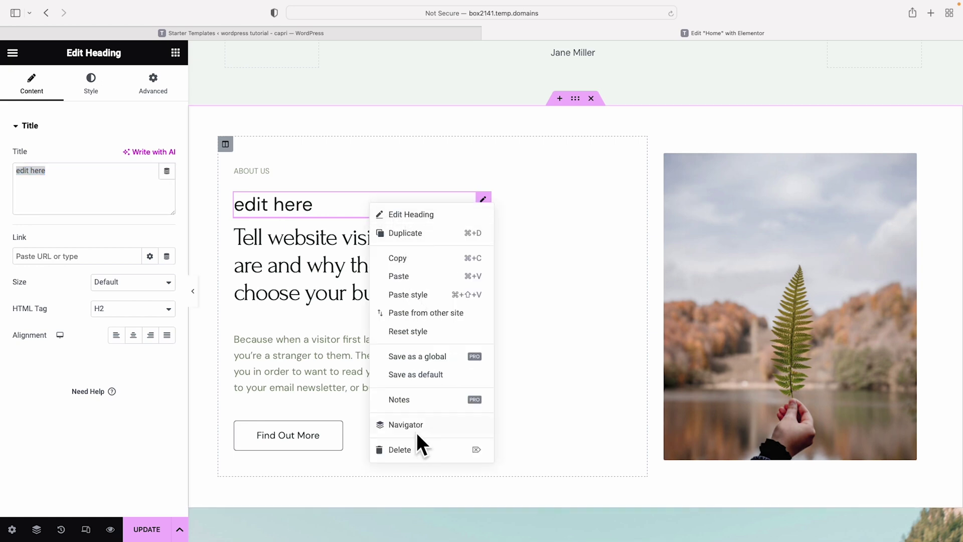
{"action": "left_click", "coordinate": [414, 449]}
- Remove the background image from the hero section at the start of the Home page
{"action": "scroll", "coordinate": [418, 430], "scroll_direction": "down", "scroll_amount": 10}
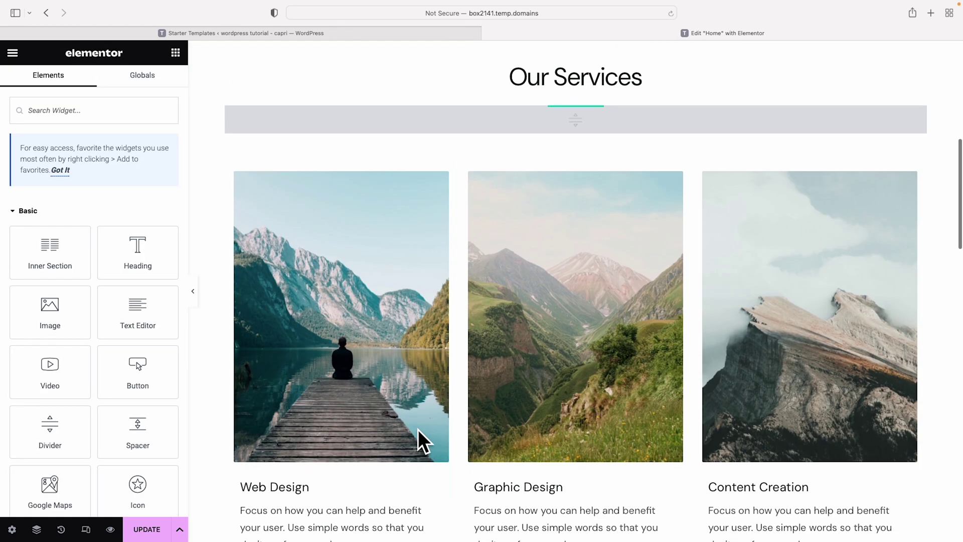
{"action": "scroll", "coordinate": [417, 437], "scroll_direction": "up", "scroll_amount": 9}
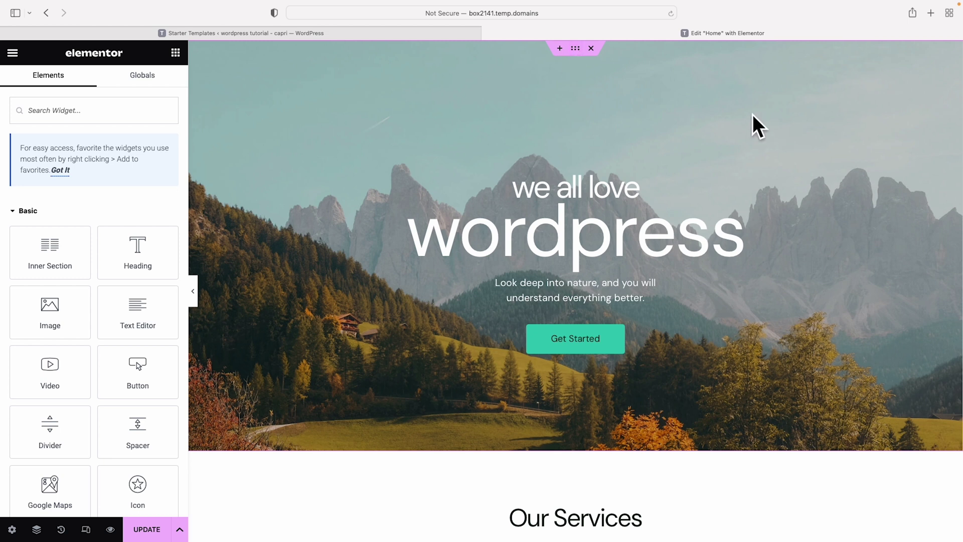
{"action": "left_click", "coordinate": [576, 49]}
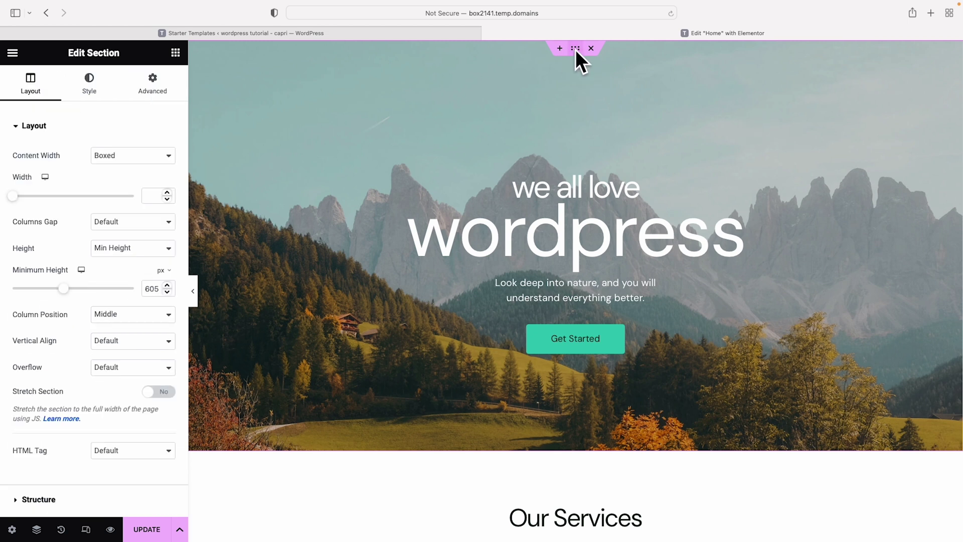
{"action": "left_click", "coordinate": [86, 80]}
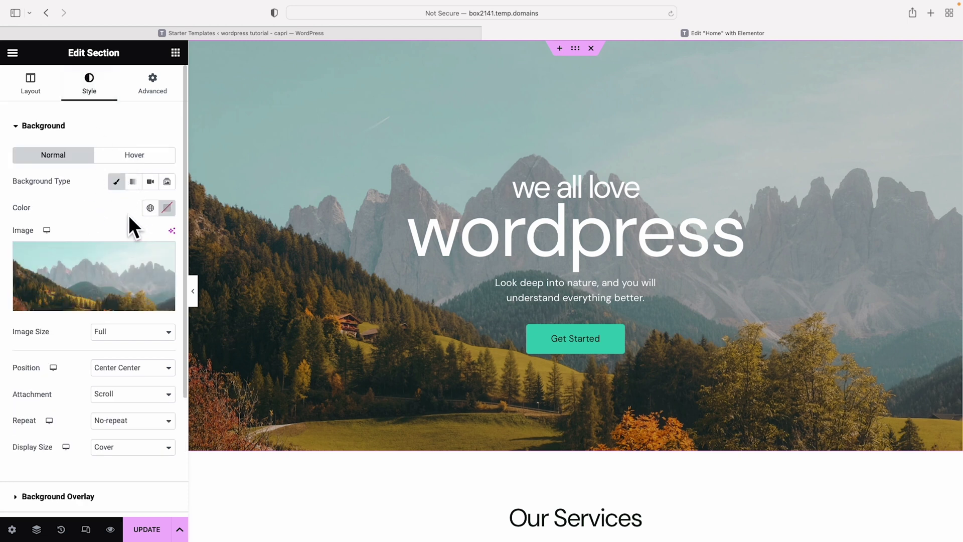
{"action": "mouse_move", "coordinate": [76, 275]}
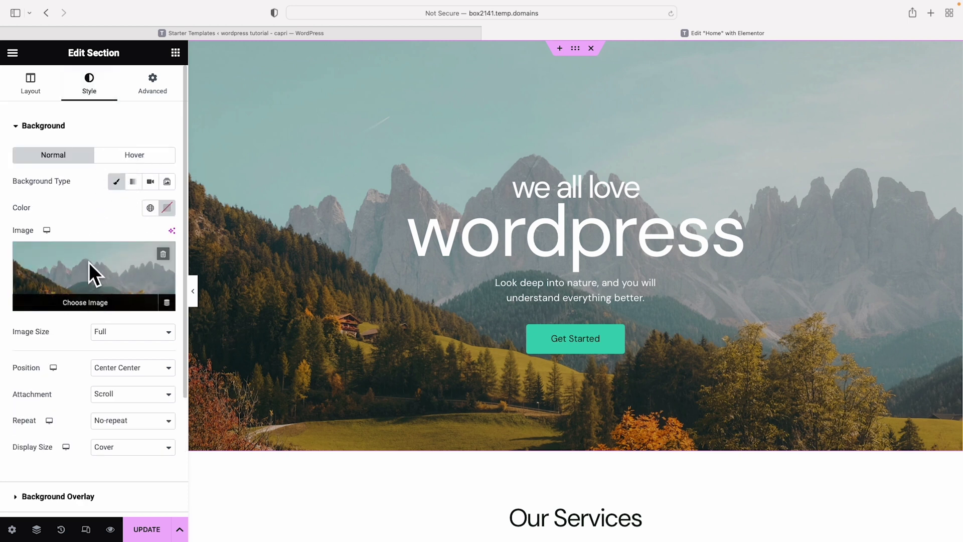
{"action": "left_click", "coordinate": [161, 253]}
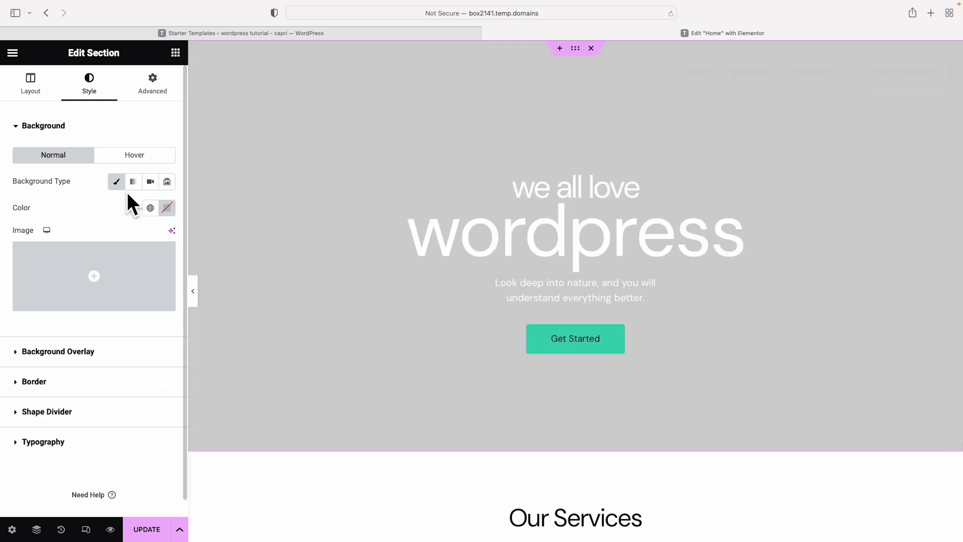
- Set the hero section's background color to the blue #5C87DC
{"action": "left_click", "coordinate": [167, 207]}
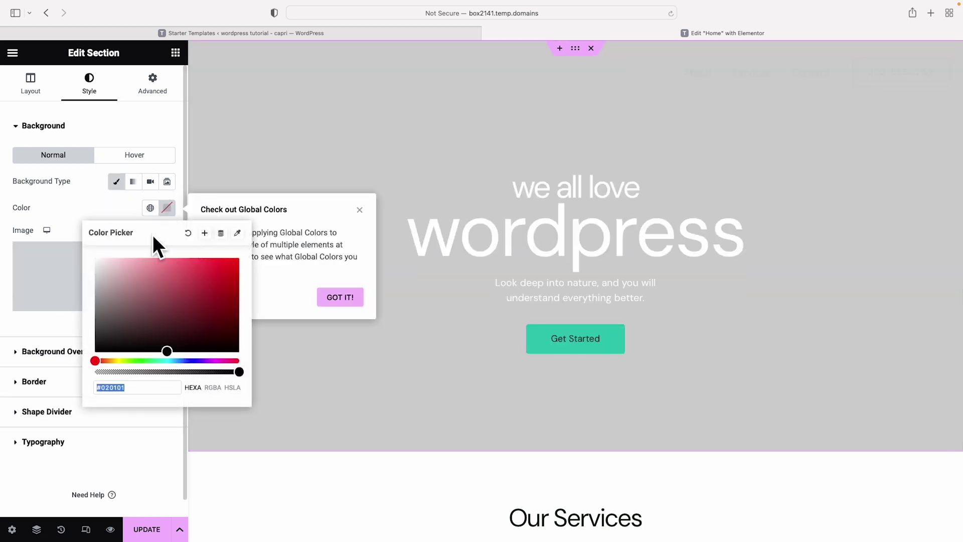
{"action": "left_click", "coordinate": [220, 270]}
{"action": "left_click", "coordinate": [179, 271]}
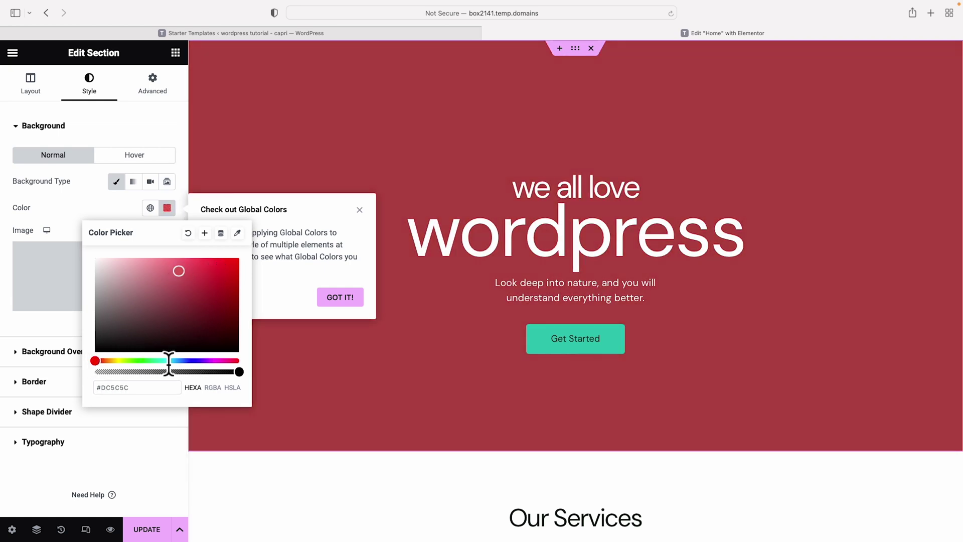
{"action": "left_click_drag", "start_coordinate": [98, 360], "coordinate": [183, 361]}
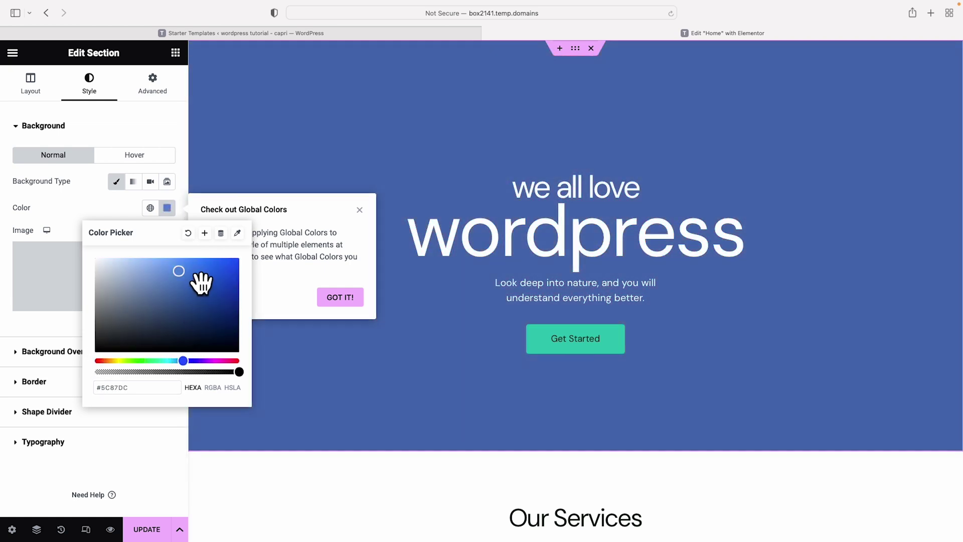
- Switch the hero section's background to a gradient and set its first color to the golden #DCB55C
{"action": "left_click", "coordinate": [133, 182]}
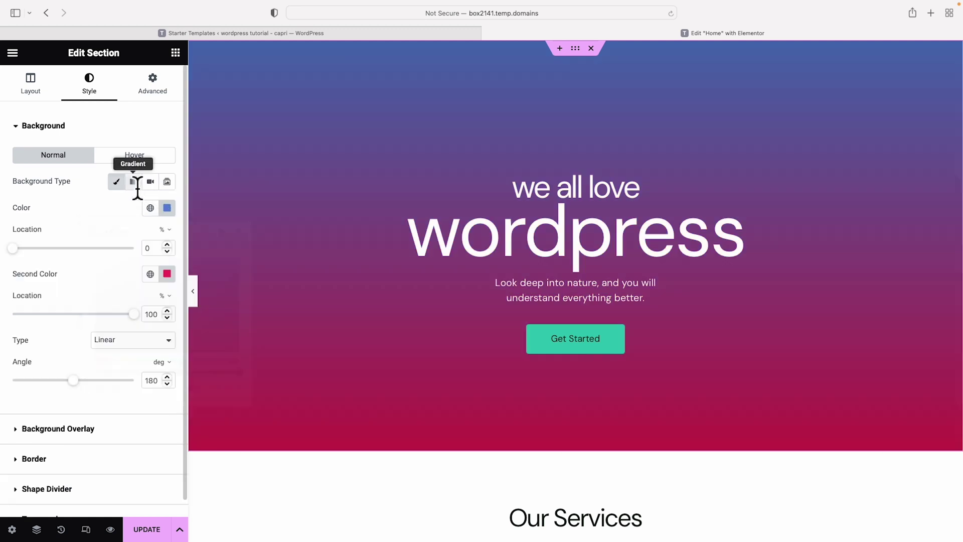
{"action": "left_click", "coordinate": [167, 206]}
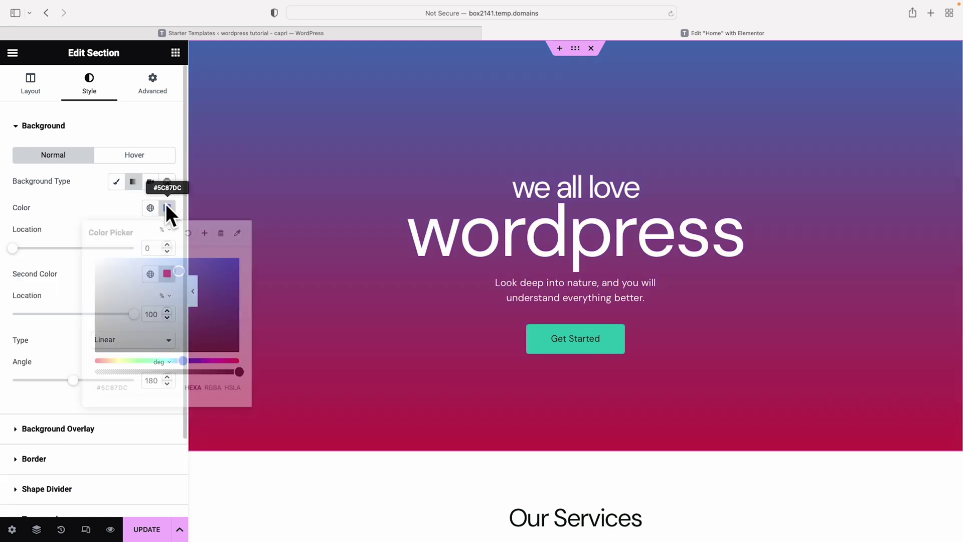
{"action": "left_click_drag", "start_coordinate": [183, 361], "coordinate": [113, 362]}
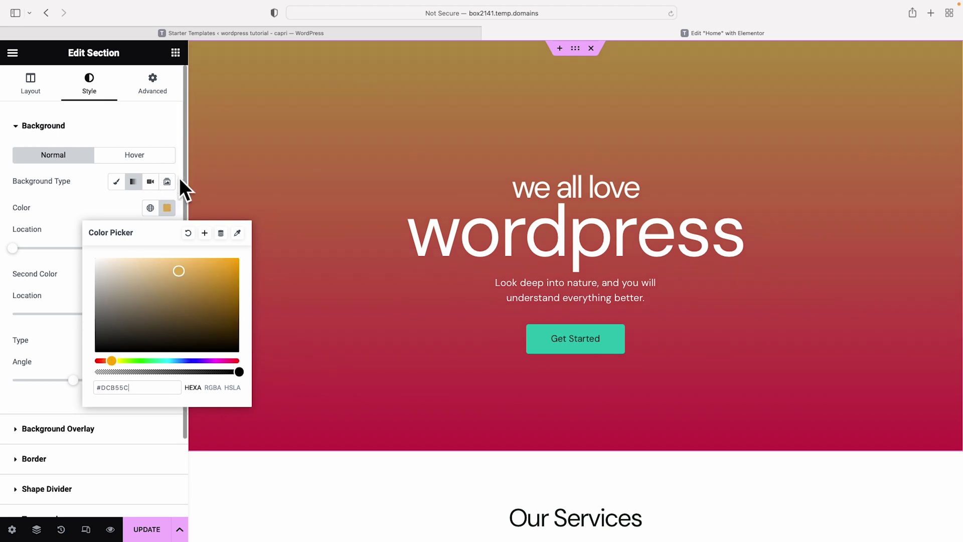
- Look through the Video and Slideshow background types for the hero section, and set the type back to Classic
{"action": "left_click", "coordinate": [150, 182]}
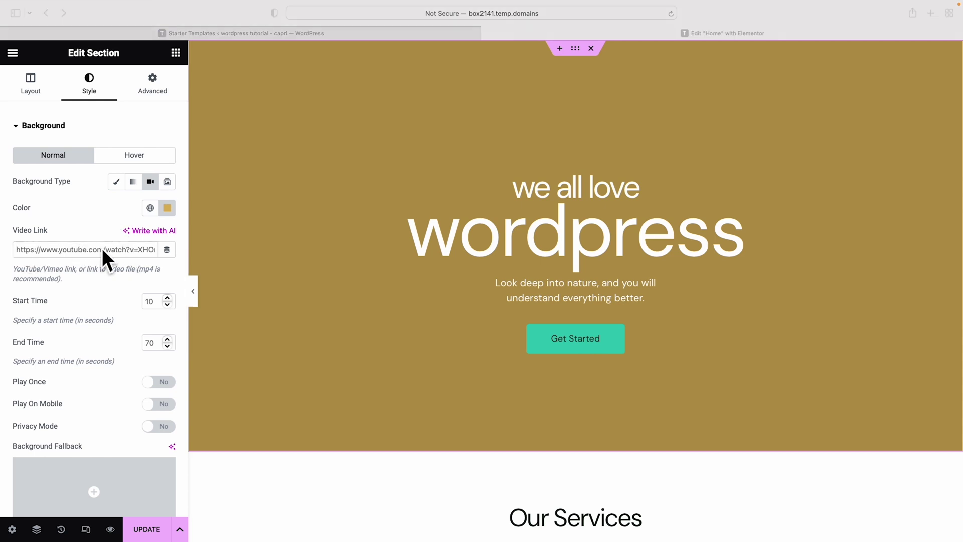
{"action": "left_click", "coordinate": [167, 182]}
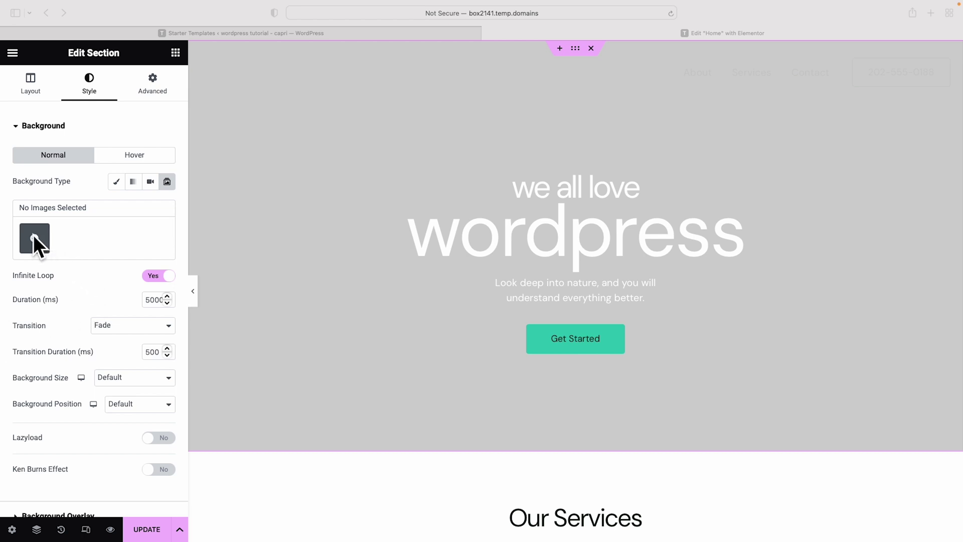
{"action": "left_click", "coordinate": [115, 182]}
{"action": "left_click", "coordinate": [115, 182]}
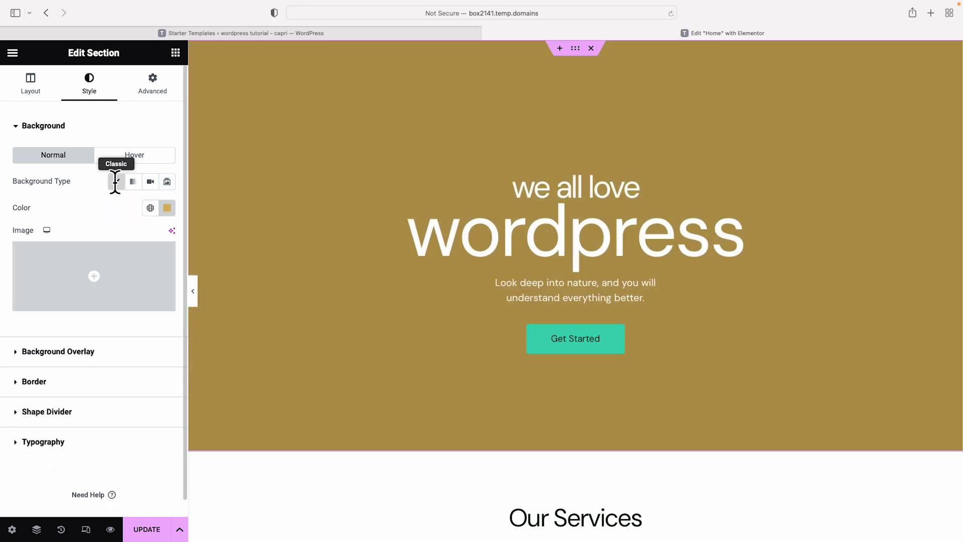
{"action": "mouse_move", "coordinate": [90, 280]}
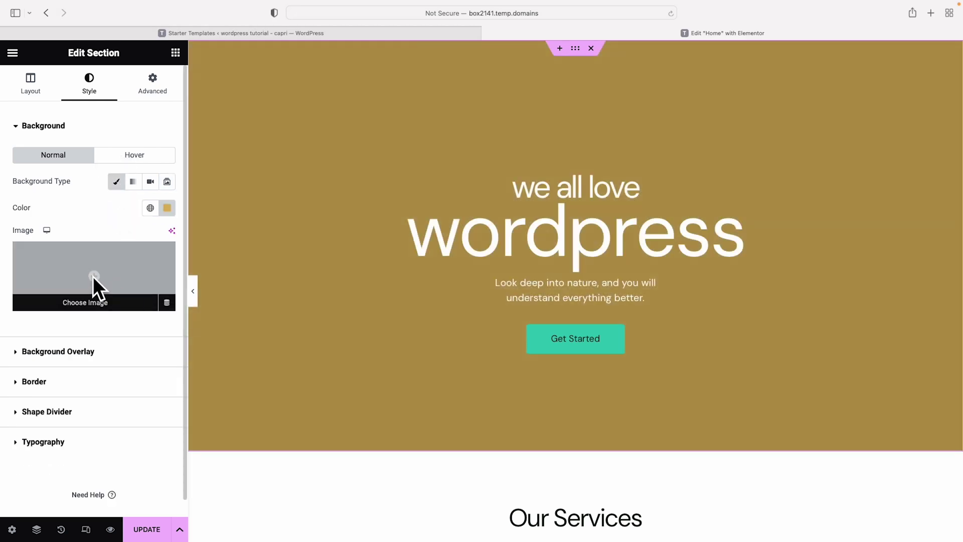
{"action": "left_click", "coordinate": [92, 277]}
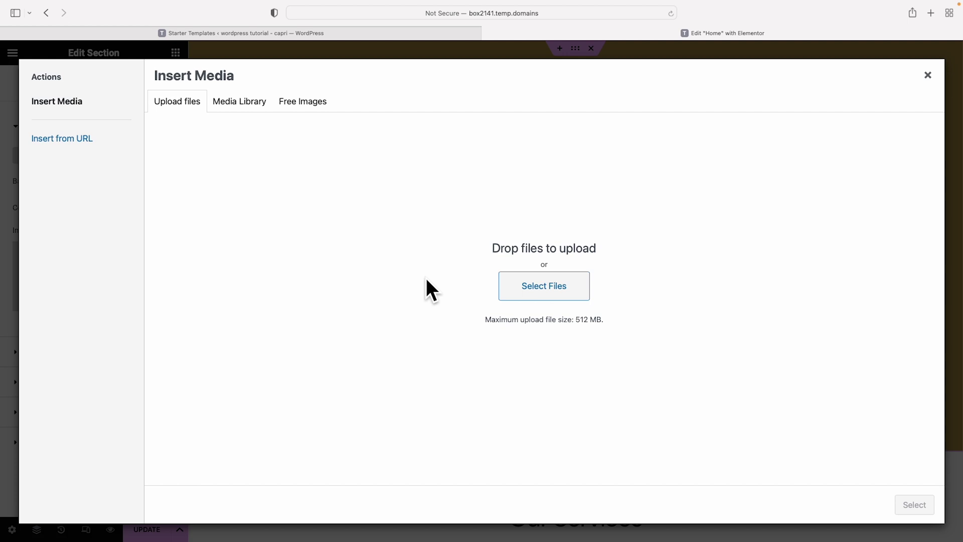
{"action": "left_click", "coordinate": [240, 98]}
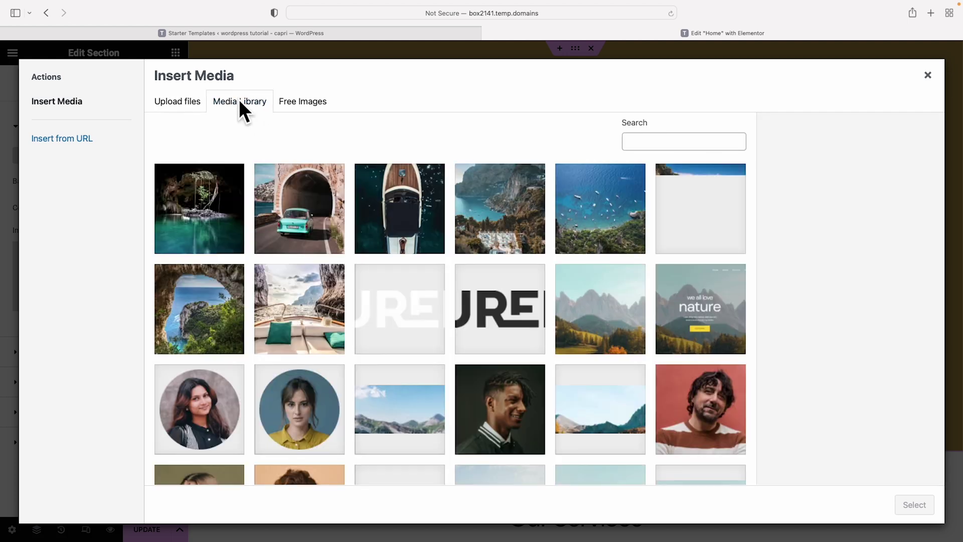
{"action": "left_click", "coordinate": [219, 313]}
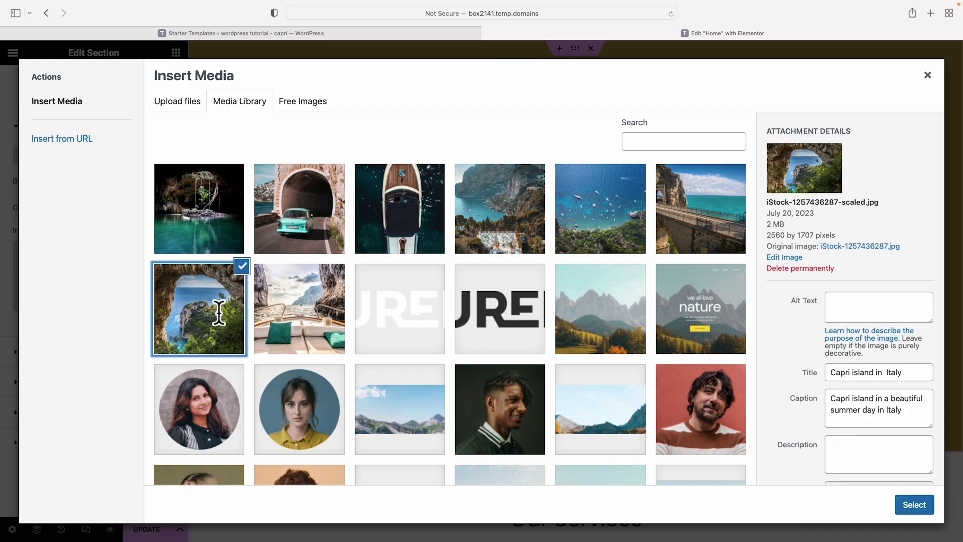
{"action": "left_click", "coordinate": [913, 504]}
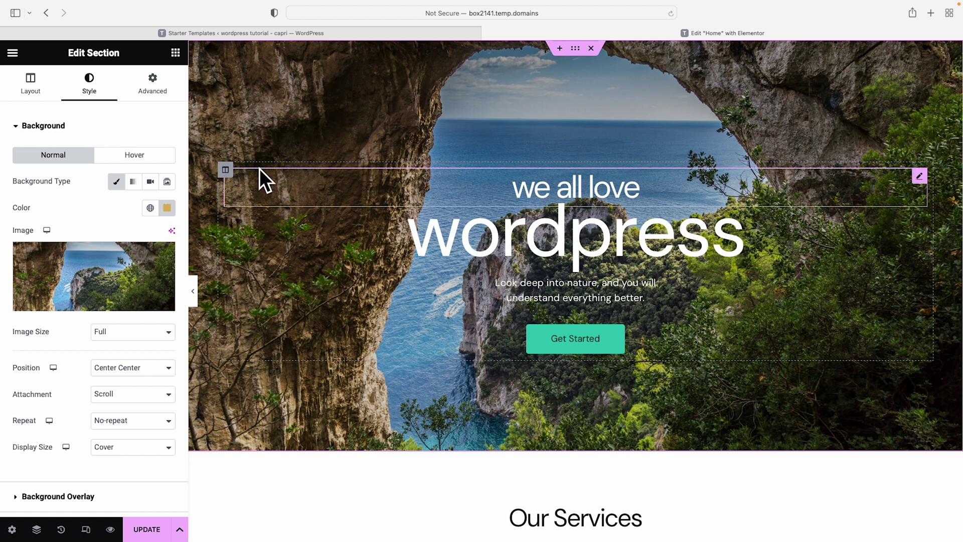
- Try the Gradient type for the hero section's background overlay, and switch the overlay back to Classic
{"action": "left_click", "coordinate": [32, 126]}
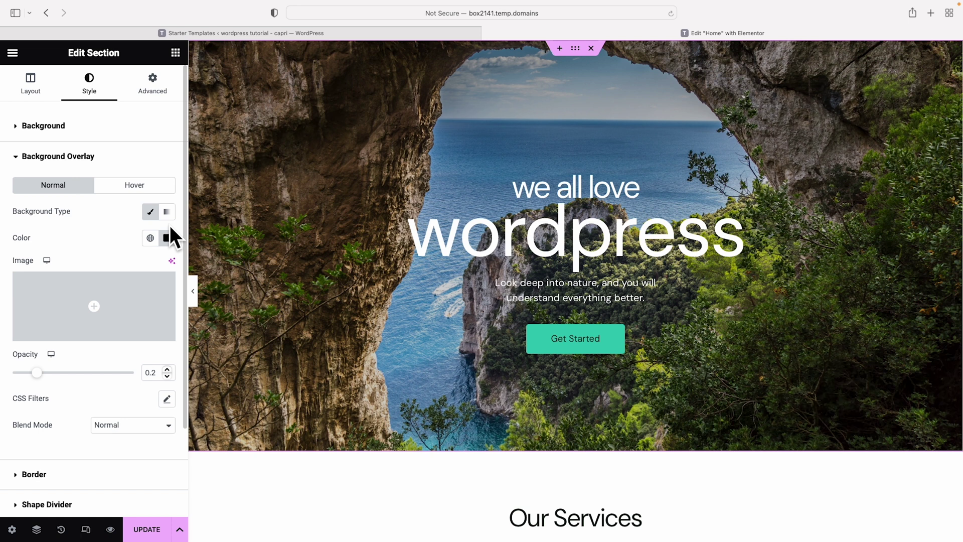
{"action": "left_click", "coordinate": [167, 212]}
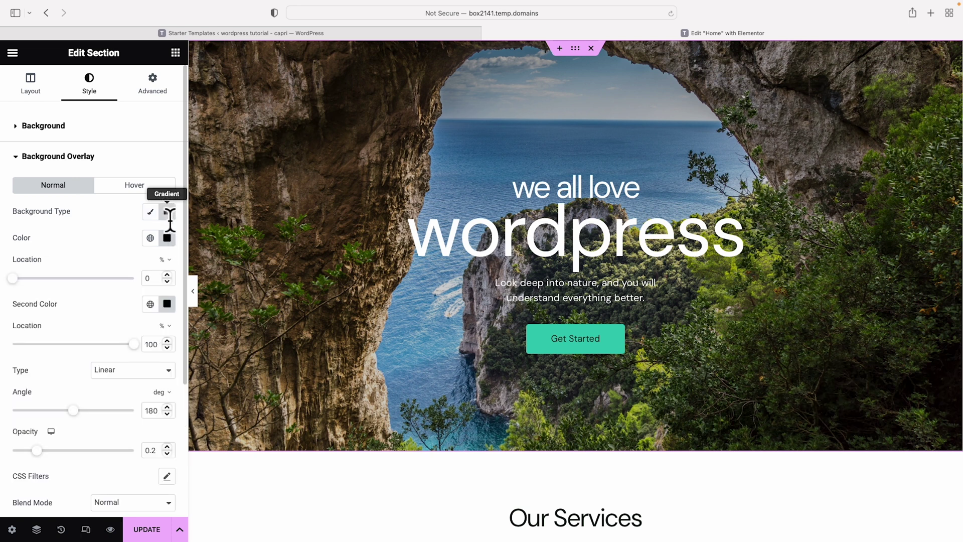
{"action": "left_click", "coordinate": [152, 213]}
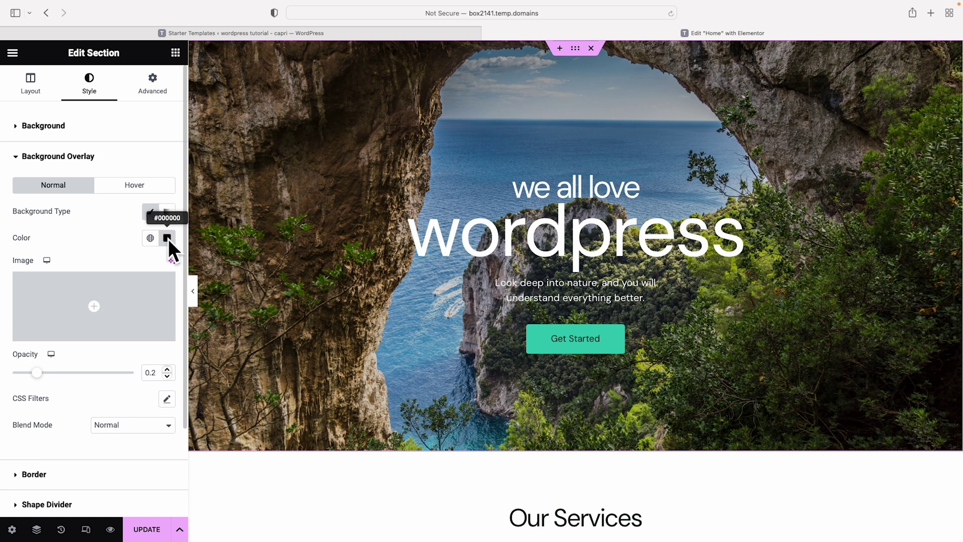
- Try the red #DC3131 as the hero section's background overlay color, and return it to black #000000
{"action": "left_click", "coordinate": [167, 239]}
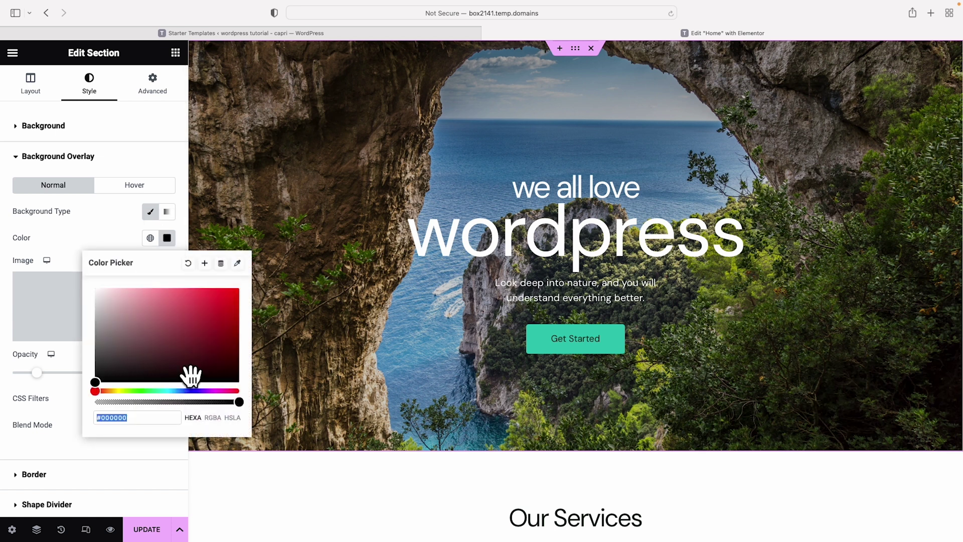
{"action": "type", "text": "#DC3131"}
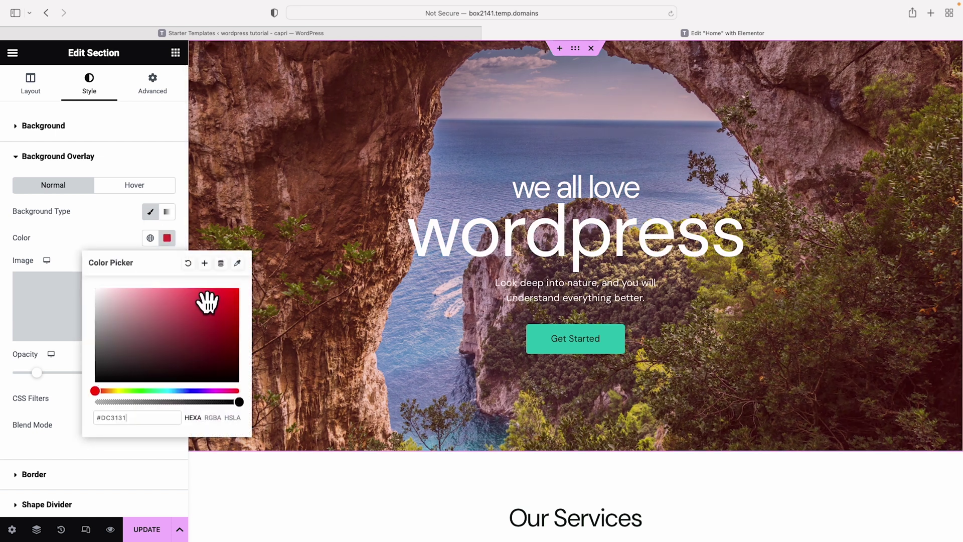
{"action": "left_click", "coordinate": [223, 296]}
{"action": "left_click_drag", "start_coordinate": [201, 370], "coordinate": [204, 387]}
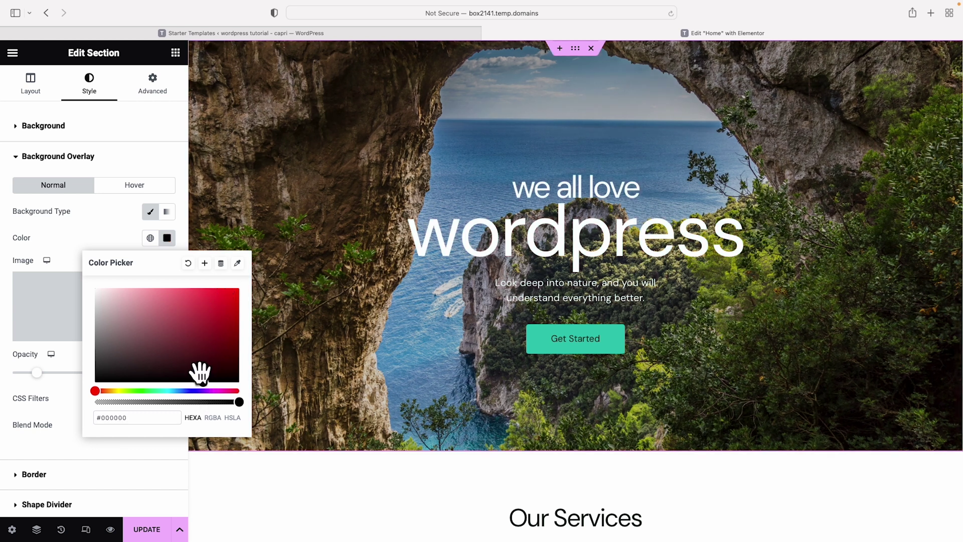
{"action": "left_click", "coordinate": [128, 232]}
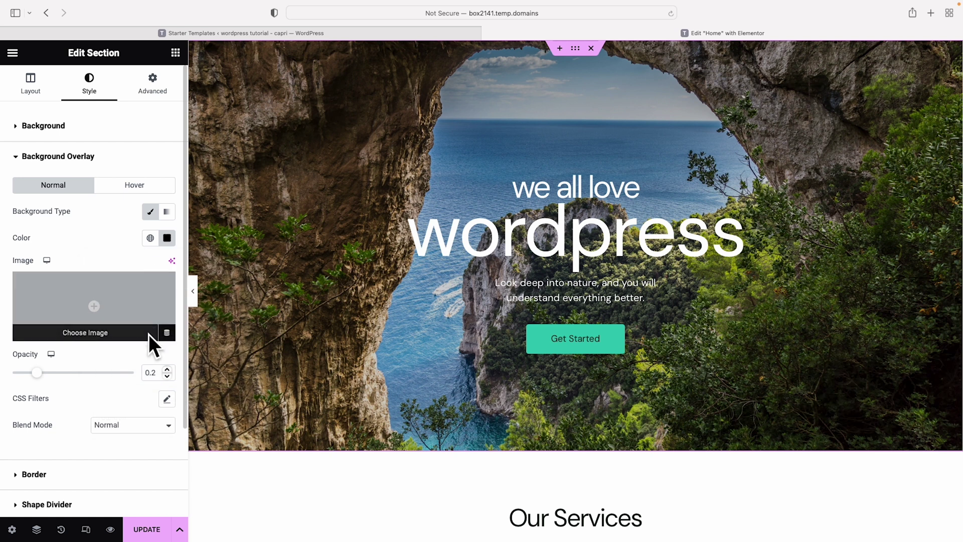
- Try full opacity on the hero section's background overlay, and set the opacity to 0.27
{"action": "left_click_drag", "start_coordinate": [35, 370], "coordinate": [140, 369]}
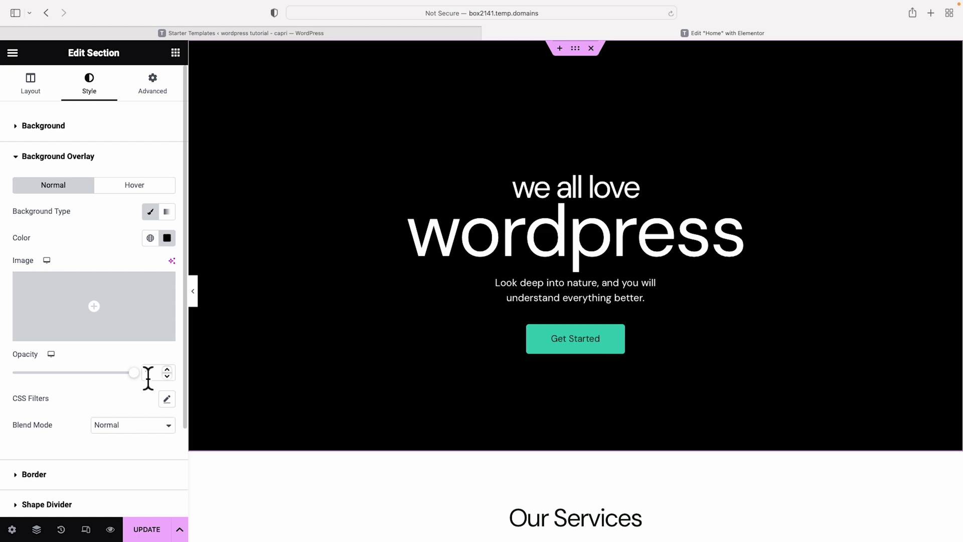
{"action": "left_click_drag", "start_coordinate": [147, 376], "coordinate": [49, 384]}
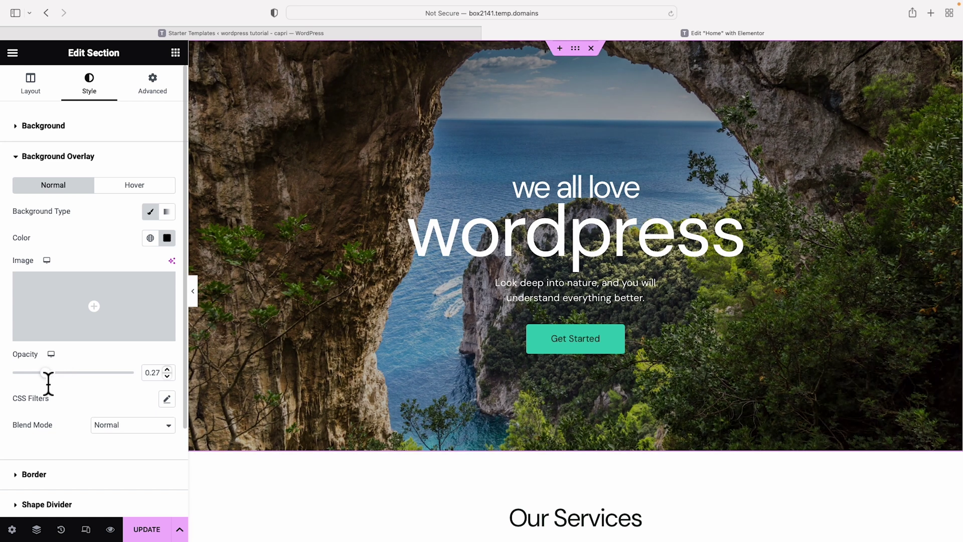
{"action": "scroll", "coordinate": [55, 381], "scroll_direction": "down", "scroll_amount": 1}
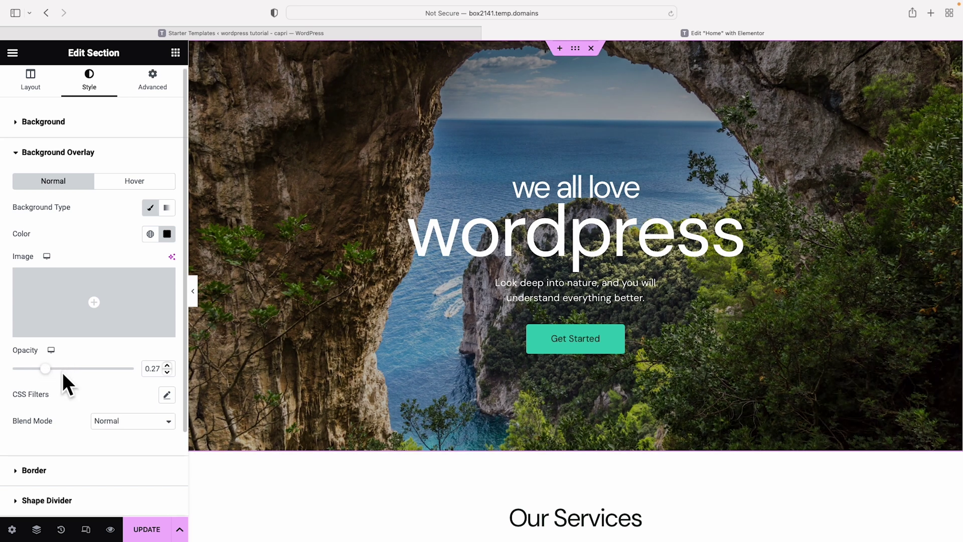
- Replace the hero text below the "wordpress" heading with "Write a brand new sub headline here" and make "brand" bold
{"action": "left_click", "coordinate": [558, 240]}
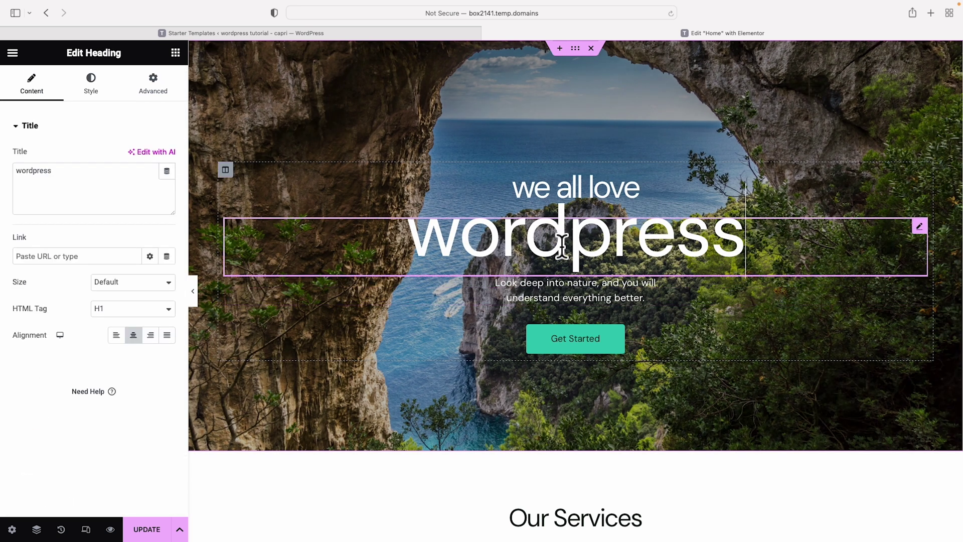
{"action": "left_click", "coordinate": [574, 224]}
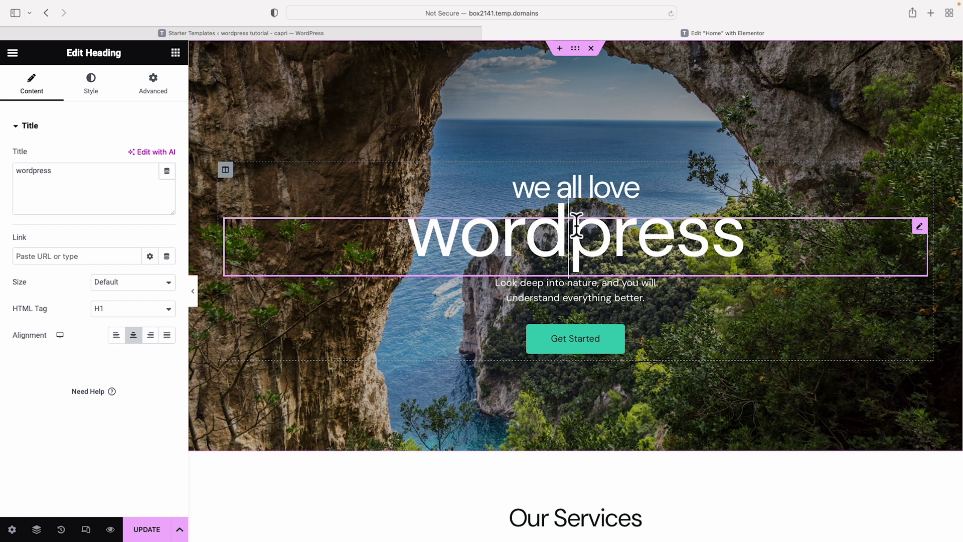
{"action": "left_click", "coordinate": [585, 299]}
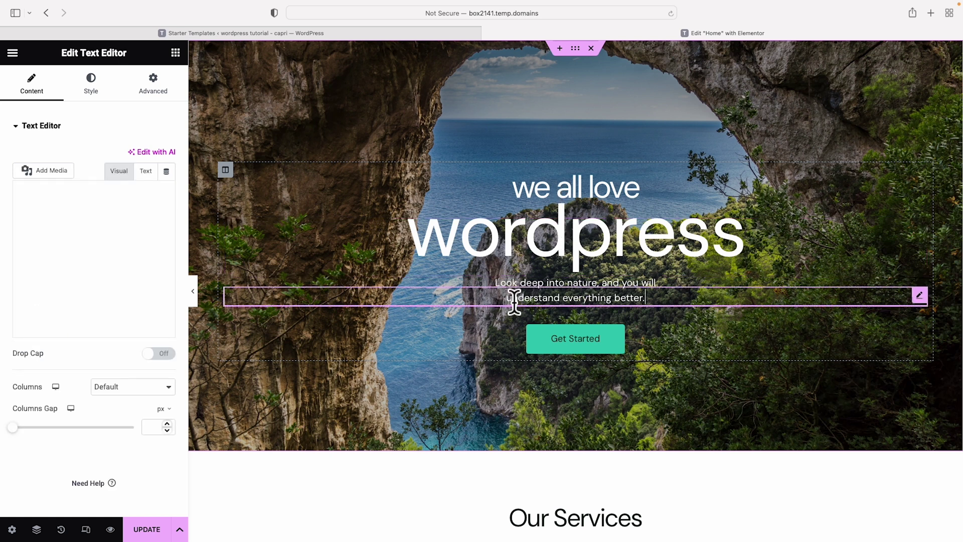
{"action": "key", "text": "super+a"}
{"action": "type", "text": "Write a brand new sub headline here"}
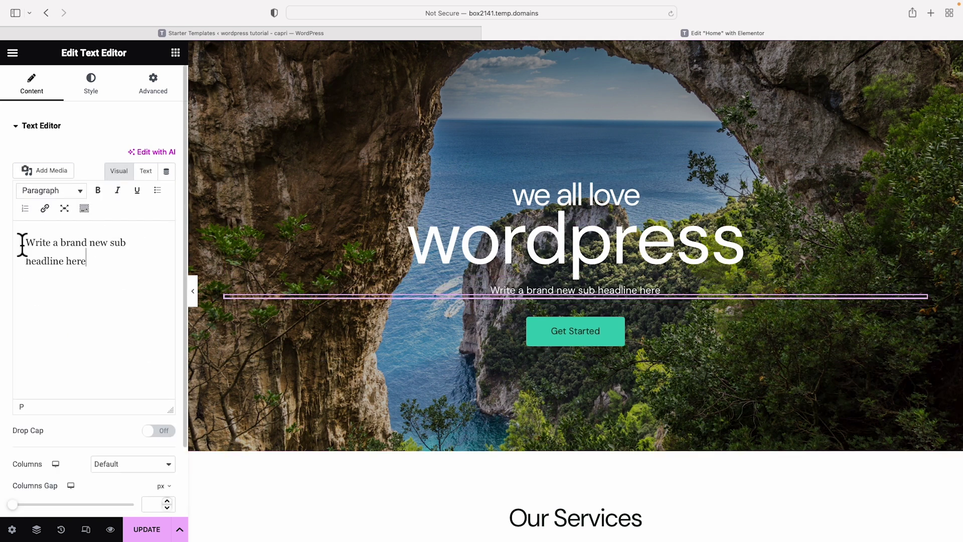
{"action": "double_click", "coordinate": [72, 248]}
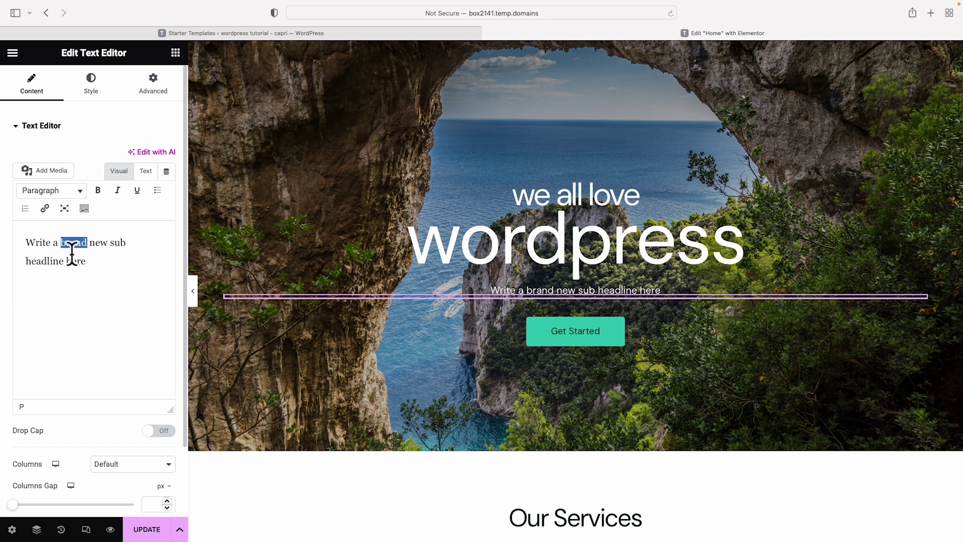
{"action": "left_click", "coordinate": [98, 190]}
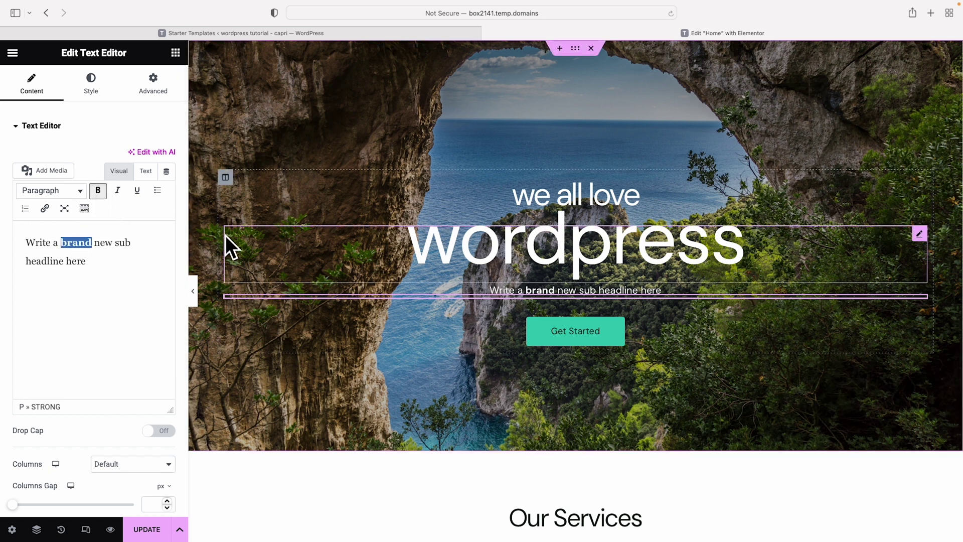
- Try red #FF0000 as the text color of the hero's "wordpress" heading, and return the color to white
{"action": "left_click", "coordinate": [558, 248]}
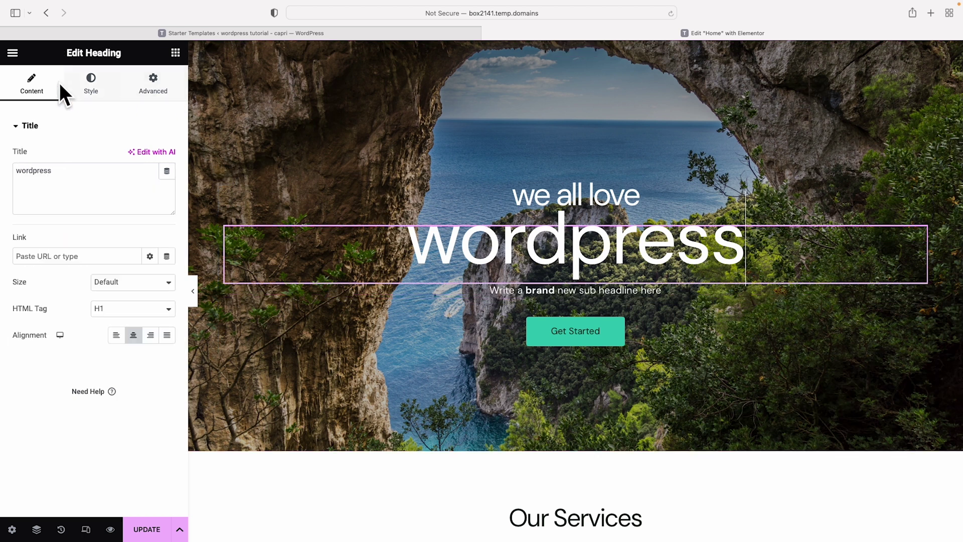
{"action": "left_click", "coordinate": [92, 80]}
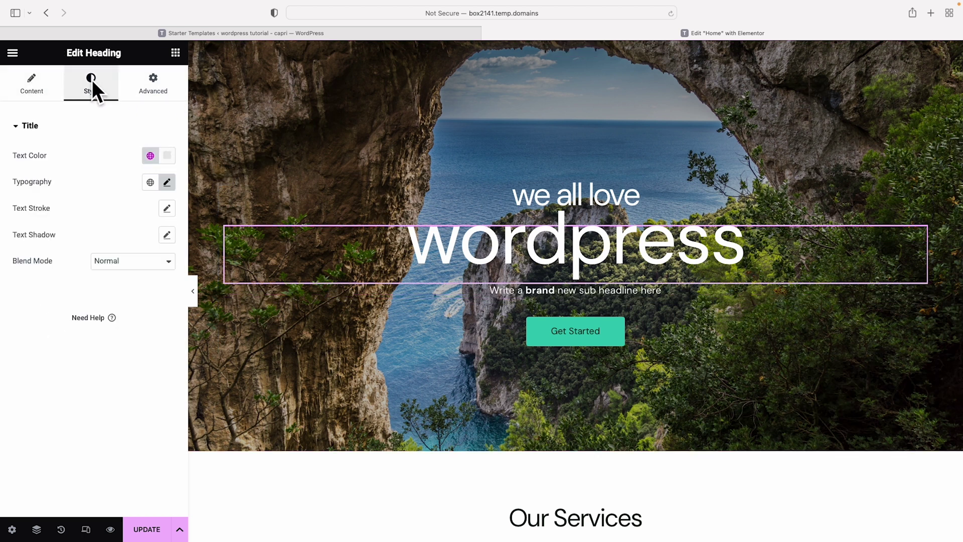
{"action": "left_click", "coordinate": [167, 155]}
{"action": "left_click_drag", "start_coordinate": [183, 231], "coordinate": [248, 206]}
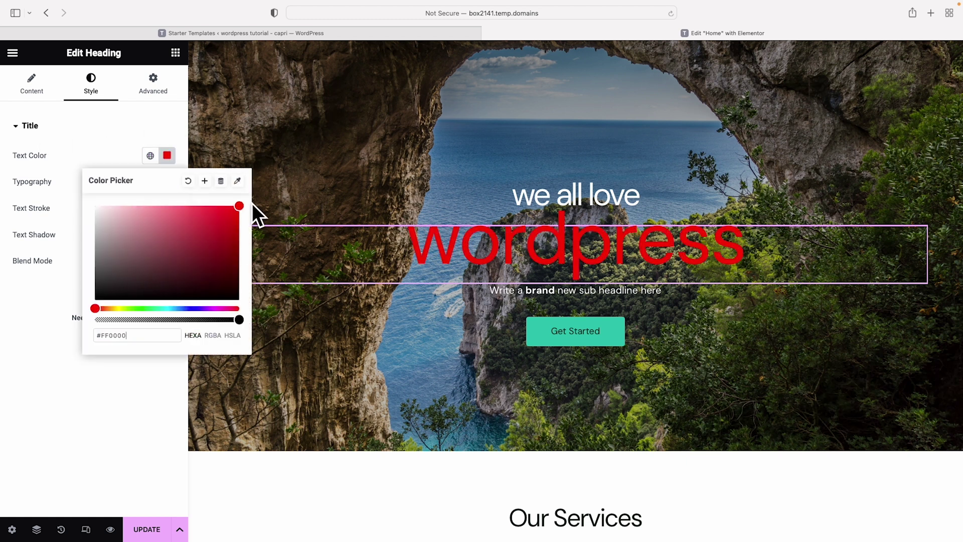
{"action": "left_click_drag", "start_coordinate": [95, 308], "coordinate": [194, 308]}
{"action": "left_click", "coordinate": [193, 246]}
{"action": "left_click_drag", "start_coordinate": [168, 238], "coordinate": [103, 207]}
{"action": "left_click", "coordinate": [95, 118]}
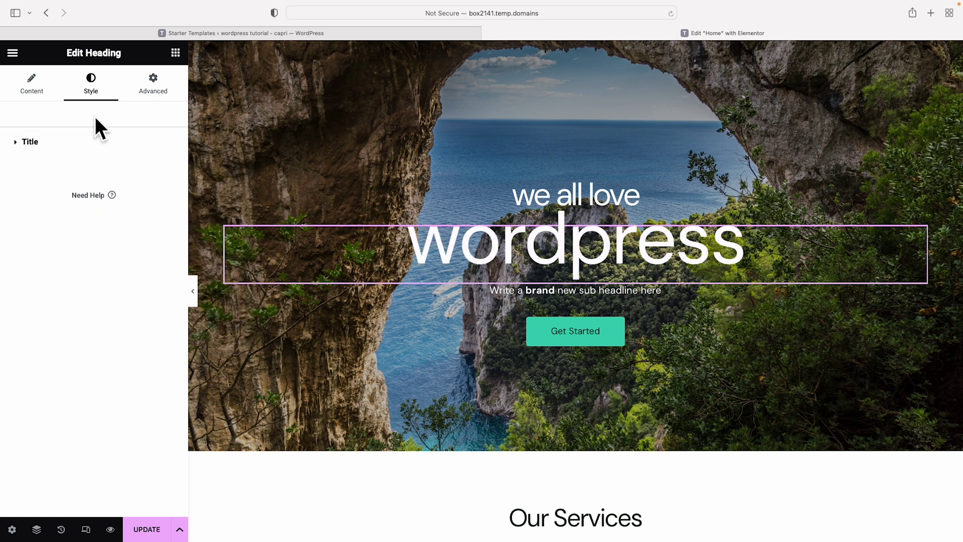
- Set the font family of the "wordpress" heading to Alfa Slab One in its typography settings
{"action": "left_click", "coordinate": [94, 141]}
{"action": "left_click", "coordinate": [167, 198]}
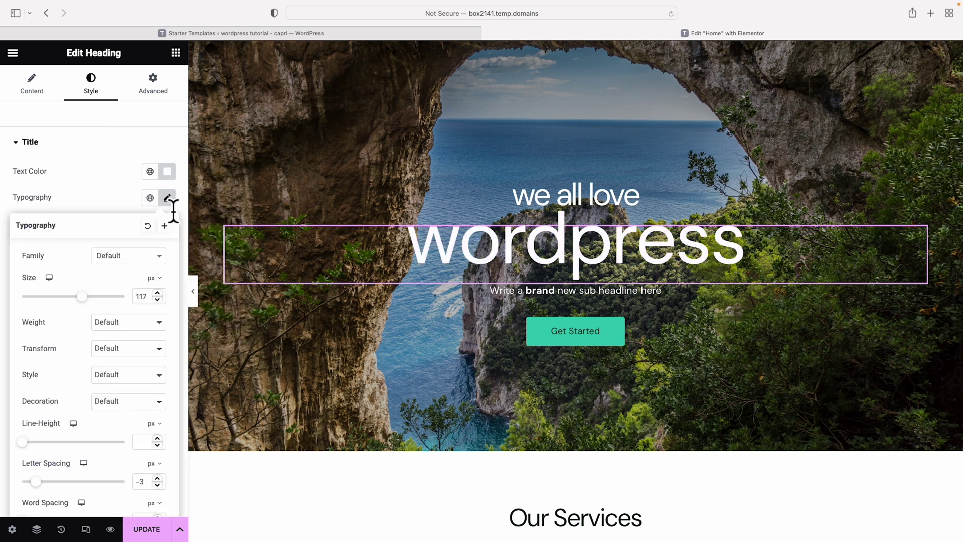
{"action": "left_click", "coordinate": [159, 255]}
{"action": "scroll", "coordinate": [134, 329], "scroll_direction": "down", "scroll_amount": 15}
{"action": "scroll", "coordinate": [134, 329], "scroll_direction": "down", "scroll_amount": 5}
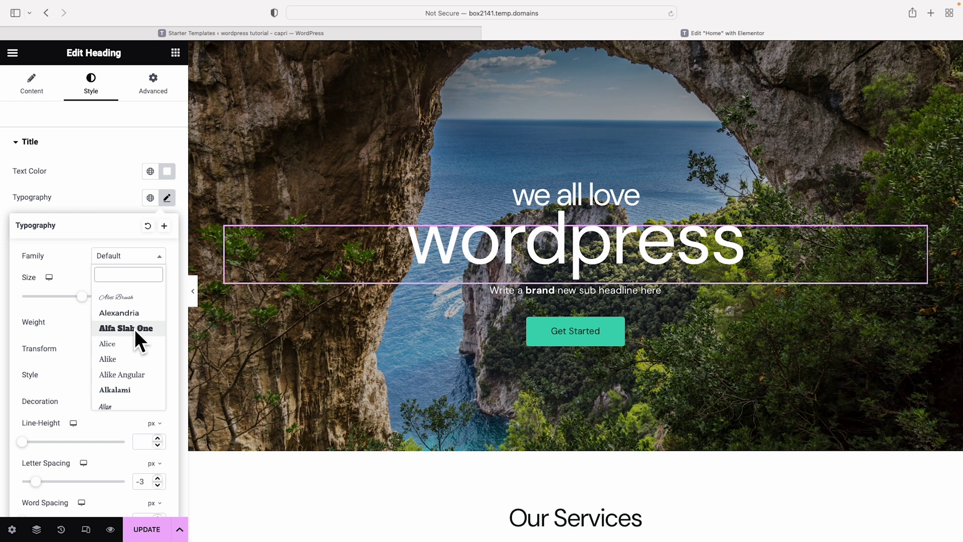
{"action": "left_click", "coordinate": [135, 329]}
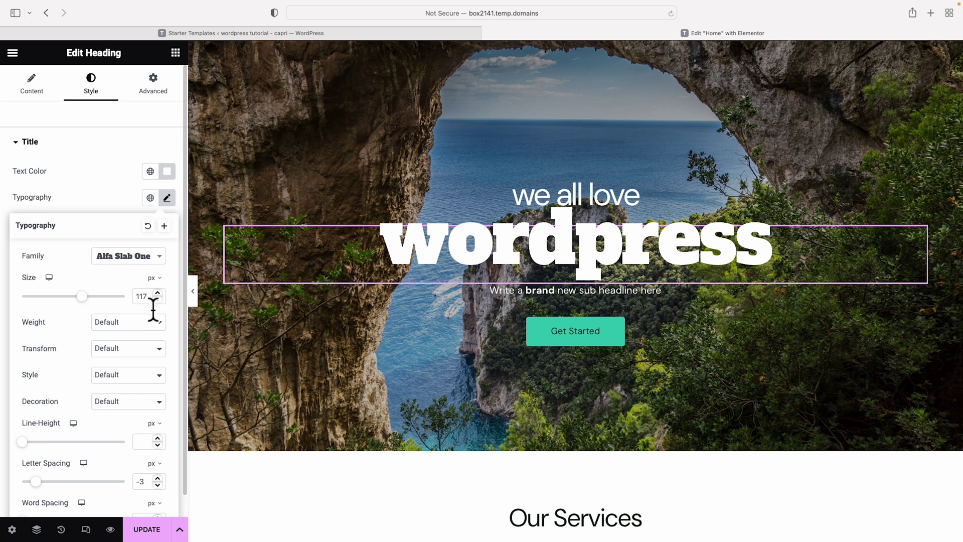
- Return the "wordpress" heading's font family to Default and set its weight to 700 (Bold)
{"action": "left_click", "coordinate": [159, 322]}
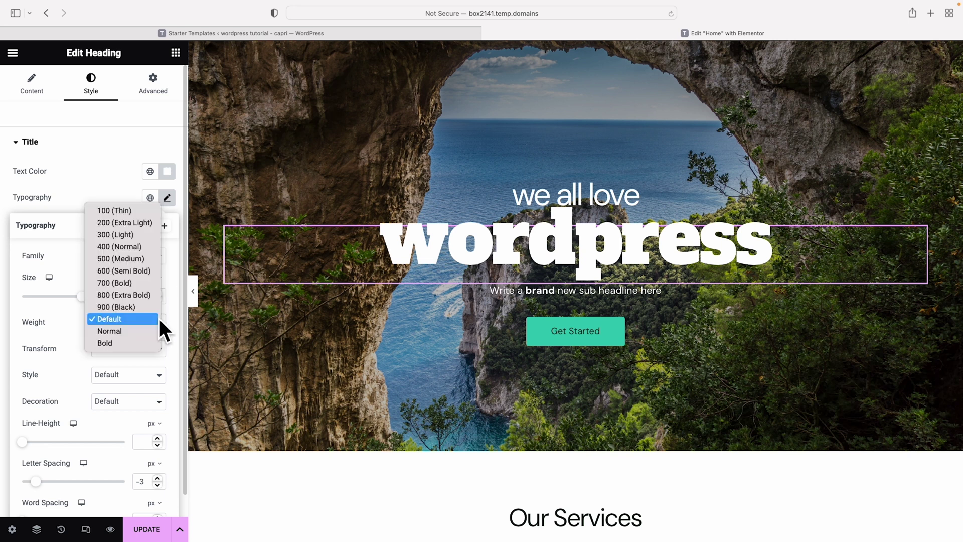
{"action": "left_click", "coordinate": [131, 209]}
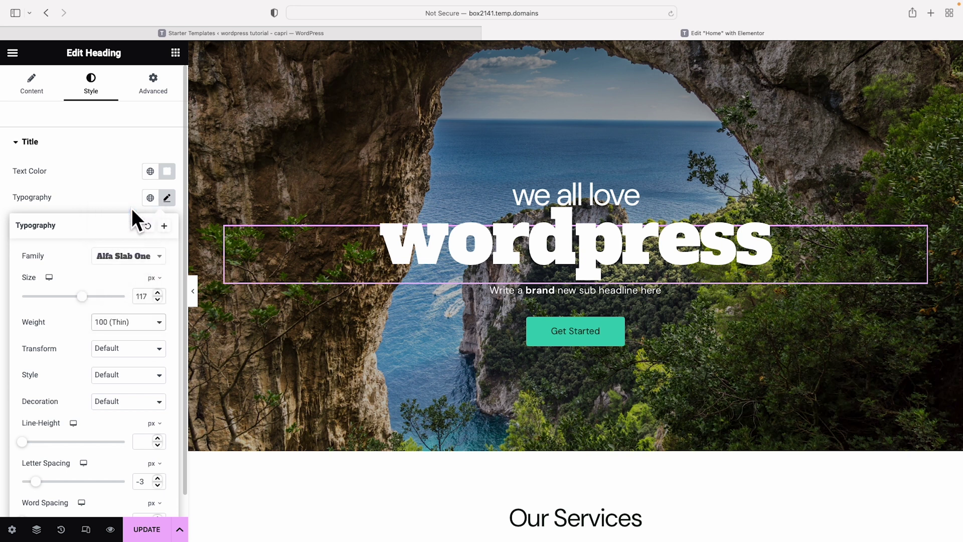
{"action": "left_click", "coordinate": [150, 256]}
{"action": "left_click", "coordinate": [158, 256]}
{"action": "left_click", "coordinate": [158, 256]}
{"action": "scroll", "coordinate": [131, 335], "scroll_direction": "up", "scroll_amount": 5}
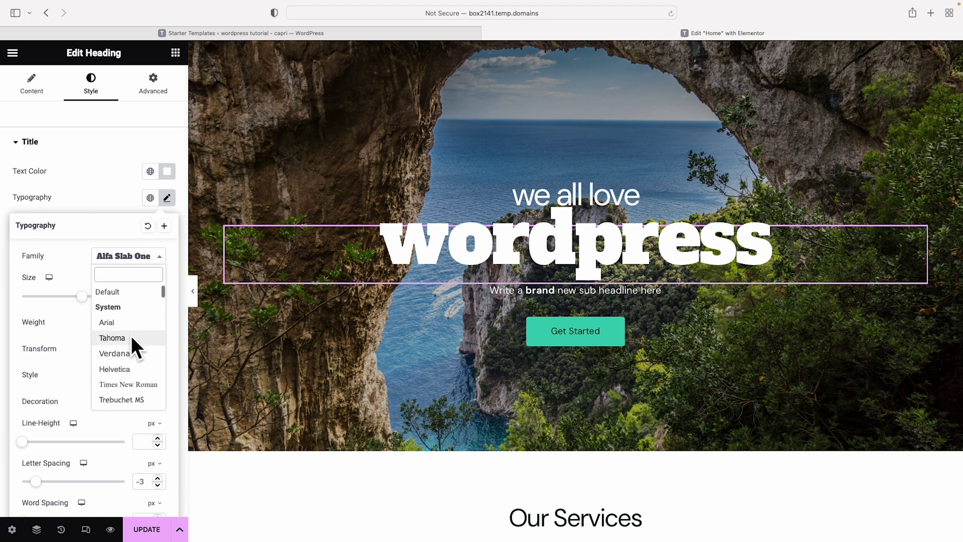
{"action": "left_click", "coordinate": [108, 292]}
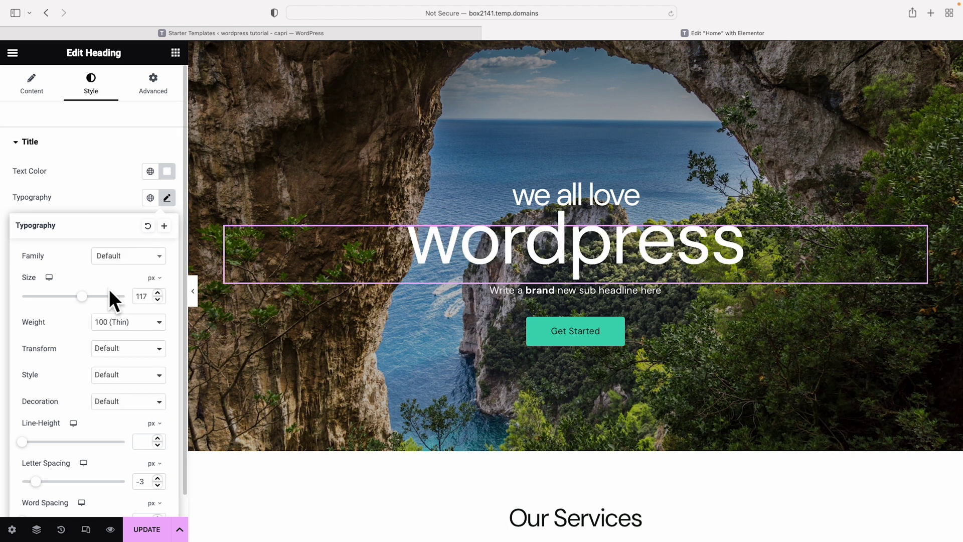
{"action": "left_click", "coordinate": [158, 321]}
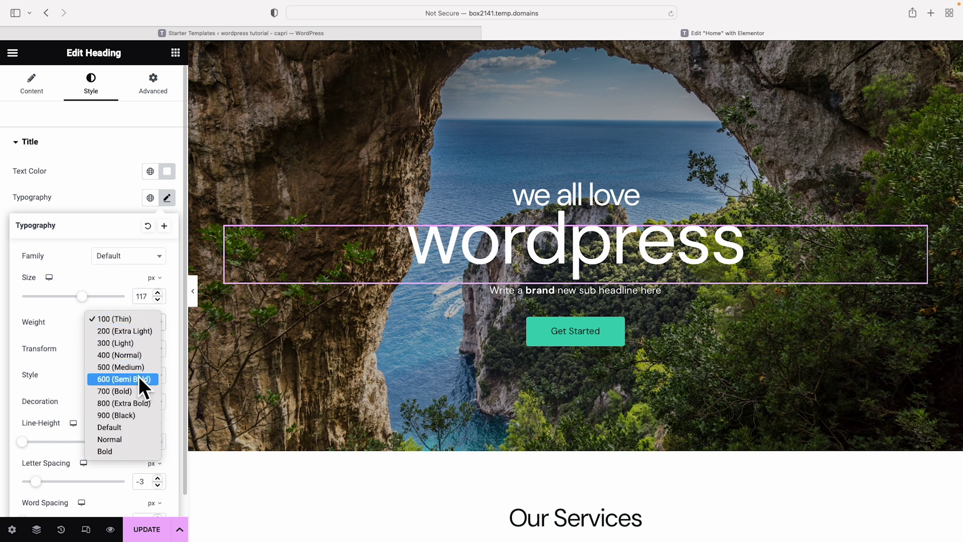
{"action": "left_click", "coordinate": [132, 390]}
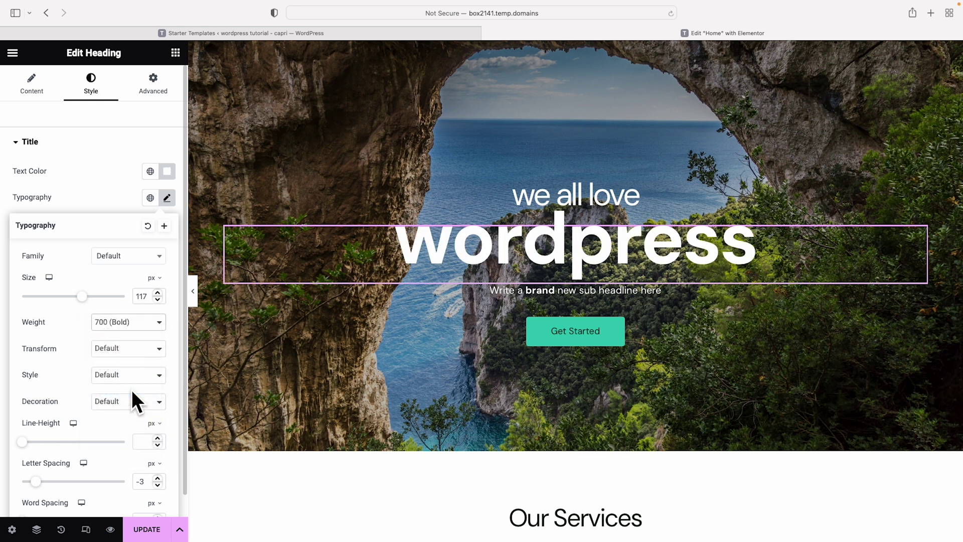
- Try the Uppercase transform on the "wordpress" heading and return the transform to Default
{"action": "scroll", "coordinate": [131, 389], "scroll_direction": "down", "scroll_amount": 1}
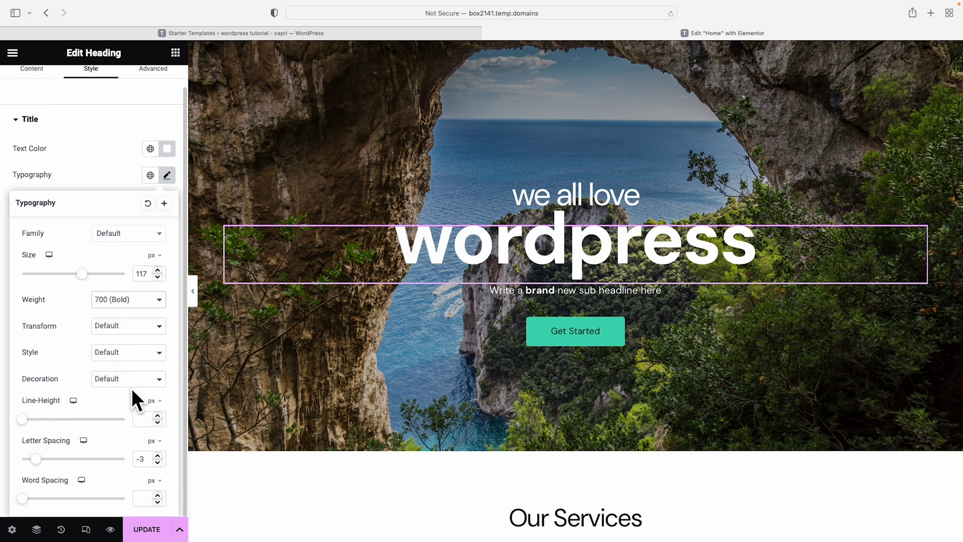
{"action": "left_click", "coordinate": [153, 321]}
{"action": "left_click", "coordinate": [139, 333]}
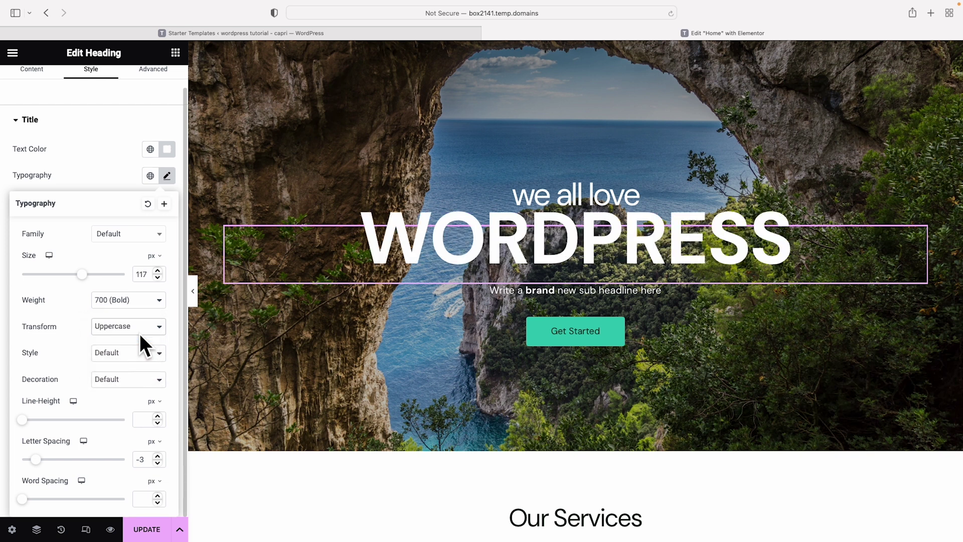
{"action": "left_click", "coordinate": [154, 324]}
{"action": "left_click", "coordinate": [145, 312]}
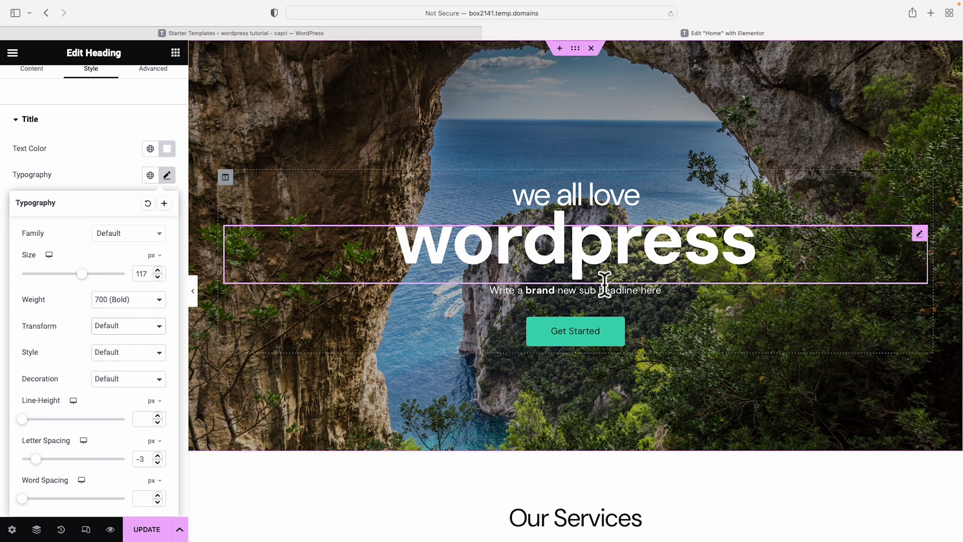
- Set the font size of the hero's "Write a brand new sub headline here" text to 27 px
{"action": "left_click", "coordinate": [605, 296]}
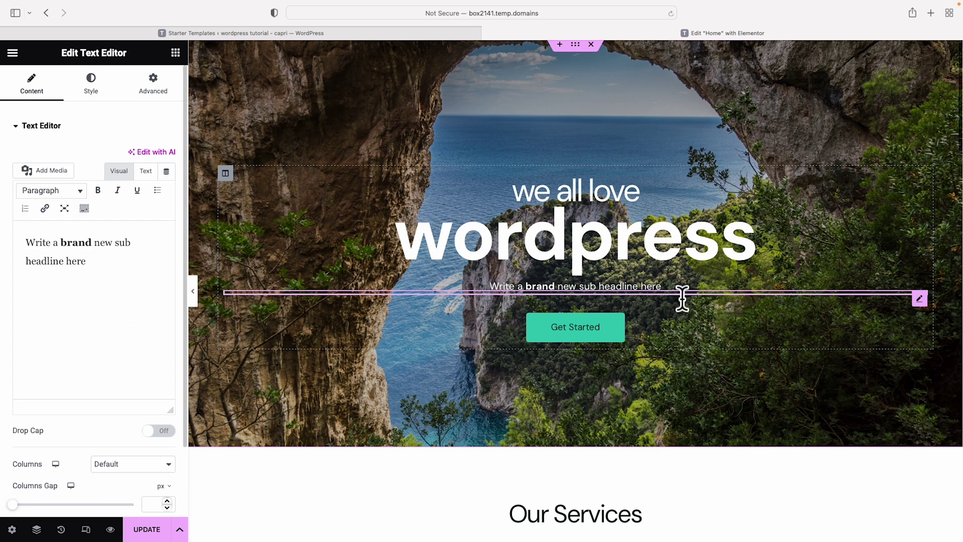
{"action": "left_click", "coordinate": [94, 86]}
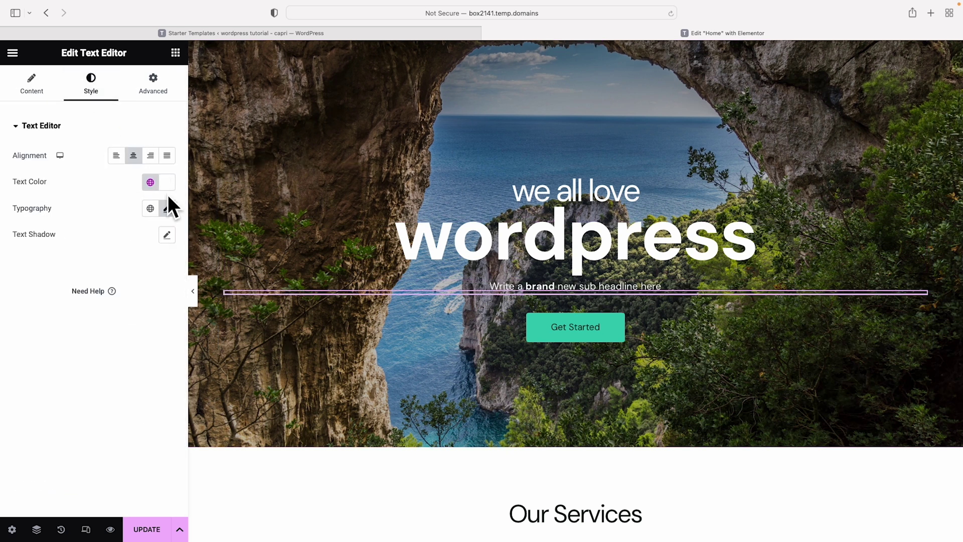
{"action": "left_click", "coordinate": [167, 208]}
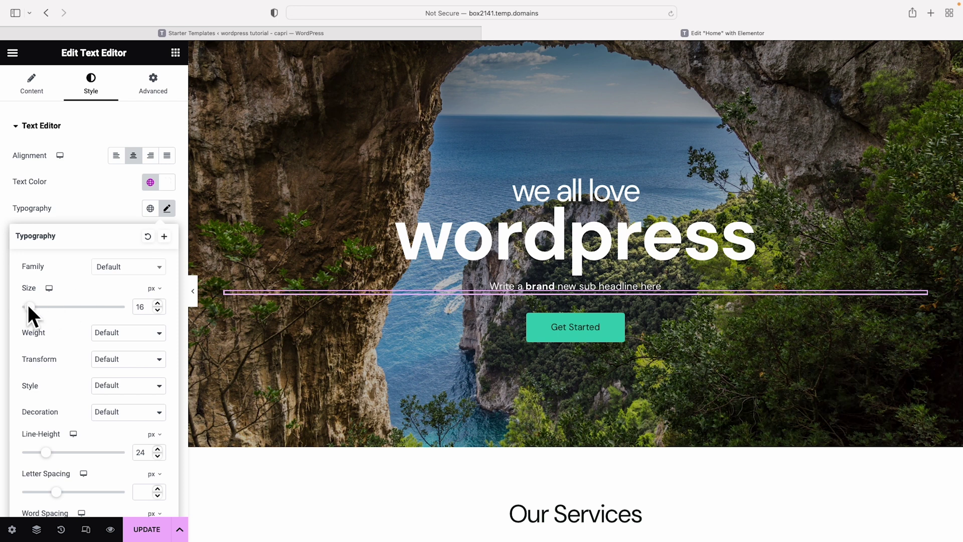
{"action": "left_click_drag", "start_coordinate": [29, 305], "coordinate": [34, 305]}
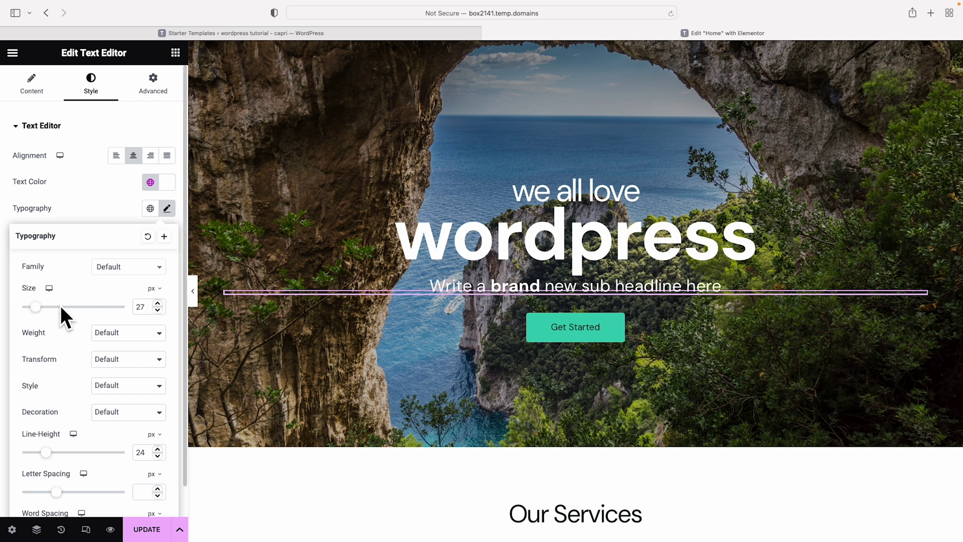
- Change the text of the hero's "Get Started" button to "Schedule Now"
{"action": "left_click", "coordinate": [605, 332]}
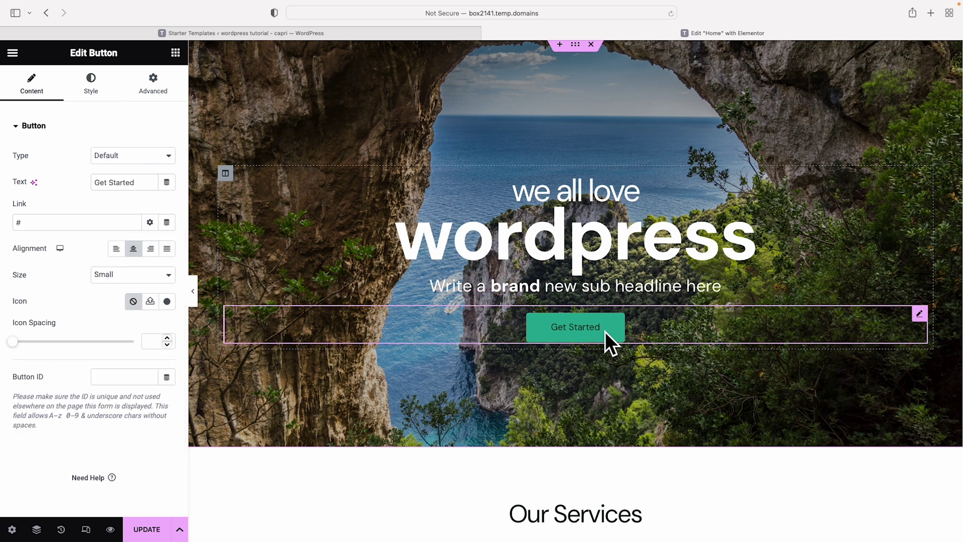
{"action": "left_click", "coordinate": [100, 190]}
{"action": "left_click_drag", "start_coordinate": [100, 191], "coordinate": [146, 190]}
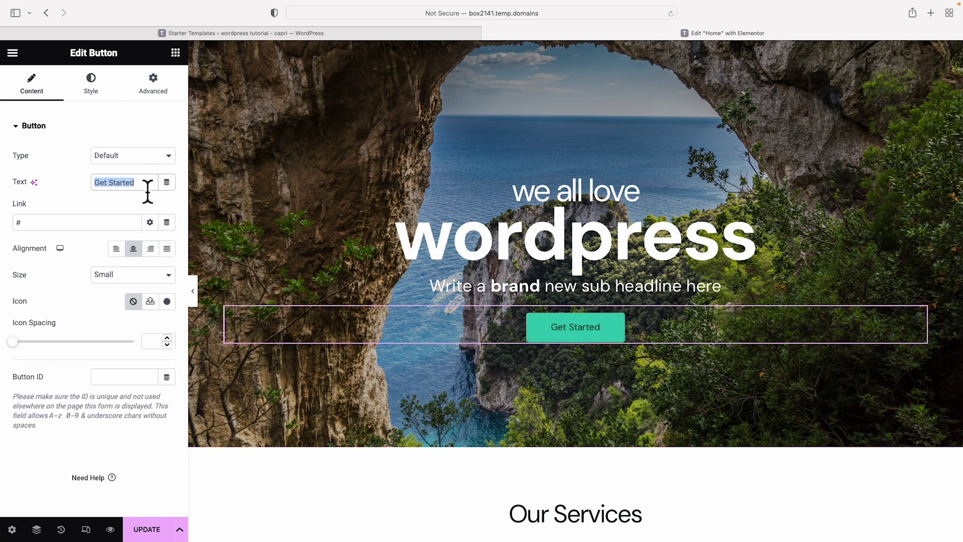
{"action": "type", "text": "Schedule NOw"}
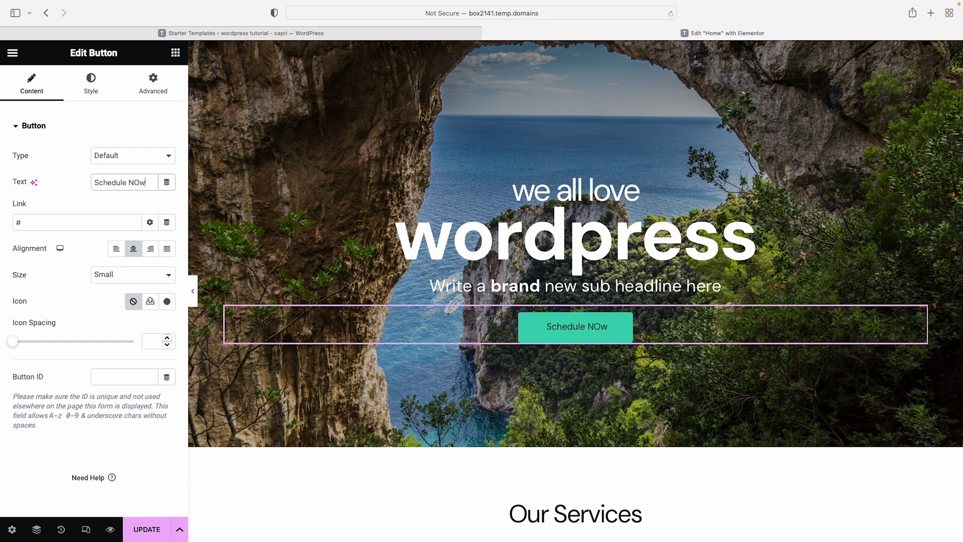
{"action": "left_click", "coordinate": [157, 194]}
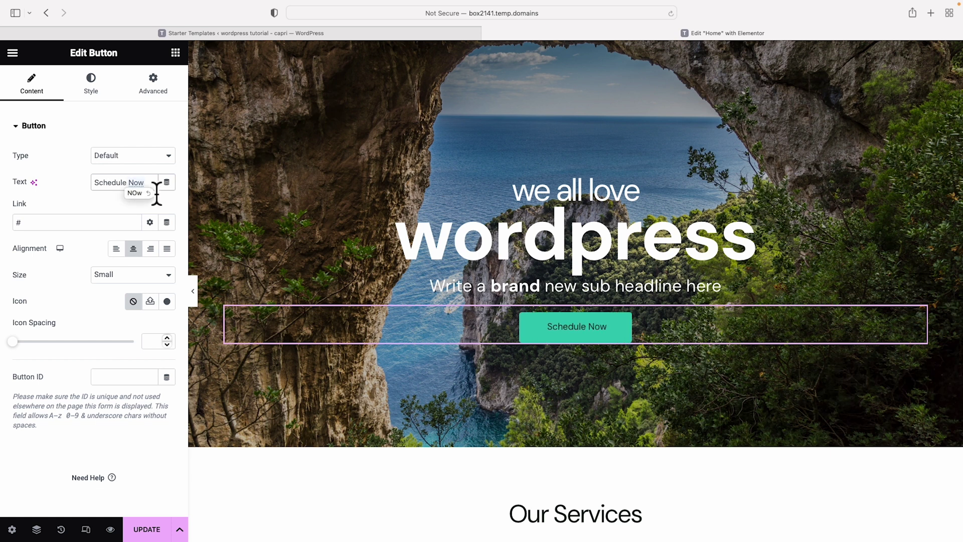
- Set the link of the "Schedule Now" button to /contact
{"action": "double_click", "coordinate": [23, 222]}
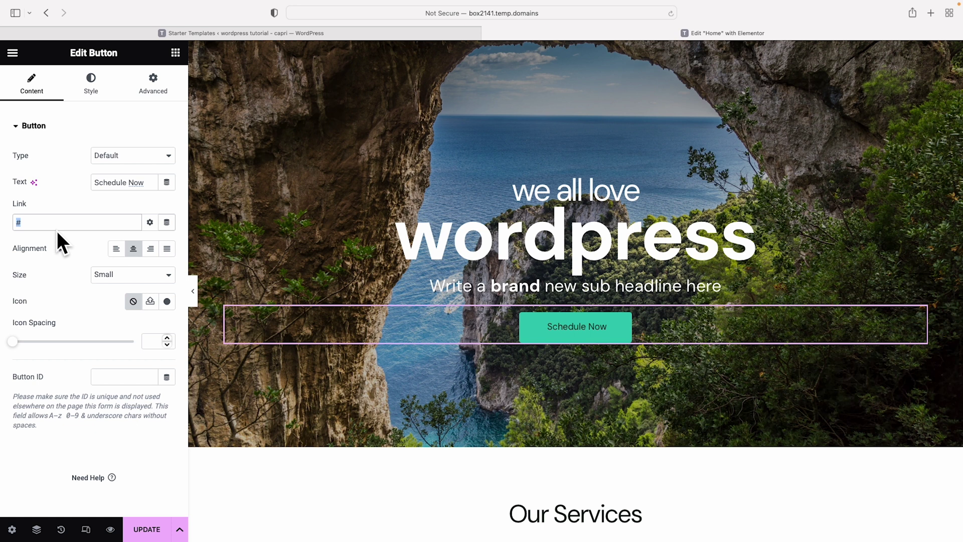
{"action": "type", "text": "/contact"}
{"action": "double_click", "coordinate": [29, 224]}
- Try left and right alignment on the "Schedule Now" button, and return it to center
{"action": "left_click", "coordinate": [115, 248]}
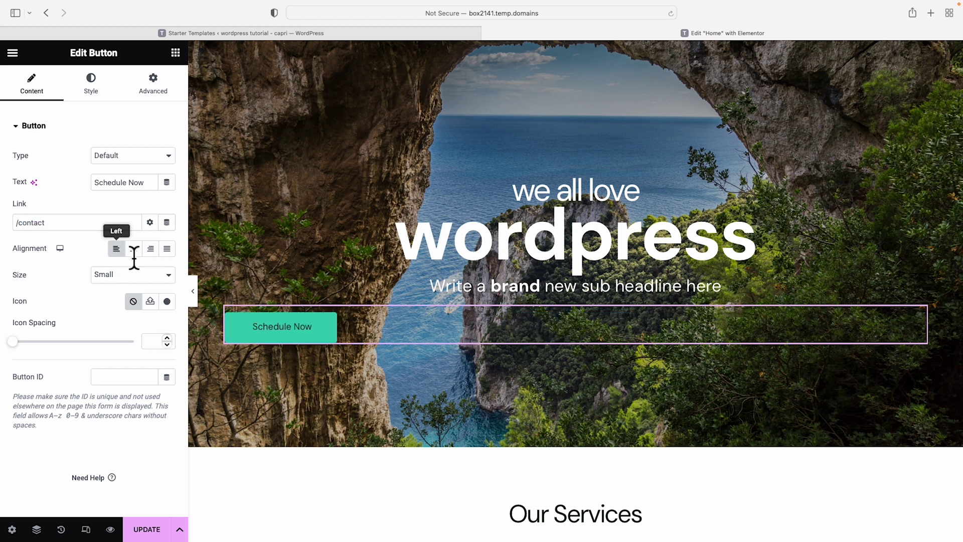
{"action": "left_click", "coordinate": [134, 249]}
{"action": "left_click", "coordinate": [152, 250]}
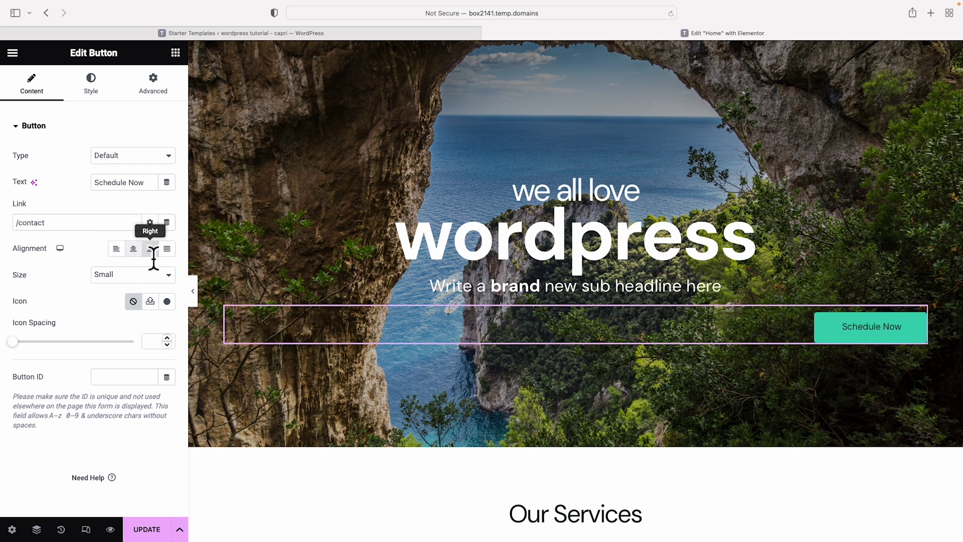
{"action": "left_click", "coordinate": [134, 250]}
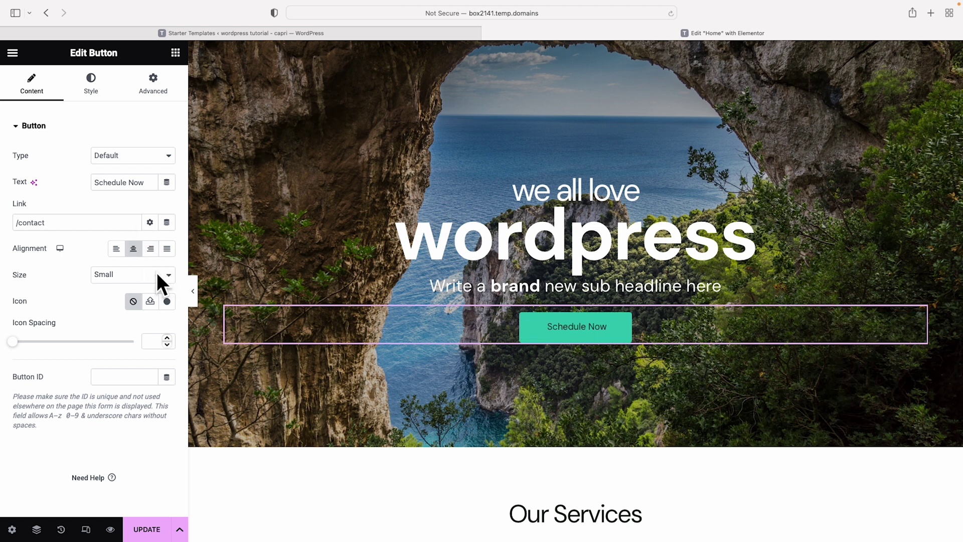
{"action": "left_click", "coordinate": [156, 274]}
{"action": "left_click", "coordinate": [69, 266]}
- Add the small right-pointing chevron icon from the icon library to the "Schedule Now" button and set its icon position to After
{"action": "left_click", "coordinate": [131, 300]}
{"action": "left_click", "coordinate": [167, 301]}
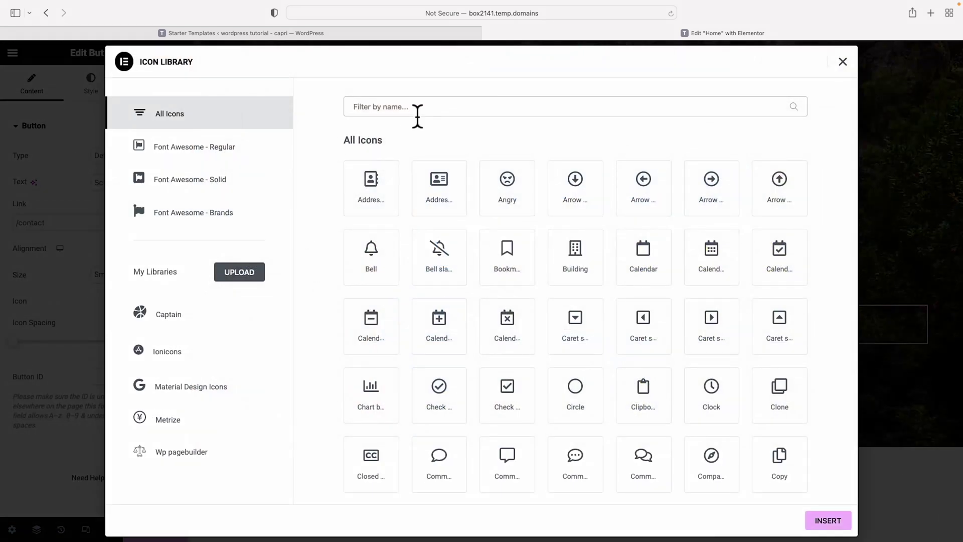
{"action": "type", "text": "chevron"}
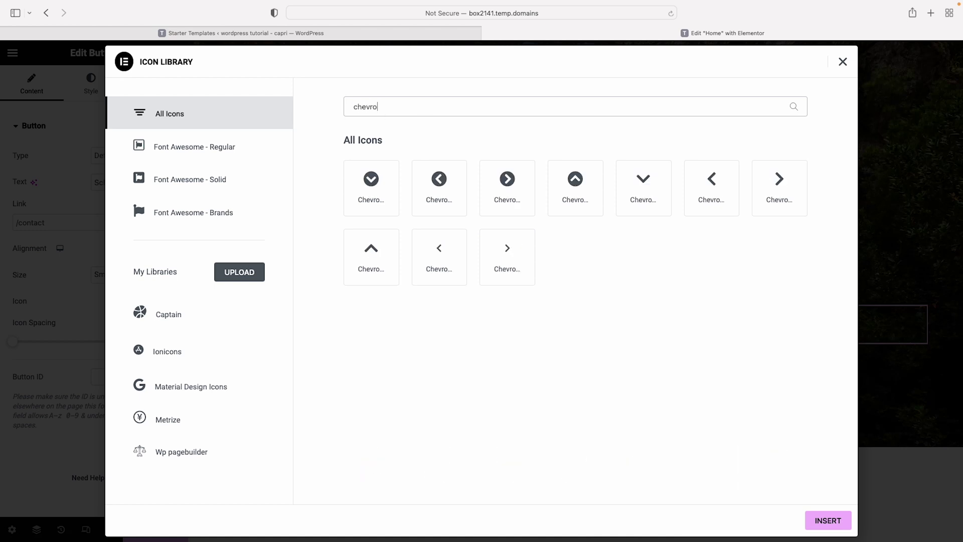
{"action": "left_click", "coordinate": [510, 258]}
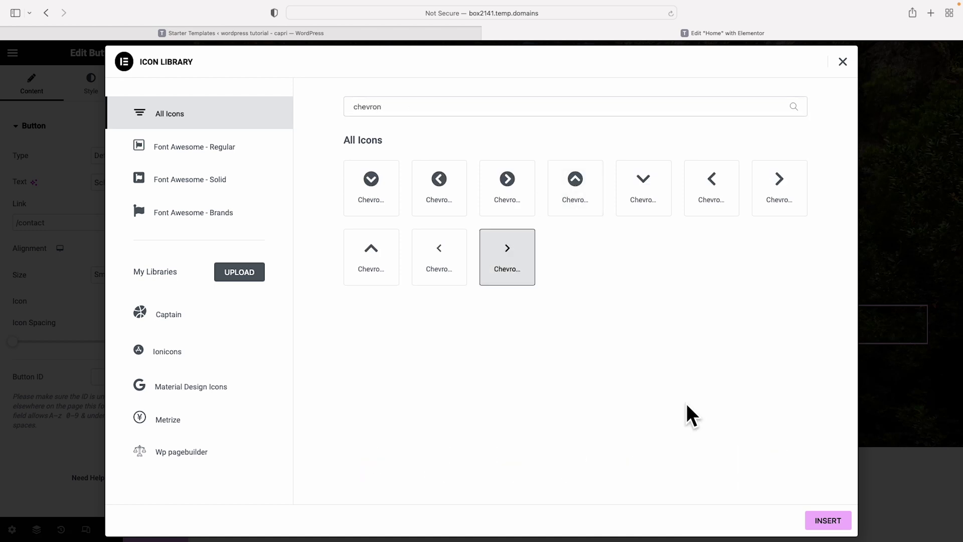
{"action": "left_click", "coordinate": [828, 520]}
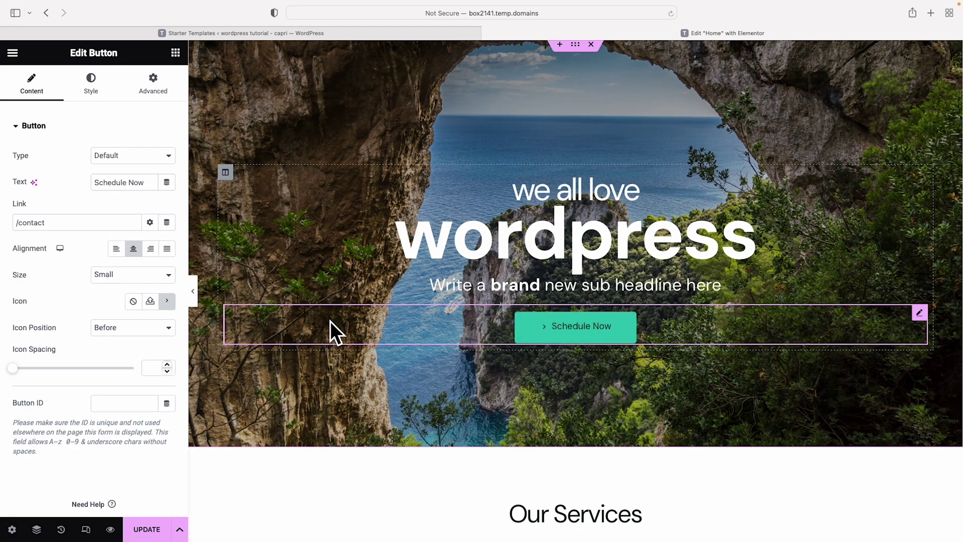
{"action": "left_click", "coordinate": [161, 326]}
{"action": "left_click", "coordinate": [150, 333]}
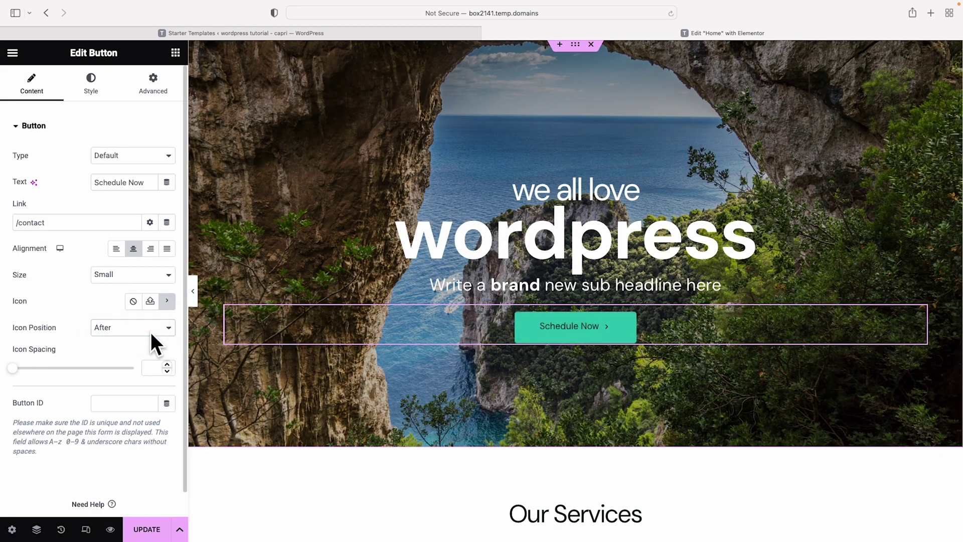
- Set the "Schedule Now" button's typography to size 15 px with the Uppercase transform
{"action": "left_click", "coordinate": [95, 88]}
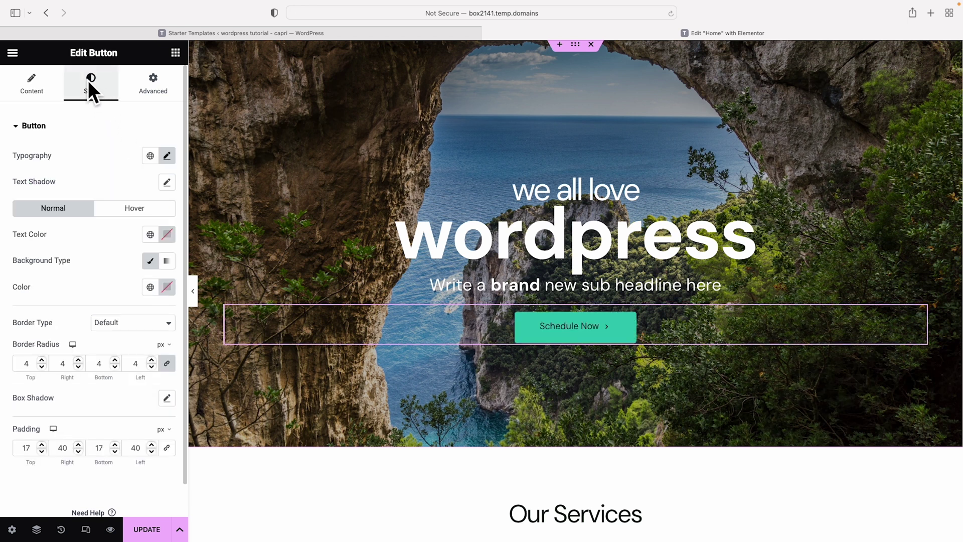
{"action": "left_click", "coordinate": [167, 156]}
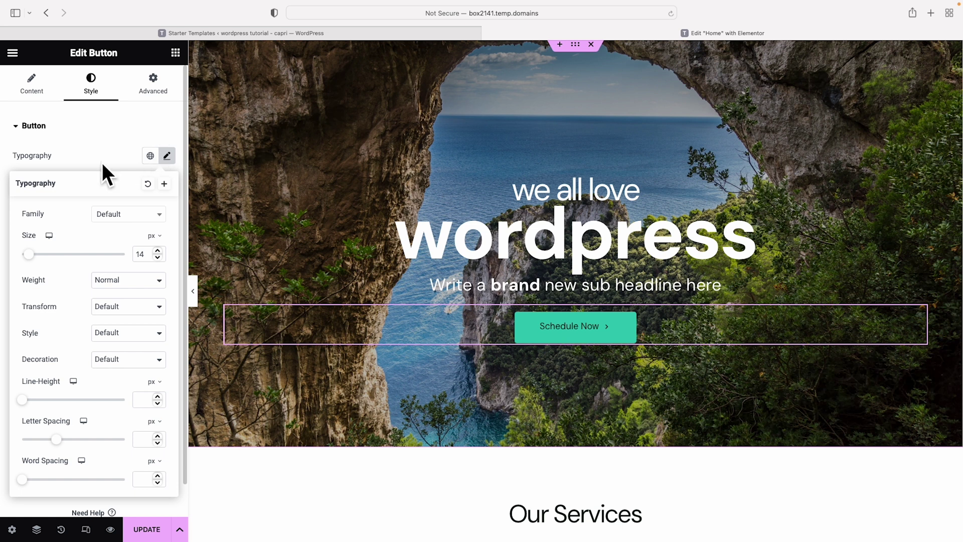
{"action": "left_click_drag", "start_coordinate": [28, 252], "coordinate": [28, 252]}
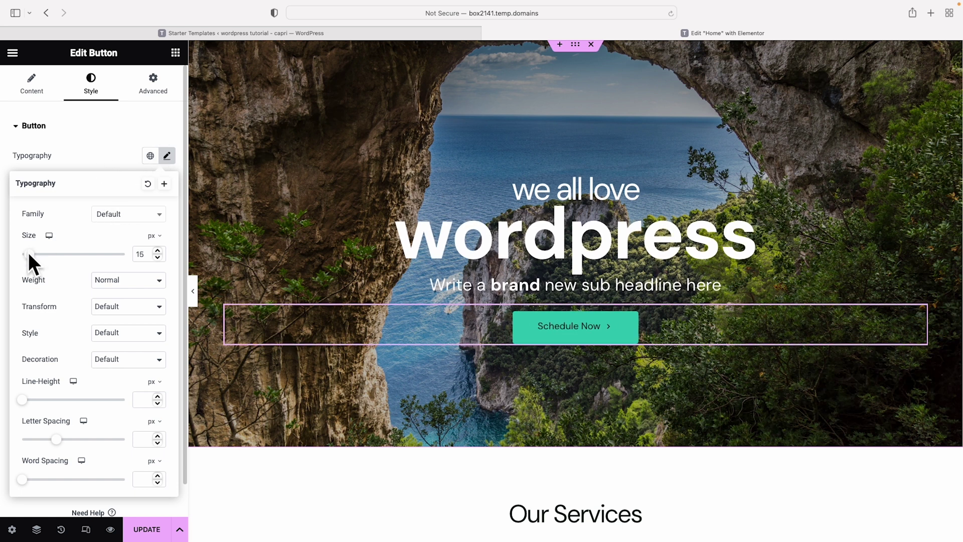
{"action": "left_click", "coordinate": [152, 278]}
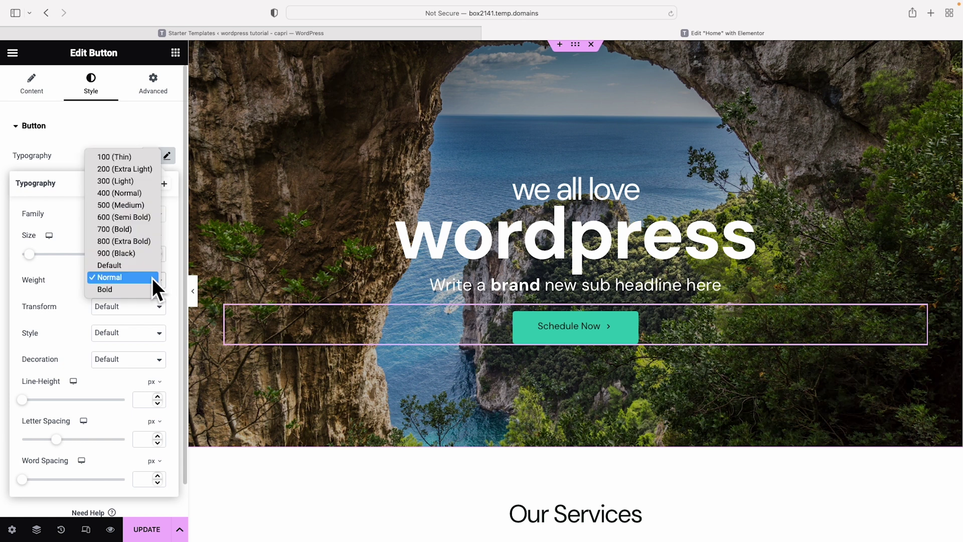
{"action": "left_click", "coordinate": [144, 285]}
{"action": "left_click", "coordinate": [143, 285]}
{"action": "left_click", "coordinate": [144, 265]}
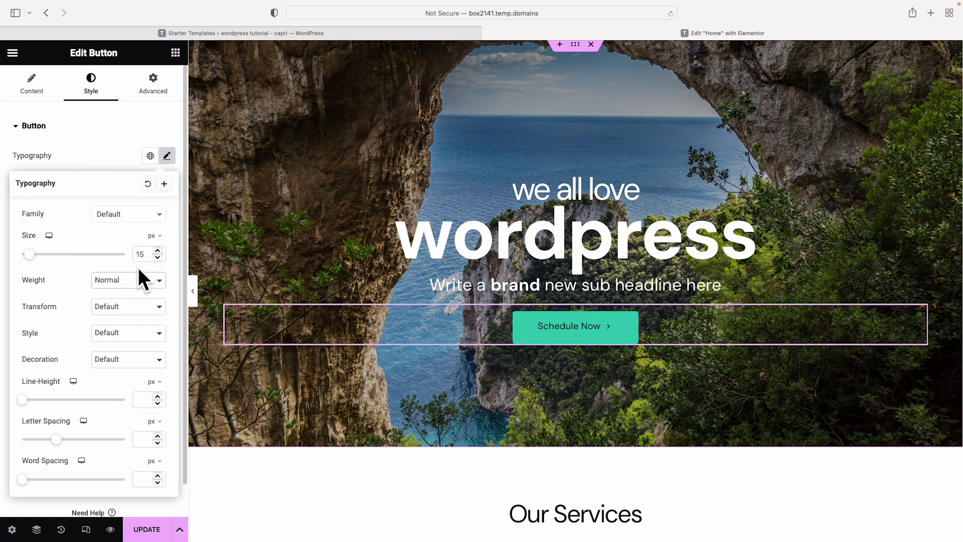
{"action": "left_click", "coordinate": [143, 300]}
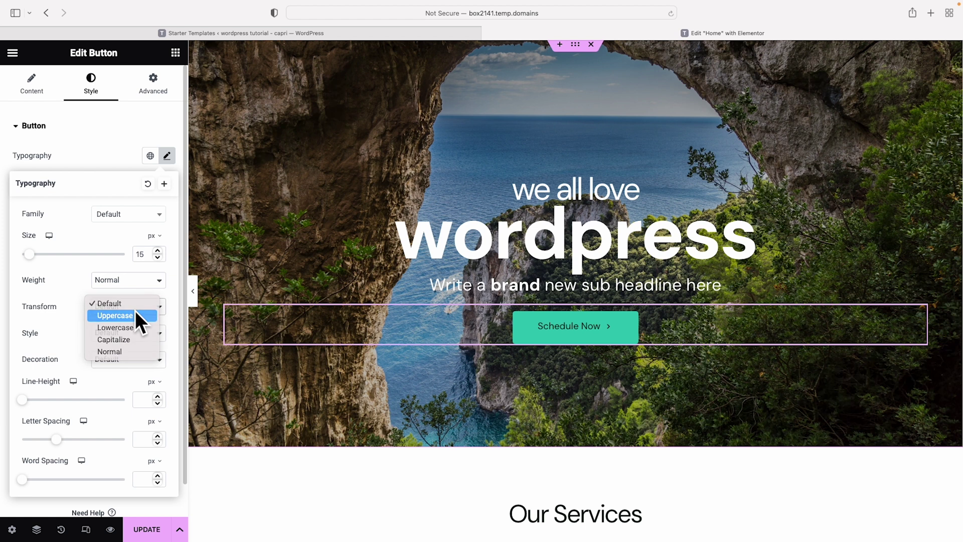
{"action": "left_click", "coordinate": [134, 311]}
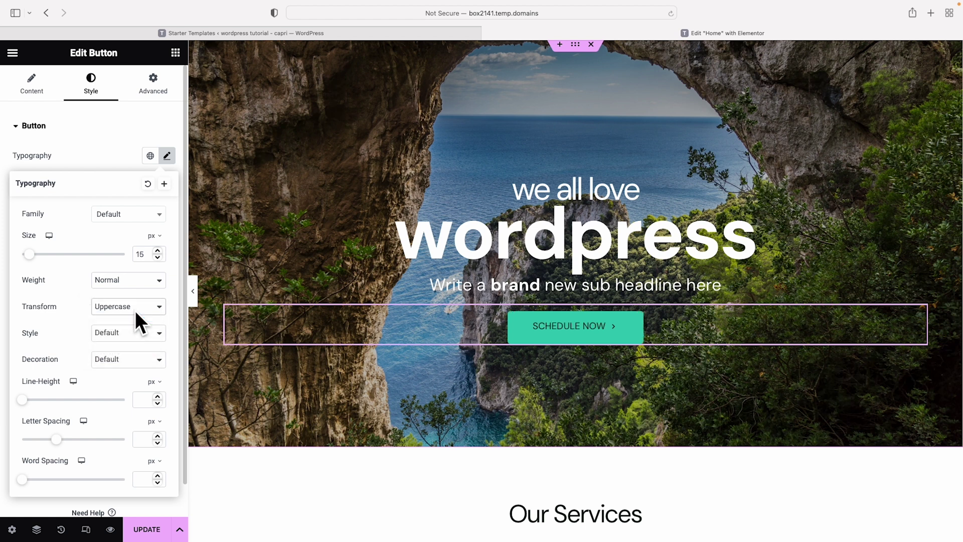
{"action": "left_click", "coordinate": [102, 154]}
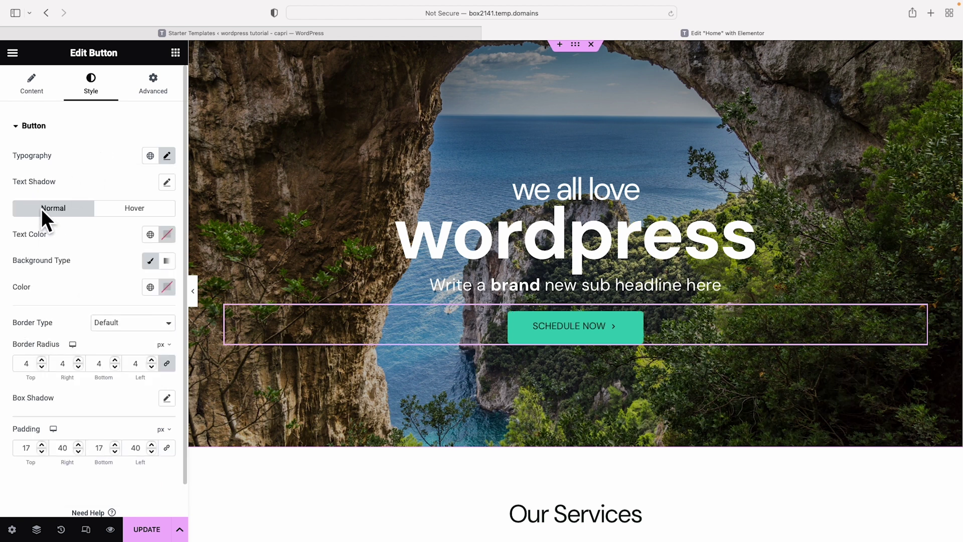
{"action": "scroll", "coordinate": [43, 213], "scroll_direction": "down", "scroll_amount": 1}
{"action": "scroll", "coordinate": [77, 214], "scroll_direction": "down", "scroll_amount": 1}
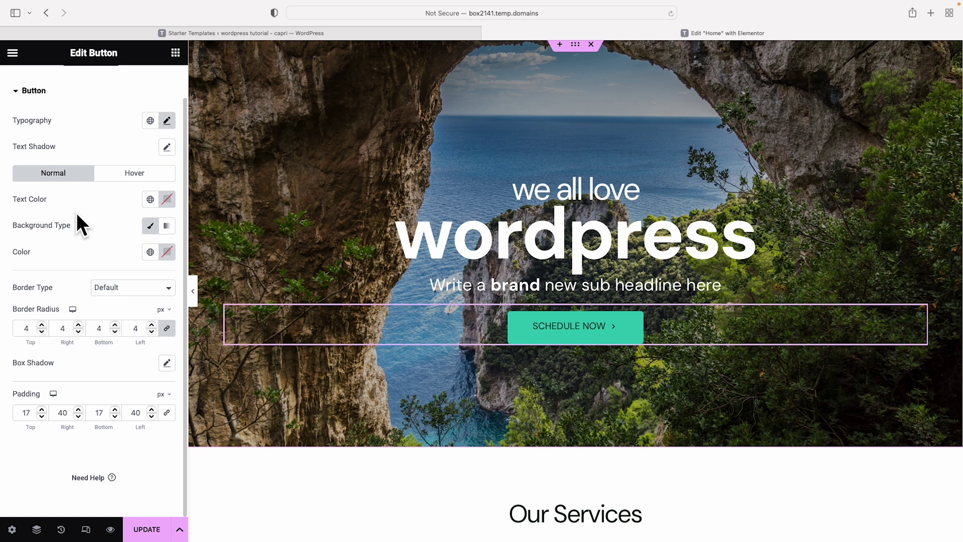
- Set the "Schedule Now" button's normal text color to white, #FFFFFF
{"action": "left_click", "coordinate": [167, 199]}
{"action": "left_click", "coordinate": [97, 252]}
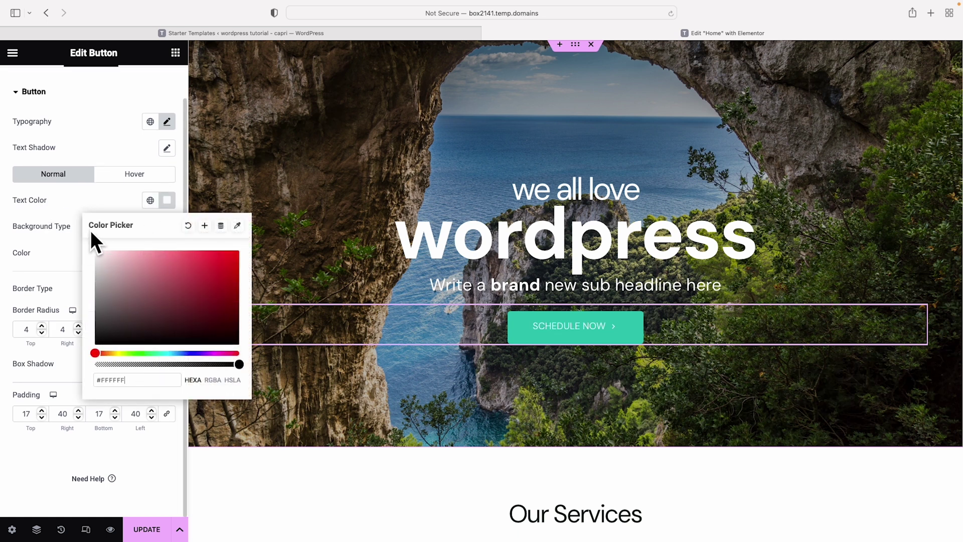
{"action": "left_click", "coordinate": [107, 194]}
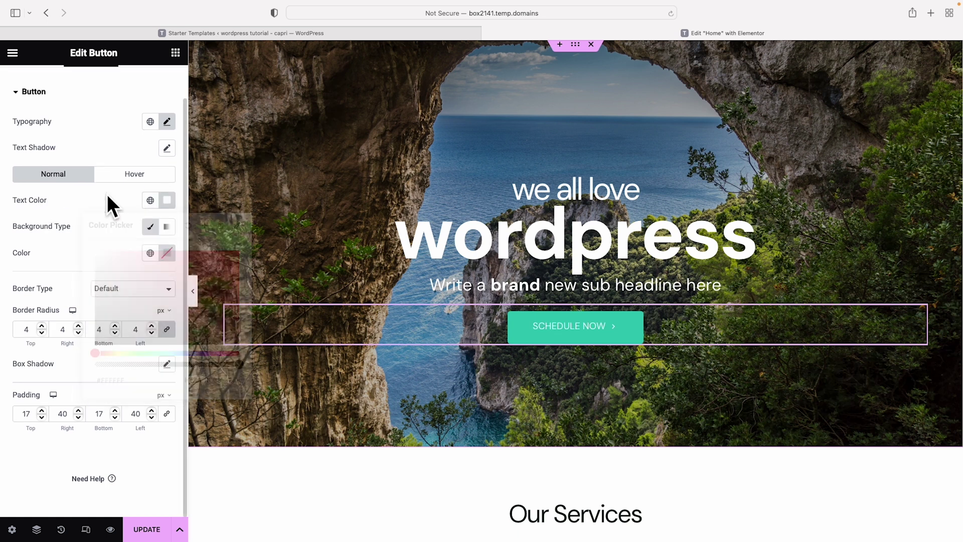
- Try a gradient background starting from #985C5C on the "Schedule Now" button, and return the background type to Classic
{"action": "left_click", "coordinate": [168, 227]}
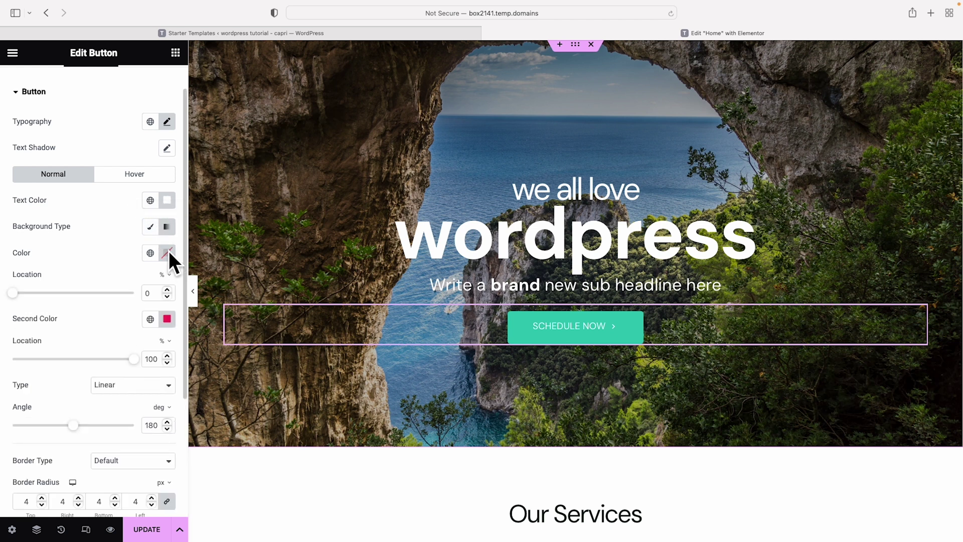
{"action": "left_click", "coordinate": [167, 252]}
{"action": "left_click", "coordinate": [152, 341]}
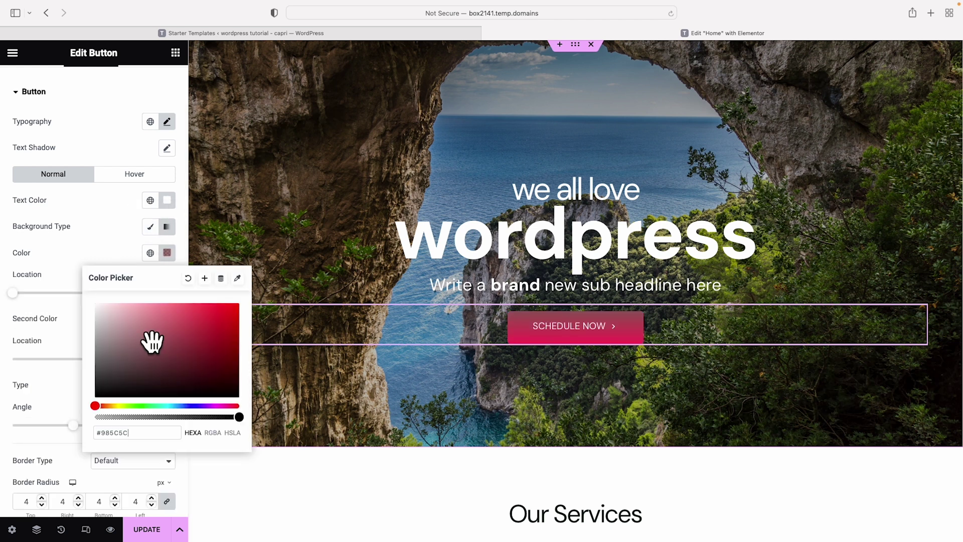
{"action": "left_click", "coordinate": [150, 227]}
- Try Theme Color 1 and the custom color #30C7BD as the button's background, and clear the color
{"action": "left_click", "coordinate": [150, 252]}
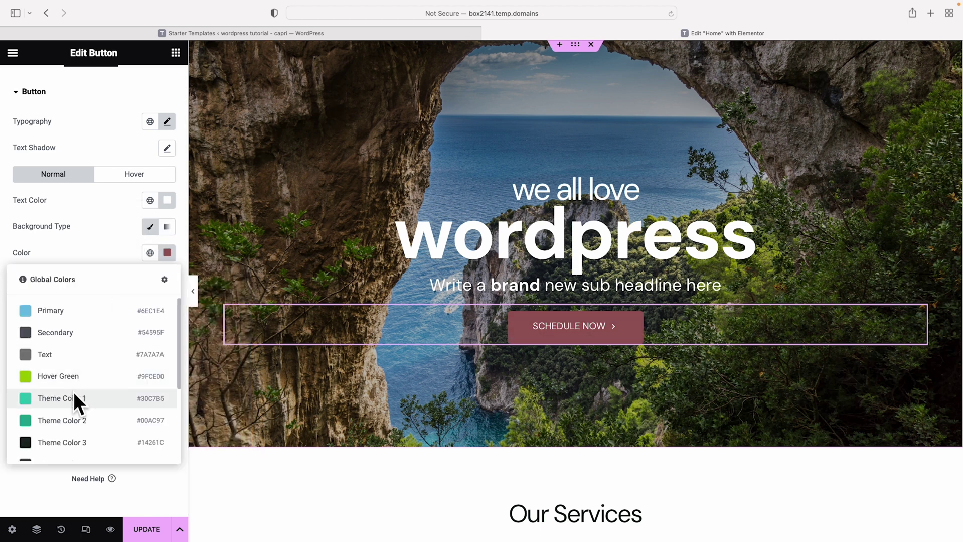
{"action": "left_click", "coordinate": [74, 393]}
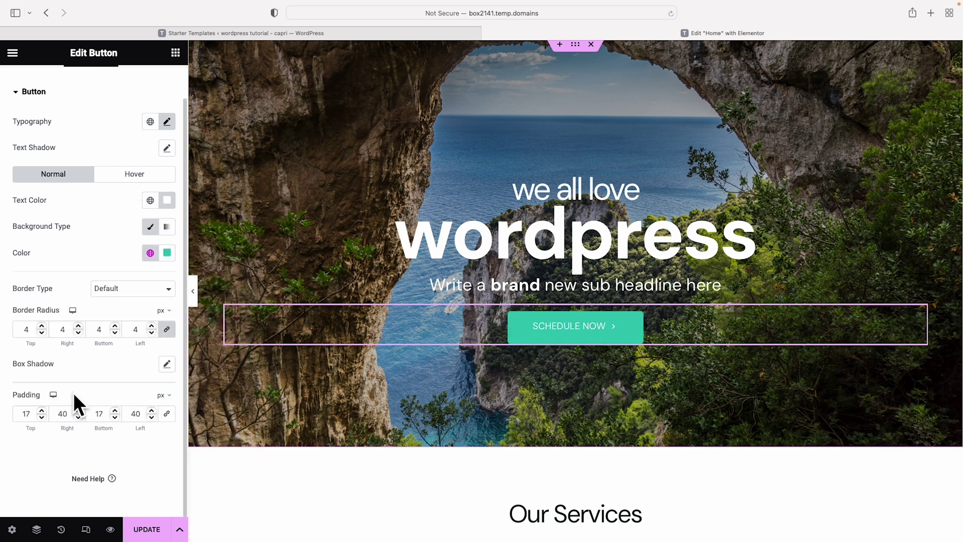
{"action": "left_click", "coordinate": [165, 251]}
{"action": "mouse_move", "coordinate": [162, 405]}
{"action": "left_mouse_down"}
{"action": "mouse_move", "coordinate": [211, 405]}
{"action": "mouse_move", "coordinate": [166, 405]}
{"action": "left_mouse_up"}
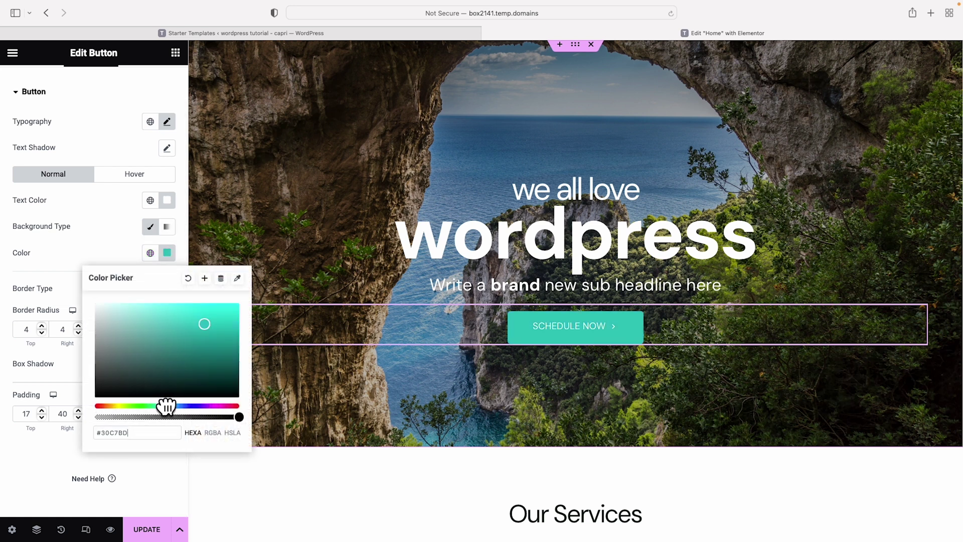
{"action": "left_click", "coordinate": [189, 277]}
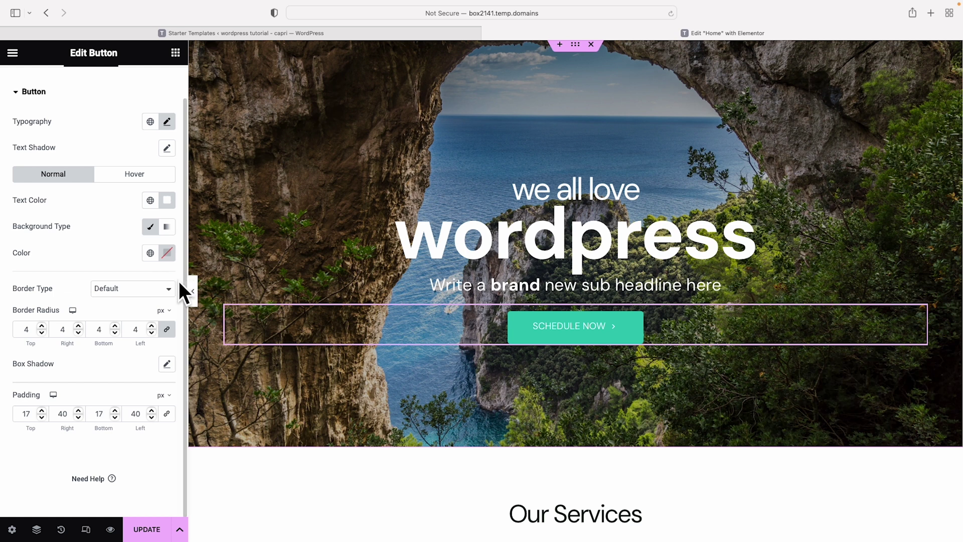
- Try a solid white border with a 4 px width on all sides of the "Schedule Now" button
{"action": "left_click", "coordinate": [167, 287]}
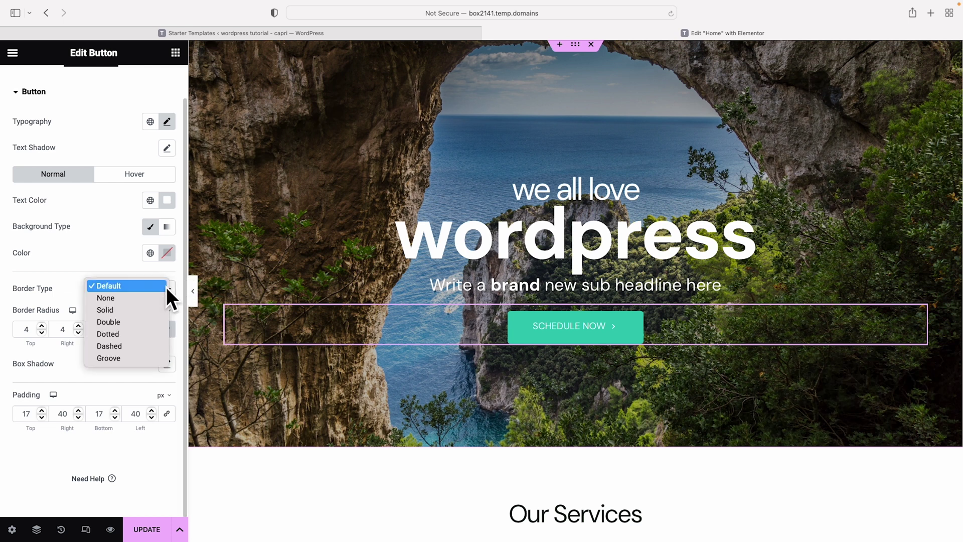
{"action": "left_click", "coordinate": [145, 308]}
{"action": "left_click", "coordinate": [41, 324]}
{"action": "left_click", "coordinate": [41, 324]}
{"action": "left_click", "coordinate": [41, 324]}
{"action": "left_click", "coordinate": [41, 324]}
{"action": "left_click", "coordinate": [166, 362]}
{"action": "left_click_drag", "start_coordinate": [112, 211], "coordinate": [88, 194]}
{"action": "left_click", "coordinate": [104, 152]}
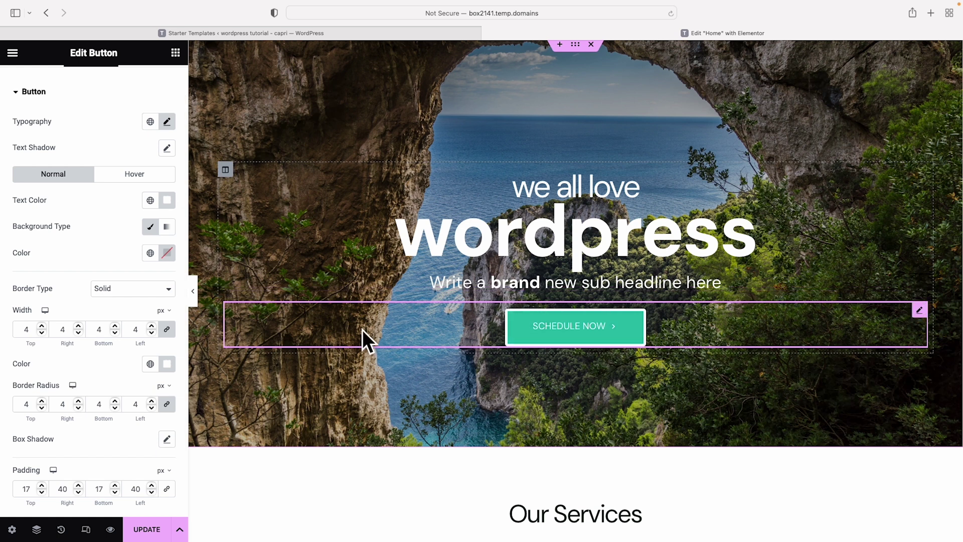
- Try a 45 px border radius on the button, restore it to 4 px, and reset the border type to Default
{"action": "left_click_drag", "start_coordinate": [42, 399], "coordinate": [42, 400]}
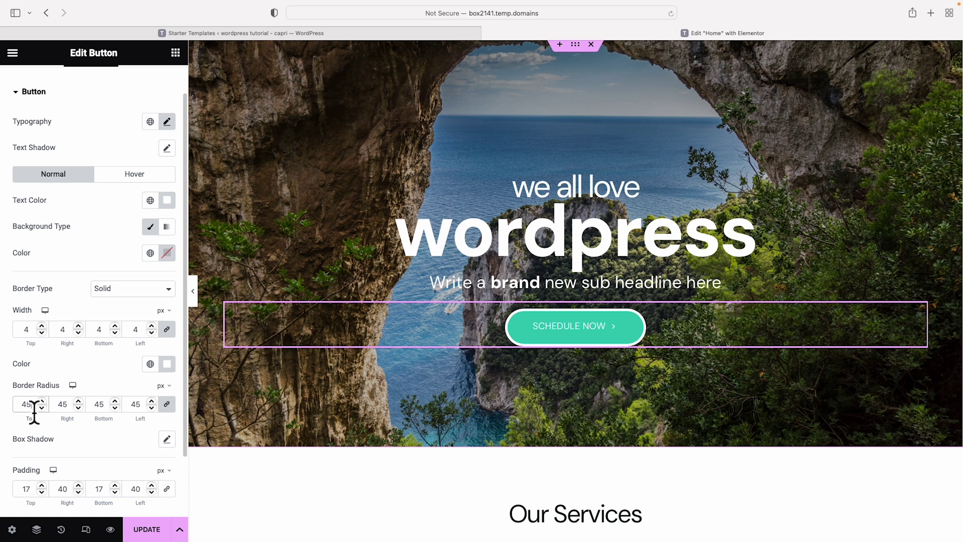
{"action": "key", "text": "BackSpace"}
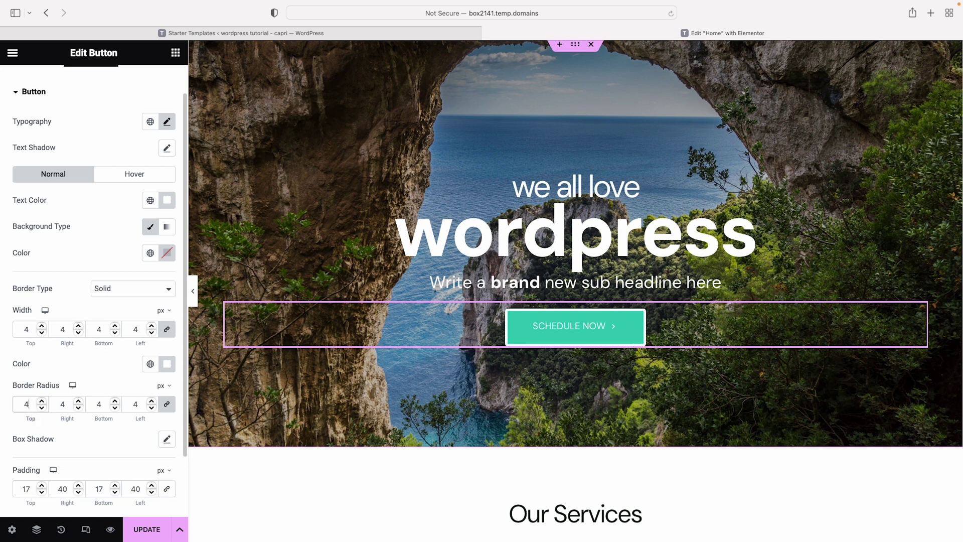
{"action": "left_click", "coordinate": [166, 287]}
{"action": "left_click", "coordinate": [160, 262]}
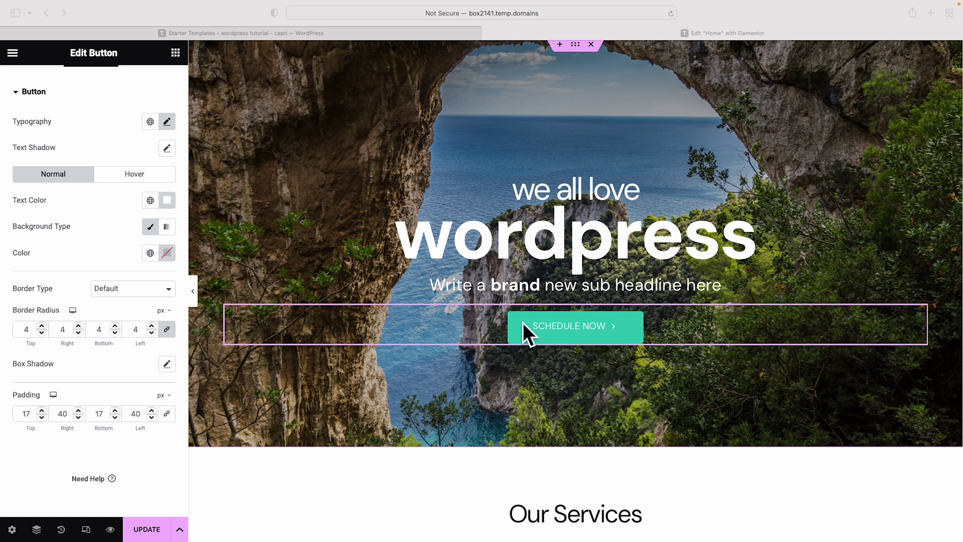
- Set the "Schedule Now" button's hover background to the darker green #24877B, derived from Theme Color 1
{"action": "left_click", "coordinate": [128, 173]}
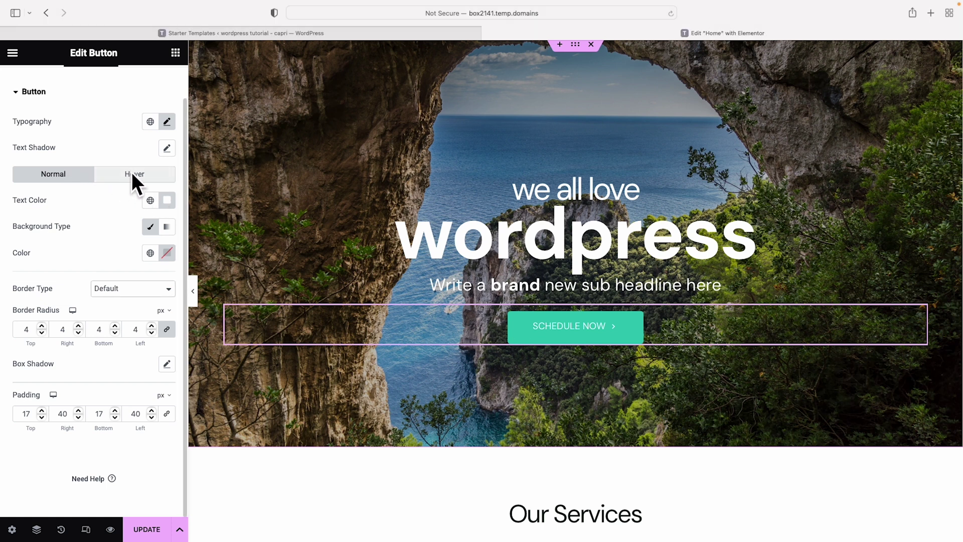
{"action": "scroll", "coordinate": [136, 246], "scroll_direction": "down", "scroll_amount": 1}
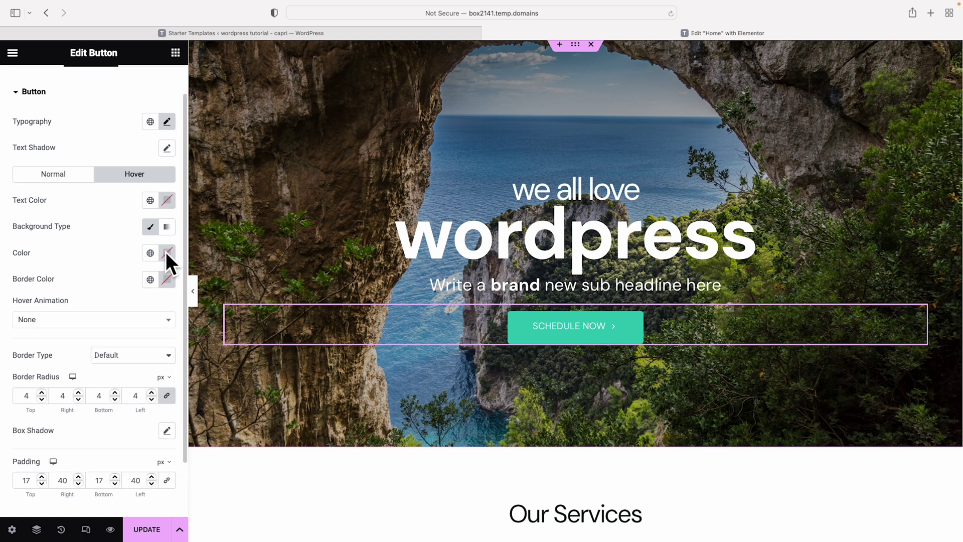
{"action": "left_click", "coordinate": [166, 252]}
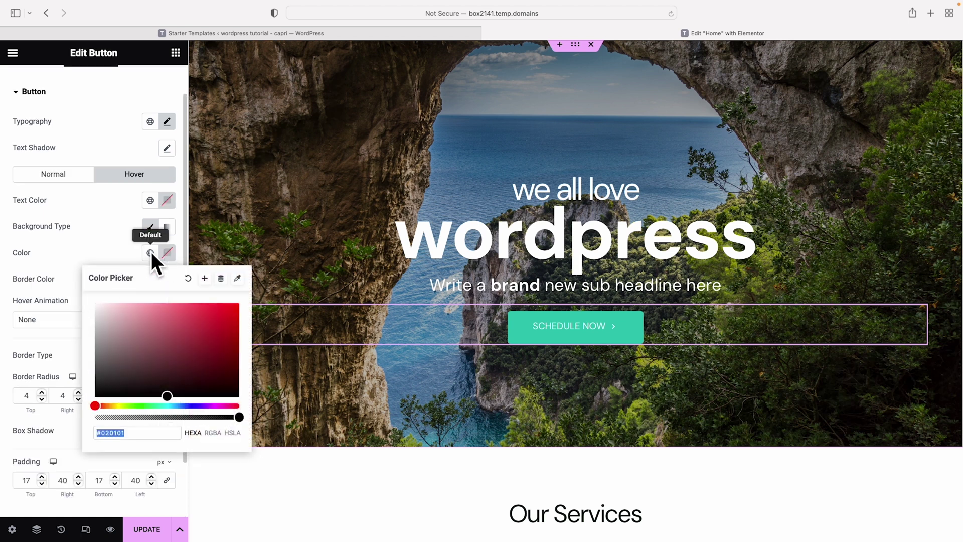
{"action": "left_click", "coordinate": [150, 252]}
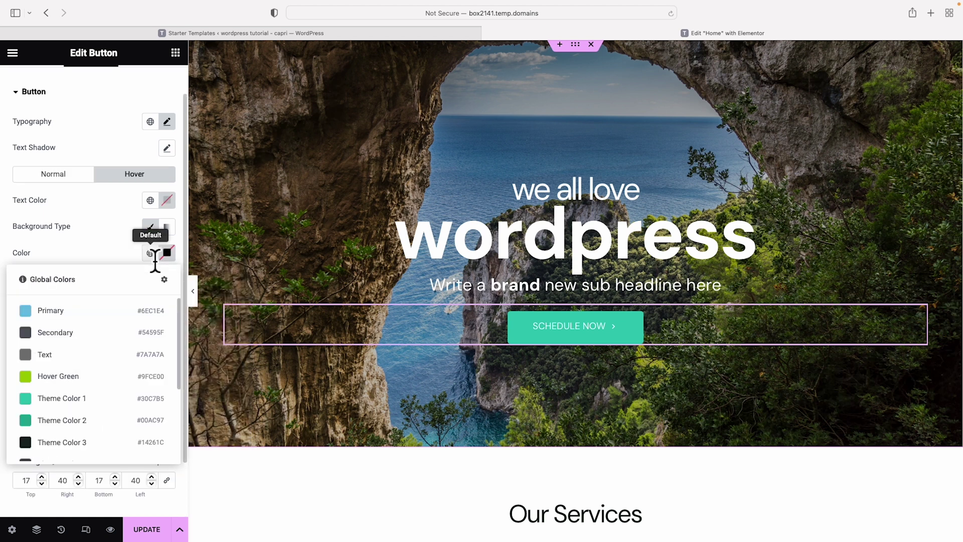
{"action": "left_click", "coordinate": [70, 399]}
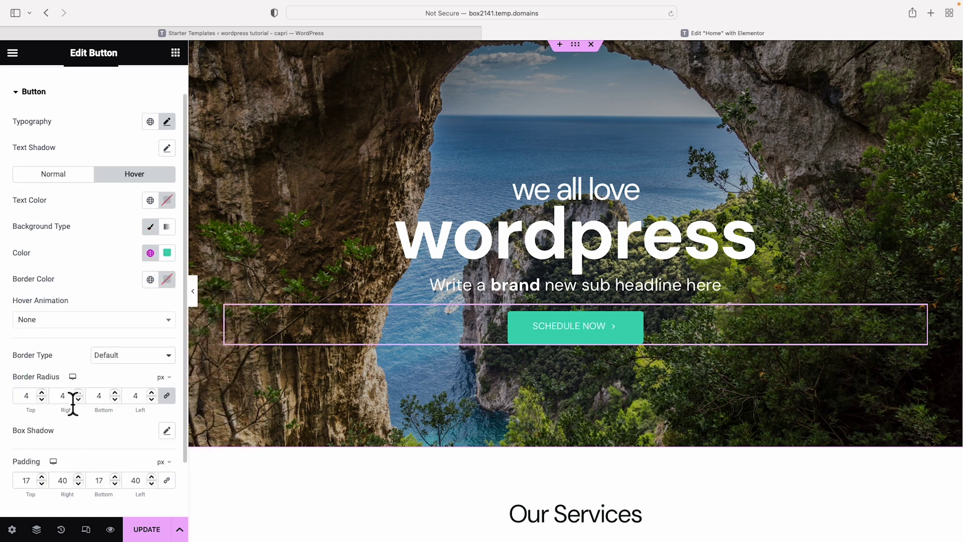
{"action": "left_click", "coordinate": [167, 253]}
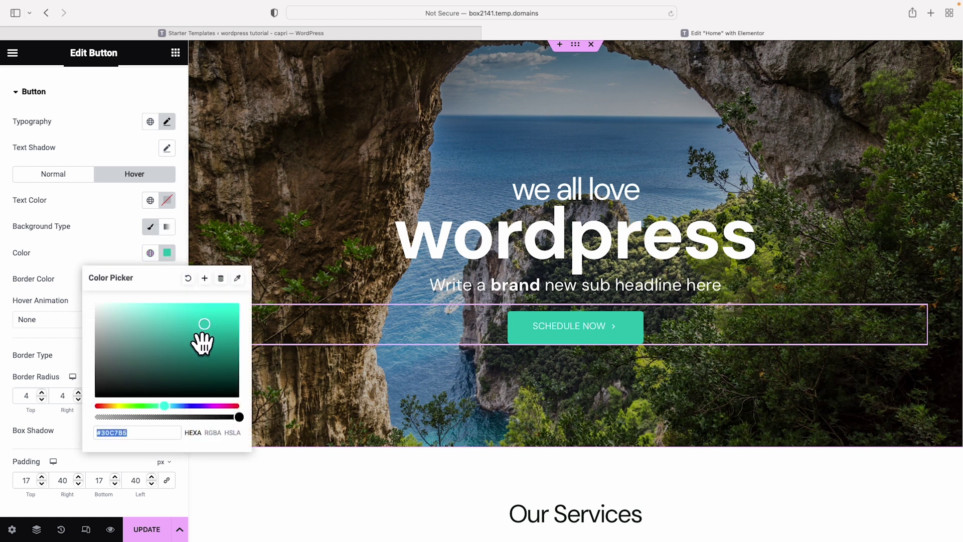
{"action": "left_click", "coordinate": [203, 345]}
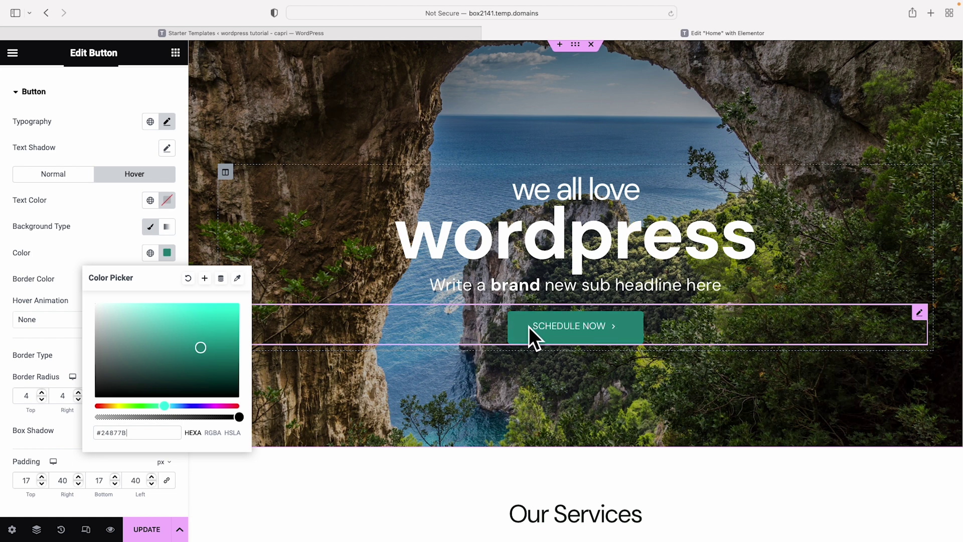
{"action": "left_click", "coordinate": [204, 226]}
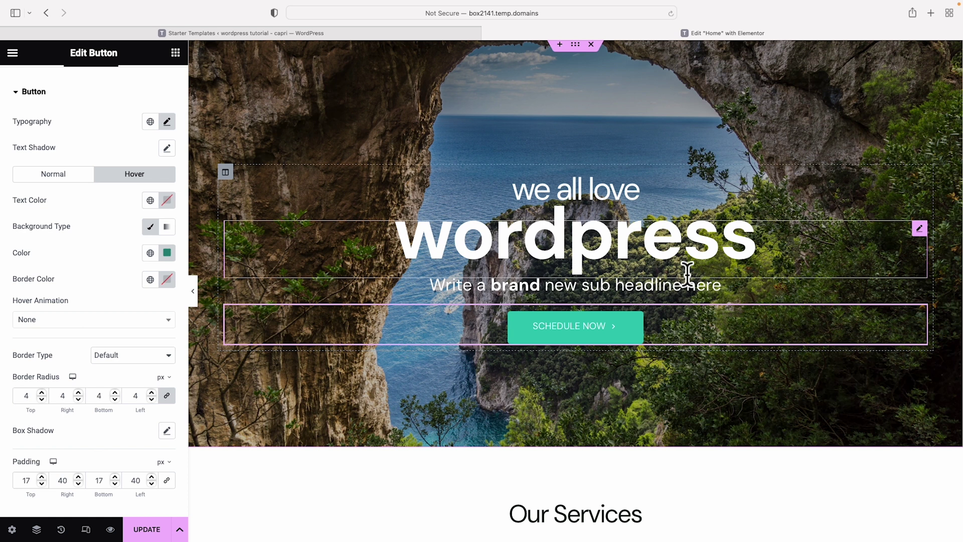
- Preview the Home page hero with the editor panel hidden, restore the panel, and check how the background scrolls
{"action": "scroll", "coordinate": [687, 274], "scroll_direction": "up", "scroll_amount": 1}
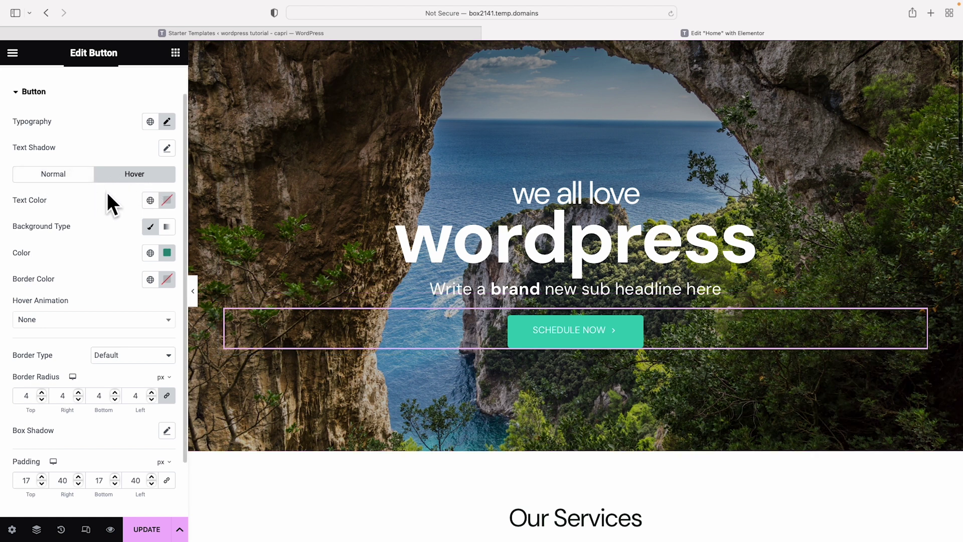
{"action": "left_click", "coordinate": [193, 291]}
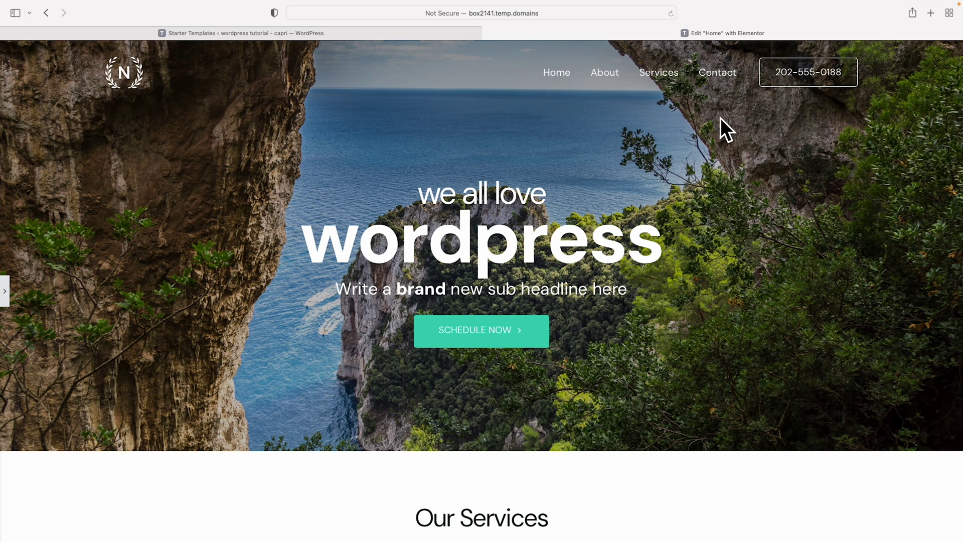
{"action": "scroll", "coordinate": [710, 132], "scroll_direction": "down", "scroll_amount": 2}
{"action": "scroll", "coordinate": [709, 131], "scroll_direction": "up", "scroll_amount": 2}
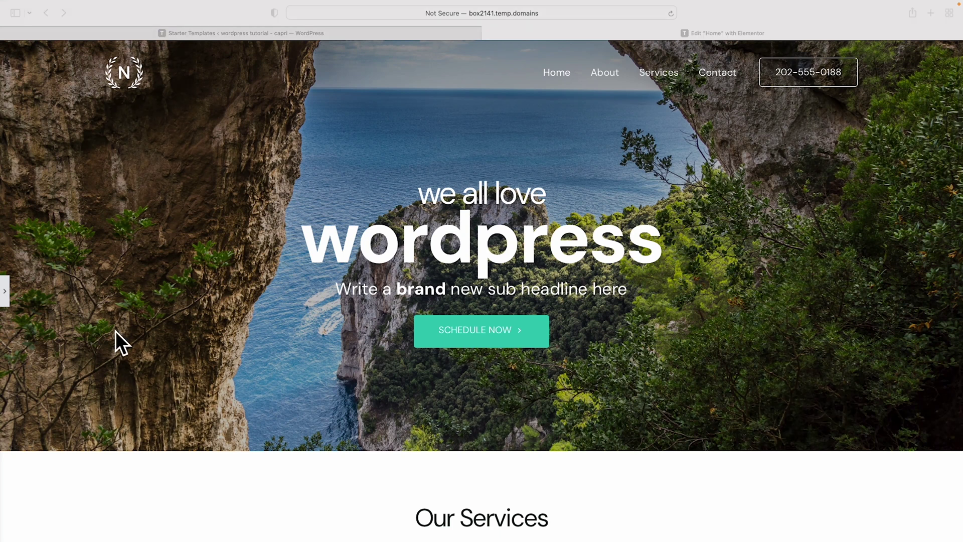
{"action": "left_click", "coordinate": [5, 290]}
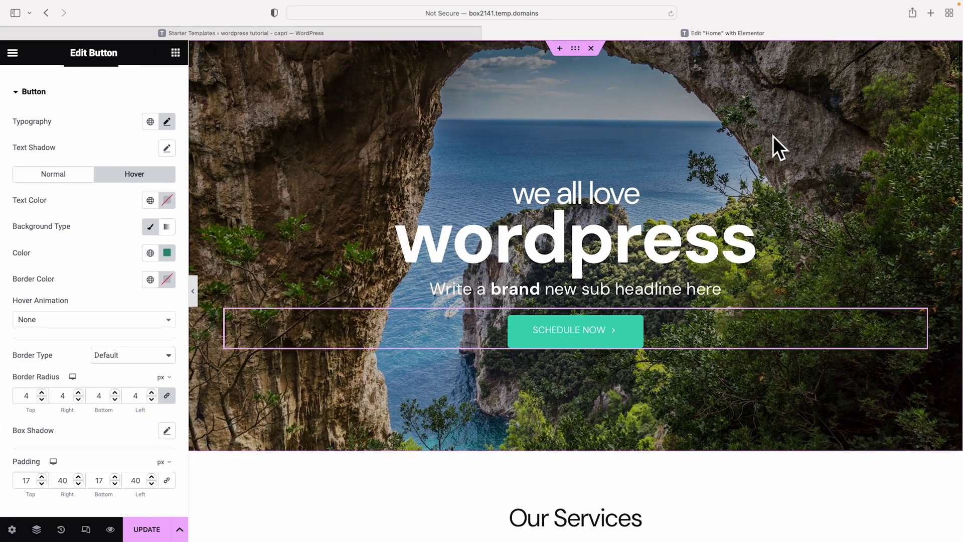
{"action": "scroll", "coordinate": [772, 136], "scroll_direction": "down", "scroll_amount": 3}
{"action": "scroll", "coordinate": [773, 136], "scroll_direction": "up", "scroll_amount": 3}
- Set the hero section's background image attachment to Fixed and check the scrolling effect on the page
{"action": "left_click", "coordinate": [575, 48]}
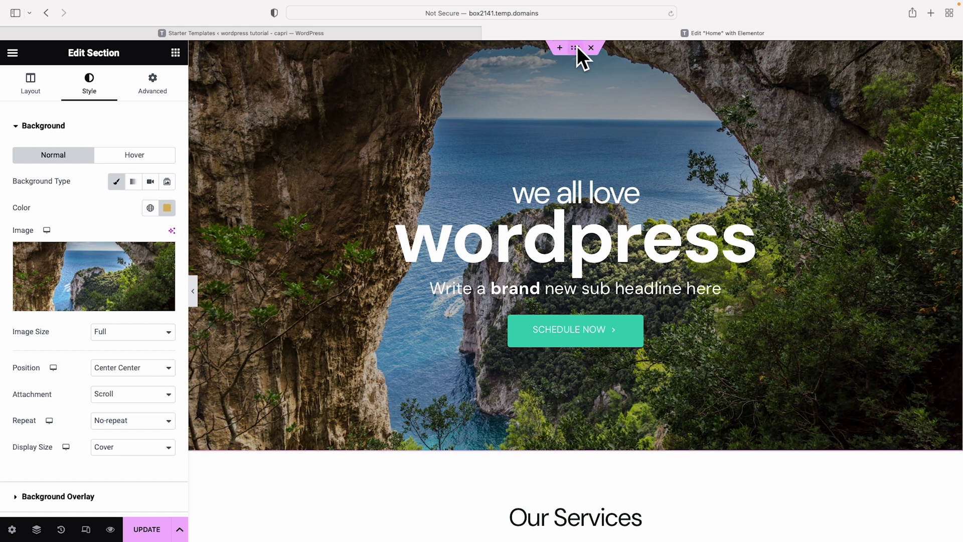
{"action": "scroll", "coordinate": [73, 270], "scroll_direction": "down", "scroll_amount": 5}
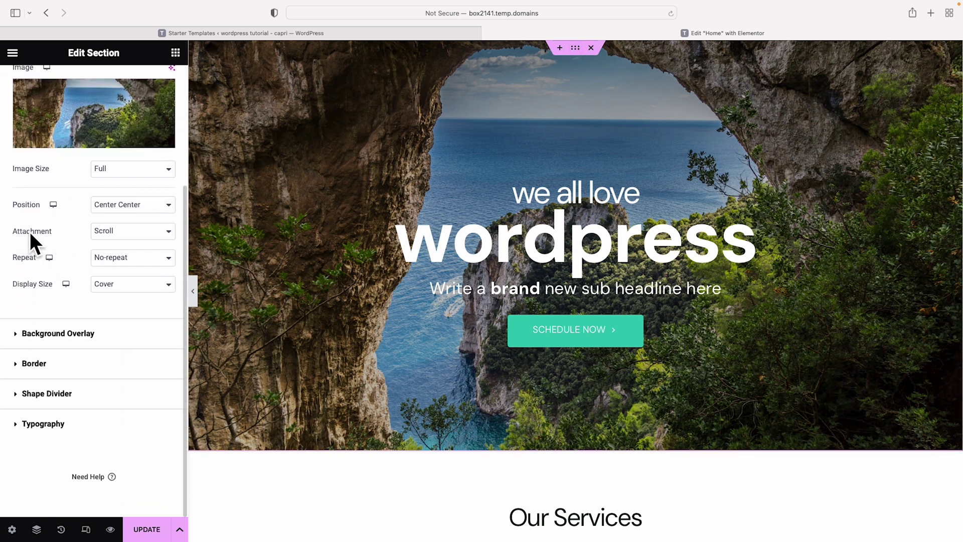
{"action": "left_click", "coordinate": [166, 230]}
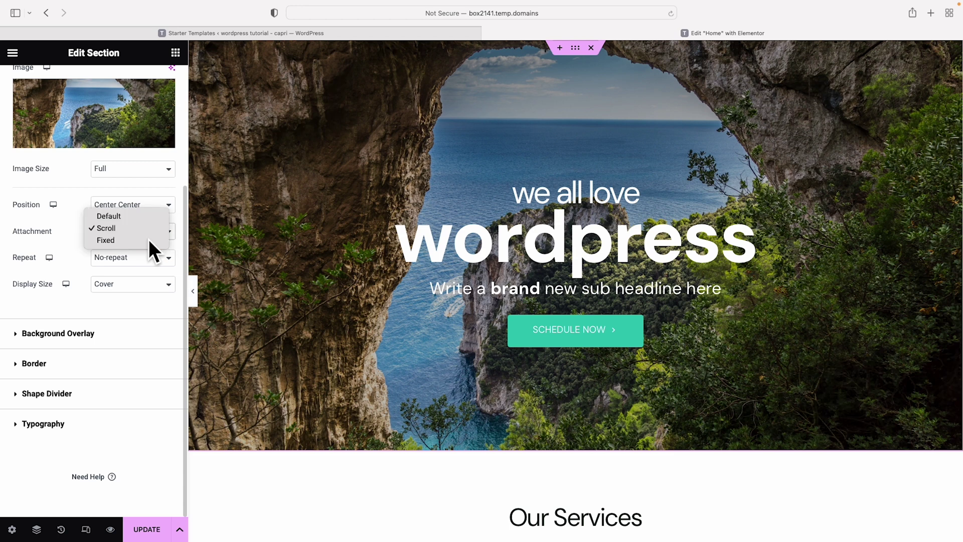
{"action": "left_click", "coordinate": [149, 239]}
{"action": "scroll", "coordinate": [270, 246], "scroll_direction": "down", "scroll_amount": 3}
{"action": "scroll", "coordinate": [270, 246], "scroll_direction": "up", "scroll_amount": 3}
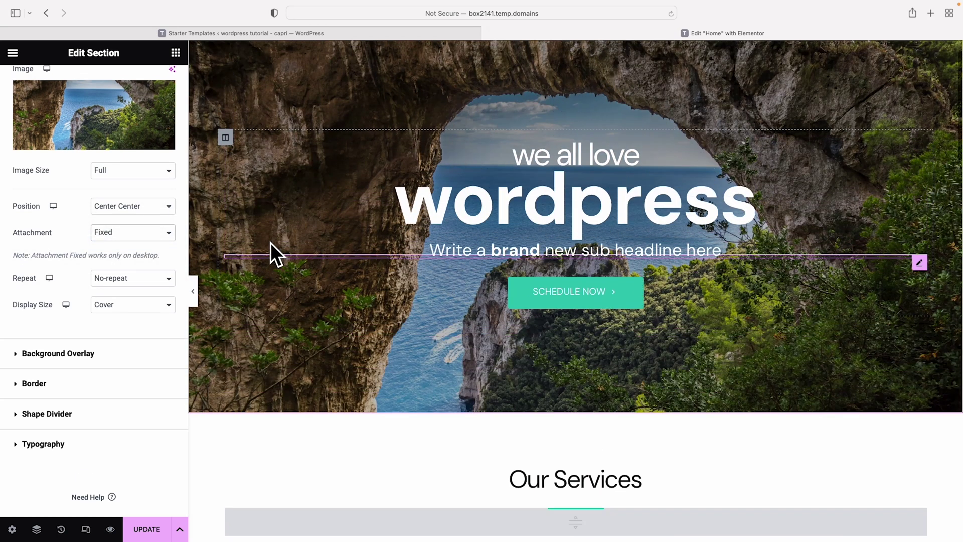
- Preview the fixed hero background and the Our Services section while scrolling with the editor panel hidden
{"action": "left_click", "coordinate": [193, 290]}
{"action": "scroll", "coordinate": [302, 259], "scroll_direction": "down", "scroll_amount": 3}
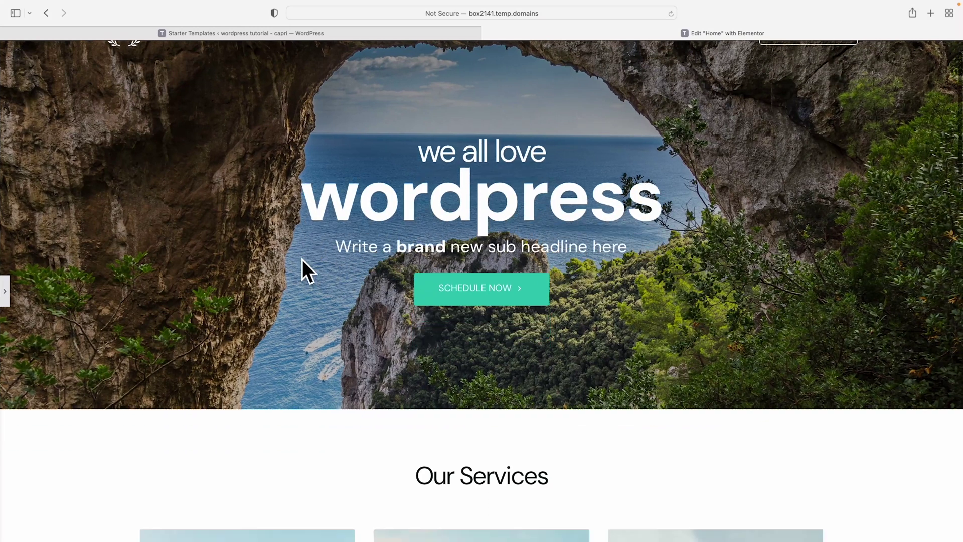
{"action": "scroll", "coordinate": [302, 260], "scroll_direction": "up", "scroll_amount": 4}
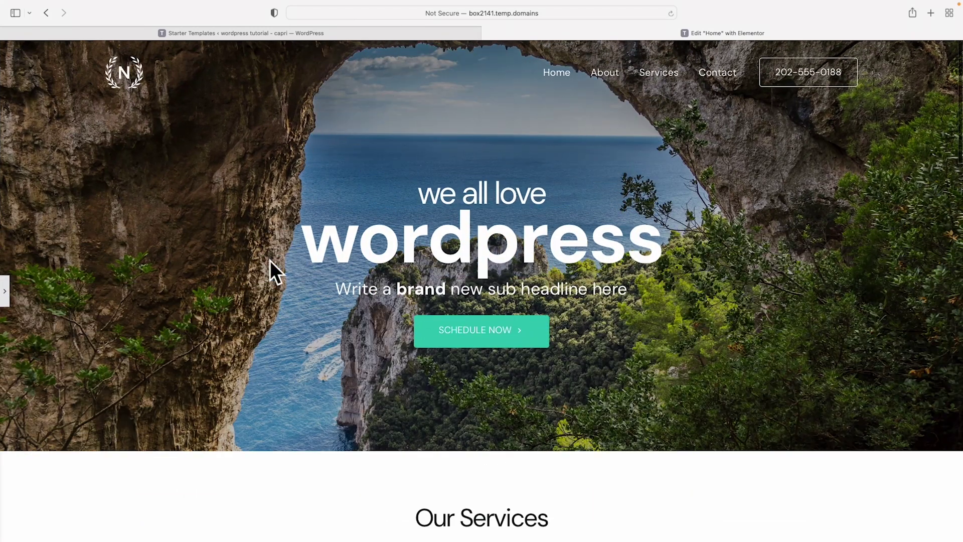
{"action": "scroll", "coordinate": [358, 266], "scroll_direction": "down", "scroll_amount": 5}
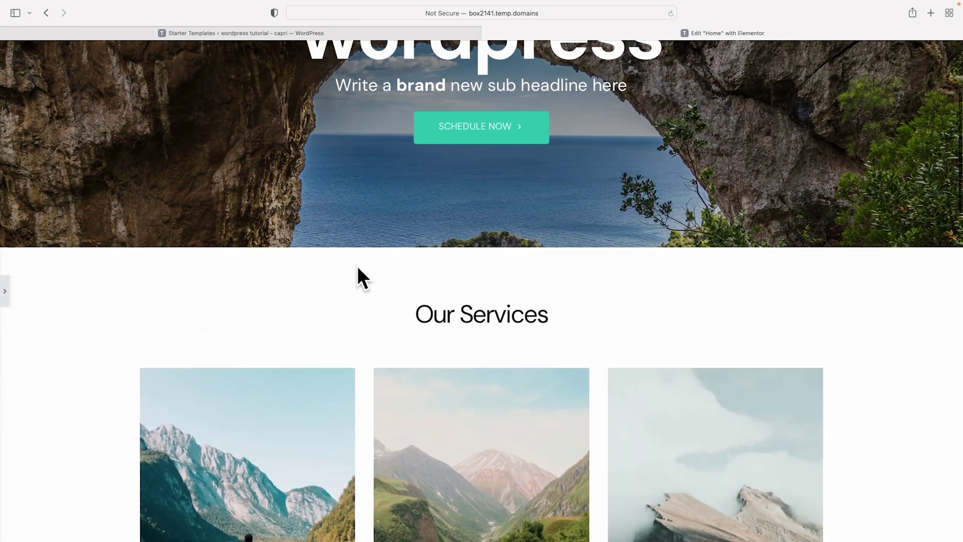
{"action": "scroll", "coordinate": [357, 267], "scroll_direction": "down", "scroll_amount": 4}
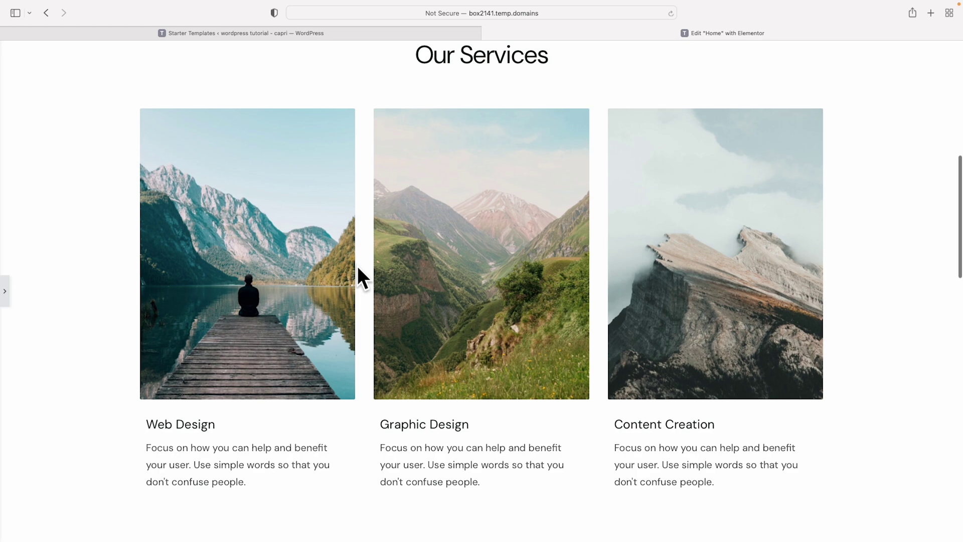
{"action": "scroll", "coordinate": [357, 267], "scroll_direction": "up", "scroll_amount": 1}
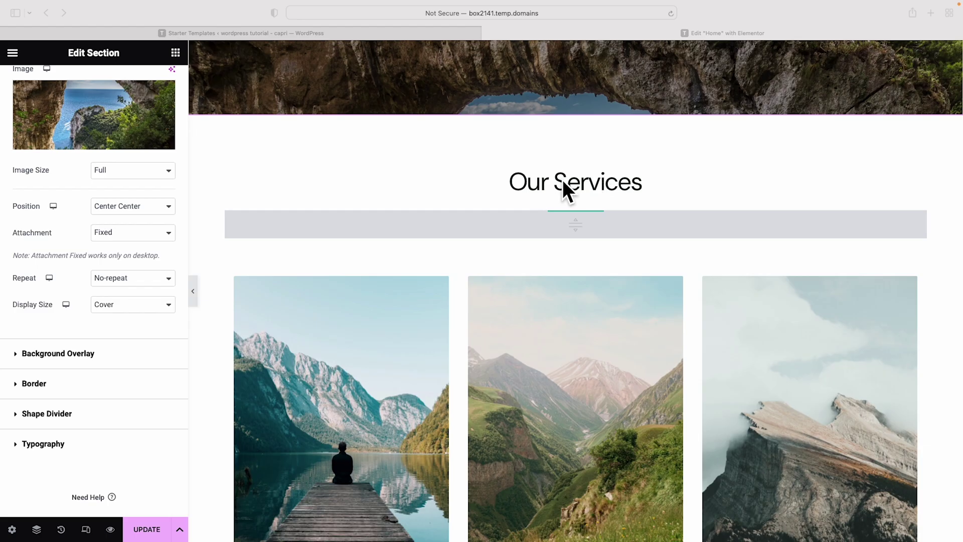
- Delete the divider below the "Our Services" heading
{"action": "left_click", "coordinate": [568, 193]}
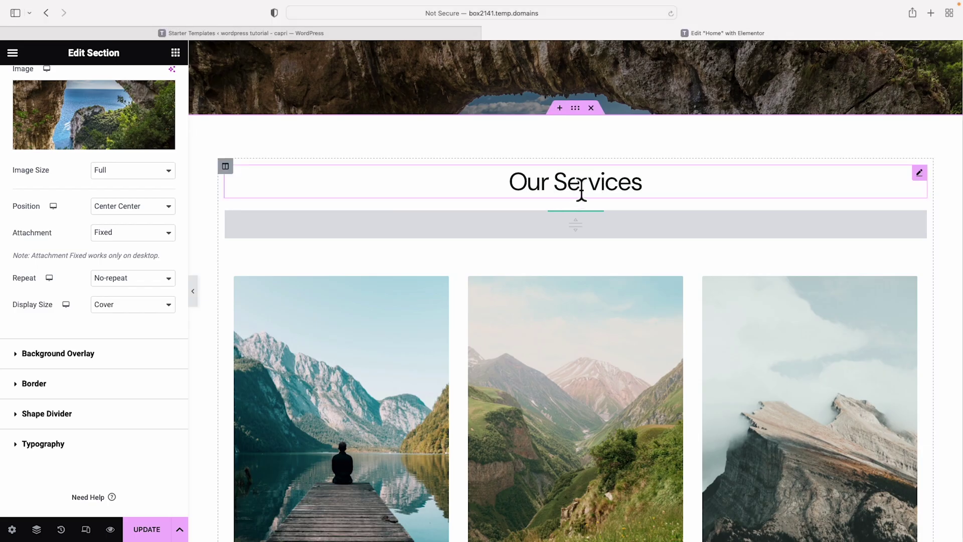
{"action": "left_click", "coordinate": [585, 191]}
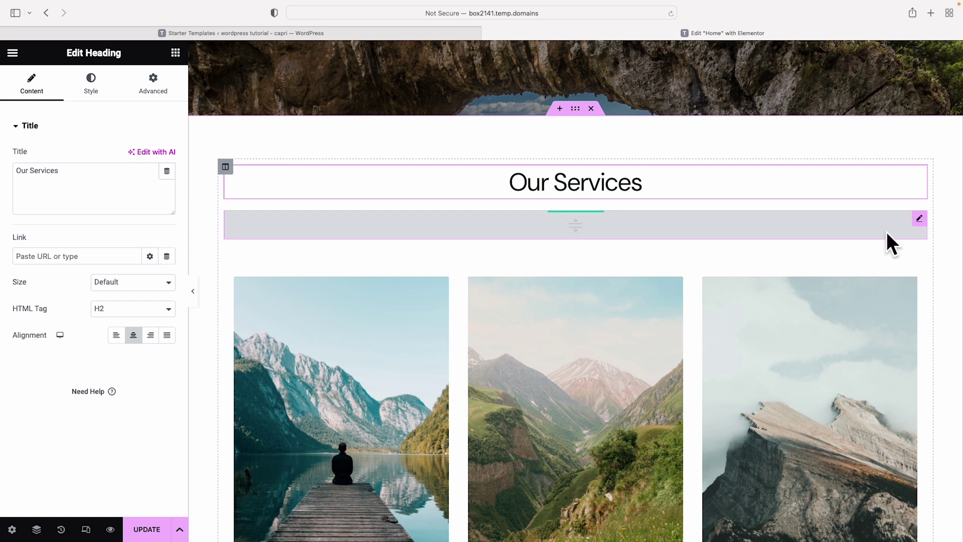
{"action": "left_click", "coordinate": [600, 221]}
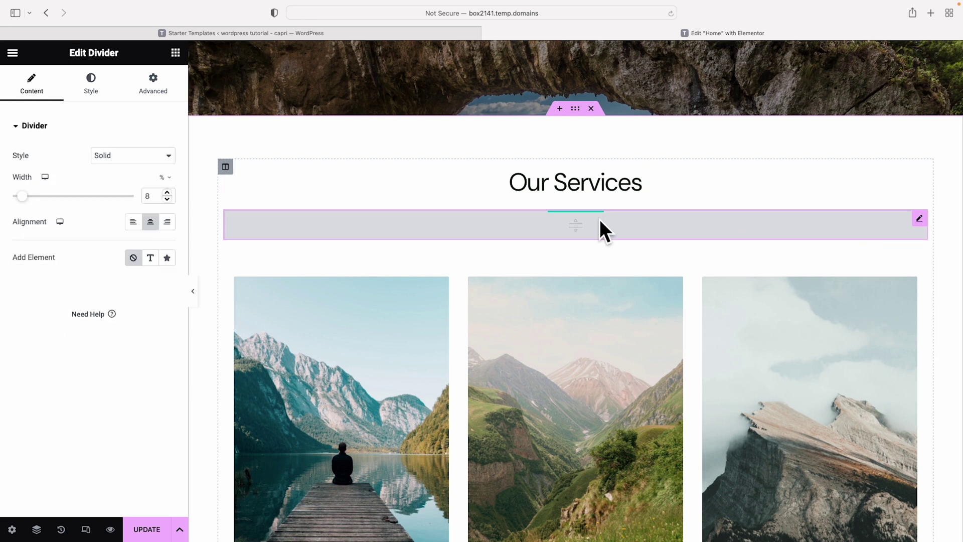
{"action": "right_click", "coordinate": [601, 221]}
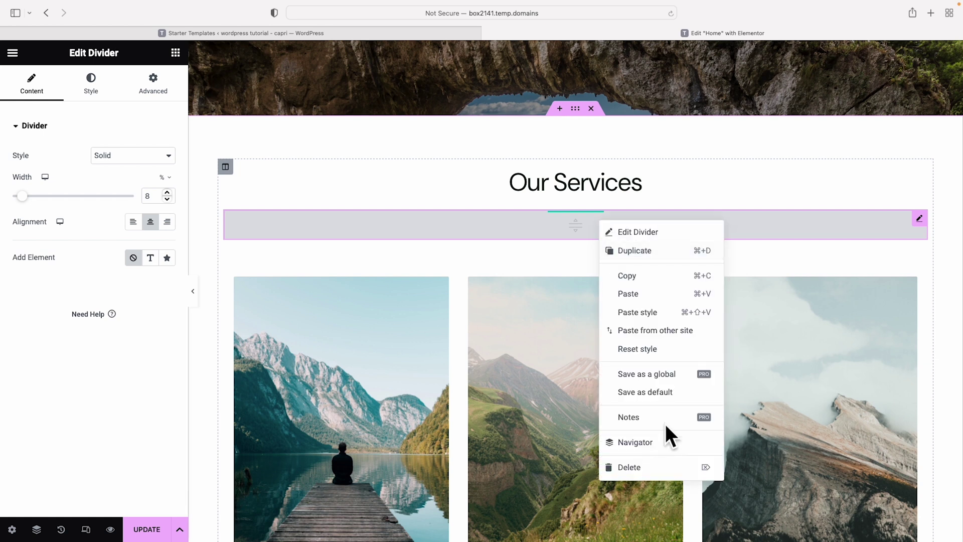
{"action": "left_click", "coordinate": [628, 465]}
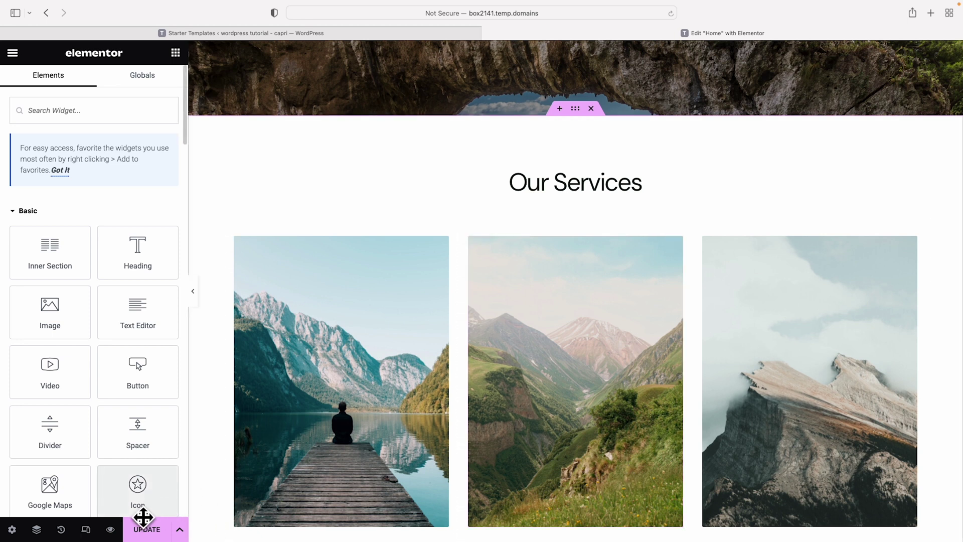
- Preview earlier page states in the editing history back to the first heading edit, and return to the Divider Removed state
{"action": "left_click", "coordinate": [61, 529]}
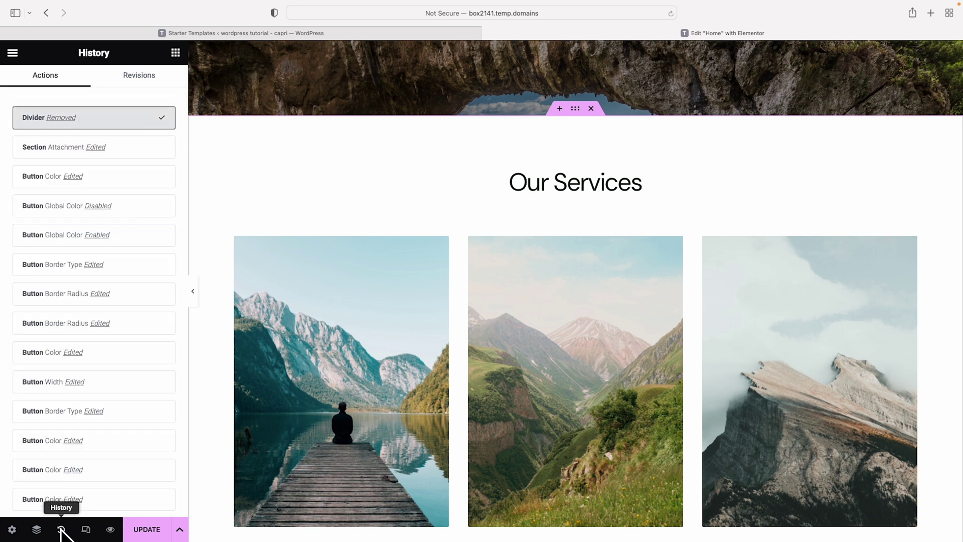
{"action": "left_click", "coordinate": [123, 149]}
{"action": "left_click", "coordinate": [124, 173]}
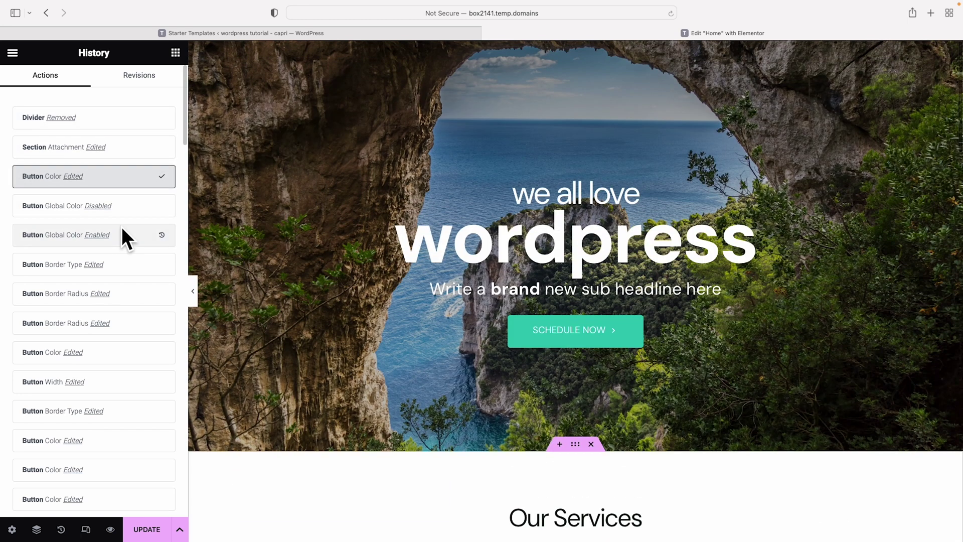
{"action": "left_click", "coordinate": [121, 228]}
{"action": "left_click", "coordinate": [128, 296]}
{"action": "scroll", "coordinate": [125, 286], "scroll_direction": "down", "scroll_amount": 20}
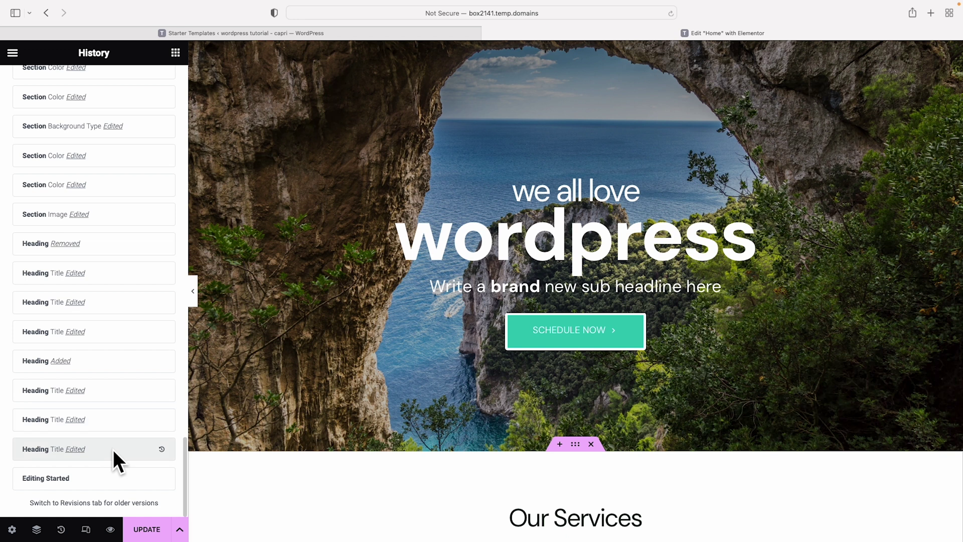
{"action": "left_click", "coordinate": [113, 449]}
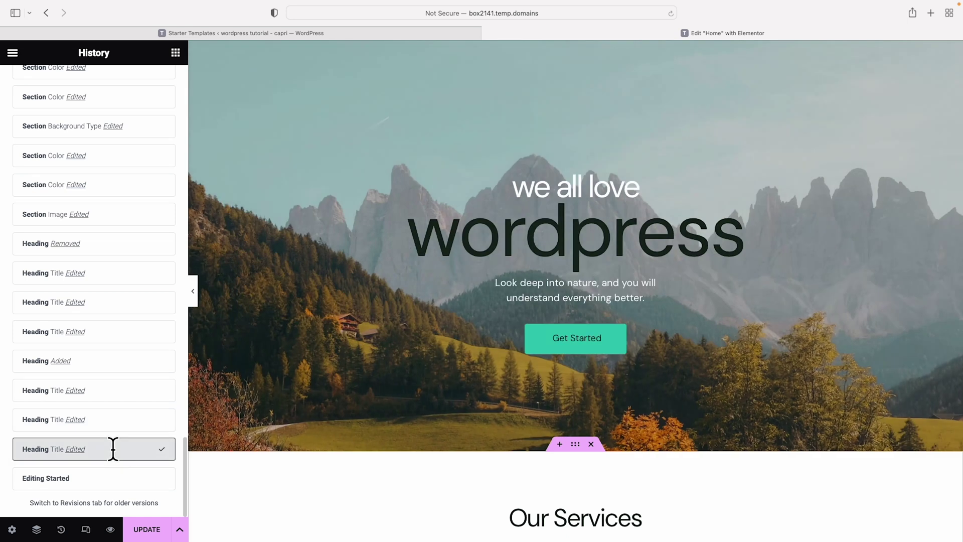
{"action": "scroll", "coordinate": [112, 450], "scroll_direction": "up", "scroll_amount": 20}
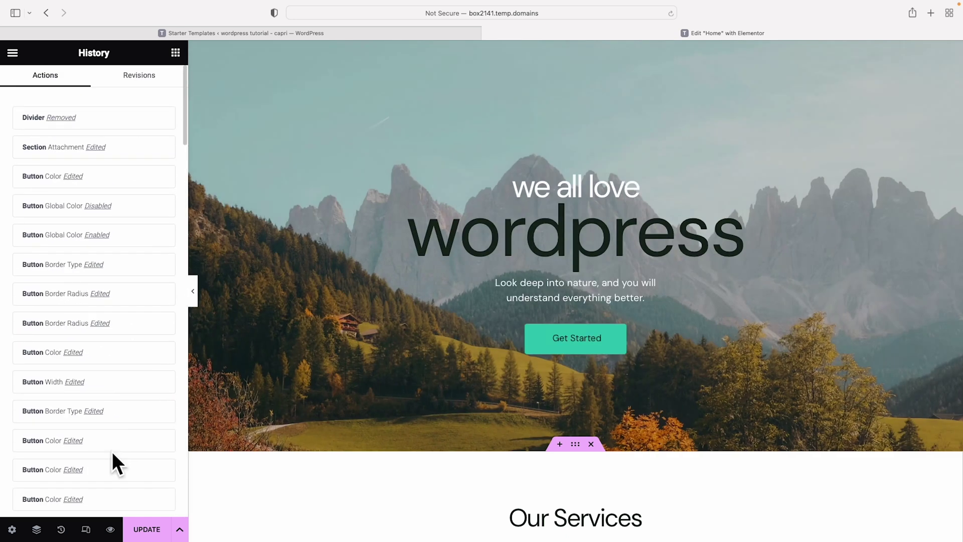
{"action": "left_click", "coordinate": [109, 127]}
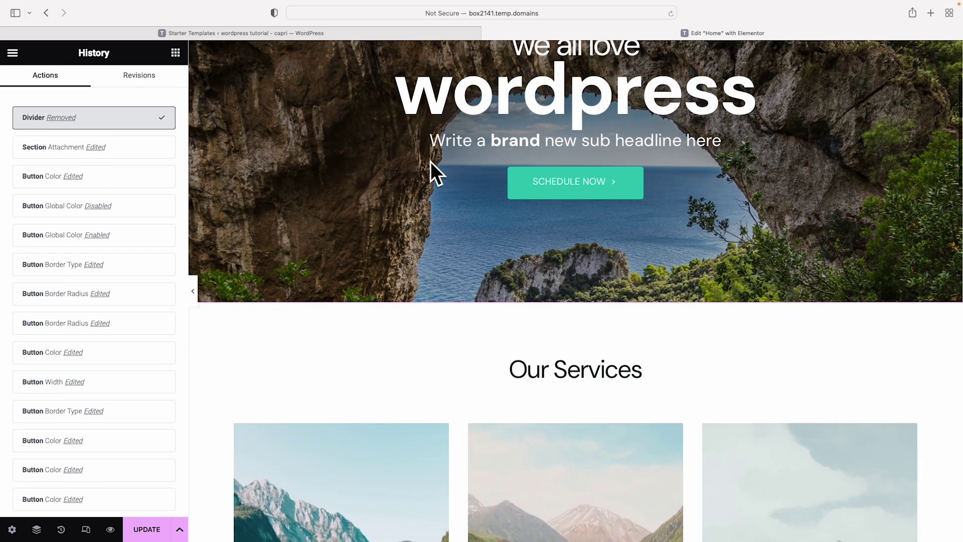
- Replace the Web Design service image with the coastal cliff and pool photo Screen-Shot-2023-06-22-at-7.58.04-AM.png from the media library
{"action": "scroll", "coordinate": [431, 161], "scroll_direction": "down", "scroll_amount": 3}
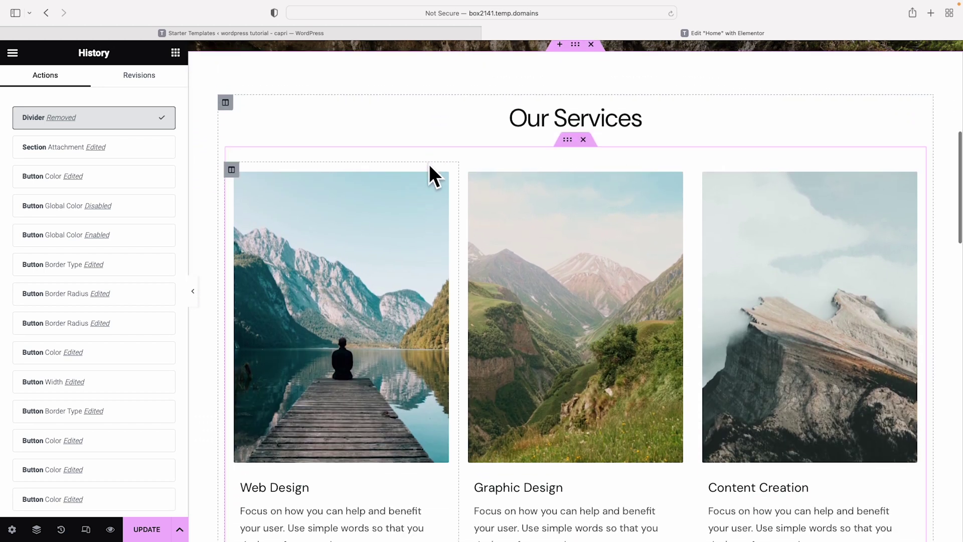
{"action": "scroll", "coordinate": [428, 165], "scroll_direction": "down", "scroll_amount": 1}
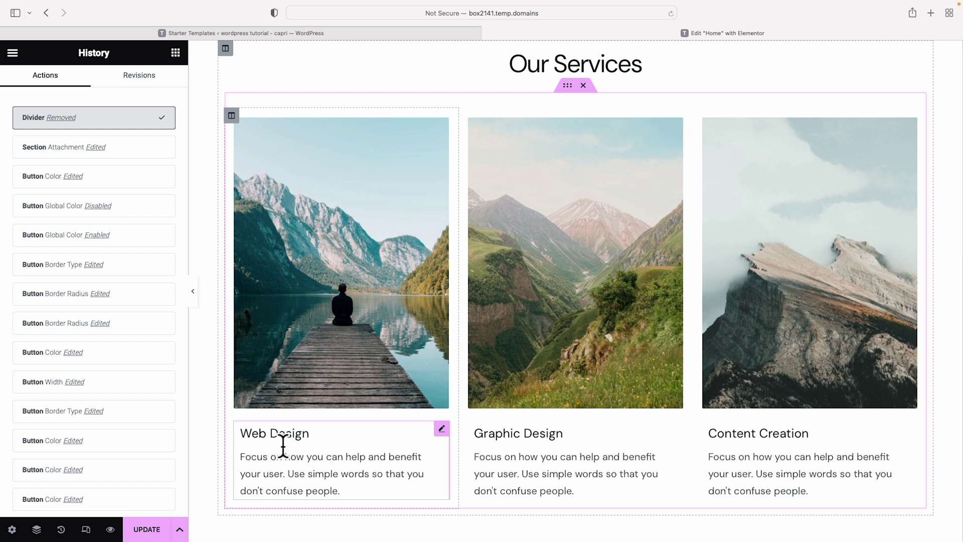
{"action": "scroll", "coordinate": [336, 326], "scroll_direction": "up", "scroll_amount": 1}
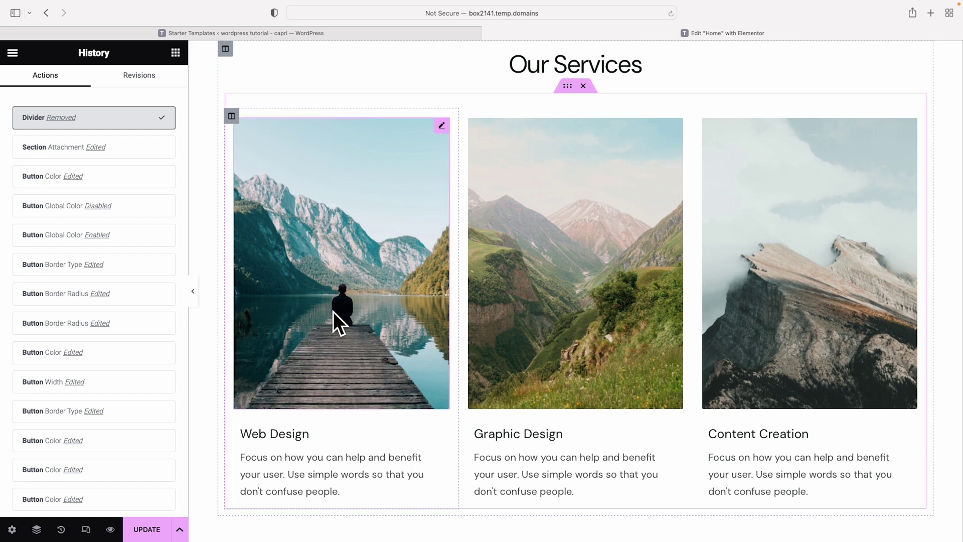
{"action": "scroll", "coordinate": [362, 243], "scroll_direction": "up", "scroll_amount": 1}
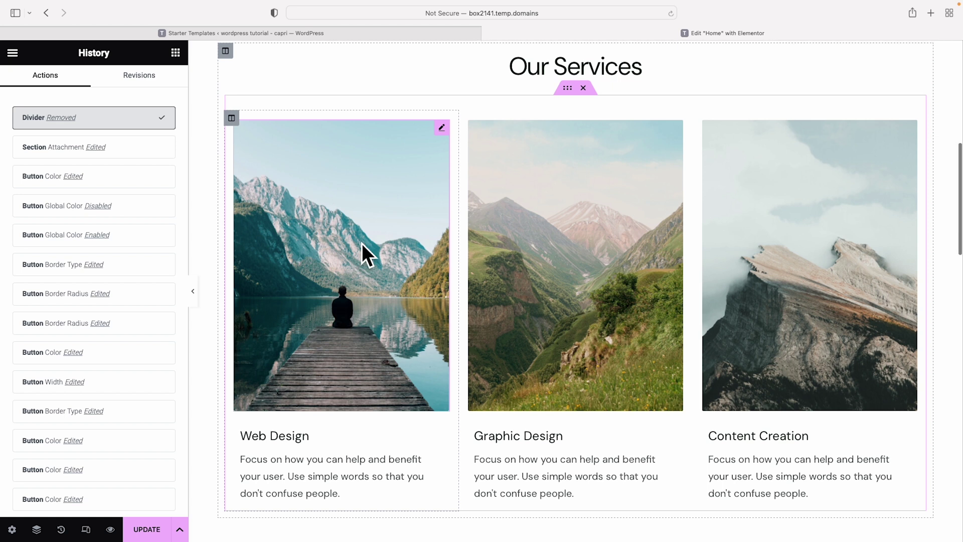
{"action": "left_click", "coordinate": [363, 243]}
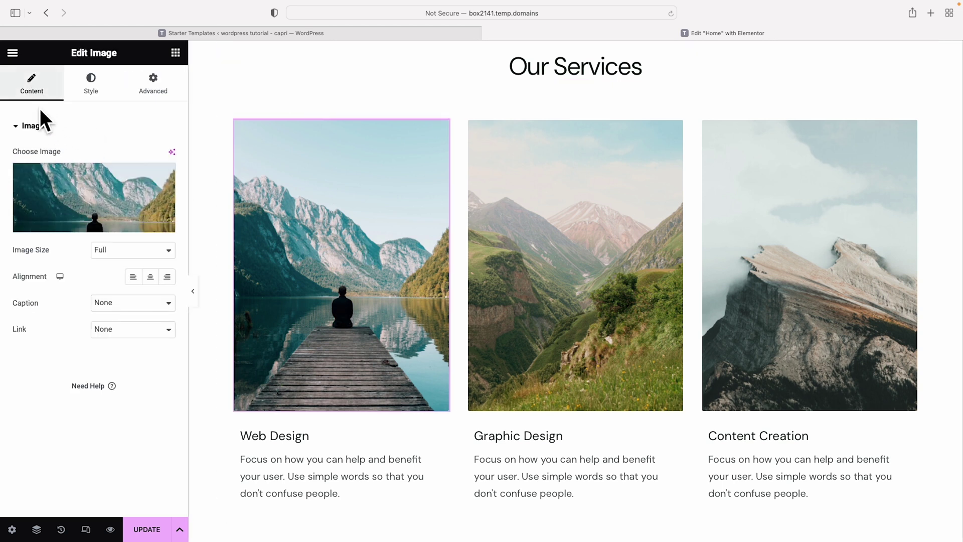
{"action": "left_click", "coordinate": [76, 224]}
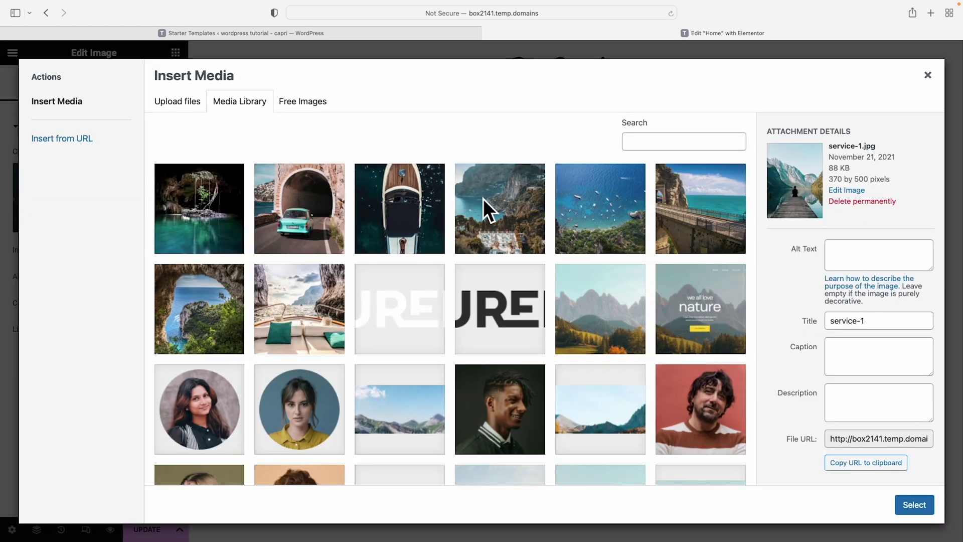
{"action": "left_click", "coordinate": [483, 199]}
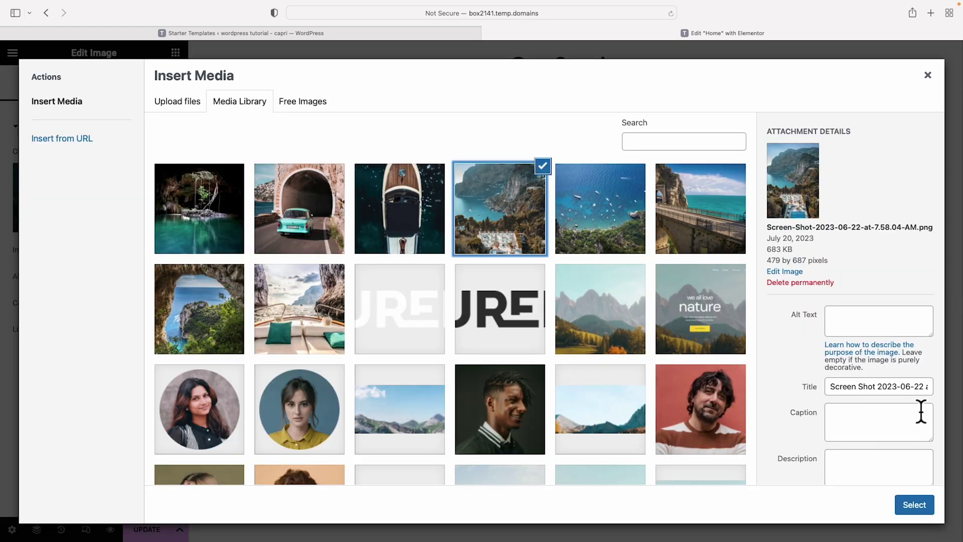
{"action": "left_click", "coordinate": [915, 504]}
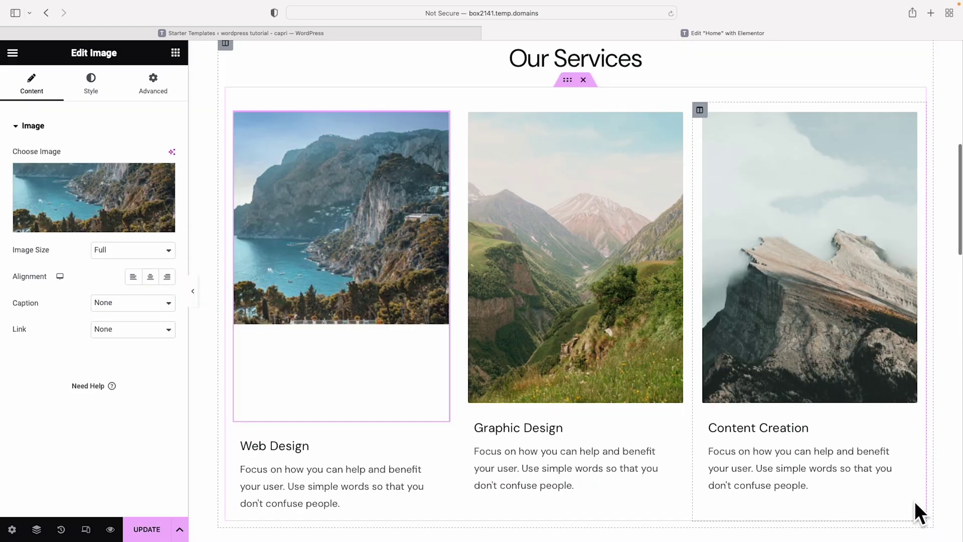
- Replace the Graphic Design service image with the overhead photo of the wooden-decked motorboat from the media library
{"action": "left_click", "coordinate": [603, 335]}
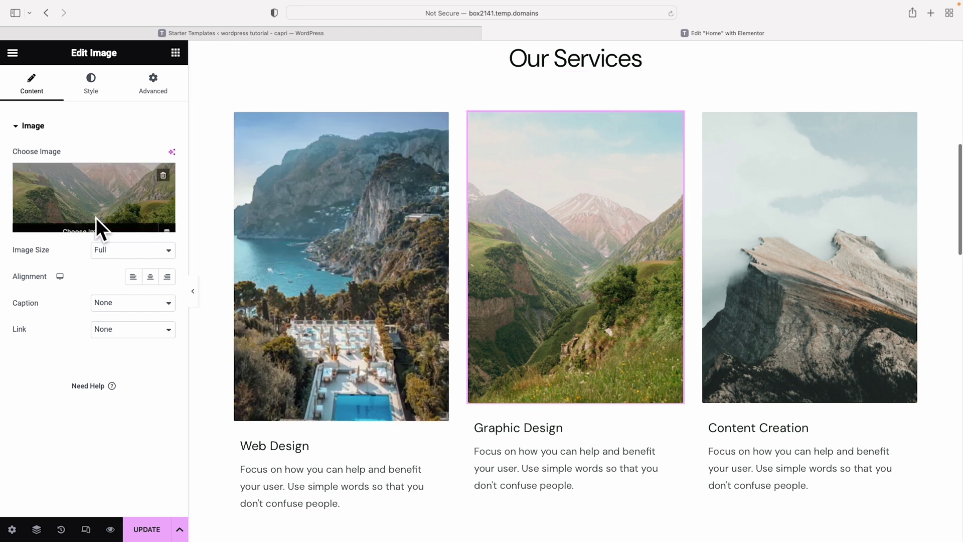
{"action": "left_click", "coordinate": [83, 221]}
{"action": "key", "text": "Escape"}
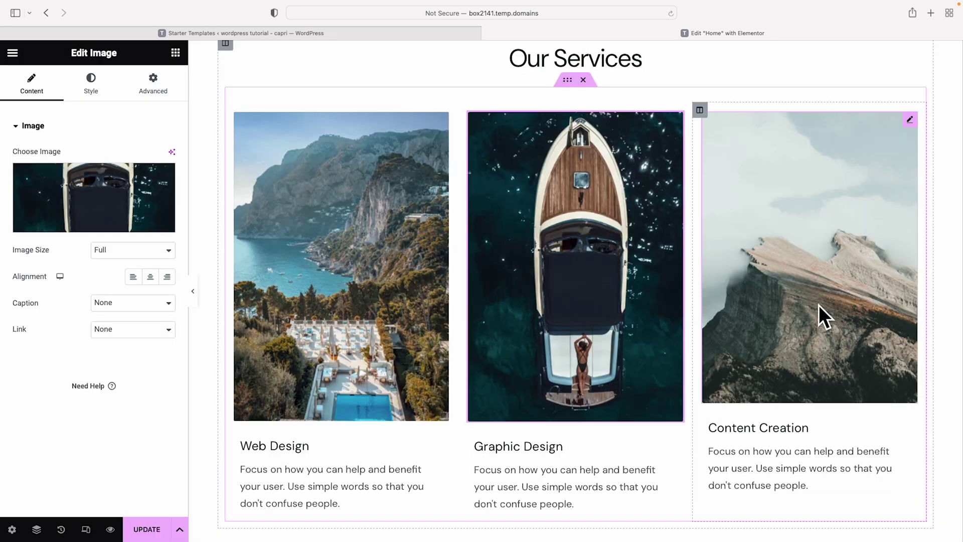
- Replace the Content Creation service image with the turquoise car and tunnel photo Screen-Shot-2023-06-22-at-7.57.11-AM.png
{"action": "left_click", "coordinate": [819, 305]}
{"action": "left_click", "coordinate": [101, 220]}
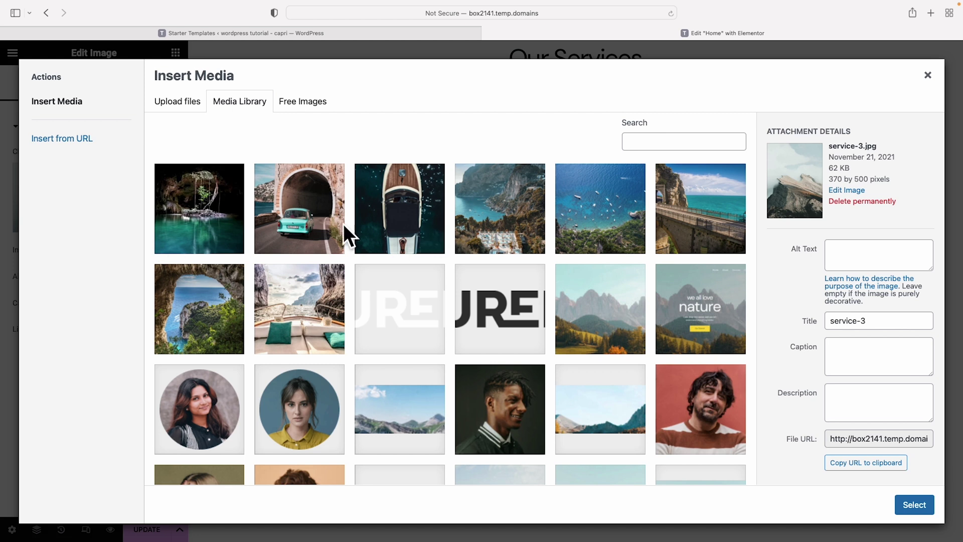
{"action": "left_click", "coordinate": [343, 223]}
{"action": "left_click", "coordinate": [920, 500]}
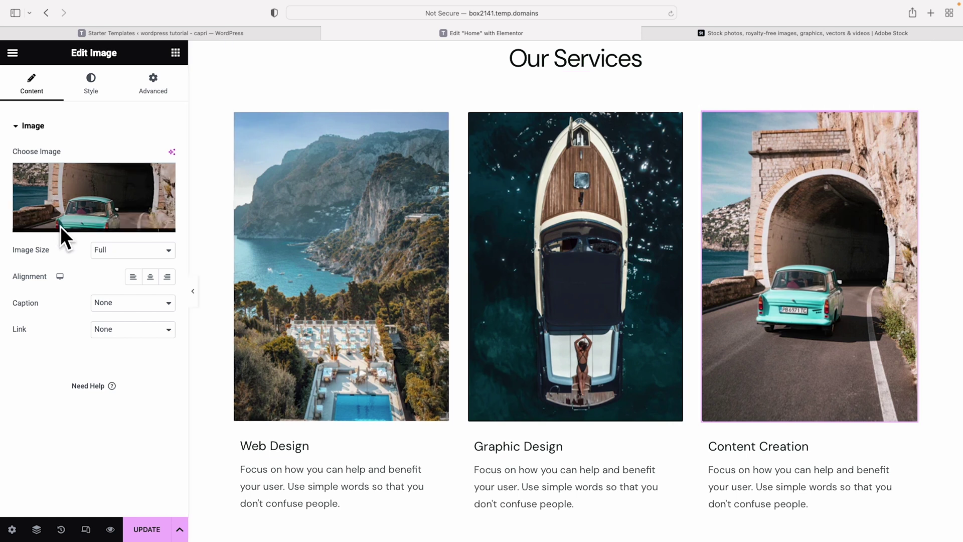
- Search the free images for "boat" as a Content Creation picture and filter them to Vertical orientation
{"action": "left_click", "coordinate": [84, 225]}
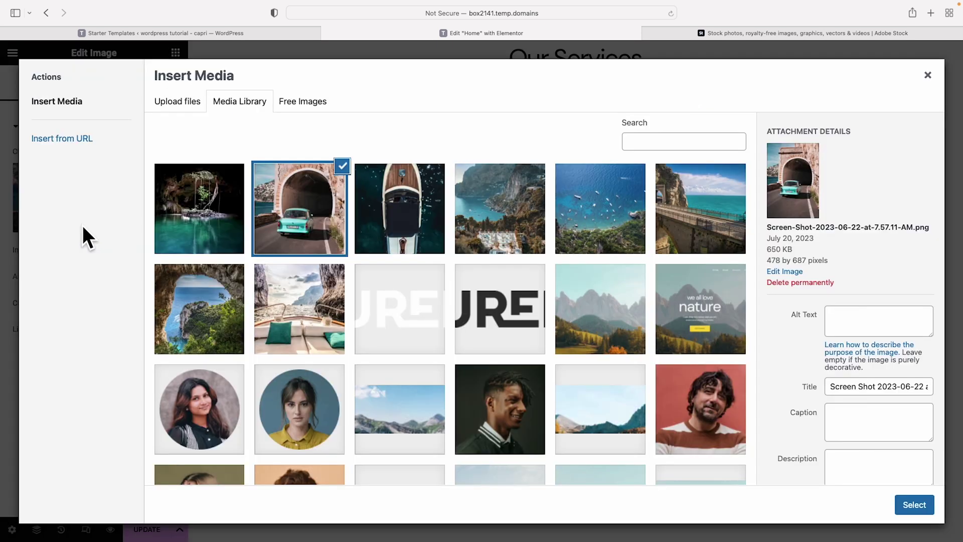
{"action": "left_click", "coordinate": [299, 103]}
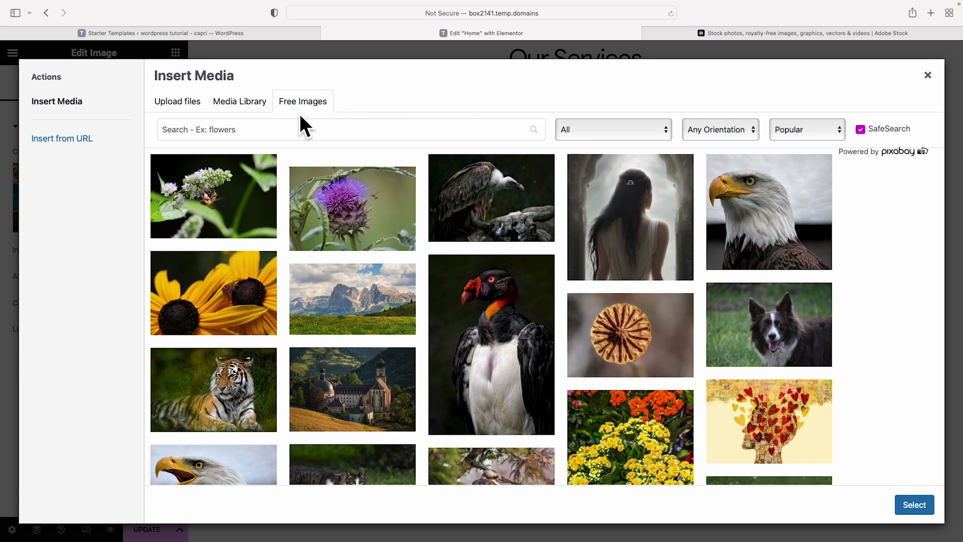
{"action": "left_click", "coordinate": [290, 133]}
{"action": "type", "text": "boat"}
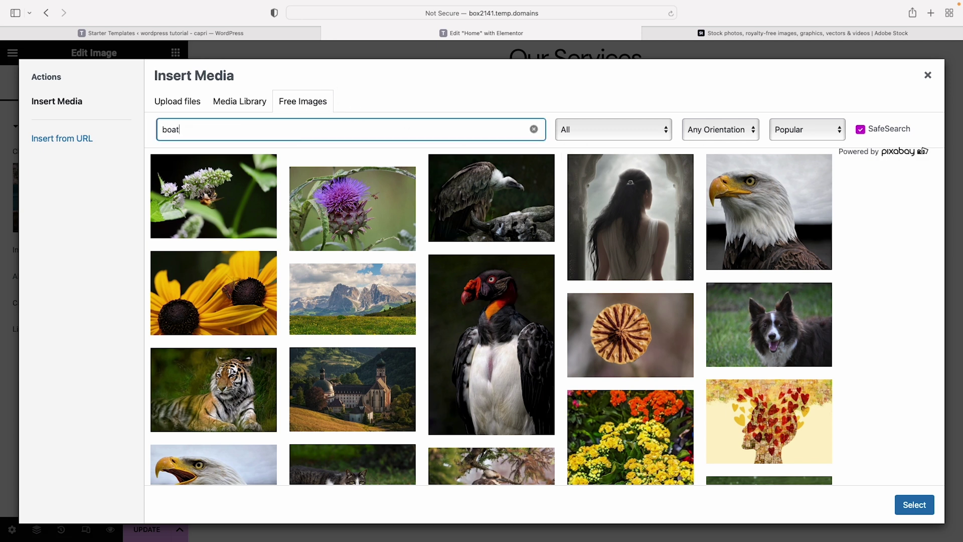
{"action": "key", "text": "Return"}
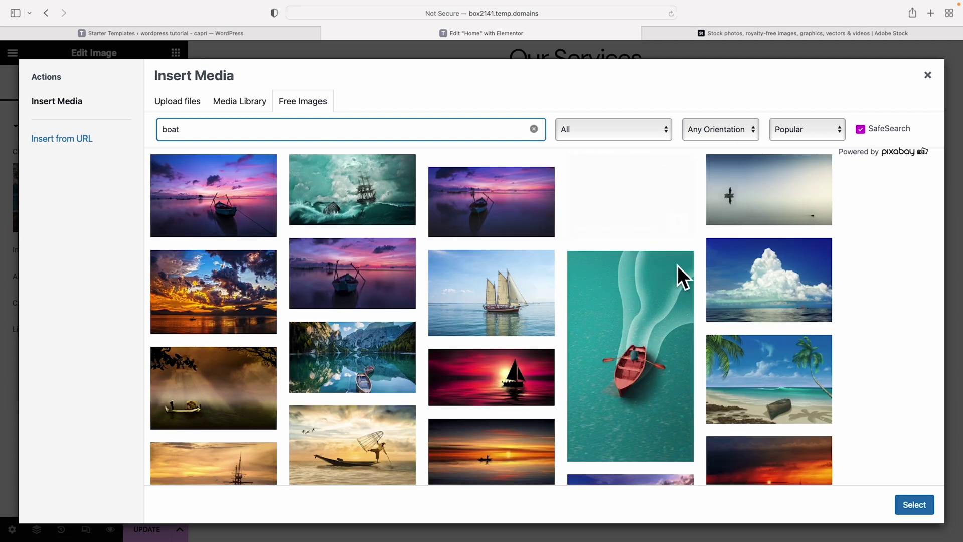
{"action": "mouse_move", "coordinate": [645, 273]}
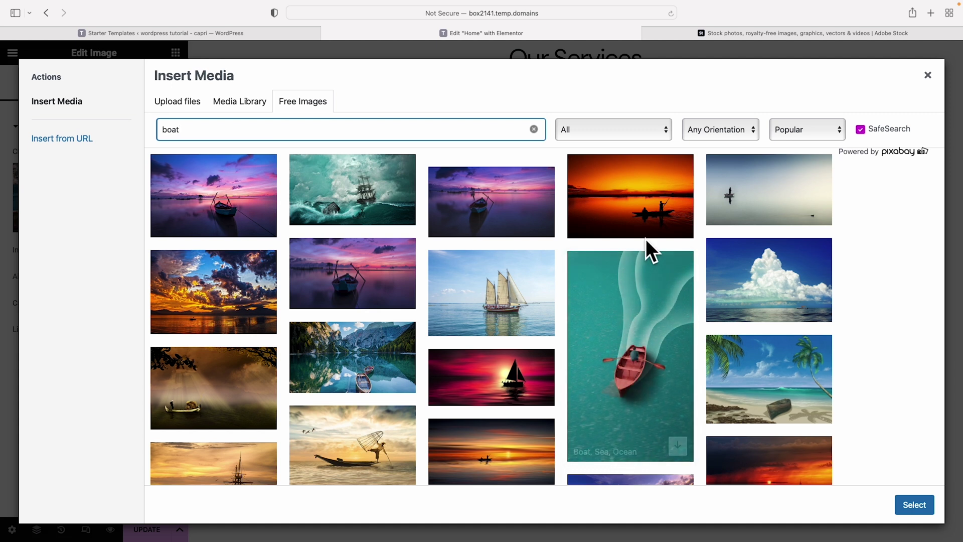
{"action": "left_click", "coordinate": [752, 130]}
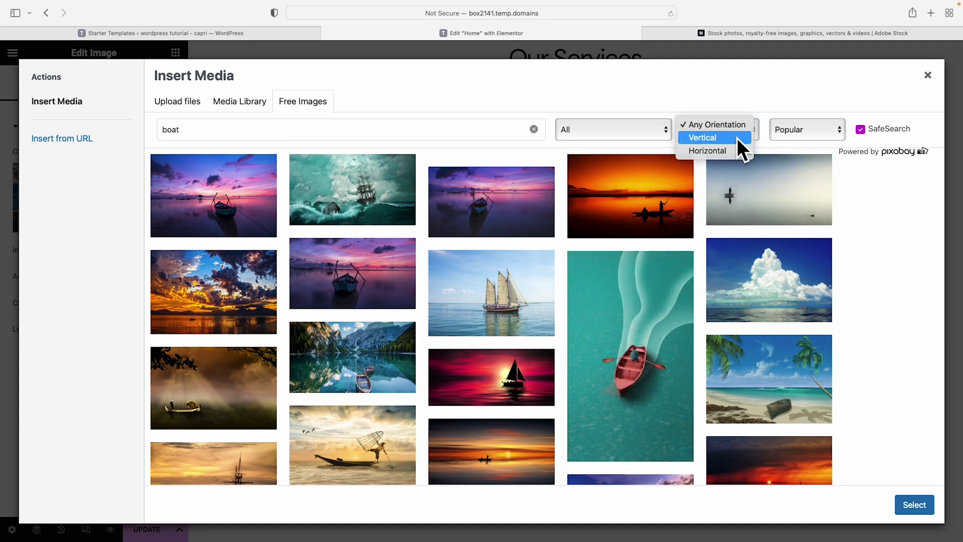
{"action": "left_click", "coordinate": [737, 138]}
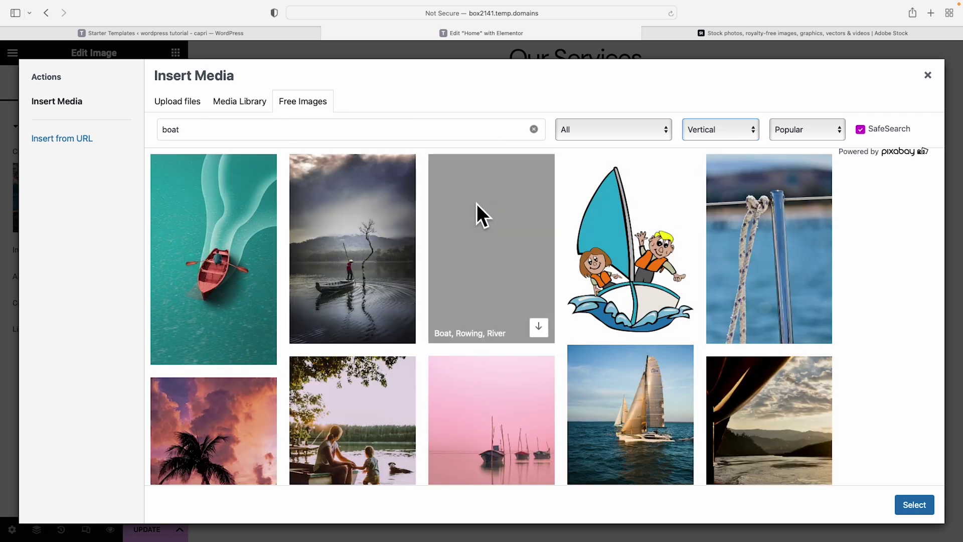
- Save and insert the overhead white rowboat photo as the Content Creation image, and revert that replacement through the editing history
{"action": "left_click", "coordinate": [477, 204]}
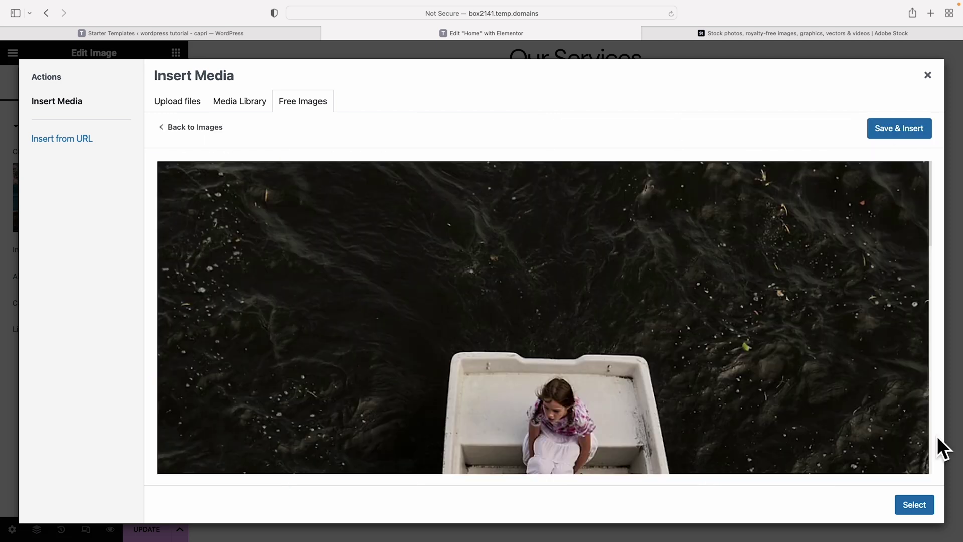
{"action": "left_click", "coordinate": [901, 131]}
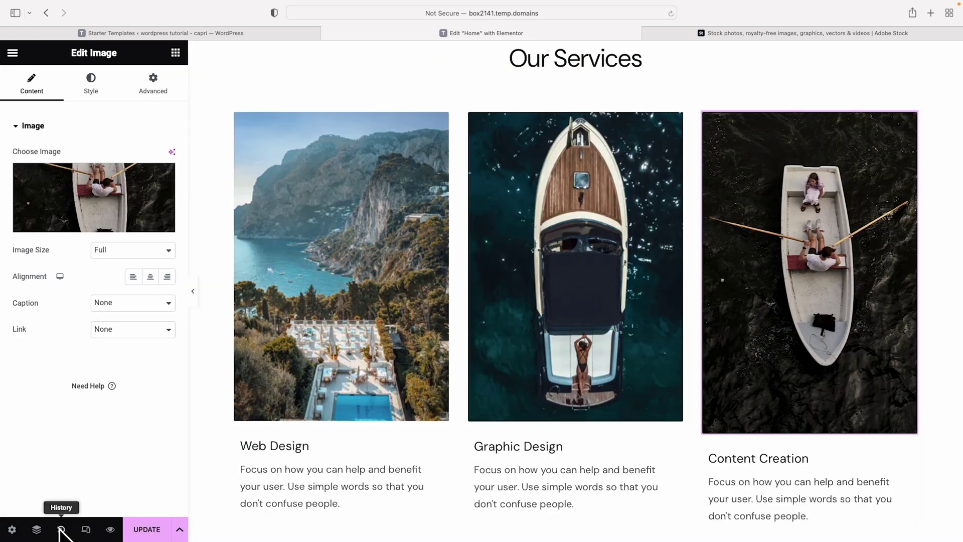
{"action": "left_click", "coordinate": [60, 530]}
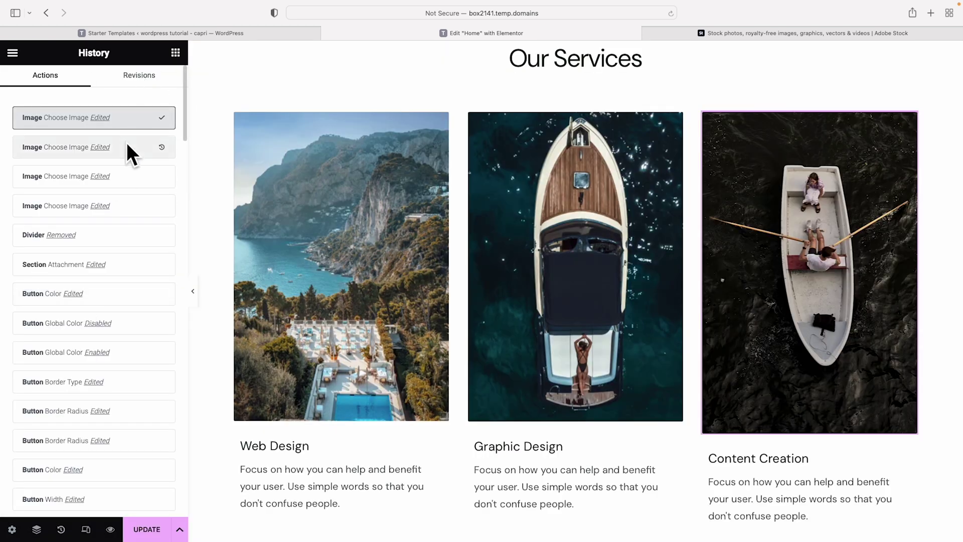
{"action": "left_click", "coordinate": [128, 147]}
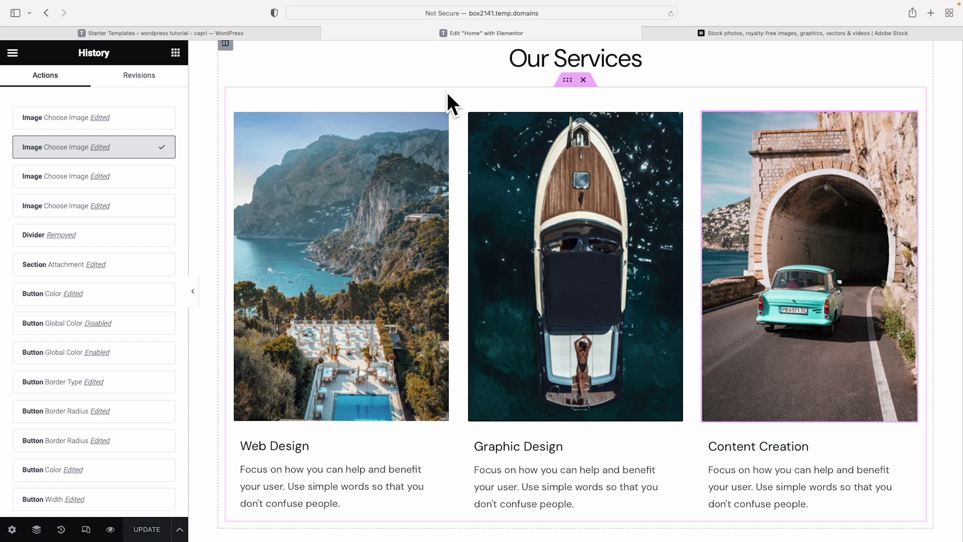
- Browse the Adobe Stock home page, return to the Elementor editor and review the hero and services sections of the Home page
{"action": "left_click", "coordinate": [735, 33]}
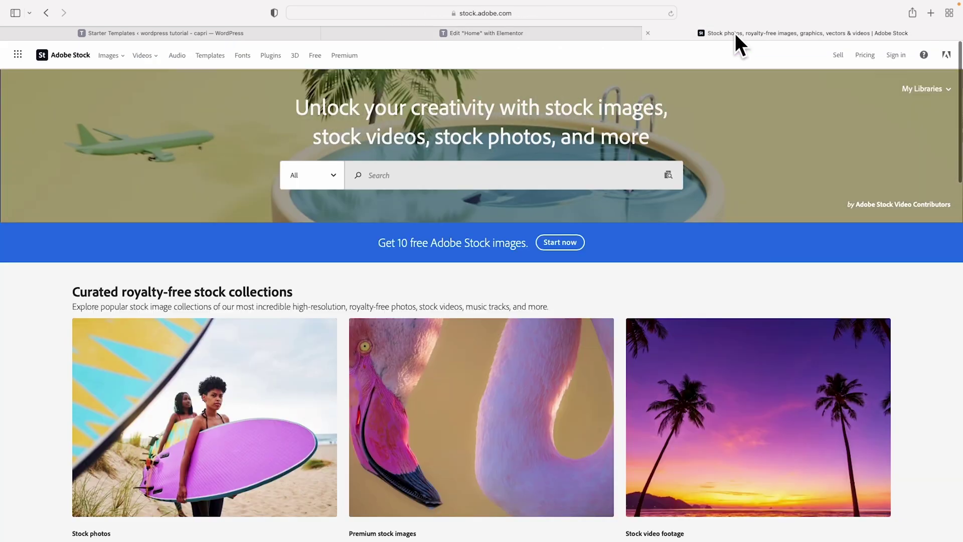
{"action": "scroll", "coordinate": [698, 155], "scroll_direction": "down", "scroll_amount": 15}
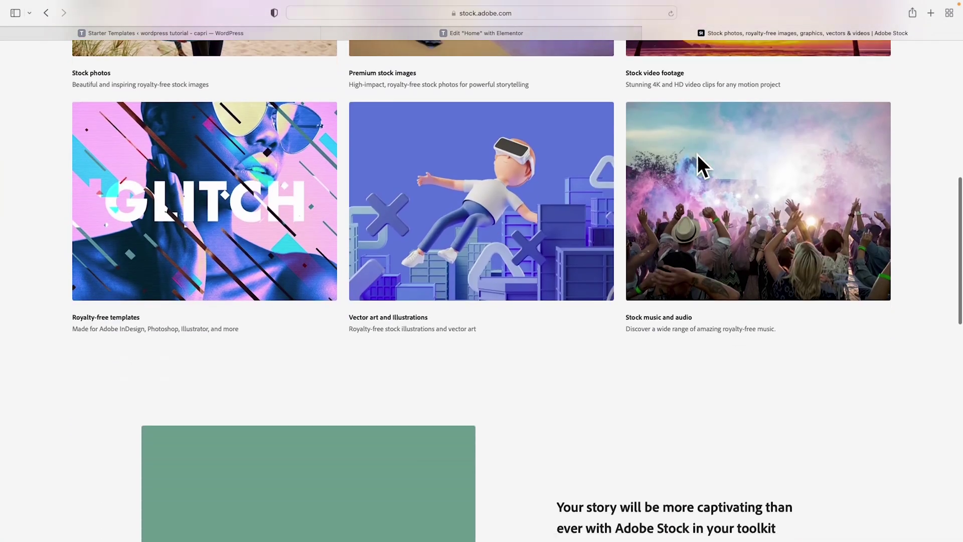
{"action": "scroll", "coordinate": [697, 154], "scroll_direction": "up", "scroll_amount": 20}
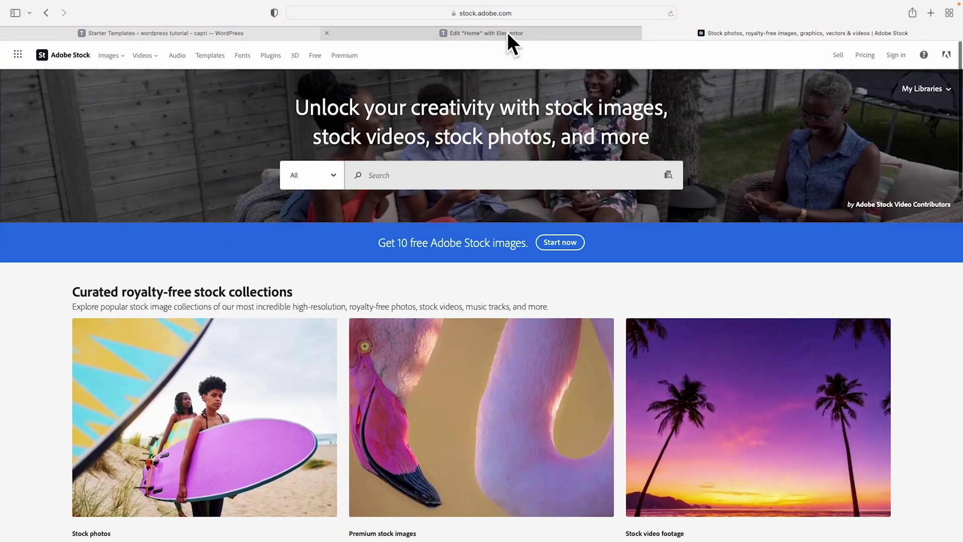
{"action": "left_click", "coordinate": [508, 32]}
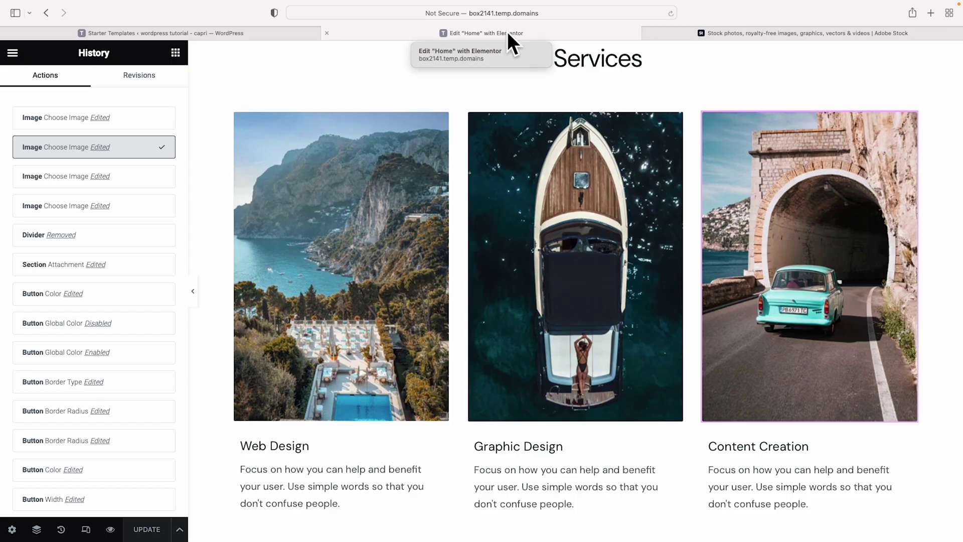
{"action": "scroll", "coordinate": [592, 150], "scroll_direction": "up", "scroll_amount": 10}
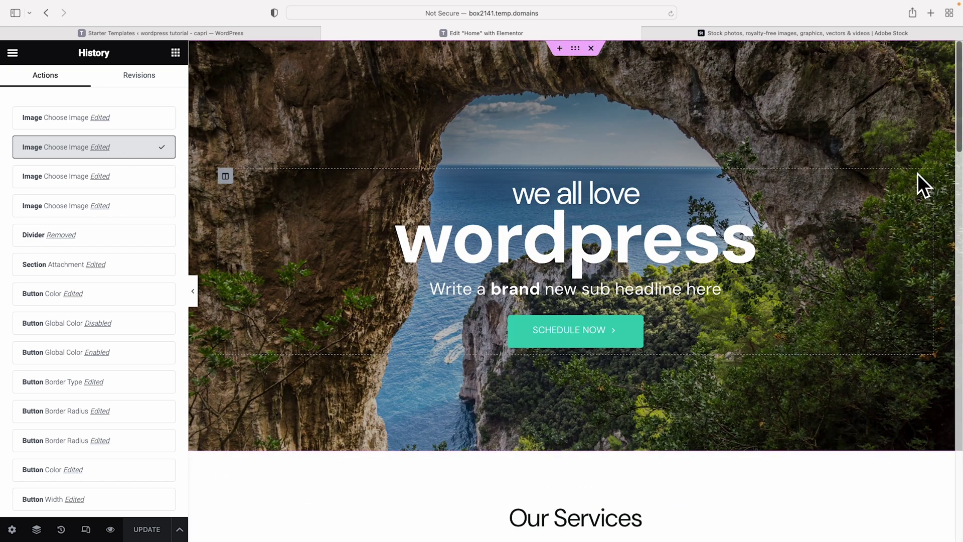
{"action": "scroll", "coordinate": [823, 183], "scroll_direction": "down", "scroll_amount": 5}
{"action": "scroll", "coordinate": [819, 172], "scroll_direction": "down", "scroll_amount": 5}
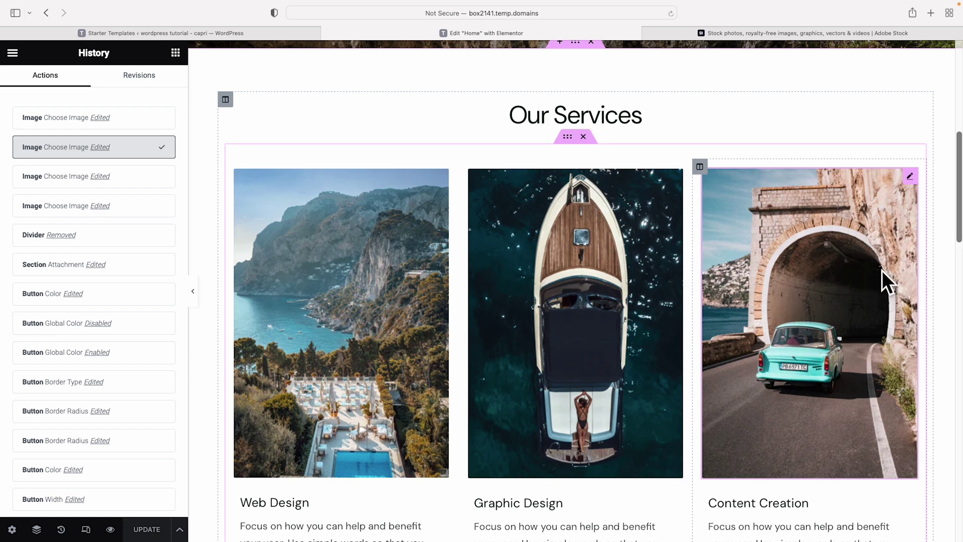
{"action": "scroll", "coordinate": [882, 270], "scroll_direction": "down", "scroll_amount": 1}
{"action": "left_click", "coordinate": [865, 271]}
{"action": "scroll", "coordinate": [865, 271], "scroll_direction": "down", "scroll_amount": 2}
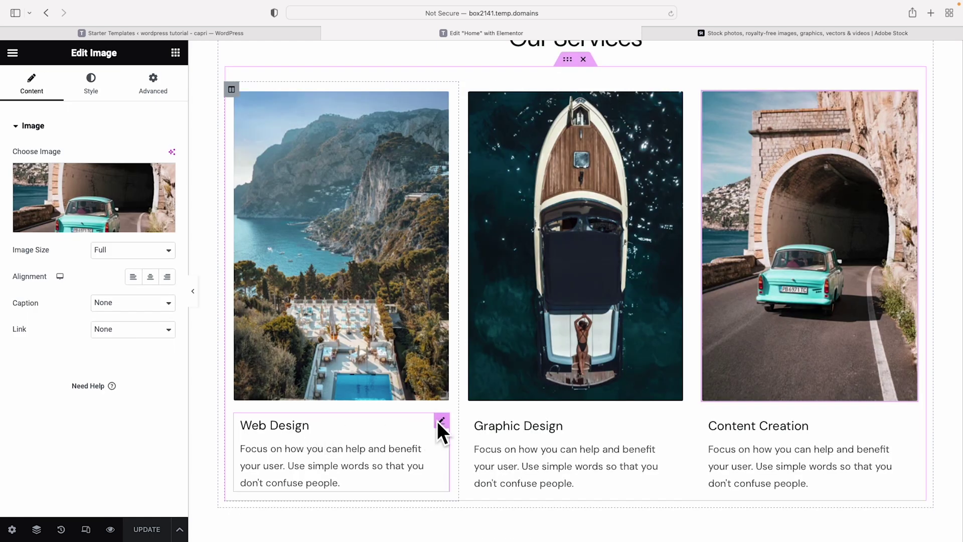
- Open the Web Design image box for editing and examine its title and description text
{"action": "left_click", "coordinate": [440, 421]}
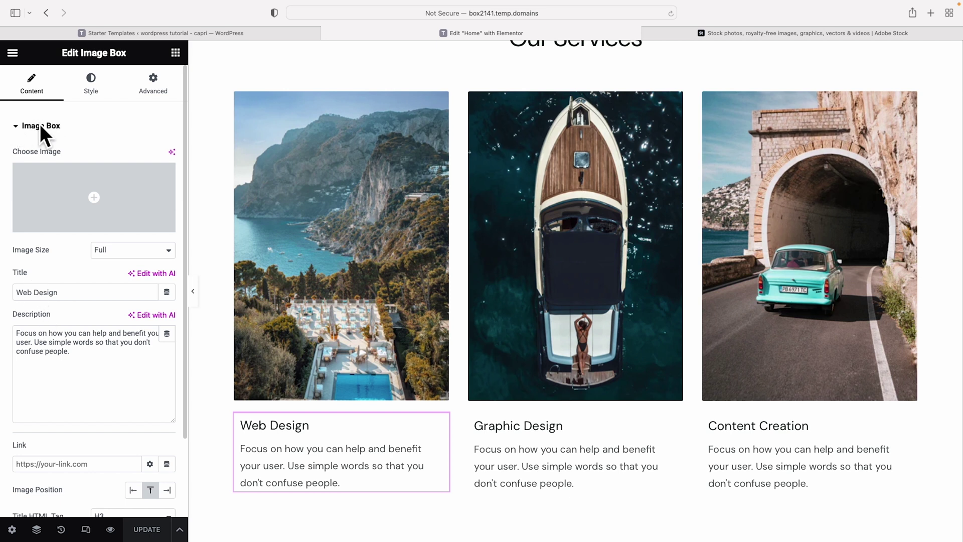
{"action": "left_click", "coordinate": [280, 427]}
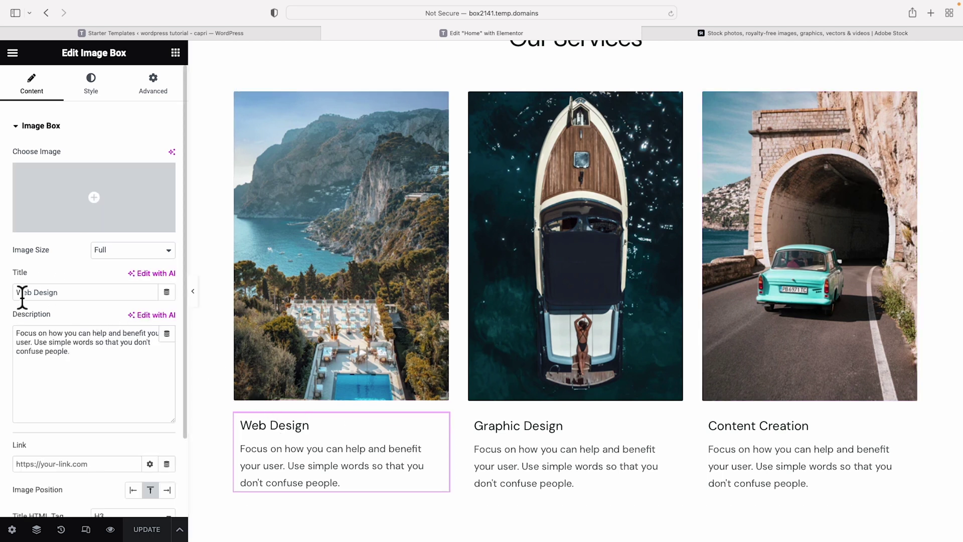
{"action": "left_click_drag", "start_coordinate": [22, 295], "coordinate": [72, 296]}
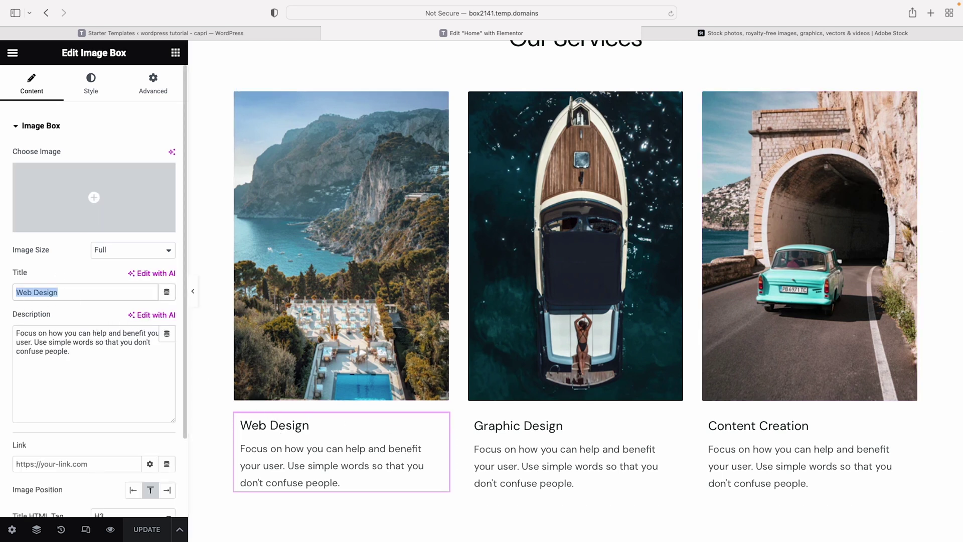
{"action": "triple_click", "coordinate": [22, 344]}
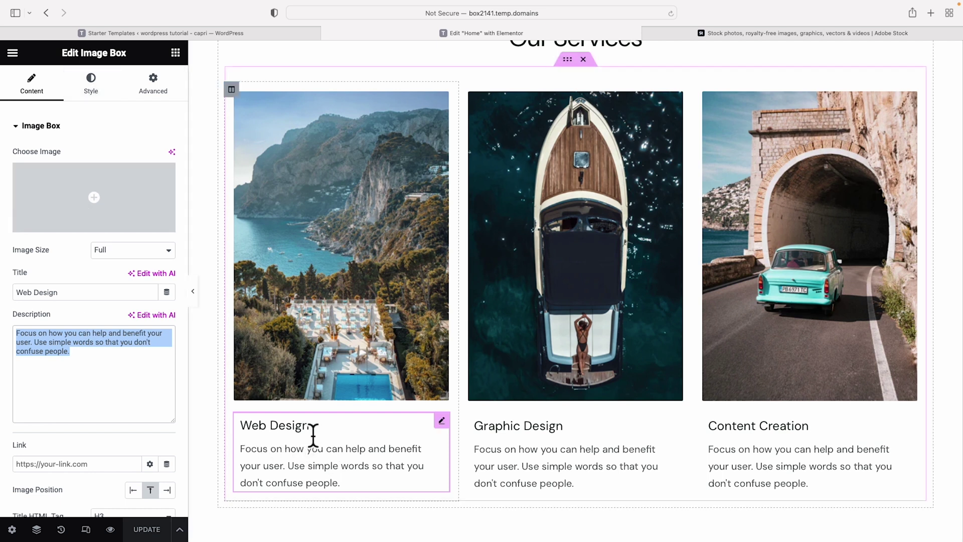
- Set the Web Design image box's title typography to Bold weight and a size of 23 px
{"action": "left_click", "coordinate": [92, 84]}
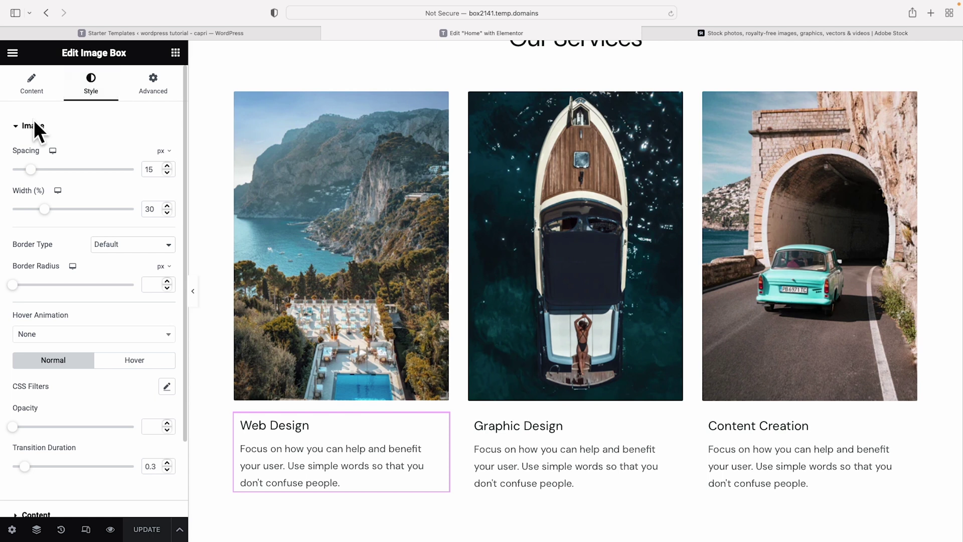
{"action": "left_click", "coordinate": [15, 126]}
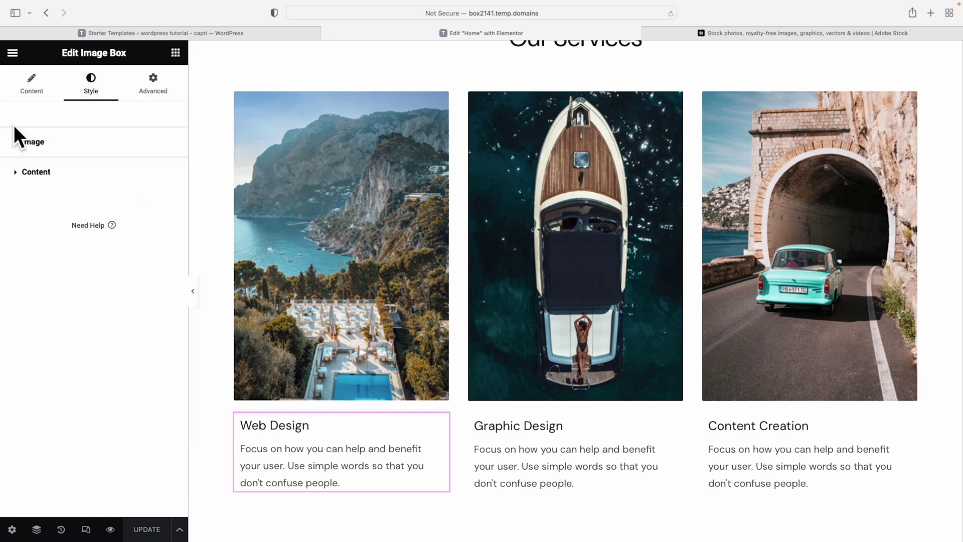
{"action": "left_click", "coordinate": [35, 172]}
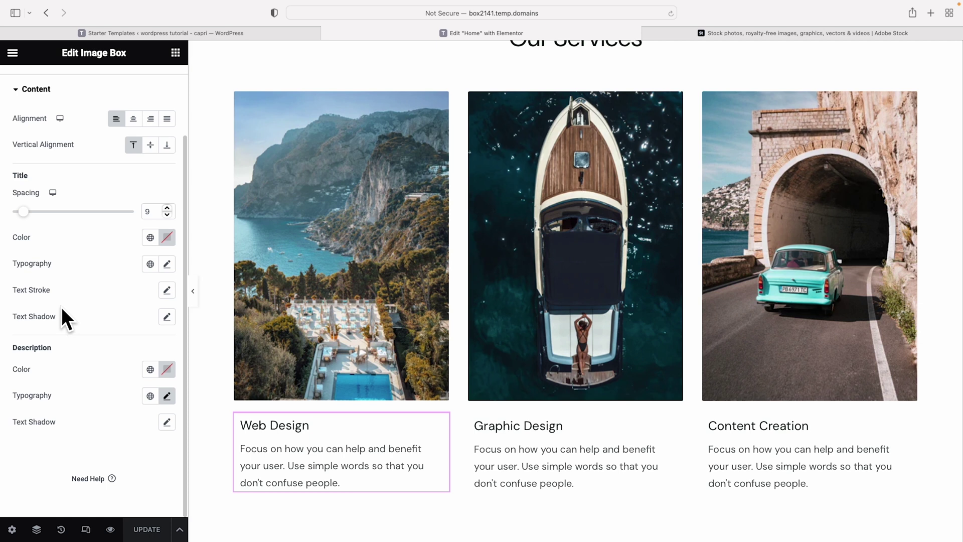
{"action": "left_click", "coordinate": [167, 264]}
{"action": "left_click", "coordinate": [157, 385]}
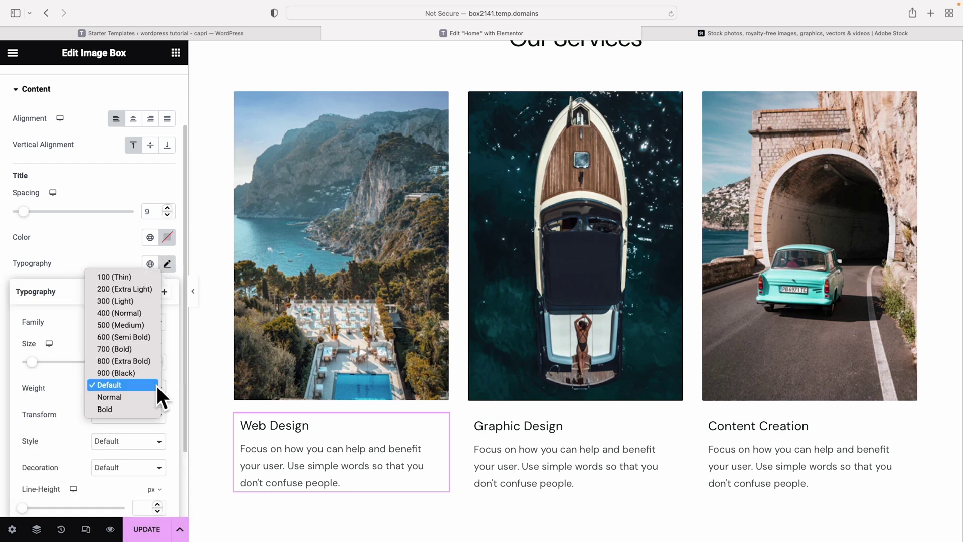
{"action": "left_click", "coordinate": [141, 409]}
{"action": "left_click", "coordinate": [157, 359]}
{"action": "left_click", "coordinate": [157, 359]}
{"action": "left_click", "coordinate": [157, 359]}
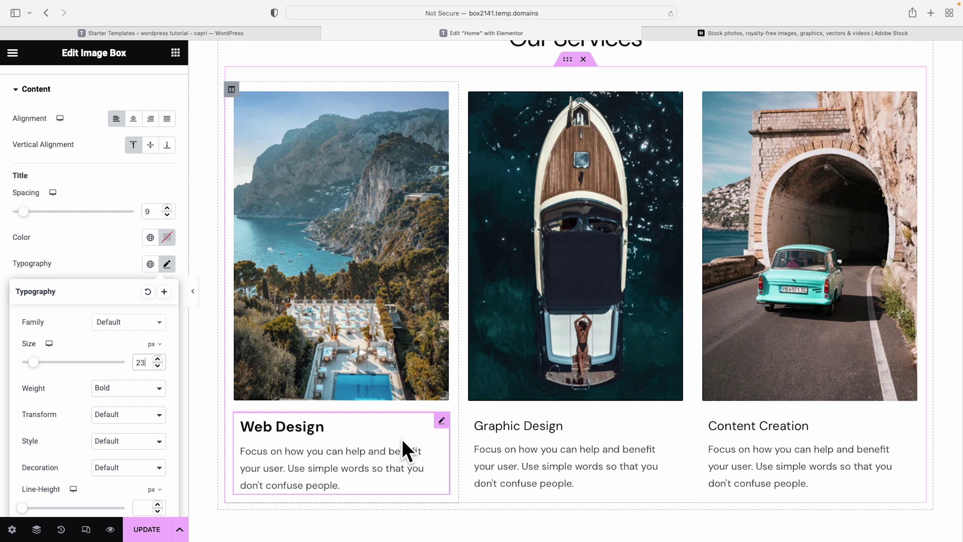
- Copy the Web Design image box's style to the Graphic Design and Content Creation image boxes
{"action": "right_click", "coordinate": [441, 420]}
{"action": "left_click", "coordinate": [468, 335]}
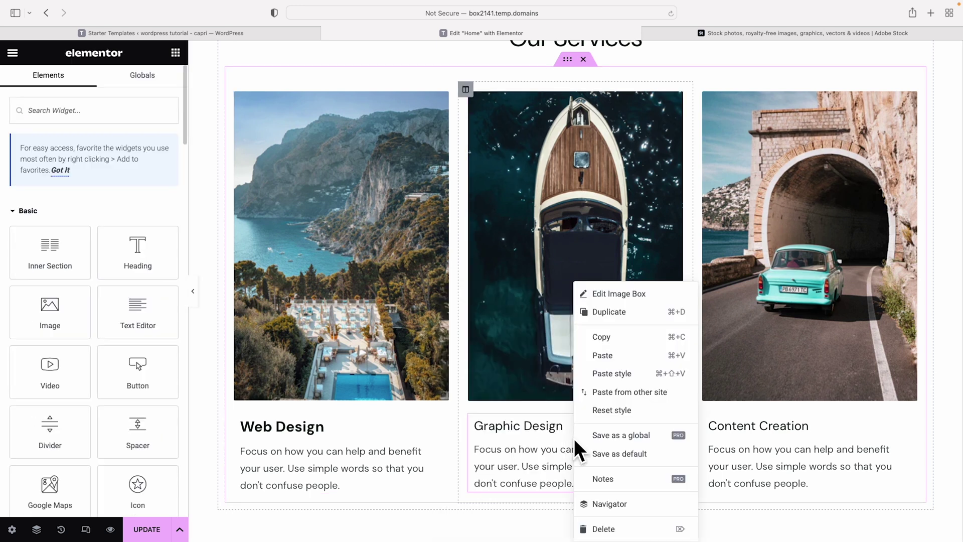
{"action": "left_click", "coordinate": [606, 374]}
{"action": "right_click", "coordinate": [770, 437]}
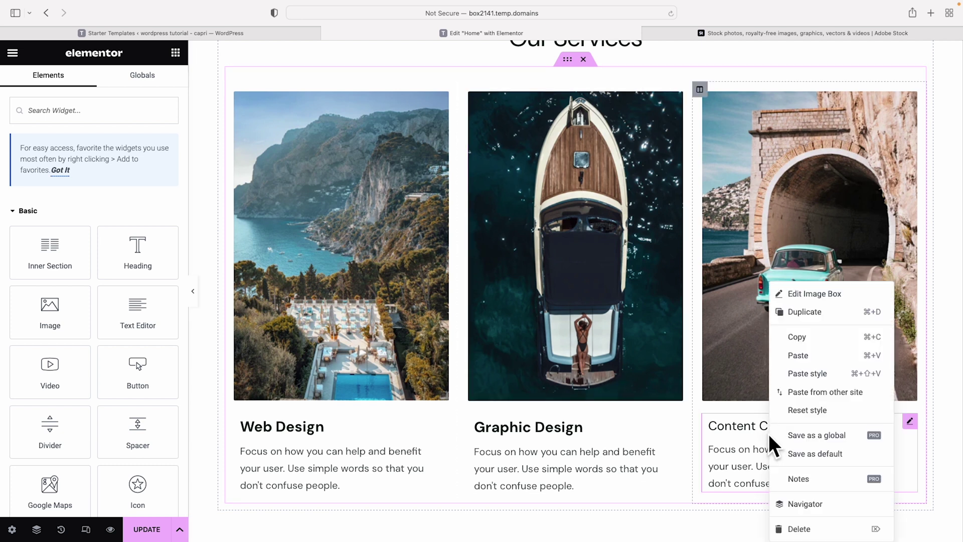
{"action": "left_click", "coordinate": [806, 372]}
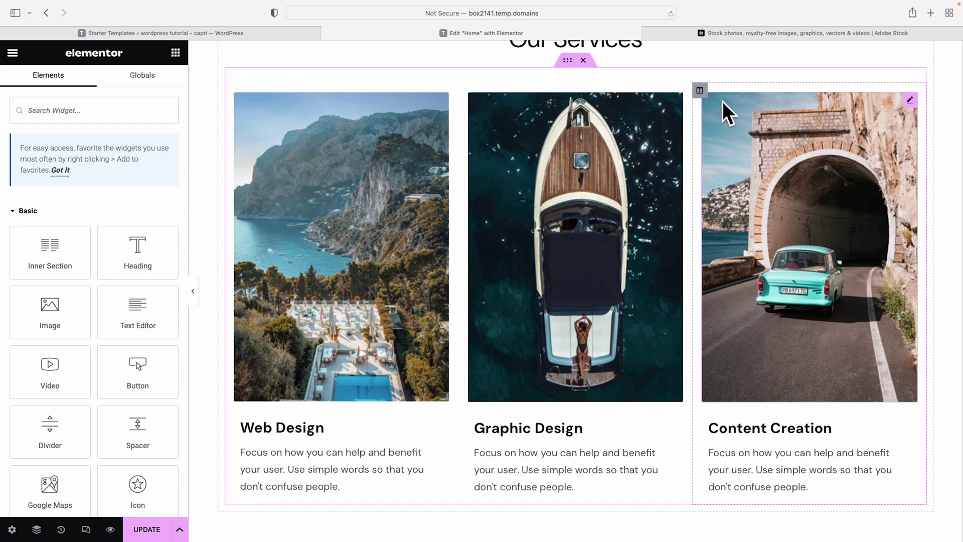
- Reorder the service columns to Content Creation, Web Design, Graphic Design
{"action": "scroll", "coordinate": [577, 95], "scroll_direction": "up", "scroll_amount": 1}
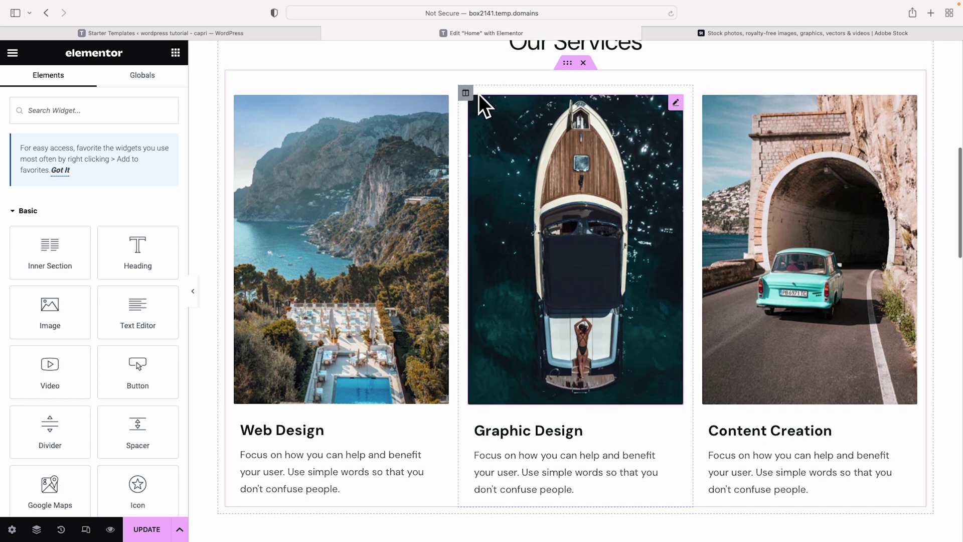
{"action": "left_click_drag", "start_coordinate": [464, 91], "coordinate": [770, 107]}
{"action": "left_click_drag", "start_coordinate": [466, 91], "coordinate": [262, 120]}
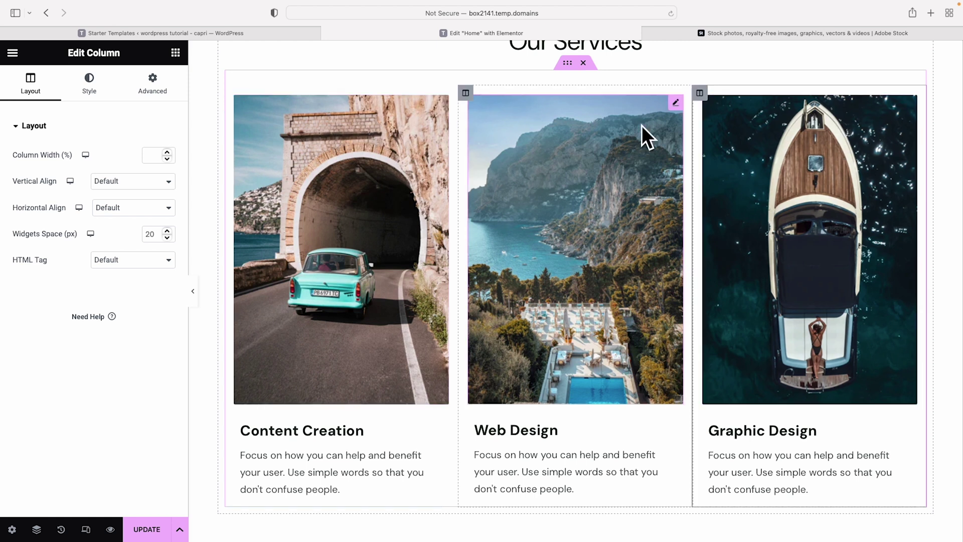
- Delete the Graphic Design column and undo the deletion
{"action": "right_click", "coordinate": [700, 92]}
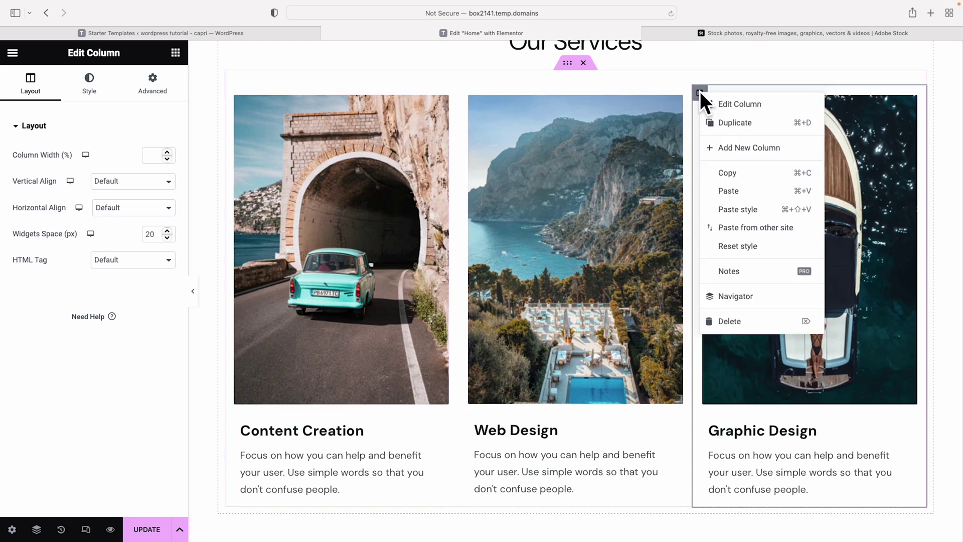
{"action": "left_click", "coordinate": [743, 321]}
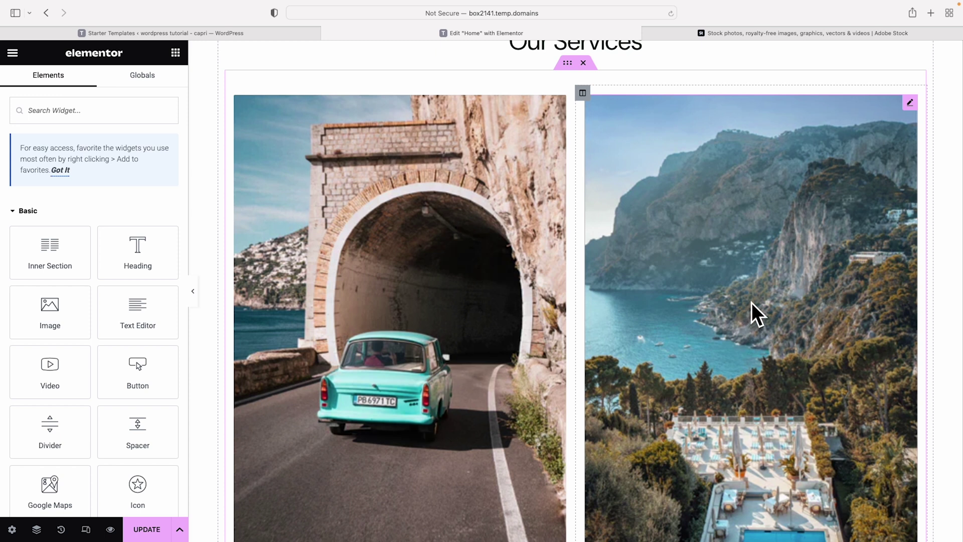
{"action": "key", "text": "super+z"}
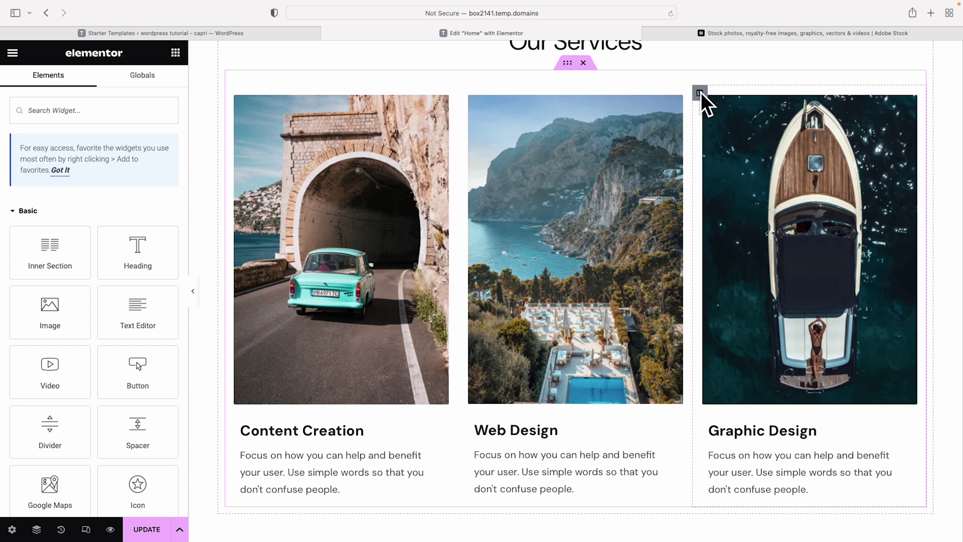
- Add an empty column after the Graphic Design column and delete it again
{"action": "right_click", "coordinate": [701, 92]}
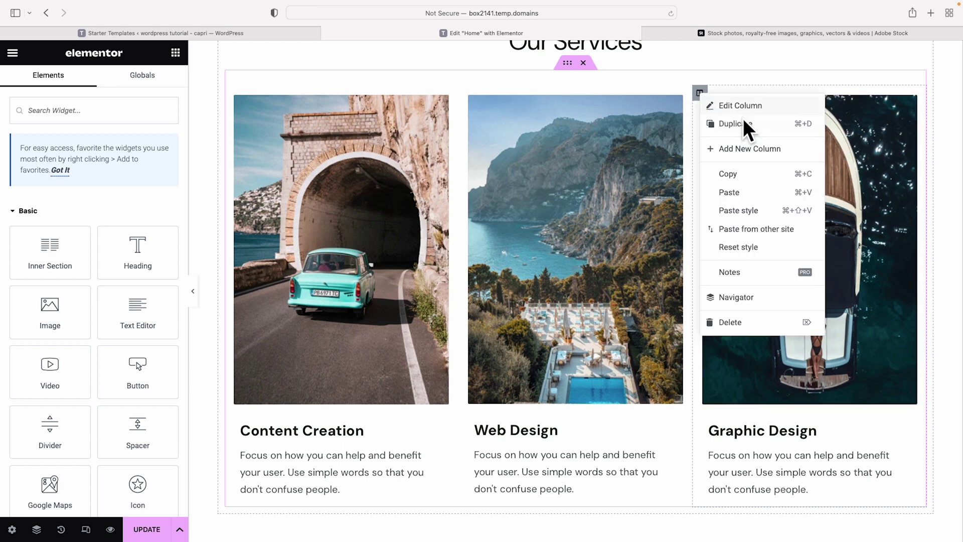
{"action": "left_click", "coordinate": [735, 148]}
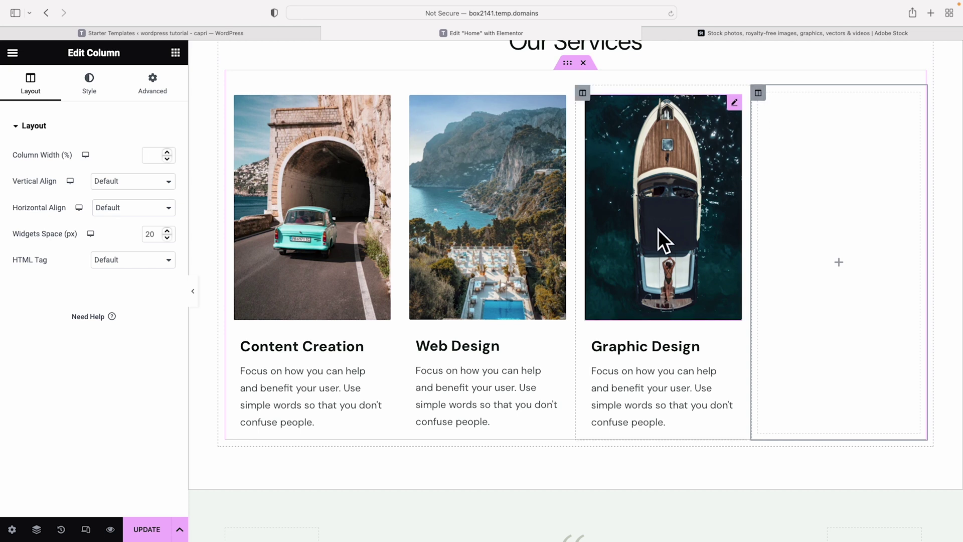
{"action": "right_click", "coordinate": [760, 93]}
{"action": "left_click", "coordinate": [798, 321]}
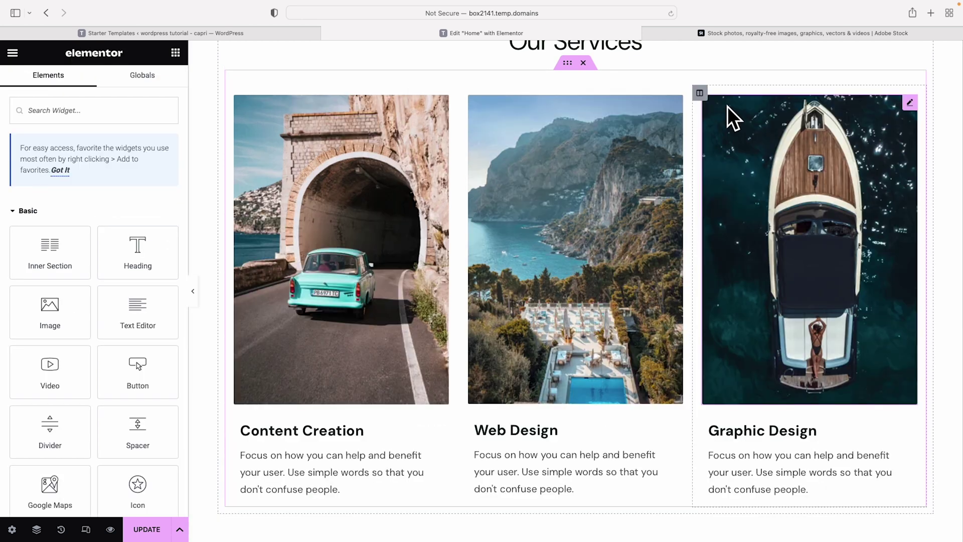
- Duplicate the Graphic Design column, select the copy's image and delete the duplicate column
{"action": "right_click", "coordinate": [701, 94]}
{"action": "left_click", "coordinate": [730, 125]}
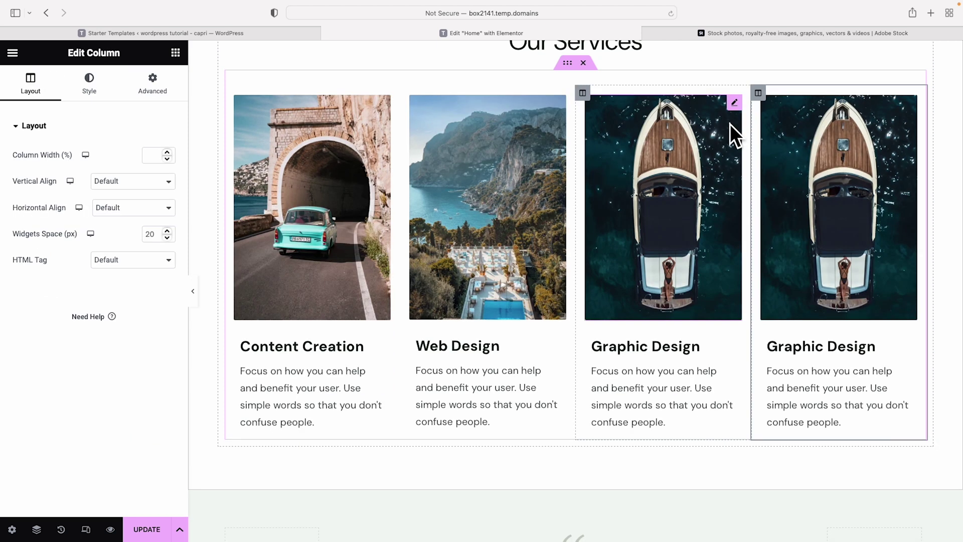
{"action": "left_click", "coordinate": [829, 182]}
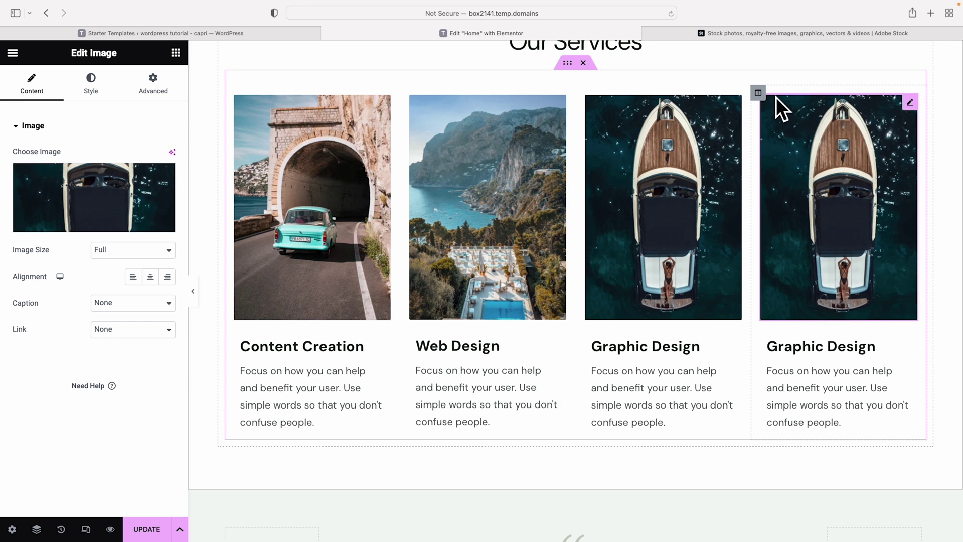
{"action": "right_click", "coordinate": [760, 91]}
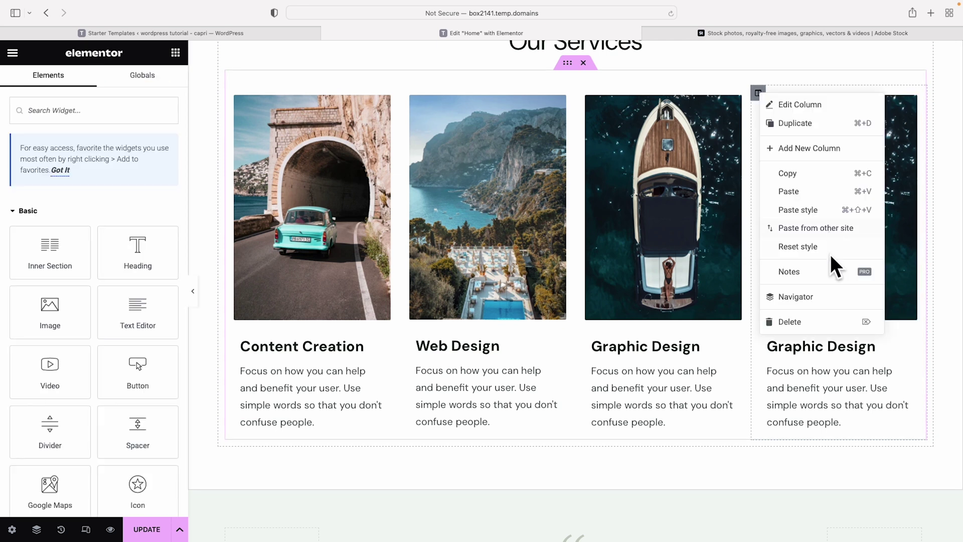
{"action": "left_click", "coordinate": [822, 317]}
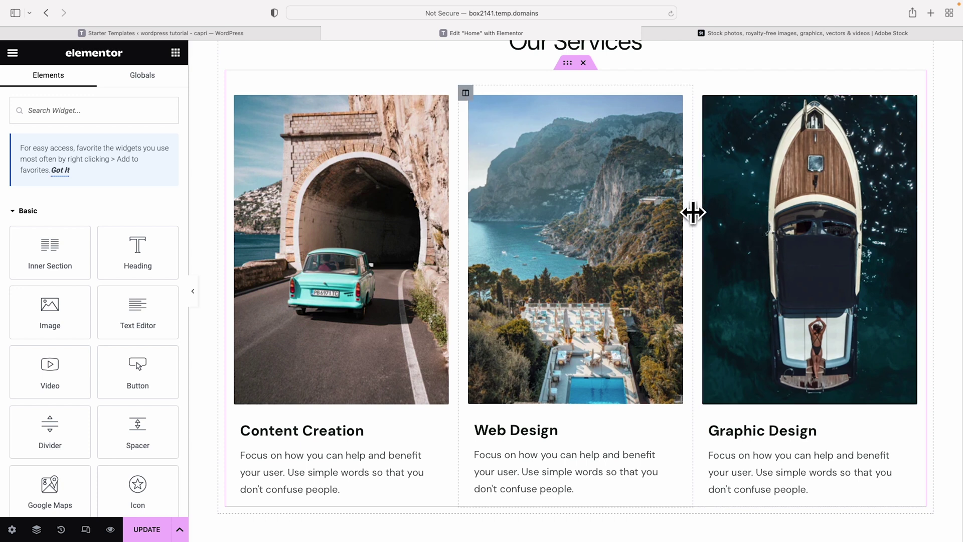
- Widen the Web Design column at the expense of the Graphic Design column and undo the resize
{"action": "left_click_drag", "start_coordinate": [693, 217], "coordinate": [730, 217]}
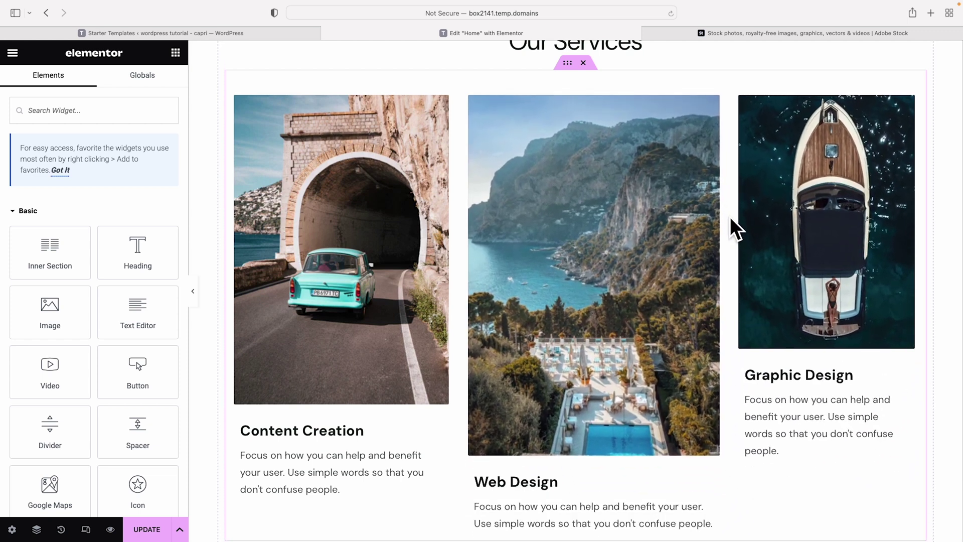
{"action": "scroll", "coordinate": [780, 218], "scroll_direction": "down", "scroll_amount": 2}
{"action": "scroll", "coordinate": [779, 219], "scroll_direction": "up", "scroll_amount": 1}
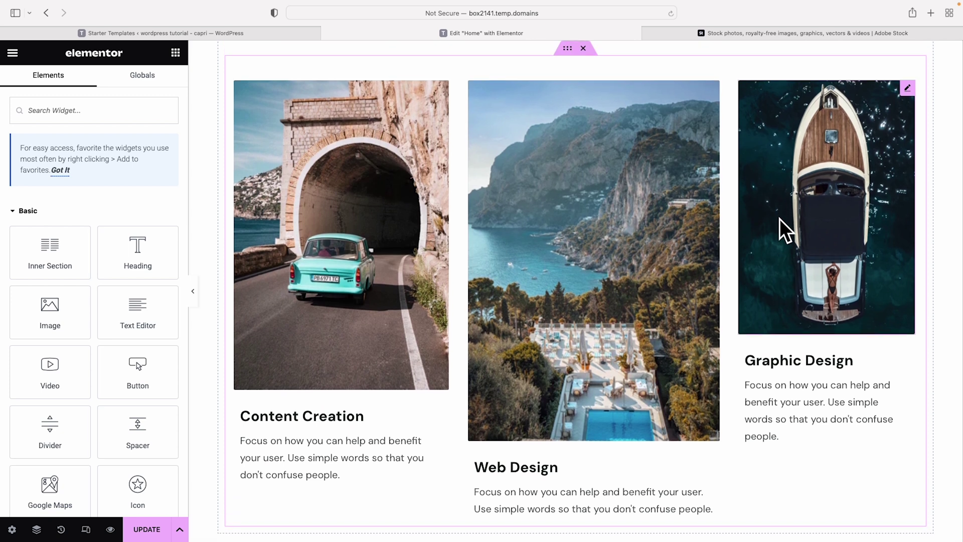
{"action": "key", "text": "super+z"}
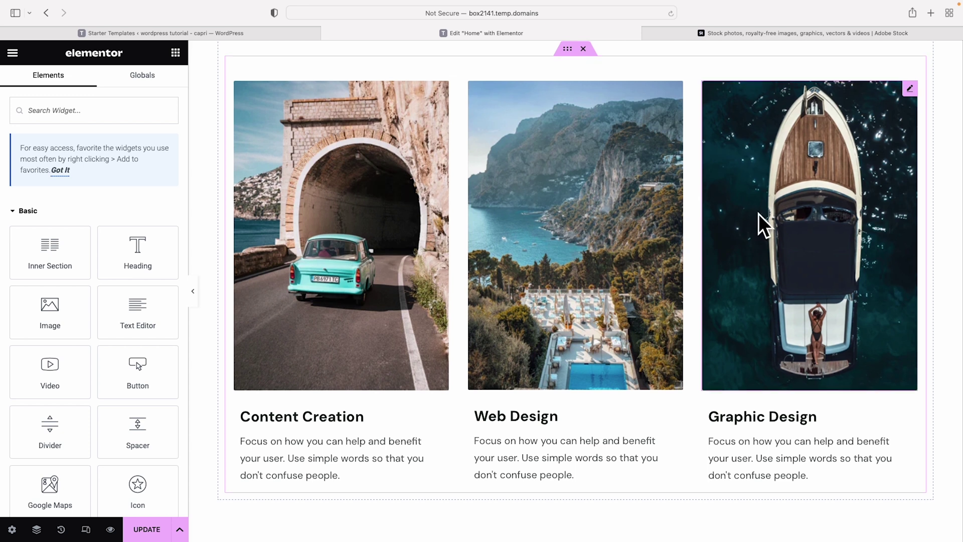
{"action": "scroll", "coordinate": [759, 213], "scroll_direction": "down", "scroll_amount": 5}
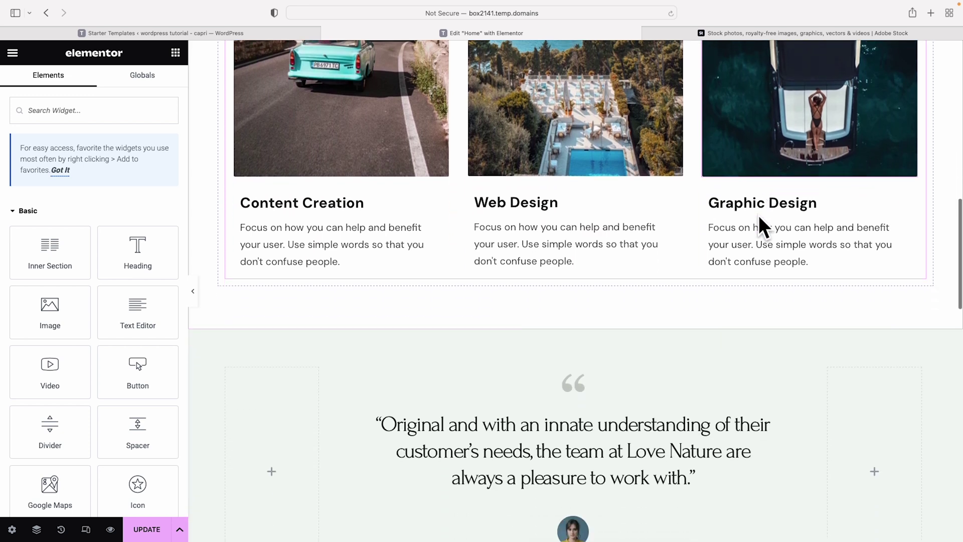
- Move the testimonial quote section above the Our Services section
{"action": "scroll", "coordinate": [759, 215], "scroll_direction": "down", "scroll_amount": 2}
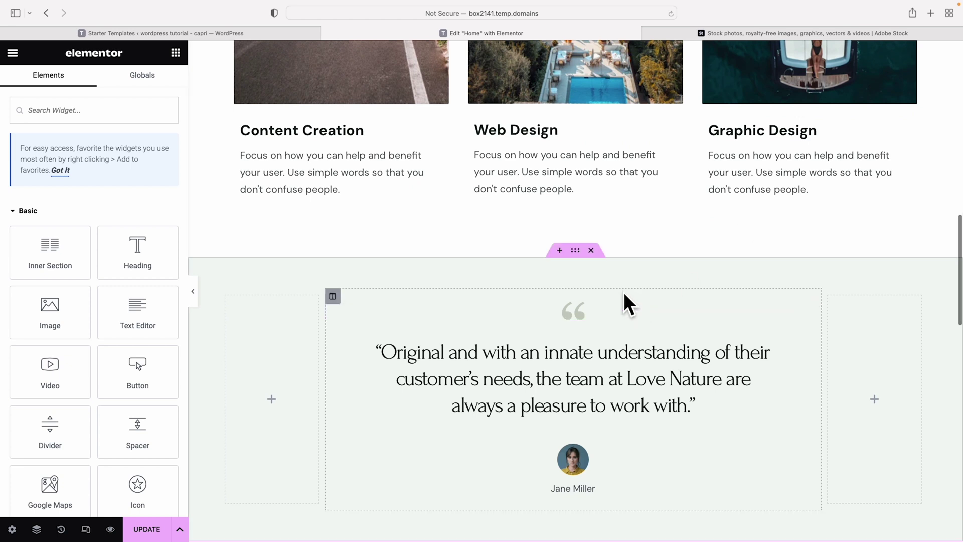
{"action": "scroll", "coordinate": [624, 292], "scroll_direction": "down", "scroll_amount": 1}
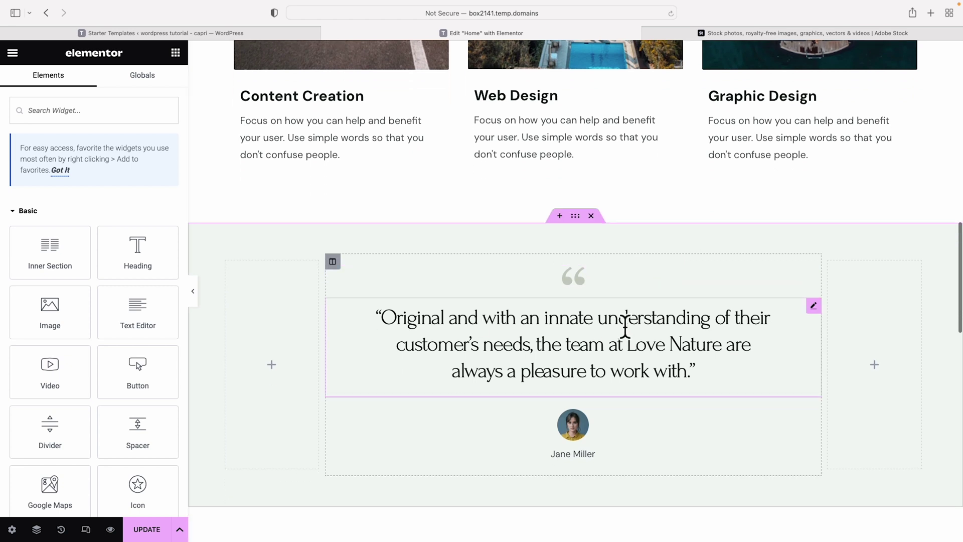
{"action": "scroll", "coordinate": [626, 336], "scroll_direction": "up", "scroll_amount": 1}
{"action": "scroll", "coordinate": [626, 336], "scroll_direction": "up", "scroll_amount": 10}
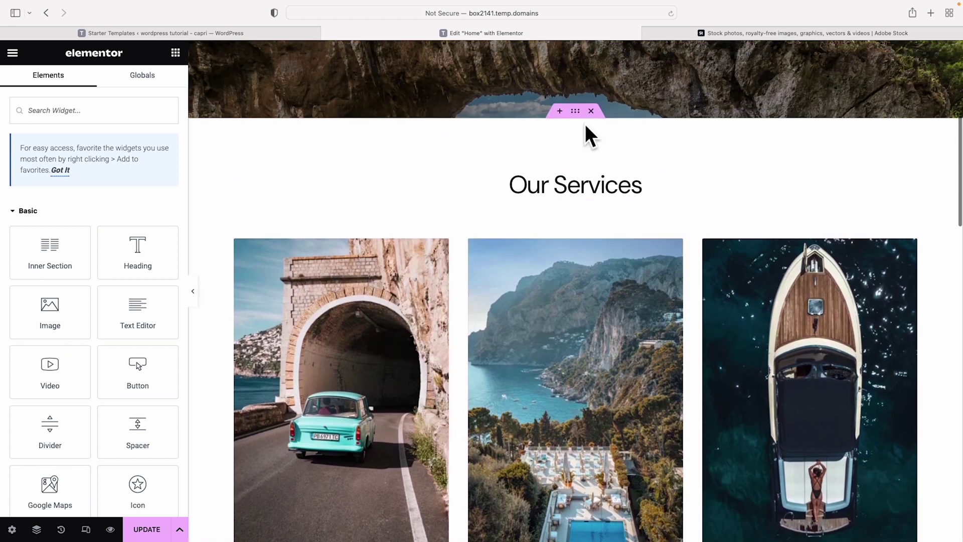
{"action": "scroll", "coordinate": [636, 251], "scroll_direction": "down", "scroll_amount": 9}
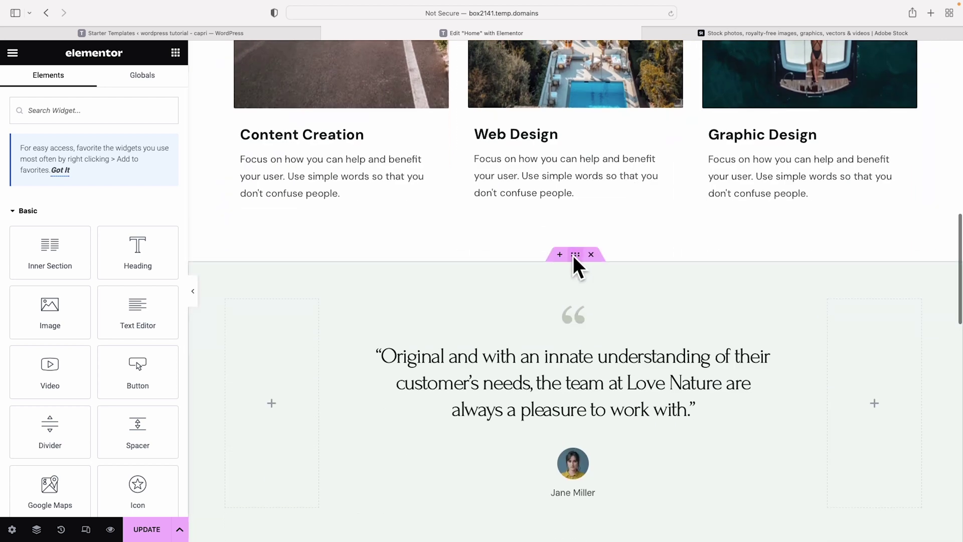
{"action": "scroll", "coordinate": [577, 258], "scroll_direction": "down", "scroll_amount": 1}
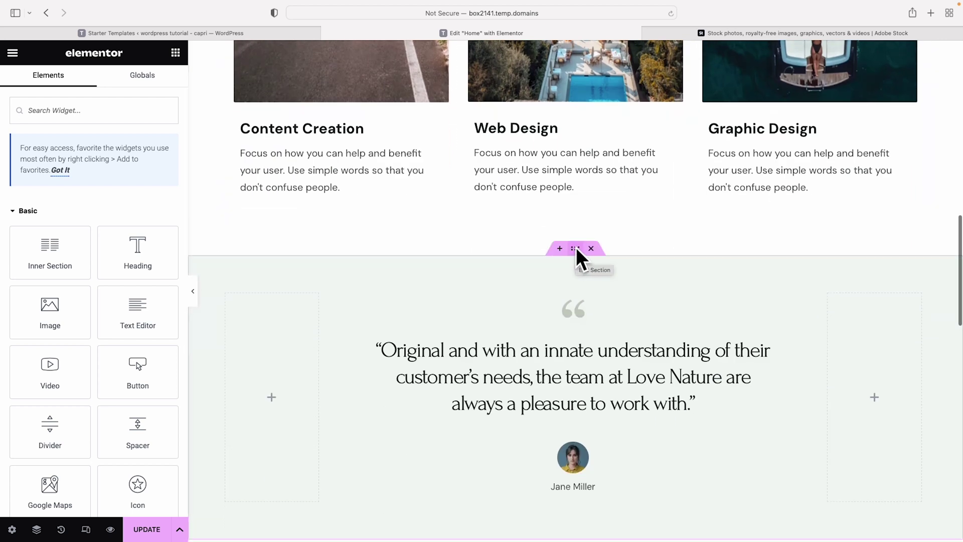
{"action": "left_click_drag", "start_coordinate": [575, 247], "coordinate": [574, 89]}
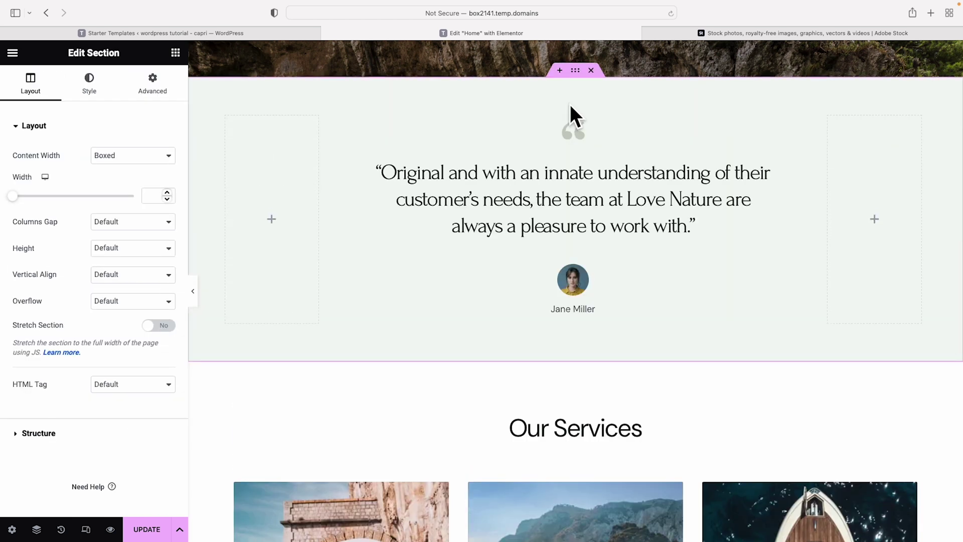
- Delete the testimonial quote section, and undo both its deletion and its move above Our Services
{"action": "left_click", "coordinate": [591, 70]}
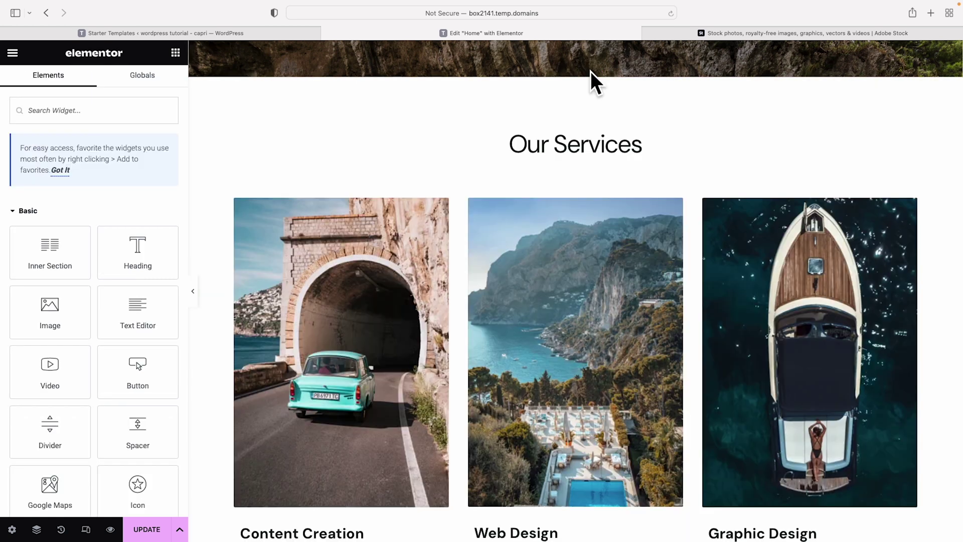
{"action": "key", "text": "super+z"}
{"action": "key", "text": "super+shift+z"}
- Look over the Home page layout from the hero through the services columns to the testimonial section
{"action": "scroll", "coordinate": [610, 107], "scroll_direction": "down", "scroll_amount": 8}
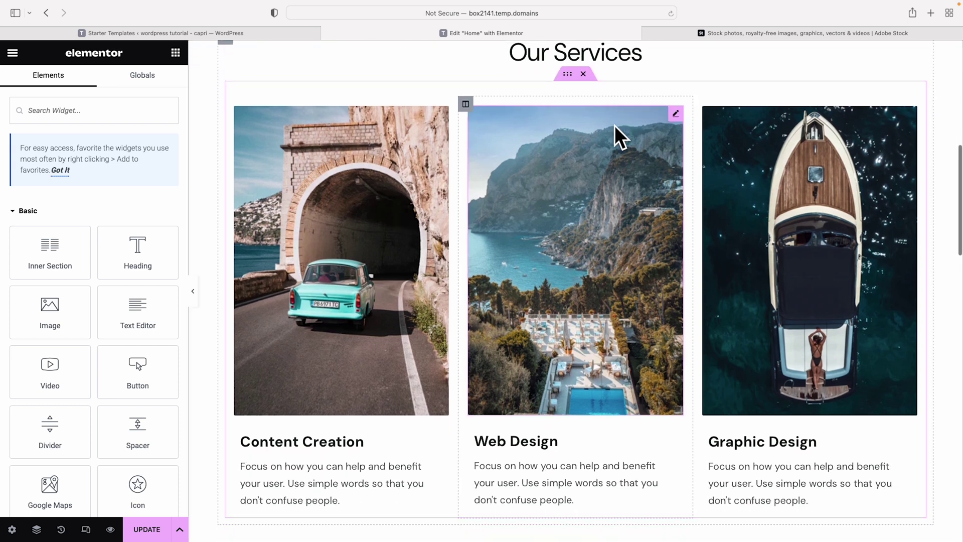
{"action": "scroll", "coordinate": [615, 126], "scroll_direction": "down", "scroll_amount": 1}
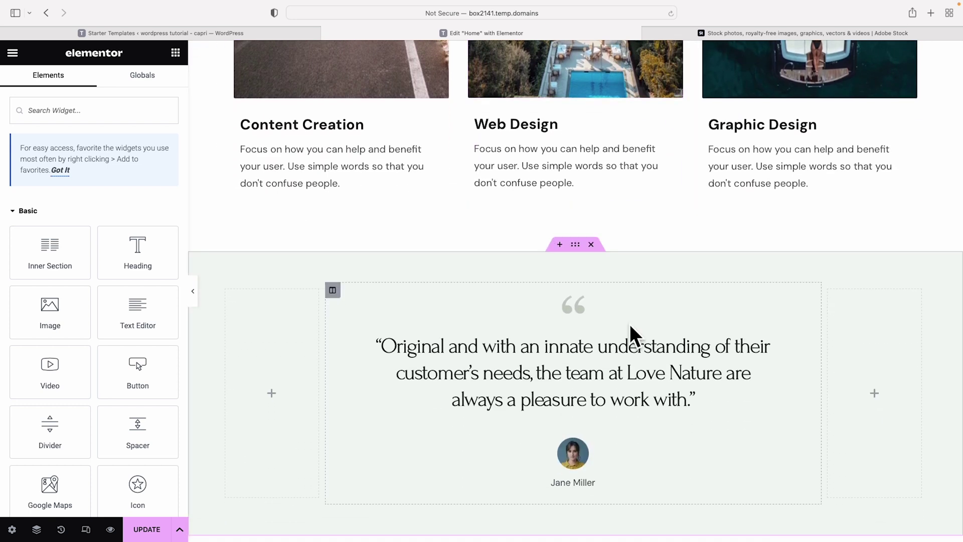
{"action": "scroll", "coordinate": [630, 324], "scroll_direction": "up", "scroll_amount": 15}
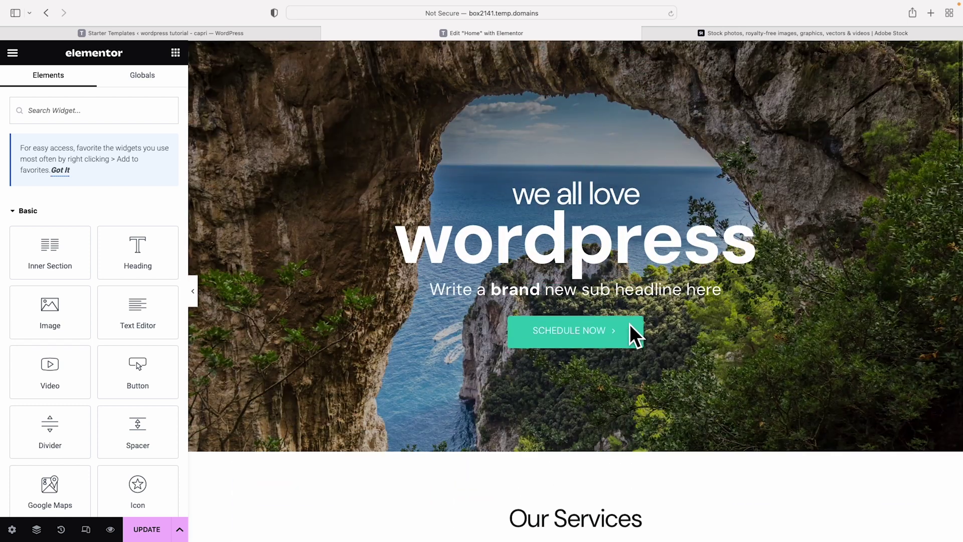
{"action": "scroll", "coordinate": [630, 324], "scroll_direction": "down", "scroll_amount": 4}
{"action": "scroll", "coordinate": [630, 324], "scroll_direction": "down", "scroll_amount": 2}
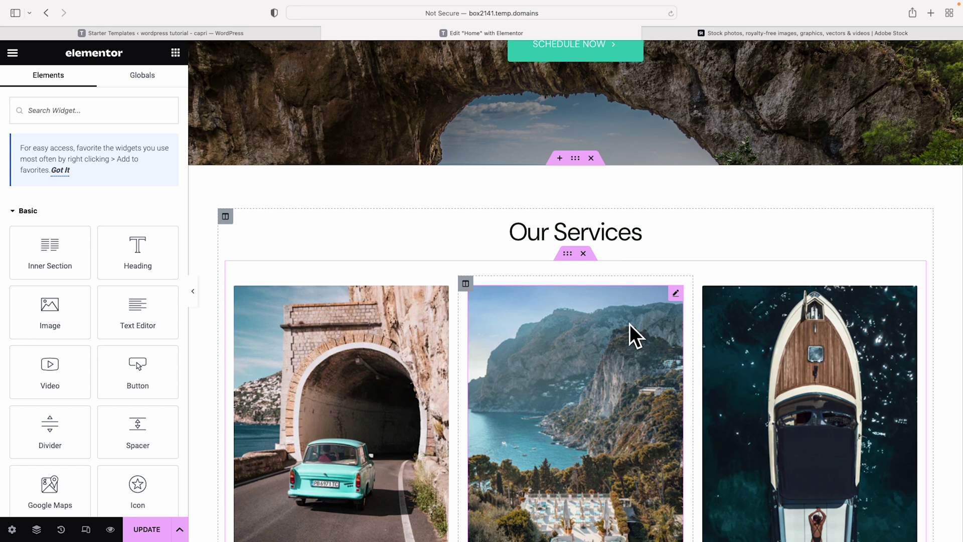
{"action": "scroll", "coordinate": [630, 324], "scroll_direction": "down", "scroll_amount": 5}
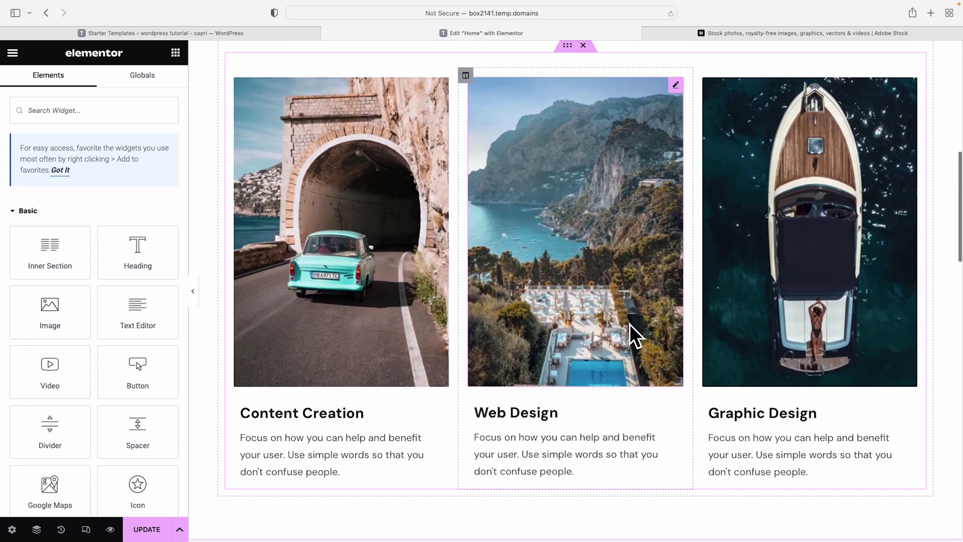
{"action": "scroll", "coordinate": [631, 324], "scroll_direction": "down", "scroll_amount": 3}
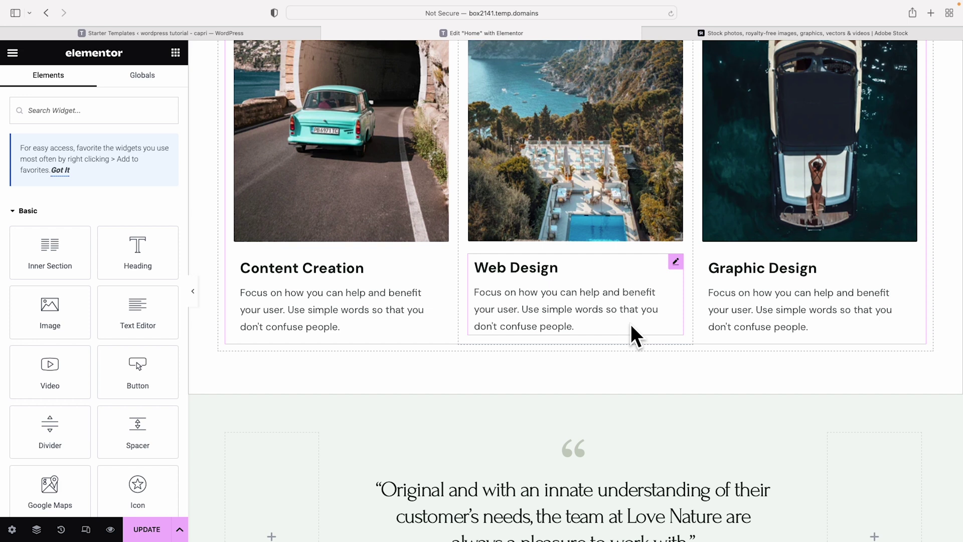
{"action": "scroll", "coordinate": [631, 325], "scroll_direction": "down", "scroll_amount": 1}
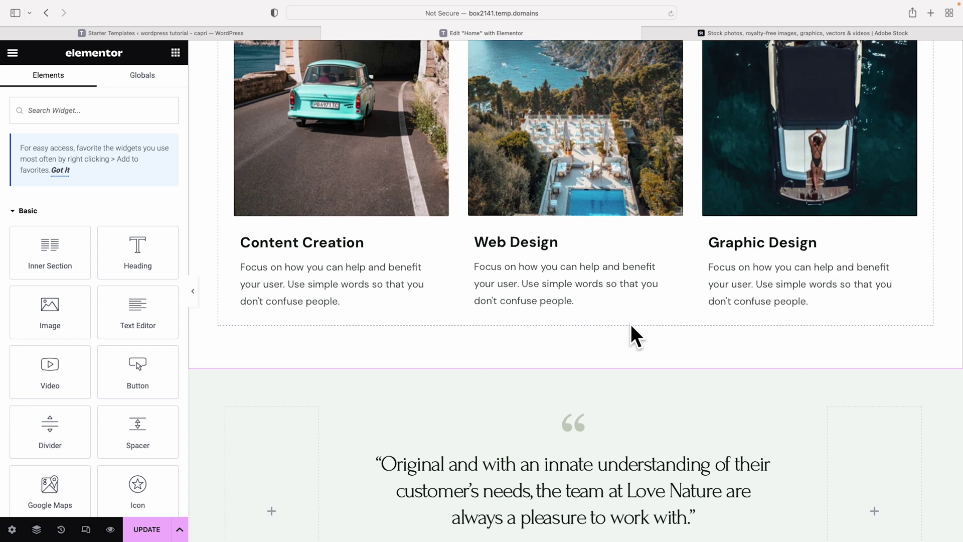
- Add an empty section between the services and testimonial sections and open the Starter Templates block library for it
{"action": "scroll", "coordinate": [630, 324], "scroll_direction": "down", "scroll_amount": 1}
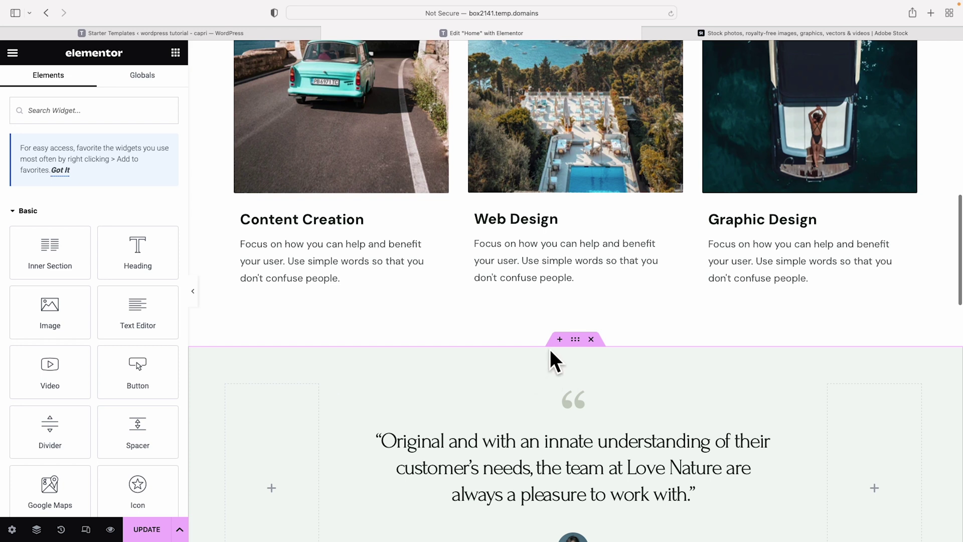
{"action": "left_click", "coordinate": [559, 339]}
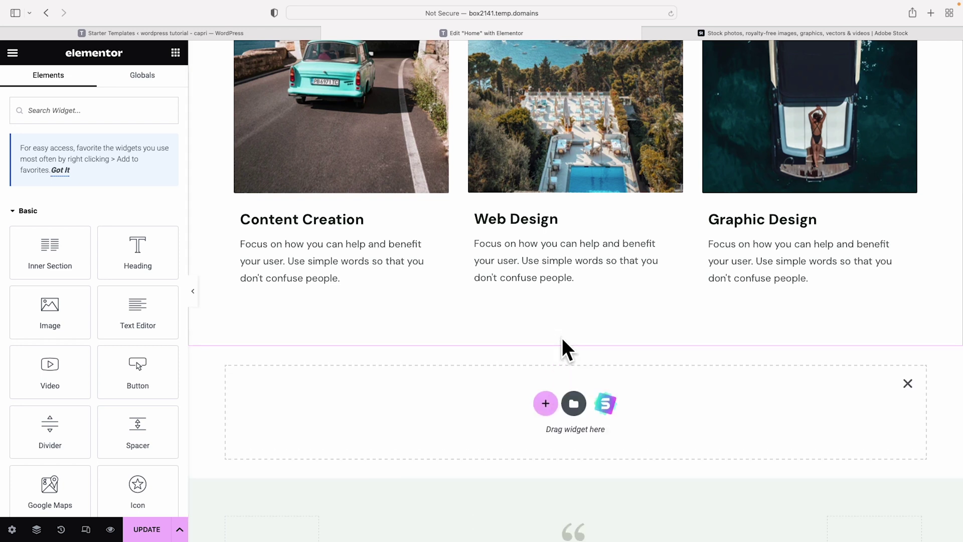
{"action": "left_click", "coordinate": [606, 403]}
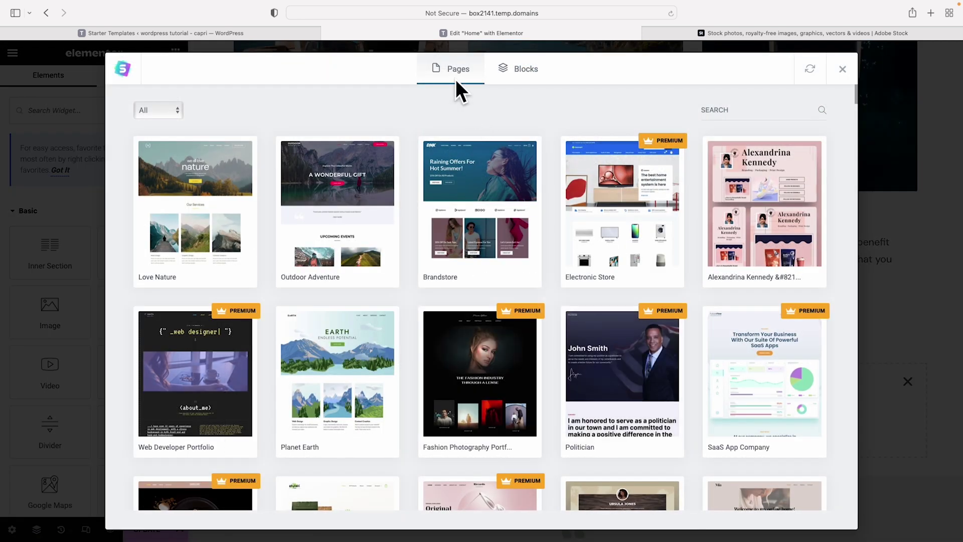
{"action": "left_click", "coordinate": [528, 67]}
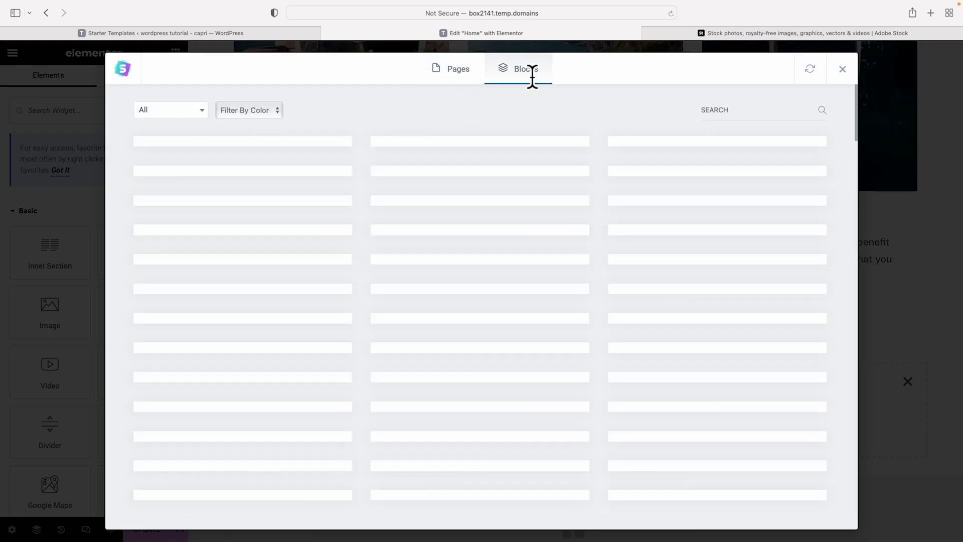
- Browse the available block designs across all categories in the template library
{"action": "scroll", "coordinate": [598, 152], "scroll_direction": "down", "scroll_amount": 2}
{"action": "scroll", "coordinate": [598, 151], "scroll_direction": "down", "scroll_amount": 10}
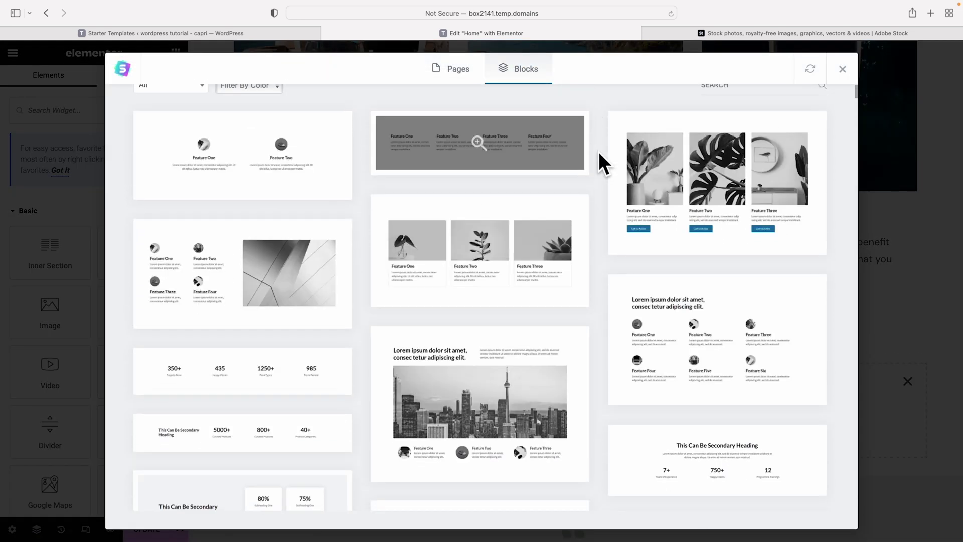
{"action": "scroll", "coordinate": [598, 152], "scroll_direction": "down", "scroll_amount": 12}
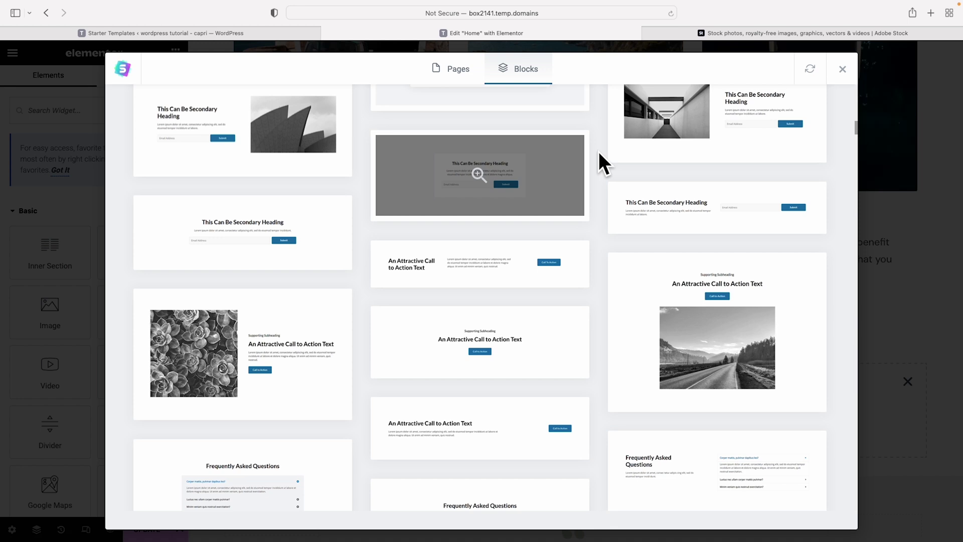
{"action": "scroll", "coordinate": [604, 168], "scroll_direction": "down", "scroll_amount": 5}
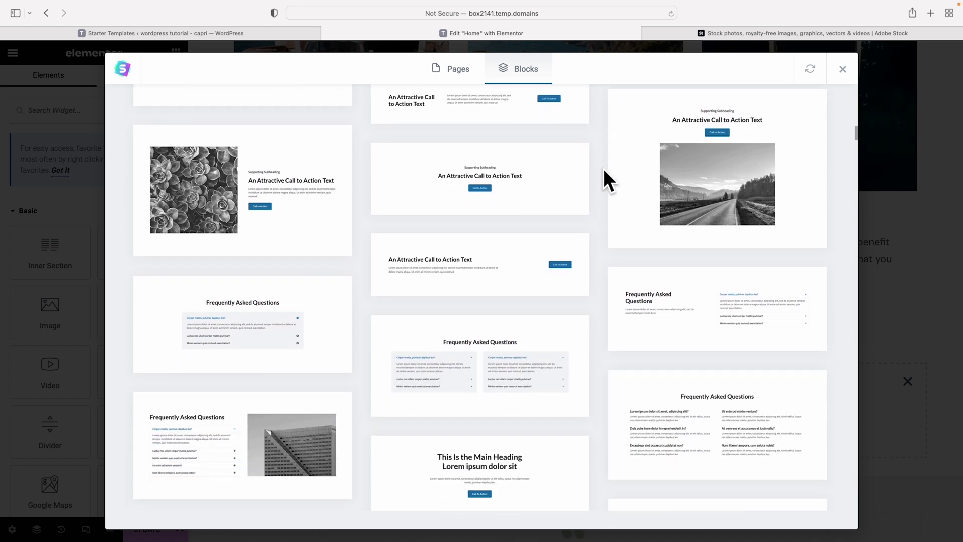
{"action": "scroll", "coordinate": [603, 169], "scroll_direction": "down", "scroll_amount": 10}
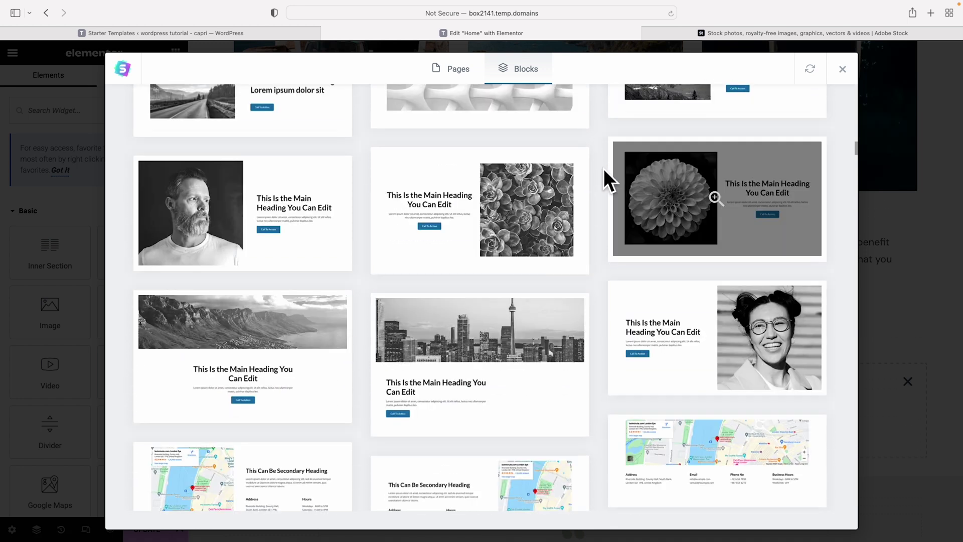
{"action": "scroll", "coordinate": [603, 169], "scroll_direction": "down", "scroll_amount": 10}
{"action": "scroll", "coordinate": [604, 168], "scroll_direction": "down", "scroll_amount": 15}
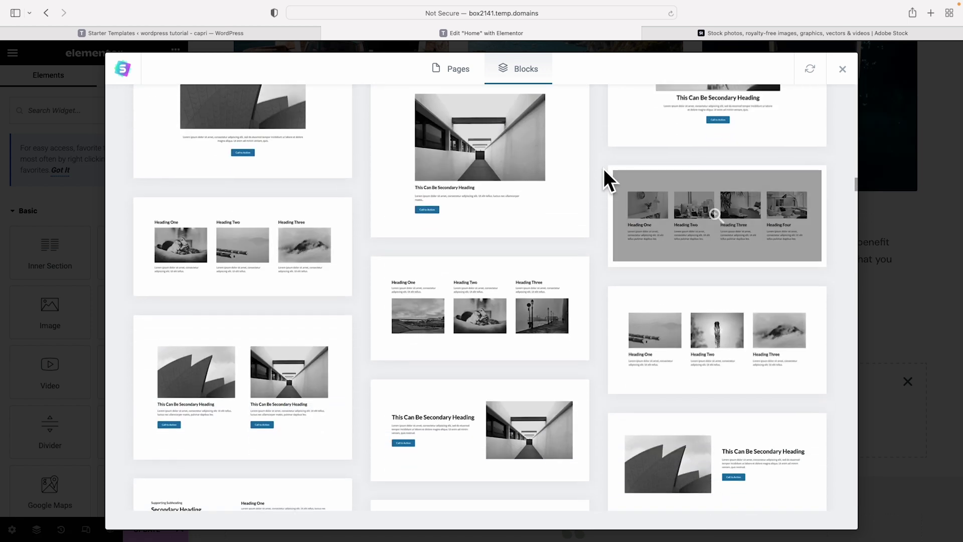
{"action": "scroll", "coordinate": [603, 168], "scroll_direction": "down", "scroll_amount": 10}
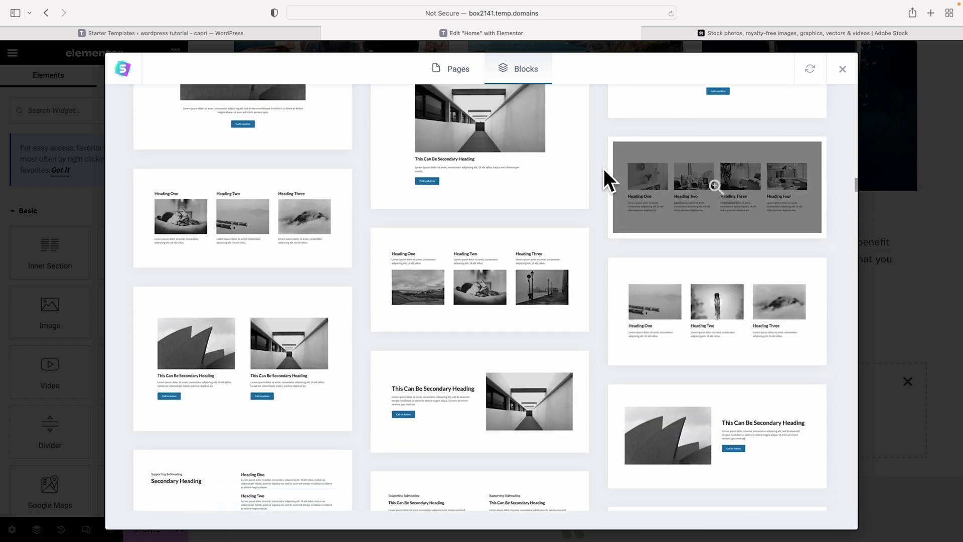
{"action": "scroll", "coordinate": [604, 168], "scroll_direction": "down", "scroll_amount": 6}
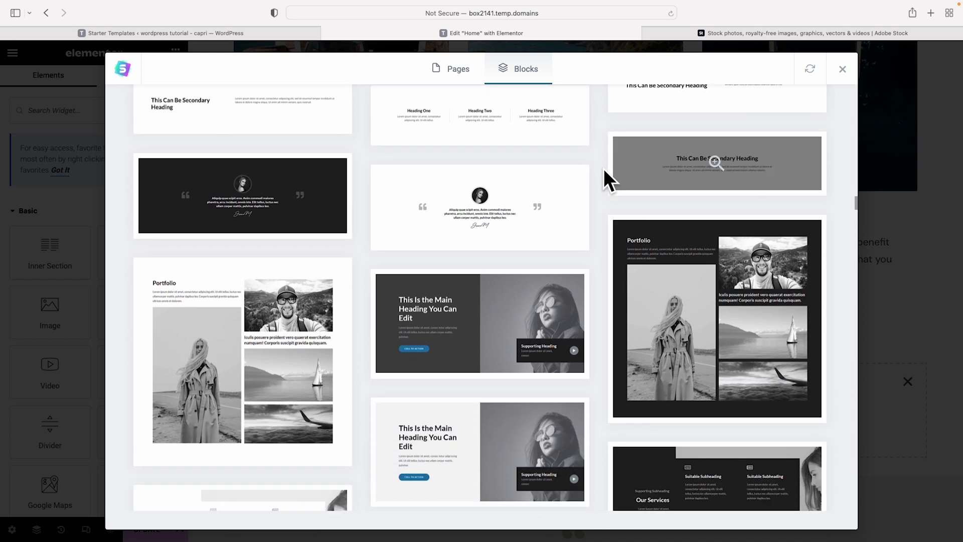
{"action": "scroll", "coordinate": [604, 169], "scroll_direction": "down", "scroll_amount": 10}
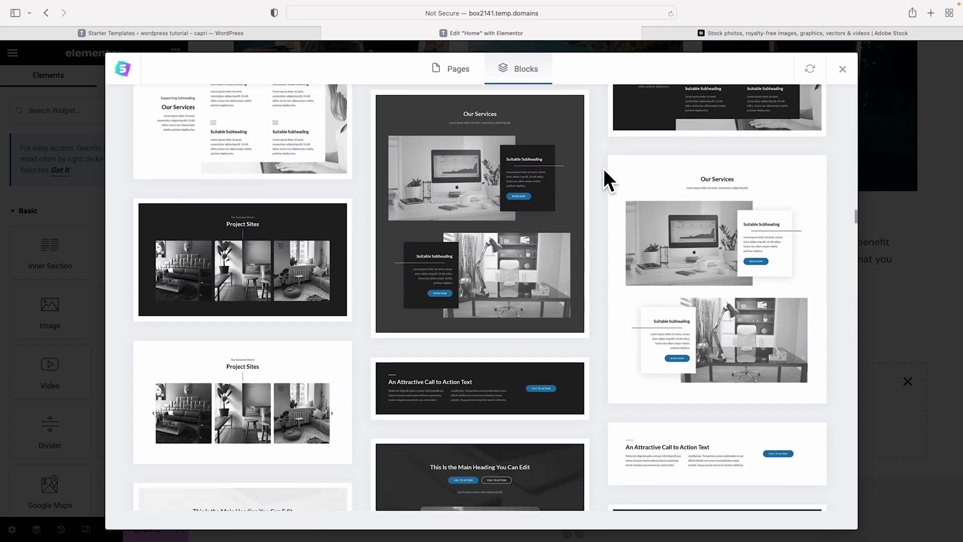
{"action": "scroll", "coordinate": [601, 342], "scroll_direction": "up", "scroll_amount": 20}
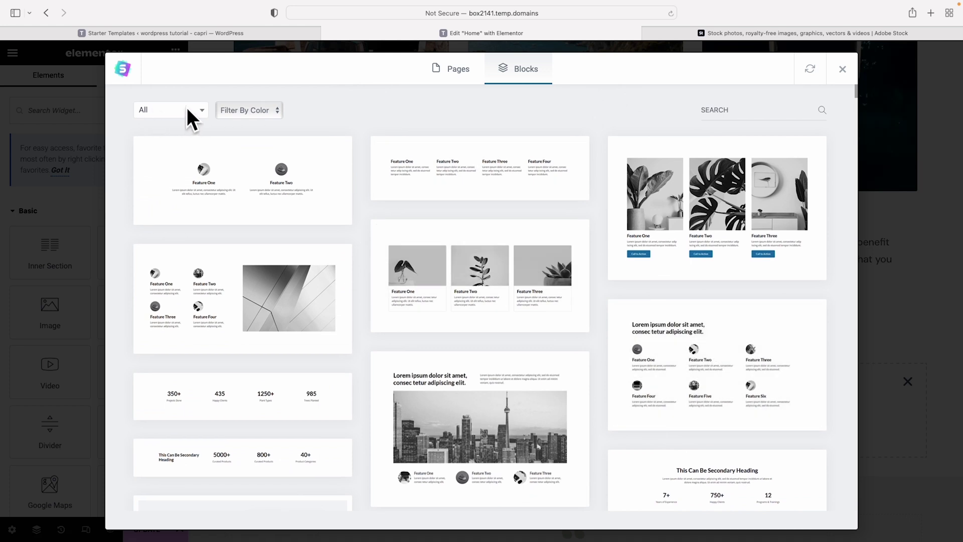
- Filter the blocks by the About category and by the Team category to view their designs
{"action": "left_click", "coordinate": [200, 109]}
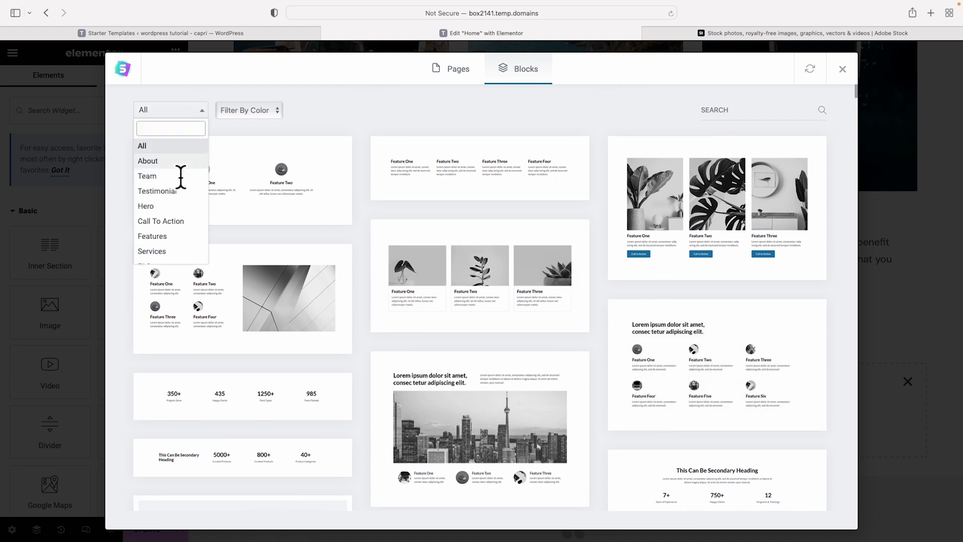
{"action": "left_click", "coordinate": [159, 162]}
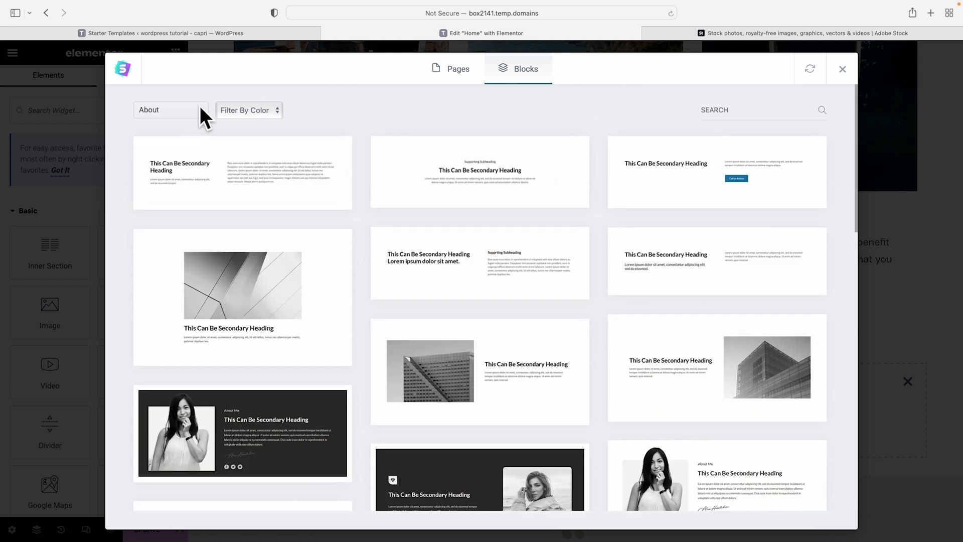
{"action": "left_click", "coordinate": [200, 109]}
{"action": "left_click", "coordinate": [186, 174]}
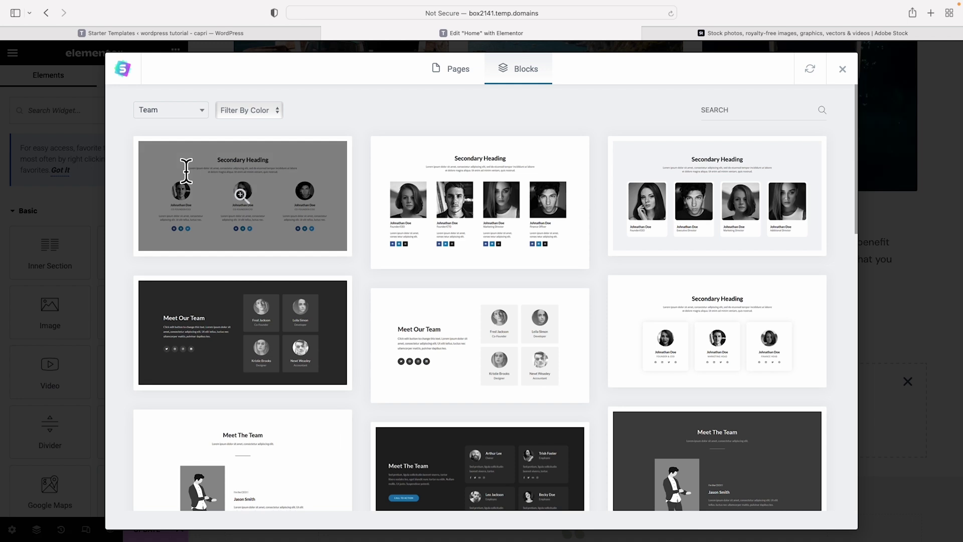
- Filter the blocks by Features and import the dark block with four circled icons and feature headings
{"action": "left_click", "coordinate": [200, 109]}
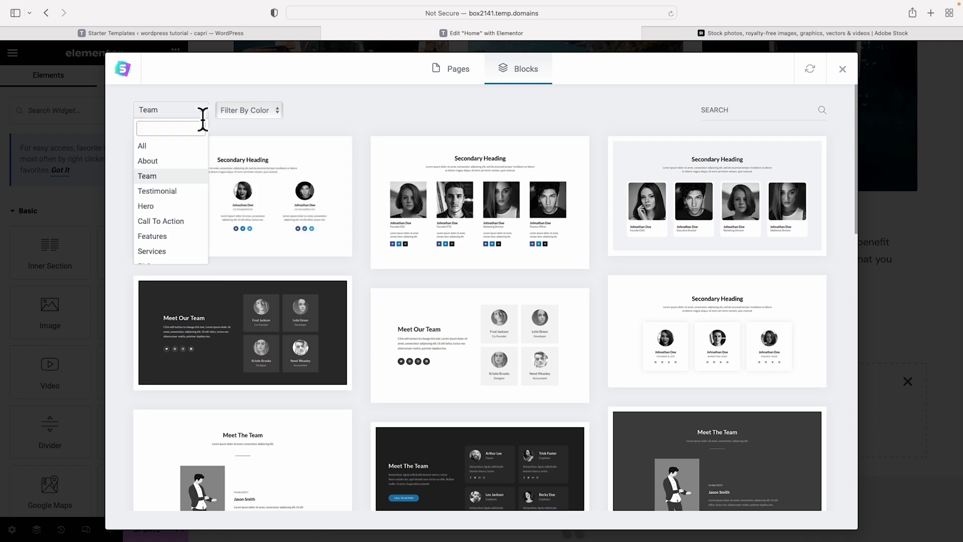
{"action": "left_click", "coordinate": [161, 236]}
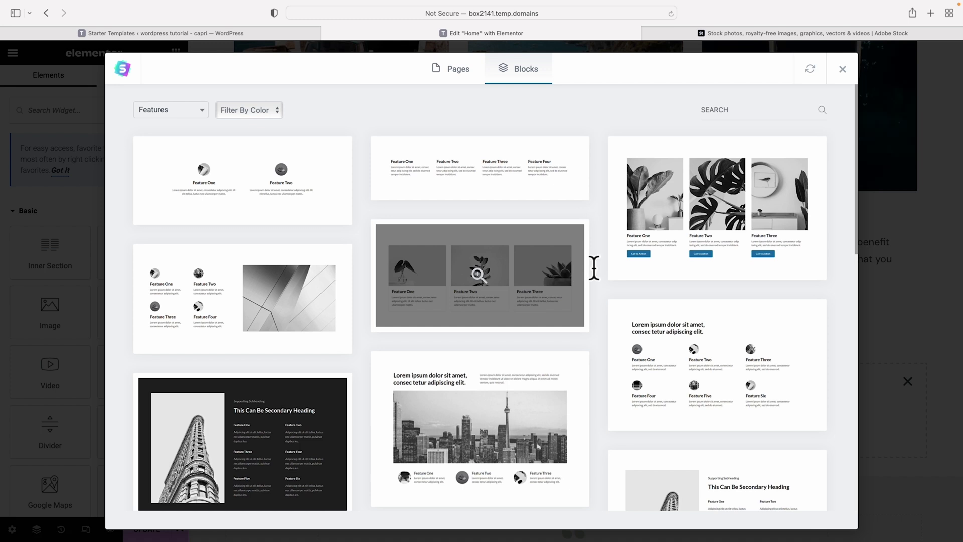
{"action": "scroll", "coordinate": [601, 269], "scroll_direction": "down", "scroll_amount": 6}
{"action": "scroll", "coordinate": [601, 269], "scroll_direction": "down", "scroll_amount": 7}
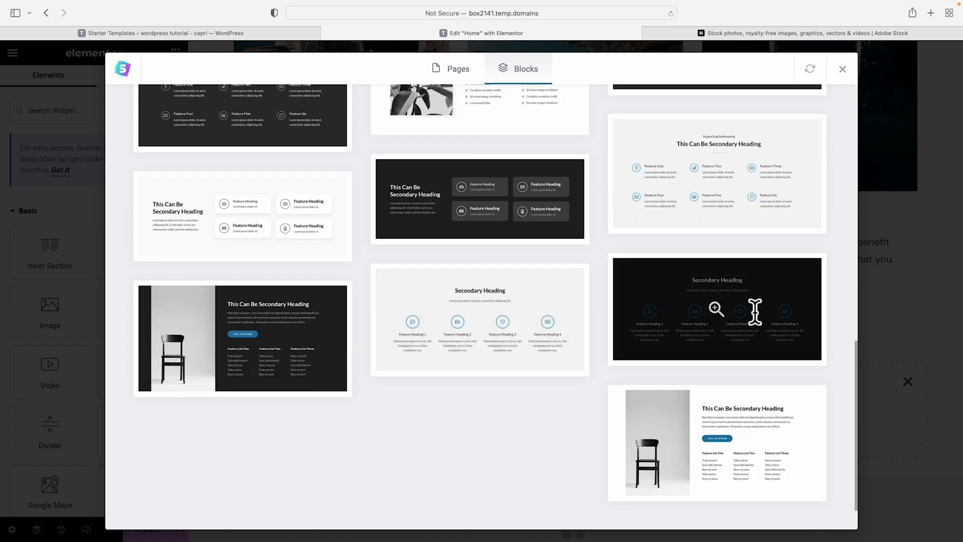
{"action": "left_click", "coordinate": [752, 304]}
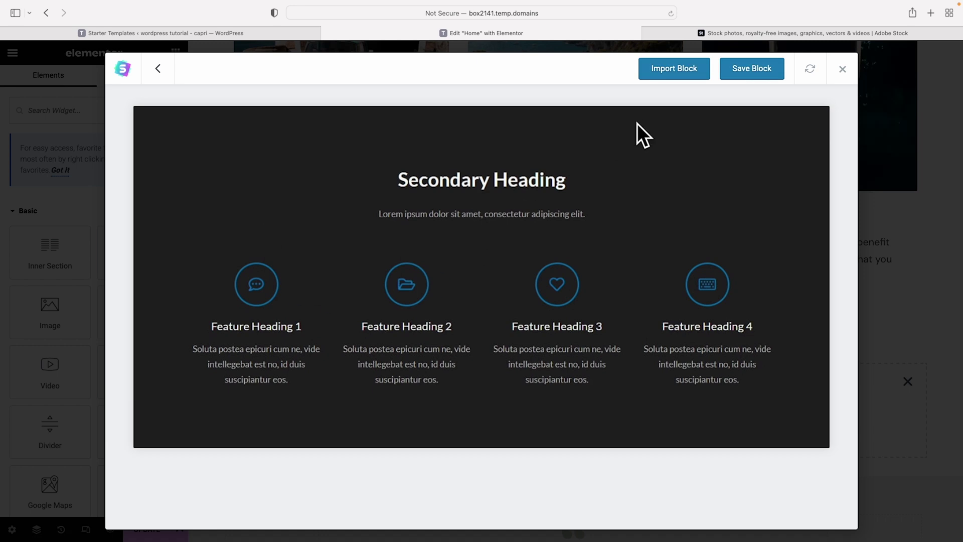
{"action": "left_click", "coordinate": [676, 68]}
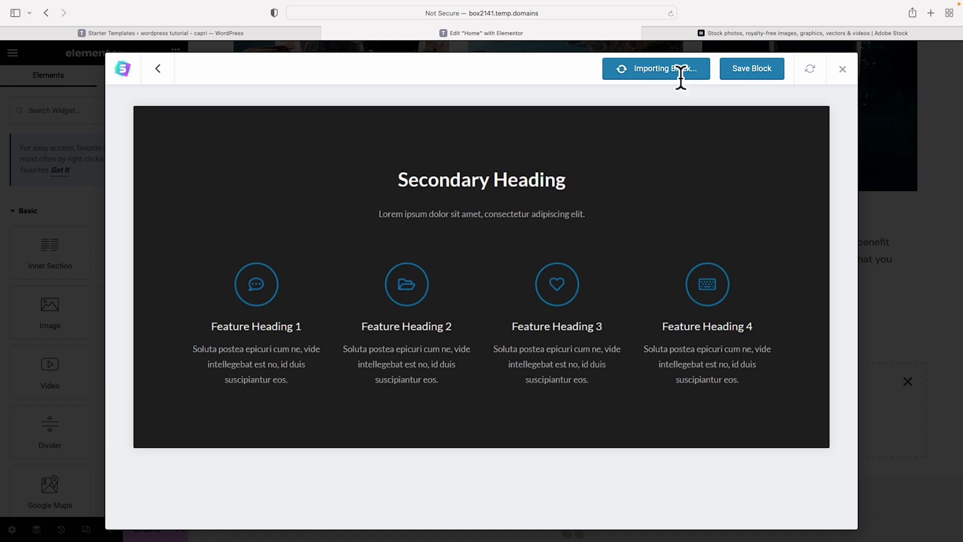
- Delete the Feature Heading 4 column from the imported dark features block
{"action": "left_click", "coordinate": [905, 375]}
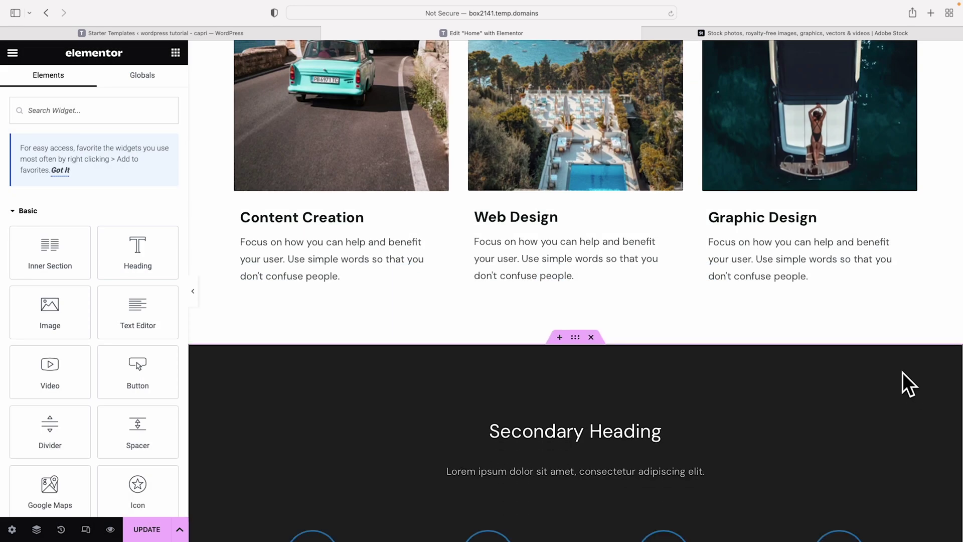
{"action": "scroll", "coordinate": [903, 372], "scroll_direction": "down", "scroll_amount": 2}
{"action": "scroll", "coordinate": [902, 373], "scroll_direction": "down", "scroll_amount": 3}
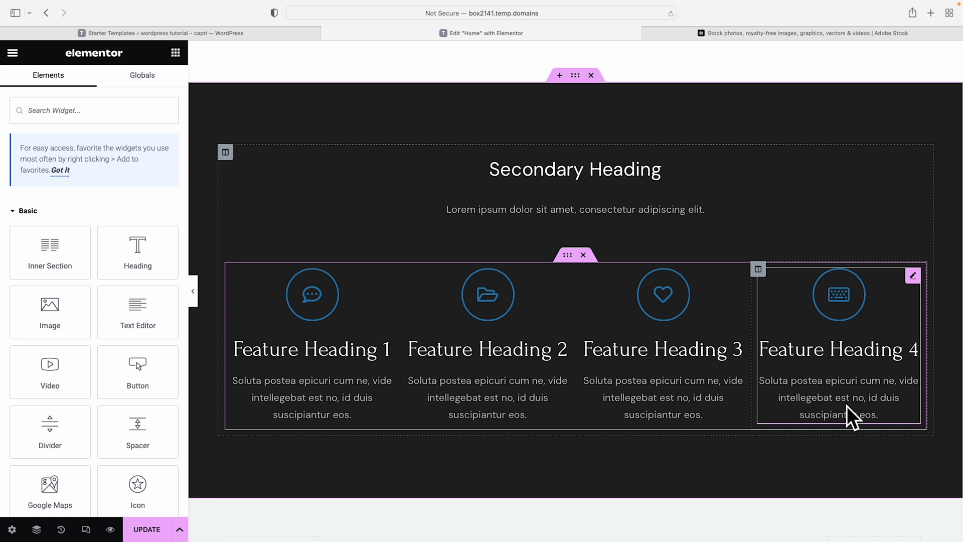
{"action": "right_click", "coordinate": [758, 269]}
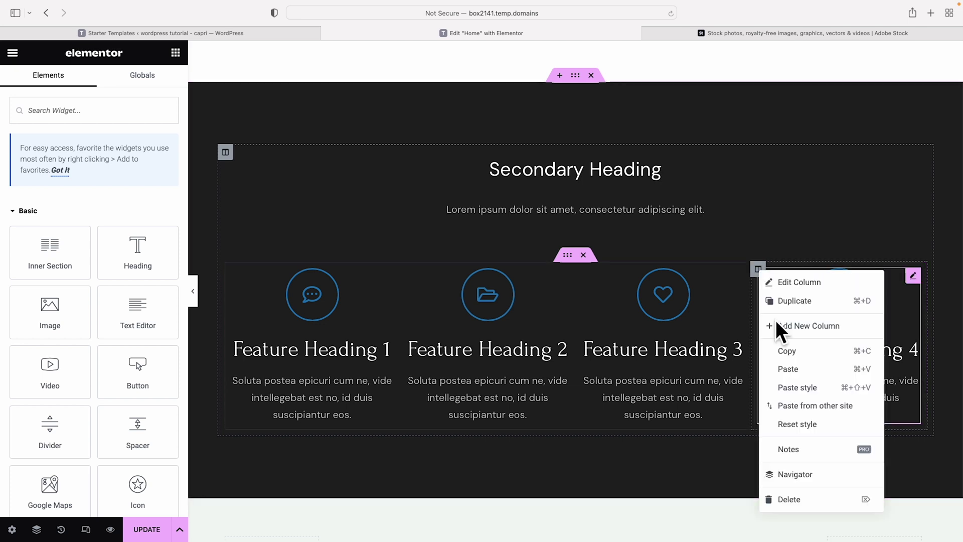
{"action": "left_click", "coordinate": [812, 499]}
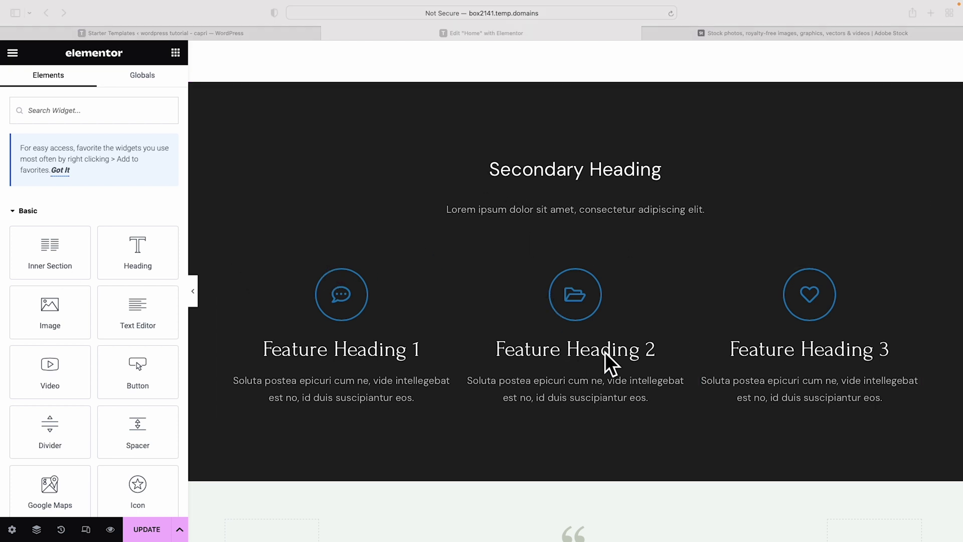
- Save the updated Home page, then preview it and look through the hero and services sections
{"action": "scroll", "coordinate": [606, 353], "scroll_direction": "up", "scroll_amount": 10}
{"action": "scroll", "coordinate": [606, 353], "scroll_direction": "up", "scroll_amount": 9}
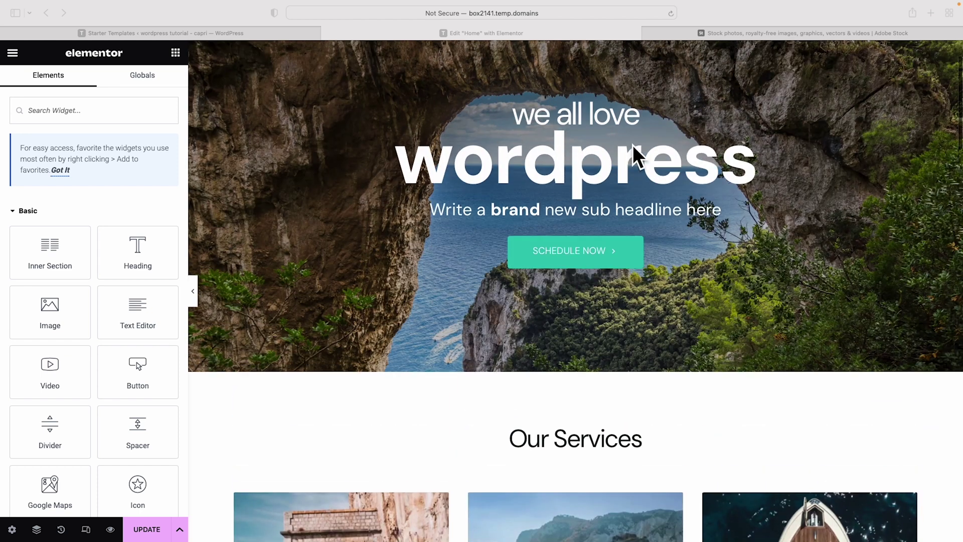
{"action": "scroll", "coordinate": [545, 196], "scroll_direction": "up", "scroll_amount": 2}
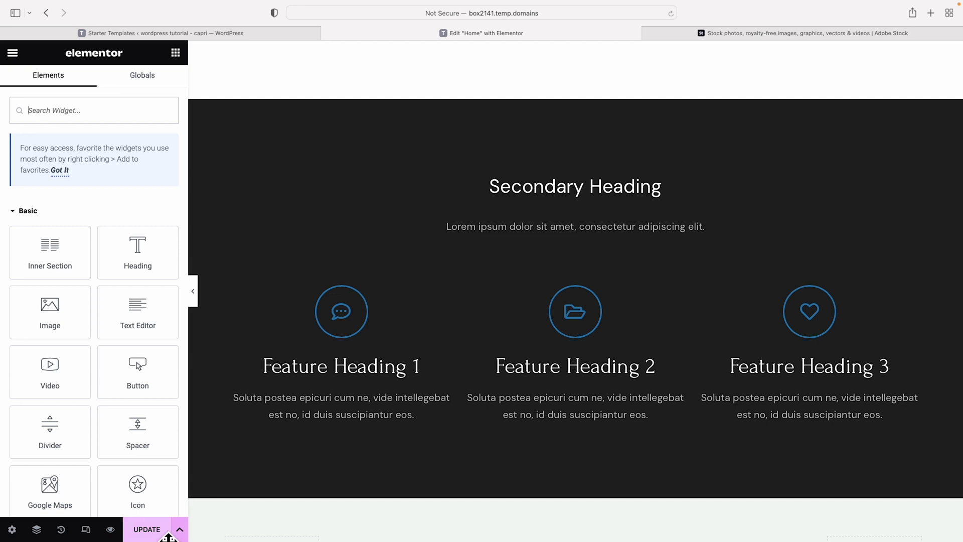
{"action": "left_click", "coordinate": [154, 533]}
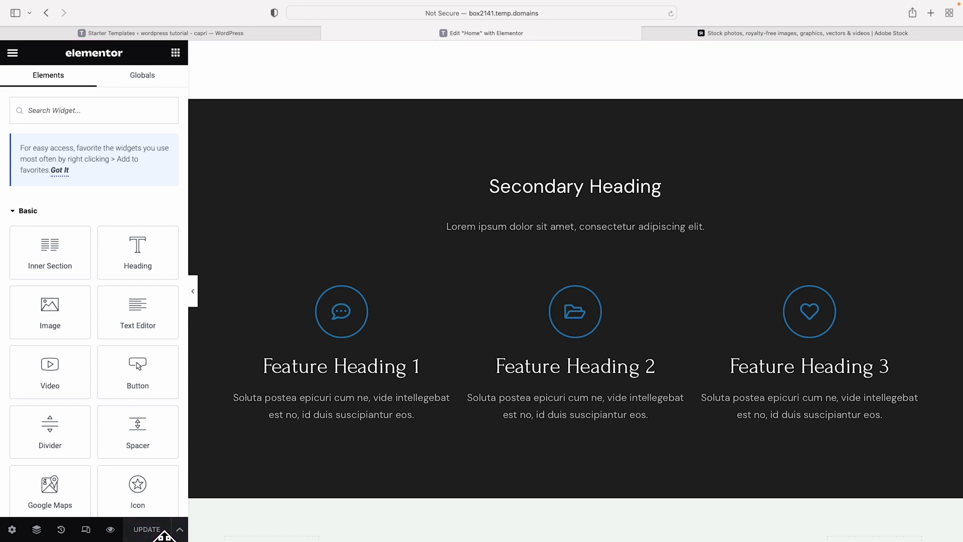
{"action": "left_click", "coordinate": [112, 531]}
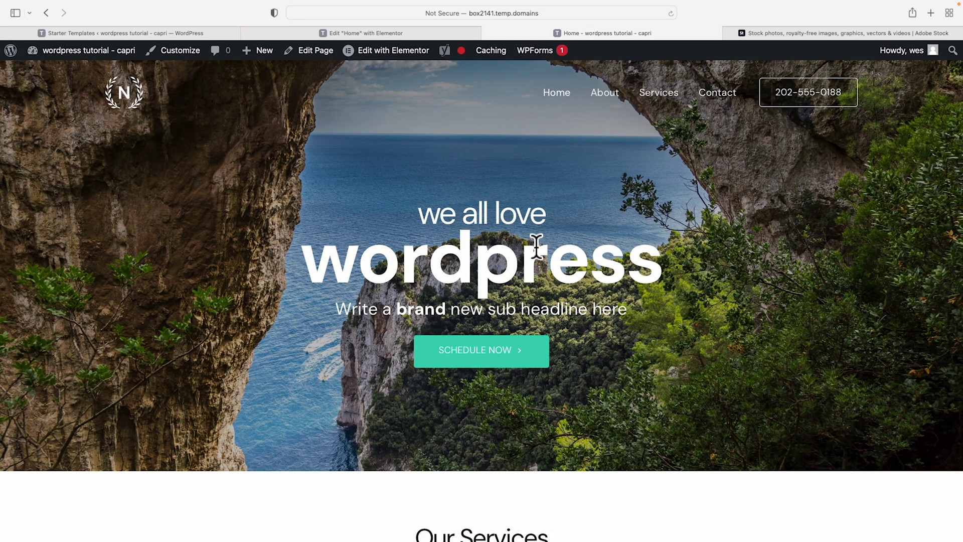
{"action": "scroll", "coordinate": [402, 256], "scroll_direction": "down", "scroll_amount": 3}
{"action": "scroll", "coordinate": [401, 256], "scroll_direction": "up", "scroll_amount": 3}
- Open the global typography settings in the site customizer
{"action": "left_click", "coordinate": [181, 50]}
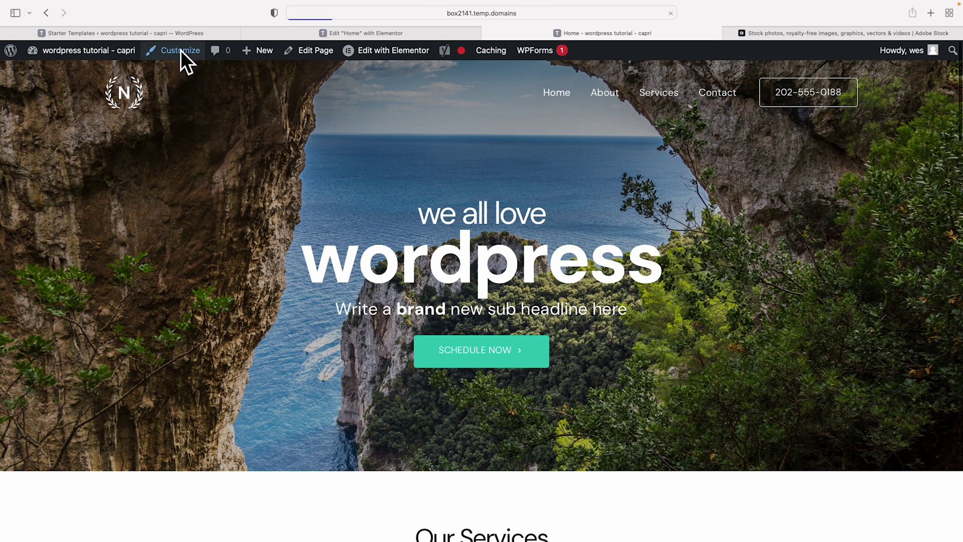
{"action": "left_click", "coordinate": [41, 205]}
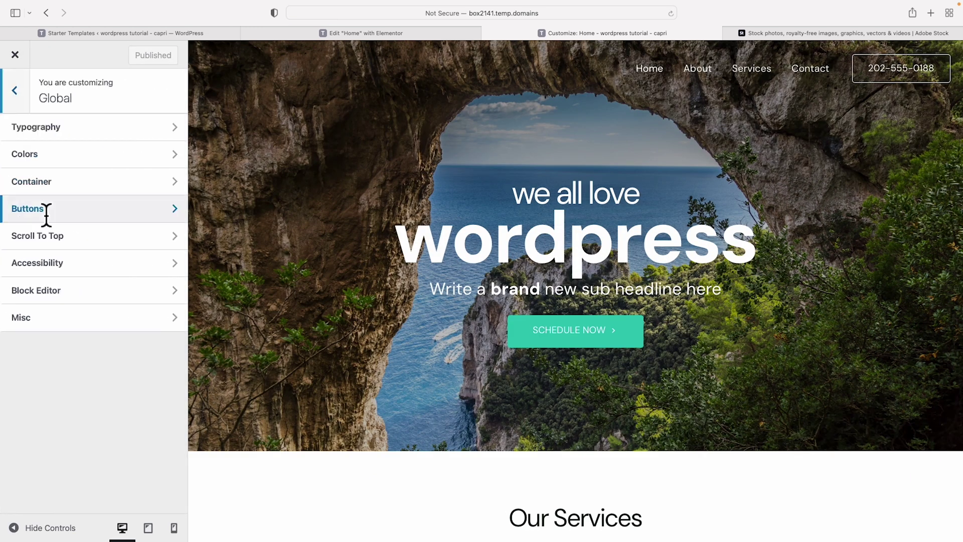
{"action": "left_click", "coordinate": [68, 138]}
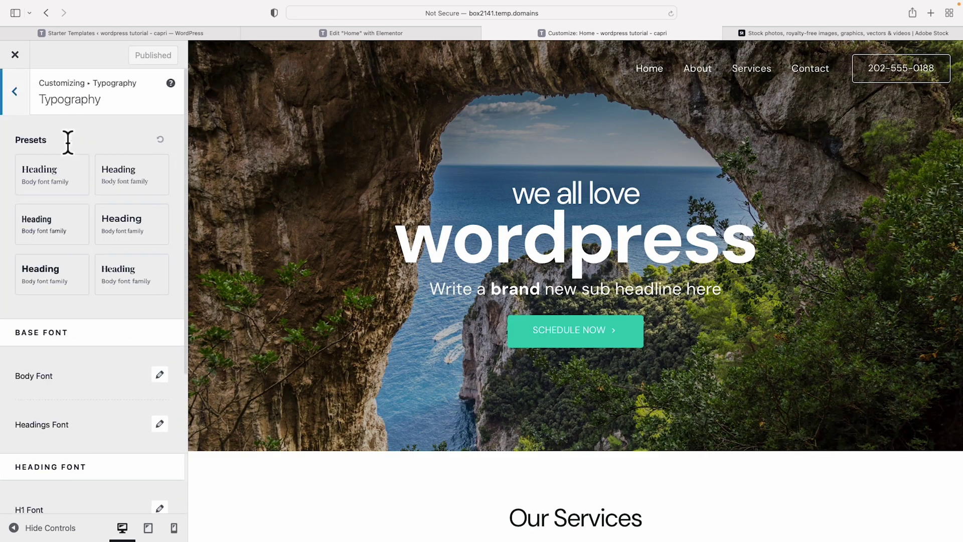
- Compare the first serif heading preset on the page and apply the Montserrat / Source Sans Pro typography preset
{"action": "left_click", "coordinate": [117, 230]}
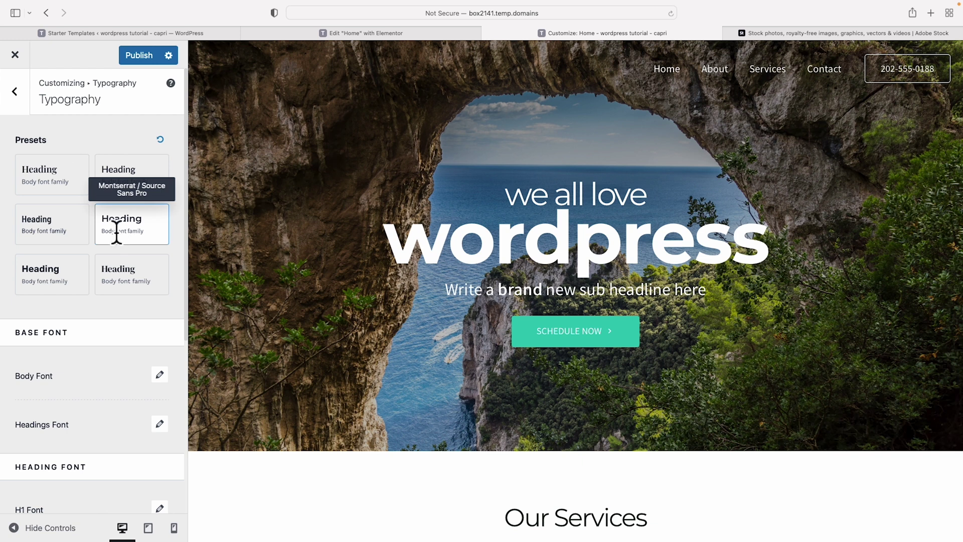
{"action": "left_click", "coordinate": [54, 172]}
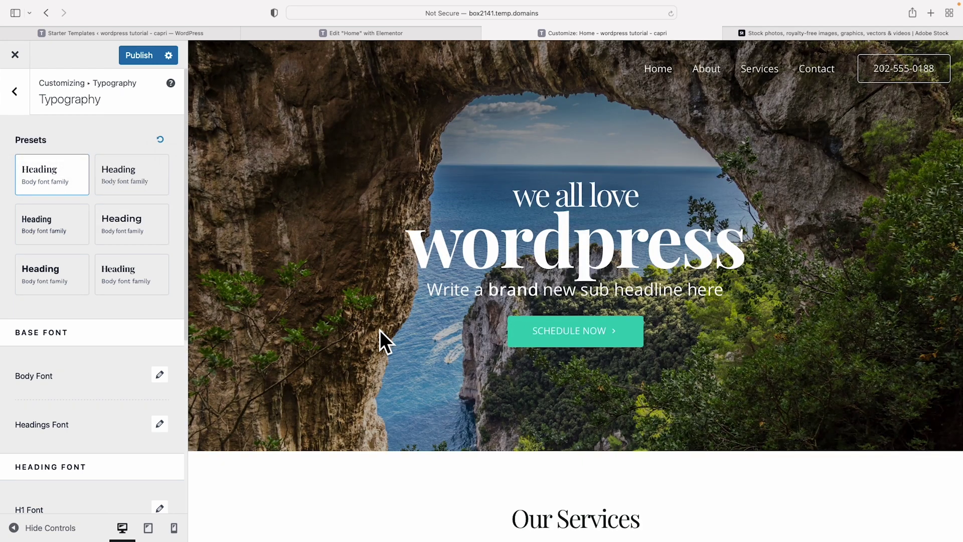
{"action": "scroll", "coordinate": [380, 330], "scroll_direction": "down", "scroll_amount": 10}
{"action": "scroll", "coordinate": [381, 331], "scroll_direction": "down", "scroll_amount": 5}
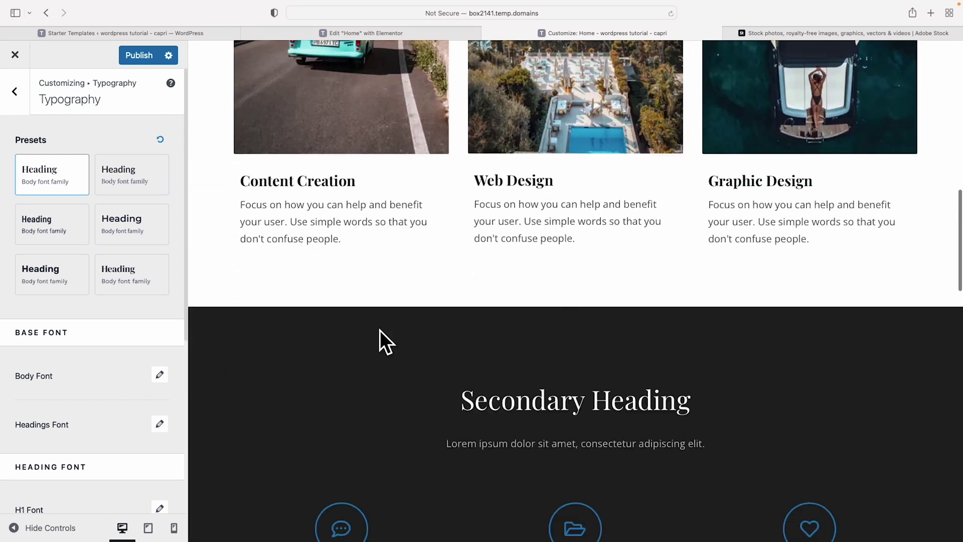
{"action": "scroll", "coordinate": [381, 330], "scroll_direction": "up", "scroll_amount": 15}
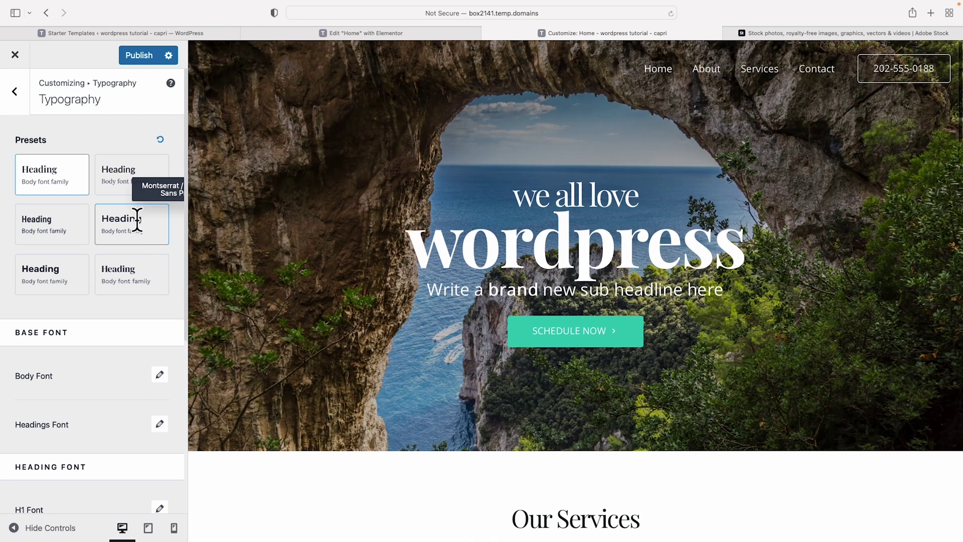
{"action": "left_click", "coordinate": [133, 218]}
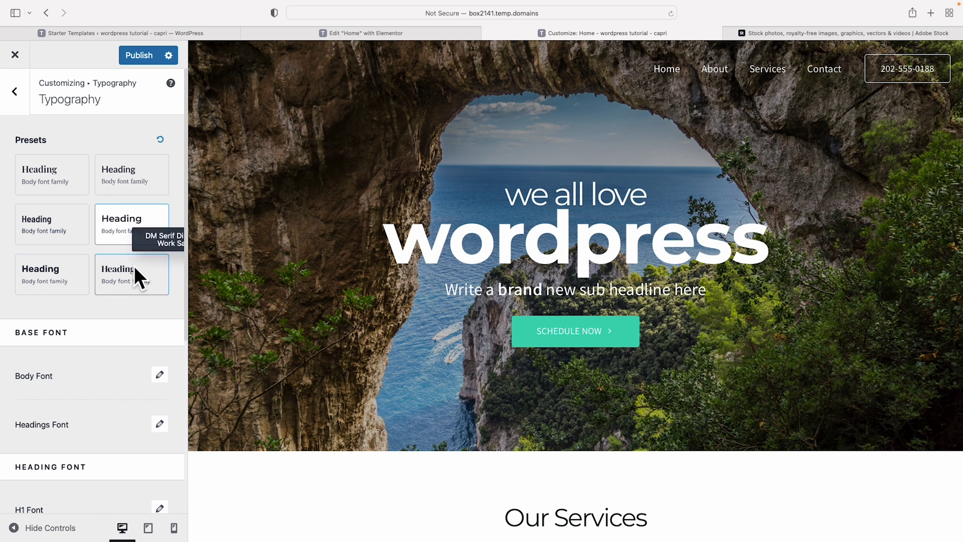
- Review the base and heading font settings and browse the font families available for the body font
{"action": "scroll", "coordinate": [134, 266], "scroll_direction": "down", "scroll_amount": 4}
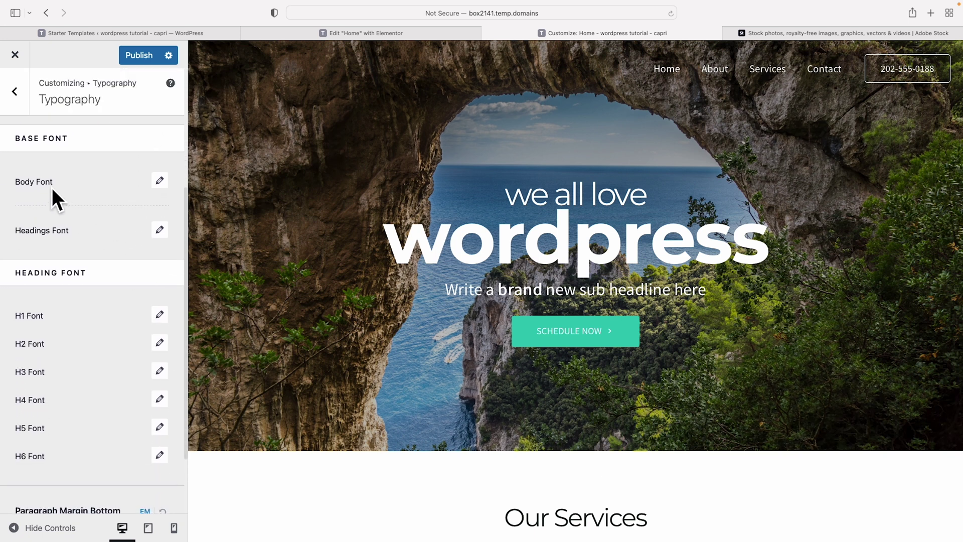
{"action": "scroll", "coordinate": [103, 181], "scroll_direction": "down", "scroll_amount": 2}
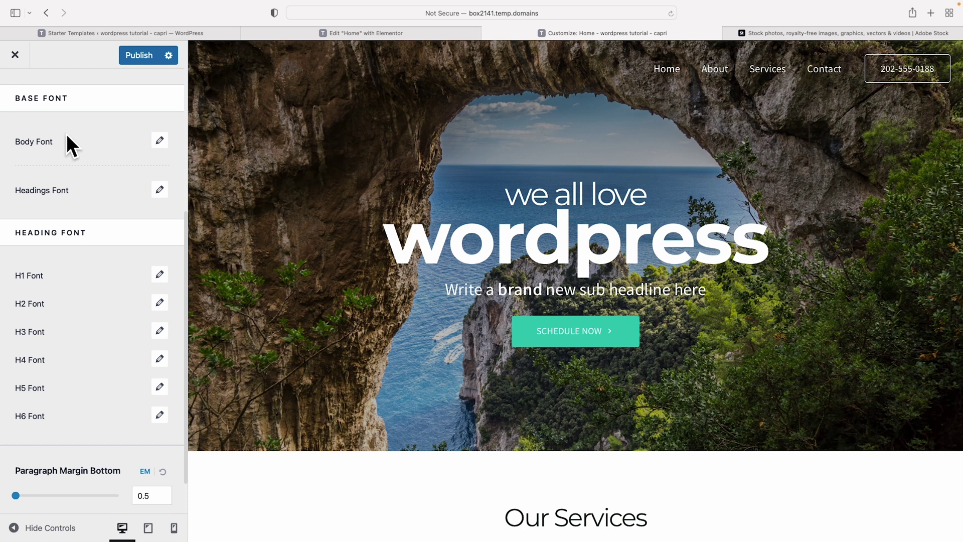
{"action": "left_click", "coordinate": [160, 140]}
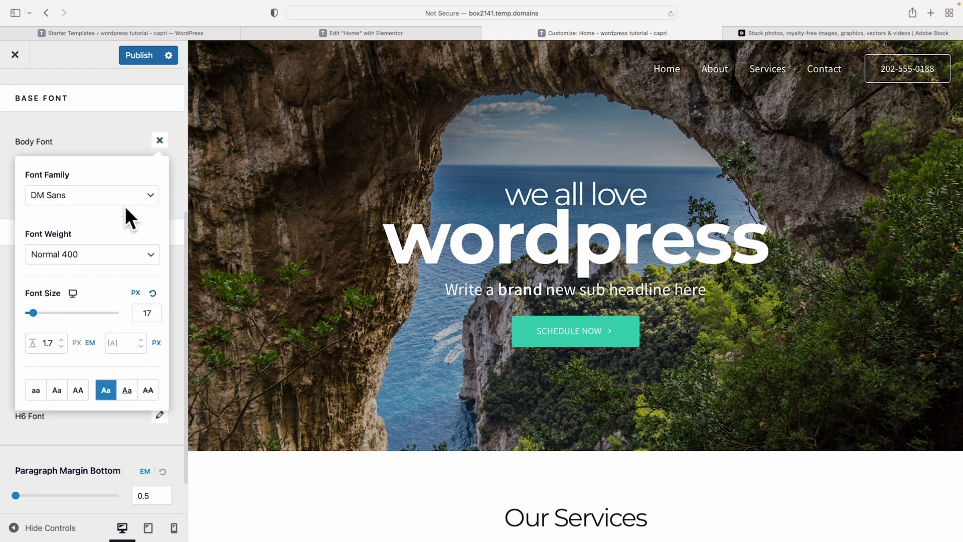
{"action": "left_click", "coordinate": [119, 192]}
{"action": "scroll", "coordinate": [111, 288], "scroll_direction": "down", "scroll_amount": 10}
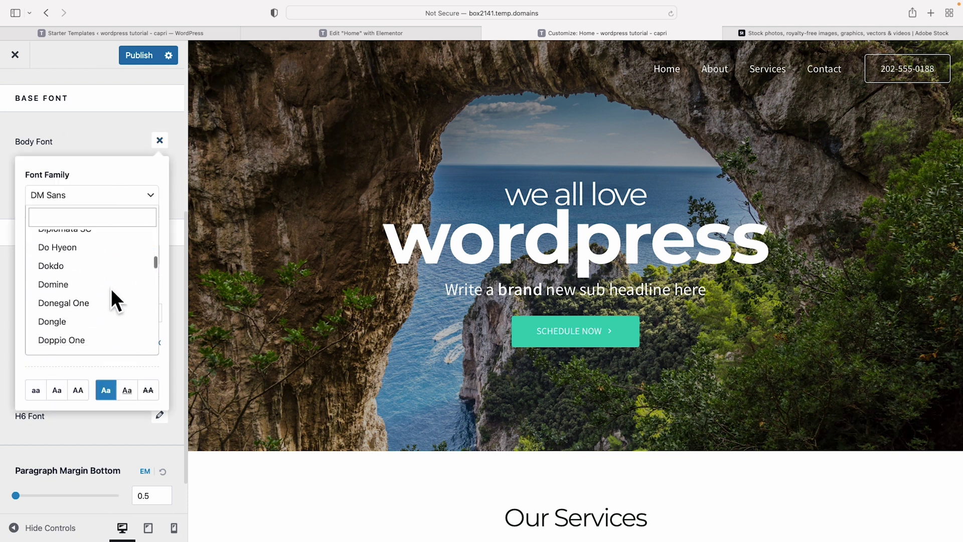
{"action": "scroll", "coordinate": [111, 288], "scroll_direction": "down", "scroll_amount": 3}
{"action": "left_click", "coordinate": [113, 125]}
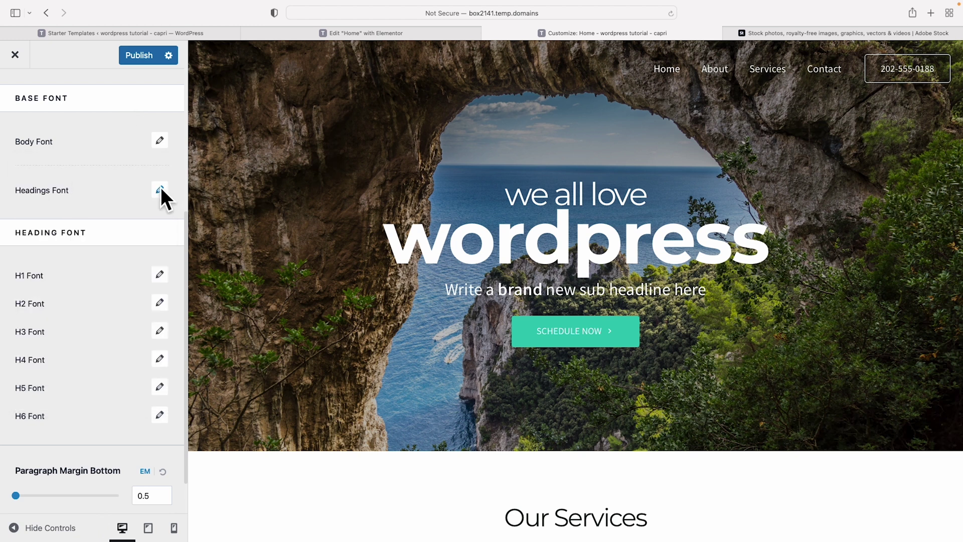
- Publish the new typography and return to the Home page's Elementor editor at the dark features block
{"action": "scroll", "coordinate": [140, 151], "scroll_direction": "up", "scroll_amount": 5}
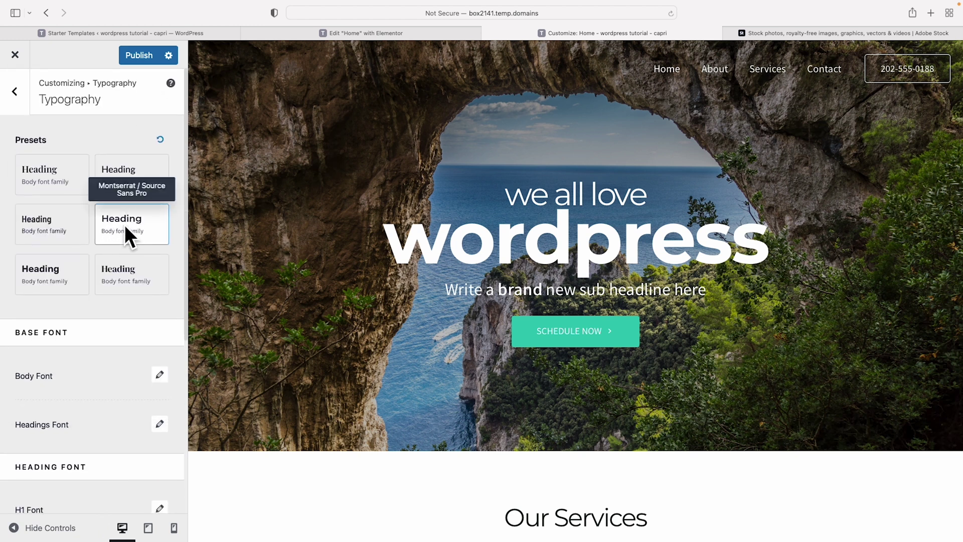
{"action": "left_click", "coordinate": [145, 55]}
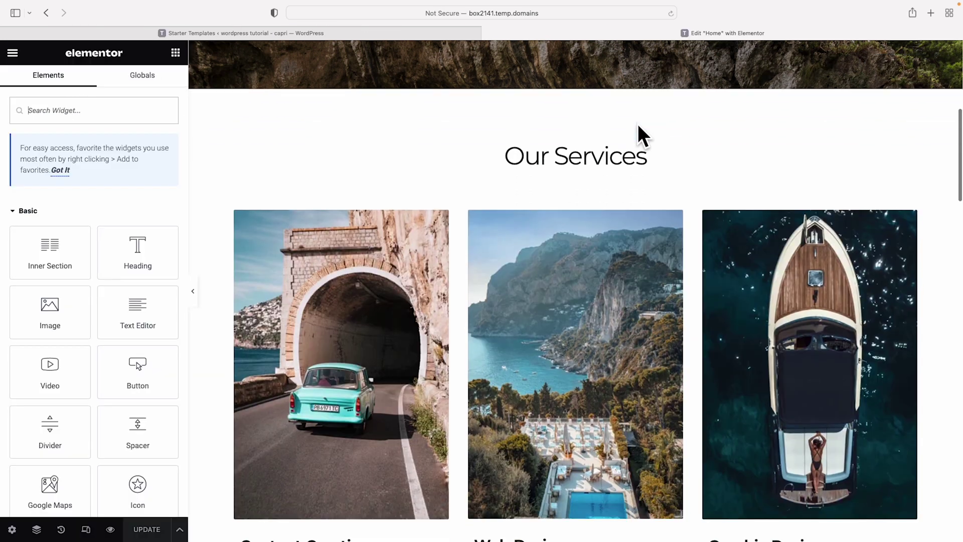
{"action": "scroll", "coordinate": [638, 124], "scroll_direction": "down", "scroll_amount": 10}
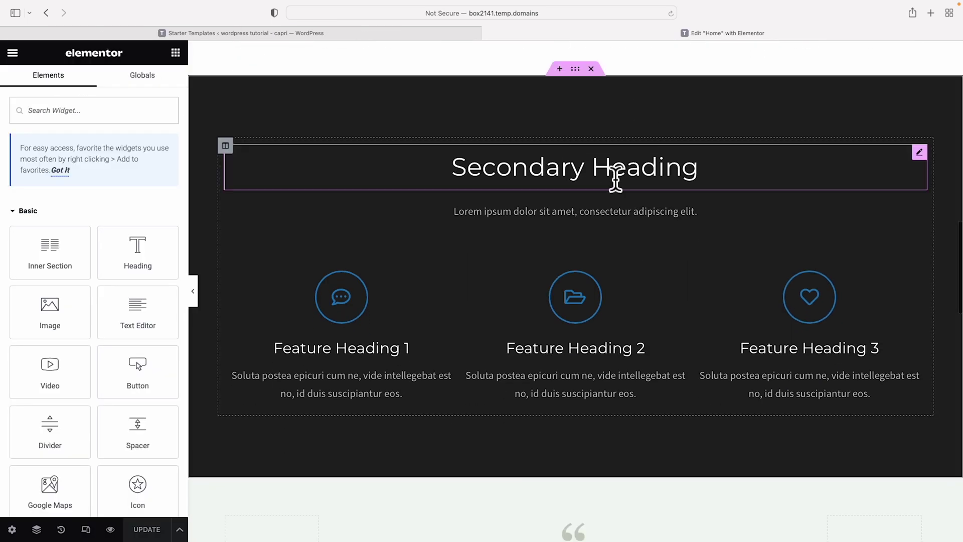
- Try the Stacked view on the Feature Heading 1 icon box and set its view to Default
{"action": "scroll", "coordinate": [645, 182], "scroll_direction": "down", "scroll_amount": 5}
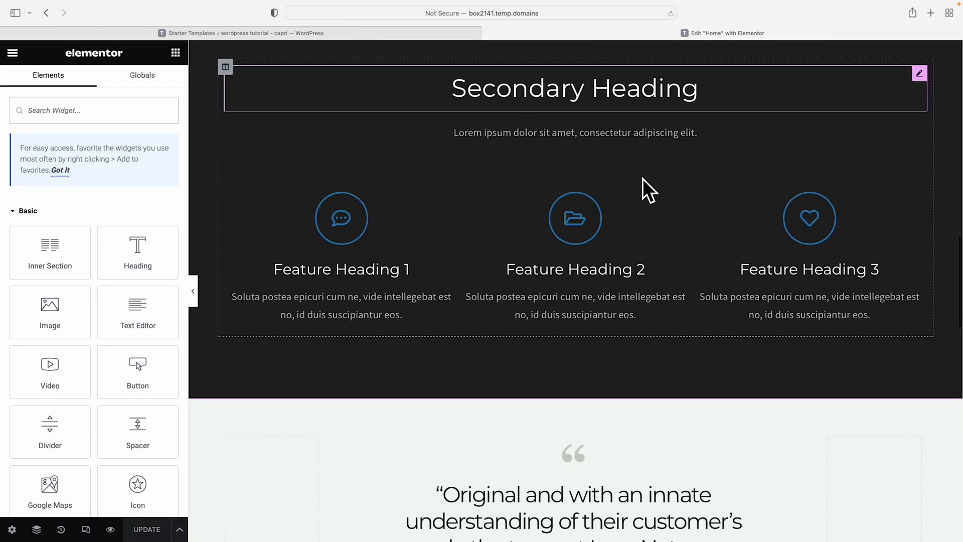
{"action": "scroll", "coordinate": [646, 315], "scroll_direction": "up", "scroll_amount": 3}
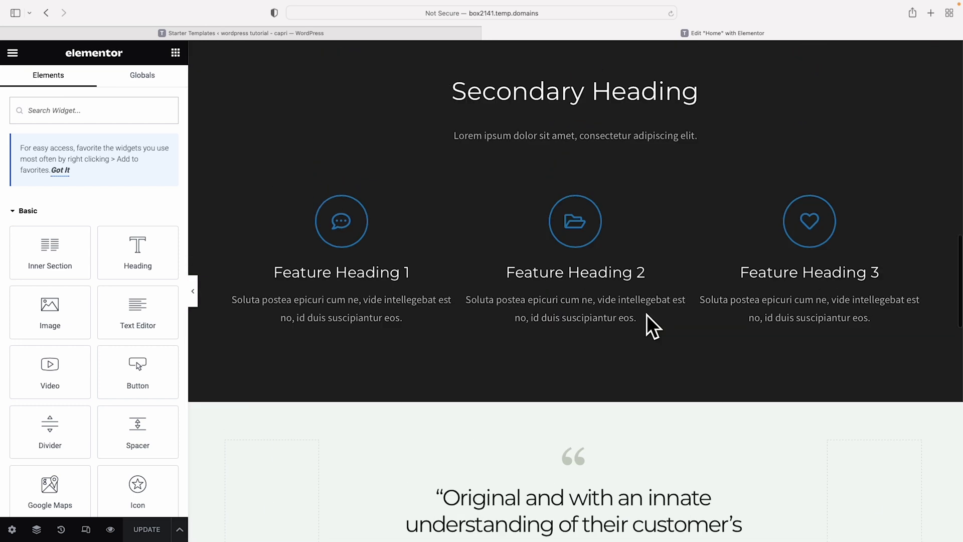
{"action": "scroll", "coordinate": [646, 315], "scroll_direction": "up", "scroll_amount": 1}
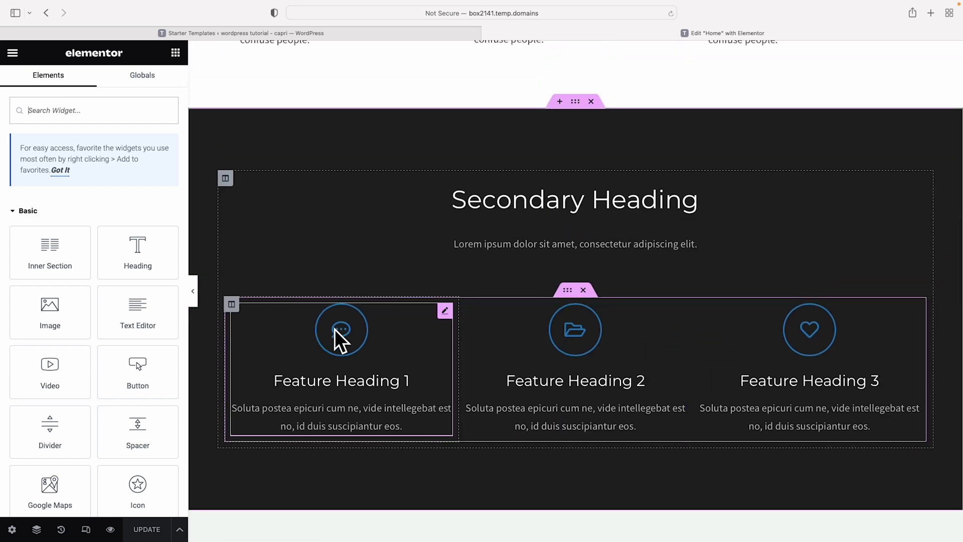
{"action": "left_click", "coordinate": [362, 326]}
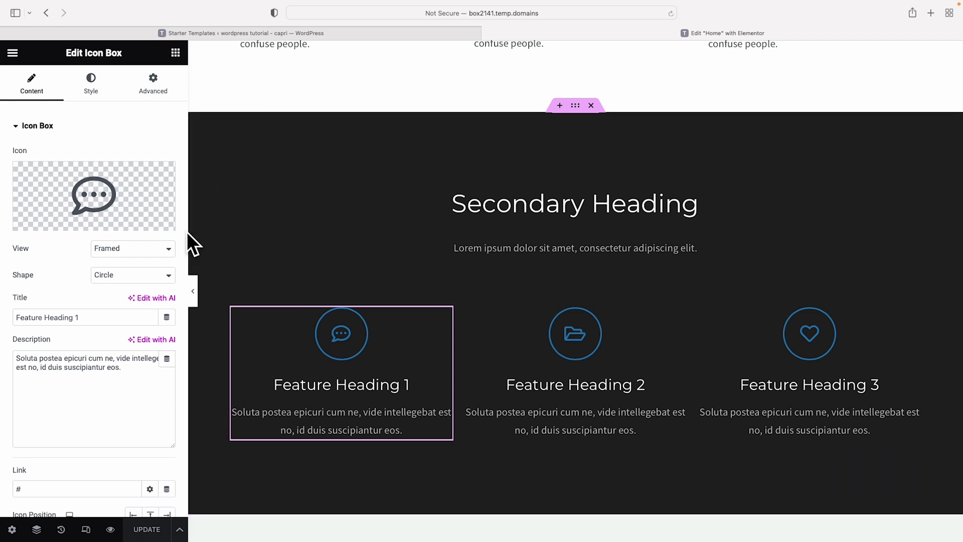
{"action": "scroll", "coordinate": [71, 260], "scroll_direction": "down", "scroll_amount": 3}
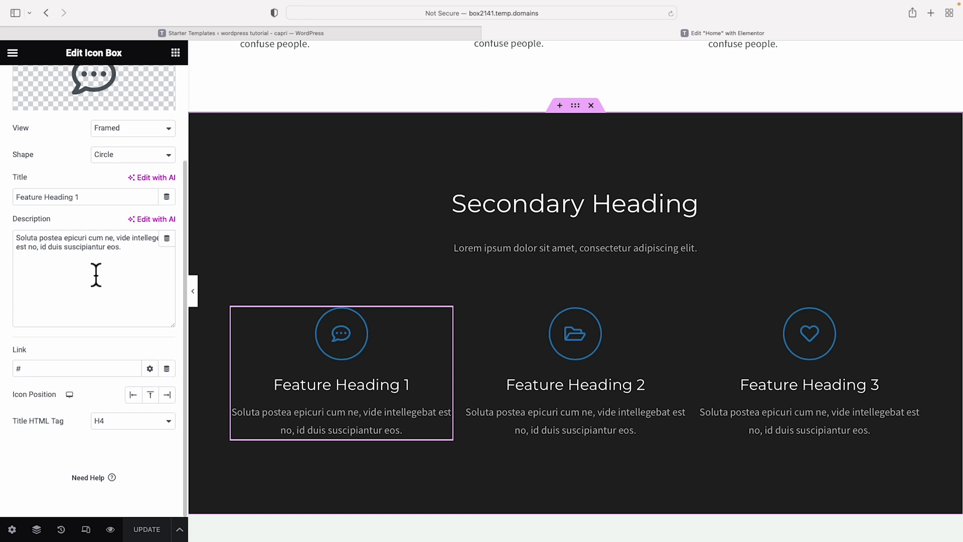
{"action": "scroll", "coordinate": [129, 221], "scroll_direction": "up", "scroll_amount": 3}
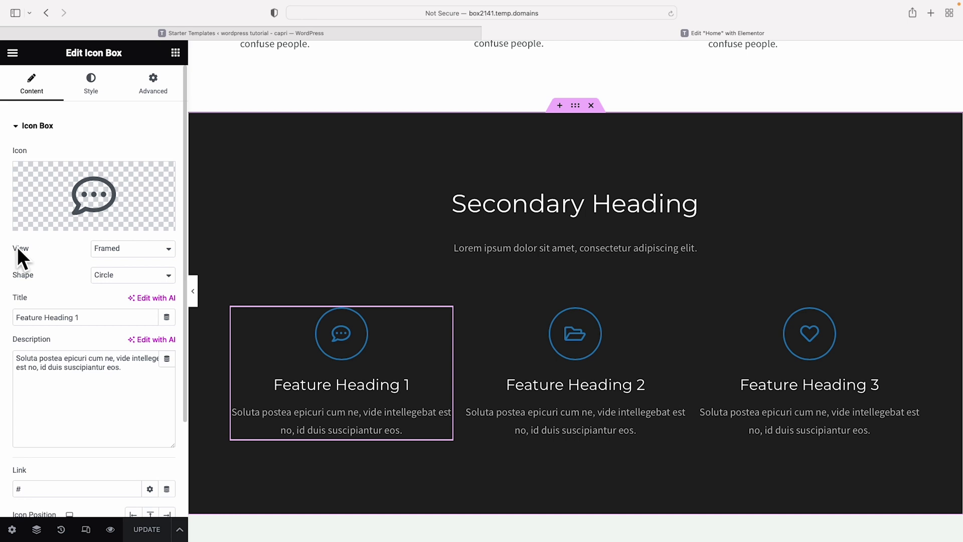
{"action": "left_click", "coordinate": [168, 249]}
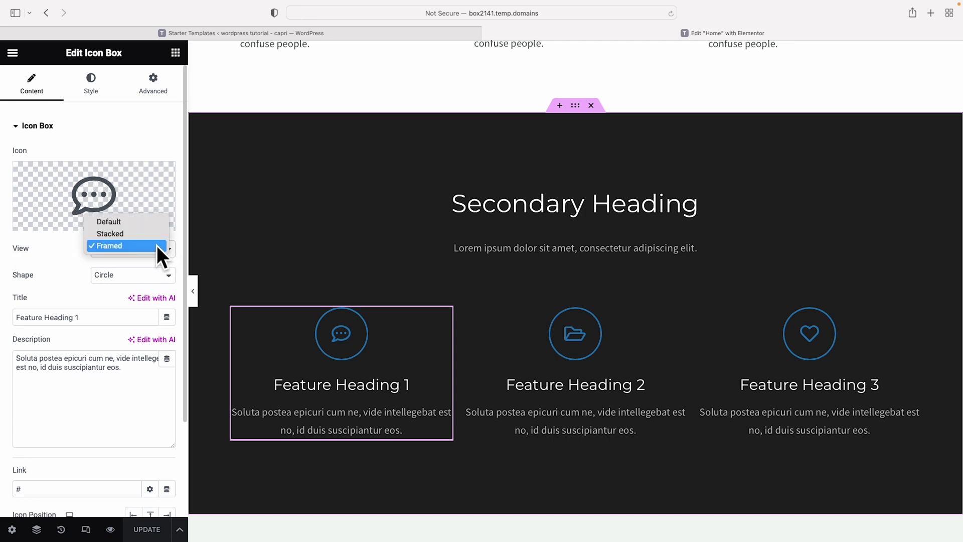
{"action": "left_click", "coordinate": [141, 233]}
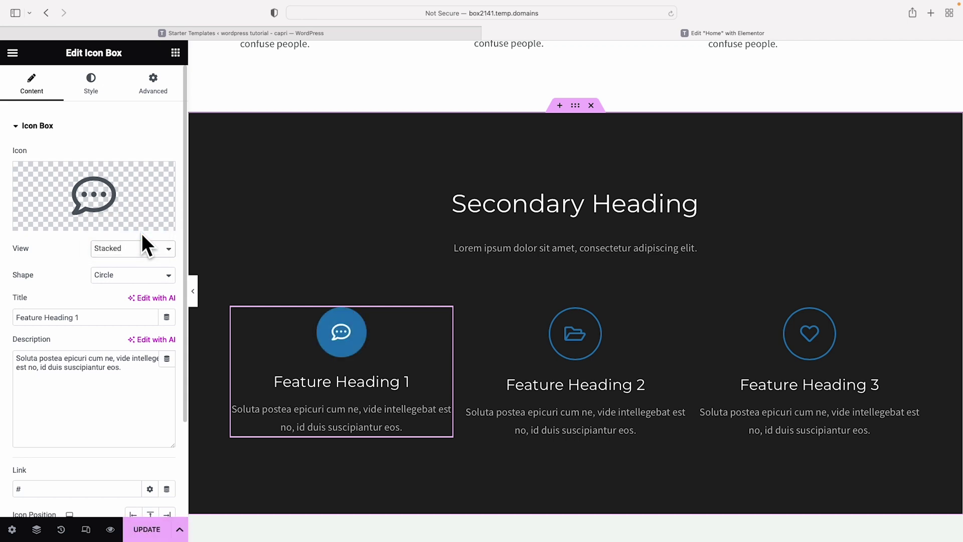
{"action": "left_click", "coordinate": [150, 245]}
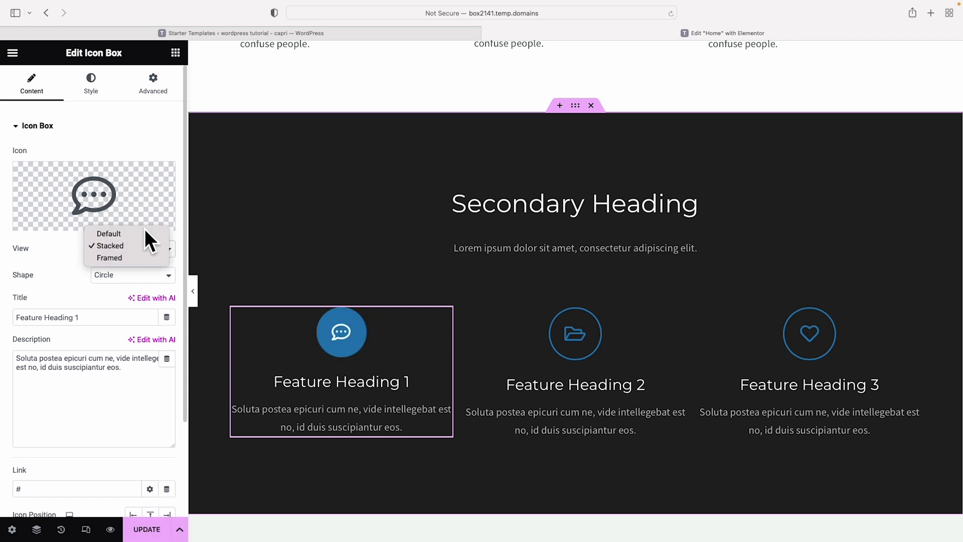
{"action": "left_click", "coordinate": [144, 228]}
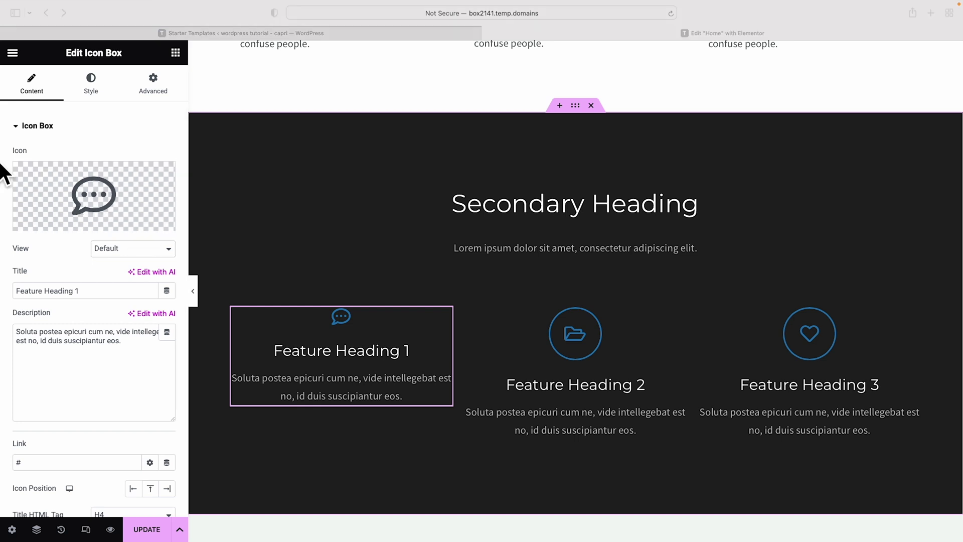
- Replace the Feature Heading 1 icon with the Coconut icon from the Wp pagebuilder icon library
{"action": "left_click", "coordinate": [94, 194]}
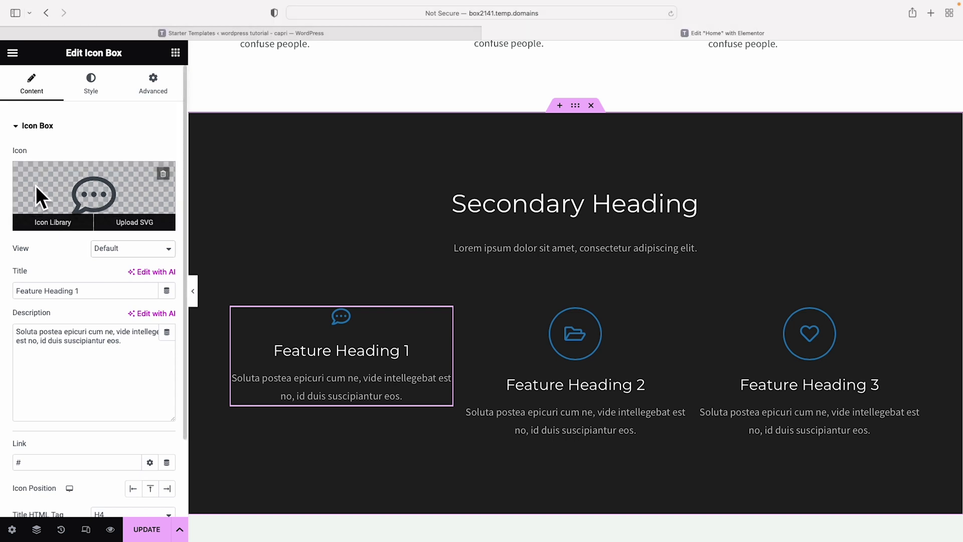
{"action": "left_click", "coordinate": [54, 222]}
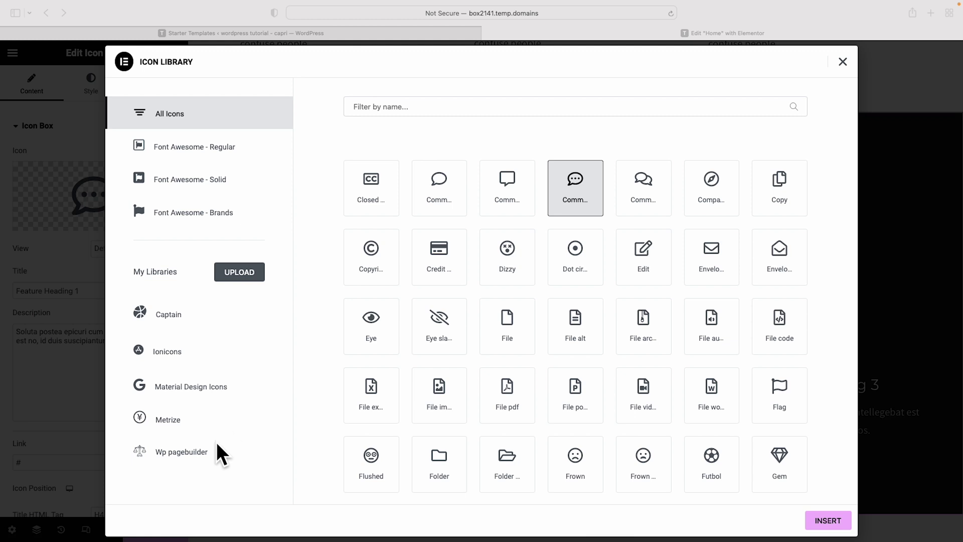
{"action": "left_click", "coordinate": [183, 454]}
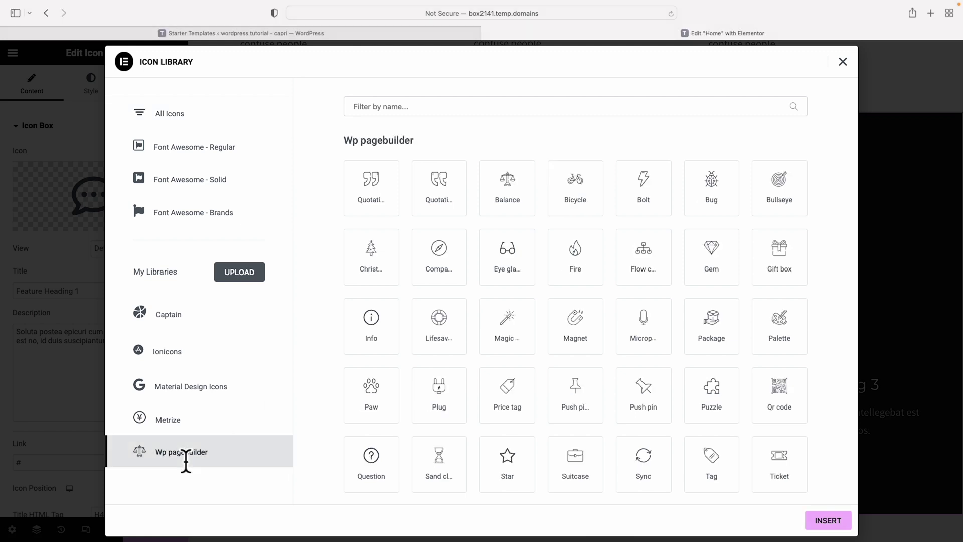
{"action": "scroll", "coordinate": [679, 330], "scroll_direction": "down", "scroll_amount": 10}
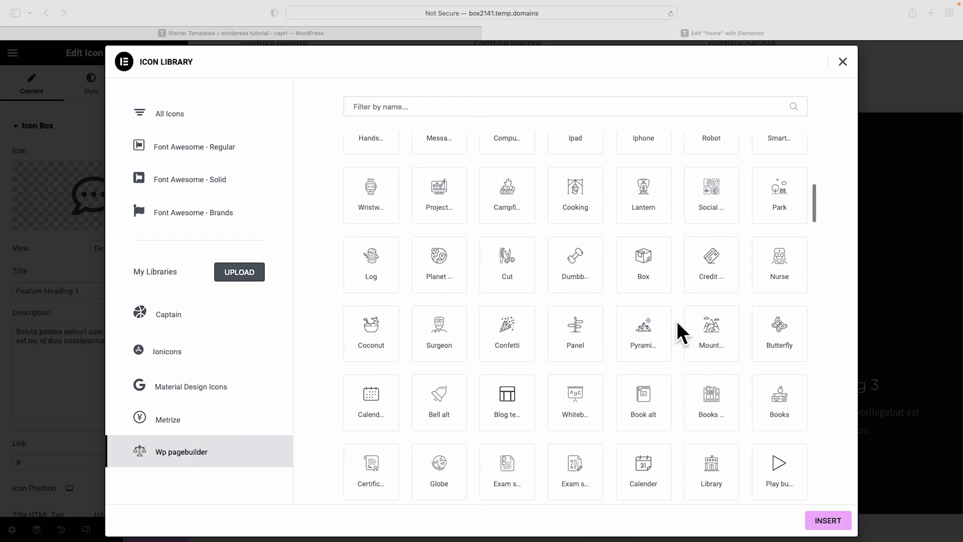
{"action": "scroll", "coordinate": [679, 330], "scroll_direction": "down", "scroll_amount": 10}
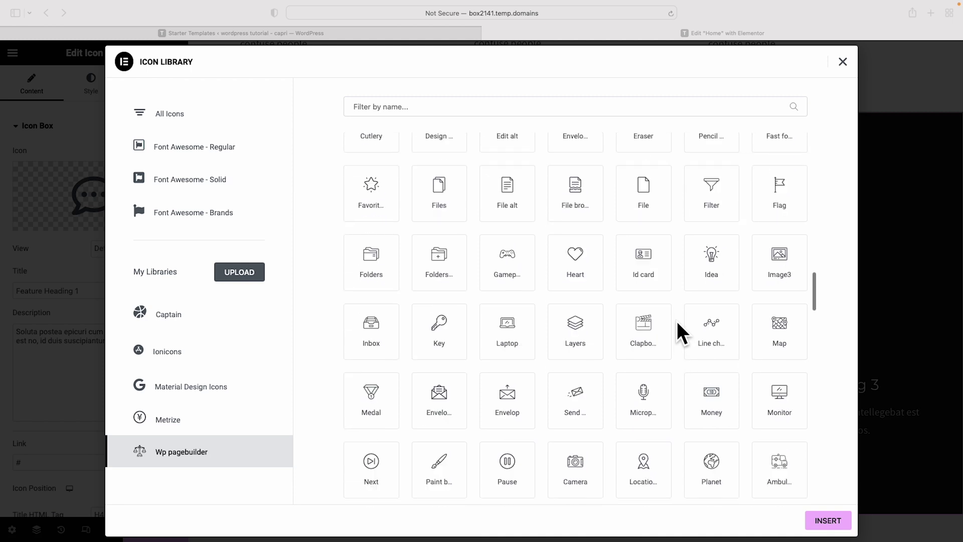
{"action": "scroll", "coordinate": [679, 331], "scroll_direction": "down", "scroll_amount": 4}
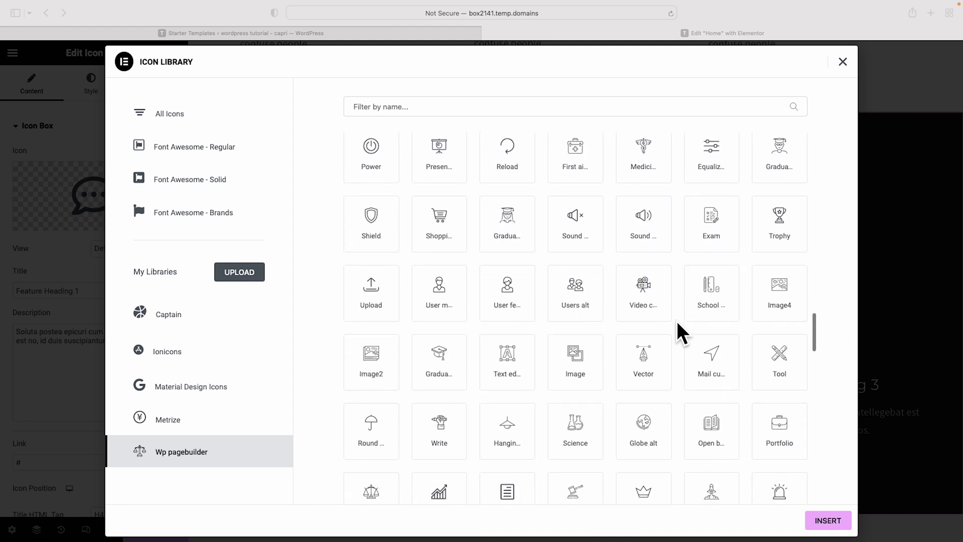
{"action": "scroll", "coordinate": [680, 332], "scroll_direction": "up", "scroll_amount": 7}
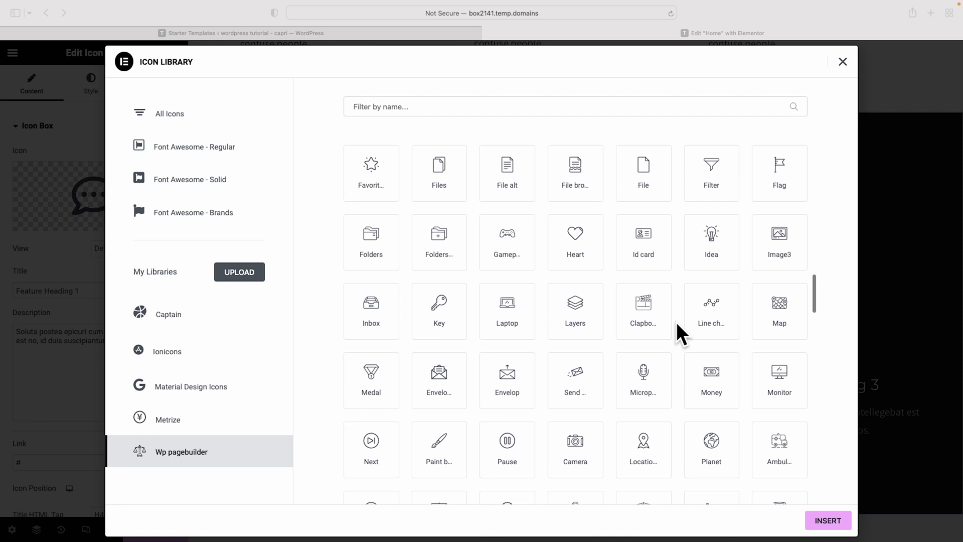
{"action": "scroll", "coordinate": [679, 332], "scroll_direction": "up", "scroll_amount": 3}
{"action": "left_click", "coordinate": [374, 158]}
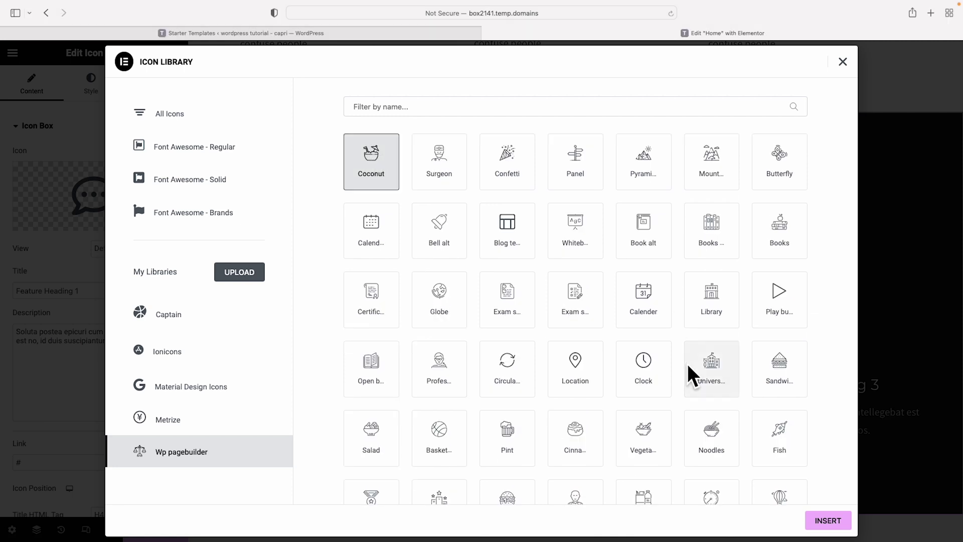
{"action": "left_click", "coordinate": [828, 522]}
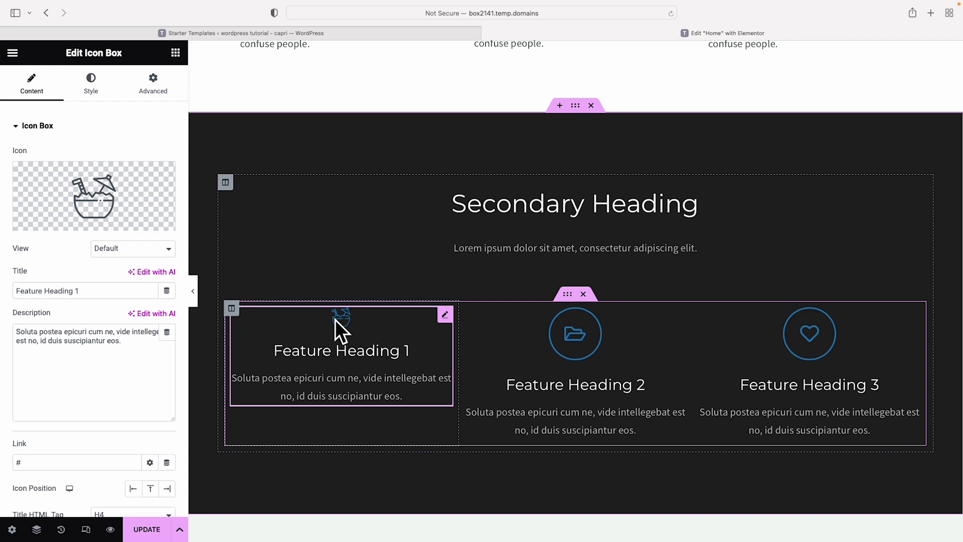
- Set the Feature Heading 1 icon's size to 82 px and its primary color to the global Theme Color 1
{"action": "left_click", "coordinate": [89, 81]}
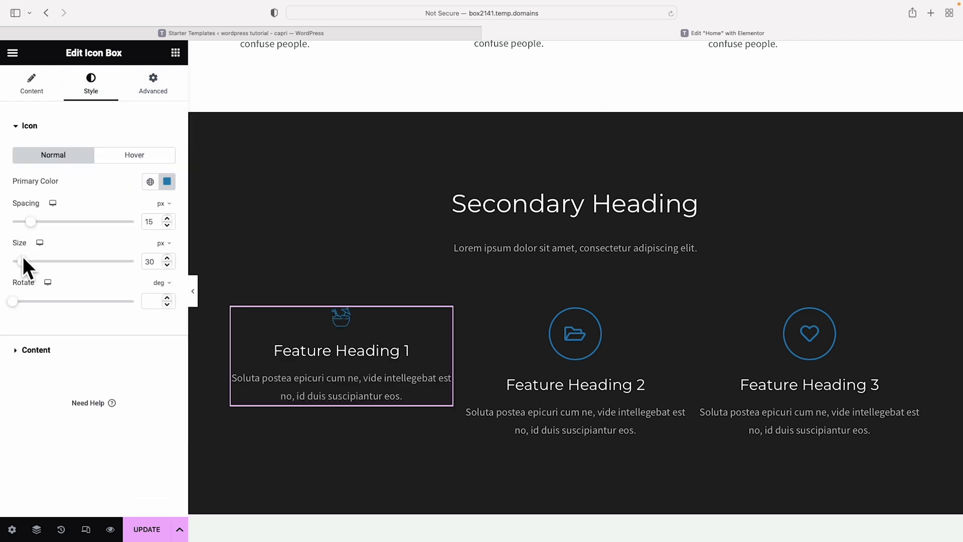
{"action": "left_click_drag", "start_coordinate": [22, 261], "coordinate": [43, 261]}
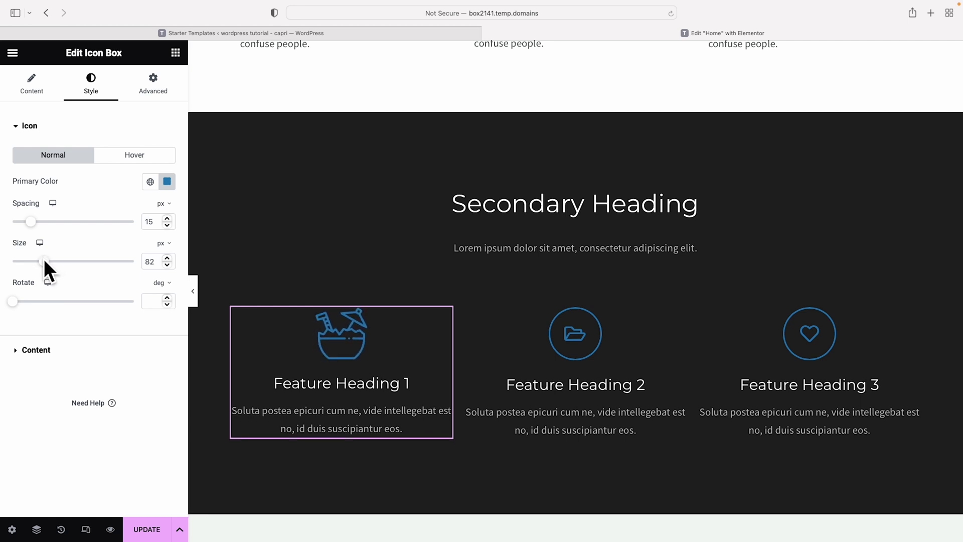
{"action": "left_click", "coordinate": [150, 180]}
{"action": "left_click", "coordinate": [71, 326]}
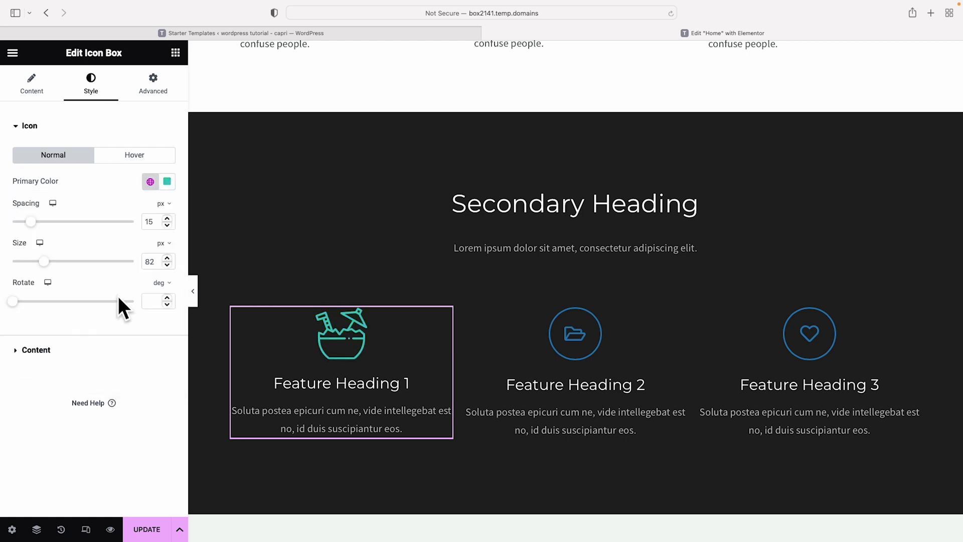
- Change the Feature Heading 1 icon's primary color to pink #FB23B8 and save that pink as a new global color
{"action": "left_click", "coordinate": [167, 181]}
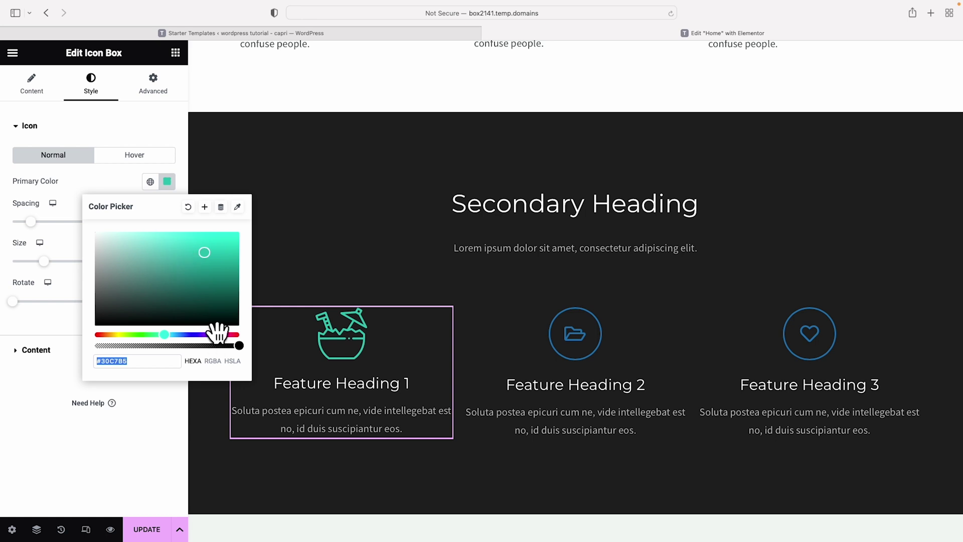
{"action": "left_click_drag", "start_coordinate": [219, 333], "coordinate": [222, 334]}
{"action": "left_click_drag", "start_coordinate": [208, 255], "coordinate": [218, 241]}
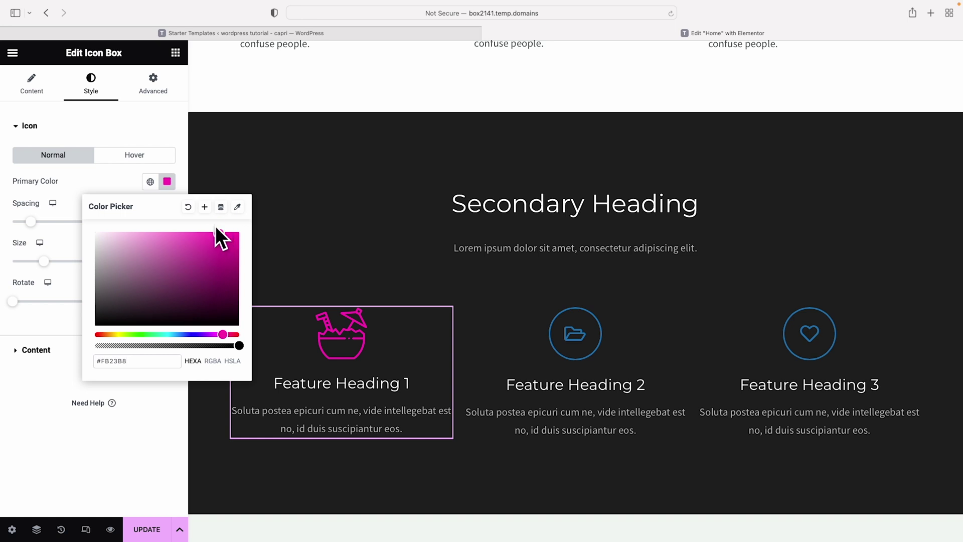
{"action": "left_click", "coordinate": [203, 206]}
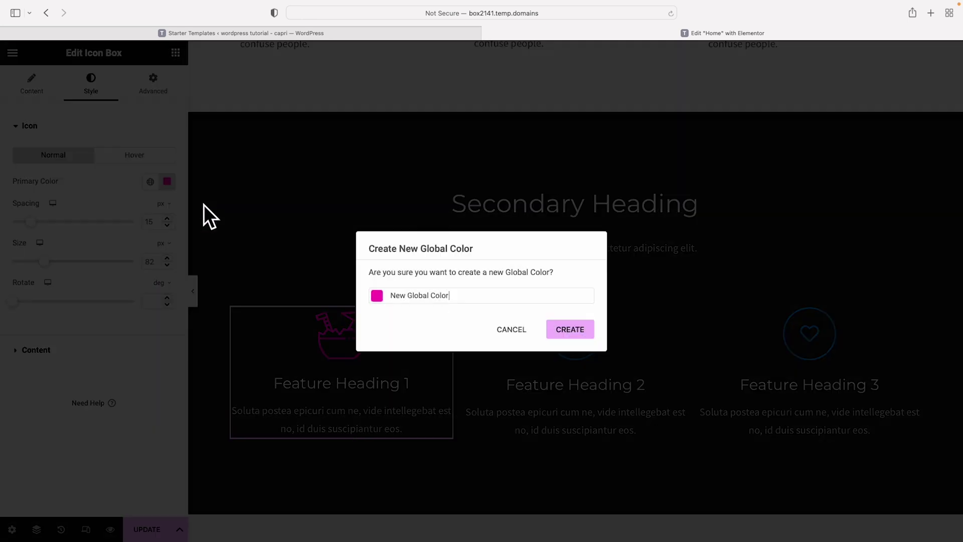
{"action": "triple_click", "coordinate": [452, 302]}
{"action": "left_click", "coordinate": [567, 326]}
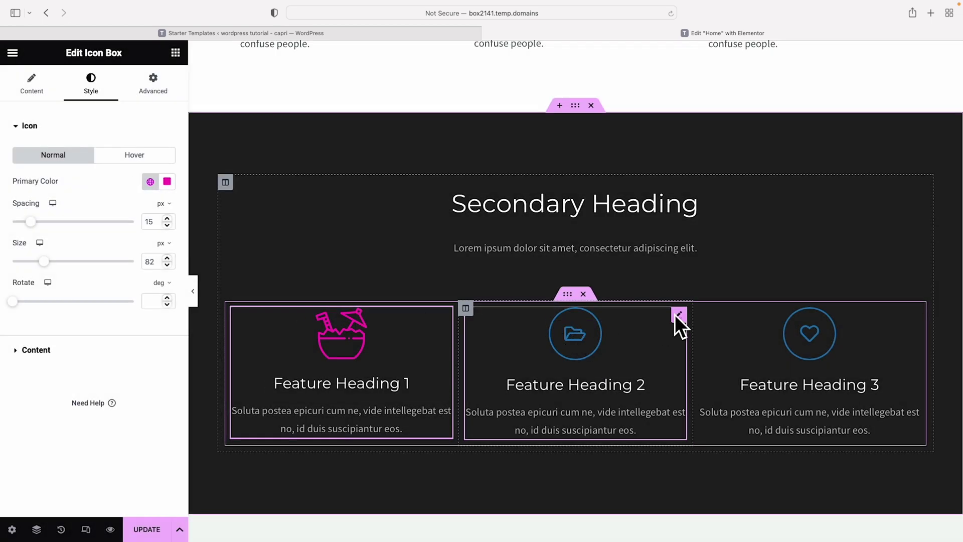
- Try to apply the pink global color #FB23B8 as the Feature Heading 2 icon's primary color
{"action": "left_click", "coordinate": [678, 314]}
{"action": "left_click", "coordinate": [88, 91]}
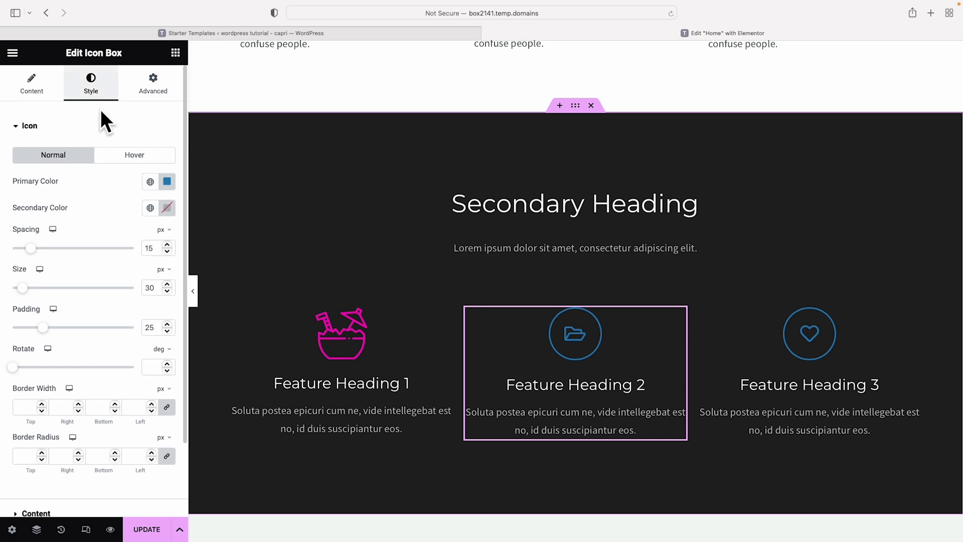
{"action": "left_click", "coordinate": [151, 183]}
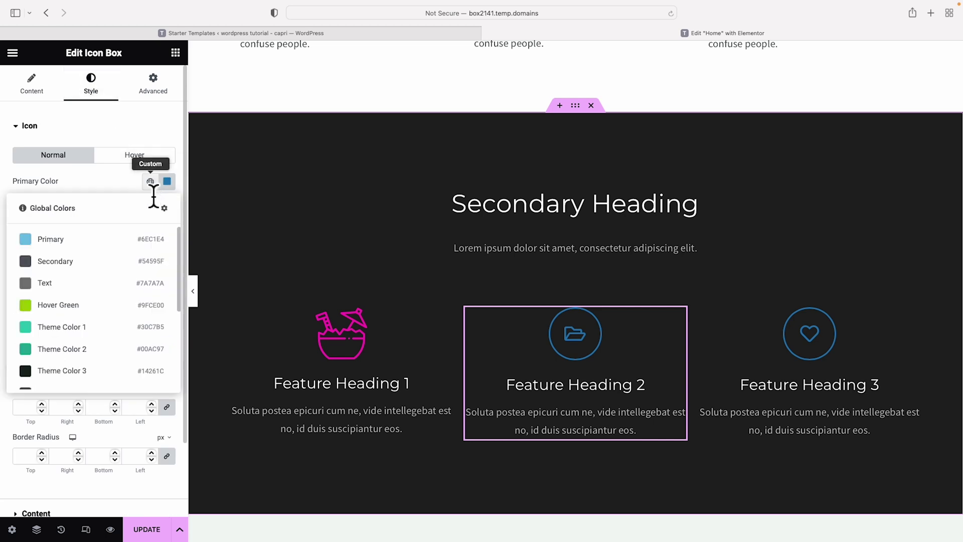
{"action": "scroll", "coordinate": [119, 278], "scroll_direction": "down", "scroll_amount": 5}
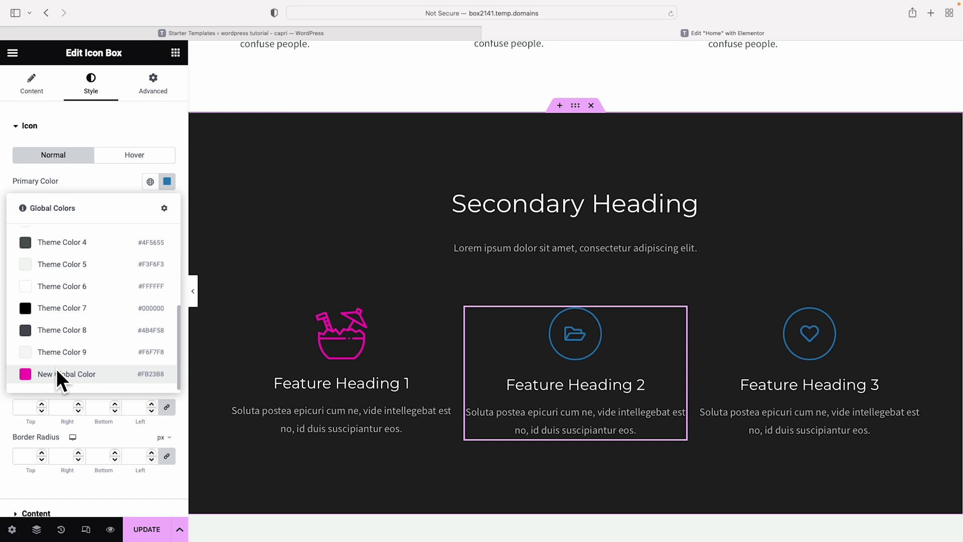
{"action": "left_click", "coordinate": [57, 374]}
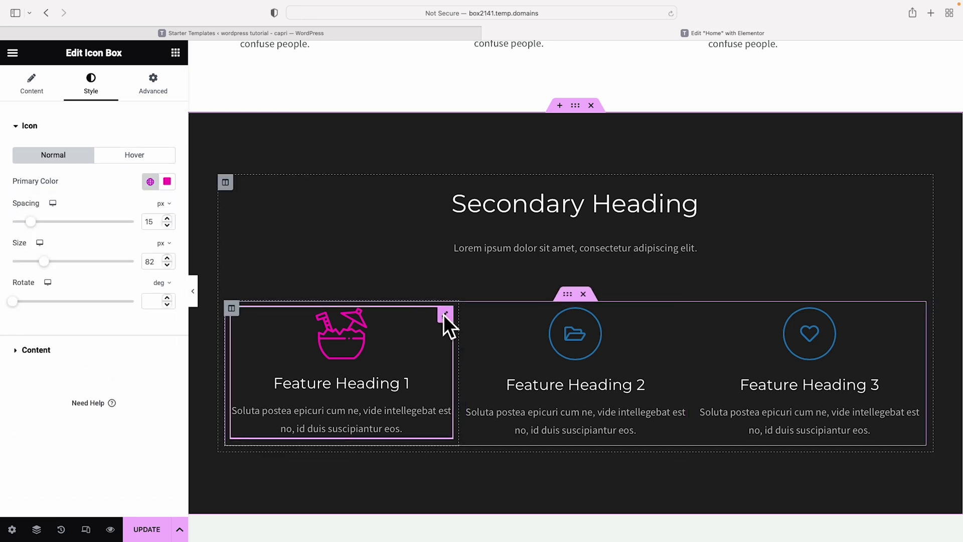
- Set the Feature Heading 1 icon's primary color to global Theme Color 1 and copy that icon box's style onto Feature Headings 2 and 3
{"action": "left_click", "coordinate": [150, 182]}
{"action": "left_click", "coordinate": [74, 328]}
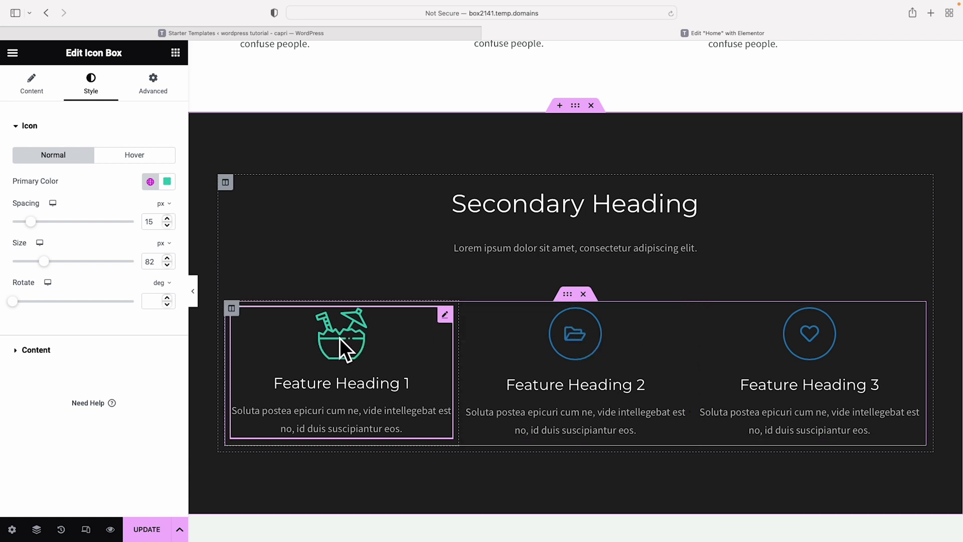
{"action": "right_click", "coordinate": [442, 313]}
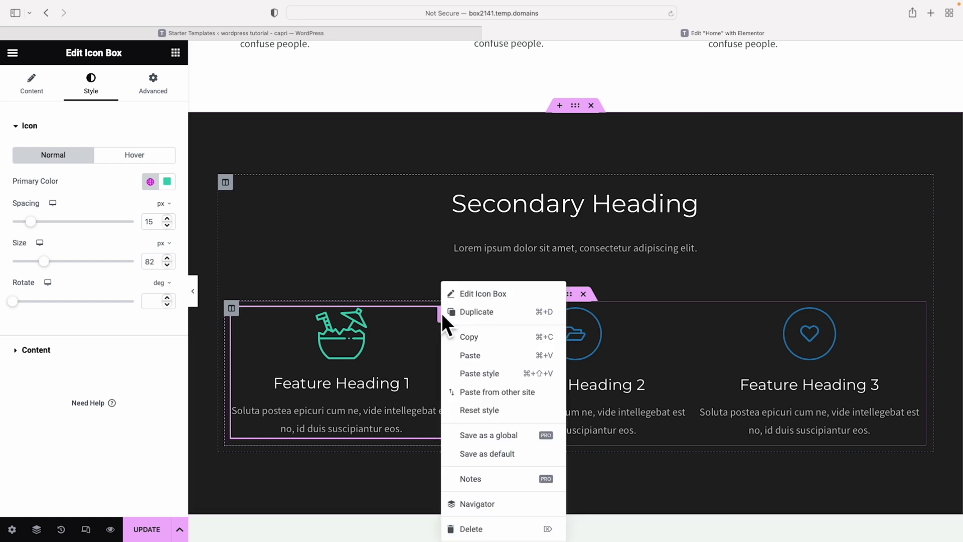
{"action": "left_click", "coordinate": [467, 338]}
{"action": "right_click", "coordinate": [564, 332]}
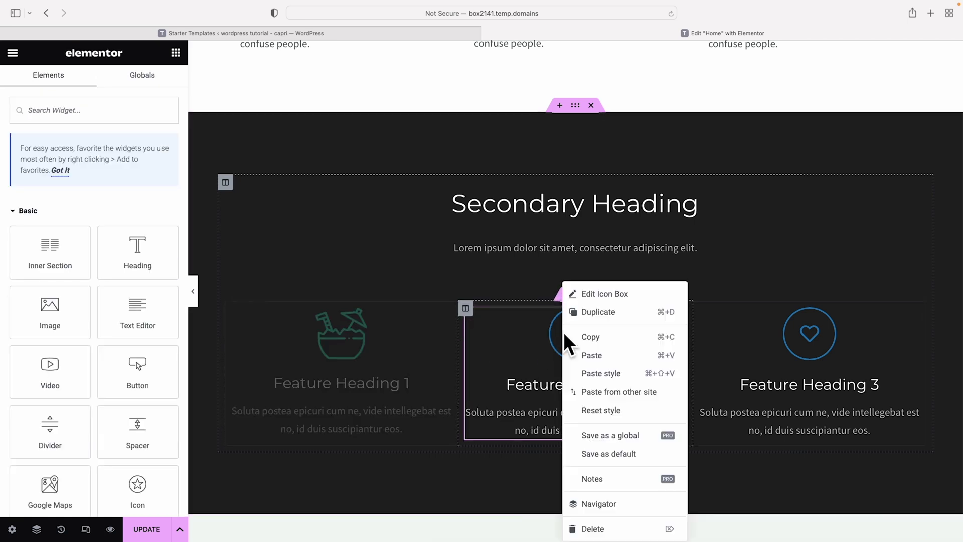
{"action": "left_click", "coordinate": [595, 369]}
{"action": "right_click", "coordinate": [792, 334]}
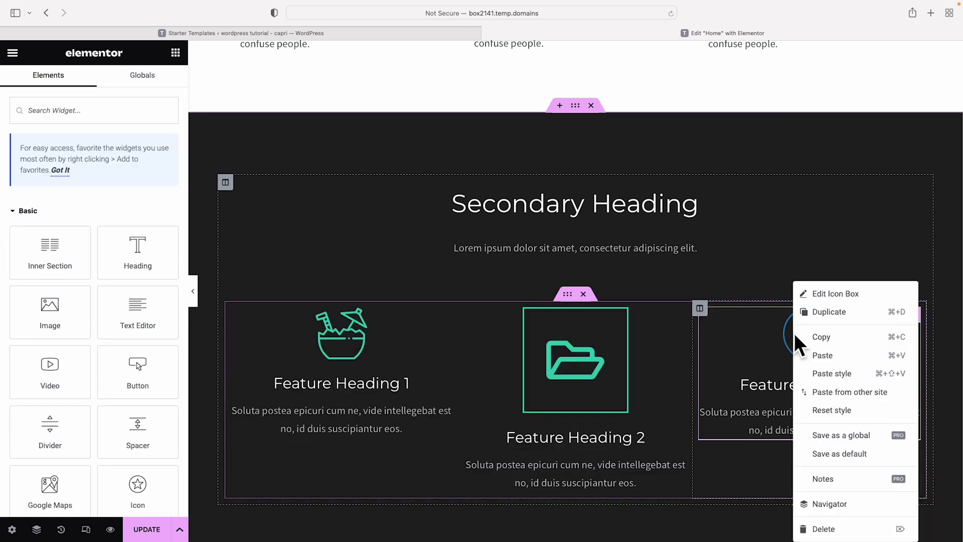
{"action": "left_click", "coordinate": [815, 374]}
- Replace the Feature Heading 2 icon with the Globe icon from the Wp pagebuilder icon library
{"action": "scroll", "coordinate": [625, 301], "scroll_direction": "down", "scroll_amount": 1}
{"action": "left_click", "coordinate": [625, 287]}
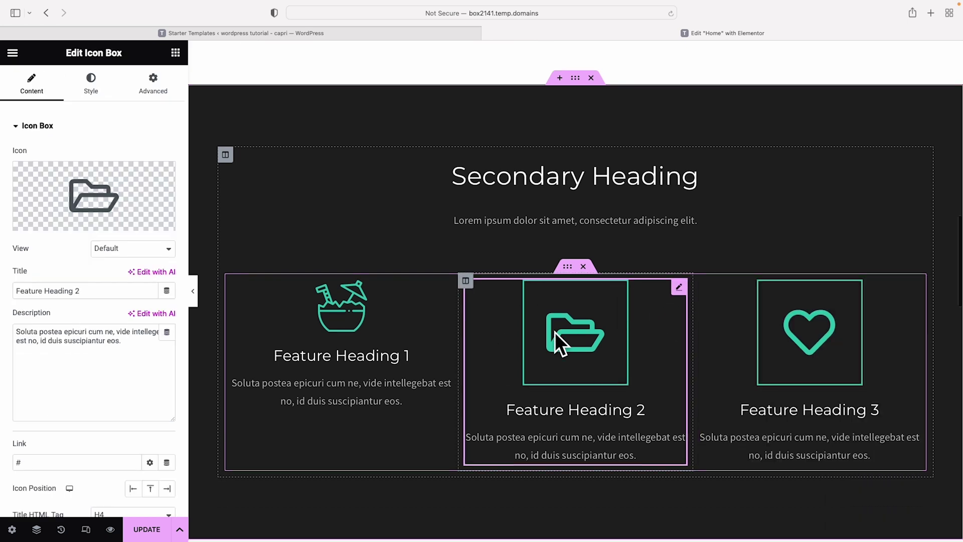
{"action": "mouse_move", "coordinate": [100, 179]}
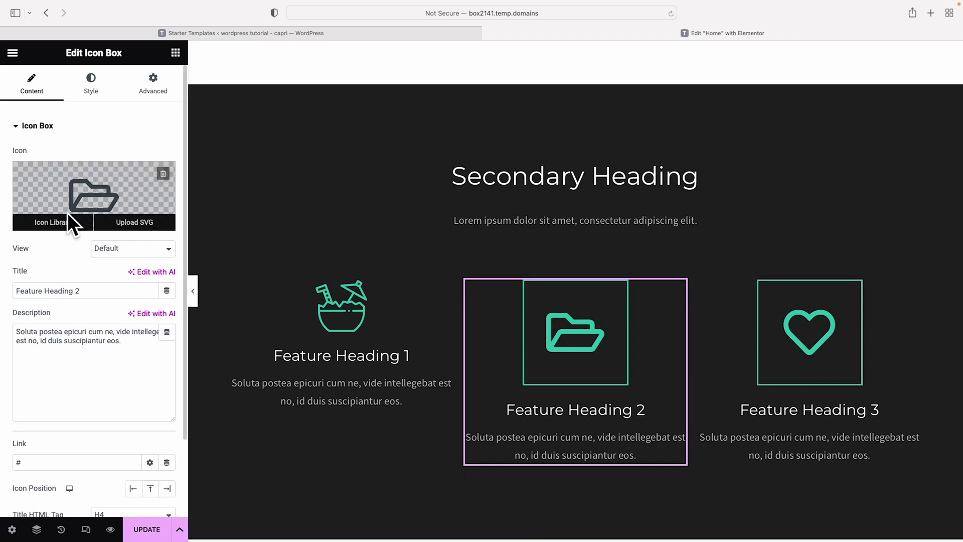
{"action": "left_click", "coordinate": [50, 224]}
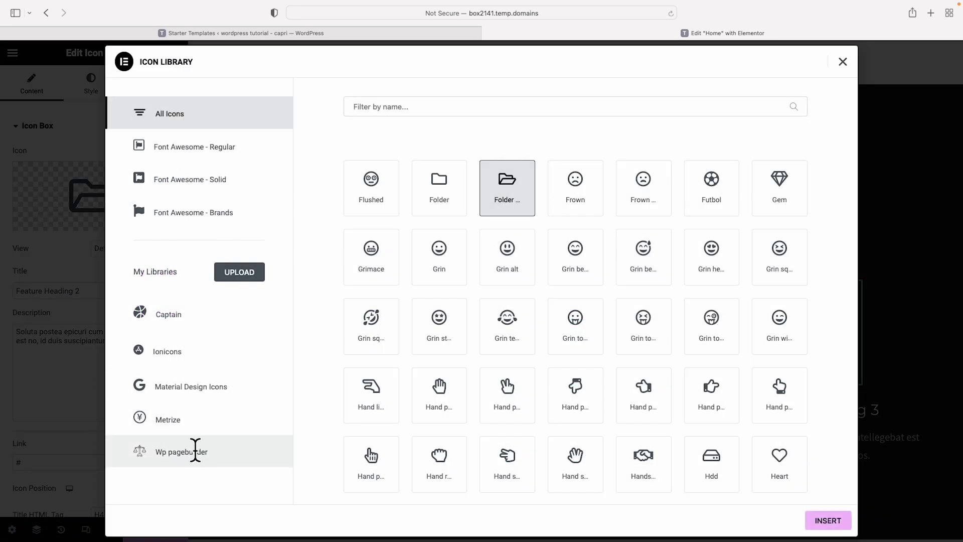
{"action": "left_click", "coordinate": [193, 451]}
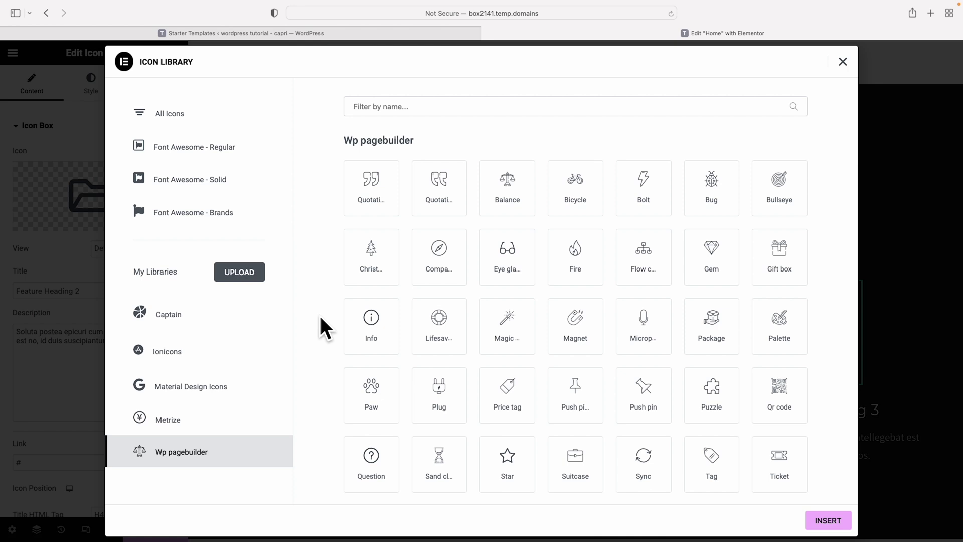
{"action": "left_click", "coordinate": [188, 315]}
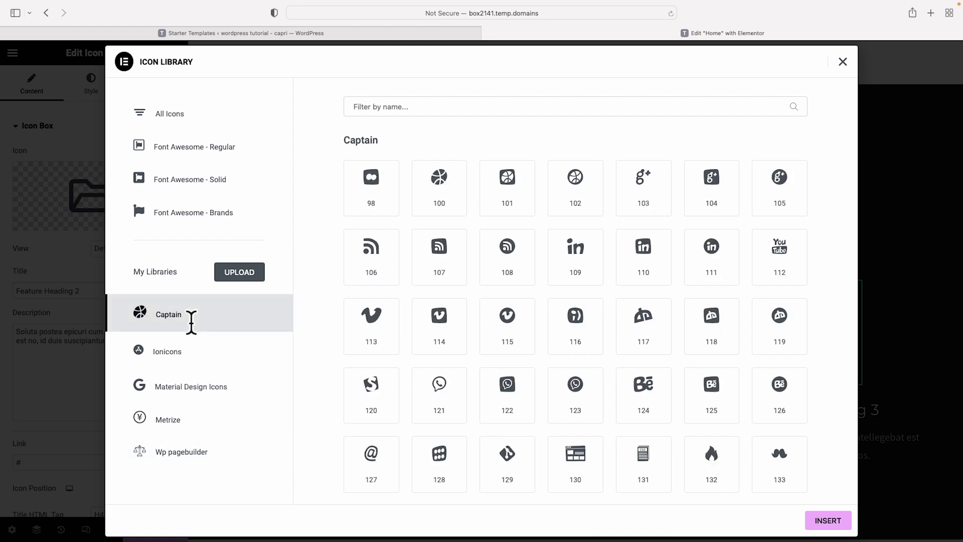
{"action": "left_click", "coordinate": [202, 366]}
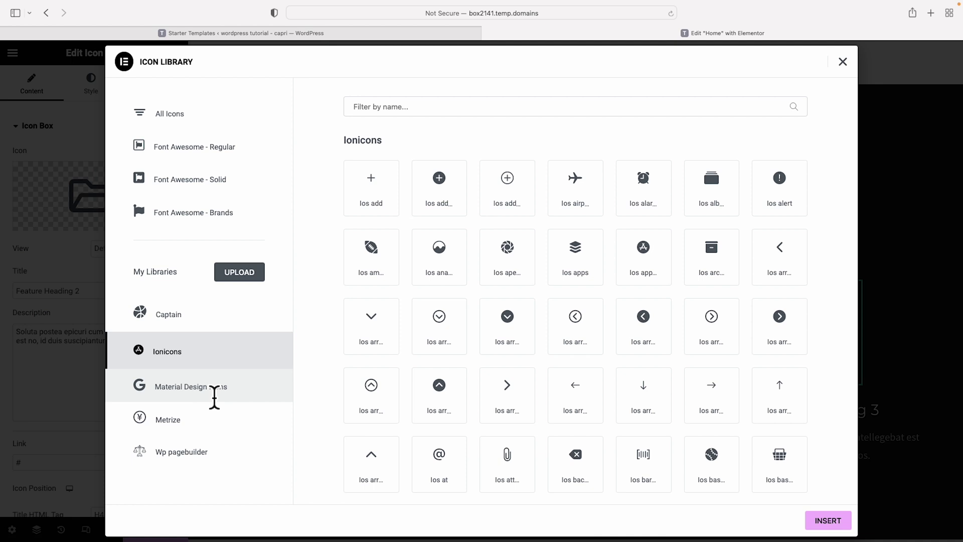
{"action": "left_click", "coordinate": [212, 392]}
{"action": "left_click", "coordinate": [206, 454]}
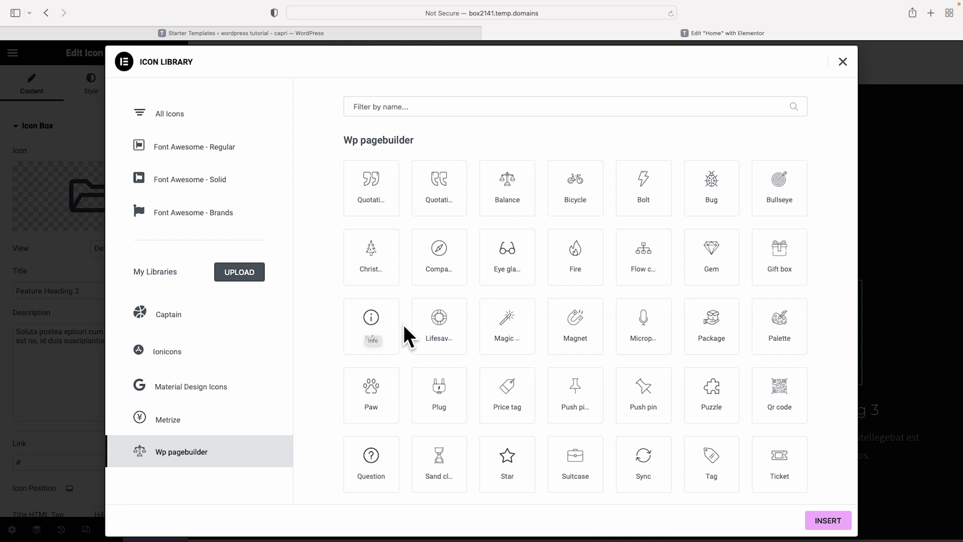
{"action": "scroll", "coordinate": [581, 329], "scroll_direction": "down", "scroll_amount": 5}
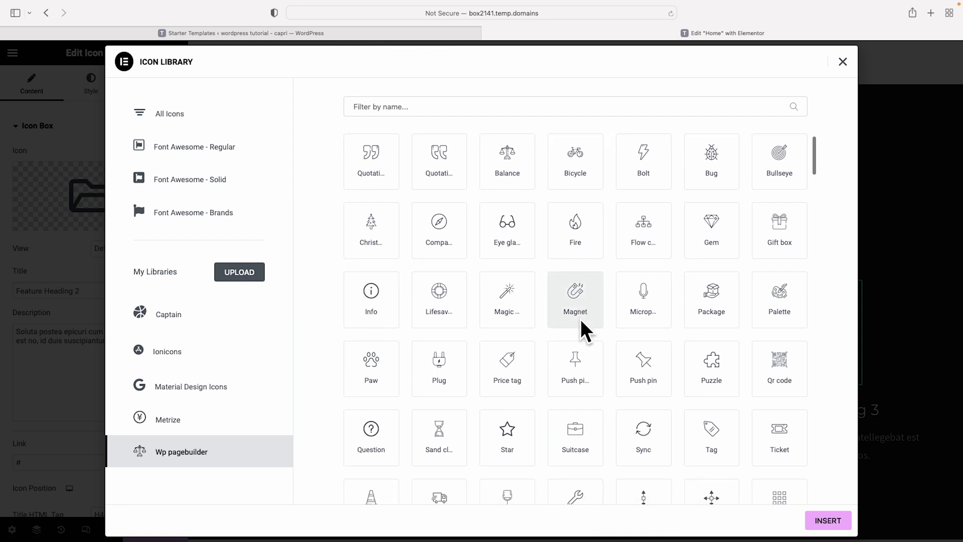
{"action": "scroll", "coordinate": [582, 331], "scroll_direction": "down", "scroll_amount": 7}
{"action": "left_click", "coordinate": [439, 347]}
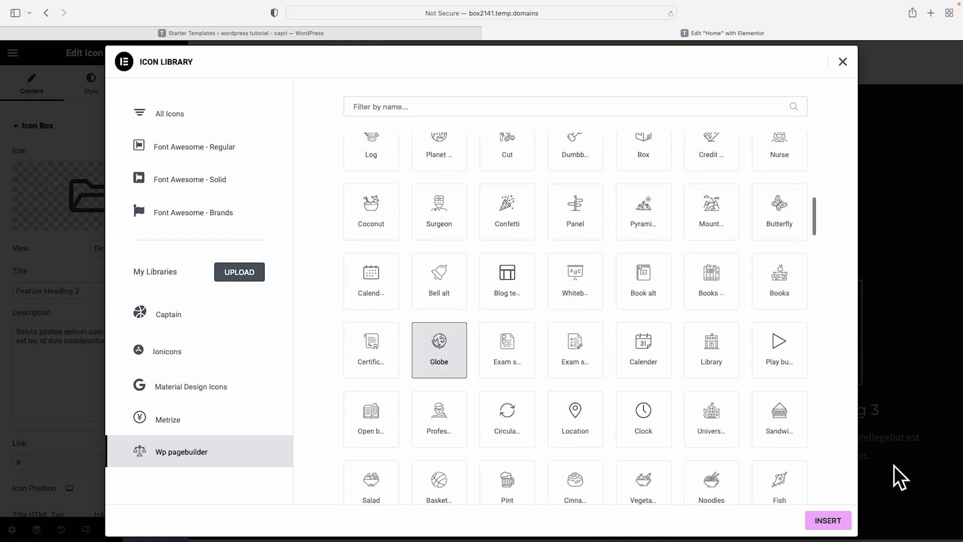
{"action": "left_click", "coordinate": [850, 521]}
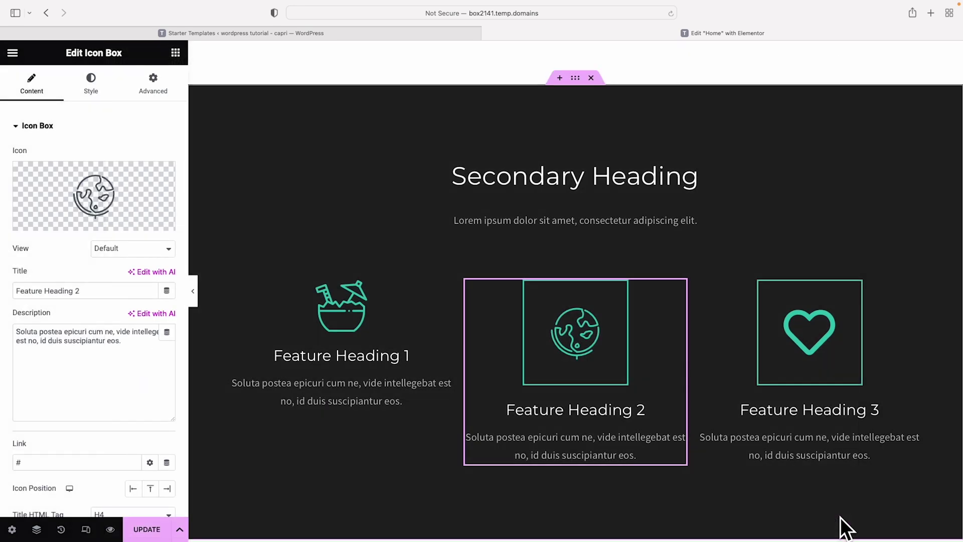
- Update the home page and reload the editor
{"action": "left_click", "coordinate": [150, 531]}
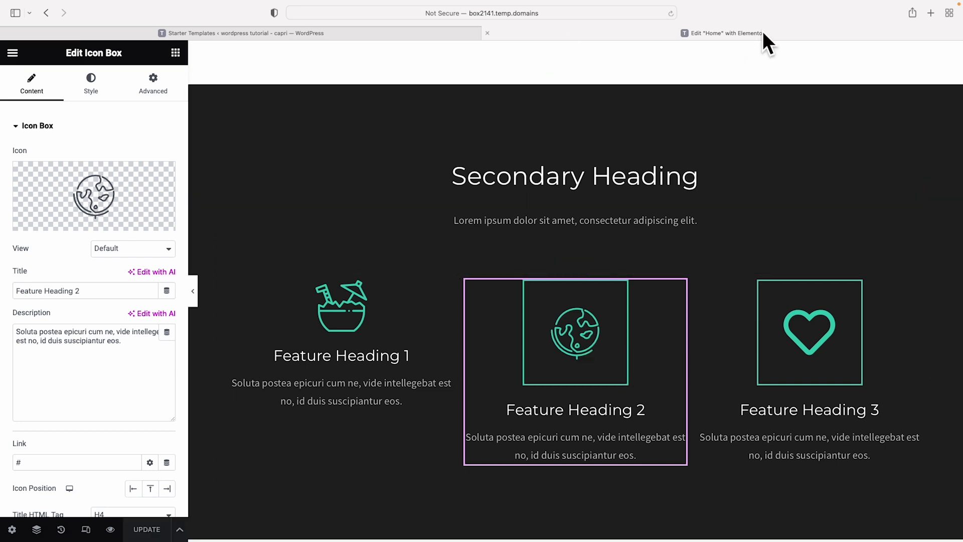
{"action": "left_click", "coordinate": [671, 13]}
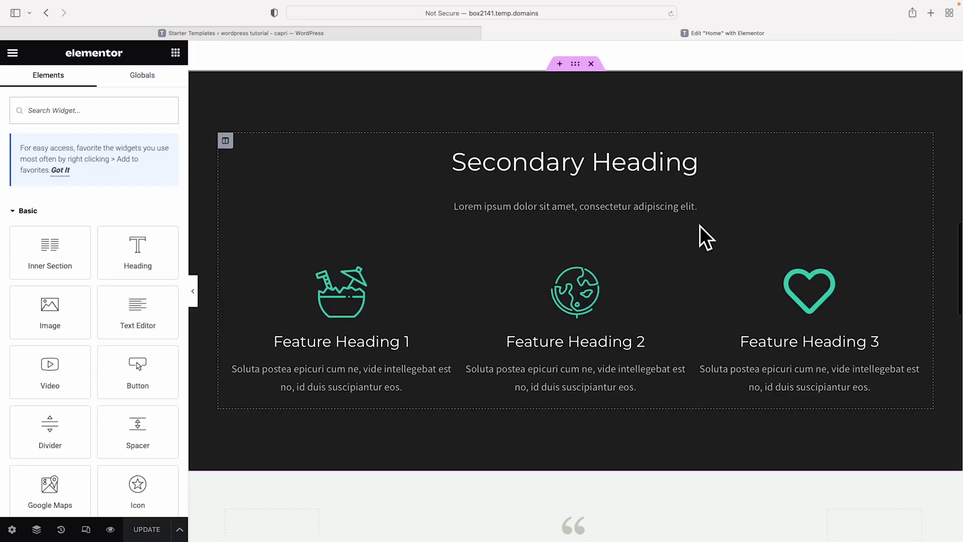
- Replace the Feature Heading 3 icon with the mountains icon and preview the features section without the editing panel
{"action": "scroll", "coordinate": [700, 225], "scroll_direction": "down", "scroll_amount": 2}
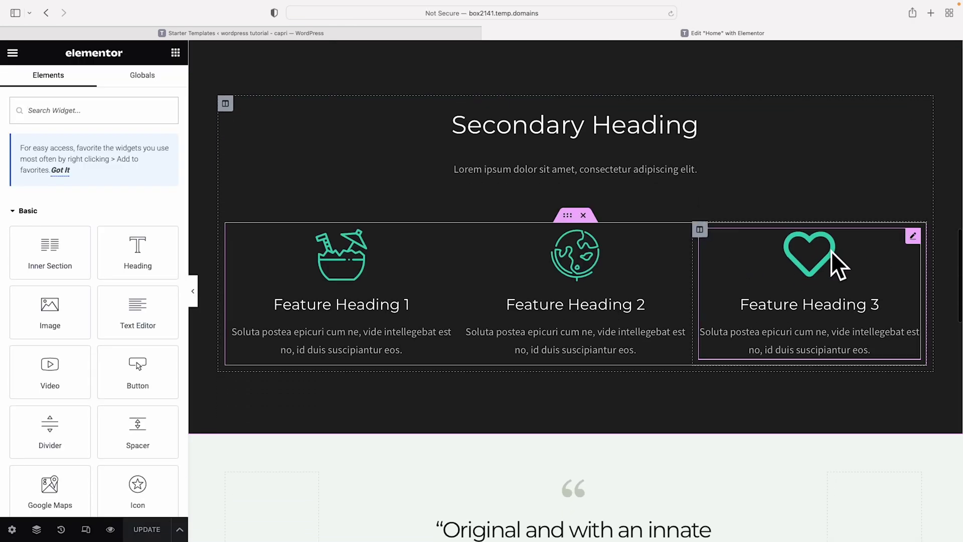
{"action": "left_click", "coordinate": [913, 236]}
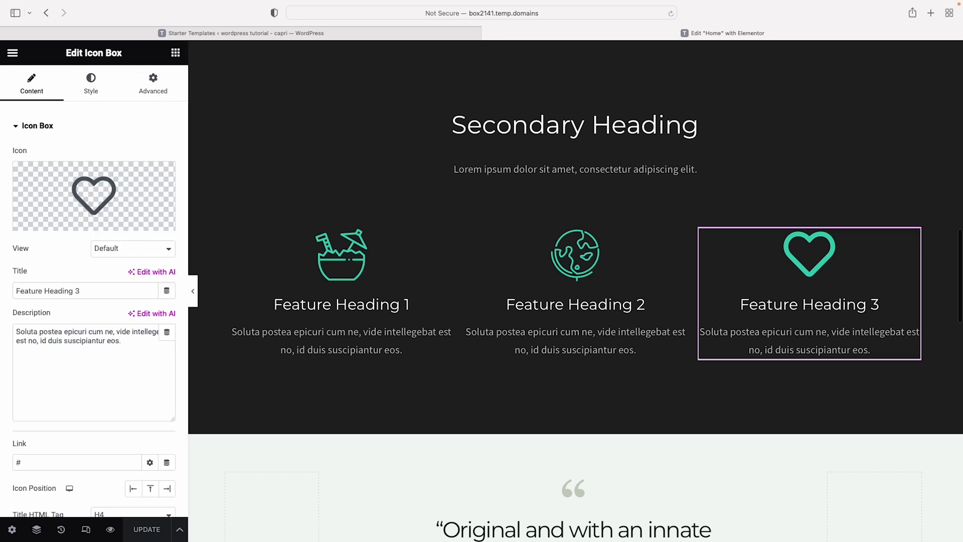
{"action": "left_click", "coordinate": [50, 222]}
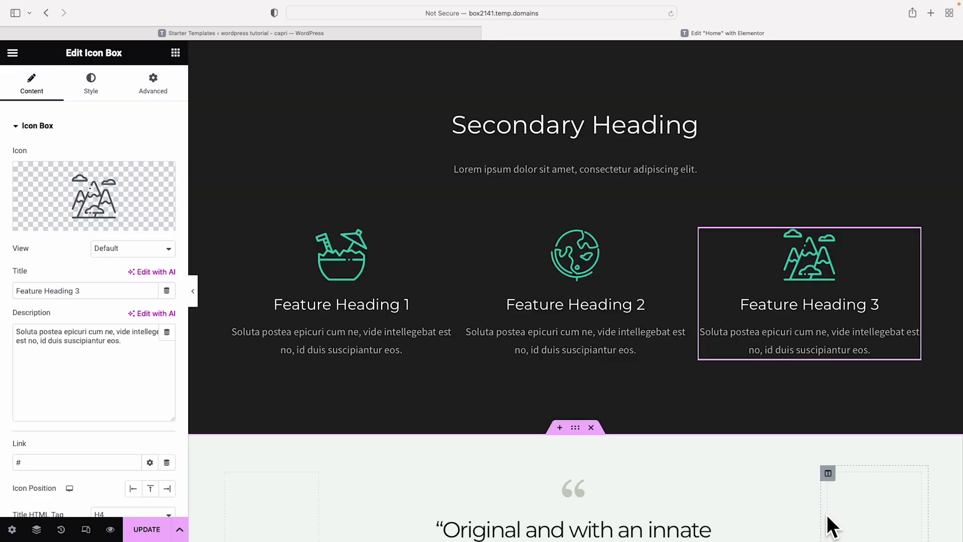
{"action": "scroll", "coordinate": [697, 440], "scroll_direction": "up", "scroll_amount": 3}
{"action": "scroll", "coordinate": [677, 432], "scroll_direction": "down", "scroll_amount": 2}
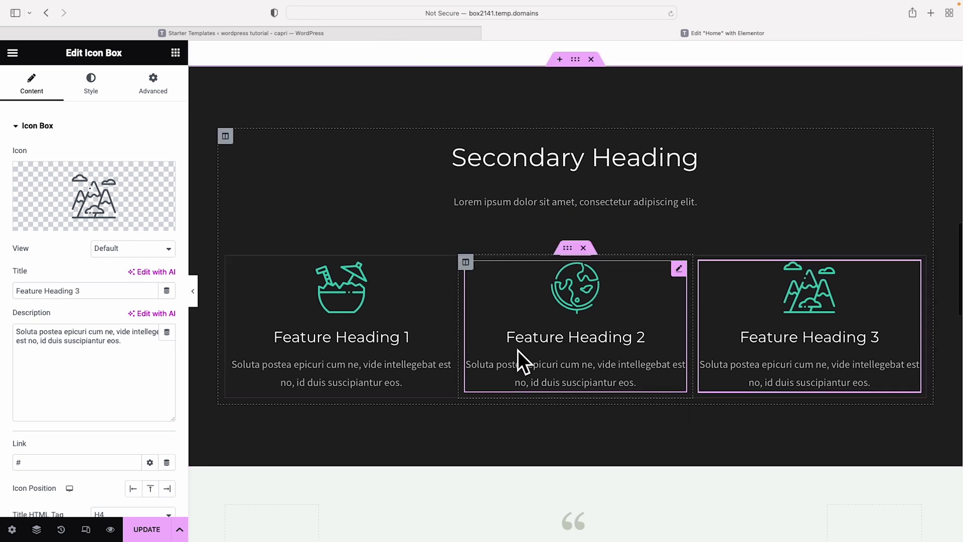
{"action": "left_click", "coordinate": [193, 291]}
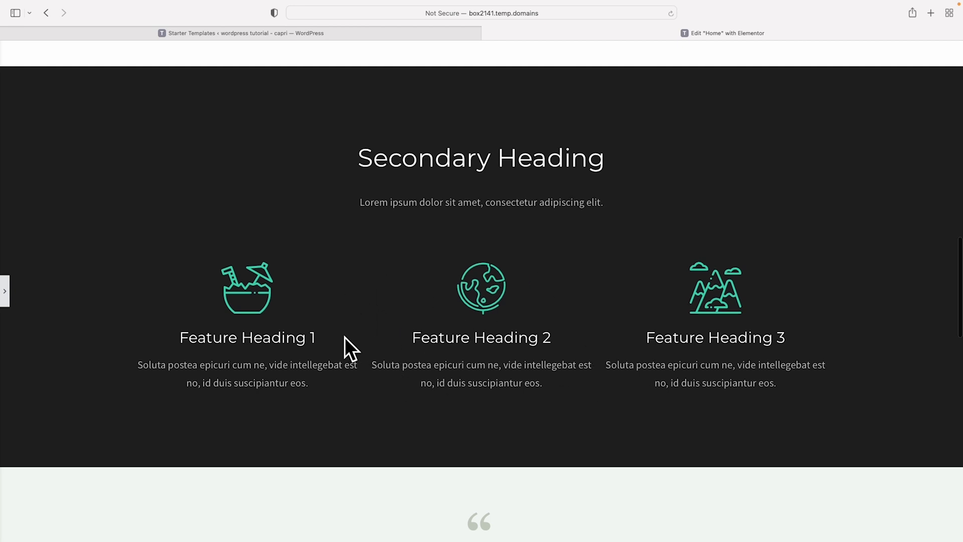
{"action": "left_click", "coordinate": [4, 289]}
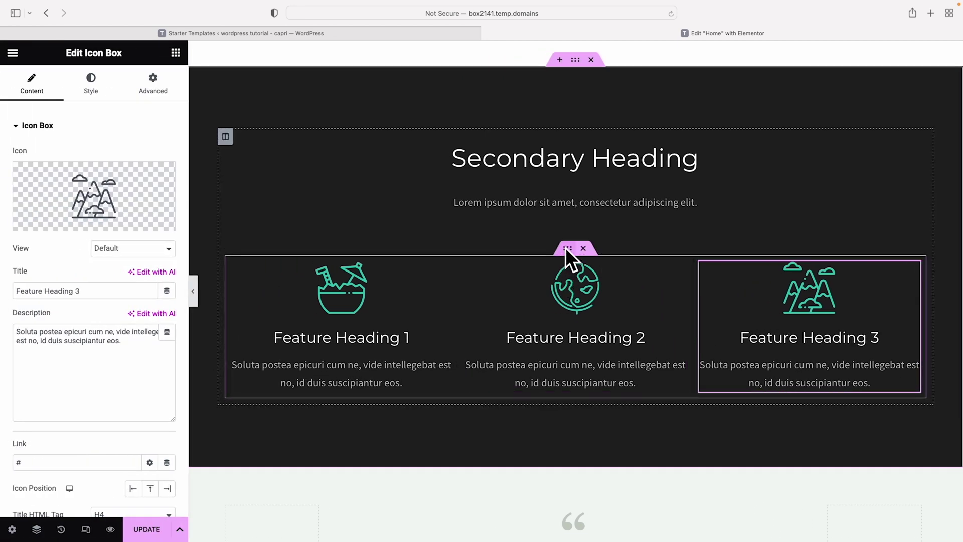
- Set the columns gap of the inner section holding the three icon boxes to Wider
{"action": "left_click", "coordinate": [566, 248]}
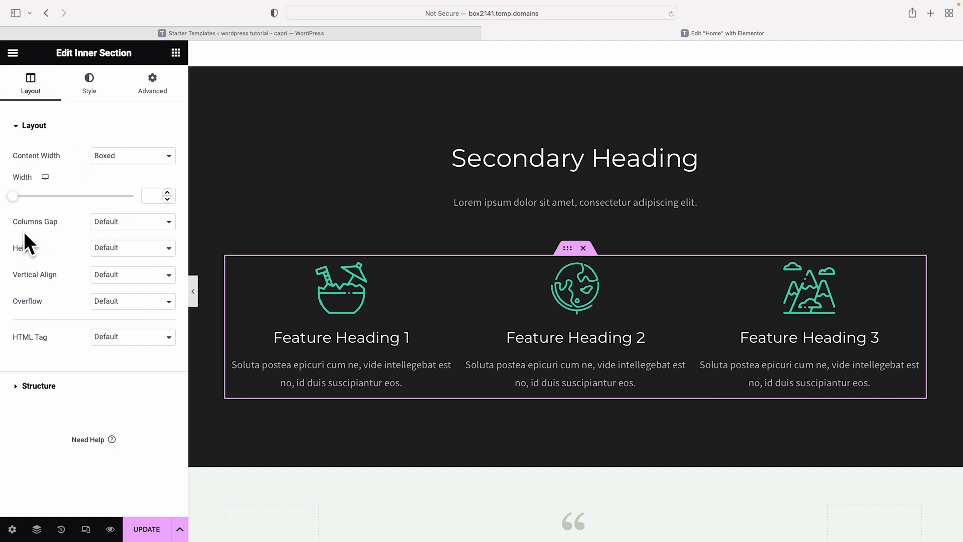
{"action": "left_click", "coordinate": [166, 221]}
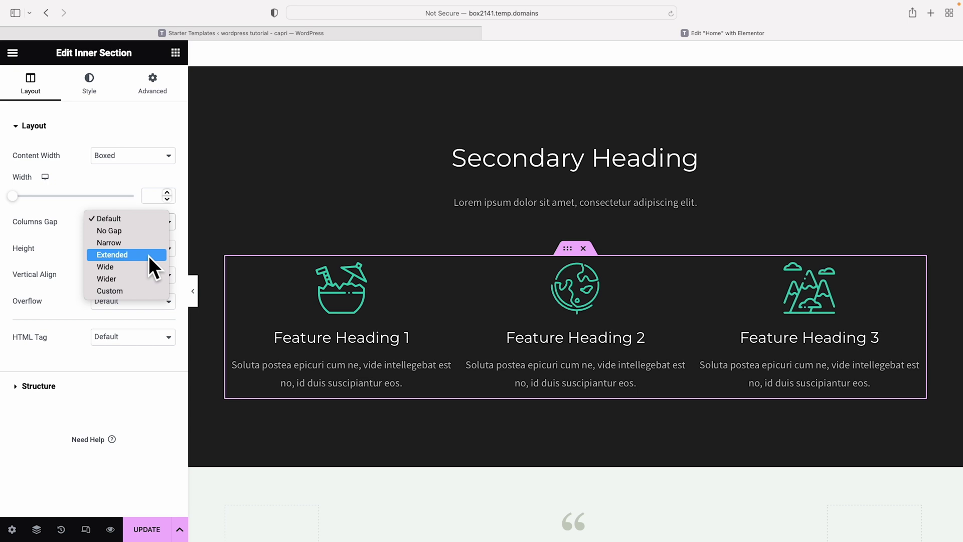
{"action": "left_click", "coordinate": [141, 279]}
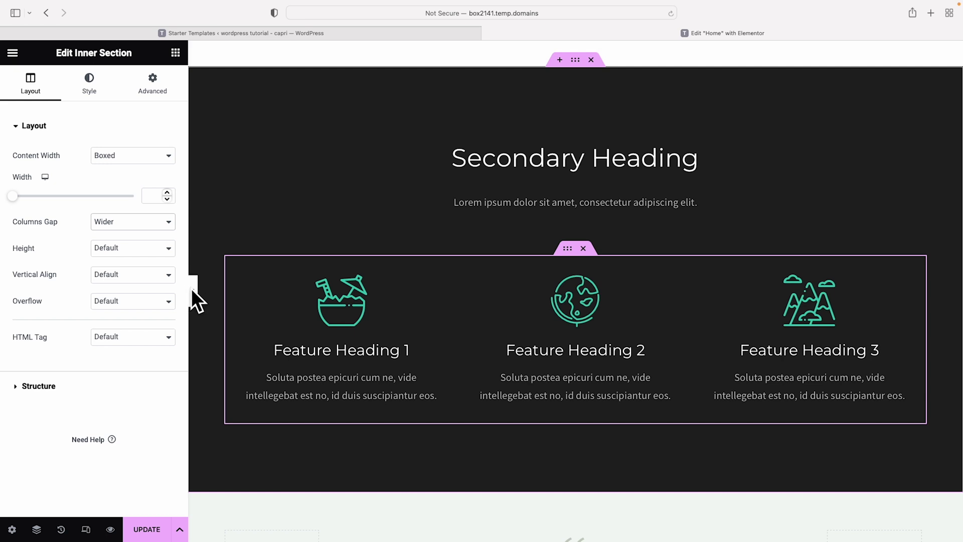
- Set the dark features section's background image to Shutterstock_604891028.jpg from the media library
{"action": "left_click", "coordinate": [564, 441]}
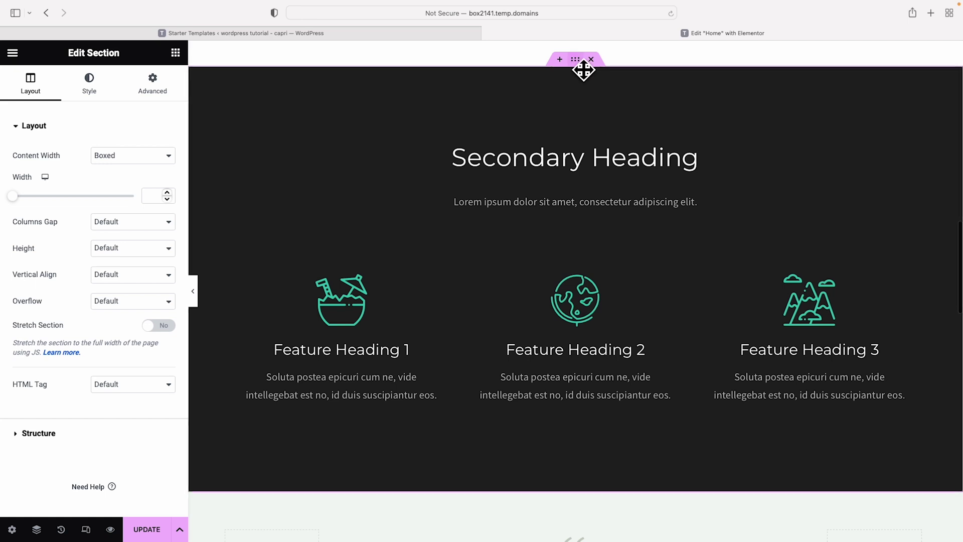
{"action": "left_click", "coordinate": [91, 84]}
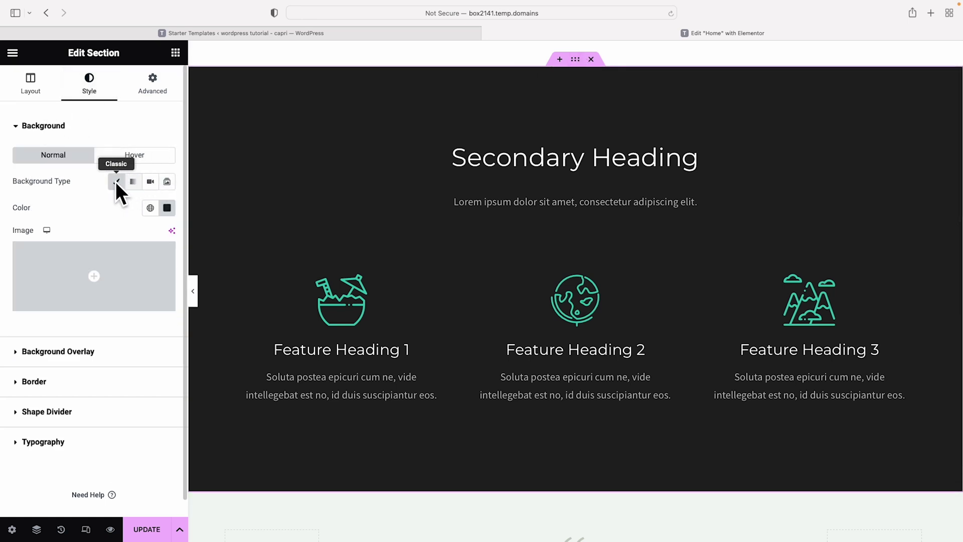
{"action": "left_click", "coordinate": [95, 301]}
{"action": "left_click", "coordinate": [667, 226]}
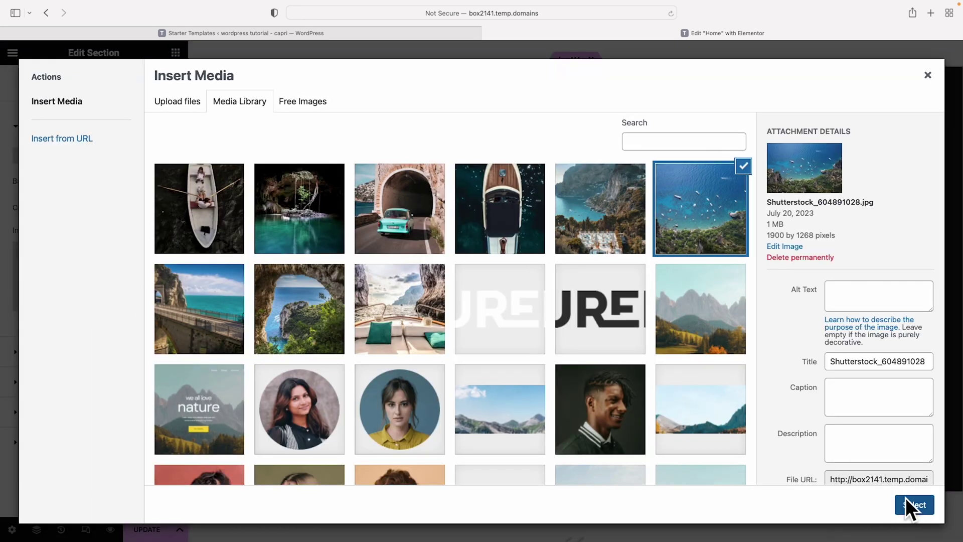
{"action": "left_click", "coordinate": [910, 508]}
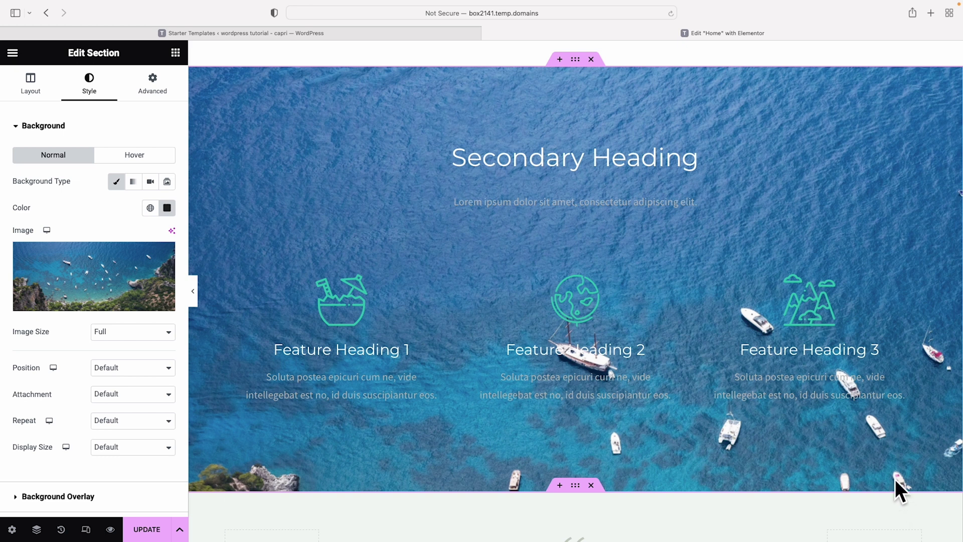
- Add a classic background overlay to the features section in black #000000 with an opacity of 0.59
{"action": "scroll", "coordinate": [672, 266], "scroll_direction": "up", "scroll_amount": 1}
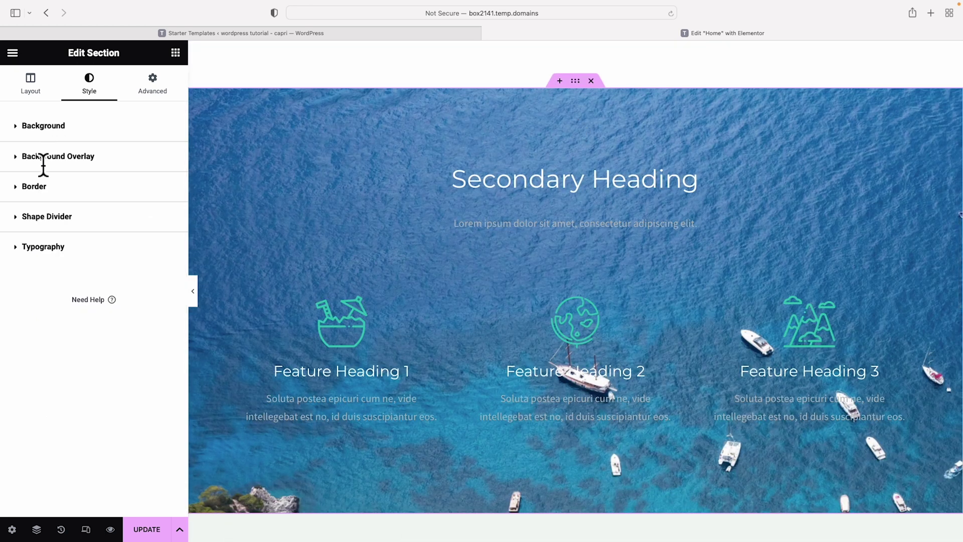
{"action": "left_click", "coordinate": [45, 158]}
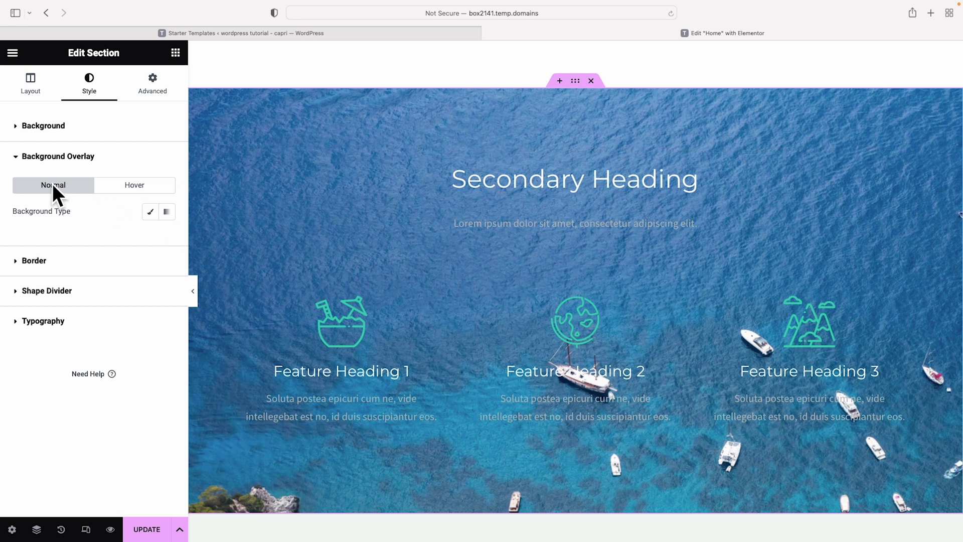
{"action": "left_click", "coordinate": [151, 212]}
{"action": "left_click", "coordinate": [165, 236]}
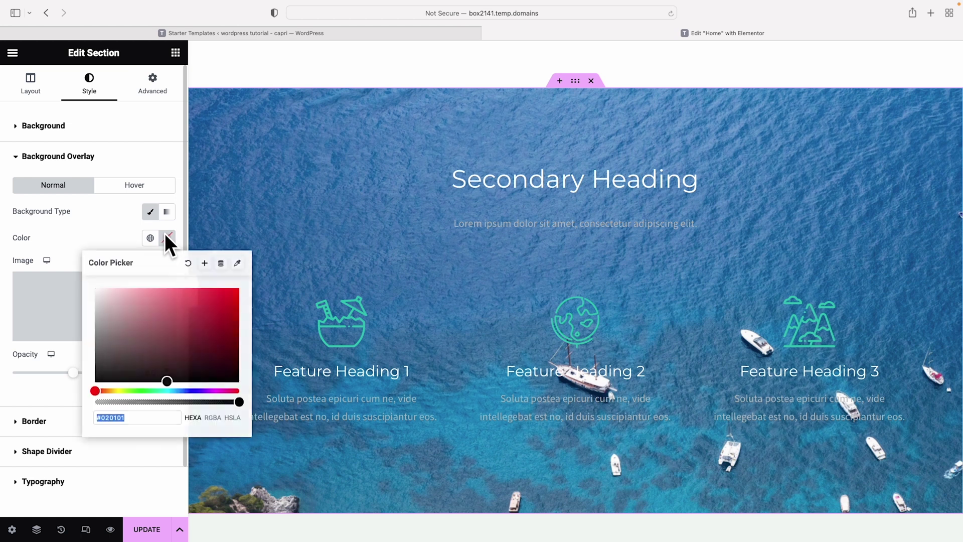
{"action": "left_click_drag", "start_coordinate": [181, 378], "coordinate": [179, 387]}
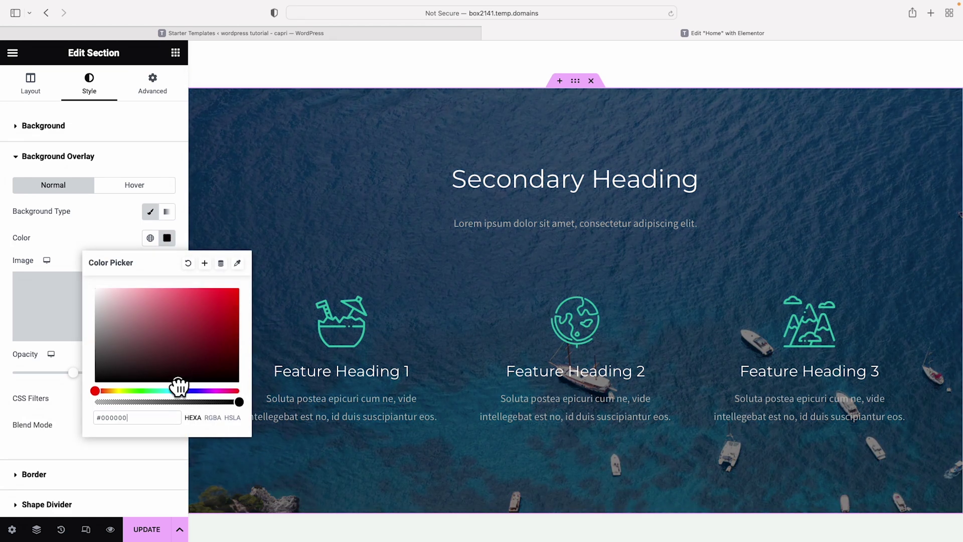
{"action": "left_click", "coordinate": [123, 232]}
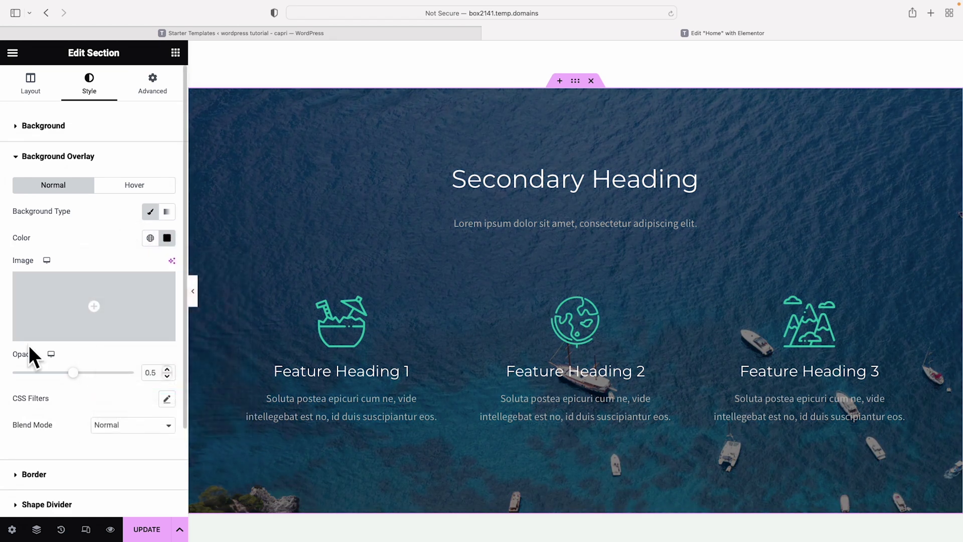
{"action": "left_click_drag", "start_coordinate": [71, 370], "coordinate": [85, 368]}
{"action": "scroll", "coordinate": [88, 370], "scroll_direction": "up", "scroll_amount": 1}
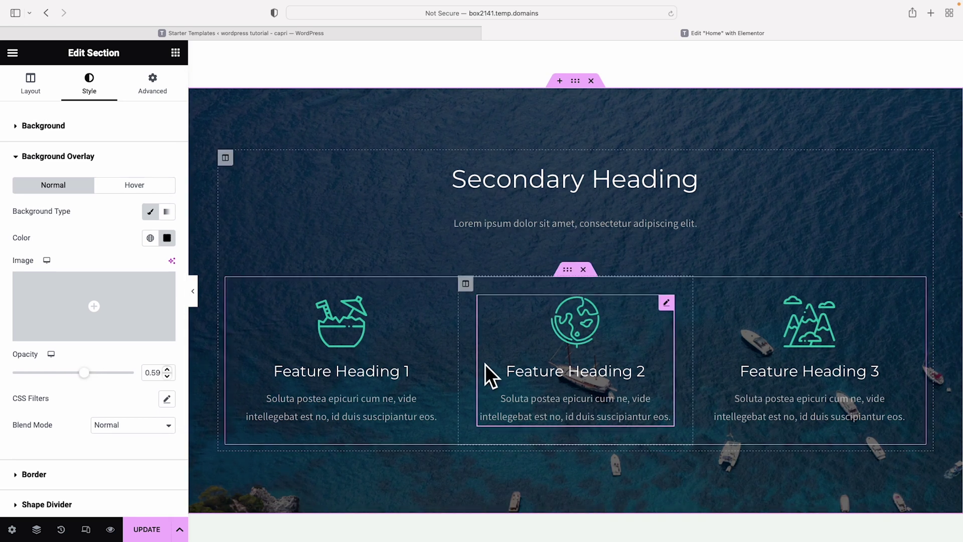
- Set the text color of the paragraph below the Secondary Heading to white #FFFFFF
{"action": "scroll", "coordinate": [486, 364], "scroll_direction": "down", "scroll_amount": 1}
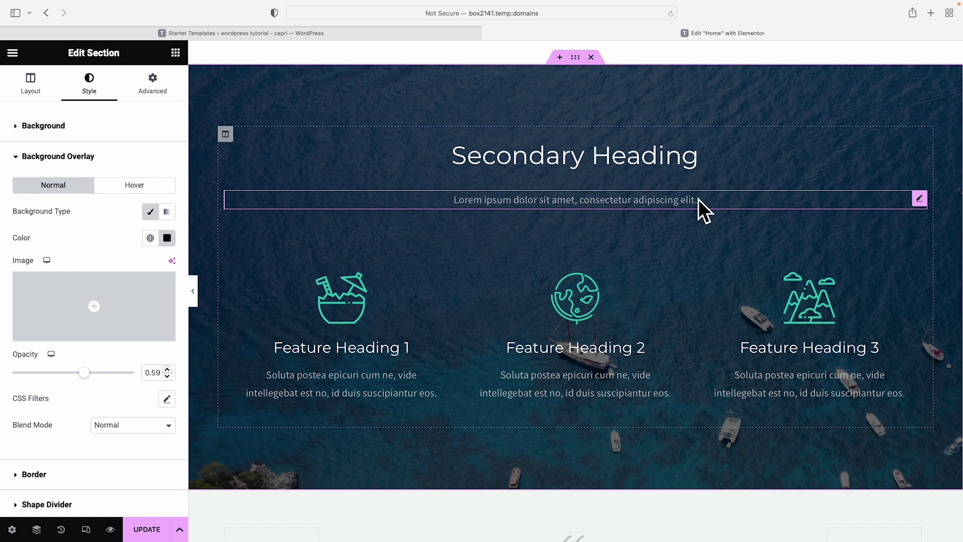
{"action": "left_click", "coordinate": [630, 209]}
{"action": "left_click", "coordinate": [92, 83]}
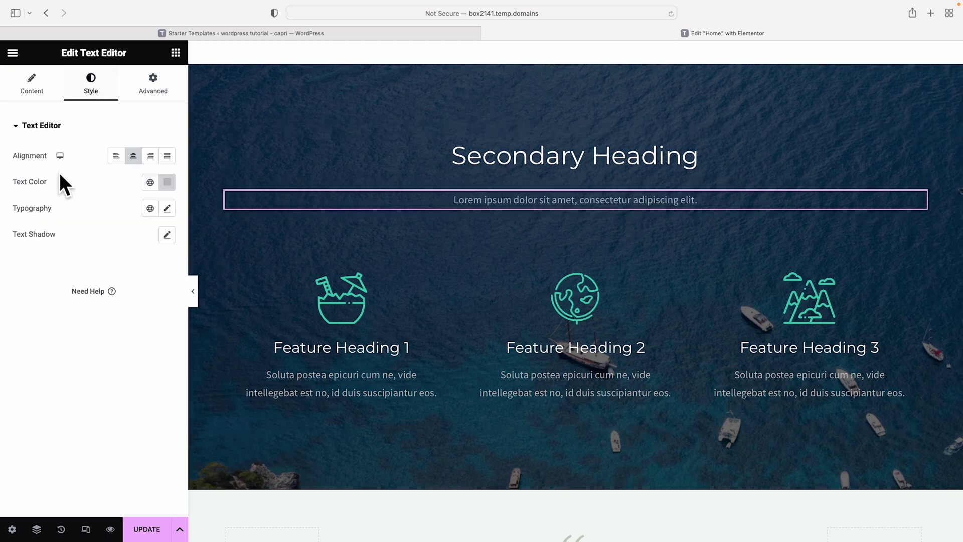
{"action": "left_click", "coordinate": [167, 182]}
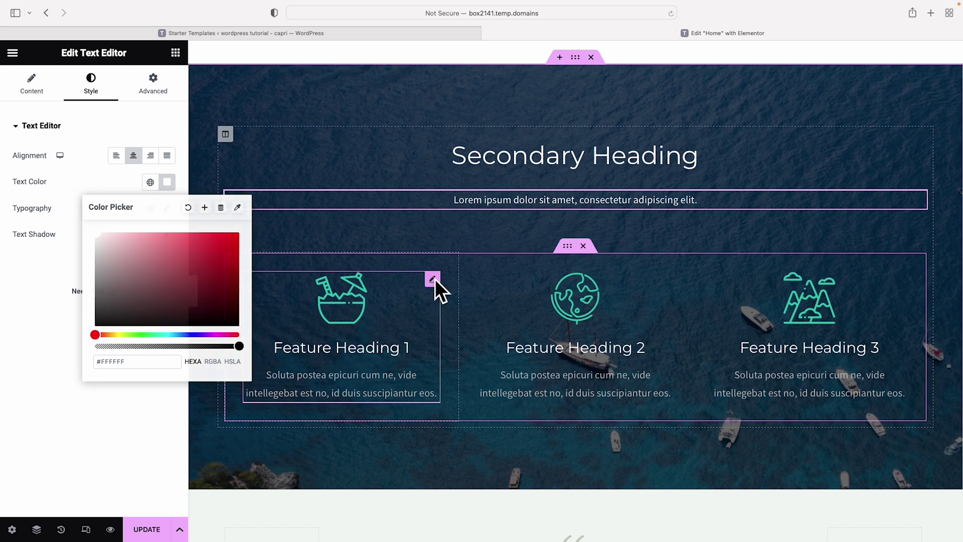
- Set the description color of the Feature Heading 1 icon box to white #FFFFFF
{"action": "left_click", "coordinate": [433, 279]}
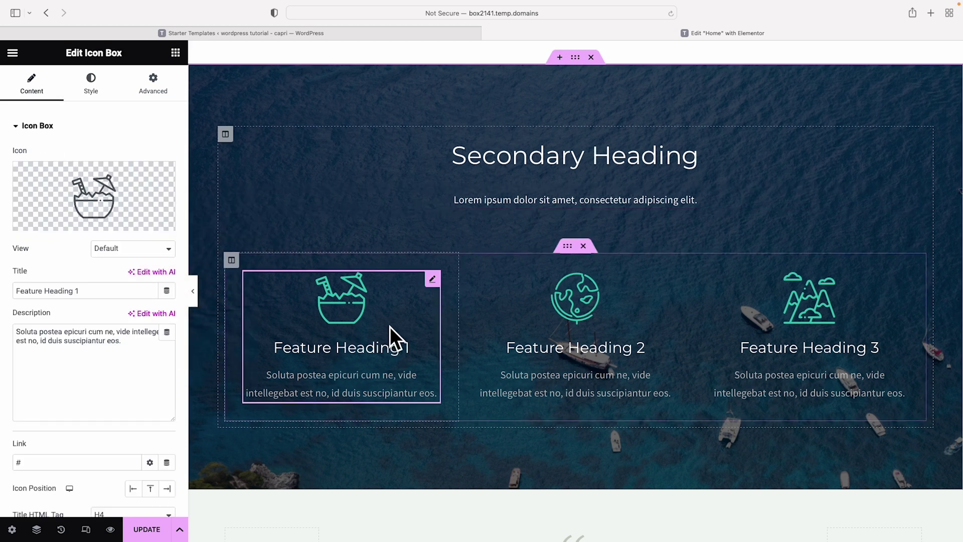
{"action": "left_click", "coordinate": [95, 84]}
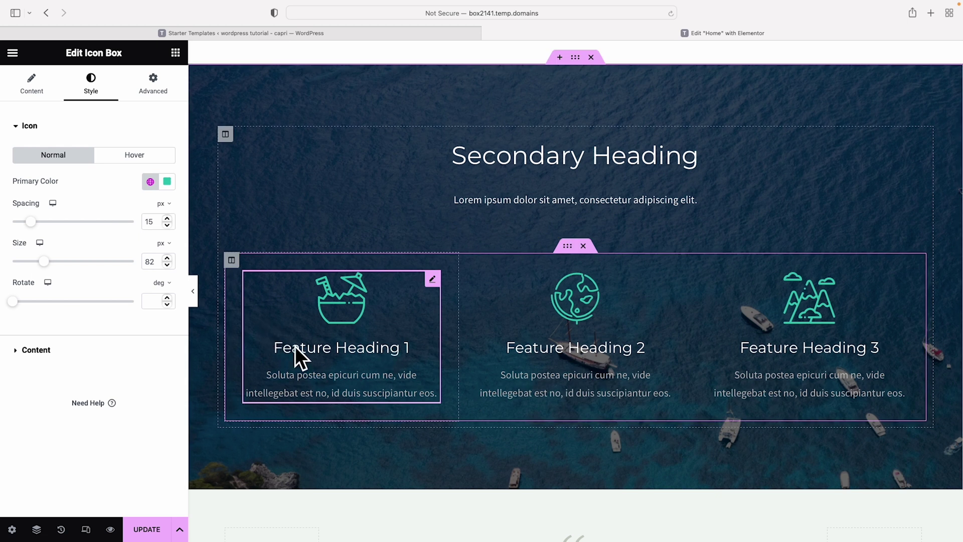
{"action": "left_click", "coordinate": [27, 126]}
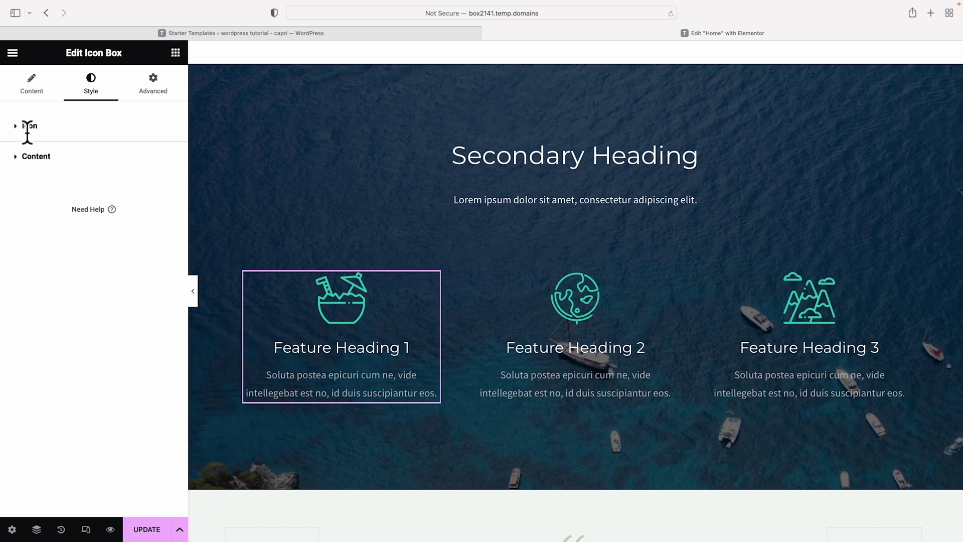
{"action": "left_click", "coordinate": [30, 163]}
{"action": "scroll", "coordinate": [52, 196], "scroll_direction": "down", "scroll_amount": 3}
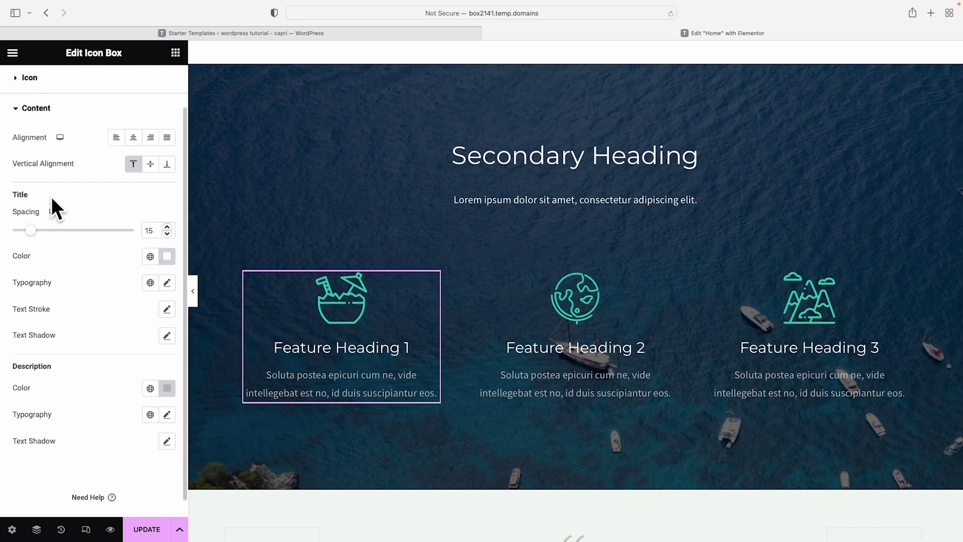
{"action": "left_click", "coordinate": [166, 369]}
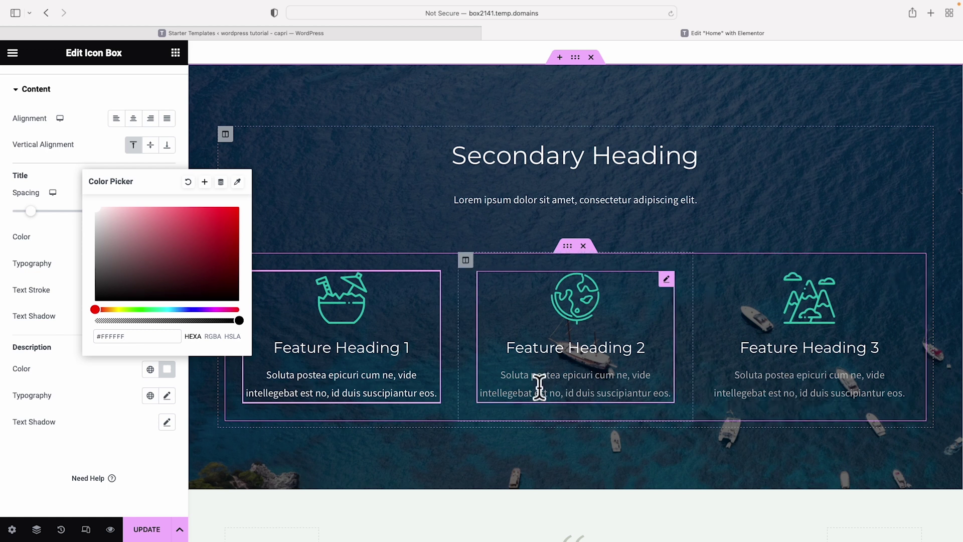
- Copy the Feature Heading 1 icon box and paste its style onto the Feature Heading 2 and Feature Heading 3 icon boxes
{"action": "right_click", "coordinate": [428, 276]}
{"action": "left_click", "coordinate": [452, 334]}
{"action": "right_click", "coordinate": [583, 302]}
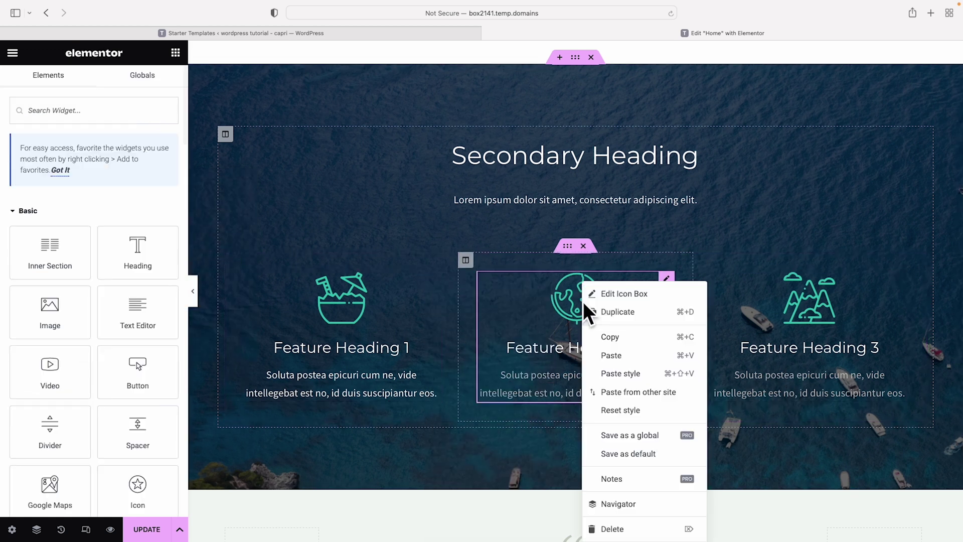
{"action": "left_click", "coordinate": [634, 372]}
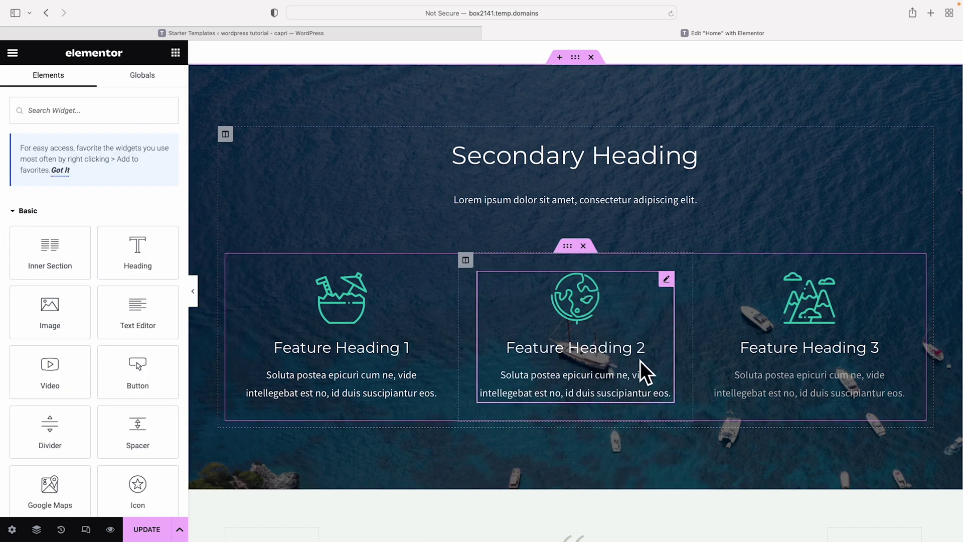
{"action": "right_click", "coordinate": [802, 311]}
{"action": "left_click", "coordinate": [829, 370]}
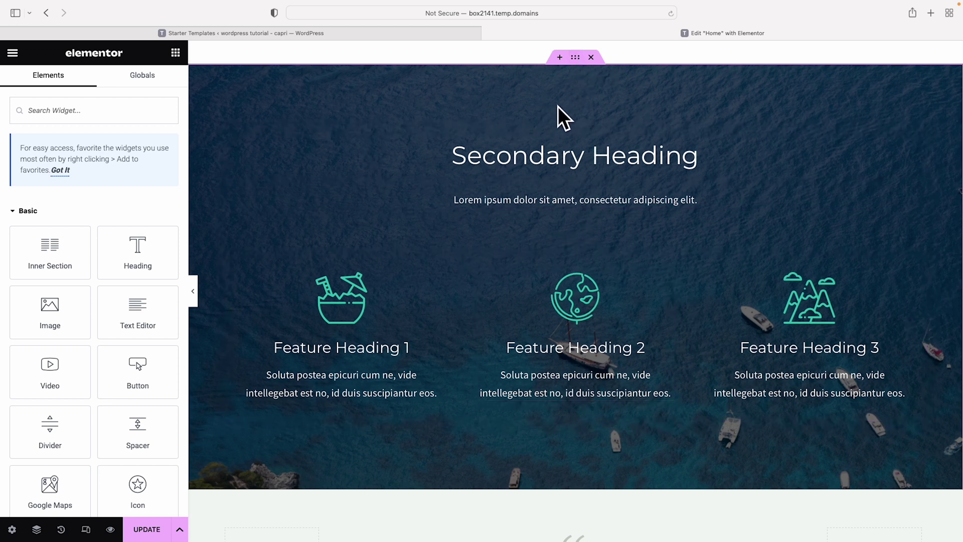
- Set the display size of the features section's background image to Cover
{"action": "left_click", "coordinate": [575, 57]}
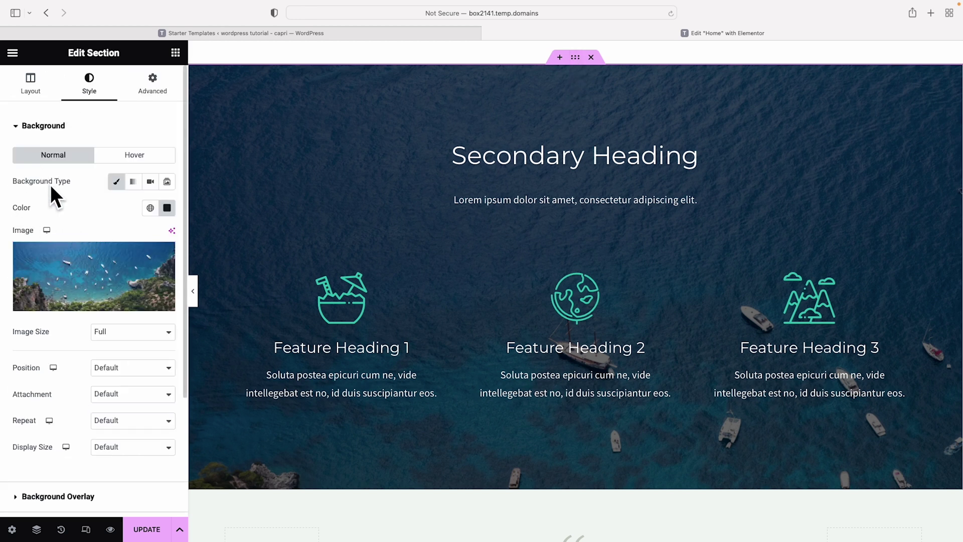
{"action": "scroll", "coordinate": [50, 185], "scroll_direction": "down", "scroll_amount": 5}
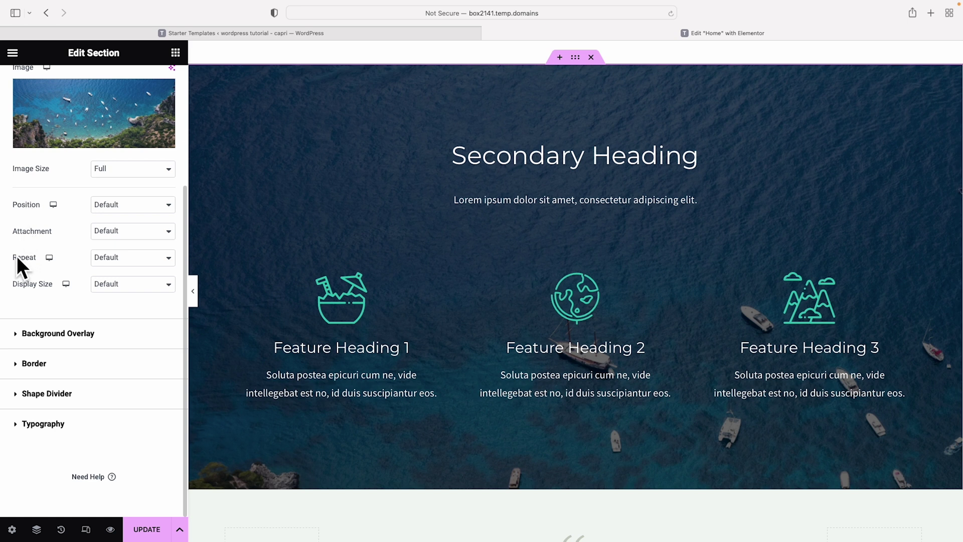
{"action": "left_click", "coordinate": [167, 283]}
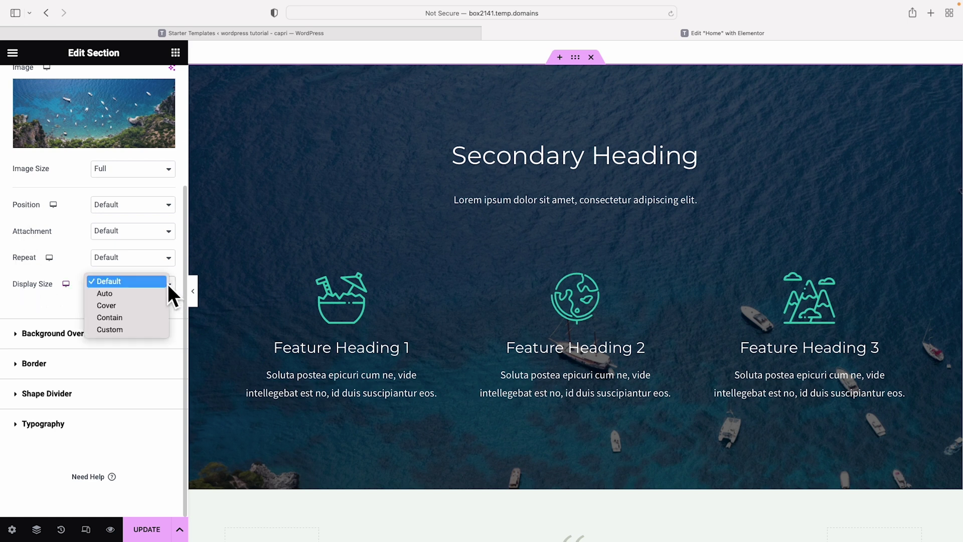
{"action": "left_click", "coordinate": [151, 305]}
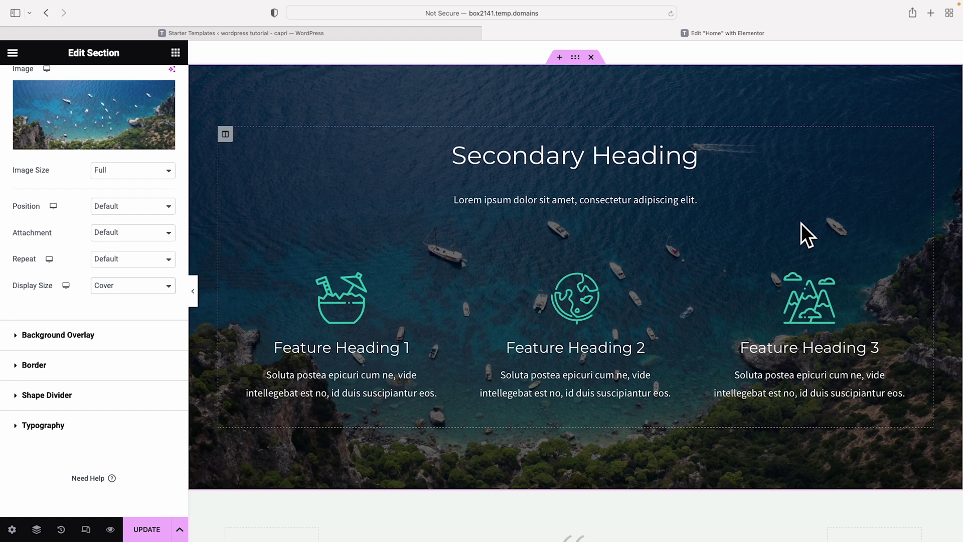
{"action": "scroll", "coordinate": [753, 366], "scroll_direction": "up", "scroll_amount": 2}
{"action": "scroll", "coordinate": [754, 366], "scroll_direction": "down", "scroll_amount": 2}
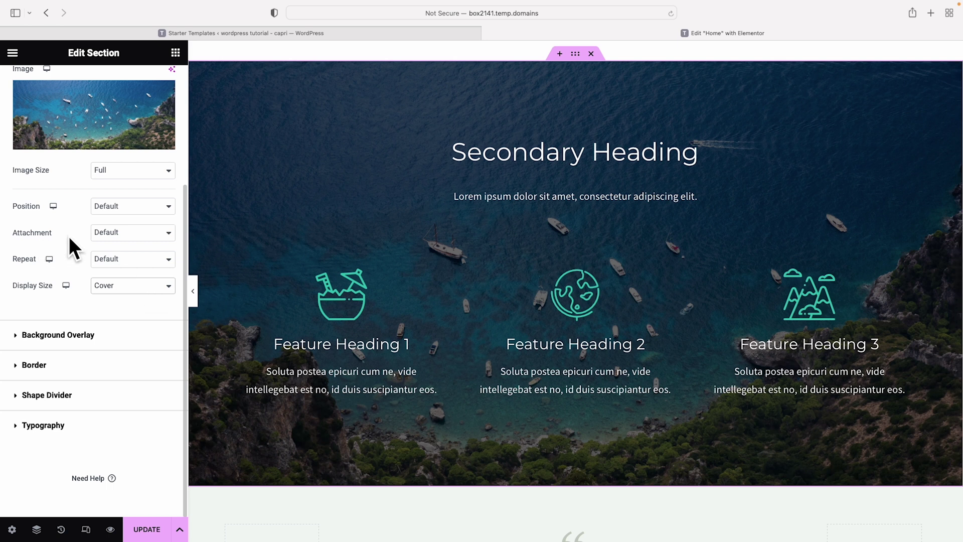
- Set the features section's background attachment to Fixed and preview the scrolling effect at full page width
{"action": "left_click", "coordinate": [160, 234]}
{"action": "left_click", "coordinate": [152, 254]}
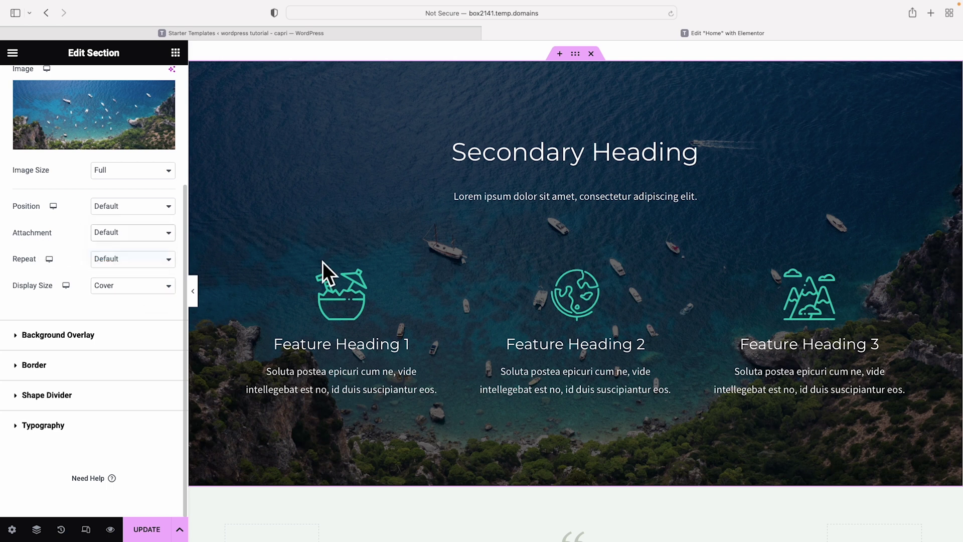
{"action": "scroll", "coordinate": [462, 269], "scroll_direction": "up", "scroll_amount": 6}
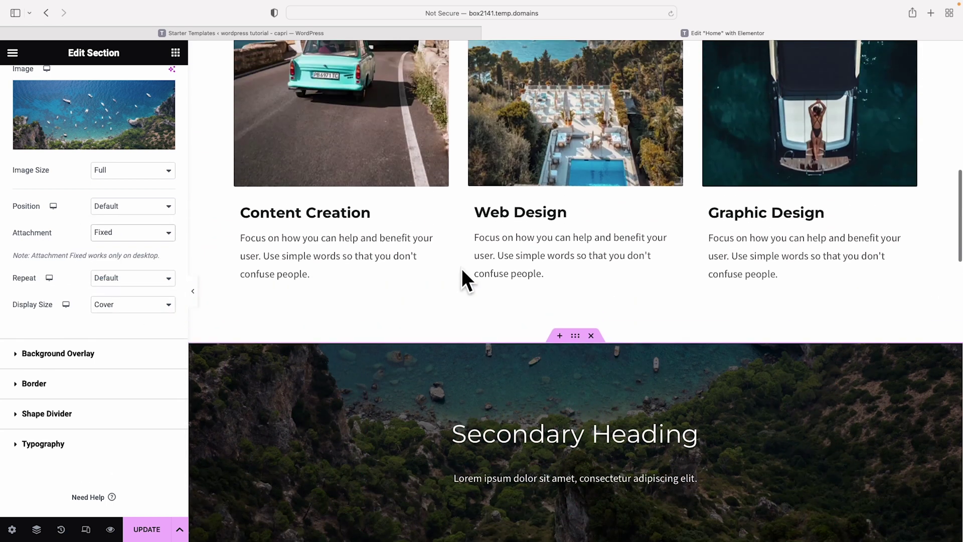
{"action": "left_click", "coordinate": [193, 291]}
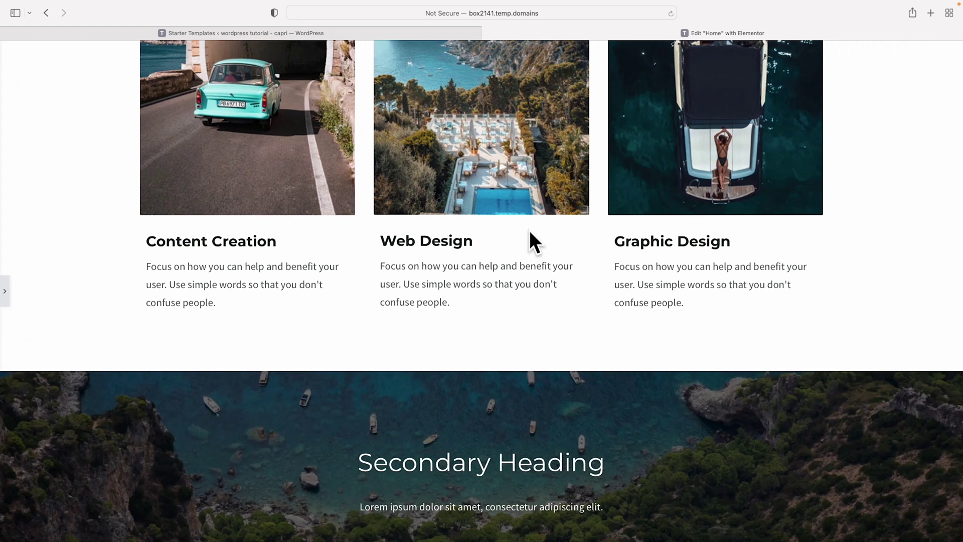
{"action": "scroll", "coordinate": [529, 230], "scroll_direction": "down", "scroll_amount": 8}
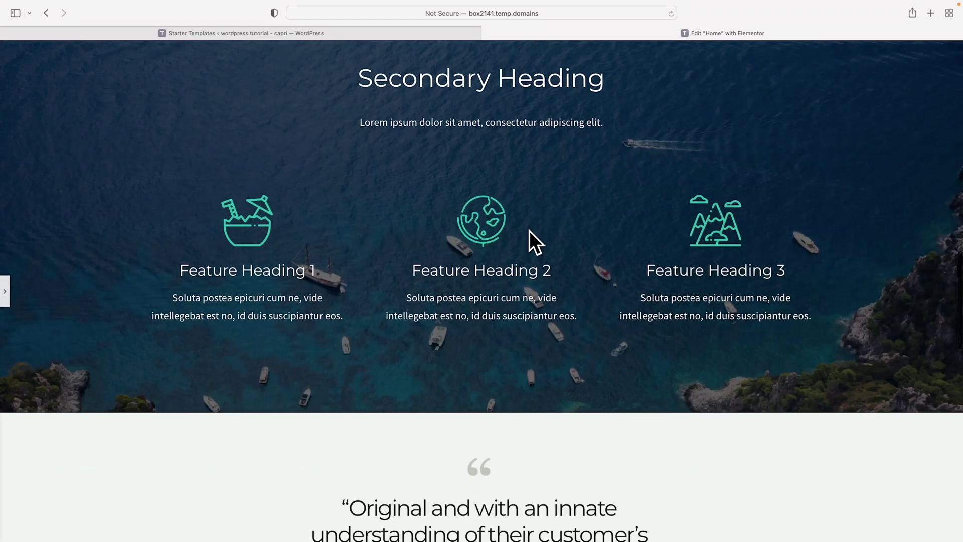
{"action": "scroll", "coordinate": [529, 231], "scroll_direction": "down", "scroll_amount": 3}
{"action": "scroll", "coordinate": [529, 231], "scroll_direction": "up", "scroll_amount": 5}
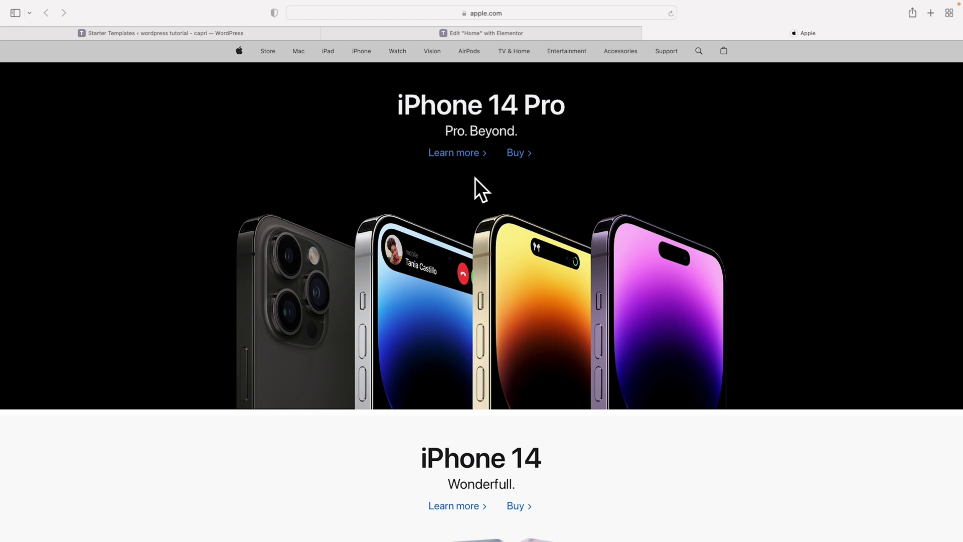
- Examine the side-by-side product tiles on the Apple home page as a layout reference
{"action": "scroll", "coordinate": [475, 179], "scroll_direction": "down", "scroll_amount": 10}
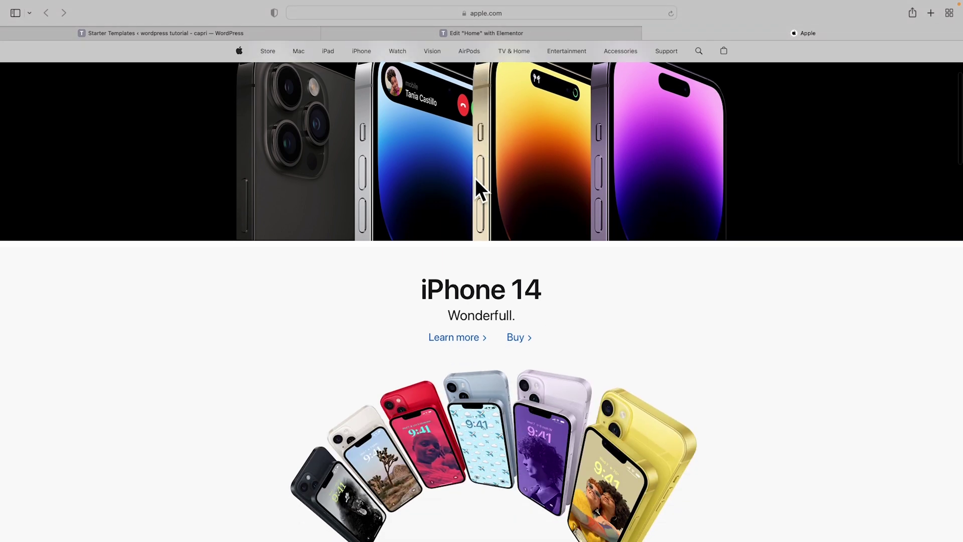
{"action": "scroll", "coordinate": [475, 181], "scroll_direction": "down", "scroll_amount": 13}
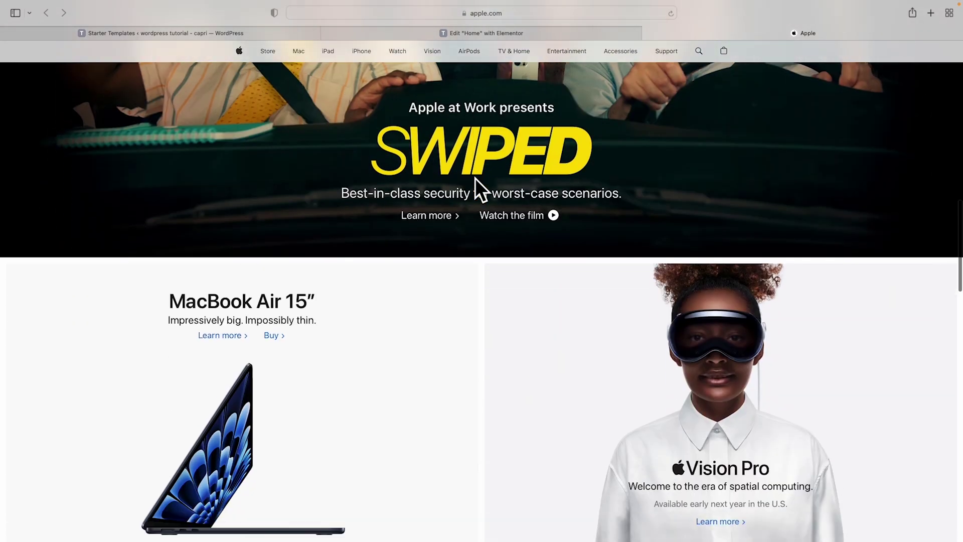
{"action": "scroll", "coordinate": [475, 181], "scroll_direction": "down", "scroll_amount": 1}
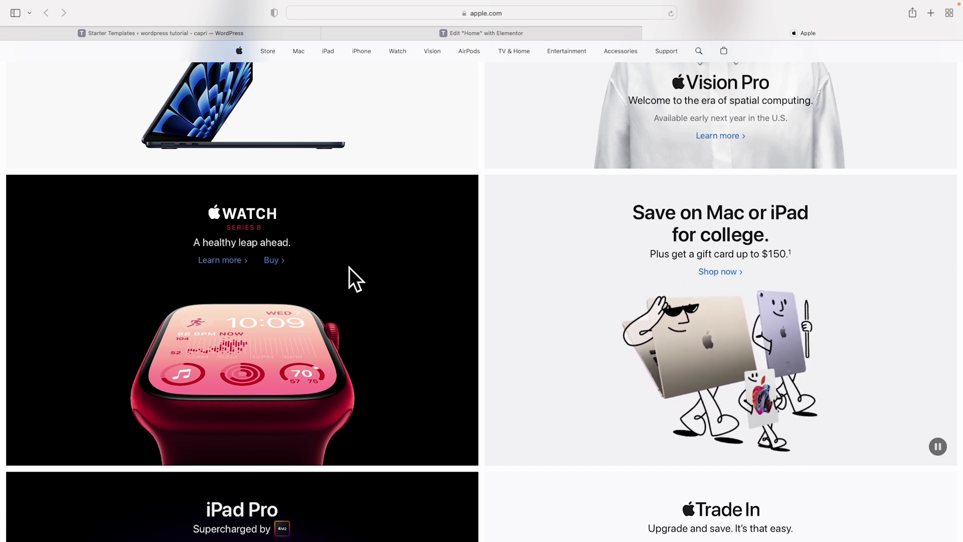
- Return to the Elementor editor and insert a section with two equal columns between the features section and the testimonial
{"action": "left_click", "coordinate": [483, 31]}
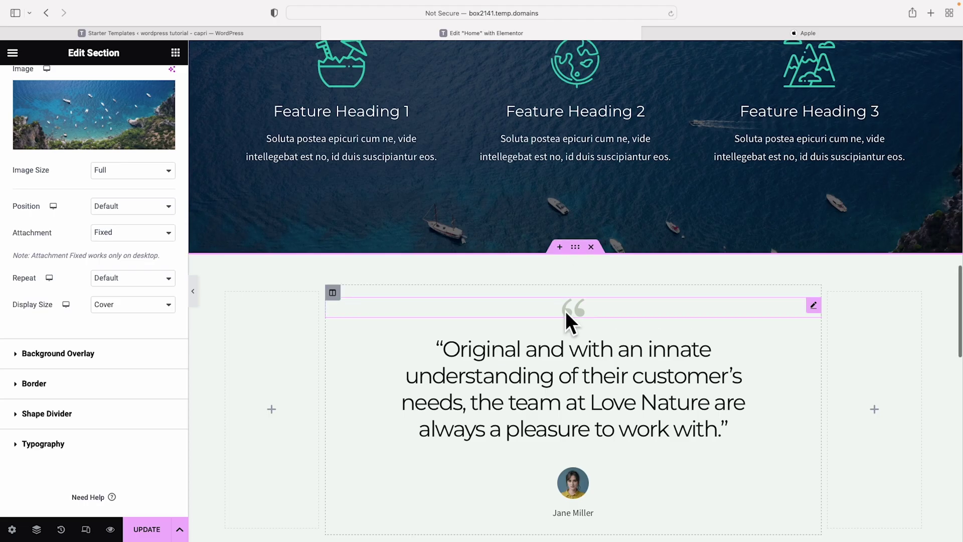
{"action": "scroll", "coordinate": [570, 311], "scroll_direction": "up", "scroll_amount": 1}
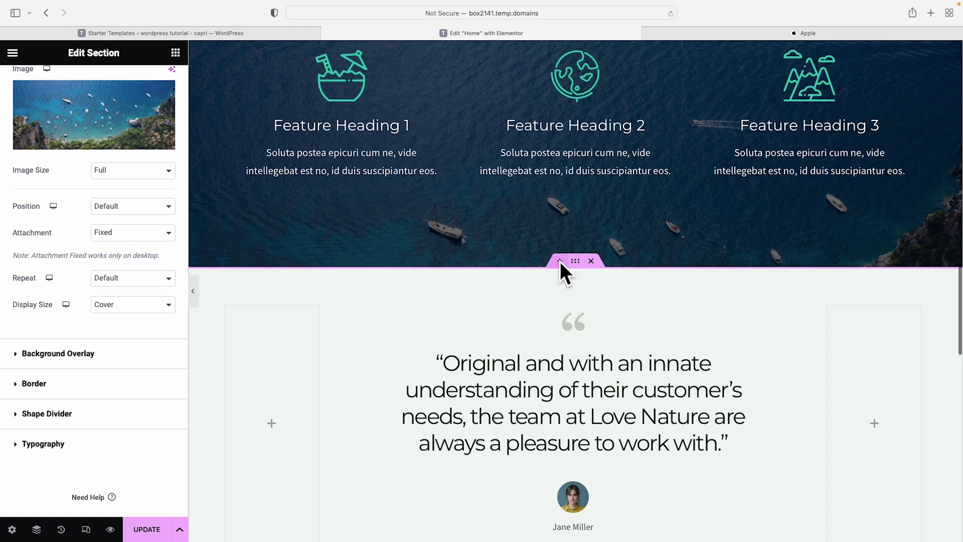
{"action": "left_click", "coordinate": [559, 261]}
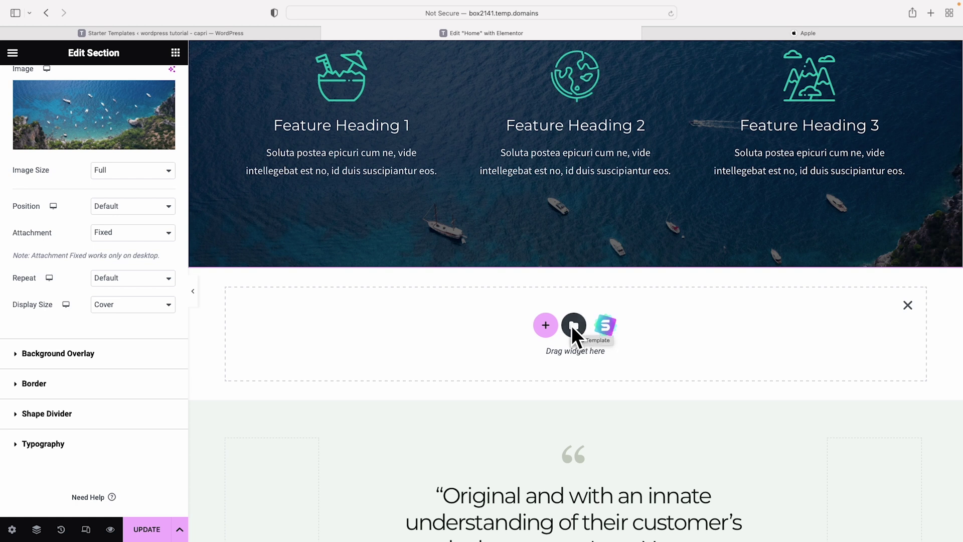
{"action": "left_click", "coordinate": [546, 326]}
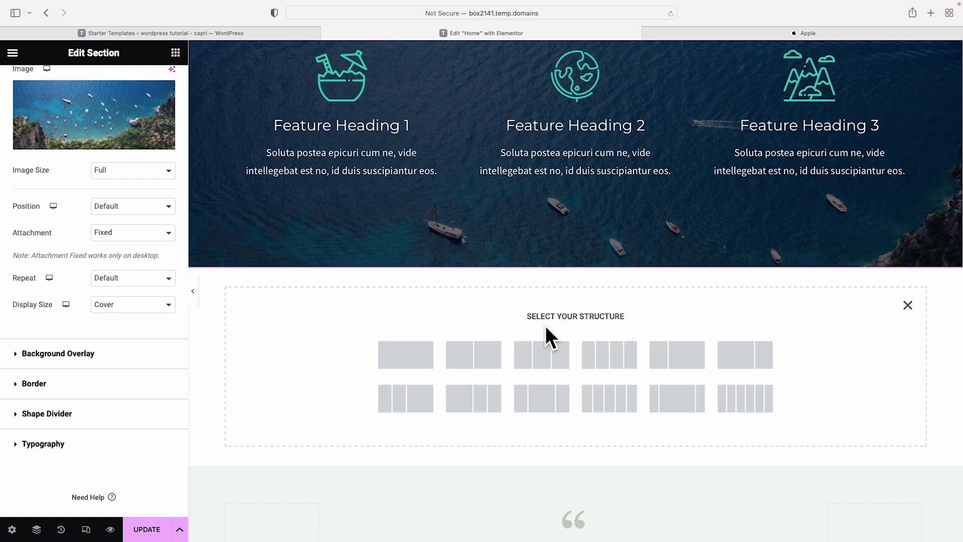
{"action": "left_click", "coordinate": [462, 354]}
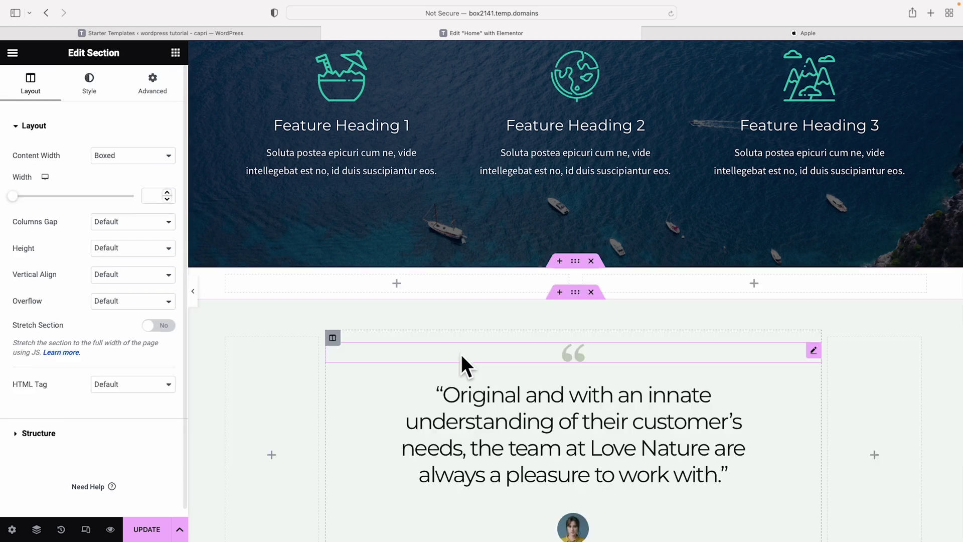
- Set the new two-column section's content width to Full Width and compare it with the Apple page's tile layout
{"action": "left_click", "coordinate": [747, 30]}
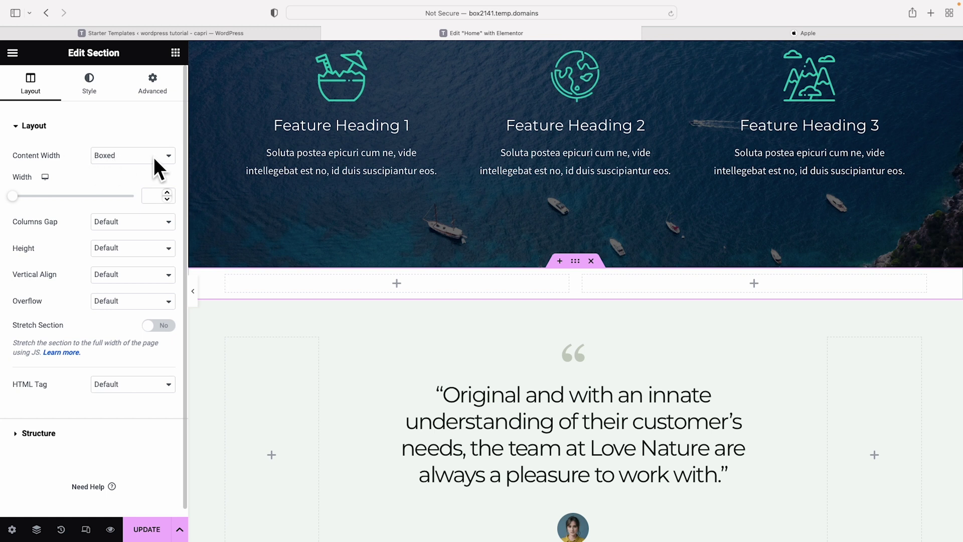
{"action": "scroll", "coordinate": [301, 183], "scroll_direction": "up", "scroll_amount": 5}
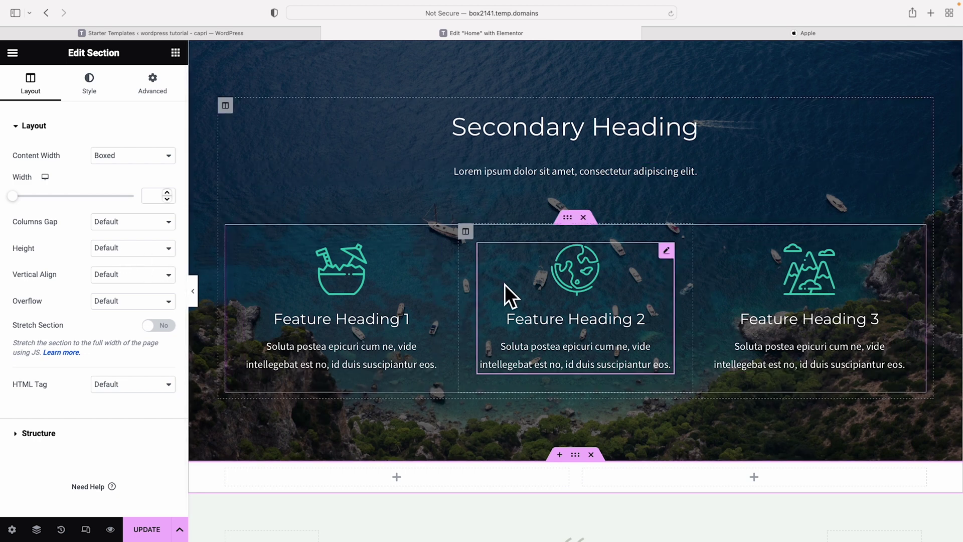
{"action": "scroll", "coordinate": [504, 286], "scroll_direction": "up", "scroll_amount": 5}
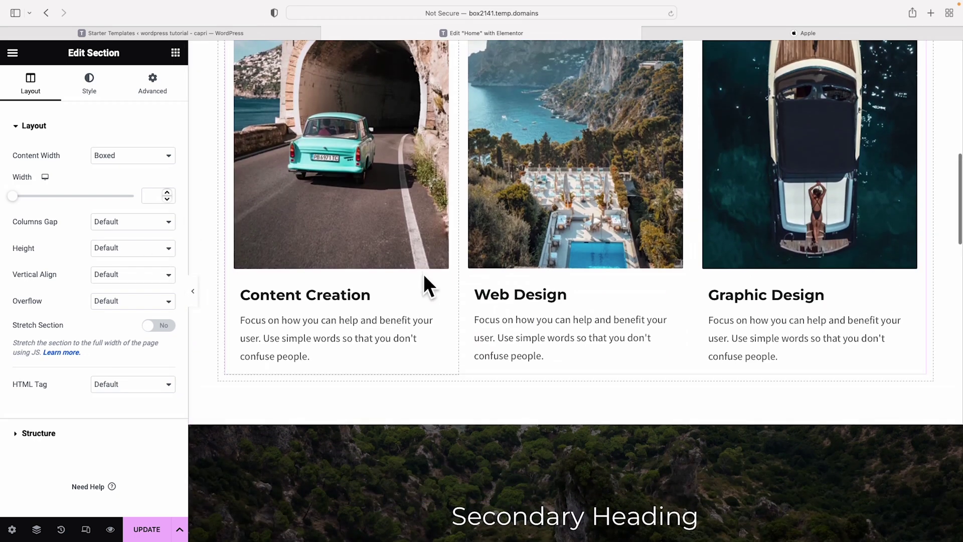
{"action": "scroll", "coordinate": [423, 275], "scroll_direction": "down", "scroll_amount": 8}
{"action": "scroll", "coordinate": [586, 173], "scroll_direction": "down", "scroll_amount": 2}
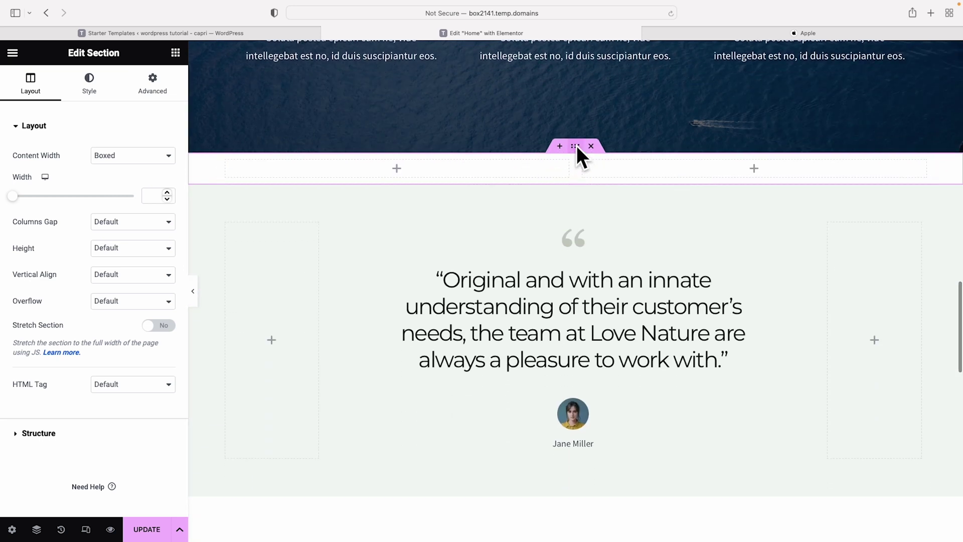
{"action": "left_click", "coordinate": [164, 154]}
{"action": "left_click", "coordinate": [158, 164]}
{"action": "left_click", "coordinate": [760, 33]}
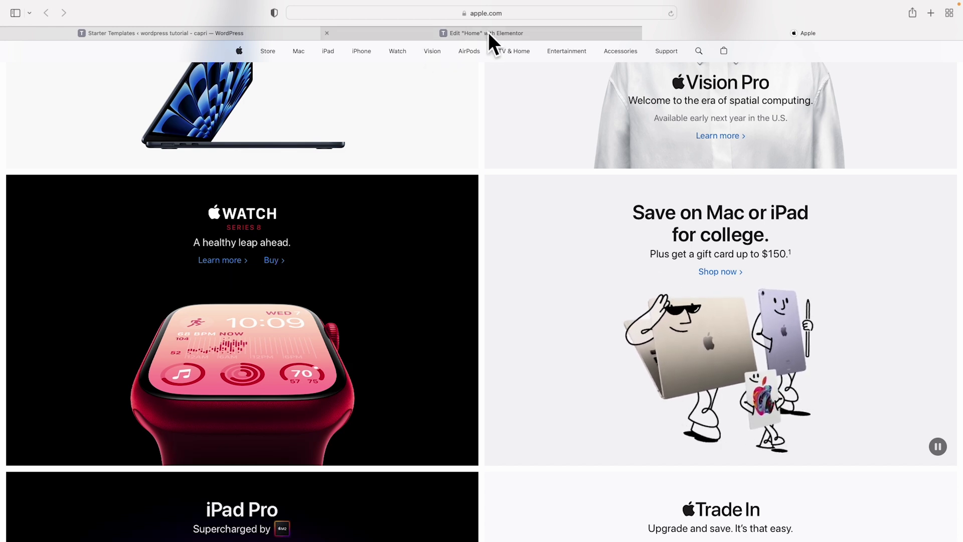
- Back in the Elementor editor, add a Heading widget to the left column of the new two-column section
{"action": "mouse_move", "coordinate": [489, 34]}
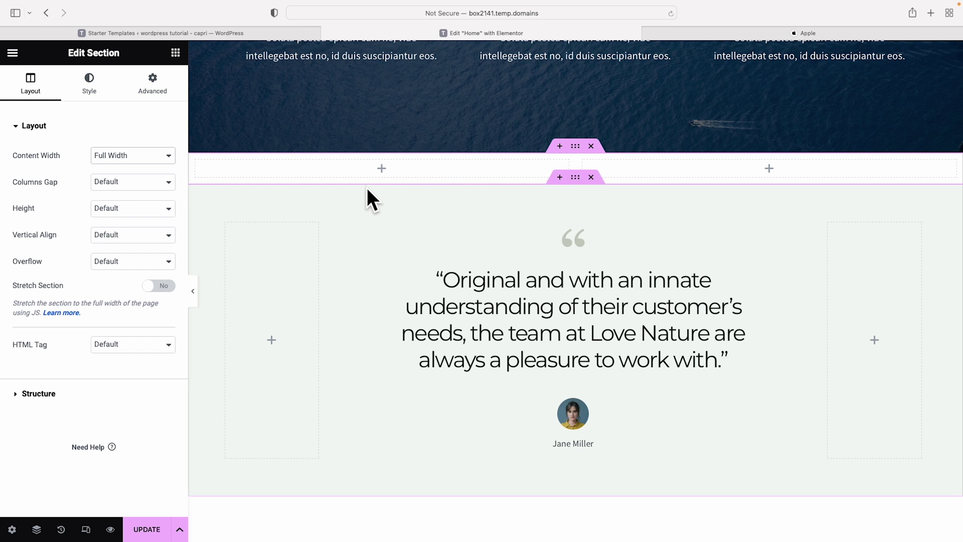
{"action": "left_click", "coordinate": [176, 53]}
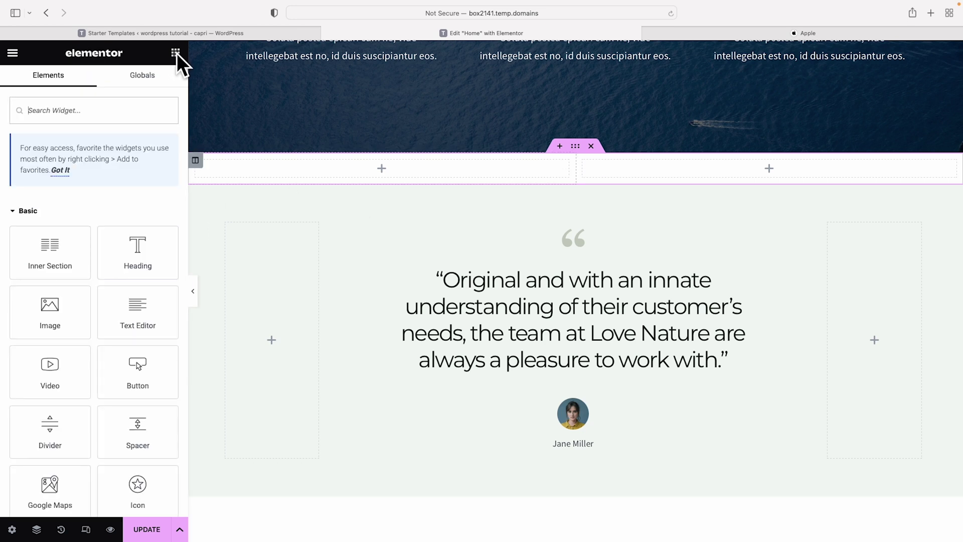
{"action": "left_click_drag", "start_coordinate": [141, 261], "coordinate": [365, 179]}
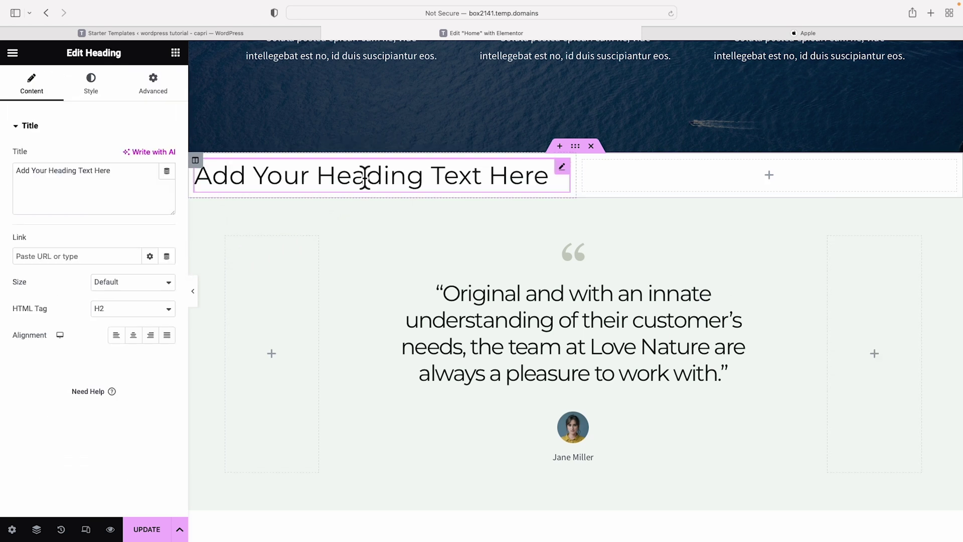
{"action": "left_click", "coordinate": [176, 53]}
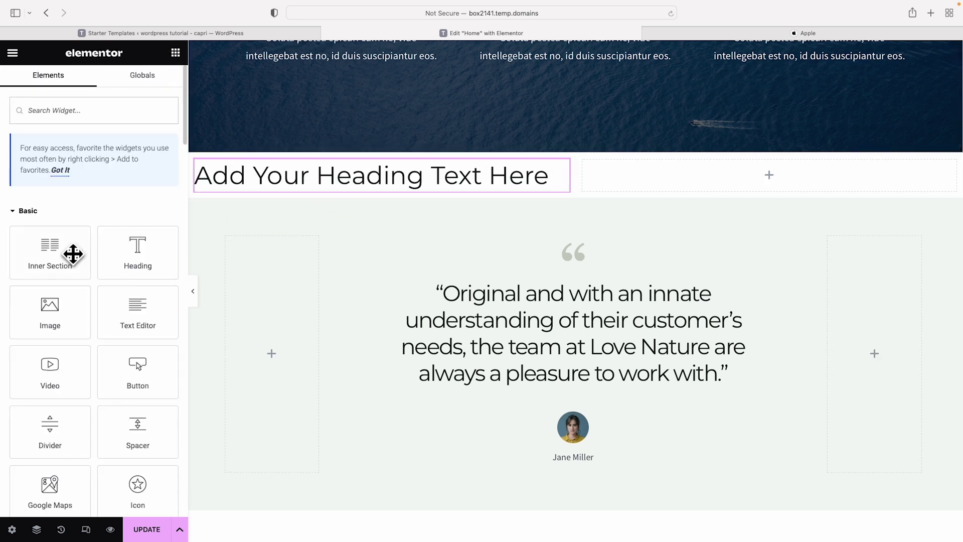
- Add a Text Editor widget and a Button widget beneath the heading in the left column of the two-column section
{"action": "left_click_drag", "start_coordinate": [140, 314], "coordinate": [301, 192]}
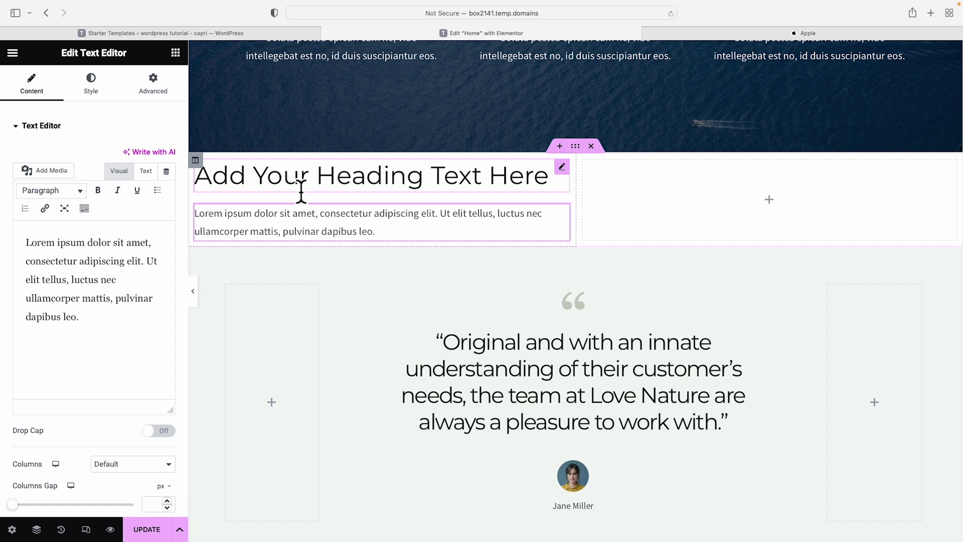
{"action": "left_click", "coordinate": [177, 55]}
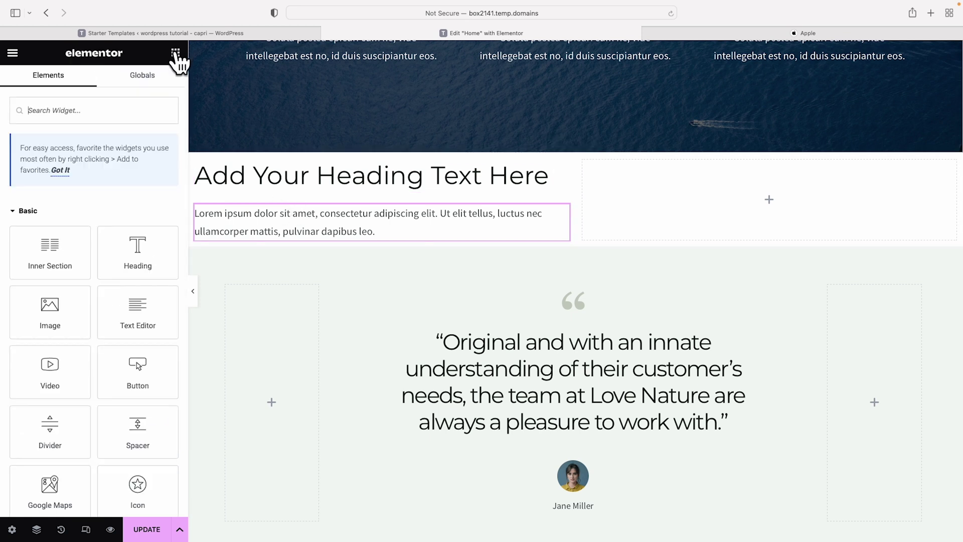
{"action": "left_click_drag", "start_coordinate": [149, 385], "coordinate": [296, 245]}
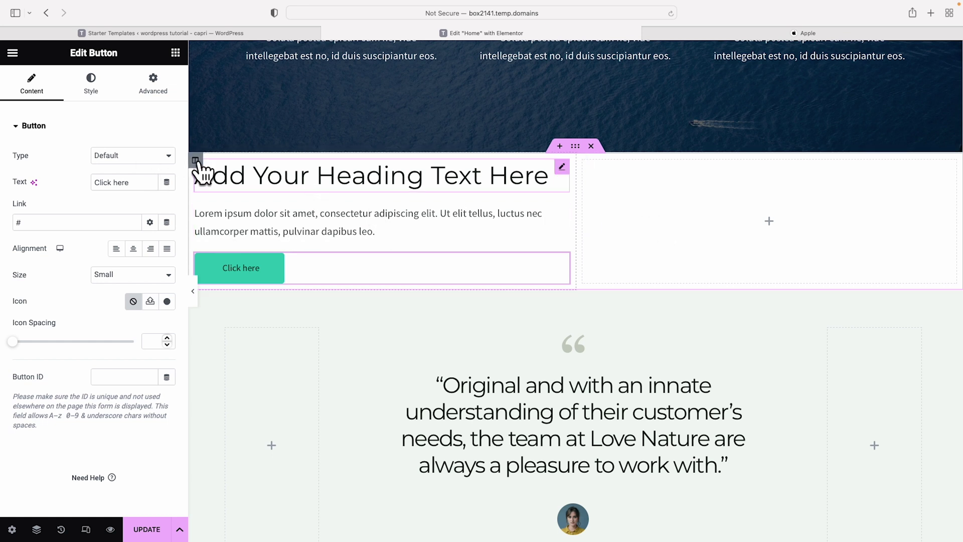
- Duplicate the filled left column and delete the empty column, leaving two matching columns side by side
{"action": "right_click", "coordinate": [199, 162]}
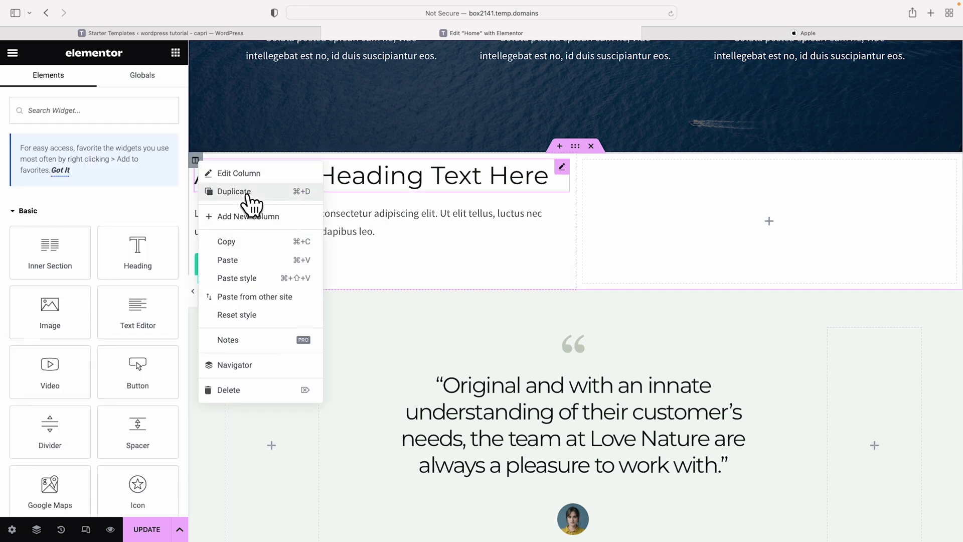
{"action": "left_click", "coordinate": [247, 196]}
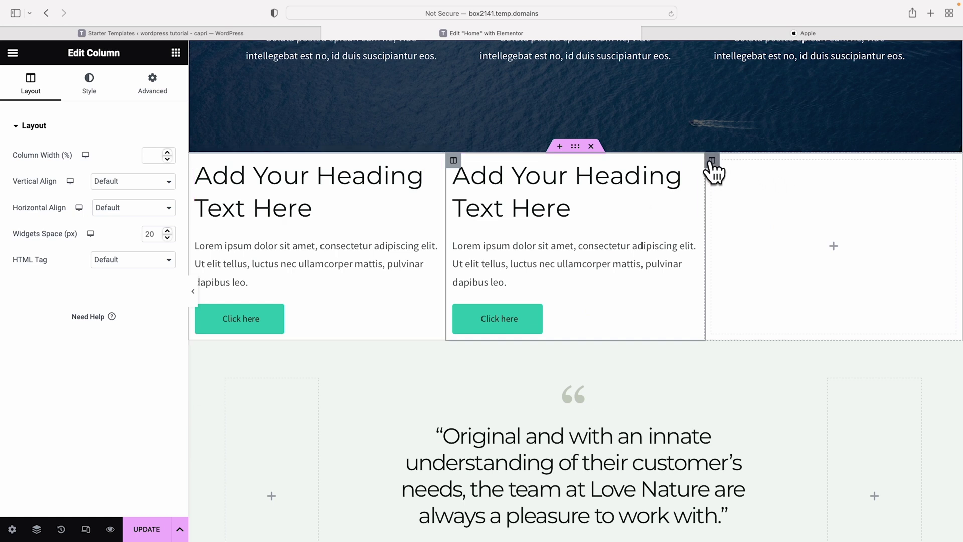
{"action": "right_click", "coordinate": [712, 161]}
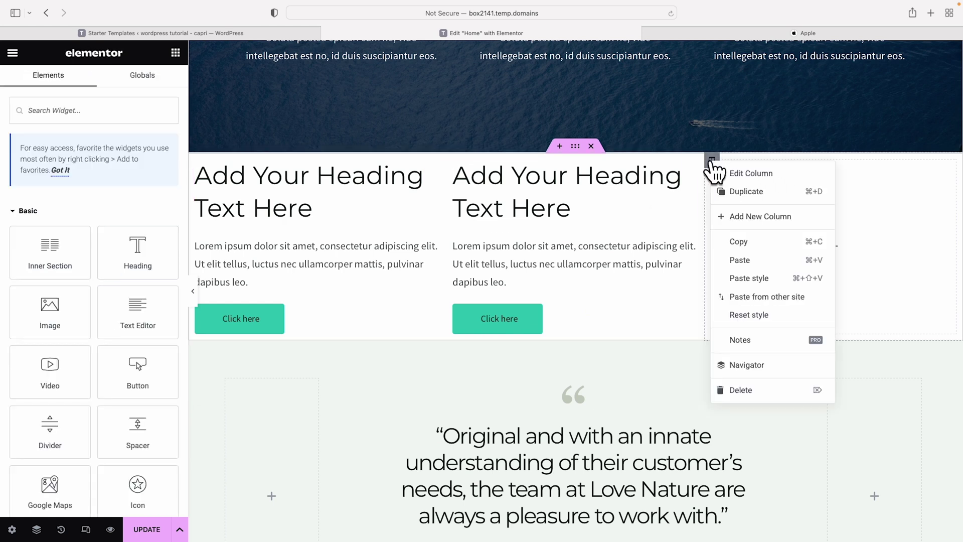
{"action": "left_click", "coordinate": [741, 390]}
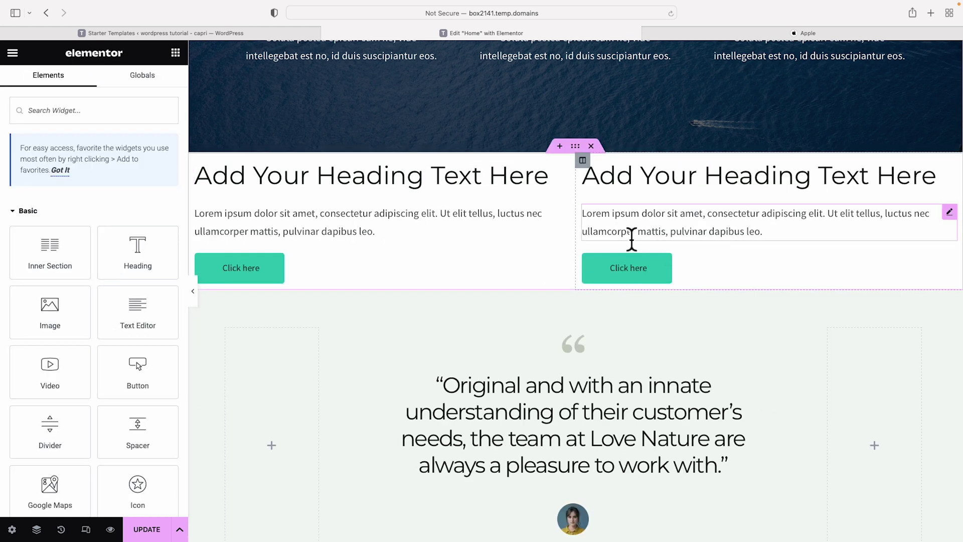
- Change the left column's heading text to "Light Background"
{"action": "left_click", "coordinate": [507, 262]}
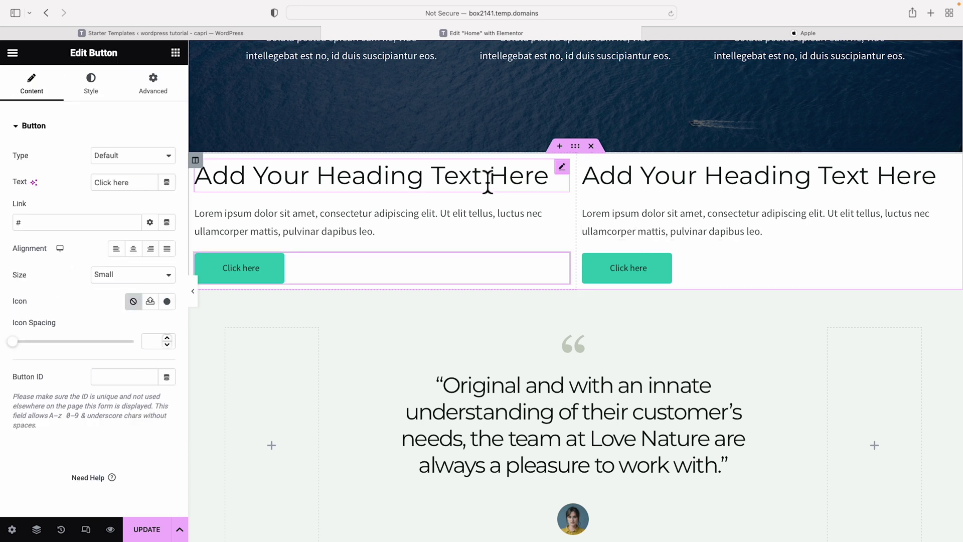
{"action": "left_click", "coordinate": [349, 188]}
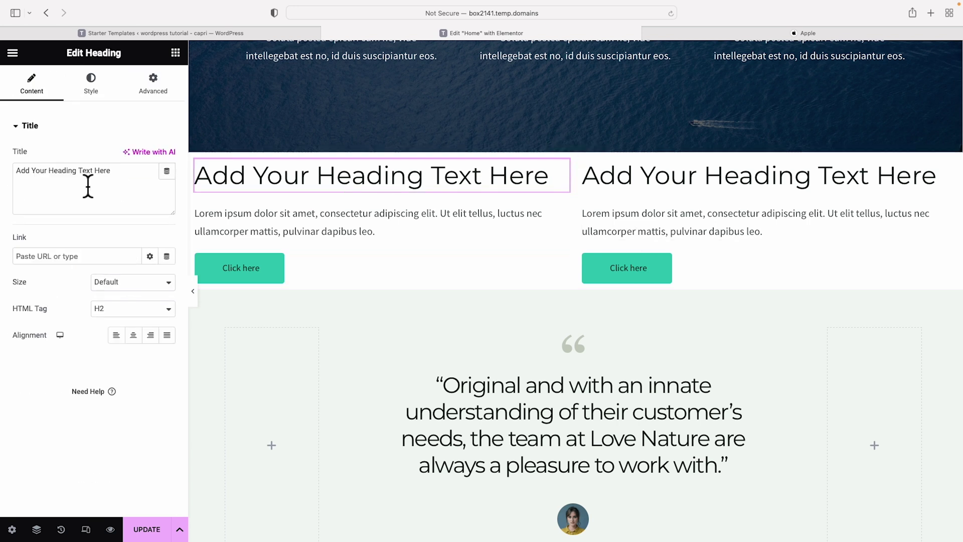
{"action": "triple_click", "coordinate": [68, 183]}
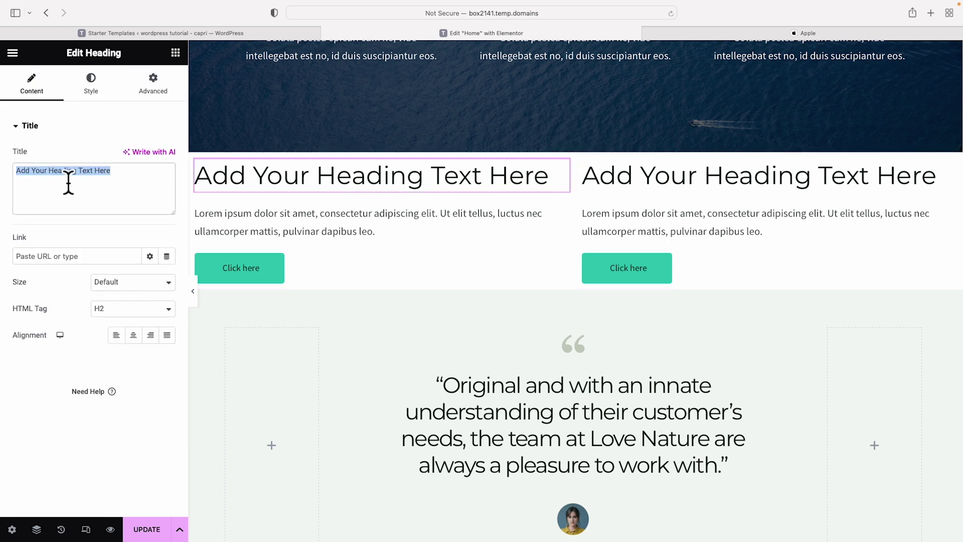
{"action": "type", "text": "Light Bac"}
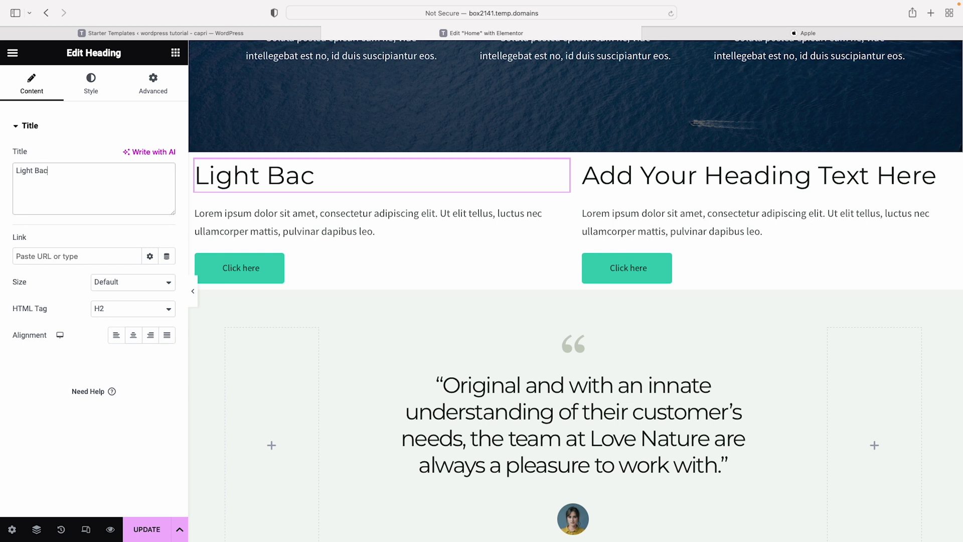
- Shorten the left column's paragraph to "Lorem ipsum dolor sit amet, consectetur adipiscing elit."
{"action": "left_click", "coordinate": [312, 237]}
{"action": "left_click_drag", "start_coordinate": [148, 262], "coordinate": [162, 325]}
{"action": "key", "text": "BackSpace"}
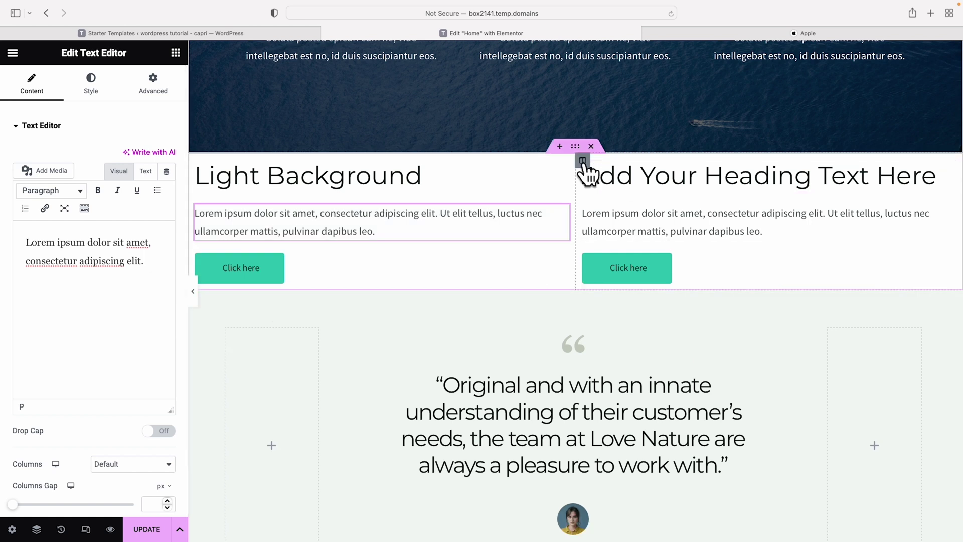
- Give the right column a classic background in solid black (#000000)
{"action": "left_click", "coordinate": [582, 161]}
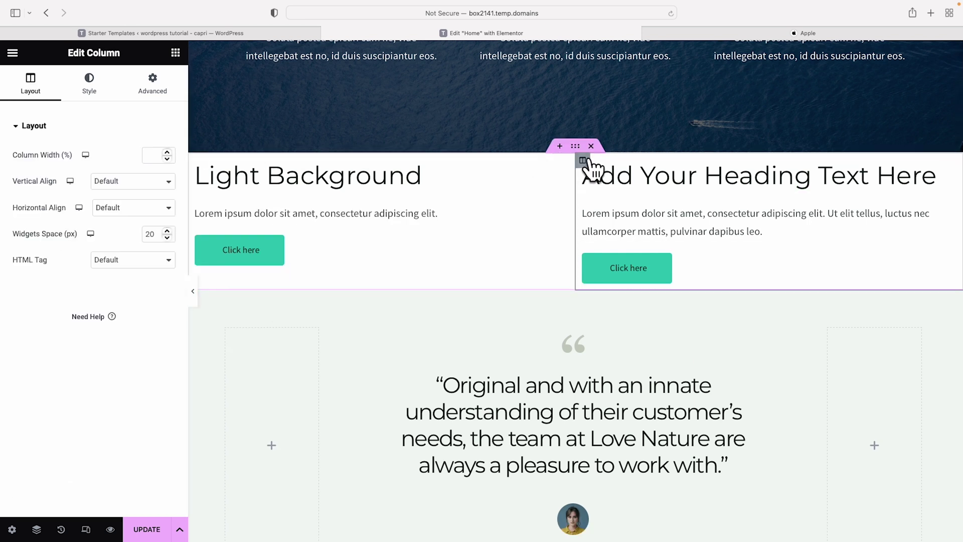
{"action": "left_click", "coordinate": [90, 82]}
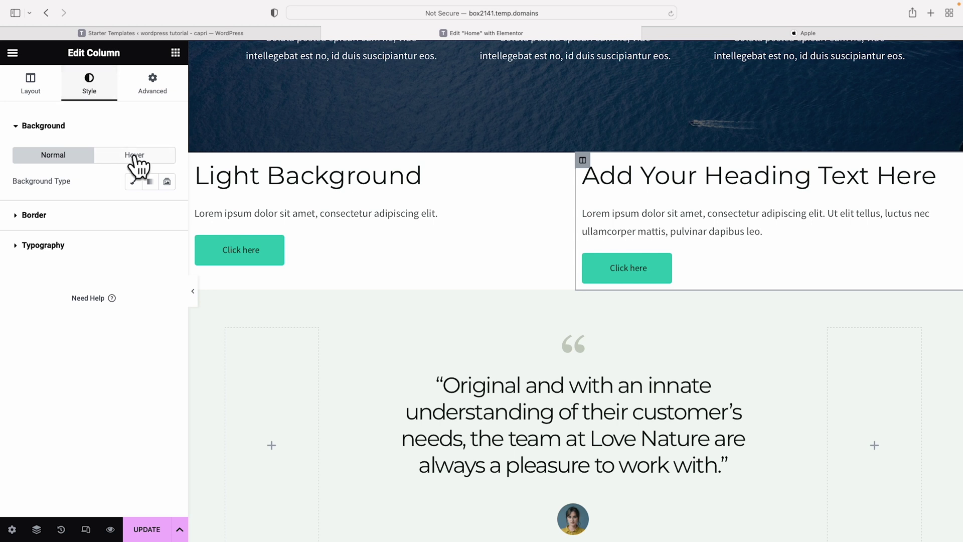
{"action": "left_click", "coordinate": [135, 181]}
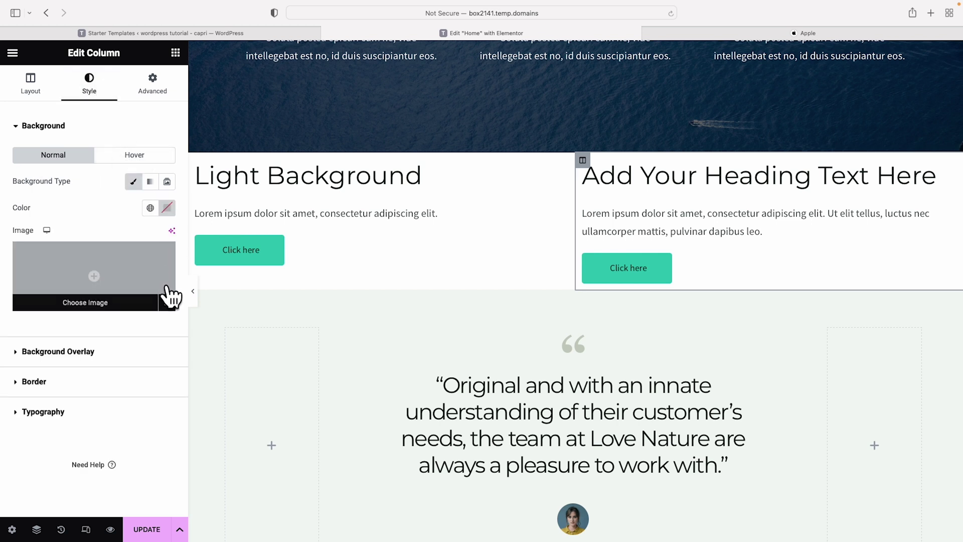
{"action": "left_click", "coordinate": [167, 207]}
{"action": "left_click_drag", "start_coordinate": [215, 338], "coordinate": [252, 379]}
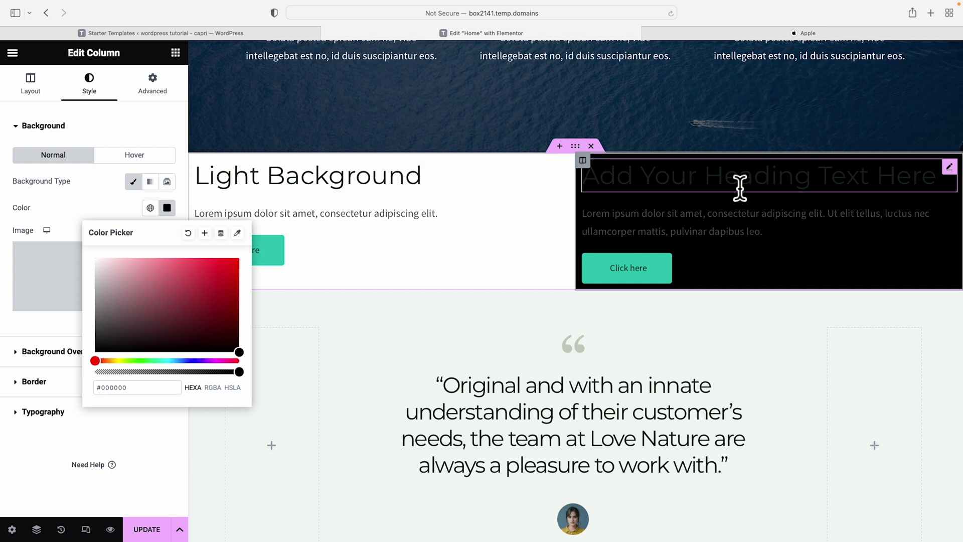
- Change the right column's heading to "Dark Background" and set its text color to white
{"action": "left_click", "coordinate": [738, 191]}
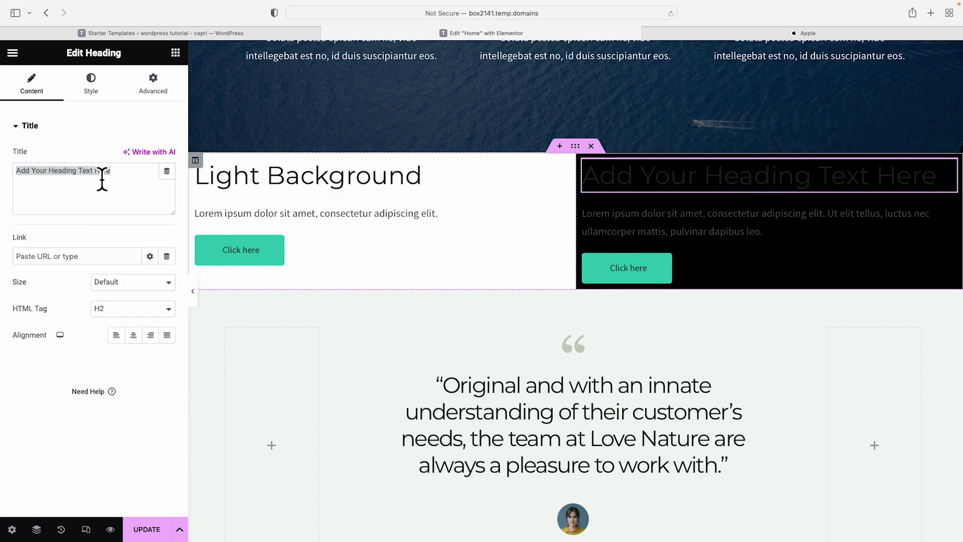
{"action": "type", "text": "Dark Background"}
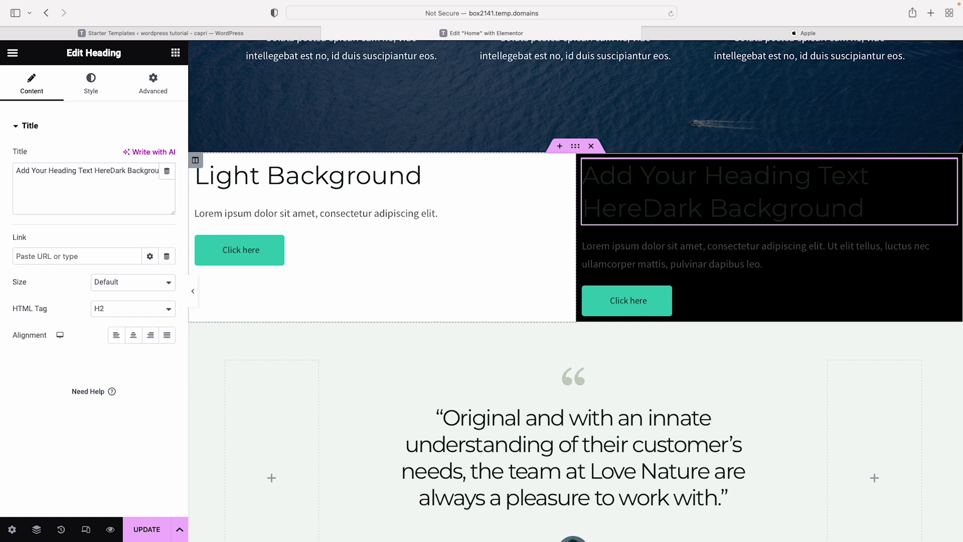
{"action": "left_click_drag", "start_coordinate": [114, 180], "coordinate": [31, 181]}
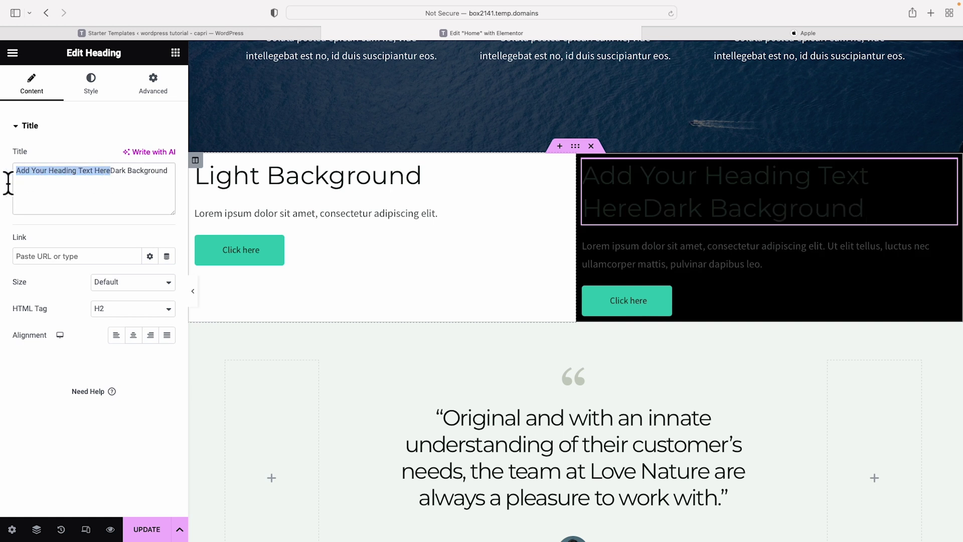
{"action": "key", "text": "BackSpace"}
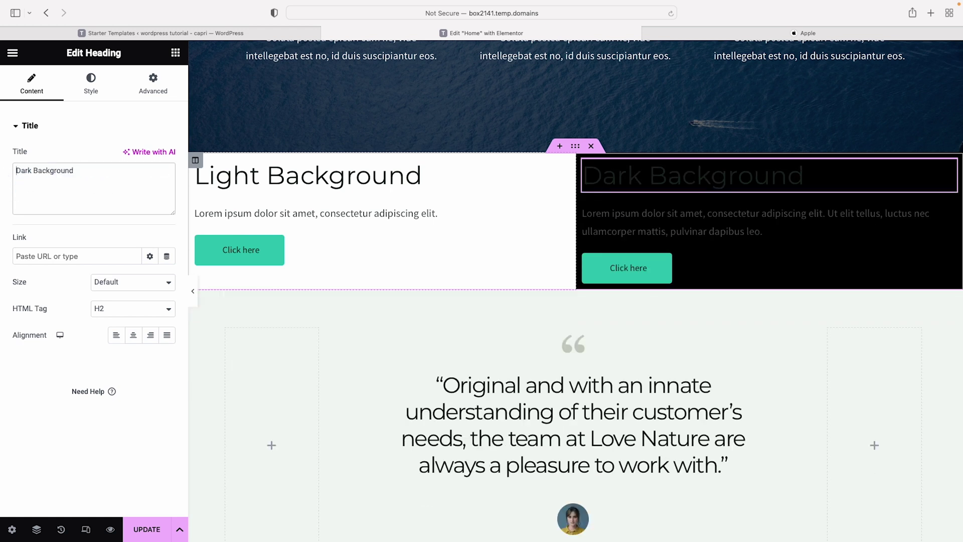
{"action": "left_click", "coordinate": [91, 83]}
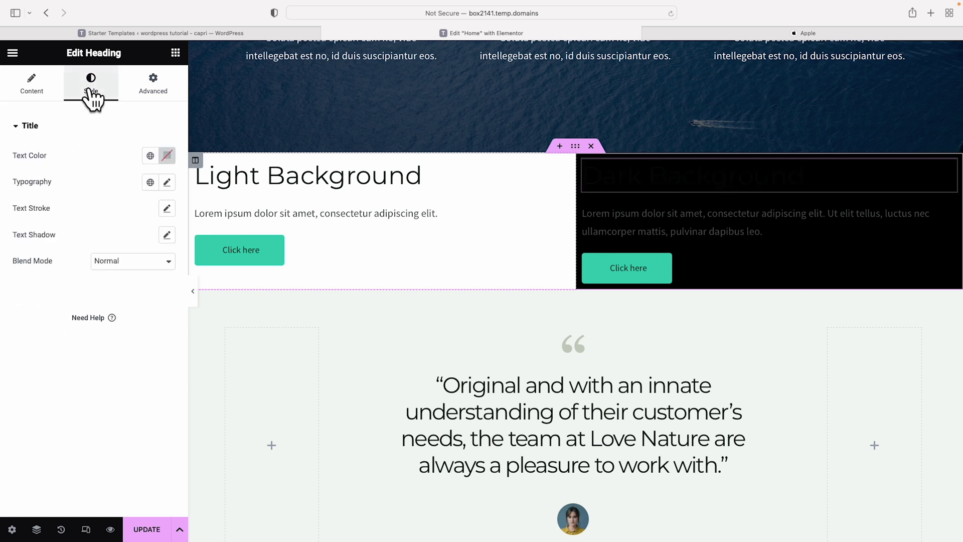
{"action": "left_click", "coordinate": [167, 155]}
{"action": "left_click_drag", "start_coordinate": [115, 221], "coordinate": [76, 200]}
- Shorten the paragraph in the black column to "Lorem ipsum dolor sit amet, consectetur adipiscing elit."
{"action": "left_click", "coordinate": [609, 234]}
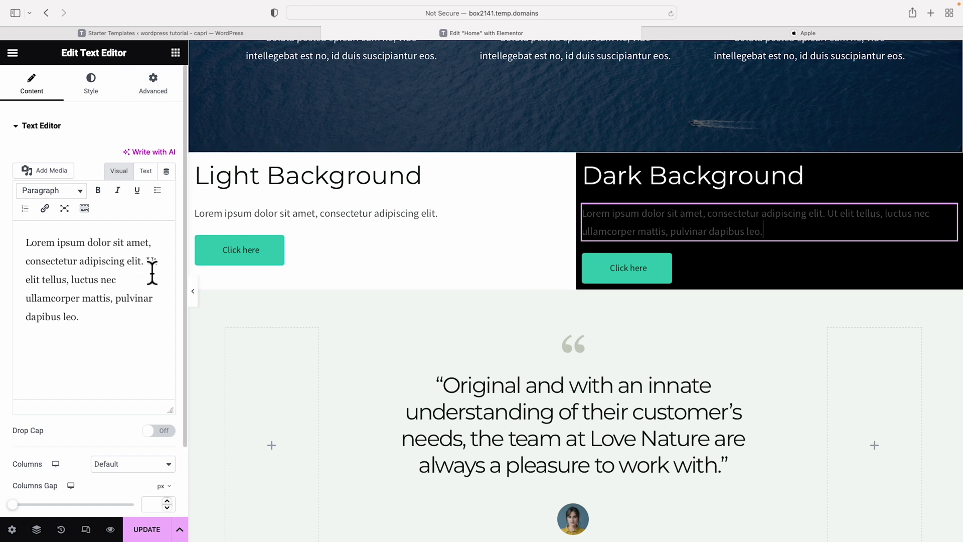
{"action": "left_click_drag", "start_coordinate": [147, 262], "coordinate": [162, 326]}
{"action": "key", "text": "BackSpace"}
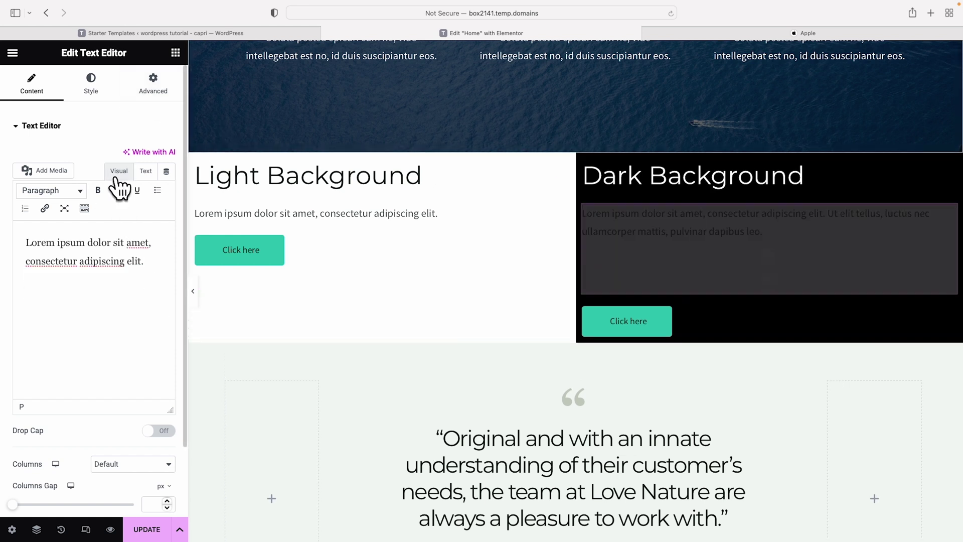
- Glance at the Apple page's dark tile, return to the Elementor editor and set the right column's paragraph text color to white (#FFFFFF)
{"action": "left_click", "coordinate": [682, 30]}
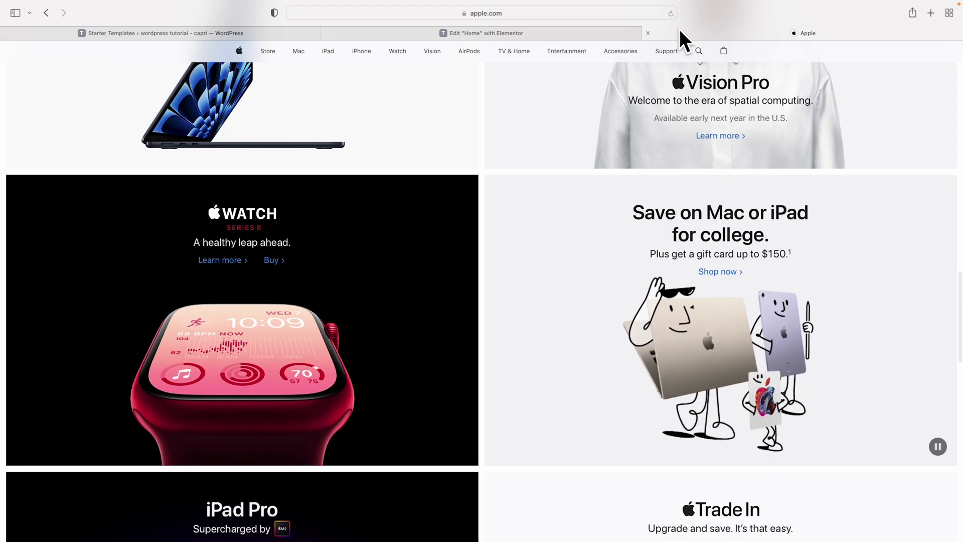
{"action": "left_click", "coordinate": [528, 32]}
{"action": "left_click", "coordinate": [94, 85]}
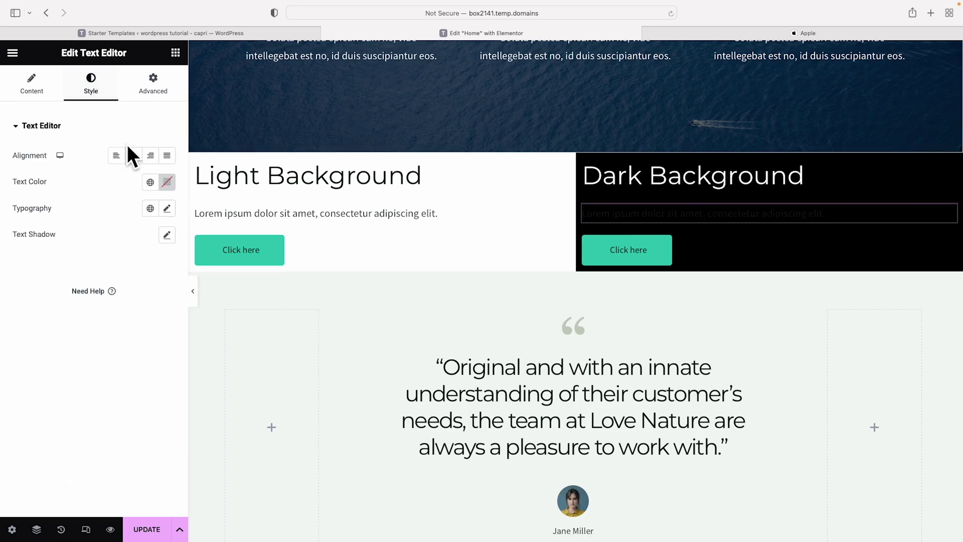
{"action": "left_click", "coordinate": [167, 182]}
{"action": "left_click_drag", "start_coordinate": [108, 242], "coordinate": [77, 219]}
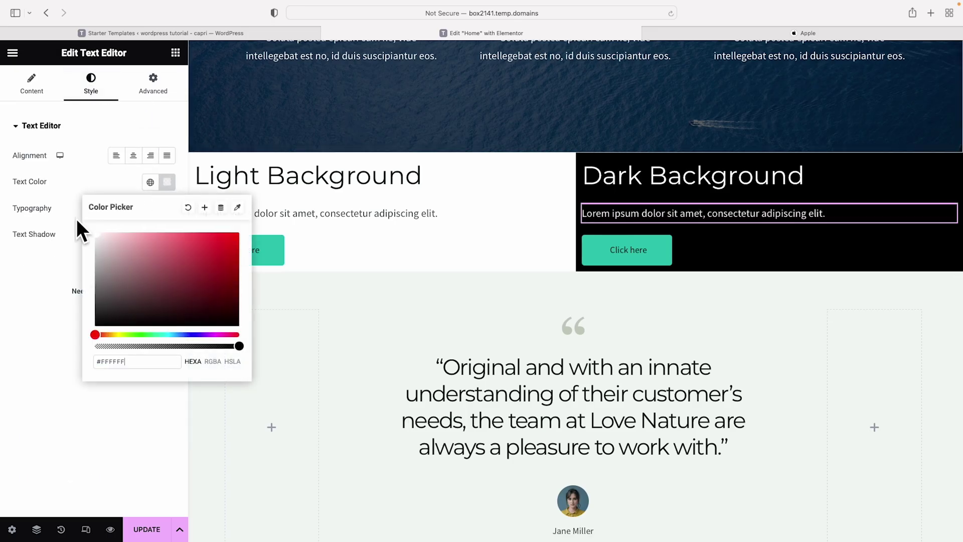
- Check the text layout of the Apple page's tiles, return to the Elementor editor and center-align the left column's heading and paragraph
{"action": "left_click", "coordinate": [698, 34]}
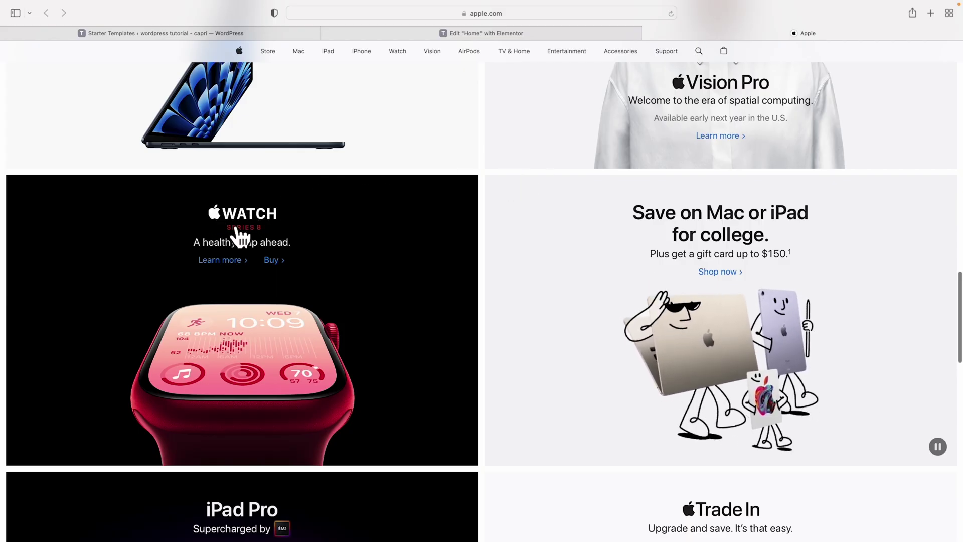
{"action": "scroll", "coordinate": [243, 241], "scroll_direction": "down", "scroll_amount": 1}
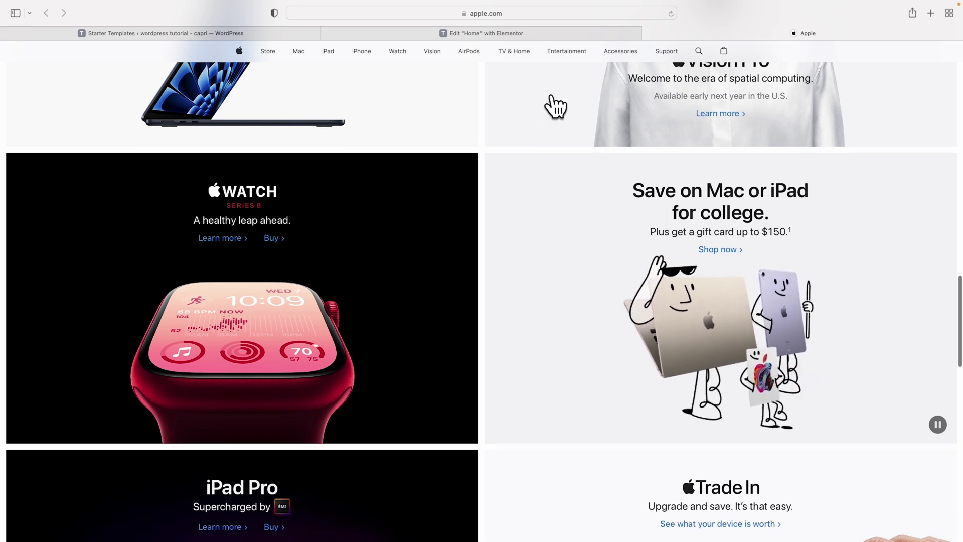
{"action": "left_click", "coordinate": [522, 32]}
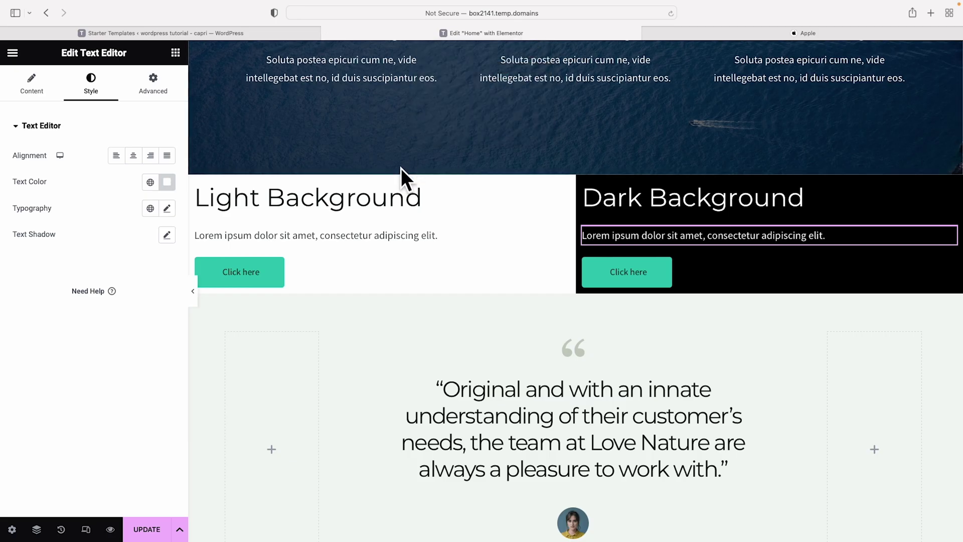
{"action": "left_click", "coordinate": [384, 206]}
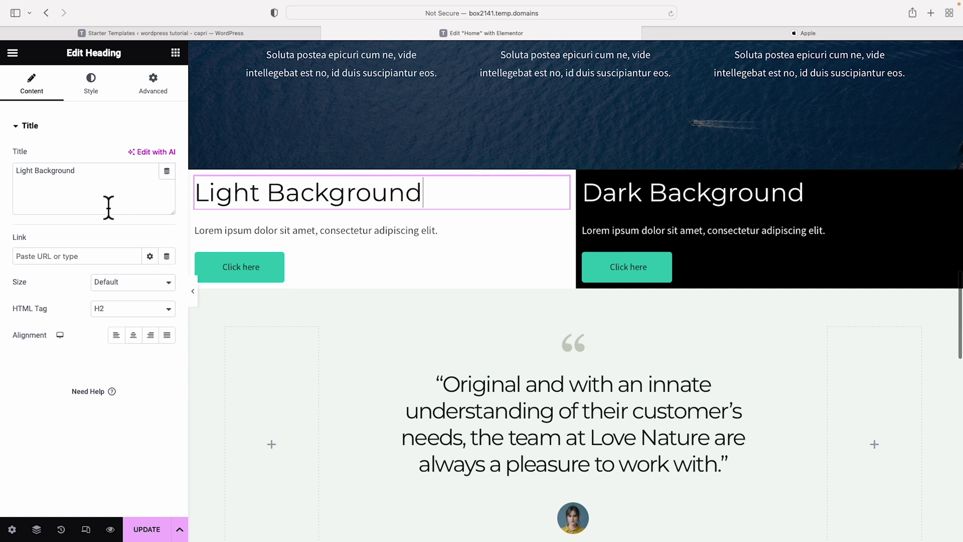
{"action": "left_click", "coordinate": [134, 335]}
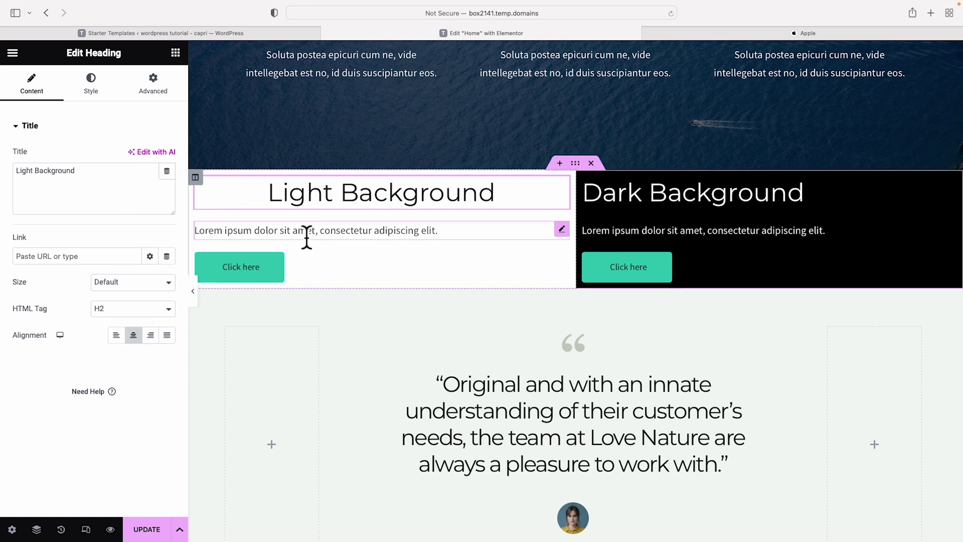
{"action": "left_click", "coordinate": [307, 235]}
{"action": "left_click", "coordinate": [92, 85]}
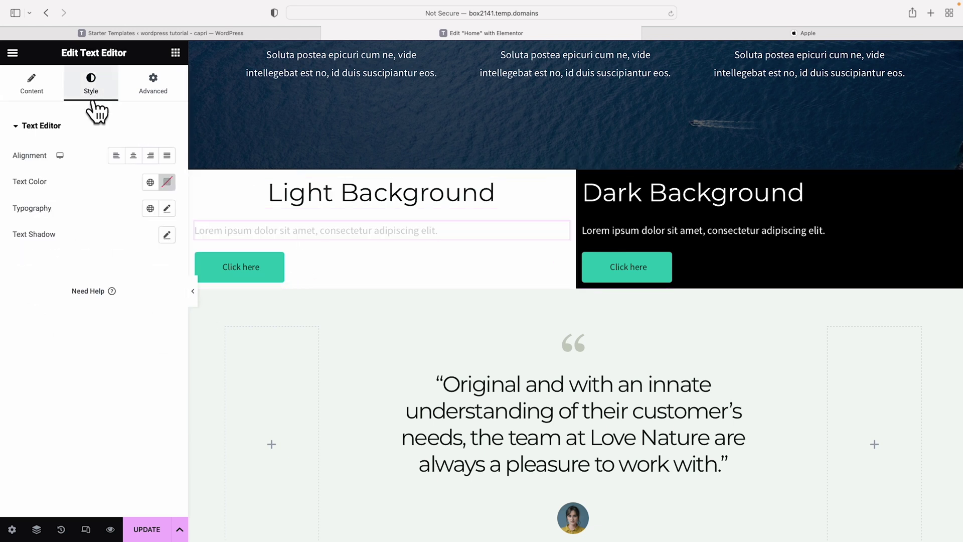
{"action": "left_click", "coordinate": [134, 157]}
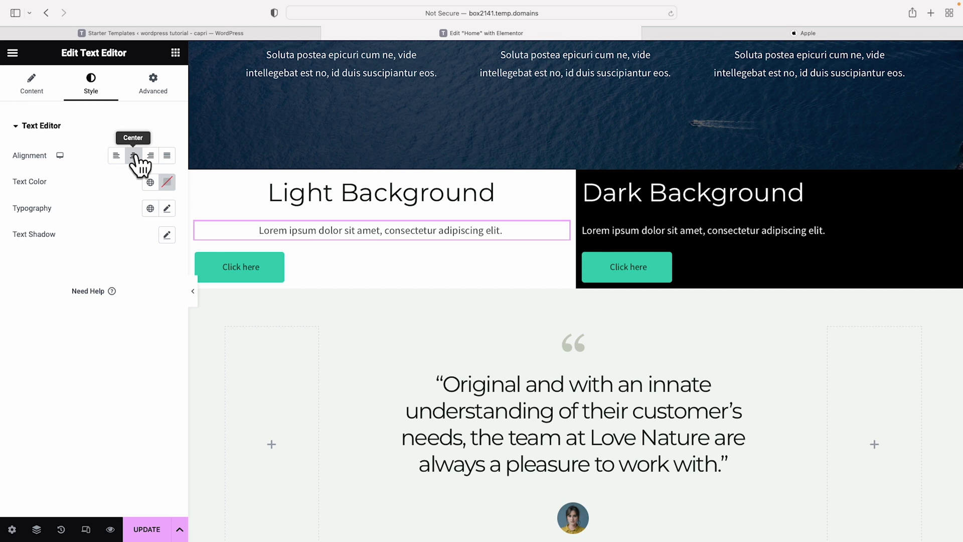
- Set the font size of the left column's "Light Background" heading to 34 px
{"action": "left_click", "coordinate": [348, 203]}
{"action": "left_click", "coordinate": [93, 88]}
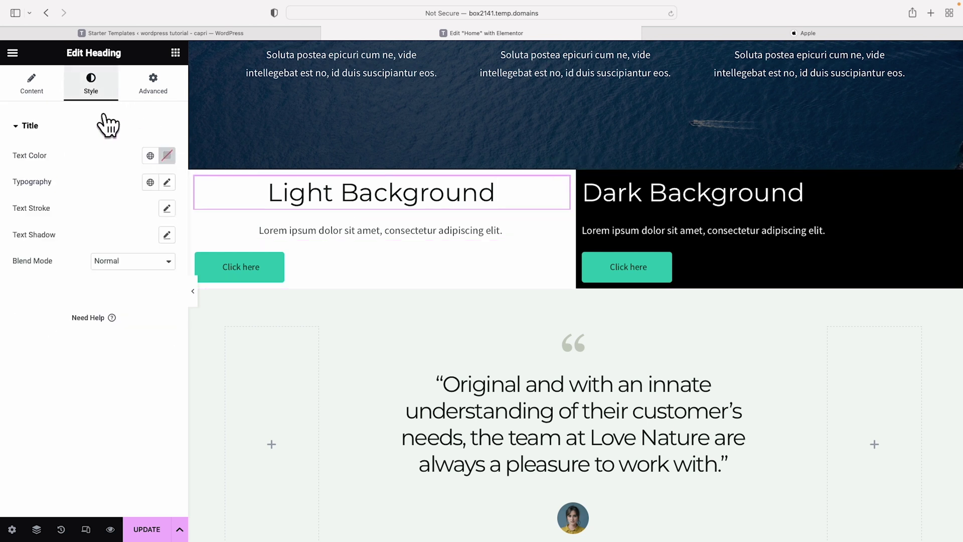
{"action": "left_click", "coordinate": [170, 183]}
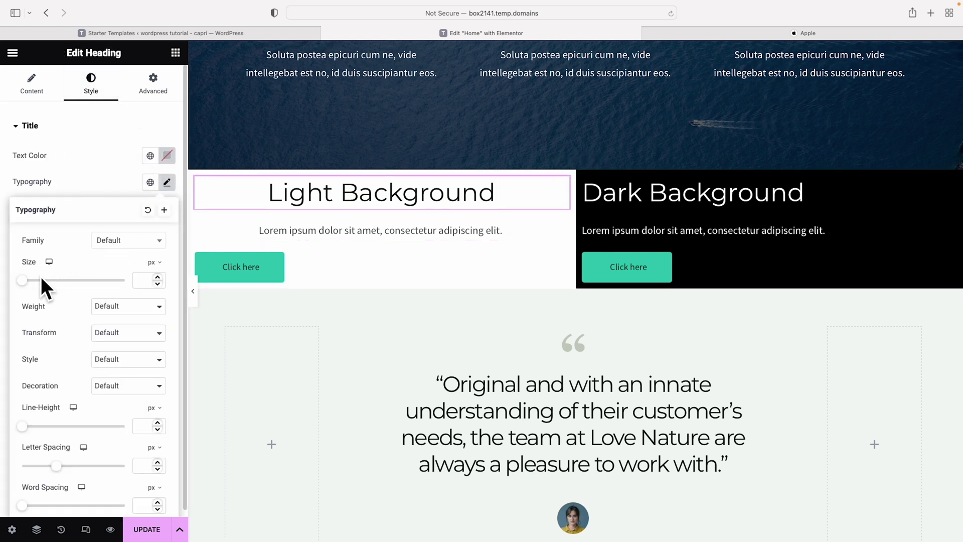
{"action": "left_click", "coordinate": [26, 280]}
{"action": "left_click_drag", "start_coordinate": [26, 281], "coordinate": [39, 282]}
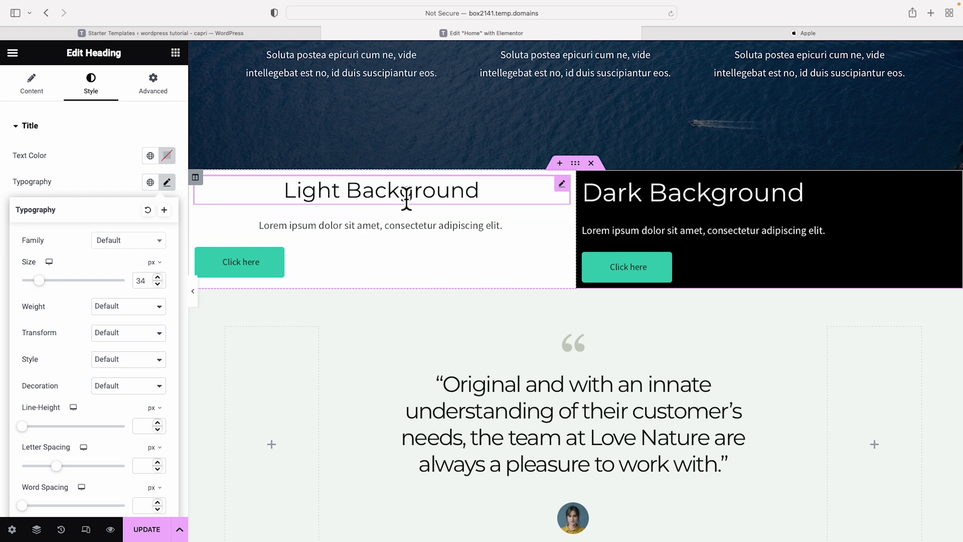
- Unlink the "Light Background" heading's margins and set only its bottom margin to -19 px
{"action": "left_click", "coordinate": [561, 187]}
{"action": "left_click", "coordinate": [156, 86]}
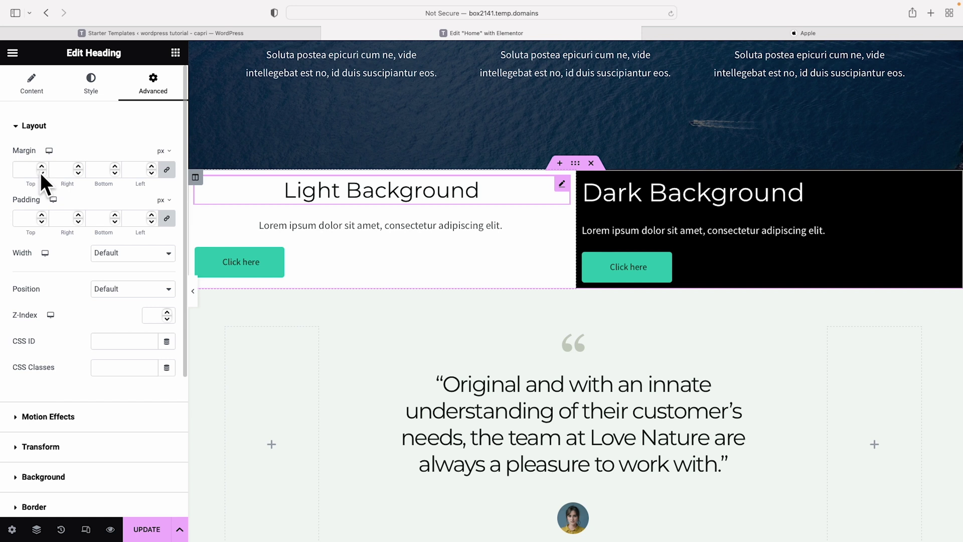
{"action": "left_click_drag", "start_coordinate": [41, 174], "coordinate": [41, 173]}
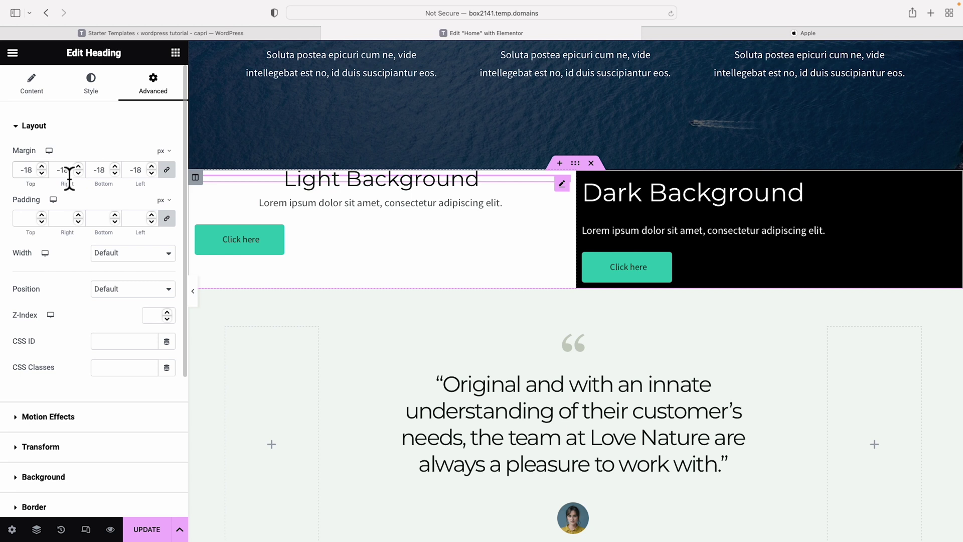
{"action": "key", "text": "super+z"}
{"action": "left_click", "coordinate": [168, 171]}
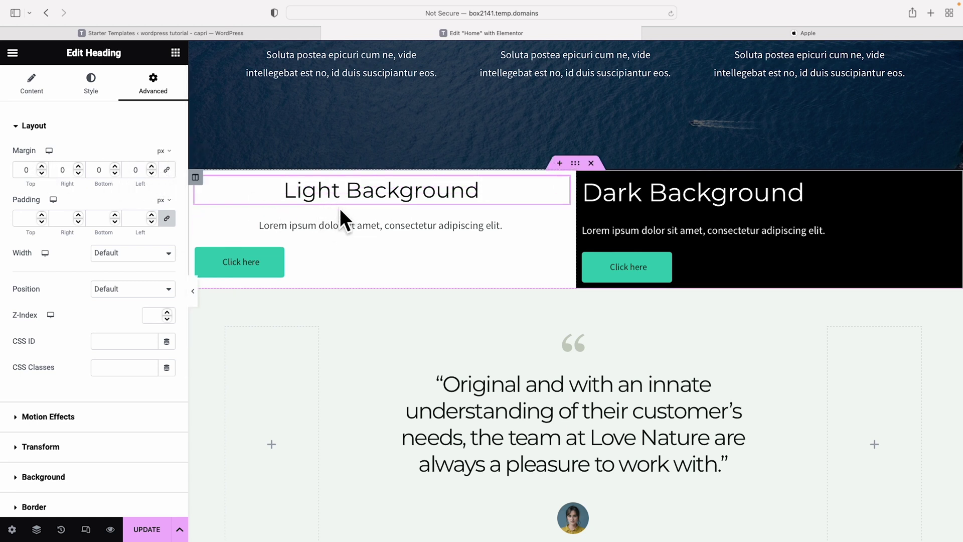
{"action": "left_click", "coordinate": [115, 173]}
{"action": "left_click", "coordinate": [115, 173]}
{"action": "left_click", "coordinate": [115, 173]}
{"action": "left_click", "coordinate": [115, 173]}
{"action": "left_click", "coordinate": [115, 172]}
{"action": "left_click", "coordinate": [115, 173]}
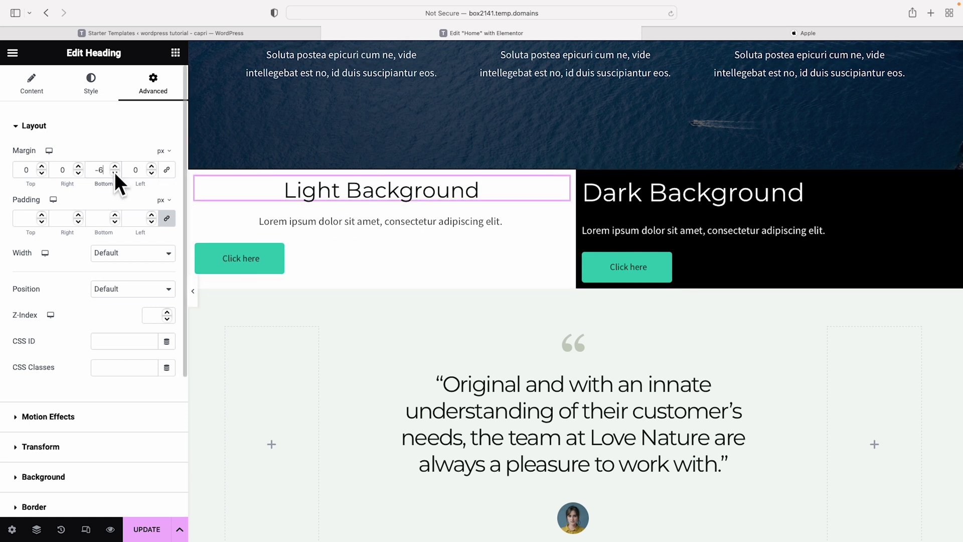
{"action": "left_click", "coordinate": [114, 172]}
{"action": "left_click", "coordinate": [114, 173]}
{"action": "left_click", "coordinate": [114, 172]}
{"action": "left_click", "coordinate": [114, 173]}
{"action": "left_click", "coordinate": [114, 173]}
{"action": "left_click", "coordinate": [114, 173]}
{"action": "left_click", "coordinate": [114, 173]}
{"action": "left_click", "coordinate": [114, 173]}
{"action": "left_click", "coordinate": [114, 173]}
{"action": "left_click", "coordinate": [115, 172]}
{"action": "left_click", "coordinate": [115, 173]}
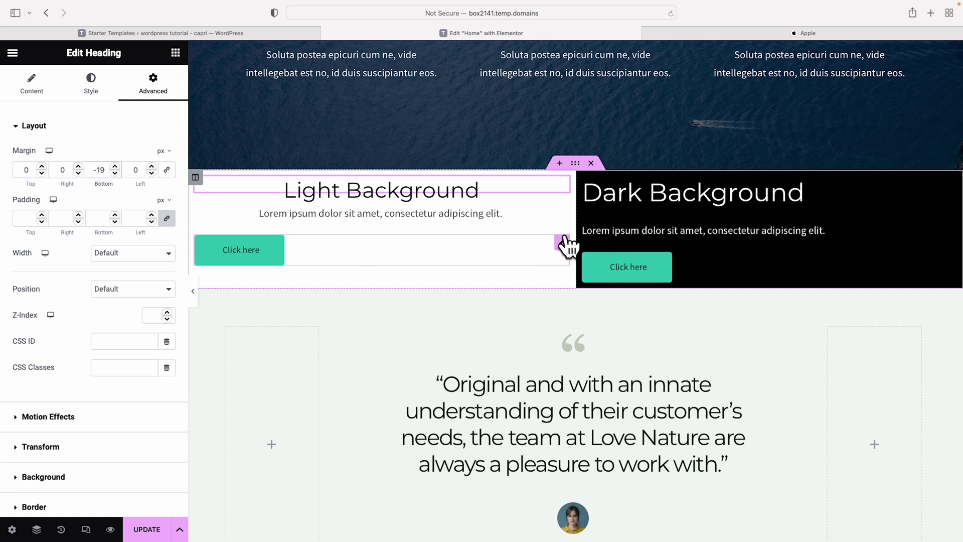
- Center-align the left column's button, check the links on the Apple page and return to the Elementor editor
{"action": "left_click", "coordinate": [562, 244]}
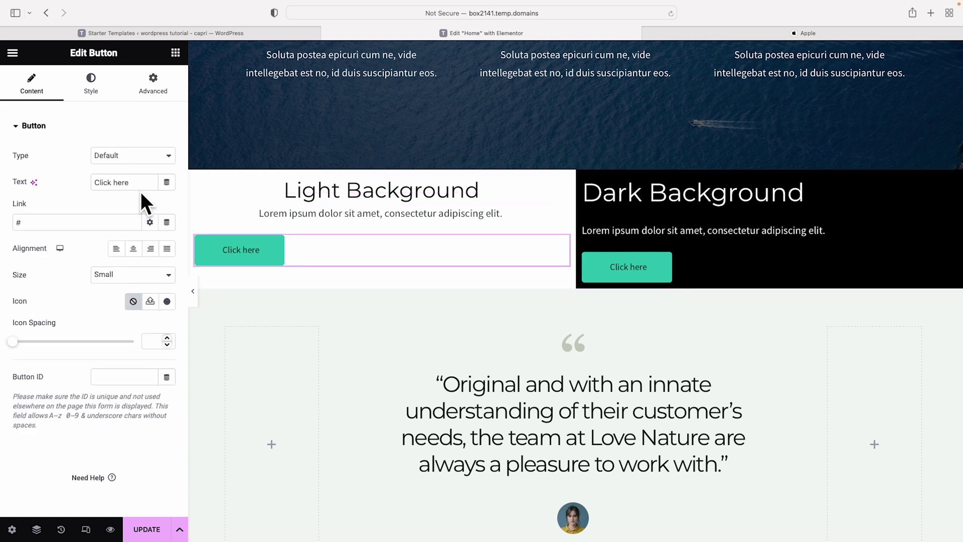
{"action": "left_click", "coordinate": [134, 250]}
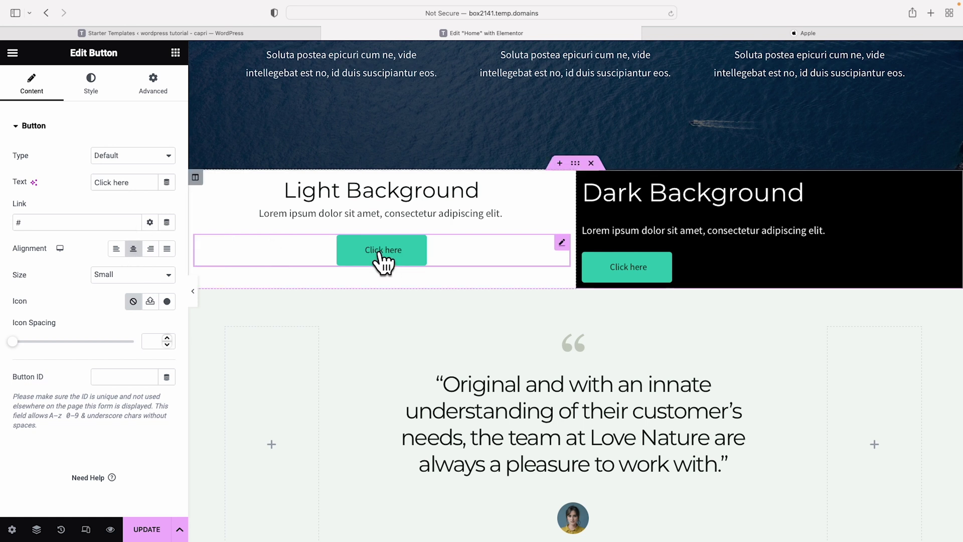
{"action": "left_click", "coordinate": [710, 30]}
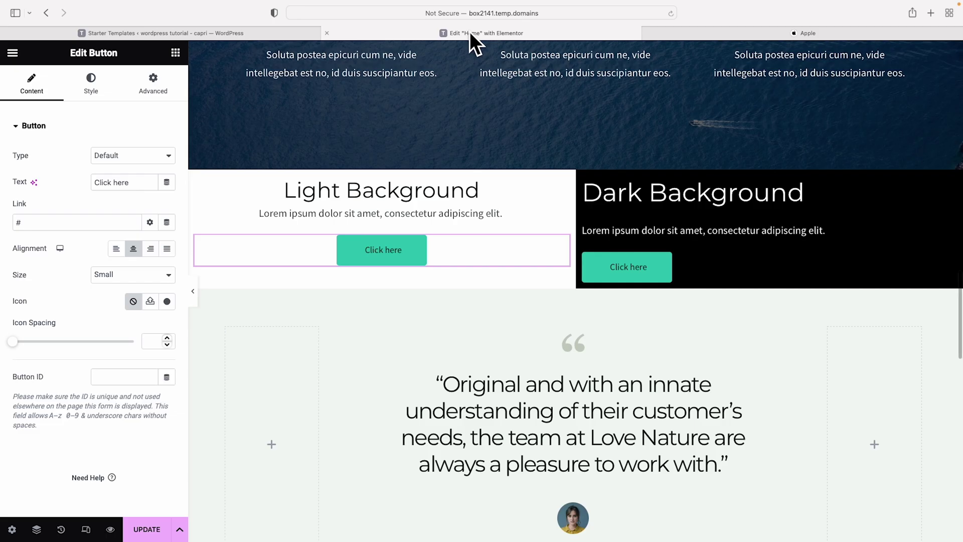
{"action": "left_click", "coordinate": [471, 31]}
- Give the left column's button a fully transparent classic background (#02010100) and set its text color to the global Theme Color 1
{"action": "left_click", "coordinate": [93, 86]}
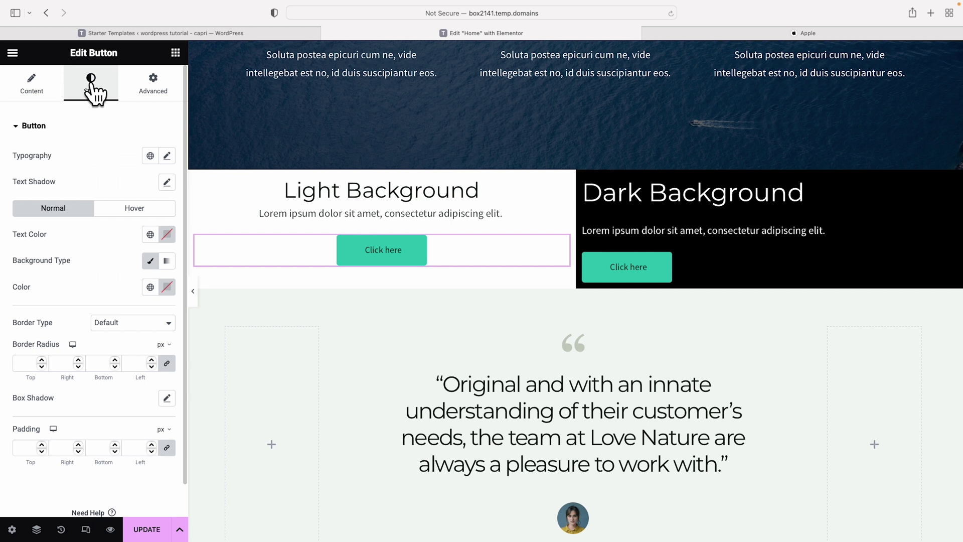
{"action": "left_click", "coordinate": [150, 262]}
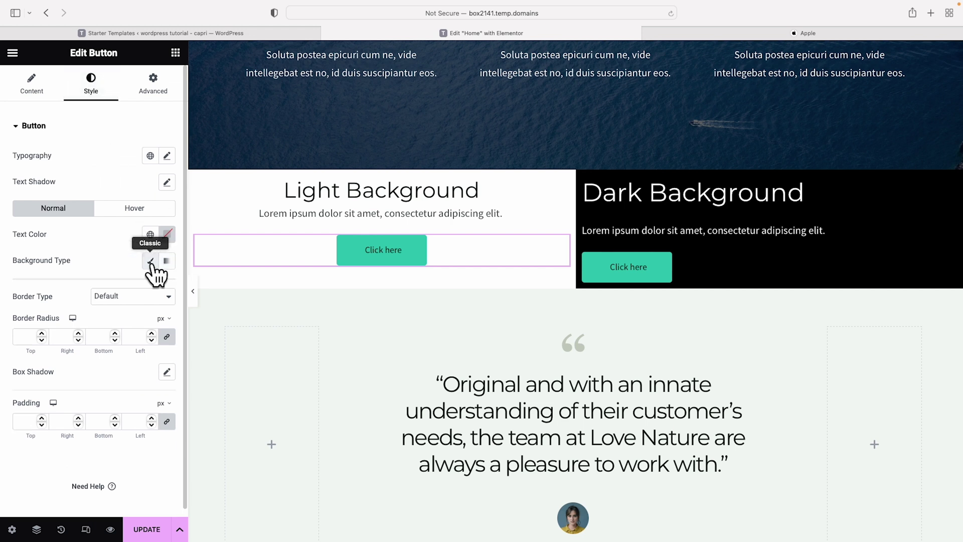
{"action": "left_click", "coordinate": [151, 262]}
{"action": "left_click", "coordinate": [168, 288]}
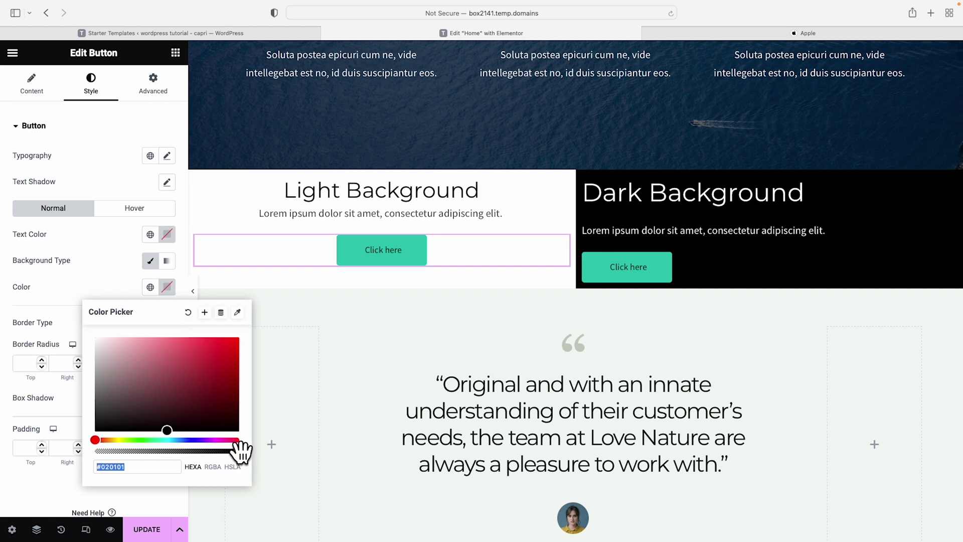
{"action": "left_click_drag", "start_coordinate": [240, 451], "coordinate": [92, 451]}
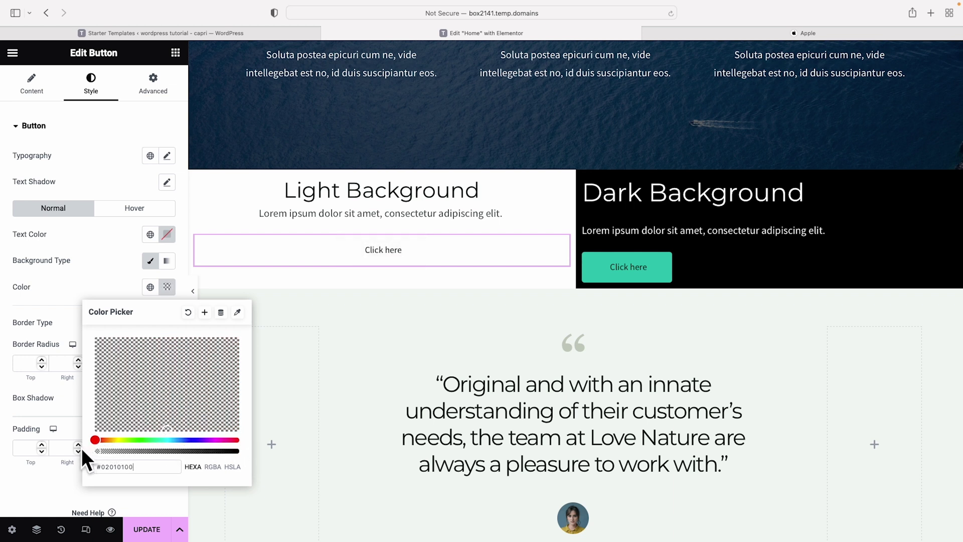
{"action": "left_click", "coordinate": [121, 250]}
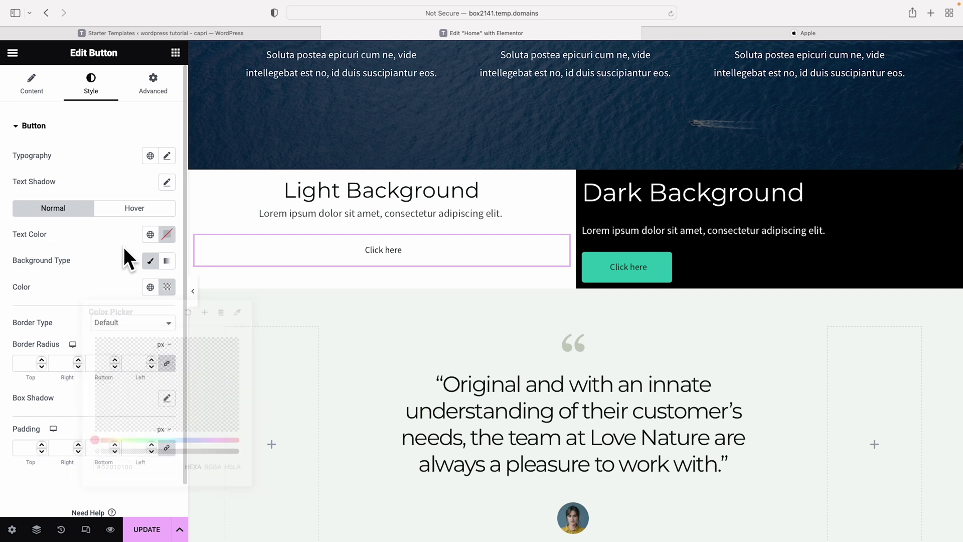
{"action": "left_click", "coordinate": [150, 234]}
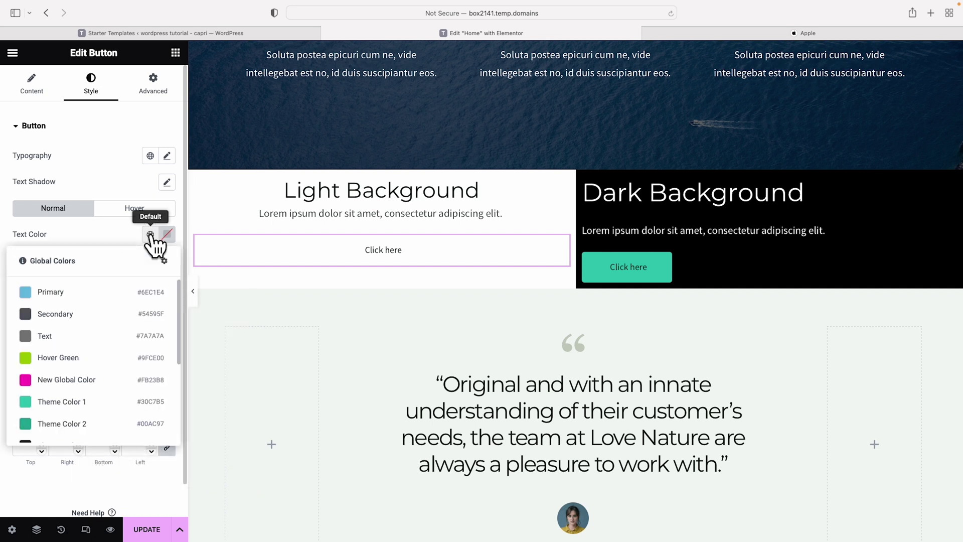
{"action": "left_click", "coordinate": [79, 404]}
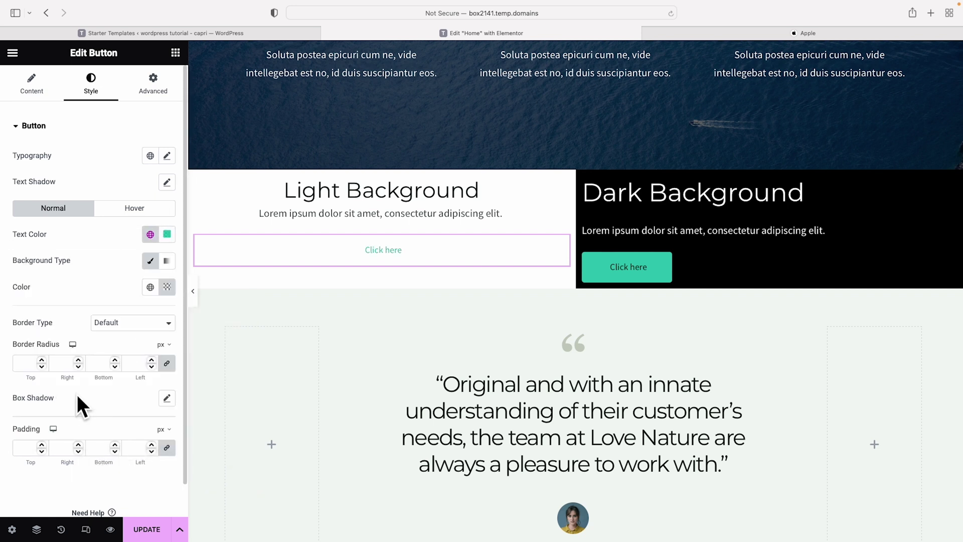
- Glance at the Apple page's links, return to the Elementor editor and add a small right-pointing chevron icon after the left button's text
{"action": "left_click", "coordinate": [31, 90]}
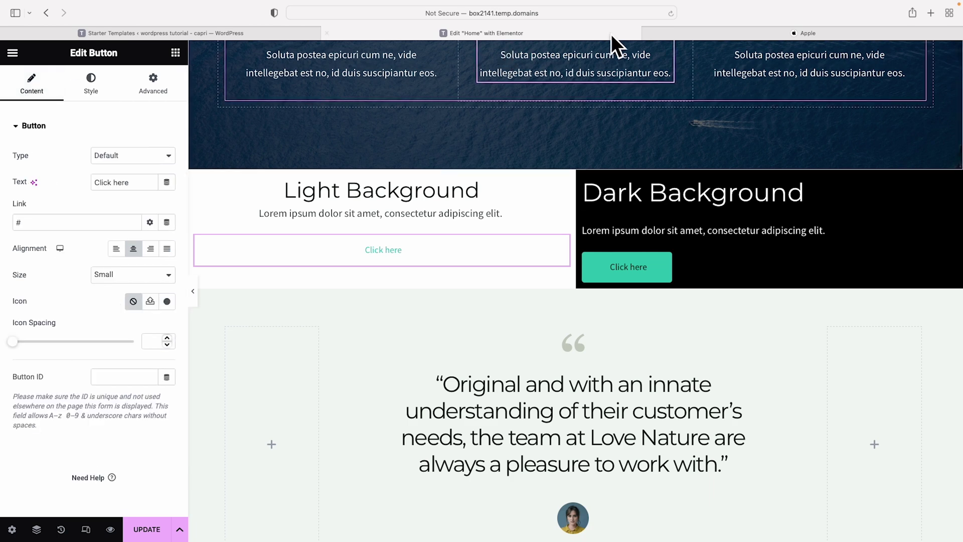
{"action": "left_click", "coordinate": [705, 30]}
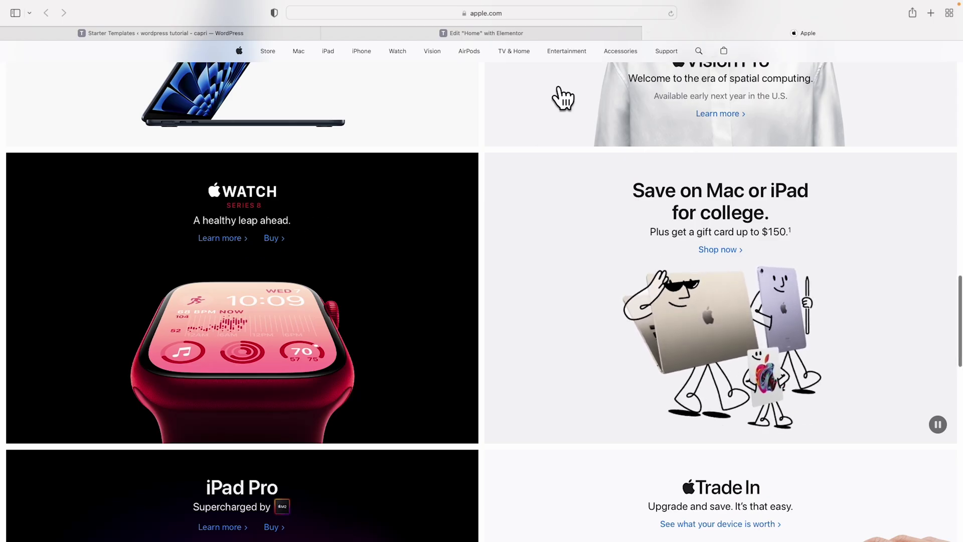
{"action": "left_click", "coordinate": [520, 32]}
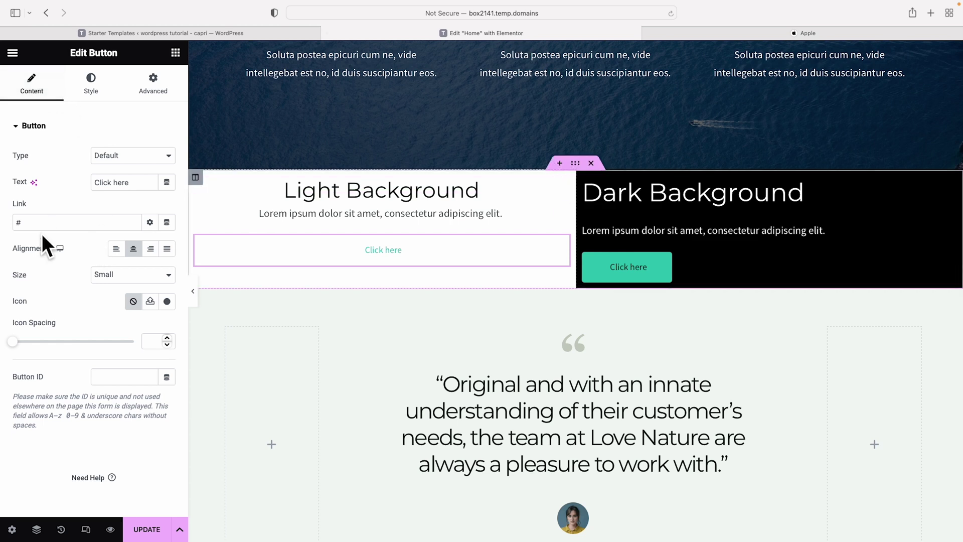
{"action": "left_click", "coordinate": [166, 307]}
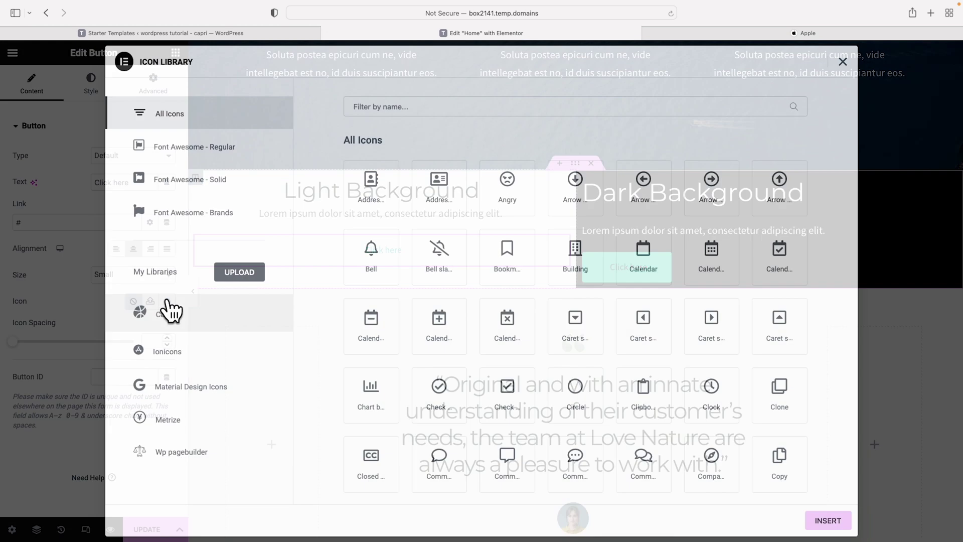
{"action": "left_click", "coordinate": [407, 108]}
{"action": "type", "text": "chevron"}
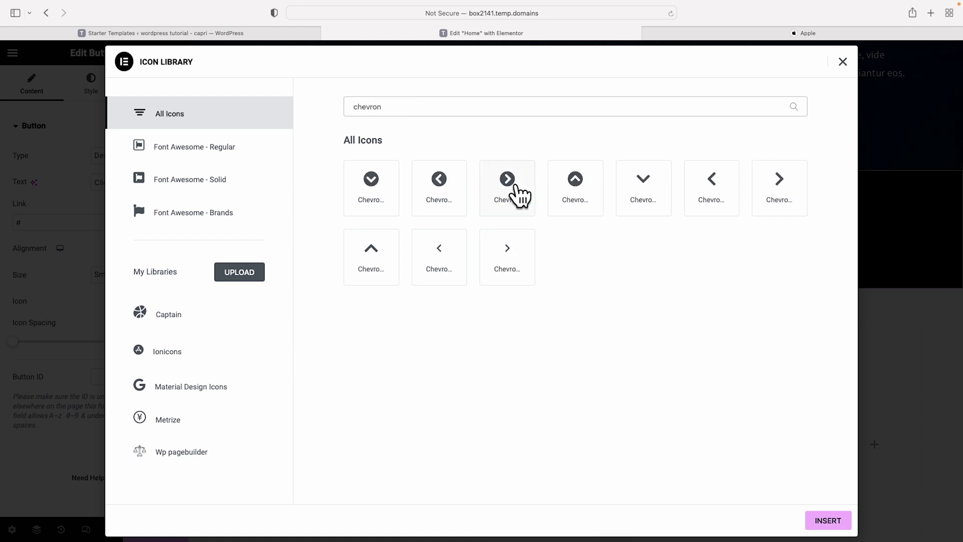
{"action": "left_click", "coordinate": [508, 258]}
{"action": "left_click", "coordinate": [817, 516]}
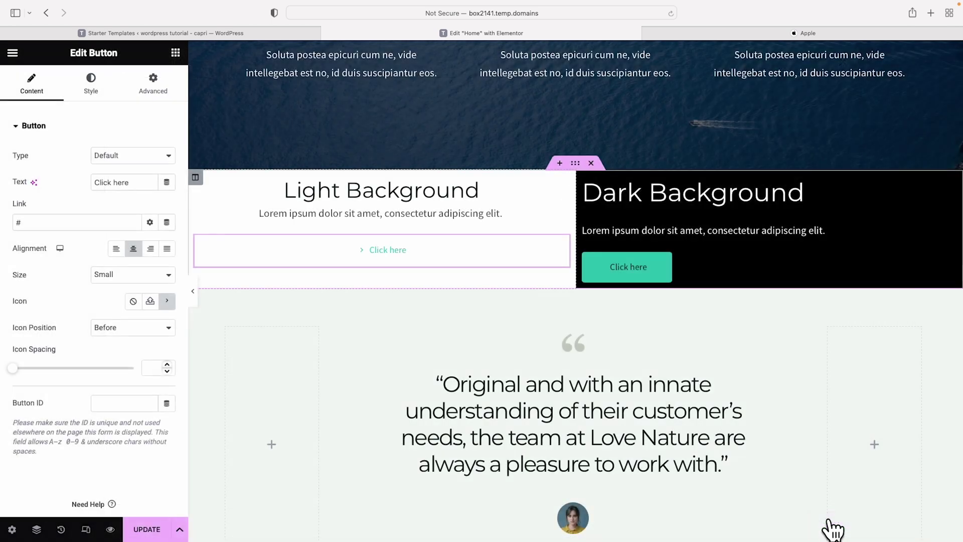
{"action": "left_click", "coordinate": [134, 328]}
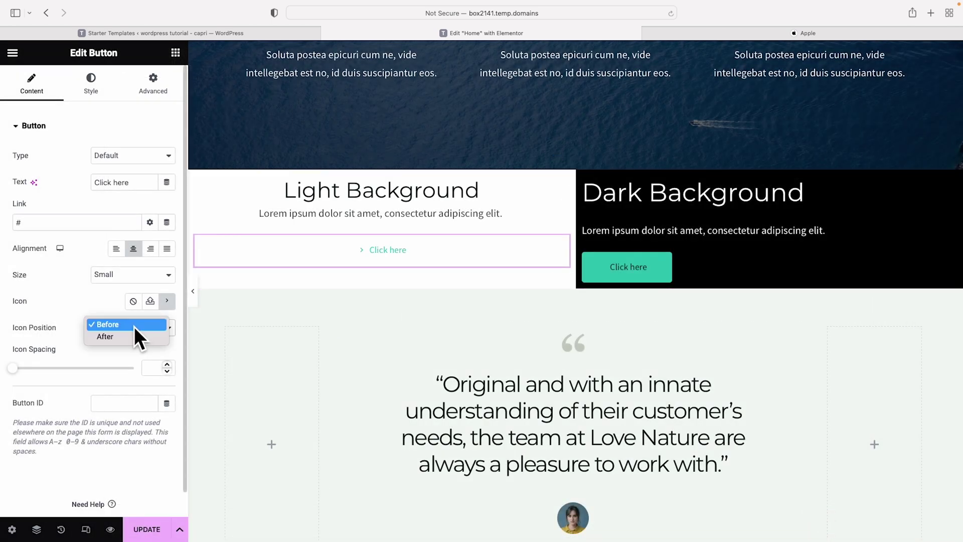
{"action": "left_click", "coordinate": [130, 335]}
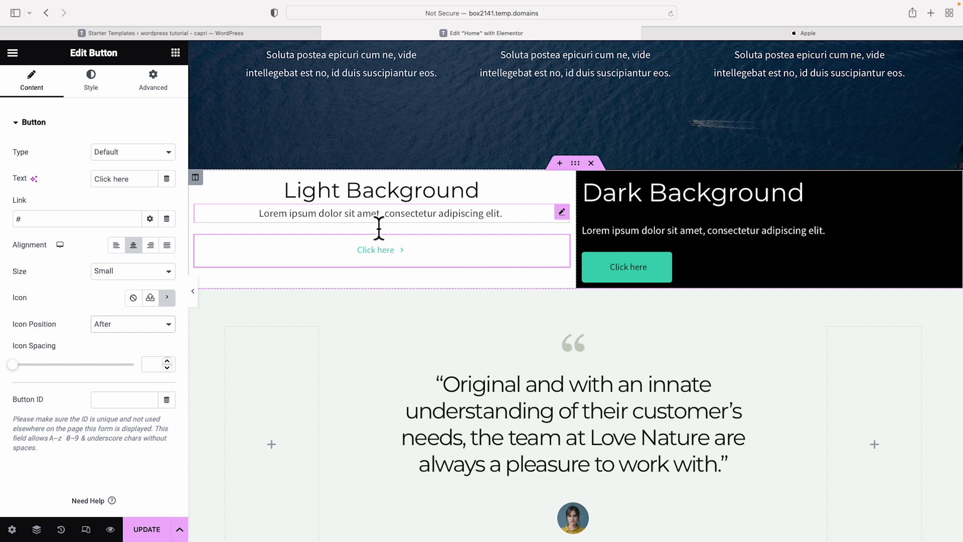
- Unlink the left button's margins, set its top margin to -28 px and preview the section at full width
{"action": "left_click", "coordinate": [153, 85]}
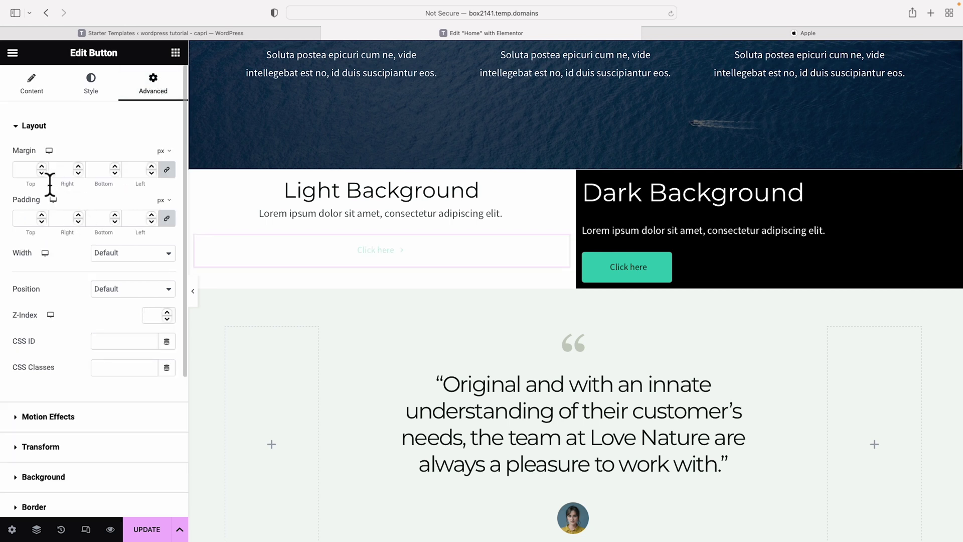
{"action": "left_click", "coordinate": [167, 170]}
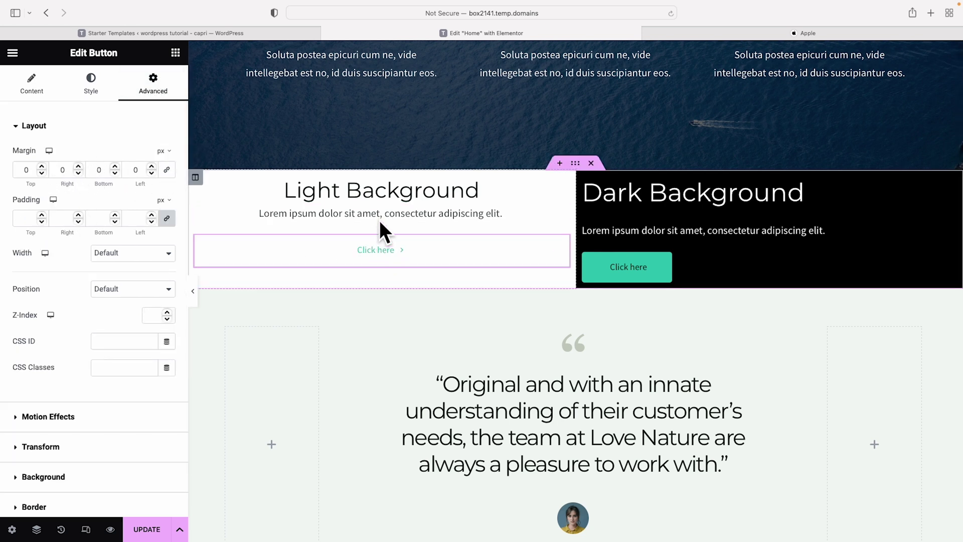
{"action": "left_click", "coordinate": [42, 173]}
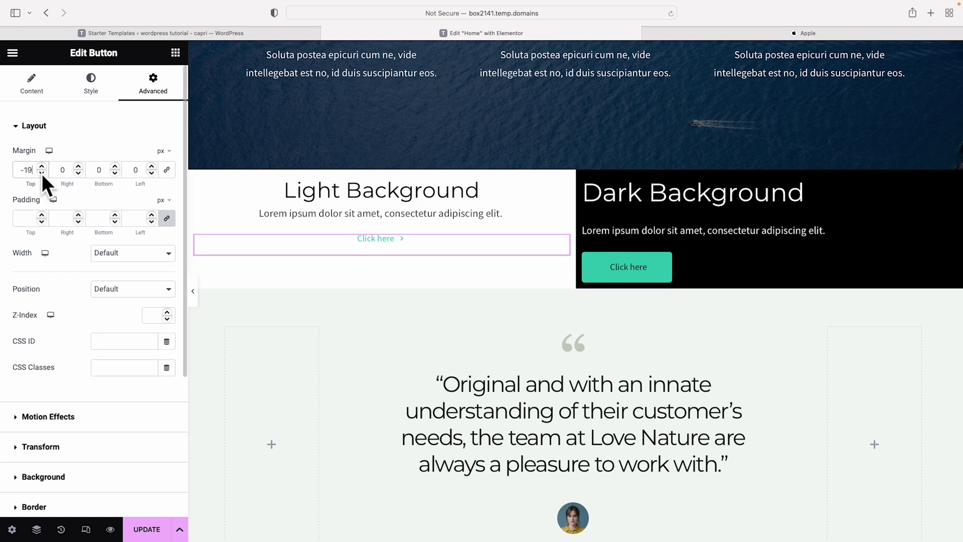
{"action": "left_click", "coordinate": [42, 173]}
{"action": "left_click", "coordinate": [41, 173]}
{"action": "left_click", "coordinate": [42, 173]}
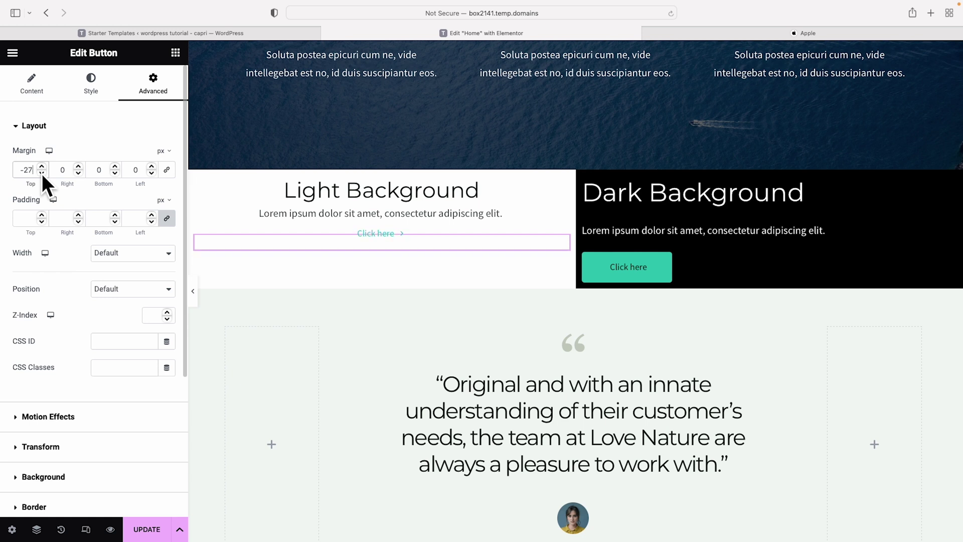
{"action": "left_click", "coordinate": [42, 173]}
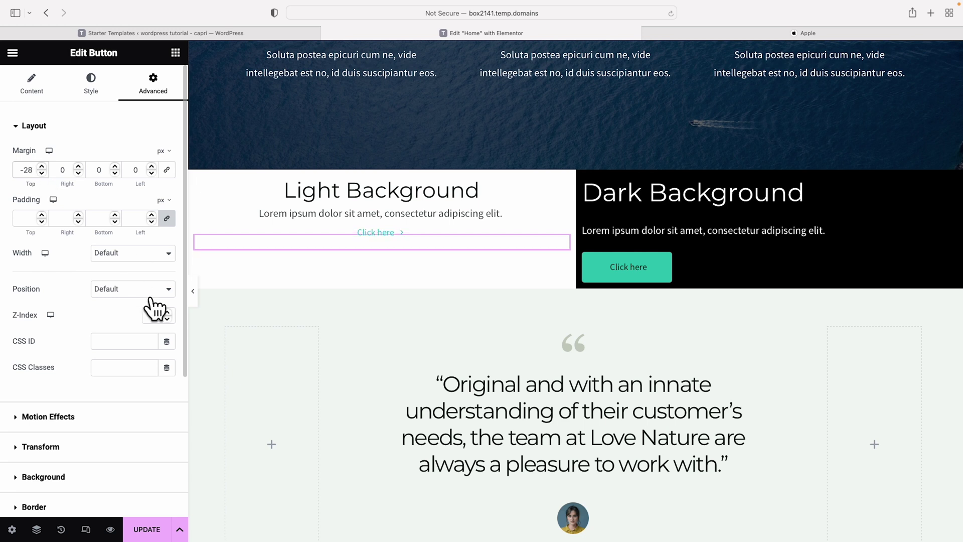
{"action": "left_click", "coordinate": [193, 292]}
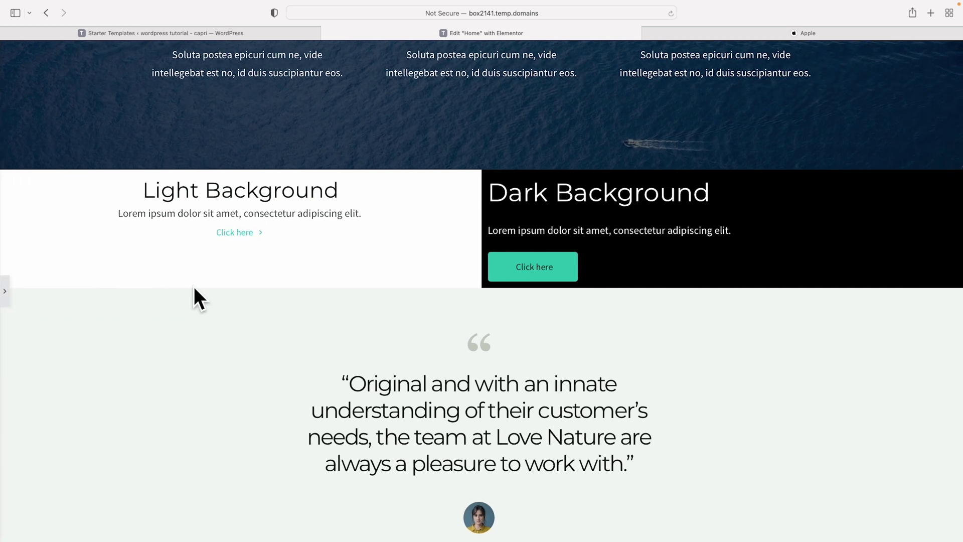
{"action": "left_click", "coordinate": [5, 287]}
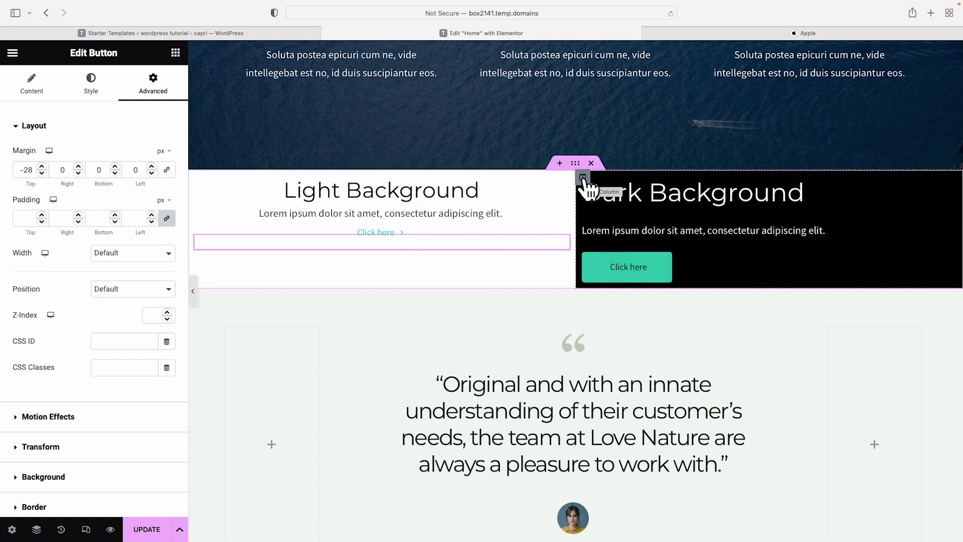
- Delete the dark right column of the two-column section and duplicate the light left column to replace it
{"action": "right_click", "coordinate": [583, 179]}
{"action": "left_click", "coordinate": [626, 406]}
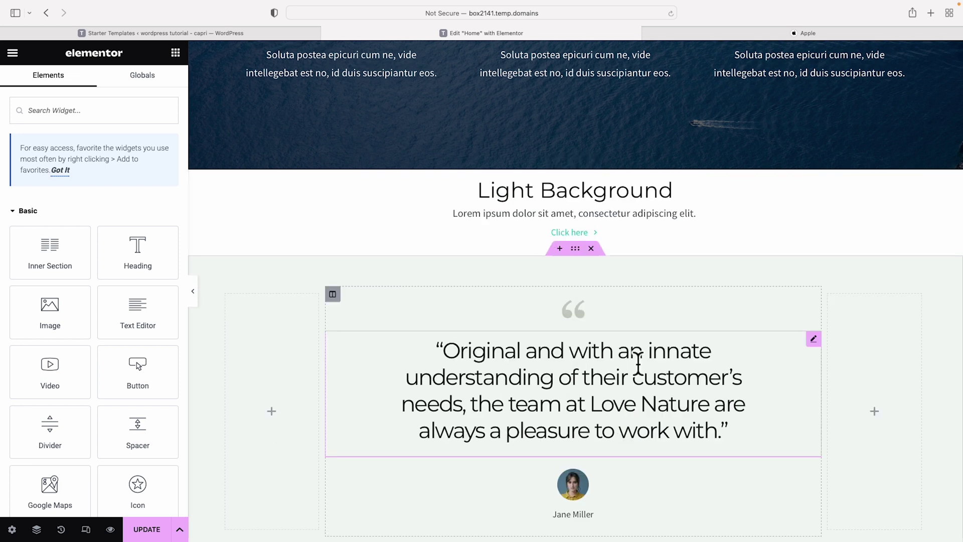
{"action": "right_click", "coordinate": [197, 179]}
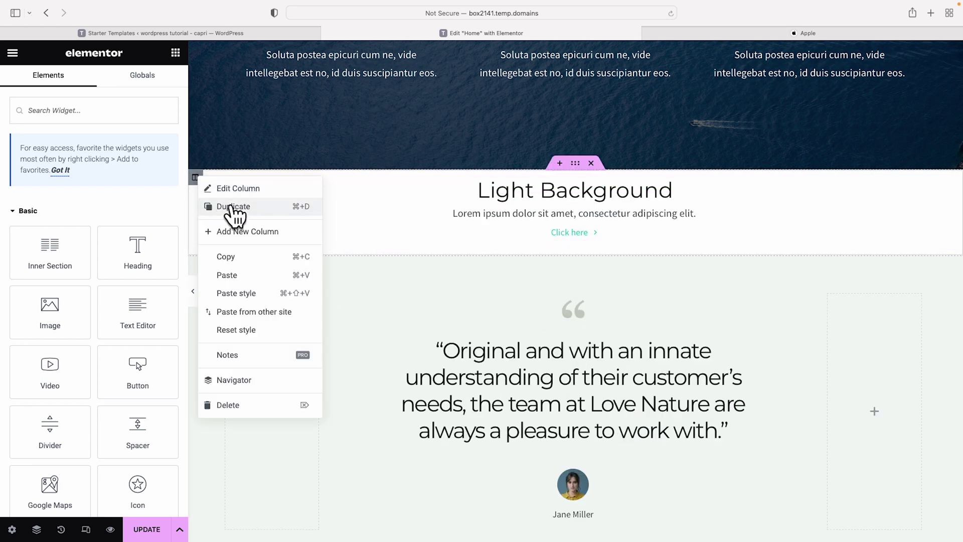
{"action": "left_click", "coordinate": [231, 206]}
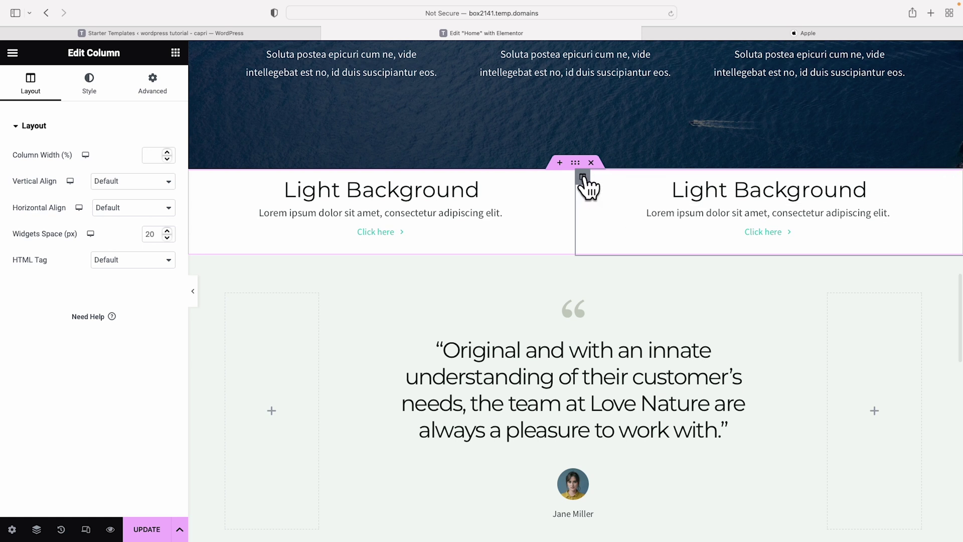
- Give the right column a classic background using the dark cave image shutterstock_2245168651.jpg from the media library
{"action": "left_click", "coordinate": [90, 83]}
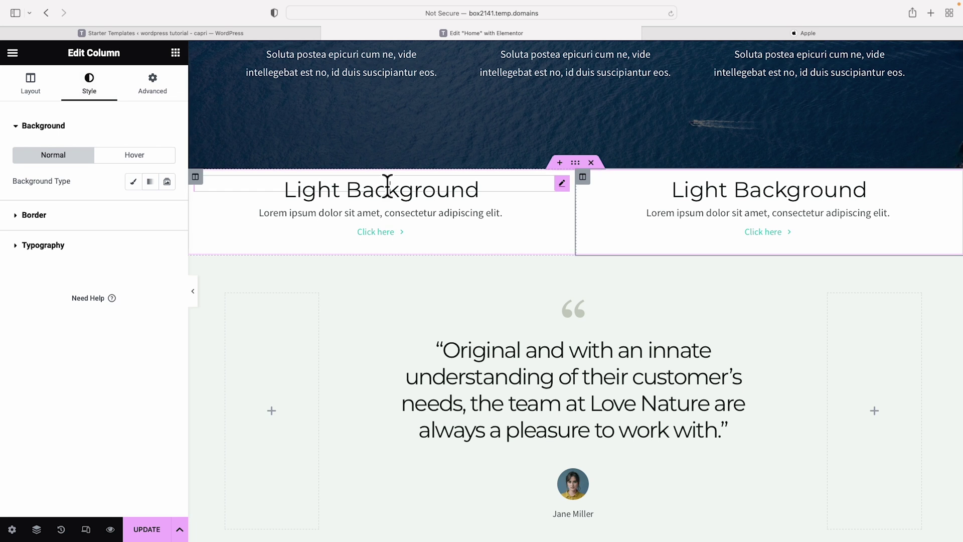
{"action": "scroll", "coordinate": [482, 254], "scroll_direction": "up", "scroll_amount": 5}
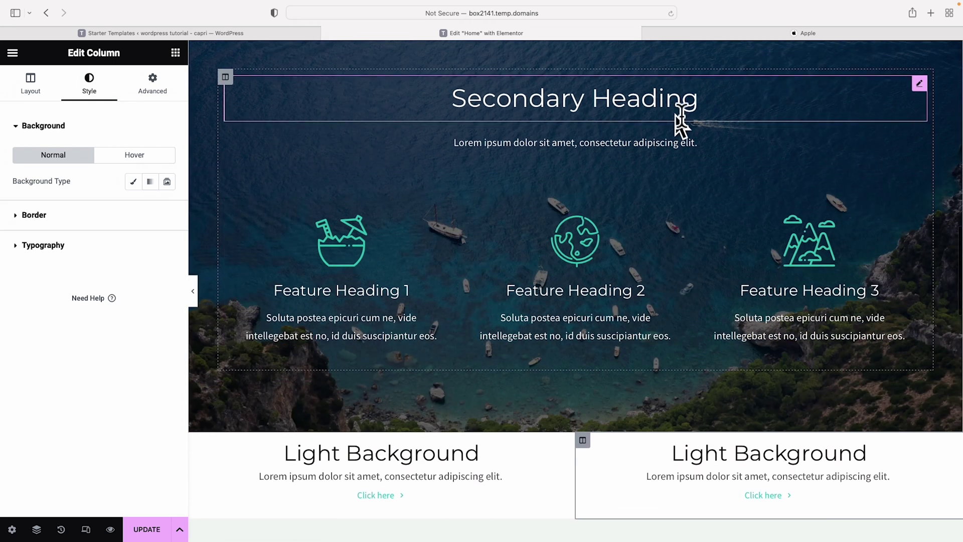
{"action": "scroll", "coordinate": [567, 269], "scroll_direction": "down", "scroll_amount": 4}
{"action": "scroll", "coordinate": [570, 268], "scroll_direction": "down", "scroll_amount": 1}
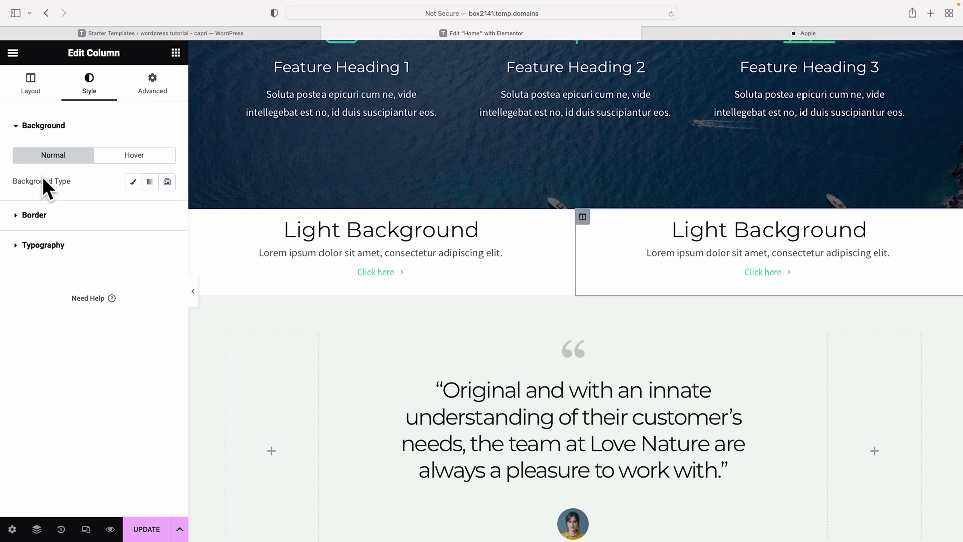
{"action": "left_click", "coordinate": [132, 182]}
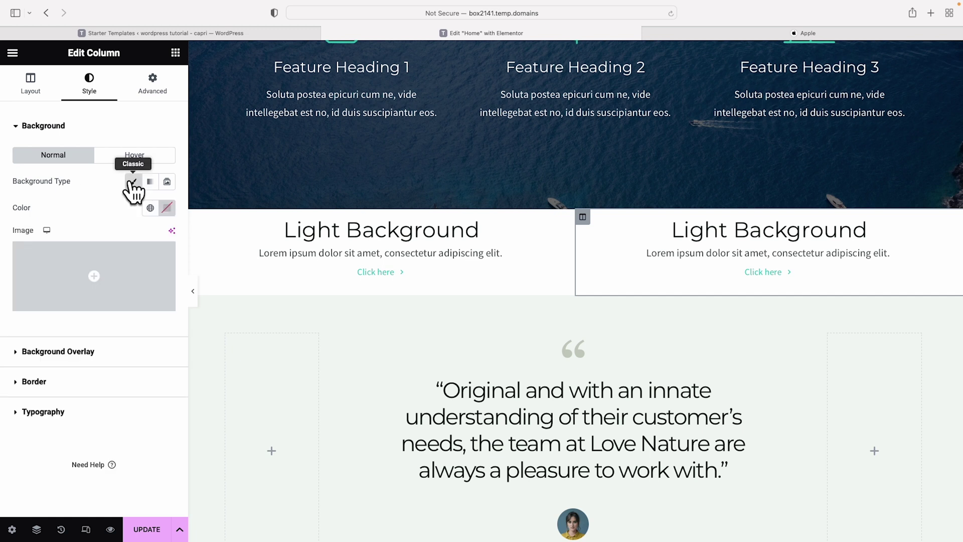
{"action": "left_click", "coordinate": [97, 303]}
{"action": "left_click", "coordinate": [296, 215]}
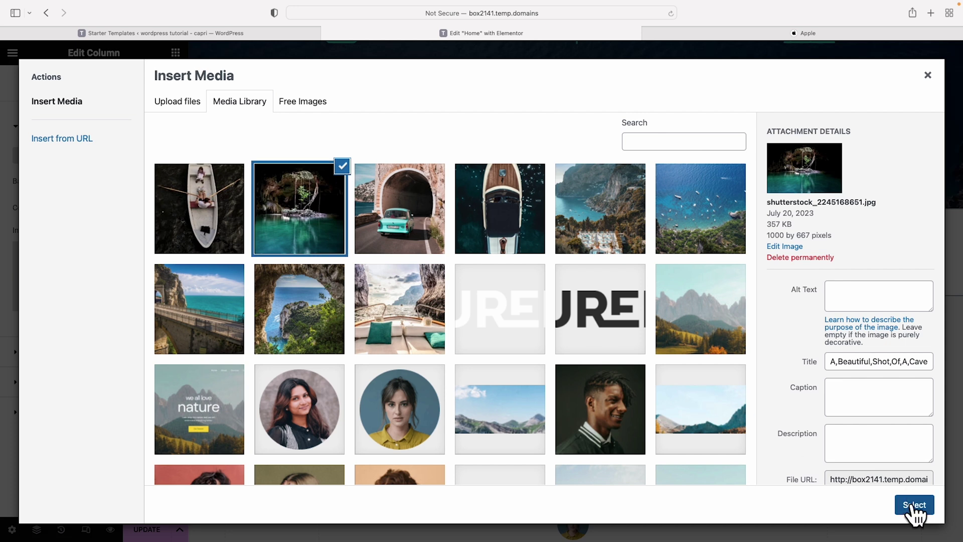
{"action": "left_click", "coordinate": [913, 505]}
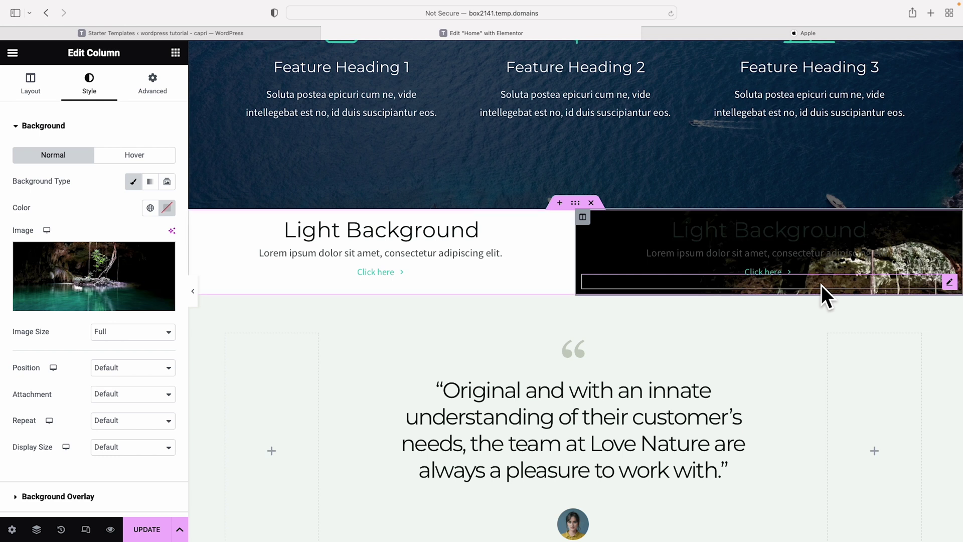
- Give the left column a classic background with the media library image of the boat with green cushions
{"action": "left_click", "coordinate": [196, 217]}
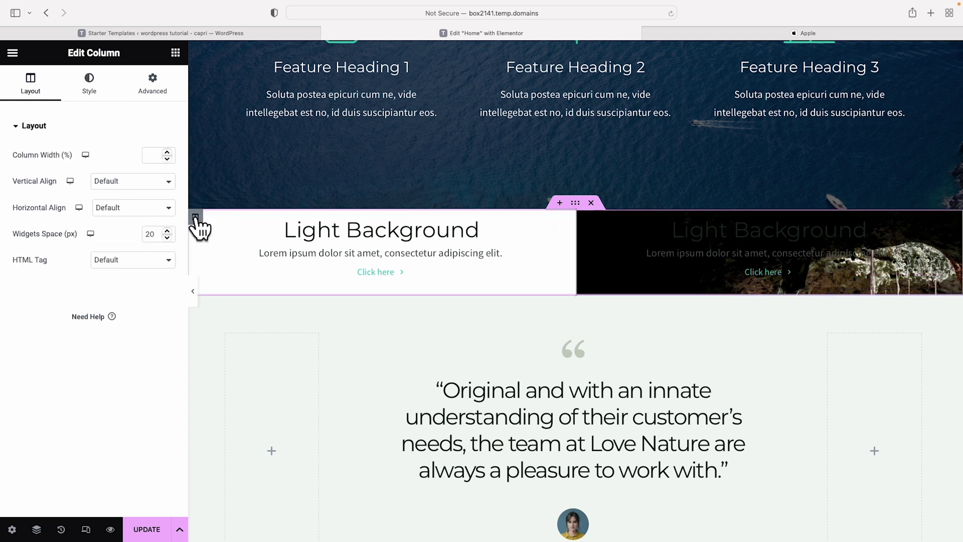
{"action": "left_click", "coordinate": [89, 78]}
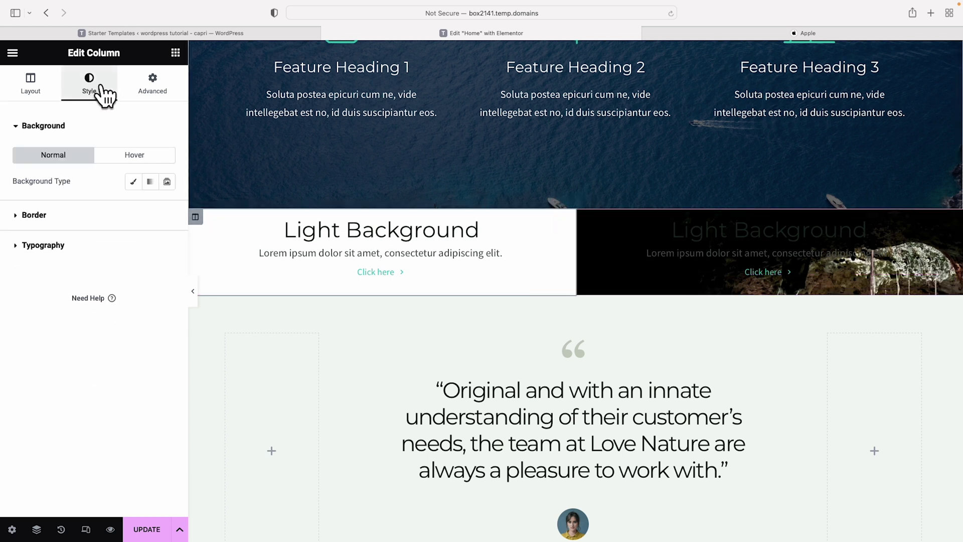
{"action": "left_click", "coordinate": [133, 182]}
{"action": "left_click", "coordinate": [84, 301]}
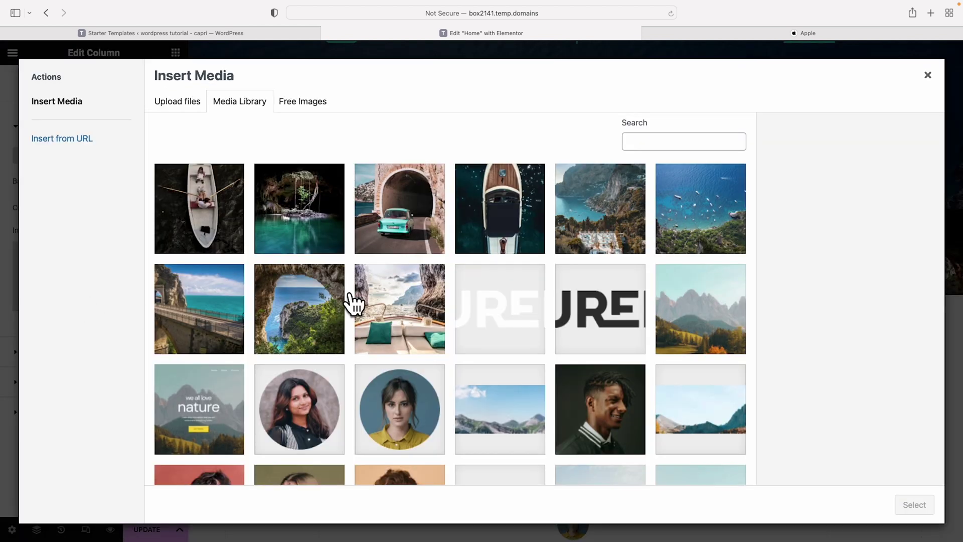
{"action": "left_click", "coordinate": [357, 301]}
{"action": "left_click", "coordinate": [914, 505]}
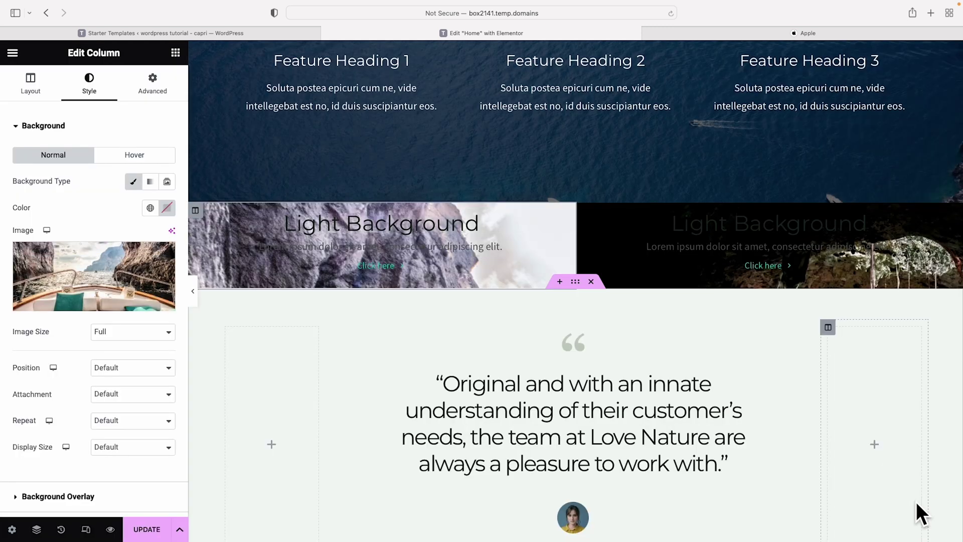
- Open the two-column section's settings, check the tile heights on the Apple page and return to the Elementor editor
{"action": "left_click", "coordinate": [545, 292]}
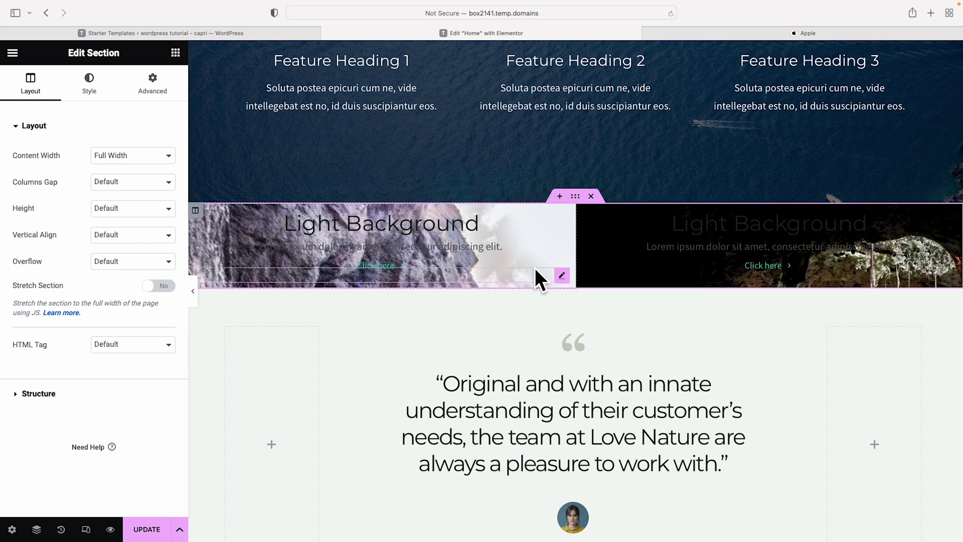
{"action": "left_click", "coordinate": [722, 32]}
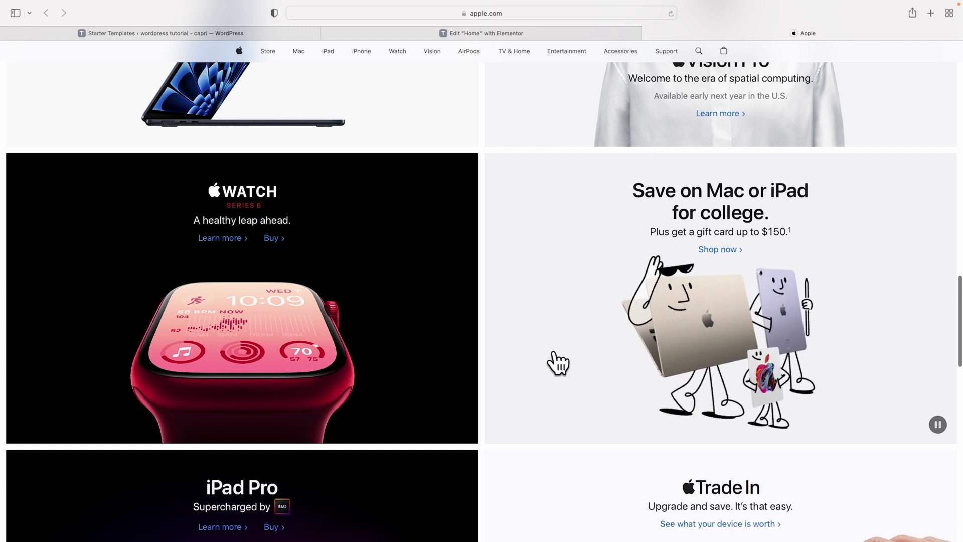
{"action": "left_click", "coordinate": [496, 34]}
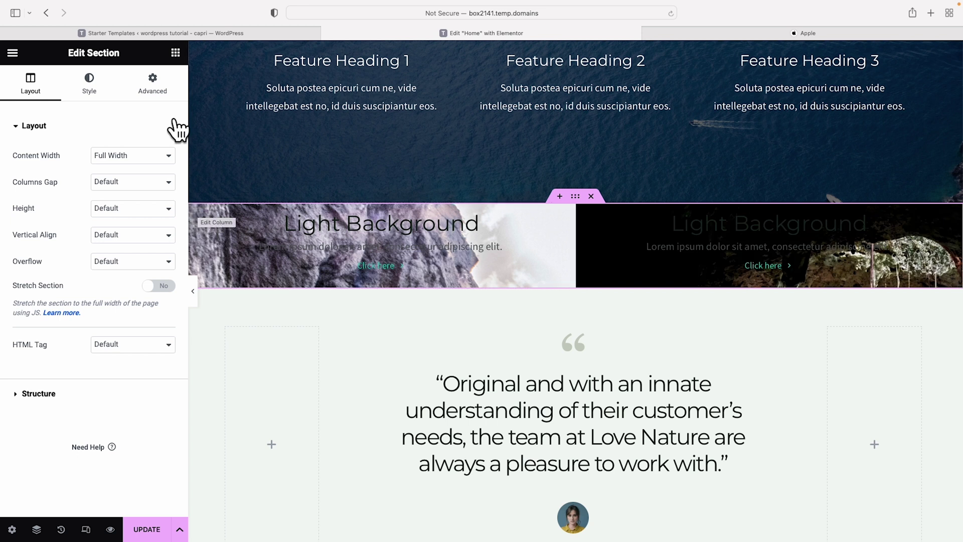
- Set the left column's linked padding to 130 px on all four sides
{"action": "left_click", "coordinate": [159, 94]}
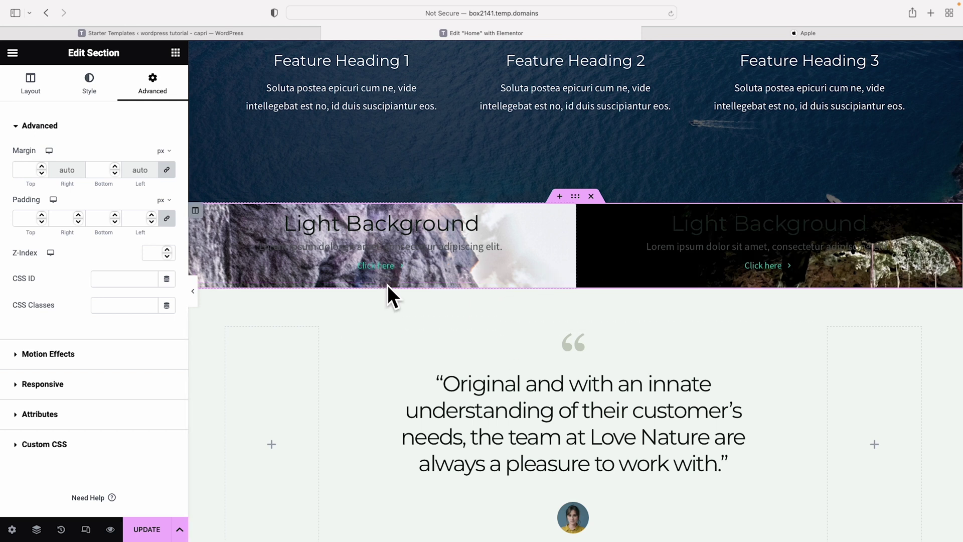
{"action": "left_click", "coordinate": [387, 330]}
{"action": "left_click", "coordinate": [41, 213]}
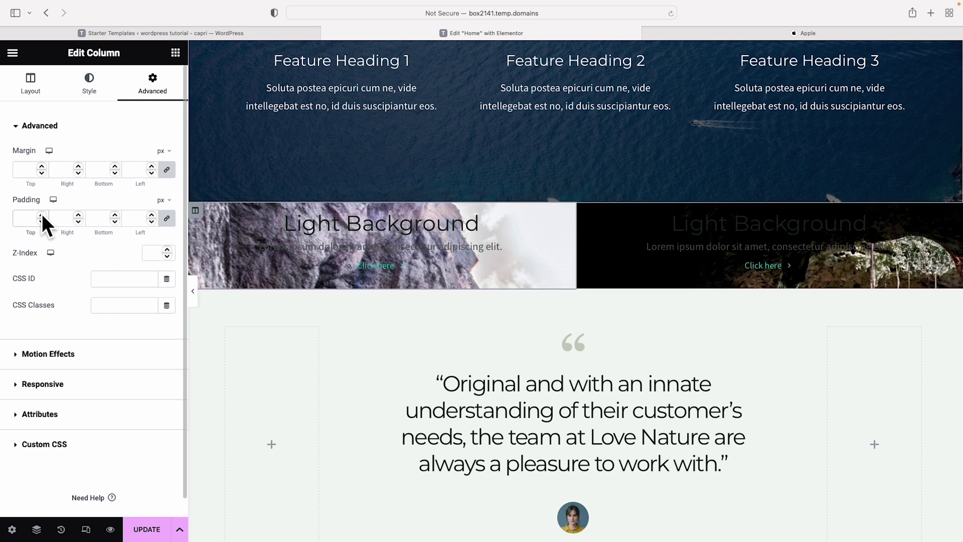
{"action": "type", "text": "25"}
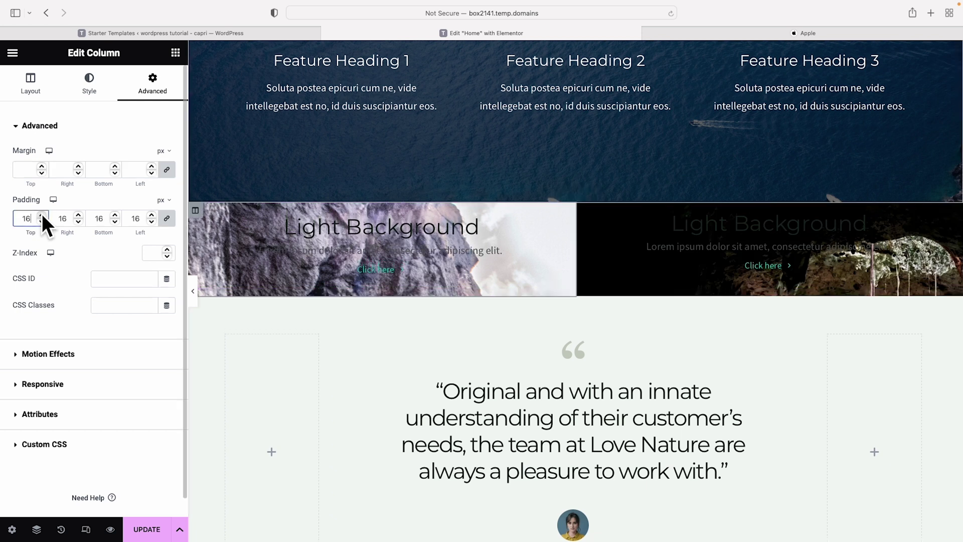
{"action": "left_click", "coordinate": [41, 214]}
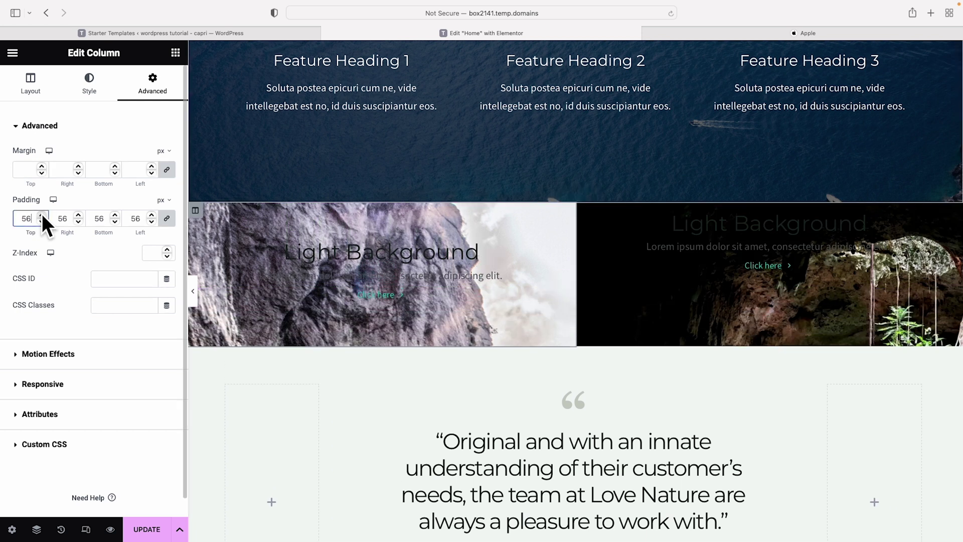
{"action": "left_click_drag", "start_coordinate": [41, 214], "coordinate": [41, 214]}
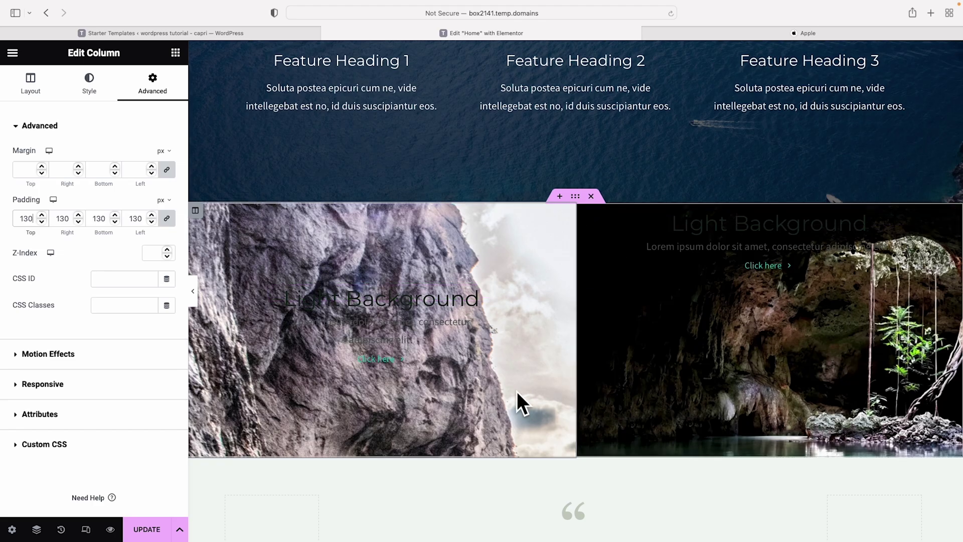
{"action": "scroll", "coordinate": [513, 389], "scroll_direction": "up", "scroll_amount": 1}
{"action": "scroll", "coordinate": [513, 387], "scroll_direction": "down", "scroll_amount": 1}
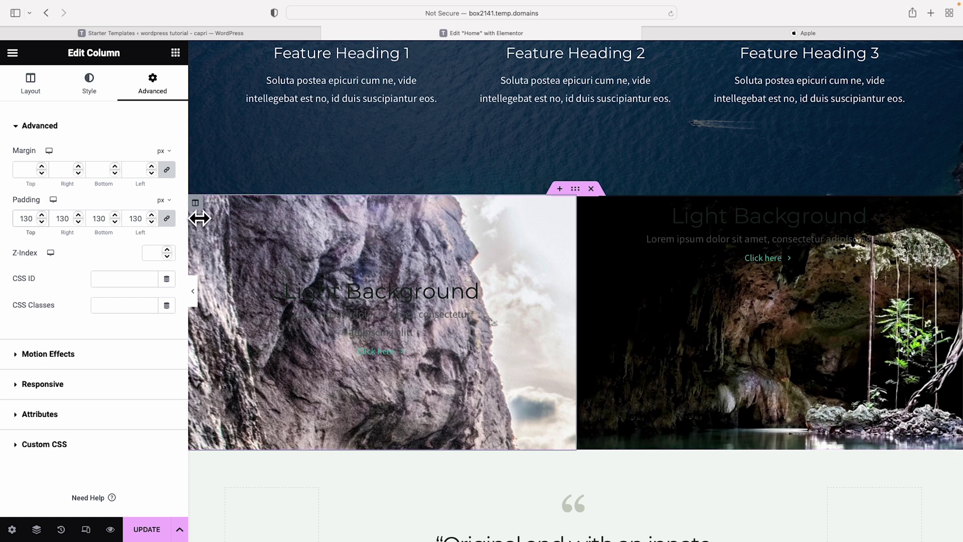
- Set the left column's background image display size to Cover, check the Apple page's tiles and return to the Elementor editor
{"action": "left_click", "coordinate": [96, 90]}
{"action": "mouse_move", "coordinate": [35, 275]}
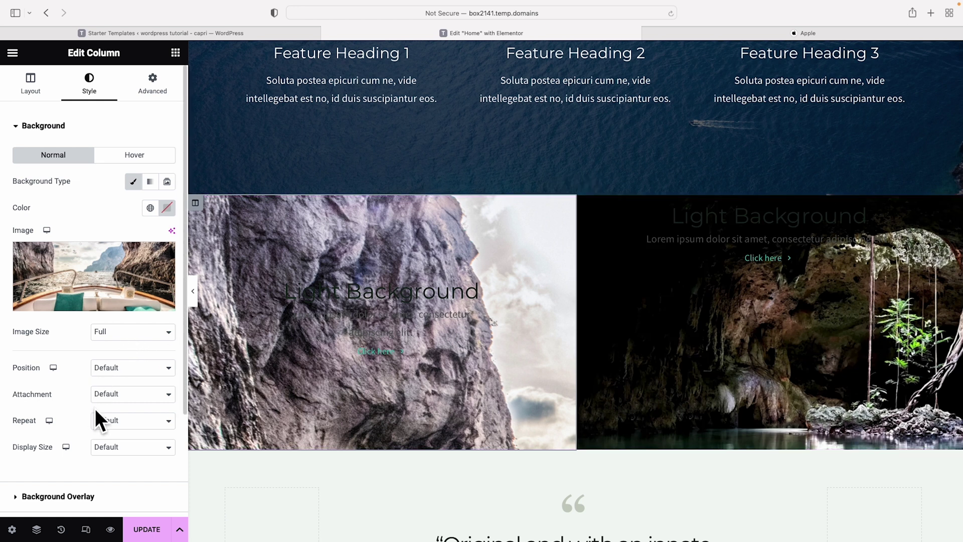
{"action": "left_click", "coordinate": [168, 446]}
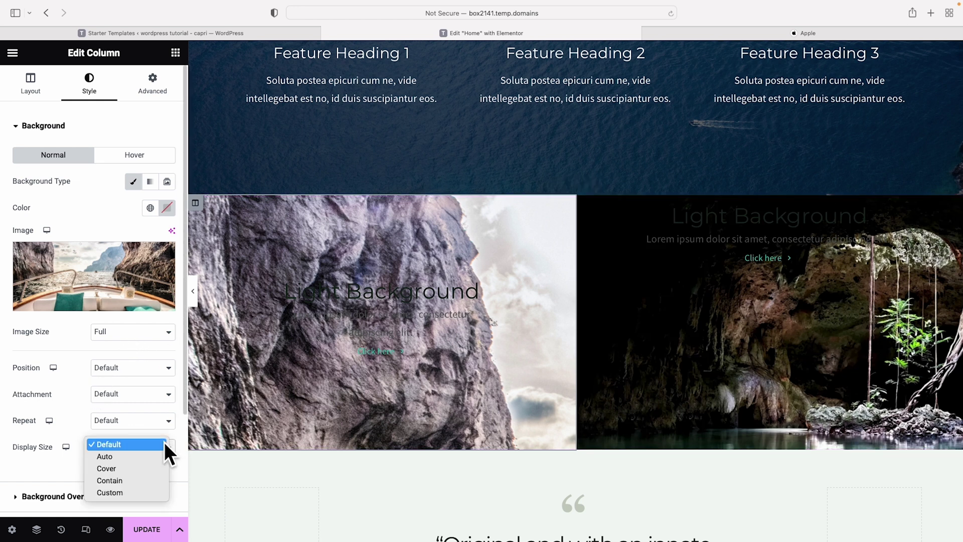
{"action": "left_click", "coordinate": [148, 468]}
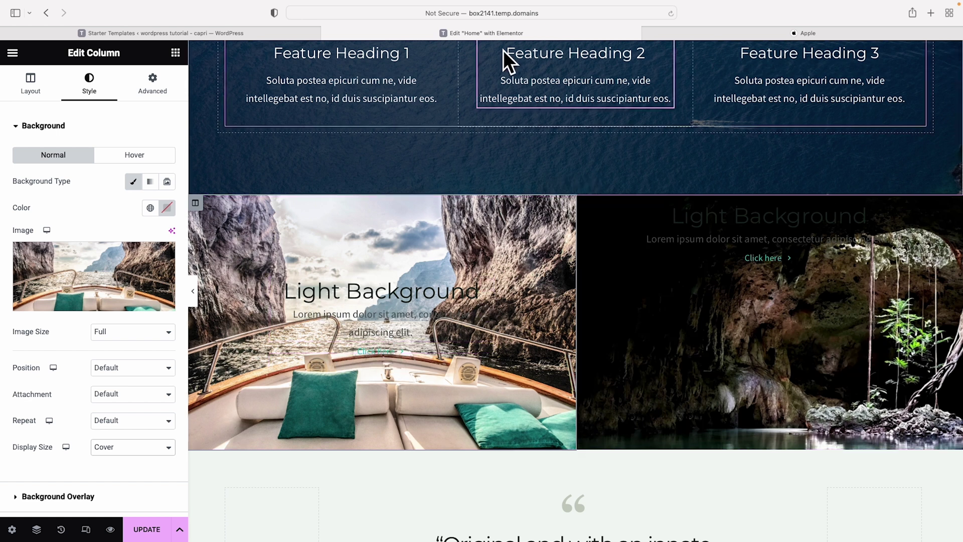
{"action": "left_click", "coordinate": [777, 32]}
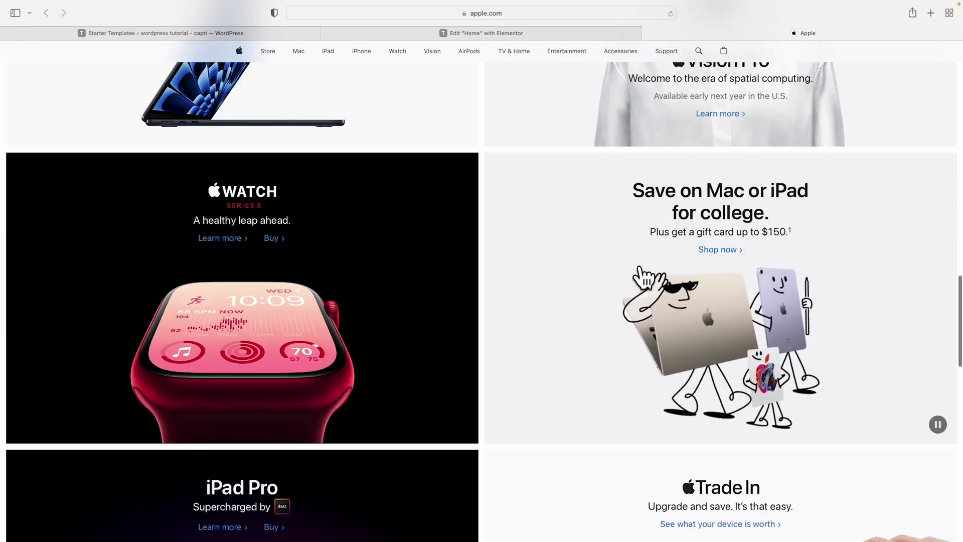
{"action": "left_click", "coordinate": [517, 33]}
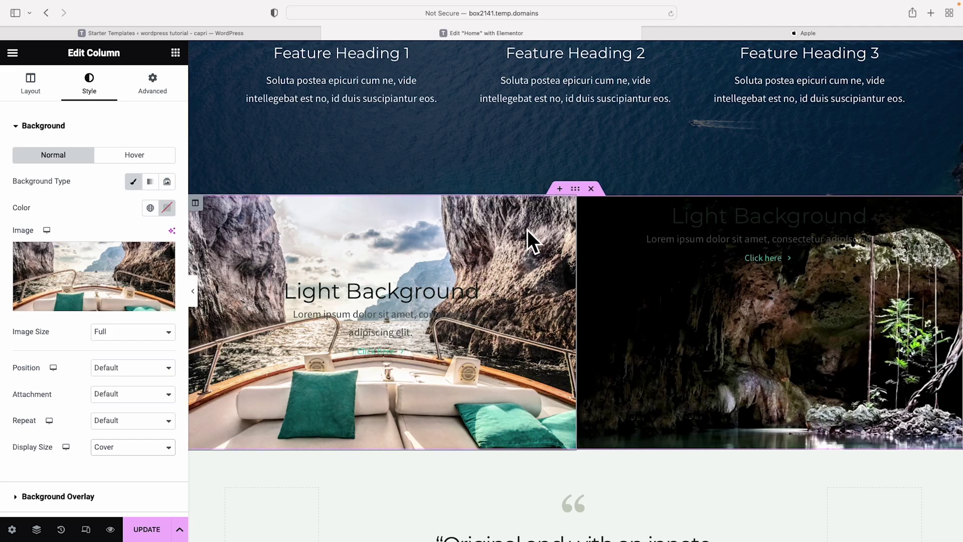
- Unlink the left column's padding values and set its top padding to 60 px
{"action": "left_click", "coordinate": [197, 211]}
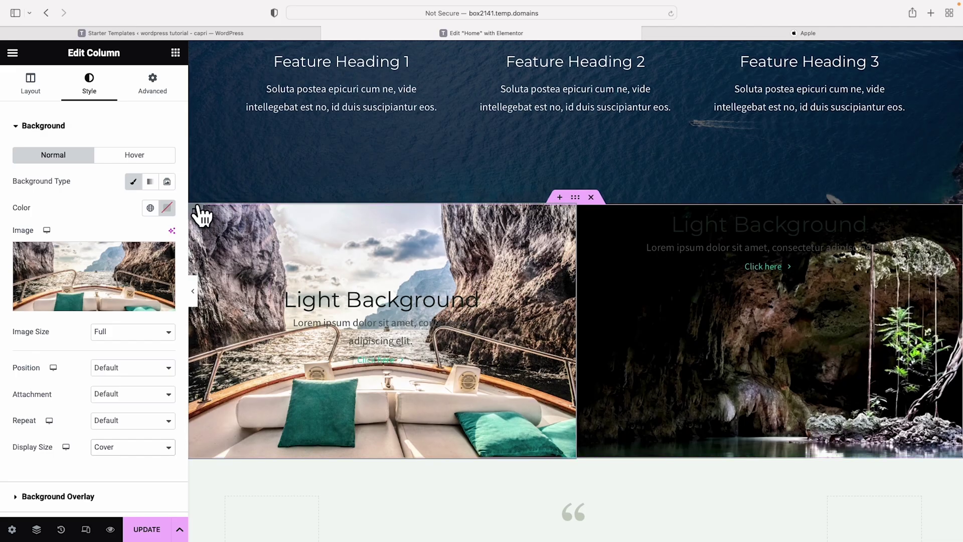
{"action": "left_click", "coordinate": [157, 86]}
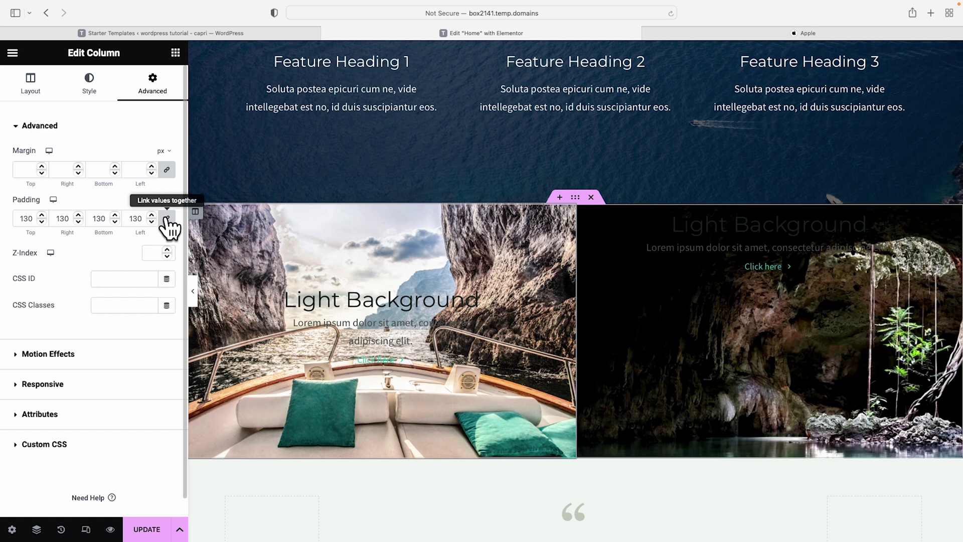
{"action": "left_click", "coordinate": [166, 220]}
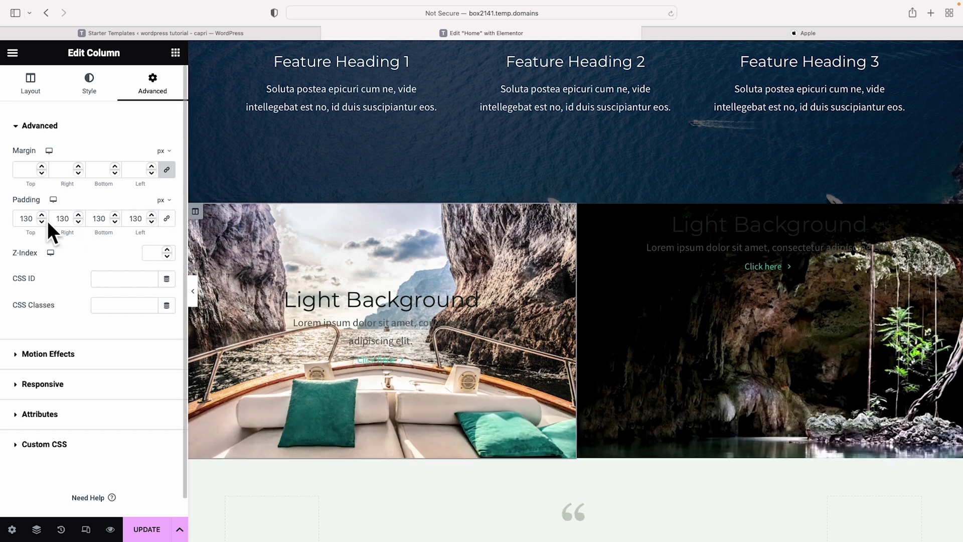
{"action": "double_click", "coordinate": [23, 228]}
{"action": "type", "text": "50"}
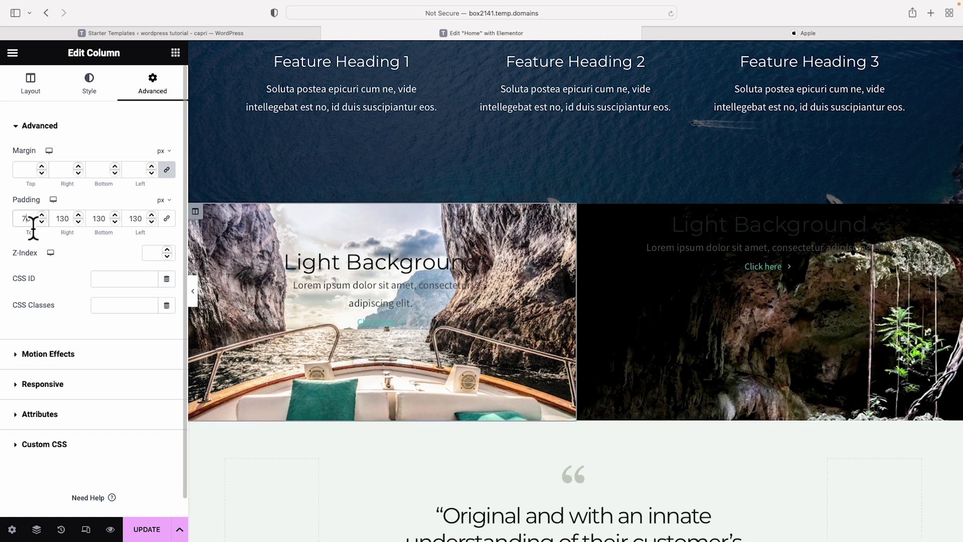
{"action": "scroll", "coordinate": [26, 228], "scroll_direction": "down", "scroll_amount": 1}
{"action": "left_click", "coordinate": [25, 225]}
{"action": "key", "text": "BackSpace"}
{"action": "type", "text": "6"}
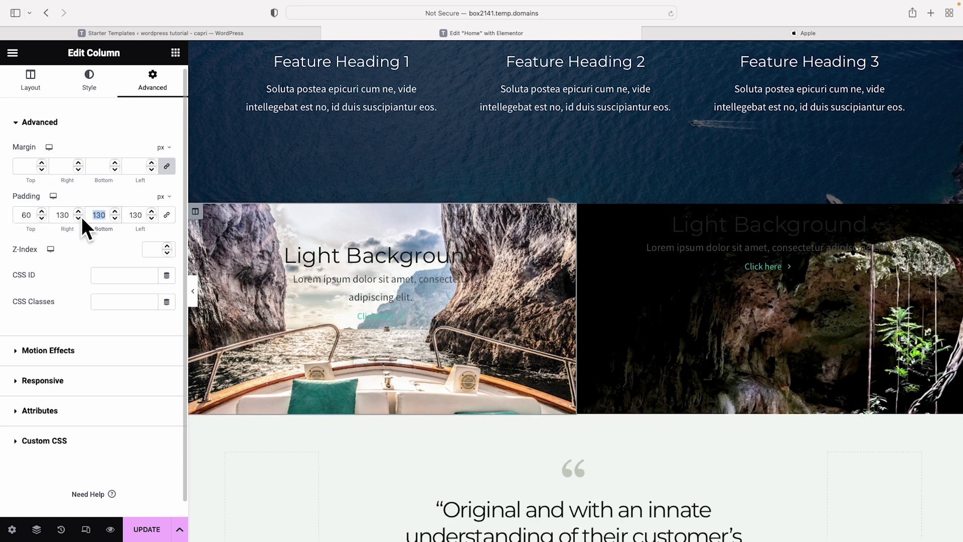
- Set the left column's bottom padding to 220 px and switch to the Apple page to compare the tile layout
{"action": "type", "text": "200"}
{"action": "type", "text": "220"}
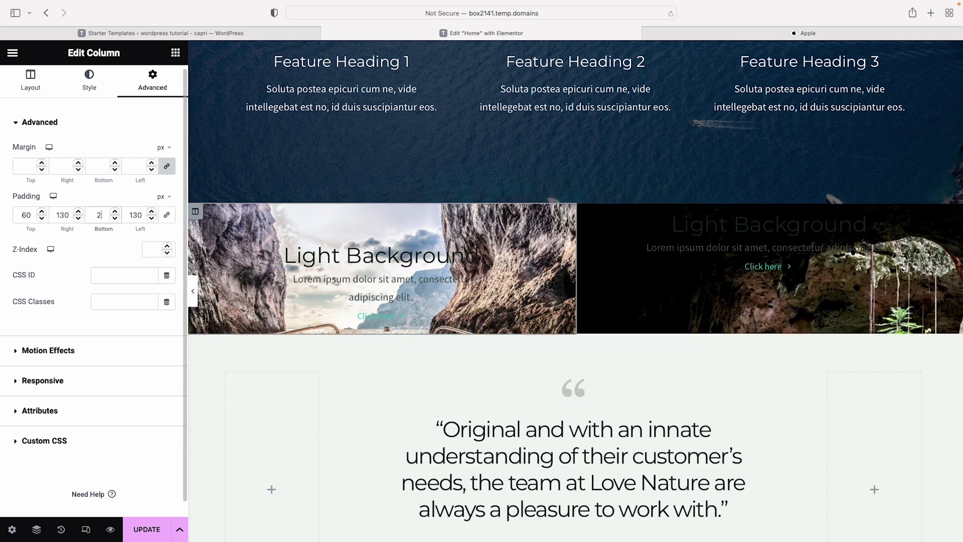
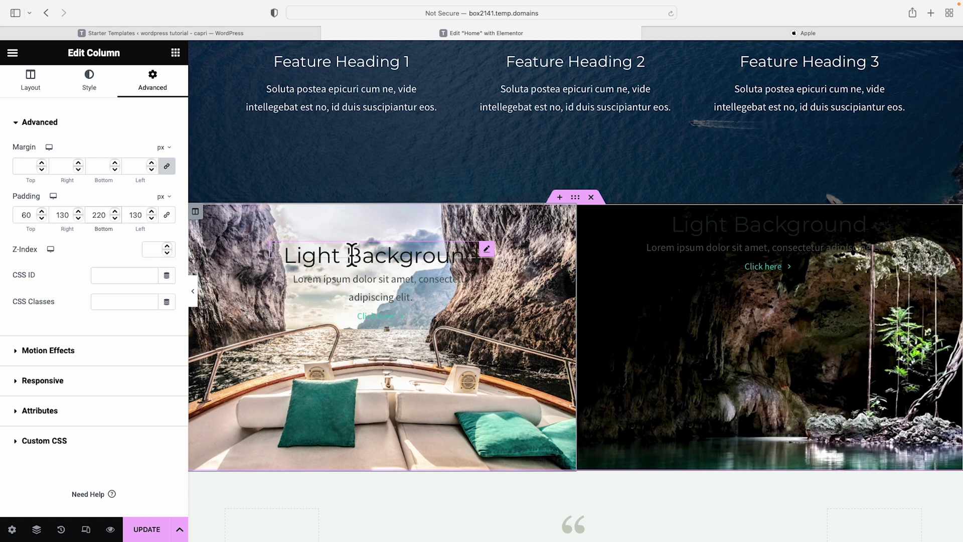
{"action": "left_click", "coordinate": [689, 31]}
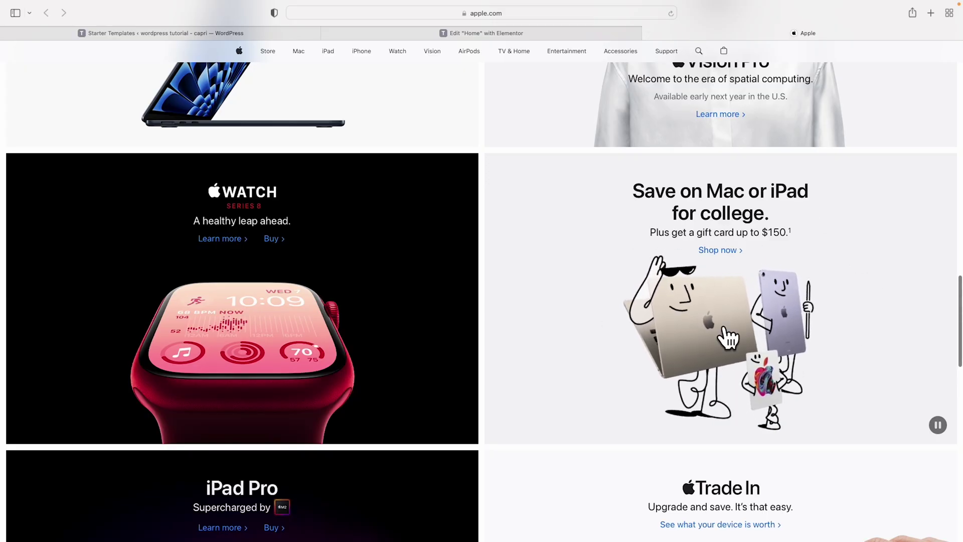
- Return to the Elementor editor and give the left column a classic background overlay in white, #FFFFFF
{"action": "left_click", "coordinate": [417, 32]}
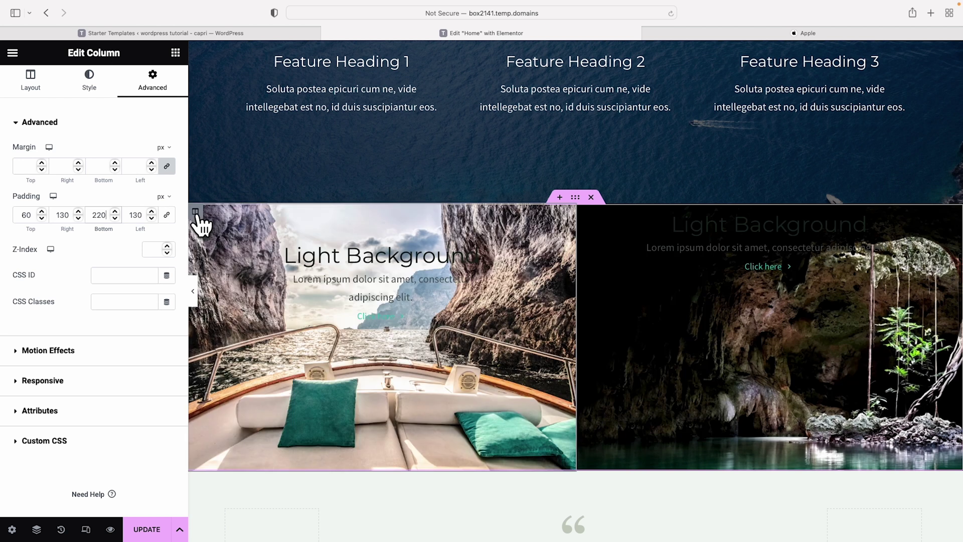
{"action": "left_click", "coordinate": [86, 83]}
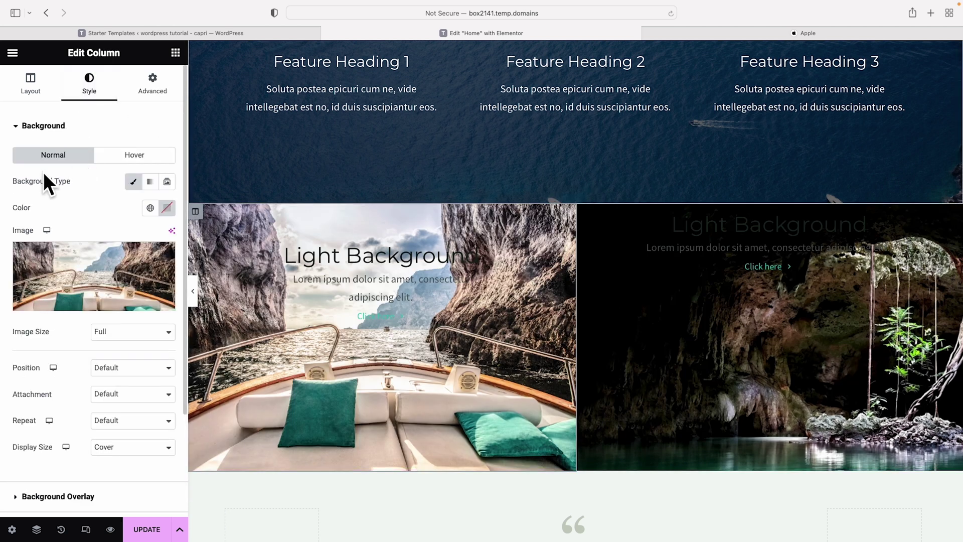
{"action": "left_click", "coordinate": [40, 129]}
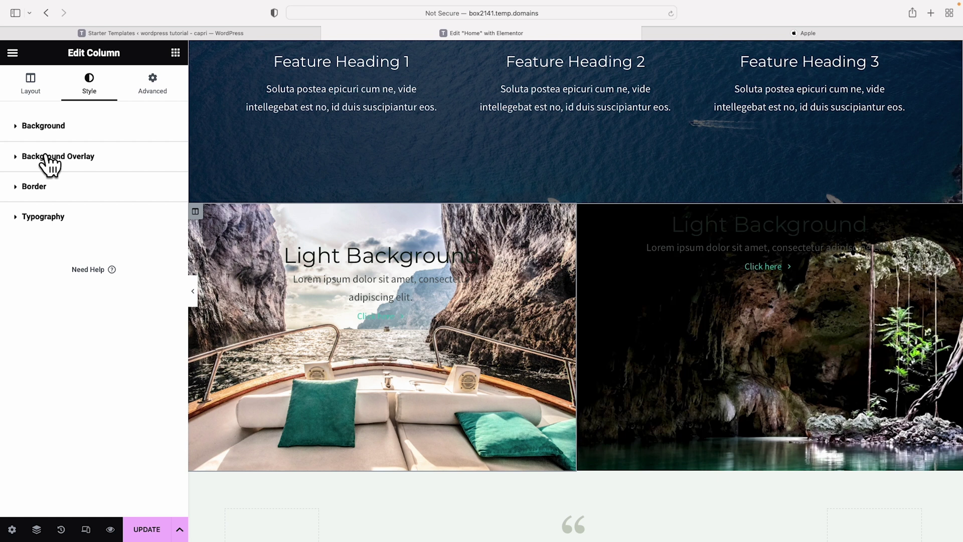
{"action": "left_click", "coordinate": [47, 158]}
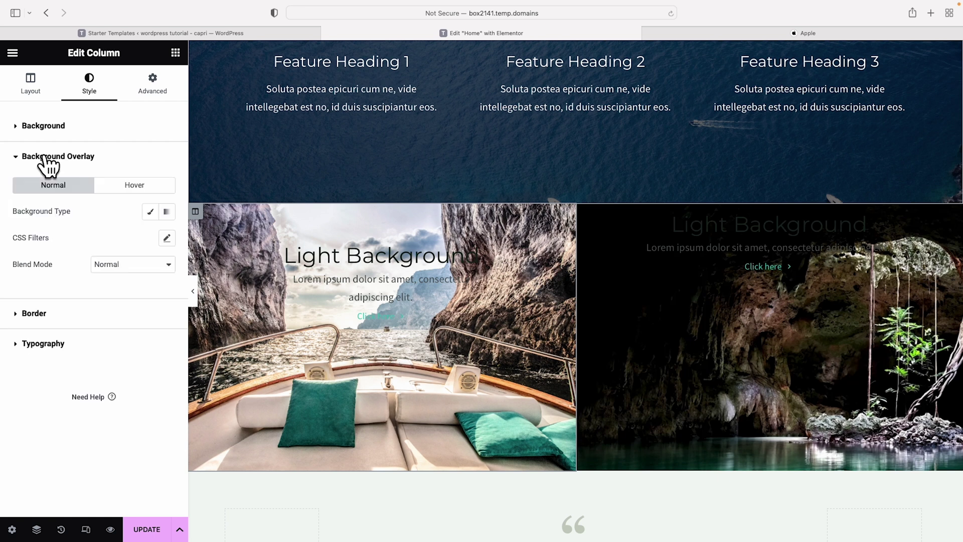
{"action": "left_click", "coordinate": [151, 212]}
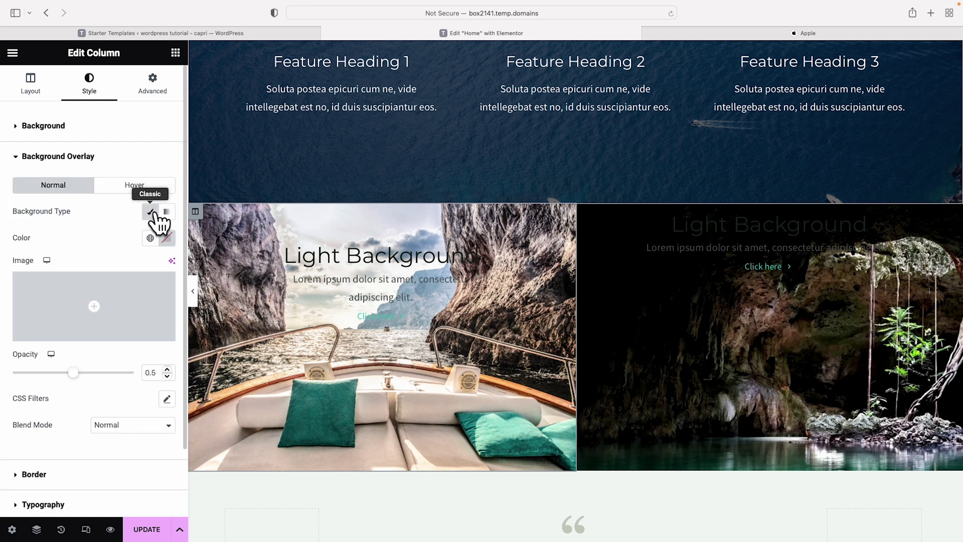
{"action": "left_click", "coordinate": [167, 238]}
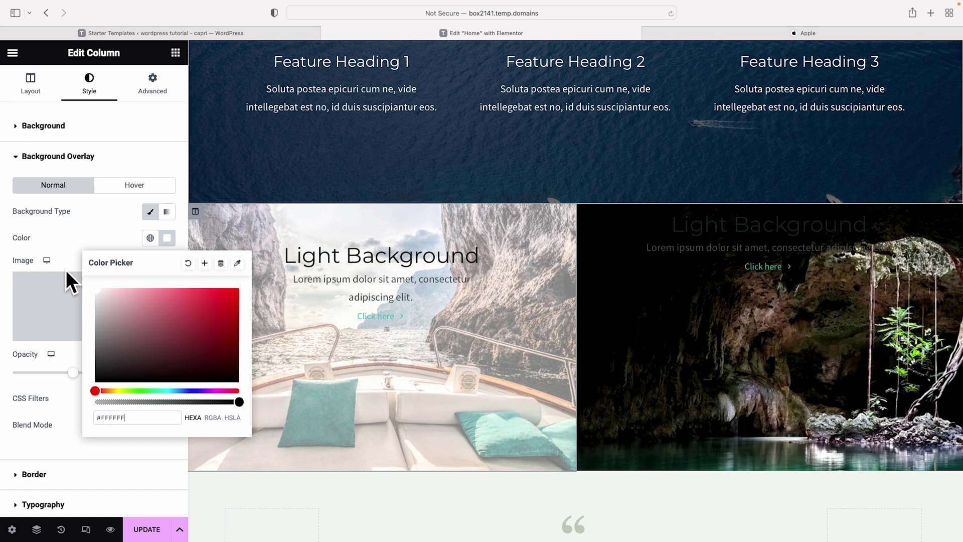
{"action": "left_click", "coordinate": [123, 230]}
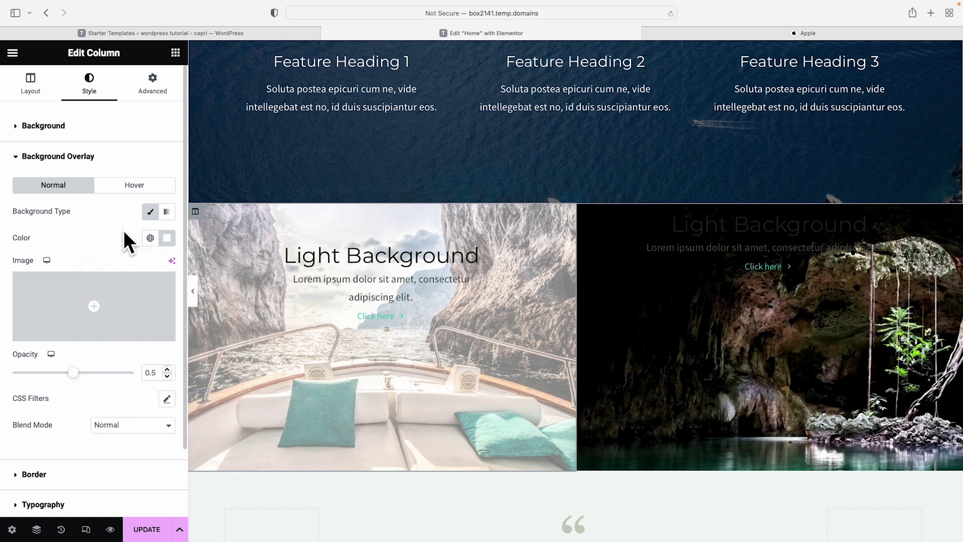
- Switch the left column's background overlay to a gradient with white as its first color
{"action": "left_click", "coordinate": [167, 211]}
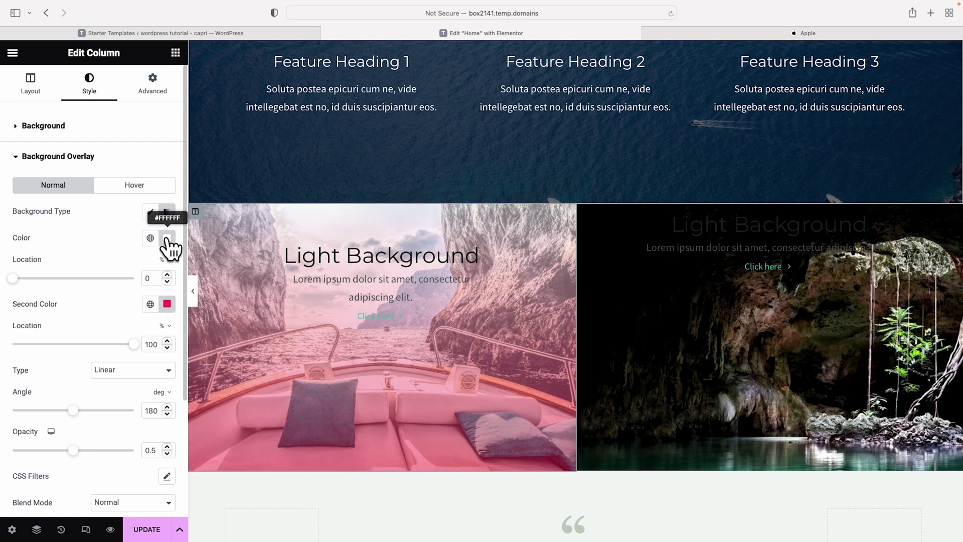
{"action": "left_click", "coordinate": [168, 239]}
{"action": "left_click_drag", "start_coordinate": [100, 295], "coordinate": [85, 284]}
{"action": "left_click", "coordinate": [112, 225]}
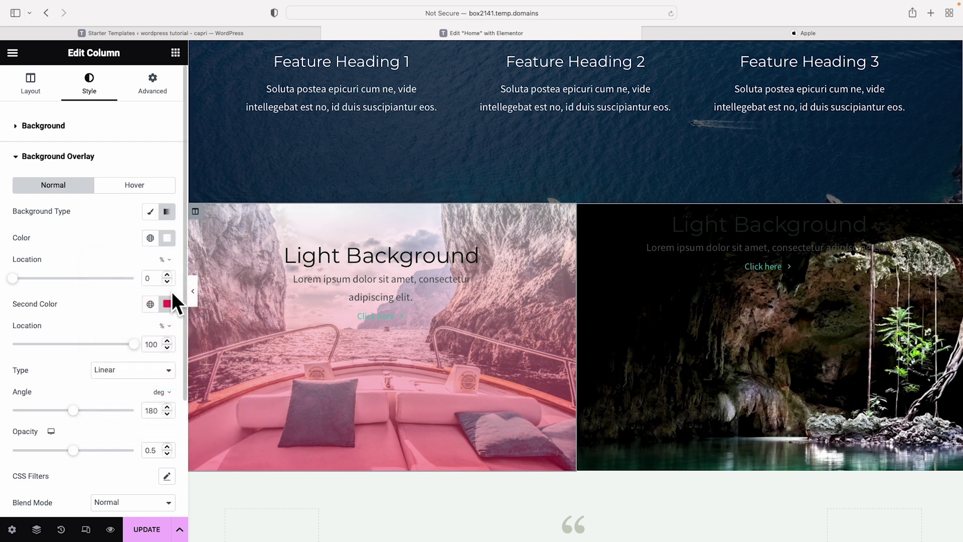
- Set the overlay gradient's second color to fully transparent white, #FFFFFF00
{"action": "left_click", "coordinate": [168, 304]}
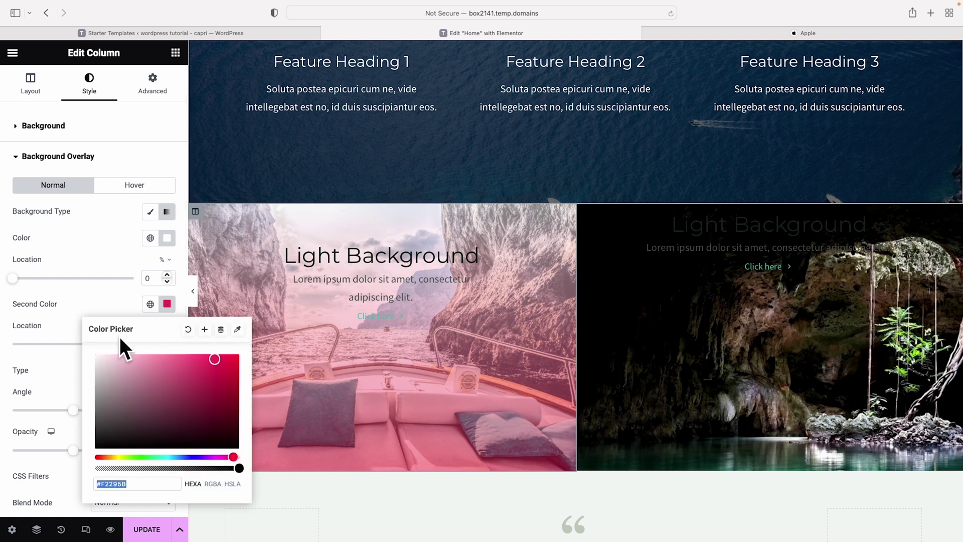
{"action": "left_click_drag", "start_coordinate": [104, 361], "coordinate": [87, 343]}
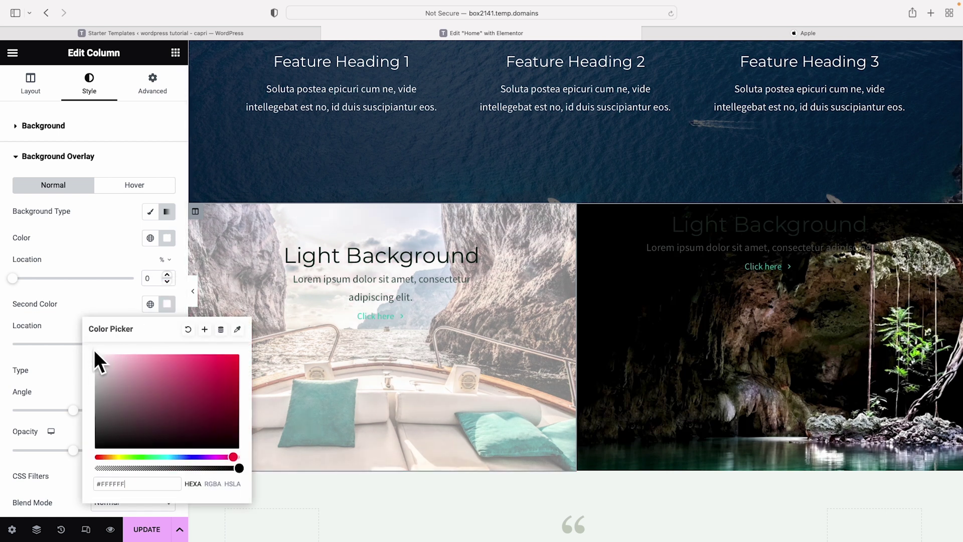
{"action": "mouse_move", "coordinate": [236, 468]}
{"action": "left_mouse_down"}
{"action": "mouse_move", "coordinate": [140, 468]}
{"action": "mouse_move", "coordinate": [230, 469]}
{"action": "mouse_move", "coordinate": [249, 479]}
{"action": "left_mouse_up"}
{"action": "left_click_drag", "start_coordinate": [240, 468], "coordinate": [84, 466]}
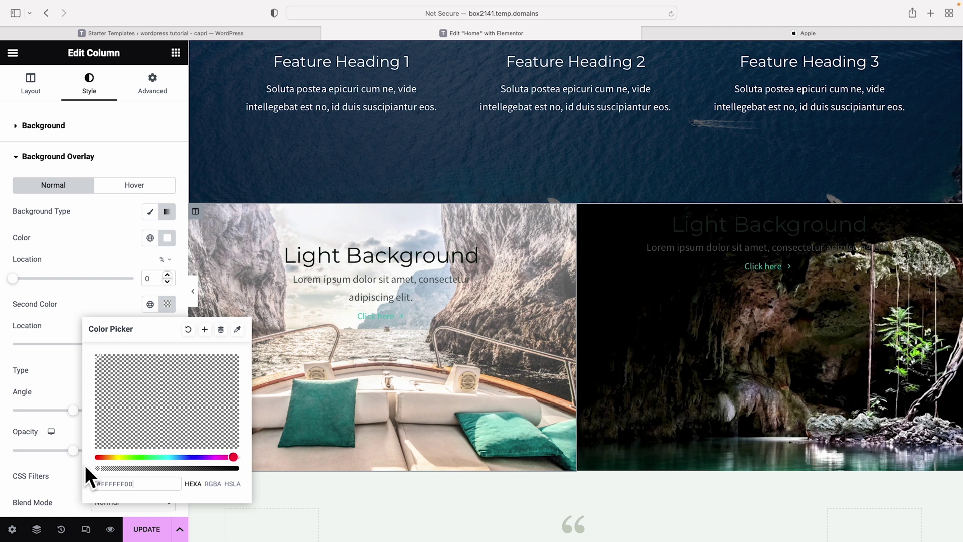
{"action": "left_click", "coordinate": [139, 250]}
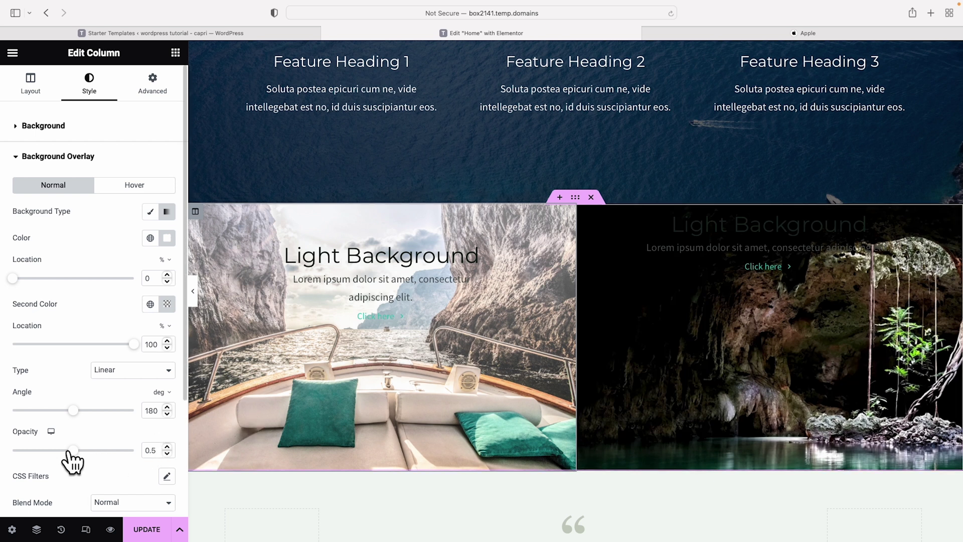
- Raise the left column's overlay opacity to the maximum and set its background image to No-repeat
{"action": "left_click_drag", "start_coordinate": [74, 450], "coordinate": [135, 450]}
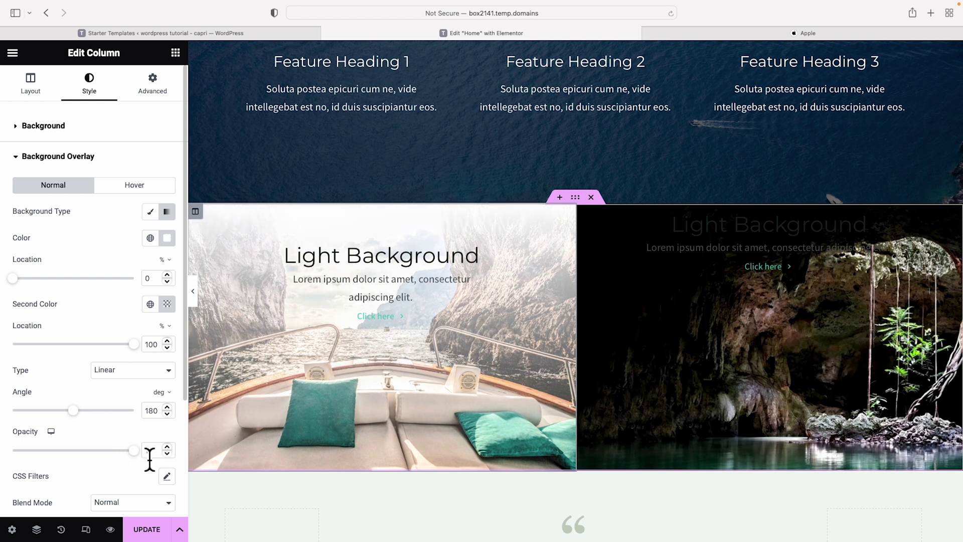
{"action": "mouse_move", "coordinate": [130, 450]}
{"action": "left_mouse_down"}
{"action": "mouse_move", "coordinate": [5, 450]}
{"action": "mouse_move", "coordinate": [142, 451]}
{"action": "left_mouse_up"}
{"action": "left_click", "coordinate": [742, 293]}
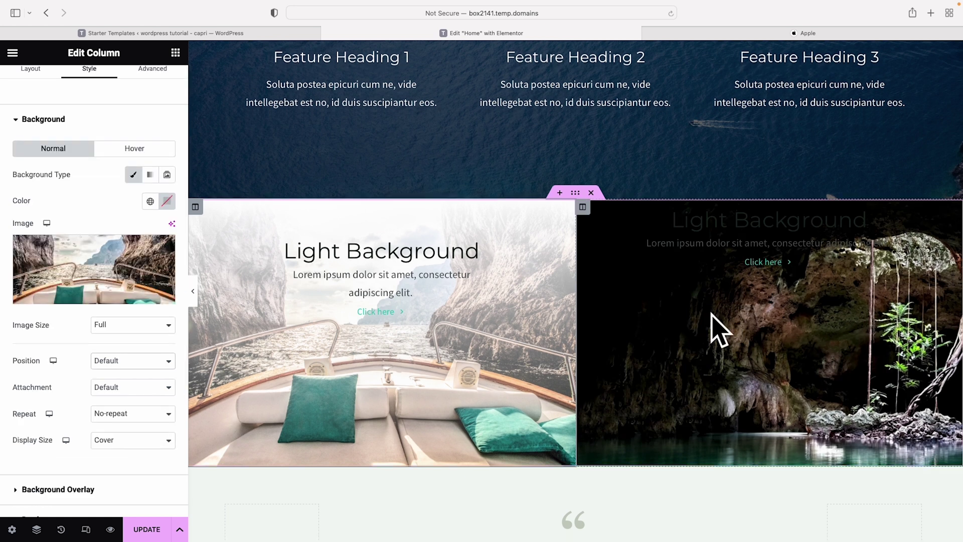
- Set the right column's background image display size to Cover
{"action": "left_click", "coordinate": [583, 207]}
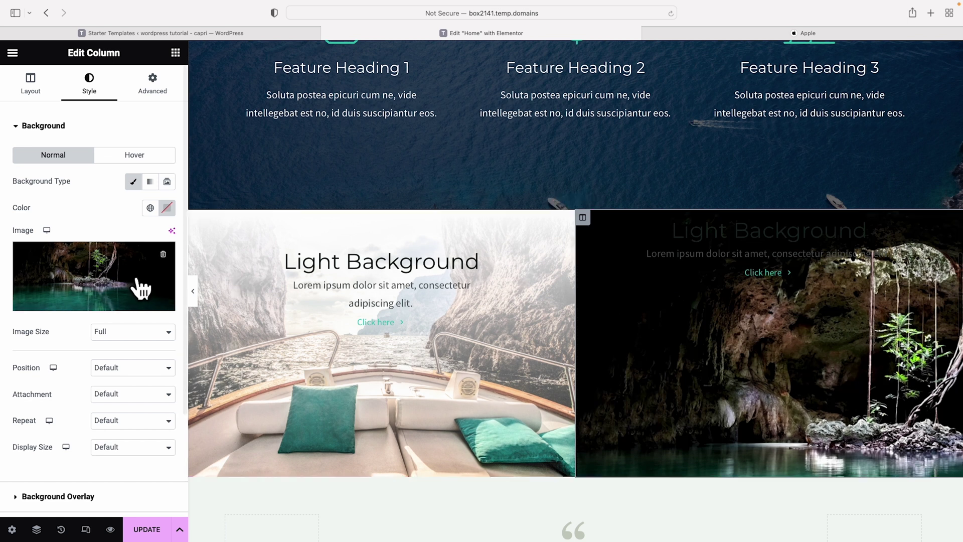
{"action": "scroll", "coordinate": [134, 281], "scroll_direction": "down", "scroll_amount": 3}
{"action": "scroll", "coordinate": [135, 281], "scroll_direction": "down", "scroll_amount": 1}
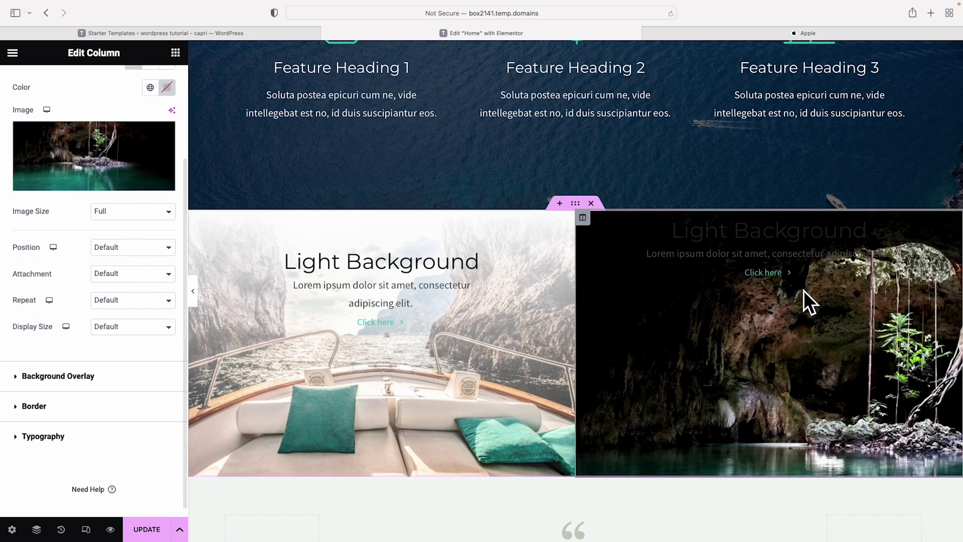
{"action": "scroll", "coordinate": [138, 301], "scroll_direction": "down", "scroll_amount": 1}
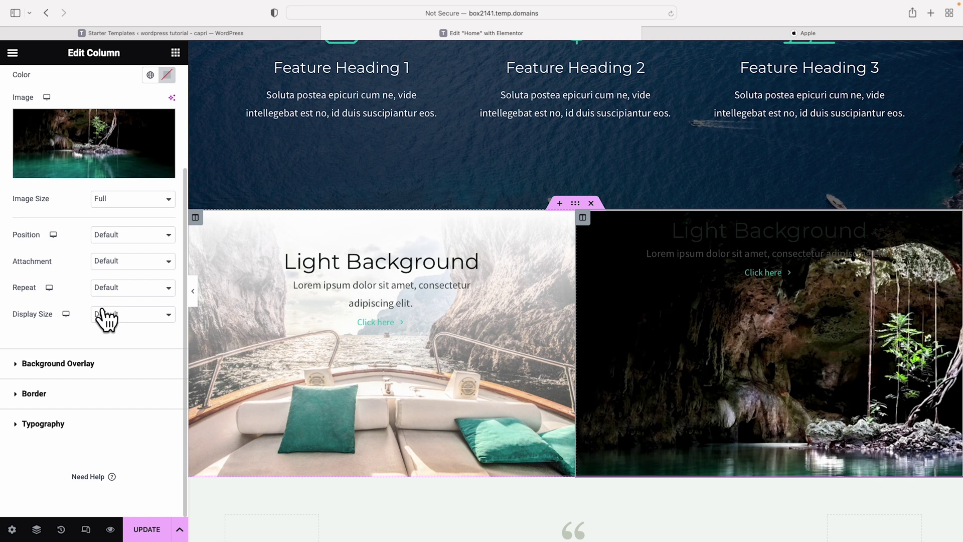
{"action": "left_click", "coordinate": [165, 313]}
{"action": "left_click", "coordinate": [149, 336]}
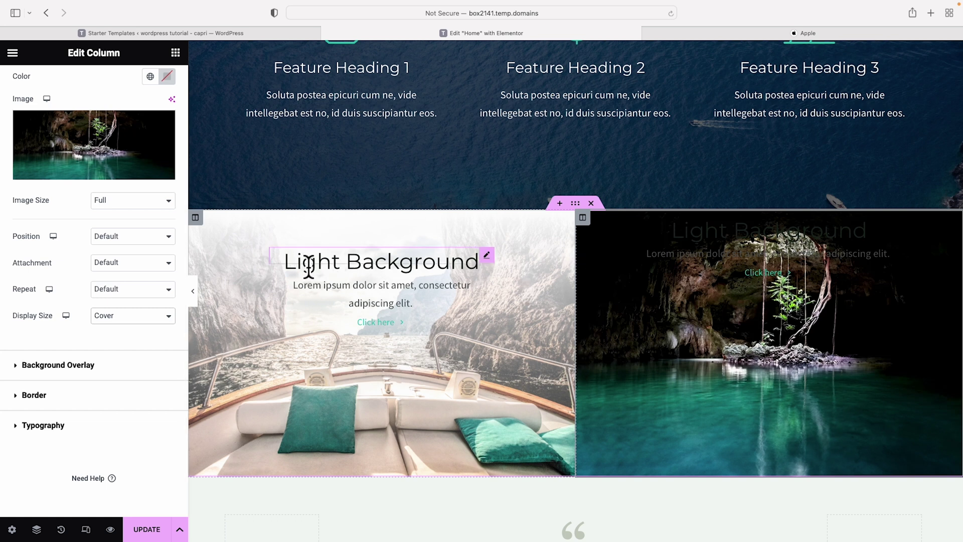
- Examine the text colors and layout of the light and dark tiles on the Apple page, and return to the Elementor editor
{"action": "left_click", "coordinate": [703, 34]}
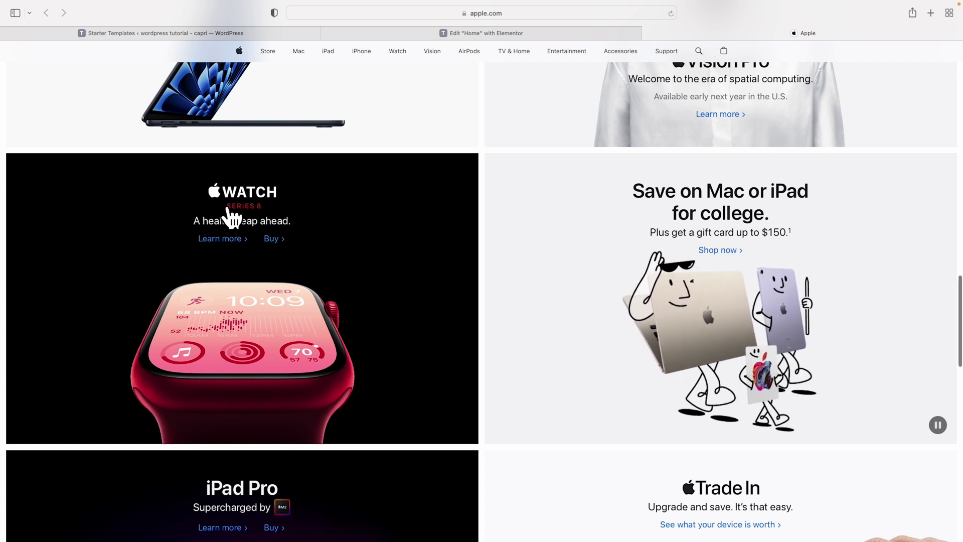
{"action": "scroll", "coordinate": [232, 217], "scroll_direction": "down", "scroll_amount": 6}
{"action": "scroll", "coordinate": [231, 217], "scroll_direction": "up", "scroll_amount": 11}
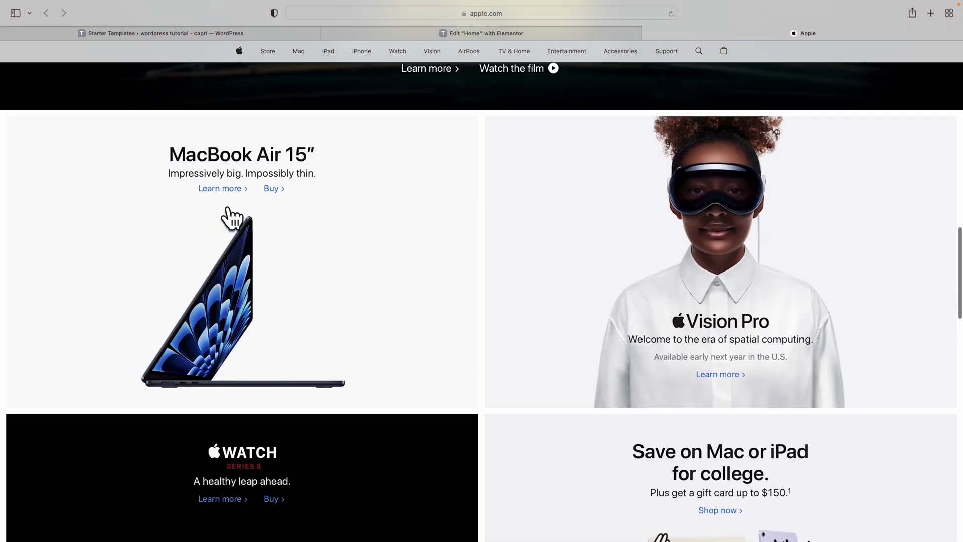
{"action": "scroll", "coordinate": [232, 216], "scroll_direction": "down", "scroll_amount": 4}
{"action": "scroll", "coordinate": [253, 224], "scroll_direction": "up", "scroll_amount": 4}
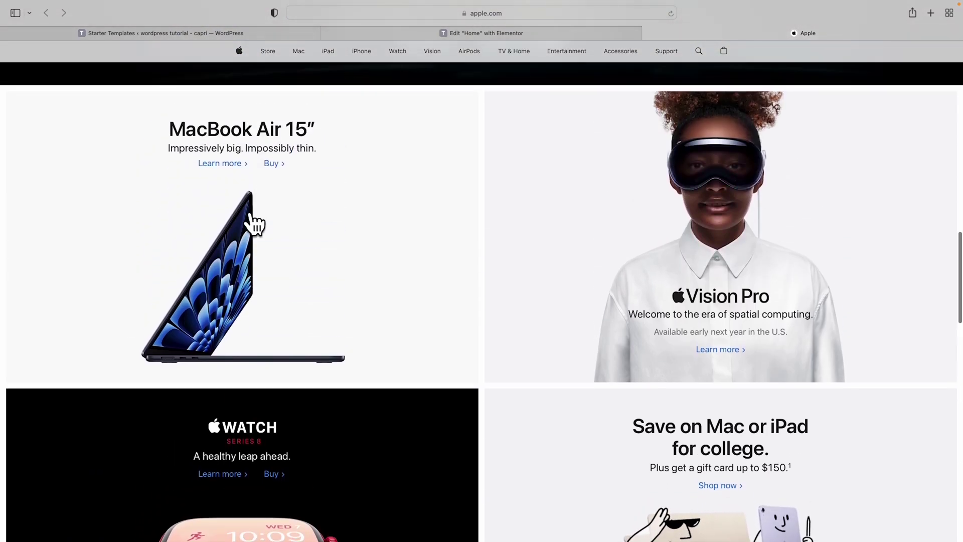
{"action": "scroll", "coordinate": [253, 223], "scroll_direction": "up", "scroll_amount": 1}
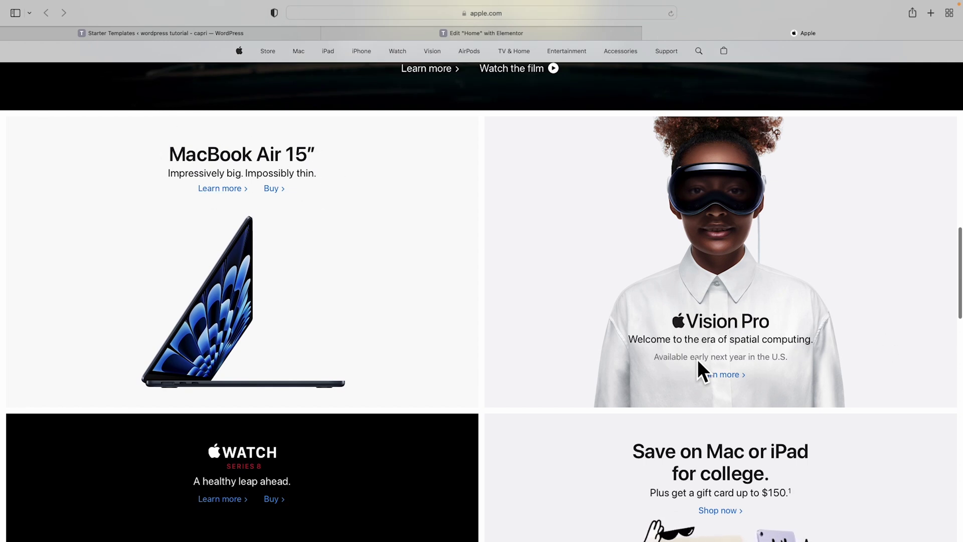
{"action": "scroll", "coordinate": [770, 361], "scroll_direction": "up", "scroll_amount": 2}
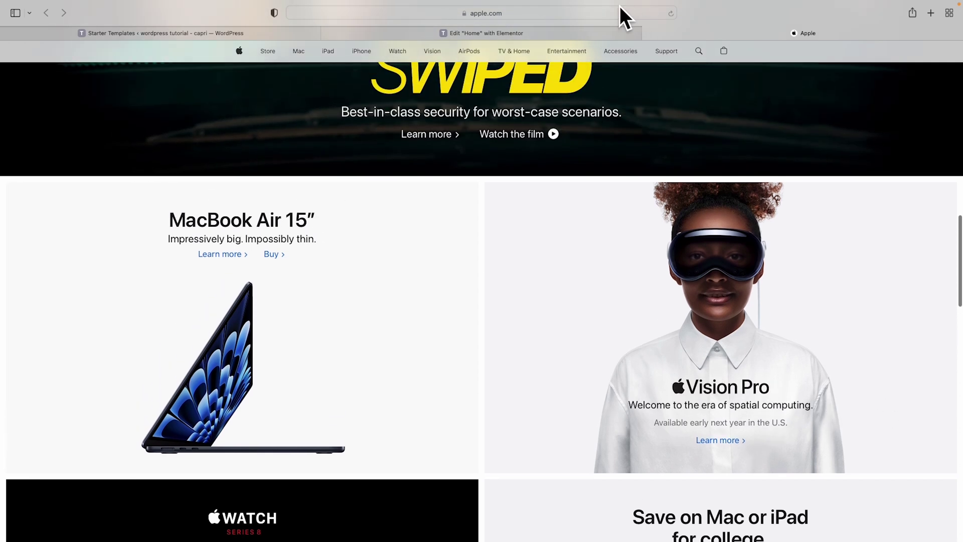
{"action": "left_click", "coordinate": [540, 32]}
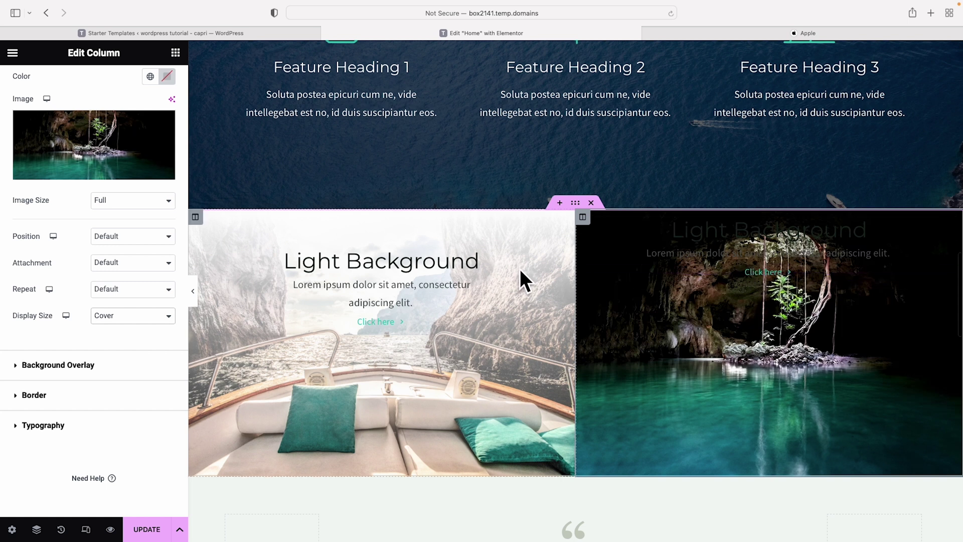
- Set the text color of the right column's heading to white, #FFFFFF
{"action": "left_click", "coordinate": [706, 238]}
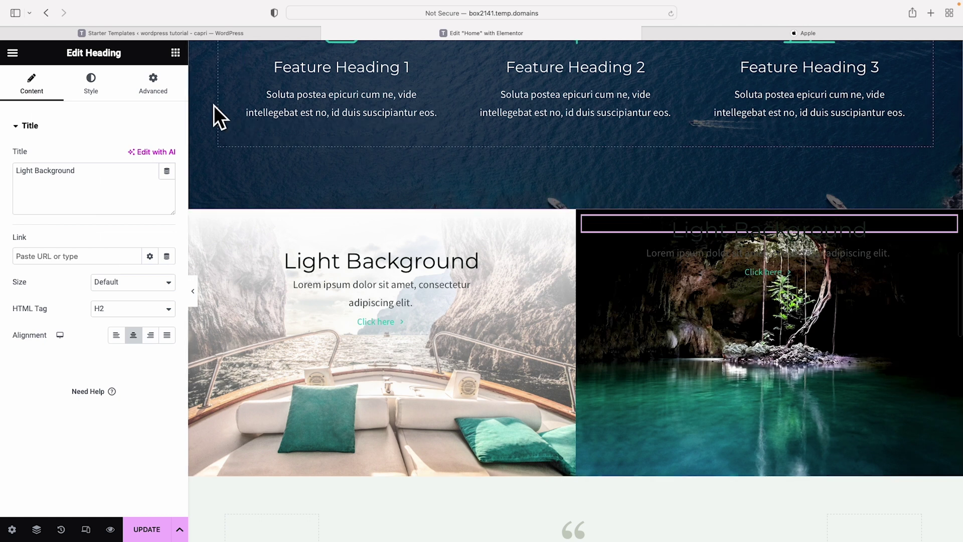
{"action": "left_click", "coordinate": [97, 90]}
{"action": "left_click", "coordinate": [167, 155]}
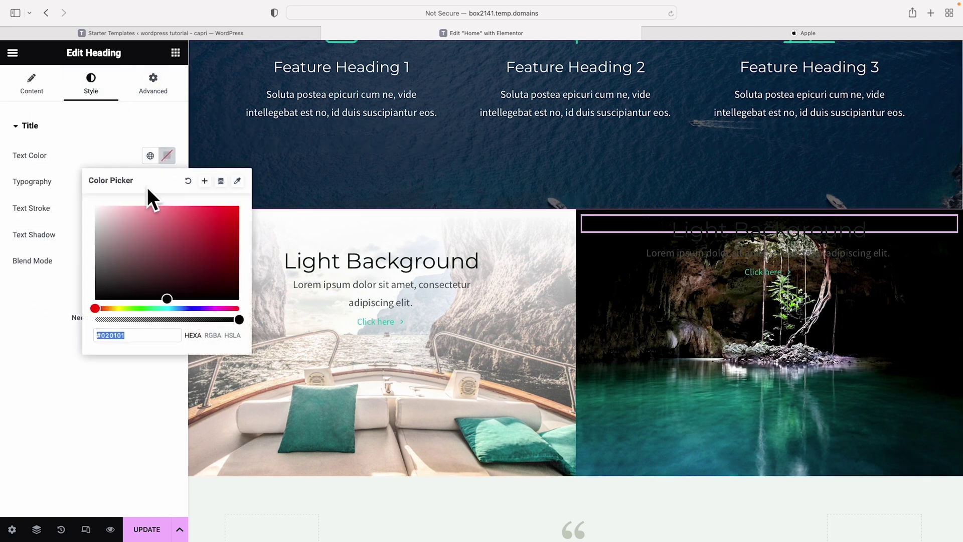
{"action": "left_click_drag", "start_coordinate": [106, 217], "coordinate": [77, 189]}
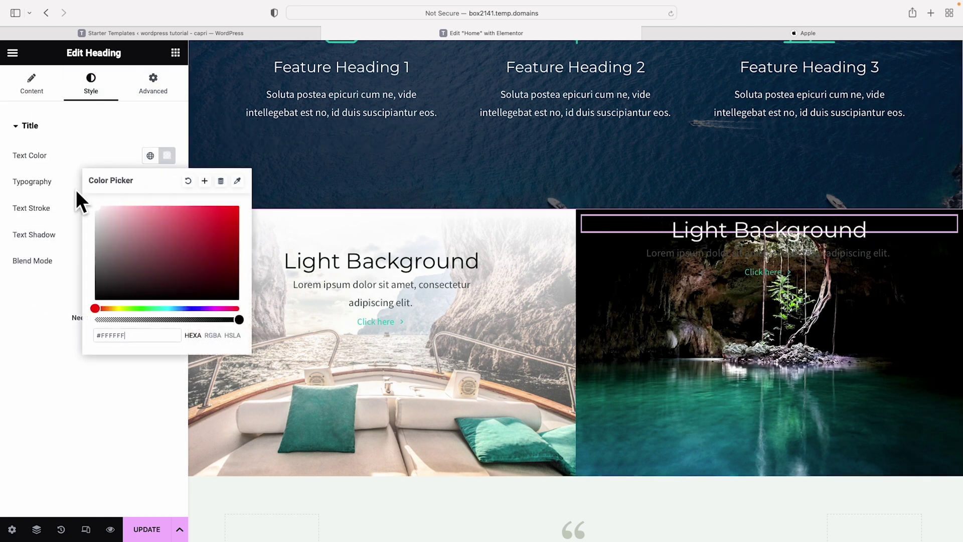
- Set the text color of the right column's Lorem ipsum paragraph to white
{"action": "left_click", "coordinate": [671, 257]}
{"action": "left_click", "coordinate": [92, 90]}
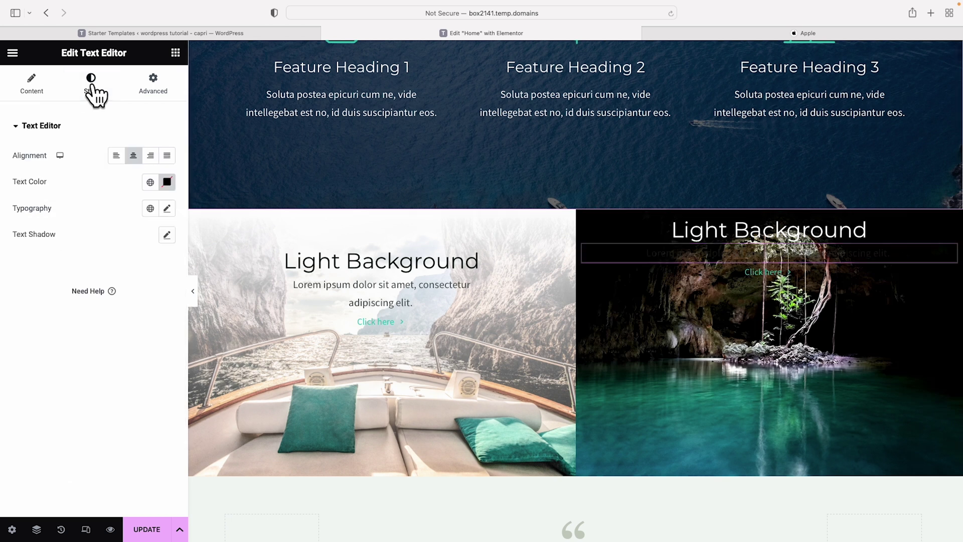
{"action": "left_click", "coordinate": [167, 182]}
{"action": "left_click", "coordinate": [90, 236]}
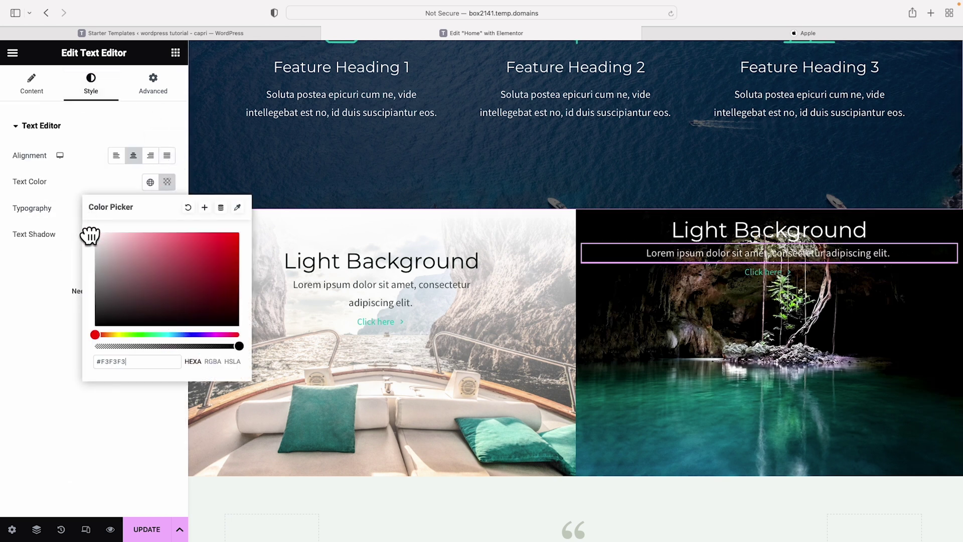
{"action": "left_click", "coordinate": [285, 221]}
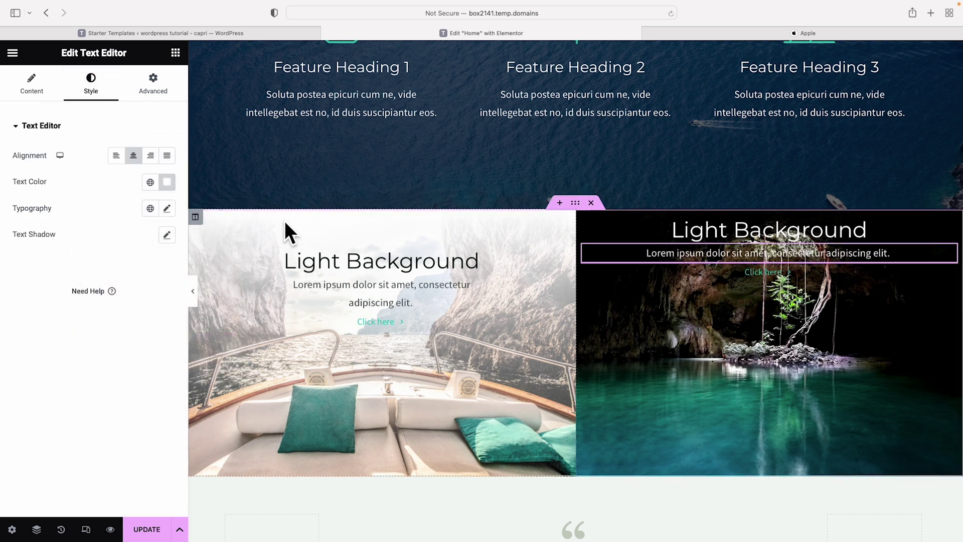
- Check the left column's padding, and give the right column unlinked padding of 220 px top and 130 px right and left
{"action": "left_click", "coordinate": [195, 217]}
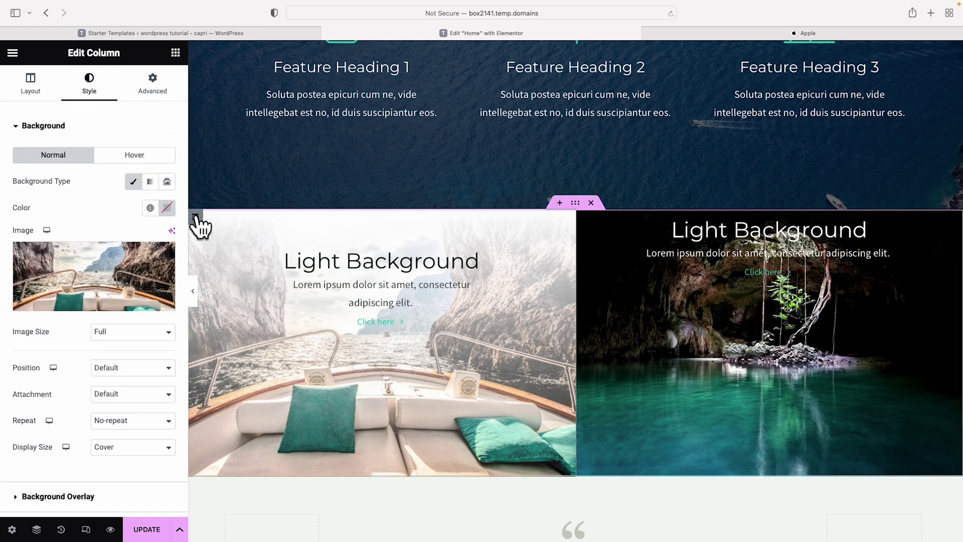
{"action": "left_click", "coordinate": [153, 92]}
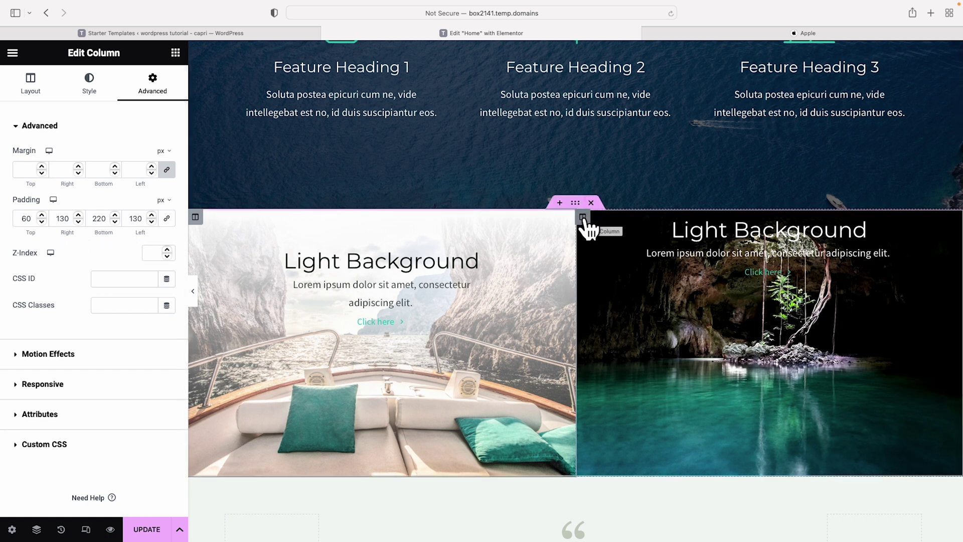
{"action": "left_click", "coordinate": [583, 218]}
{"action": "left_click", "coordinate": [153, 86]}
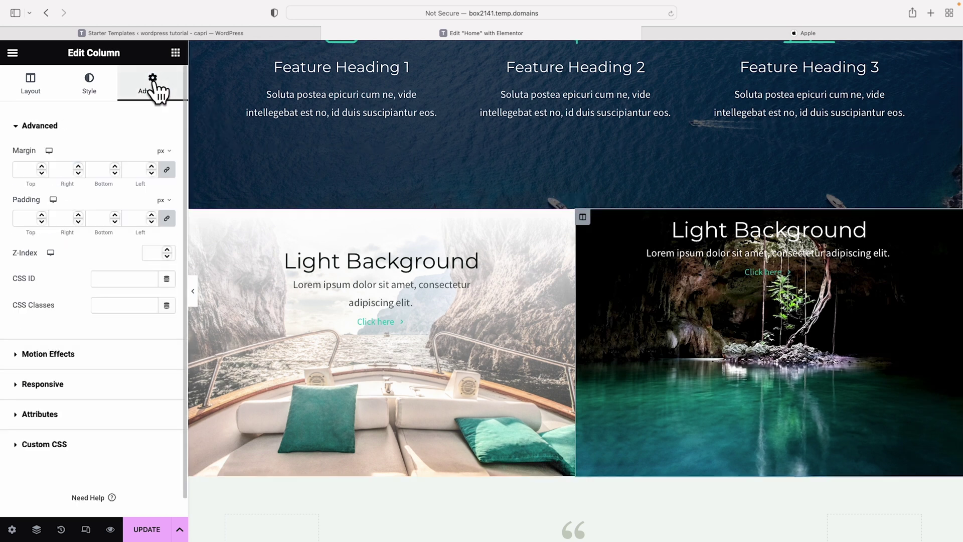
{"action": "left_click", "coordinate": [167, 218]}
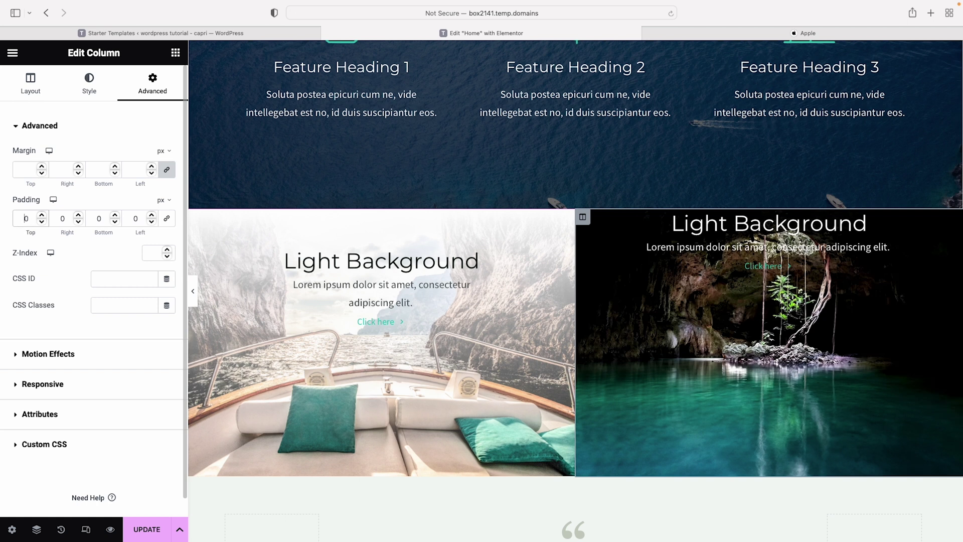
{"action": "type", "text": "22"}
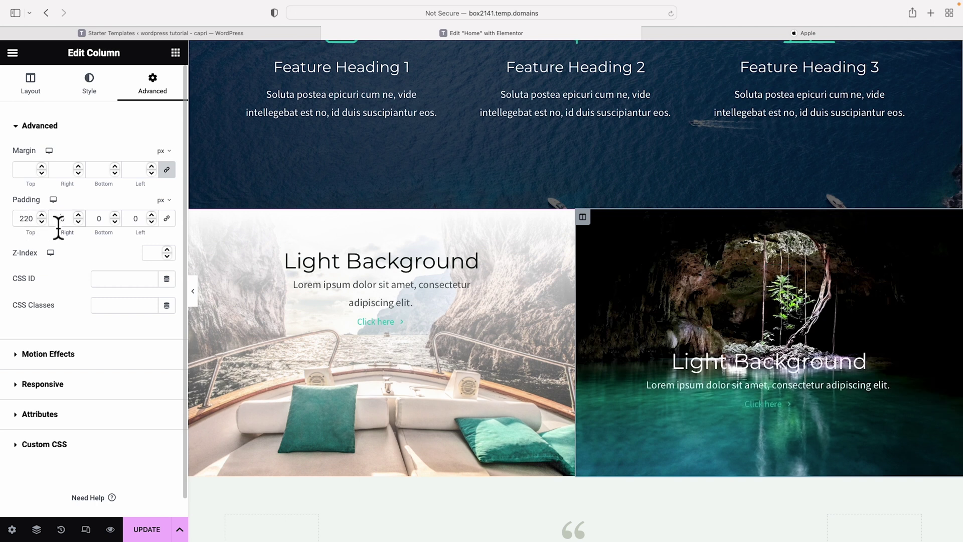
{"action": "type", "text": "13"}
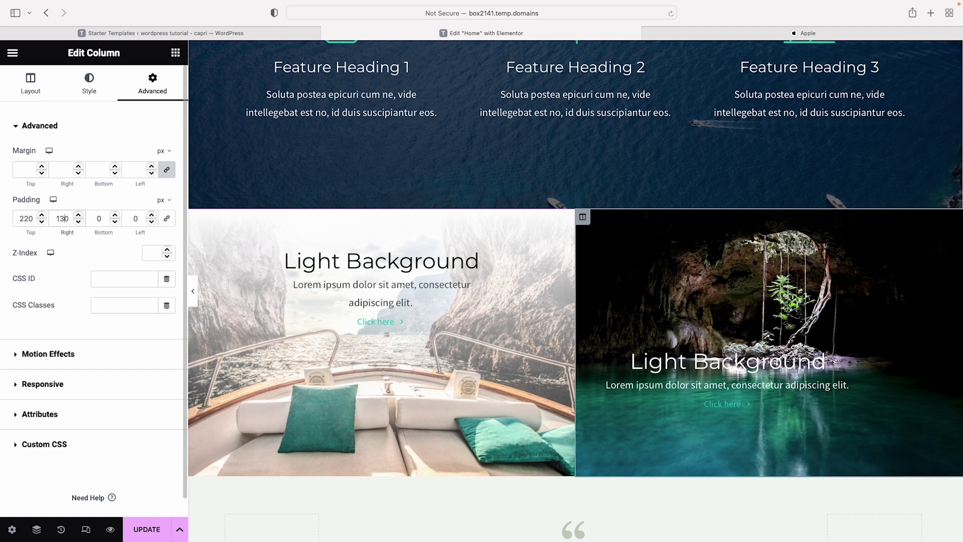
{"action": "left_click", "coordinate": [132, 225]}
{"action": "type", "text": "13"}
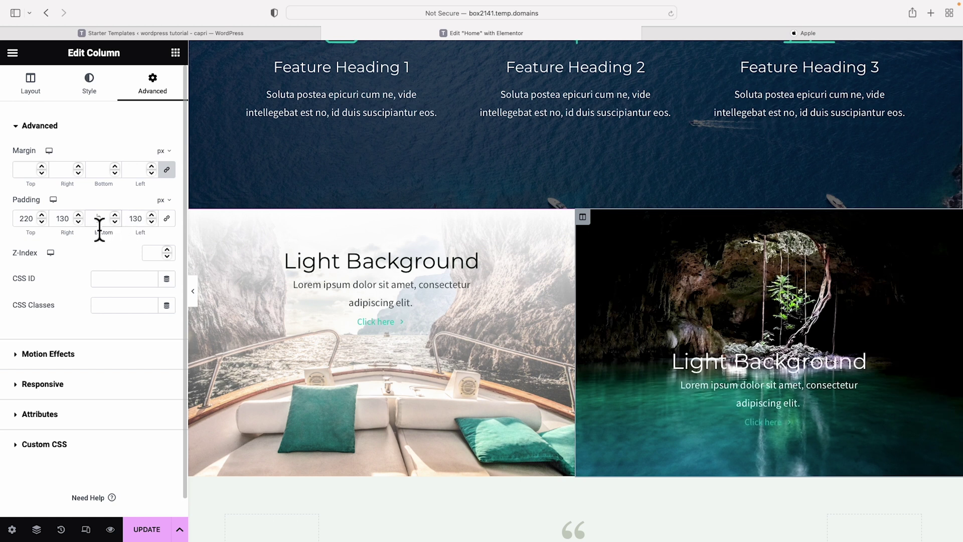
- Adjust the right column's padding to 309 px at the top and 15 px at the bottom
{"action": "scroll", "coordinate": [758, 368], "scroll_direction": "up", "scroll_amount": 1}
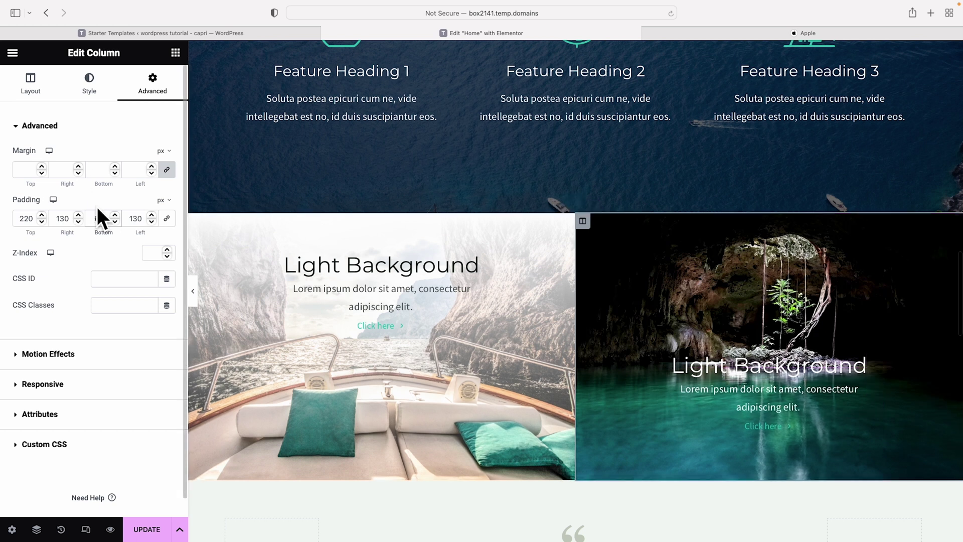
{"action": "left_click_drag", "start_coordinate": [41, 214], "coordinate": [41, 215]}
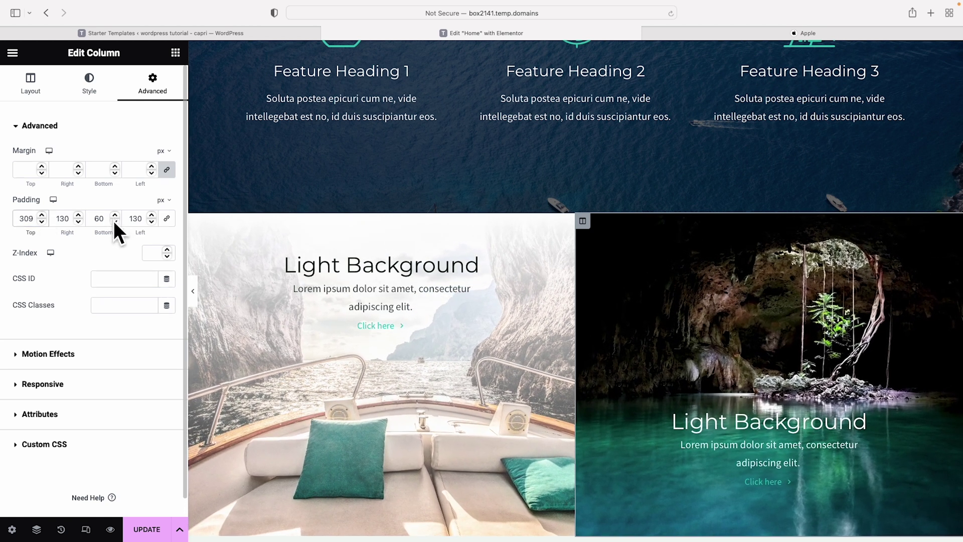
{"action": "left_click_drag", "start_coordinate": [115, 221], "coordinate": [113, 213]}
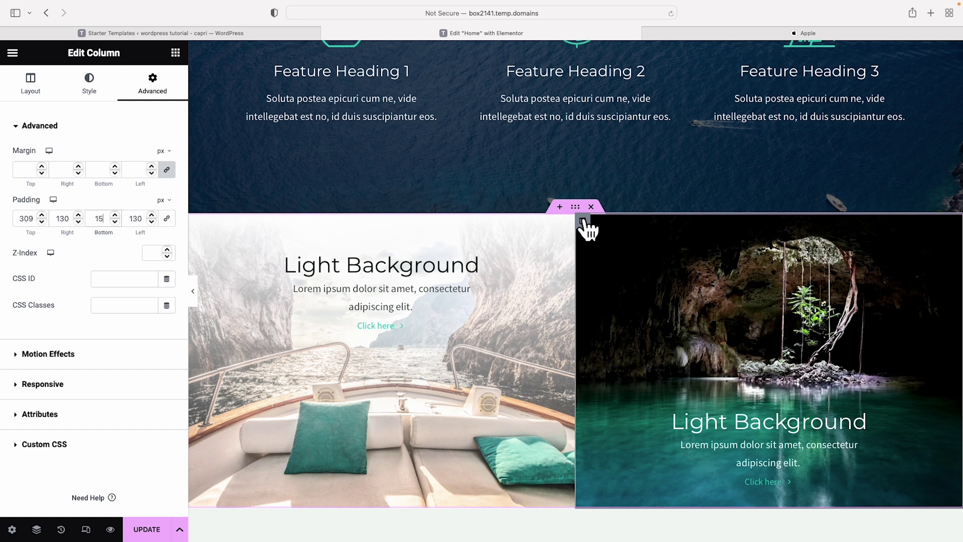
- Add a classic black (#000000) background overlay to the right column with an opacity of 0.21
{"action": "left_click", "coordinate": [88, 89]}
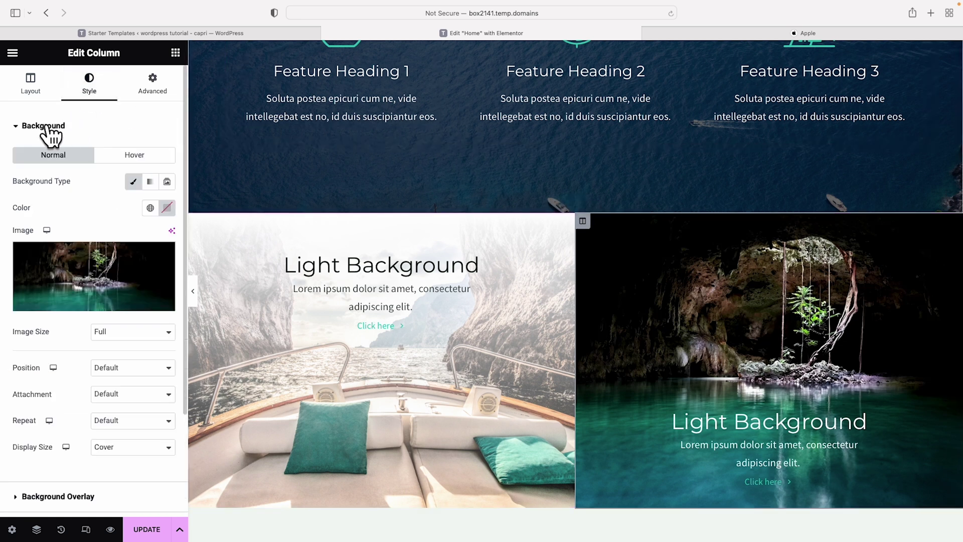
{"action": "left_click", "coordinate": [45, 127]}
{"action": "left_click", "coordinate": [50, 157]}
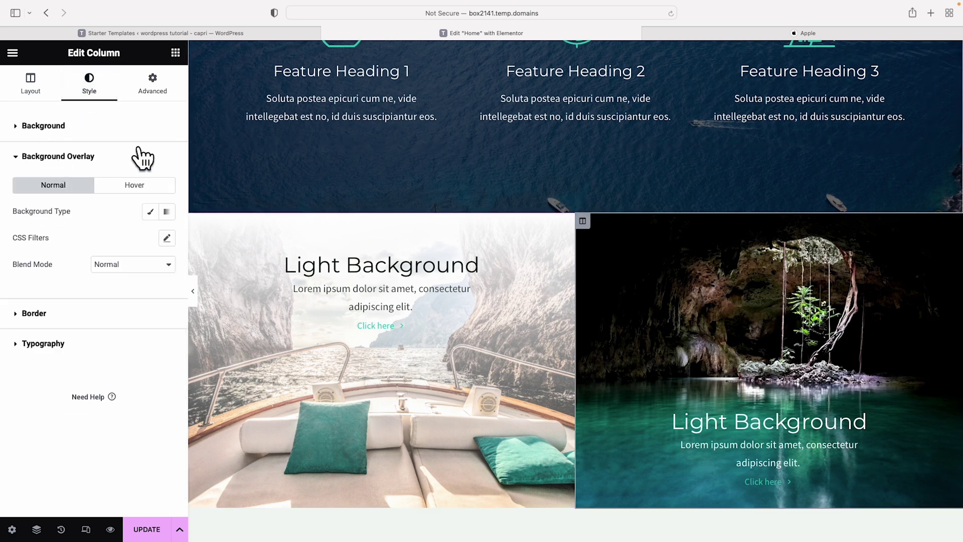
{"action": "left_click", "coordinate": [149, 211]}
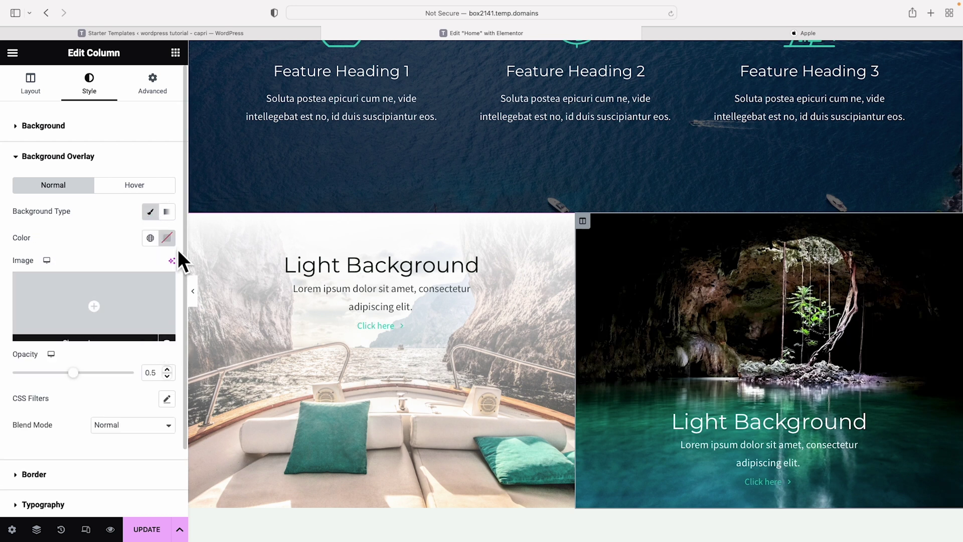
{"action": "left_click", "coordinate": [168, 239]}
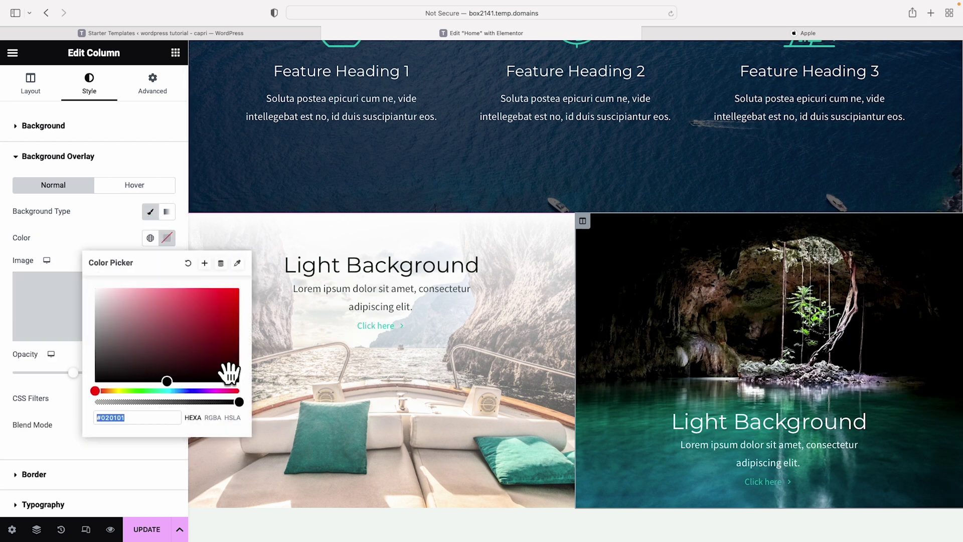
{"action": "left_click_drag", "start_coordinate": [230, 372], "coordinate": [242, 389]}
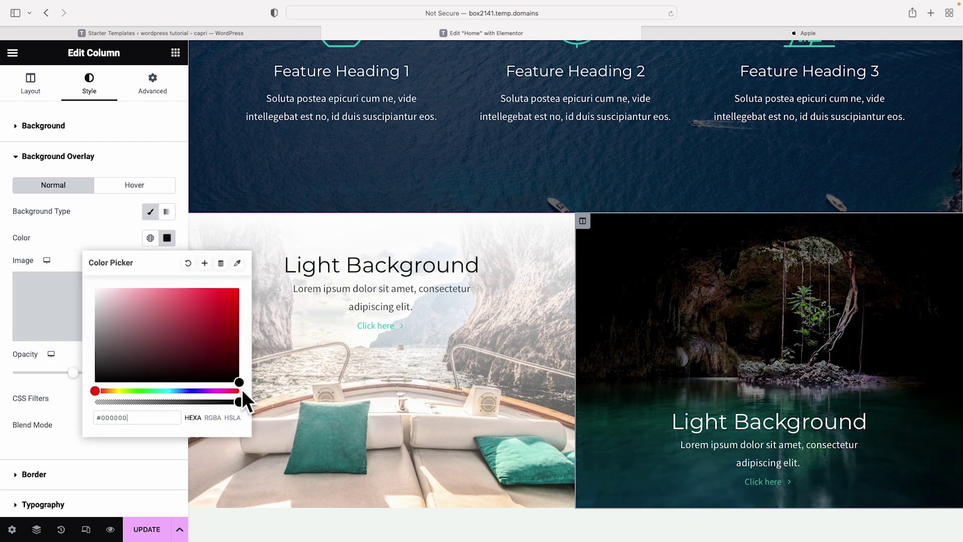
{"action": "left_click", "coordinate": [96, 239]}
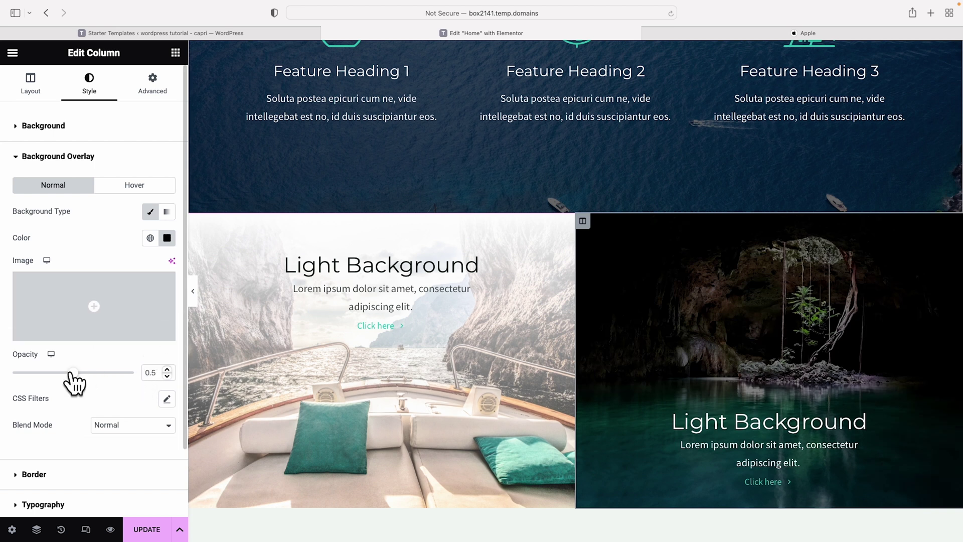
{"action": "left_click_drag", "start_coordinate": [73, 372], "coordinate": [37, 372]}
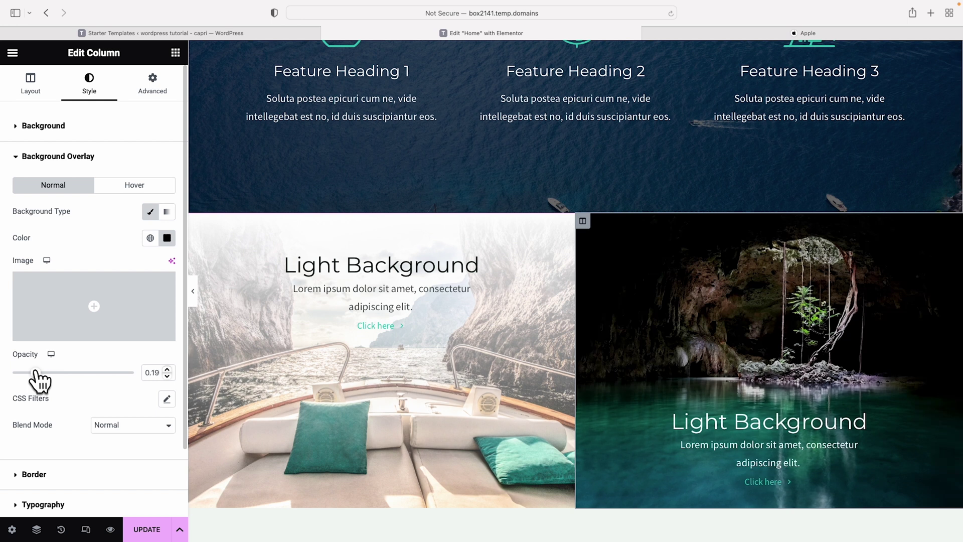
- Preview the two-column section at full width with the editing panel hidden, and update the page
{"action": "left_click", "coordinate": [194, 295]}
{"action": "scroll", "coordinate": [311, 287], "scroll_direction": "down", "scroll_amount": 1}
{"action": "scroll", "coordinate": [311, 287], "scroll_direction": "down", "scroll_amount": 2}
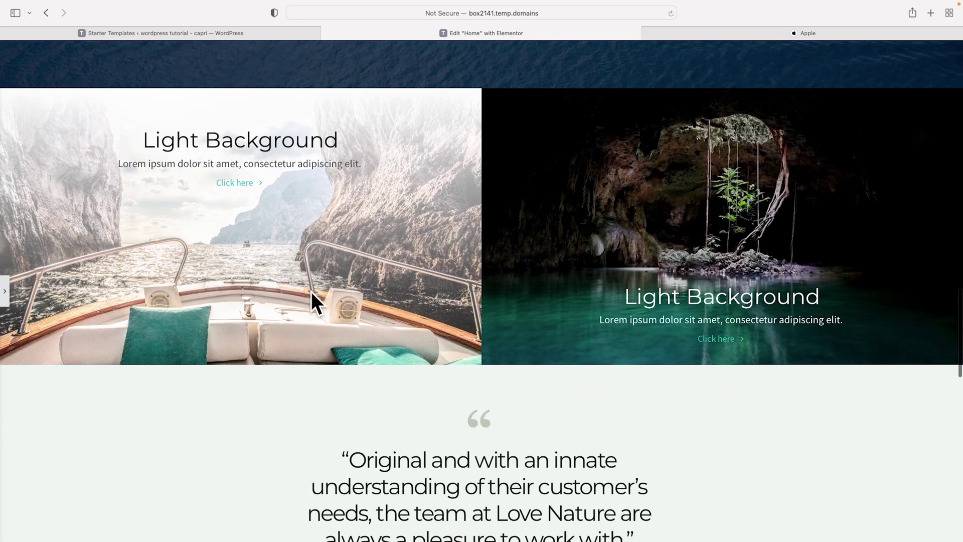
{"action": "scroll", "coordinate": [311, 291], "scroll_direction": "up", "scroll_amount": 4}
{"action": "scroll", "coordinate": [311, 291], "scroll_direction": "up", "scroll_amount": 1}
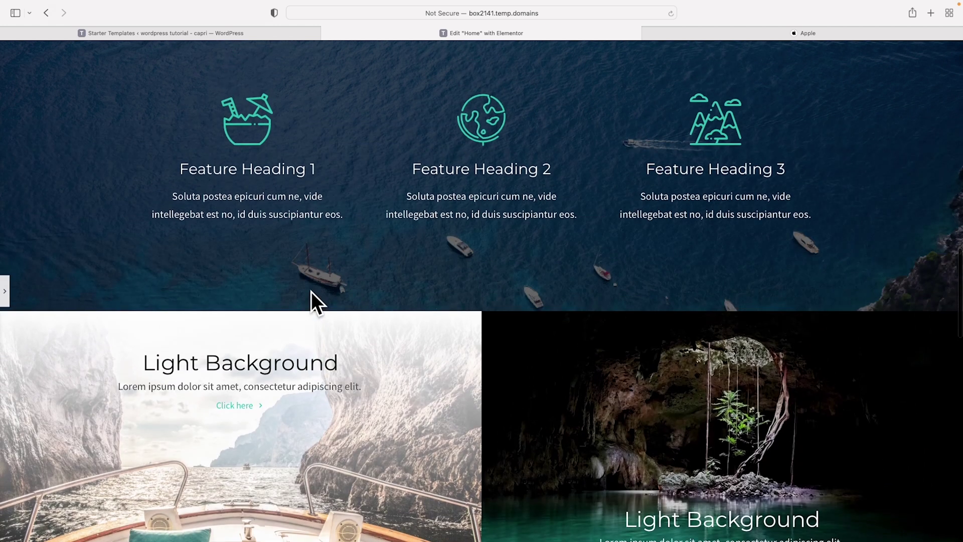
{"action": "left_click", "coordinate": [5, 291]}
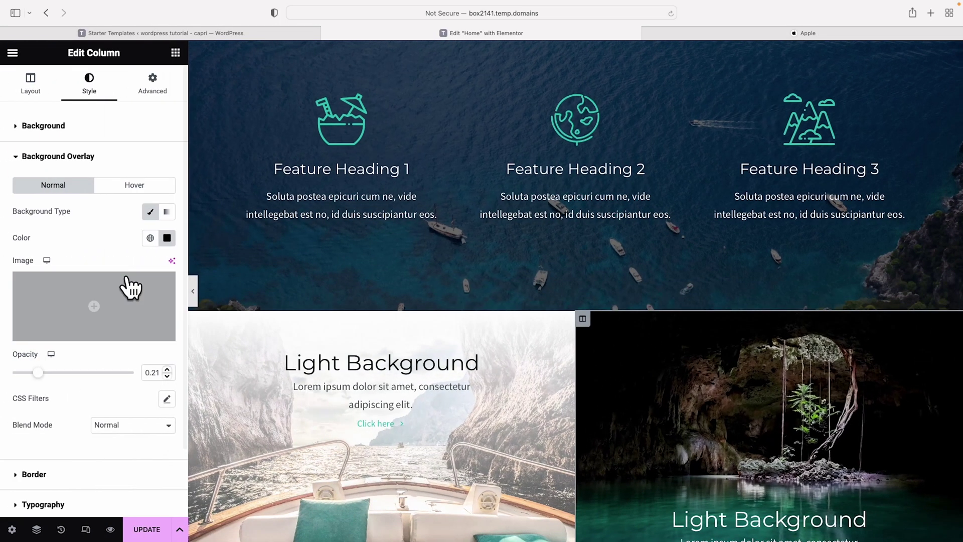
{"action": "left_click", "coordinate": [158, 531]}
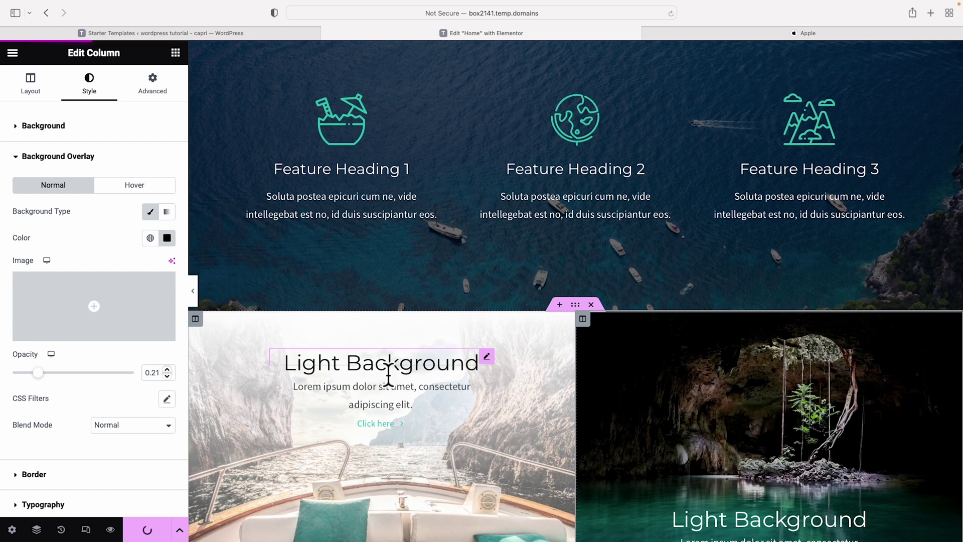
- Delete the fern image beside the About Us text further down the page
{"action": "scroll", "coordinate": [458, 366], "scroll_direction": "down", "scroll_amount": 8}
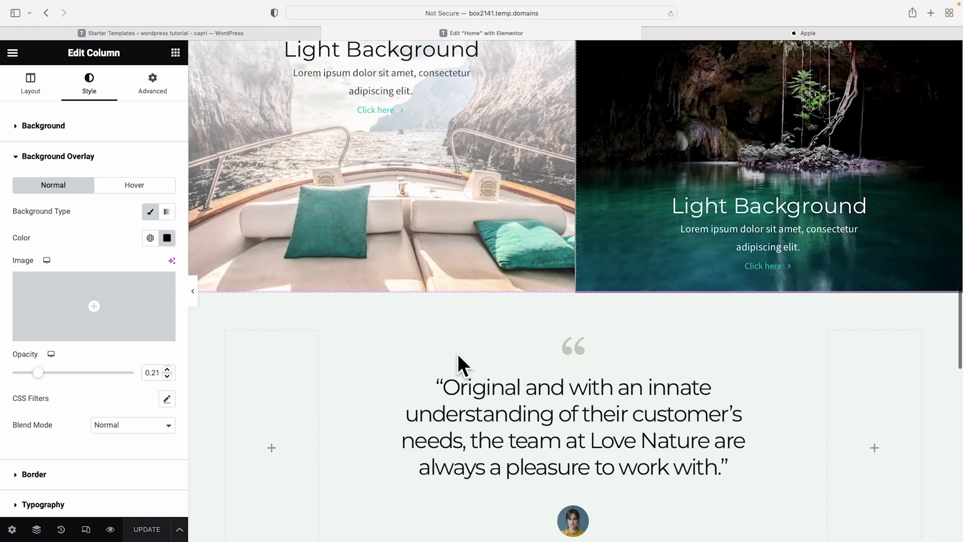
{"action": "scroll", "coordinate": [460, 357], "scroll_direction": "down", "scroll_amount": 8}
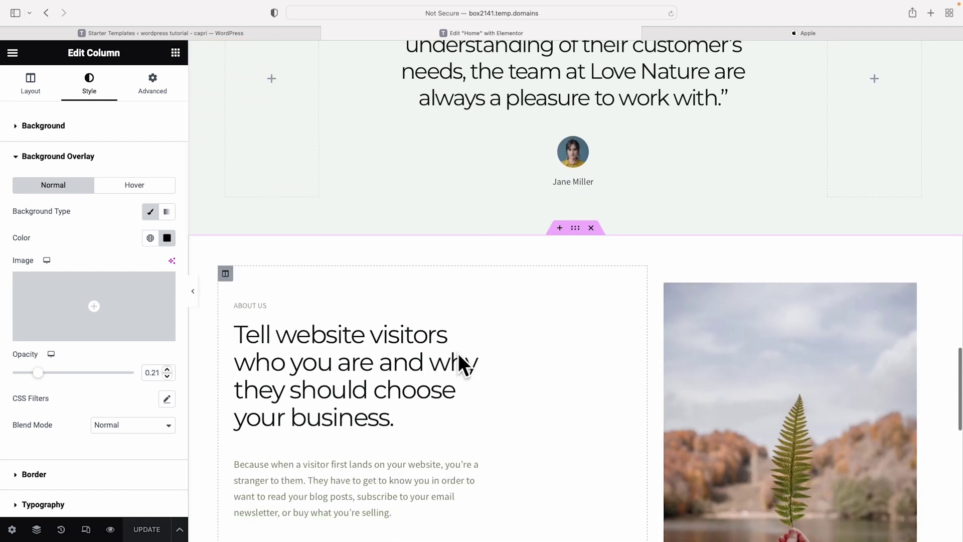
{"action": "scroll", "coordinate": [458, 351], "scroll_direction": "down", "scroll_amount": 1}
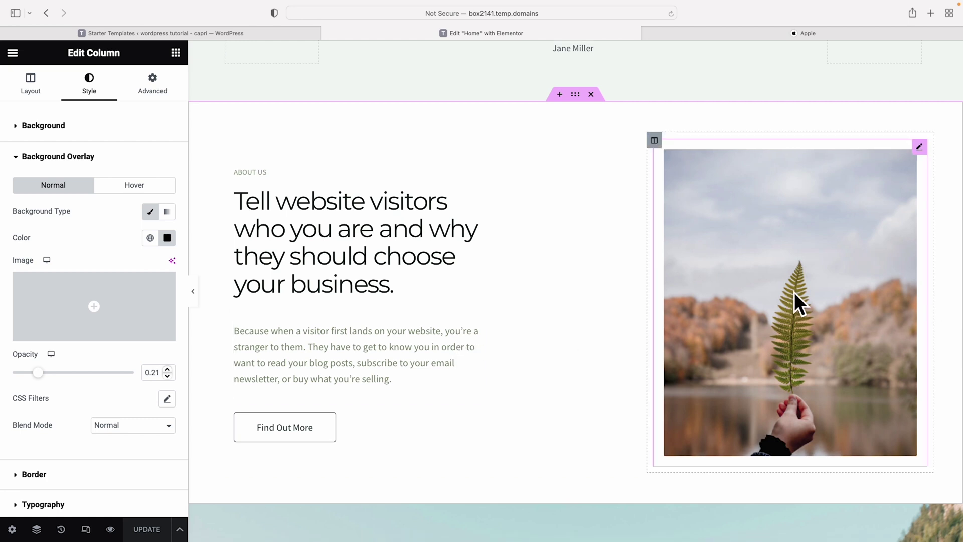
{"action": "right_click", "coordinate": [920, 146]}
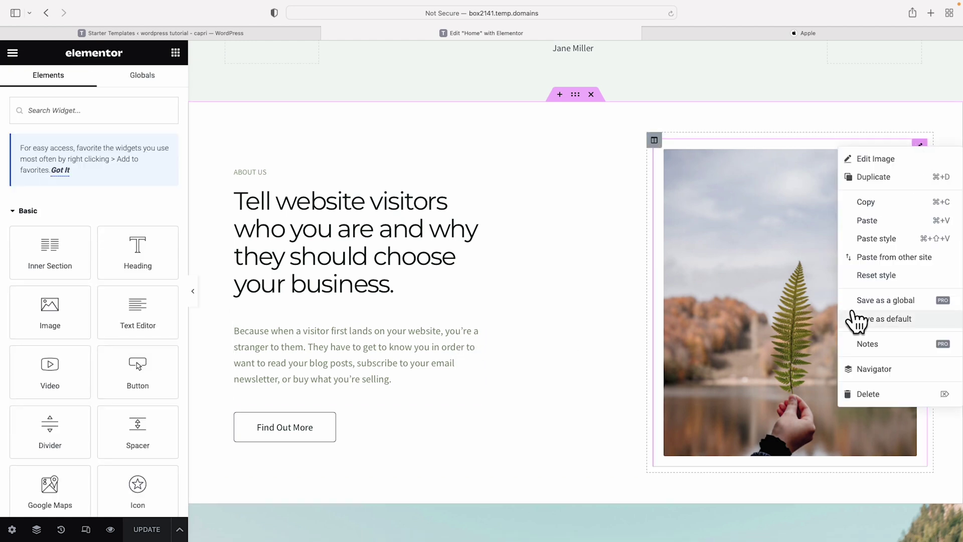
{"action": "left_click", "coordinate": [871, 395]}
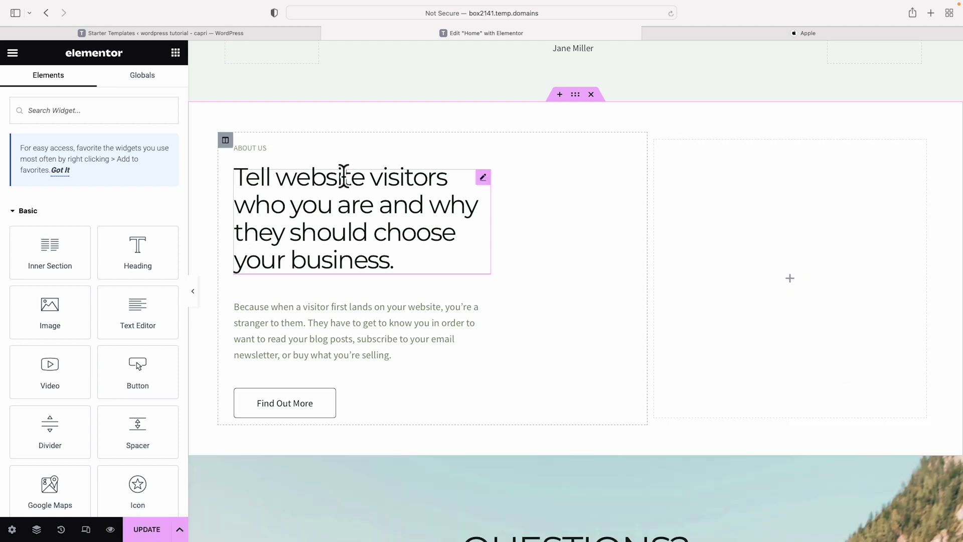
- Look through the available Basic and Pro widgets to see which elements can be added to the page
{"action": "scroll", "coordinate": [96, 267], "scroll_direction": "down", "scroll_amount": 3}
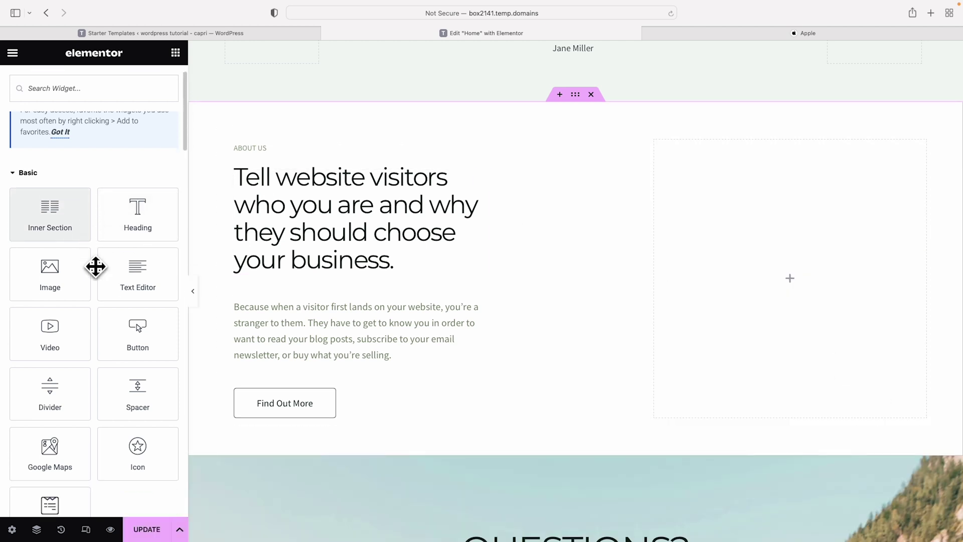
{"action": "scroll", "coordinate": [95, 267], "scroll_direction": "down", "scroll_amount": 2}
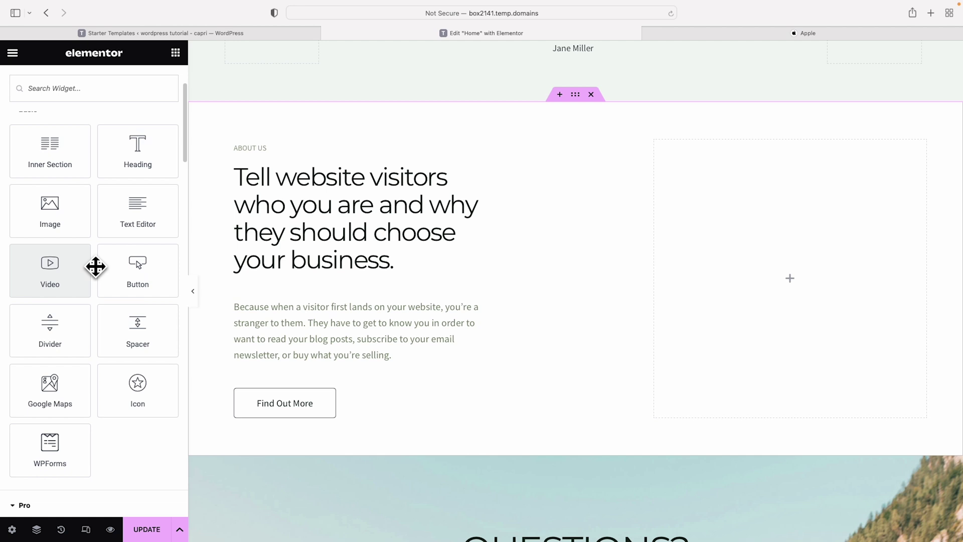
{"action": "scroll", "coordinate": [96, 267], "scroll_direction": "up", "scroll_amount": 2}
{"action": "scroll", "coordinate": [97, 166], "scroll_direction": "down", "scroll_amount": 4}
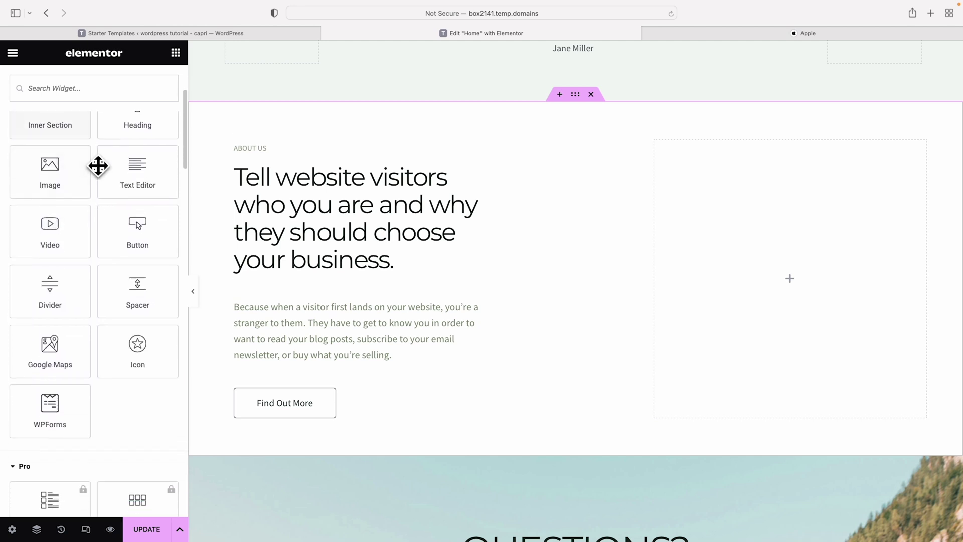
{"action": "scroll", "coordinate": [98, 167], "scroll_direction": "down", "scroll_amount": 6}
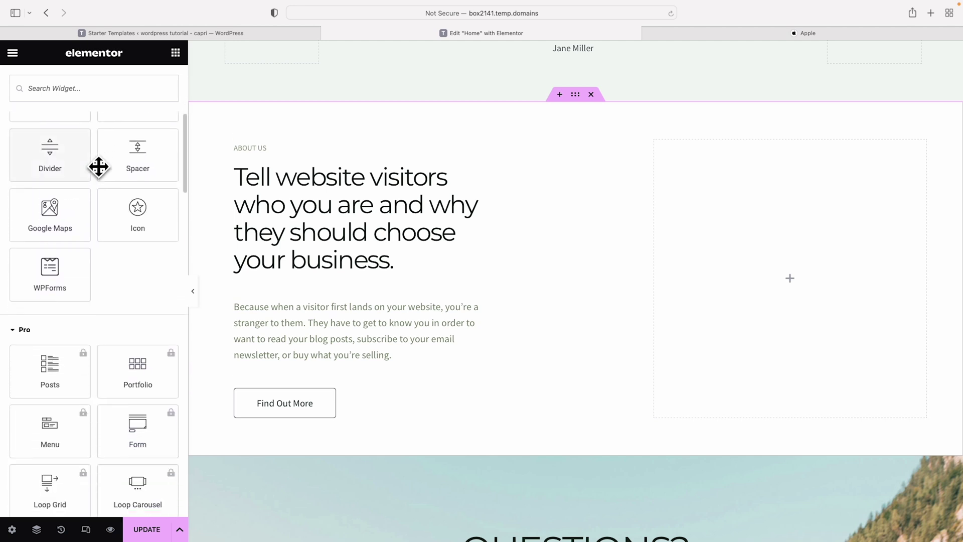
{"action": "scroll", "coordinate": [98, 167], "scroll_direction": "down", "scroll_amount": 4}
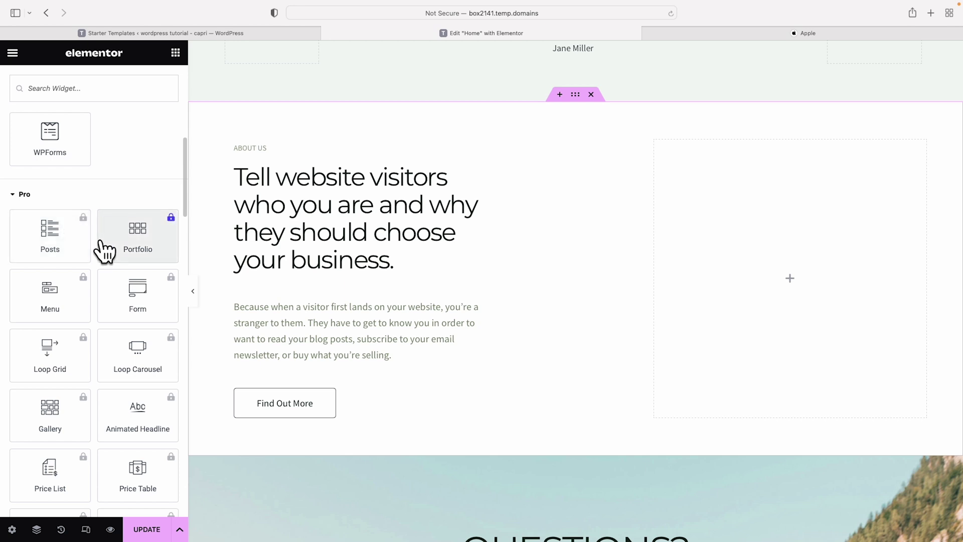
{"action": "scroll", "coordinate": [104, 250], "scroll_direction": "down", "scroll_amount": 6}
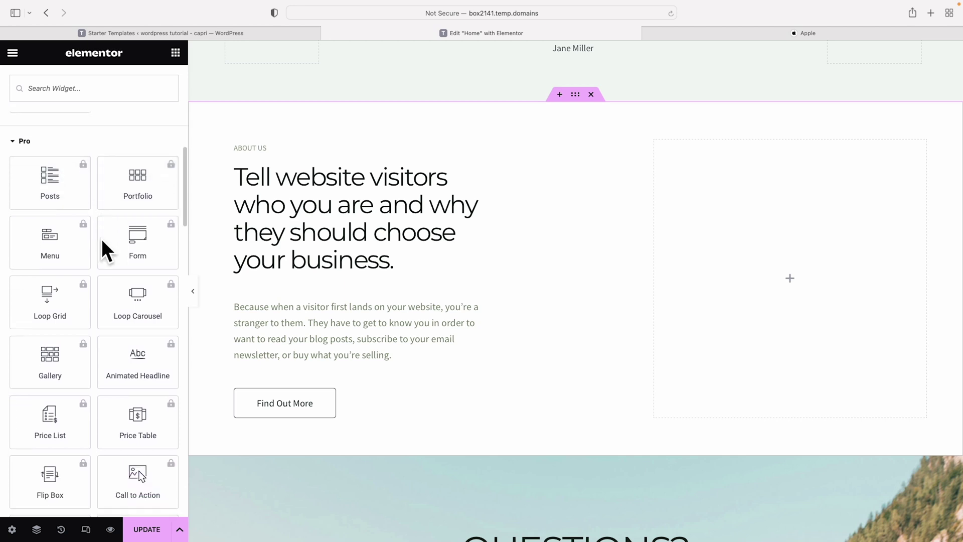
{"action": "scroll", "coordinate": [104, 251], "scroll_direction": "down", "scroll_amount": 20}
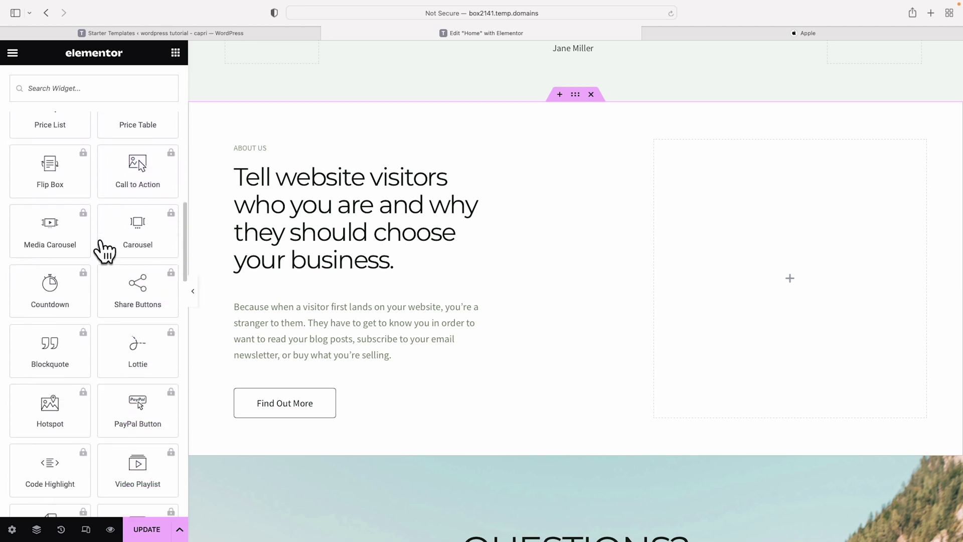
{"action": "scroll", "coordinate": [100, 242], "scroll_direction": "up", "scroll_amount": 20}
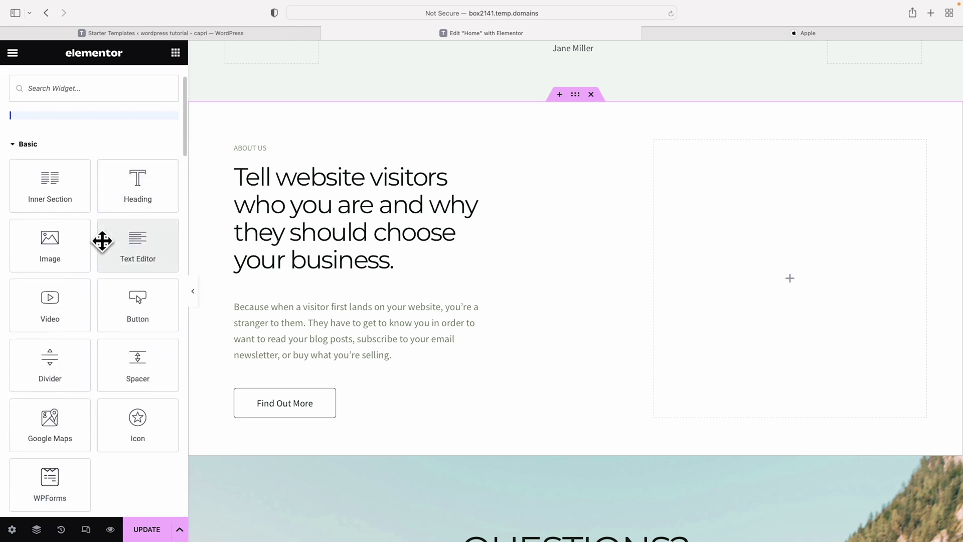
- Add a Heading widget to the empty column beside the About Us text
{"action": "left_click_drag", "start_coordinate": [146, 204], "coordinate": [742, 218]}
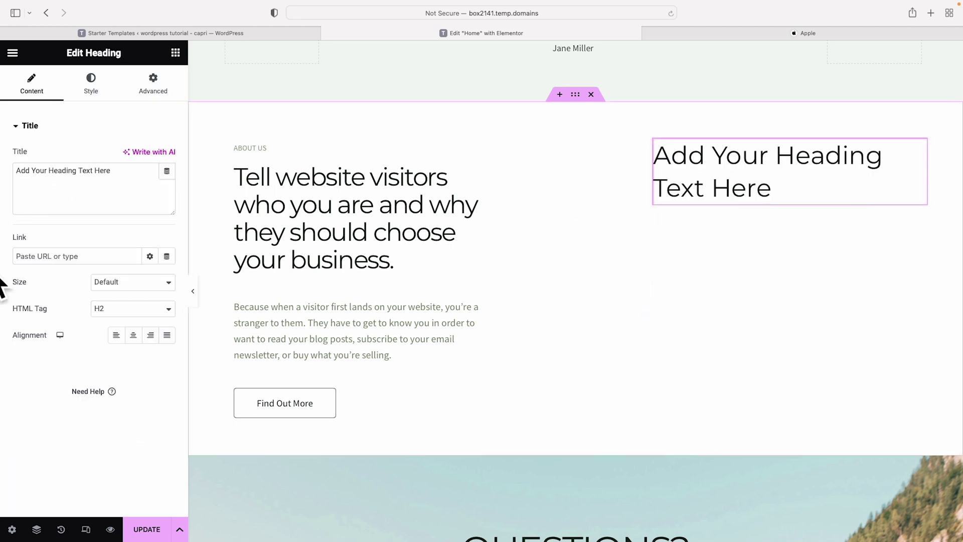
- Try a Google Maps widget with the location Gladstones Malibu below the new heading beside the About Us text, and delete it
{"action": "left_click", "coordinate": [176, 53]}
{"action": "scroll", "coordinate": [90, 301], "scroll_direction": "down", "scroll_amount": 1}
{"action": "left_click_drag", "start_coordinate": [53, 474], "coordinate": [746, 199]}
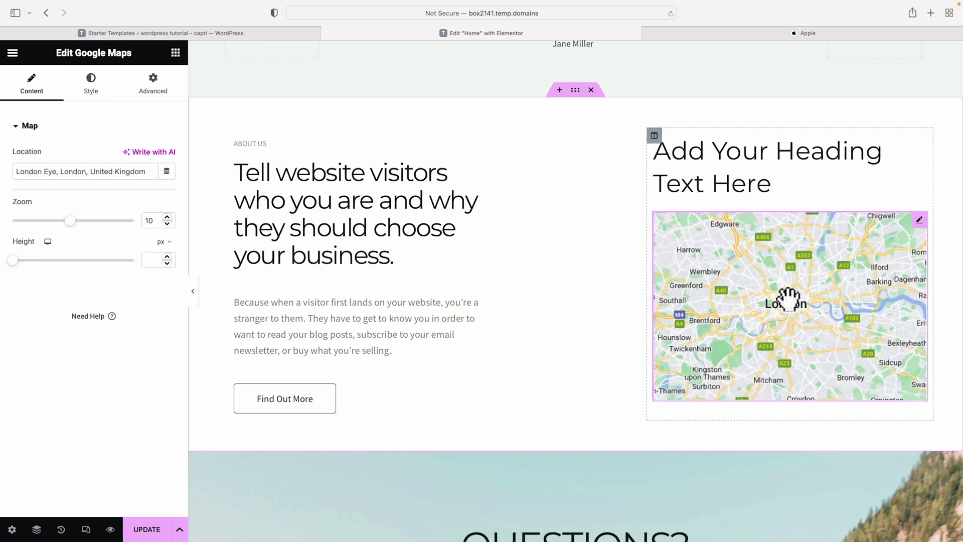
{"action": "triple_click", "coordinate": [51, 175]}
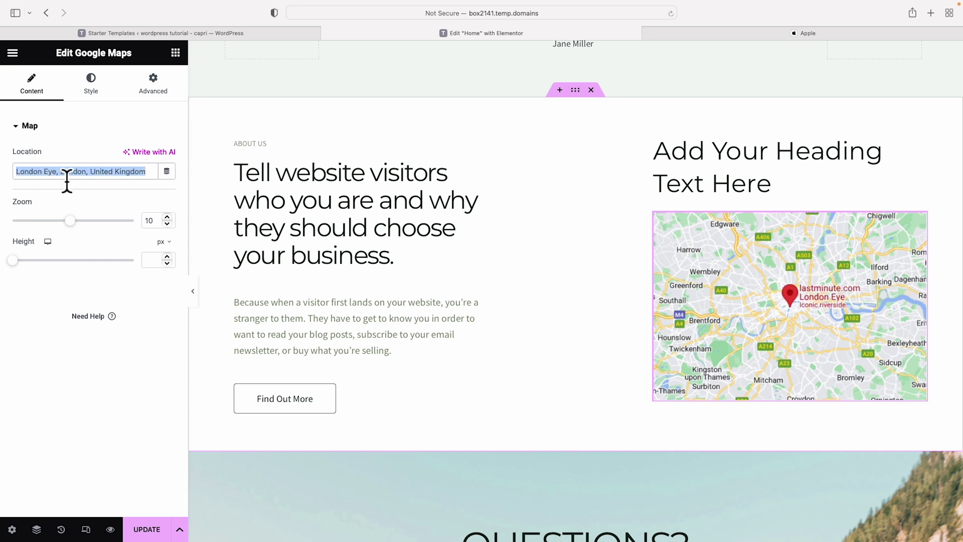
{"action": "type", "text": "Gladstones Ma"}
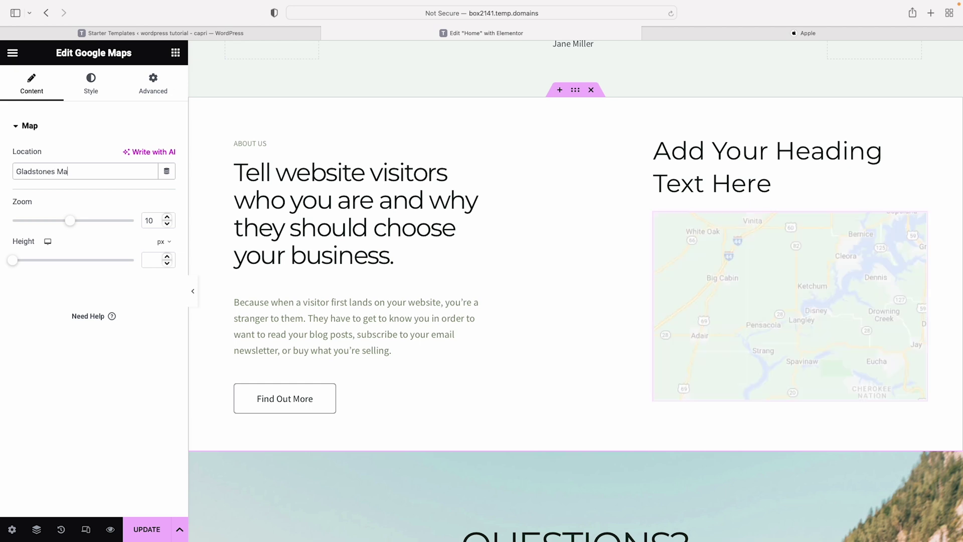
{"action": "type", "text": "libu"}
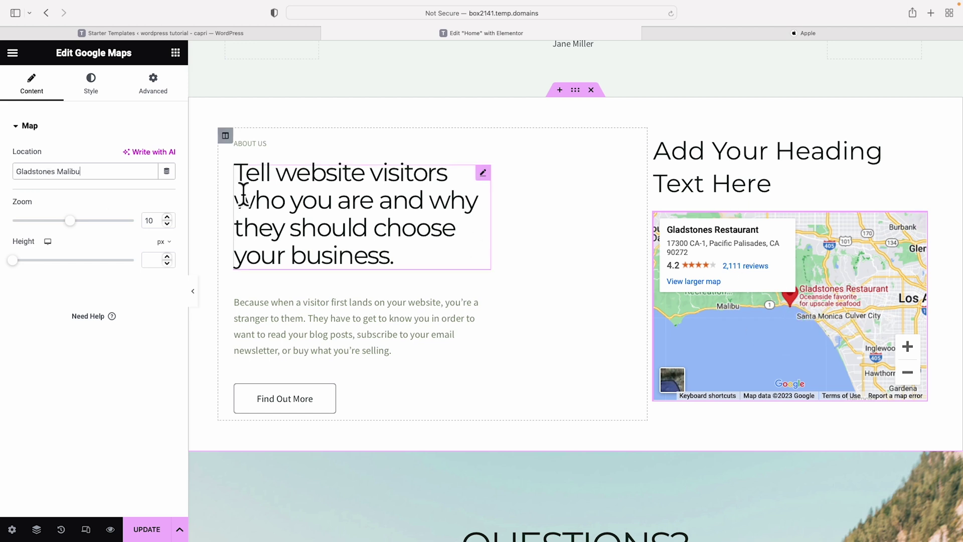
{"action": "right_click", "coordinate": [920, 229]}
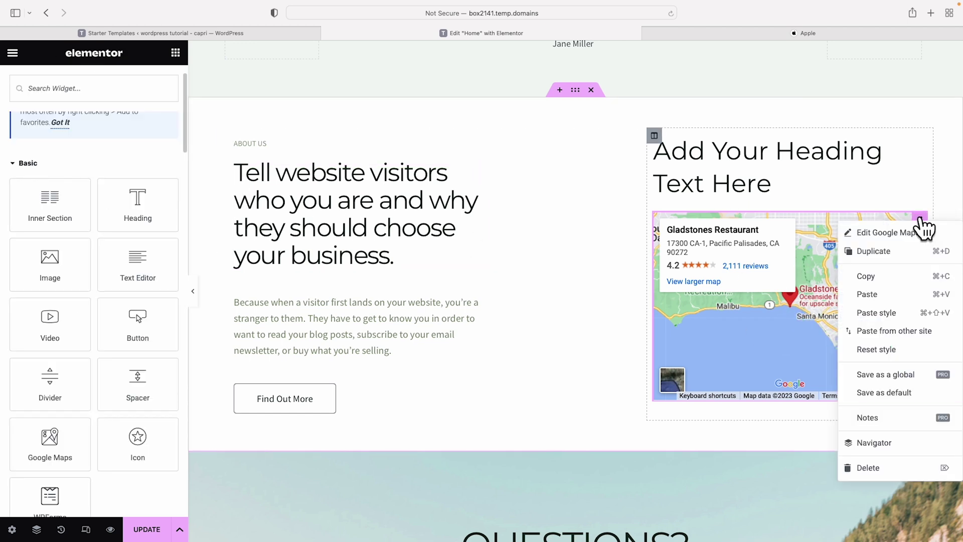
{"action": "left_click", "coordinate": [896, 468]}
- Try an Icon widget below the heading in the same column and delete it
{"action": "left_click_drag", "start_coordinate": [140, 441], "coordinate": [705, 192]}
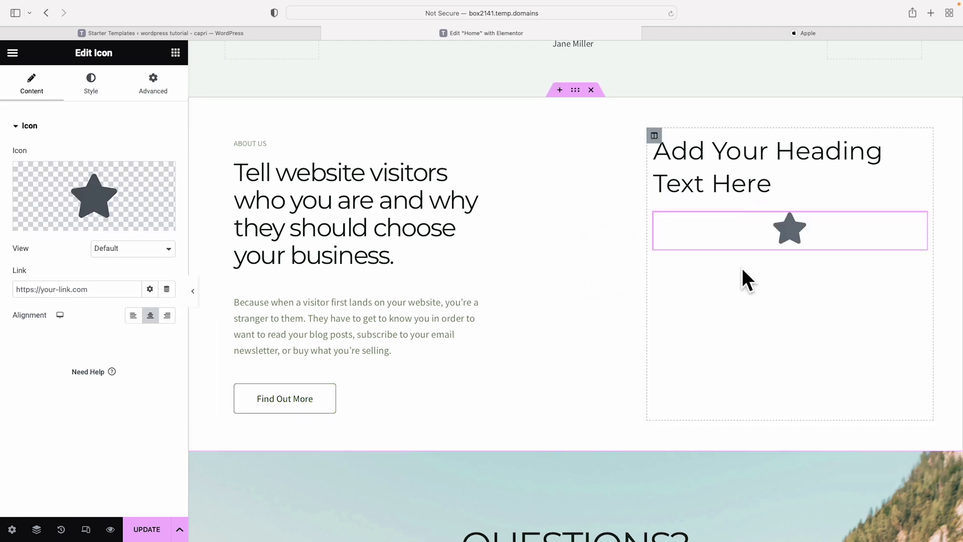
{"action": "scroll", "coordinate": [736, 297], "scroll_direction": "up", "scroll_amount": 1}
{"action": "scroll", "coordinate": [735, 297], "scroll_direction": "up", "scroll_amount": 2}
{"action": "mouse_move", "coordinate": [118, 209]}
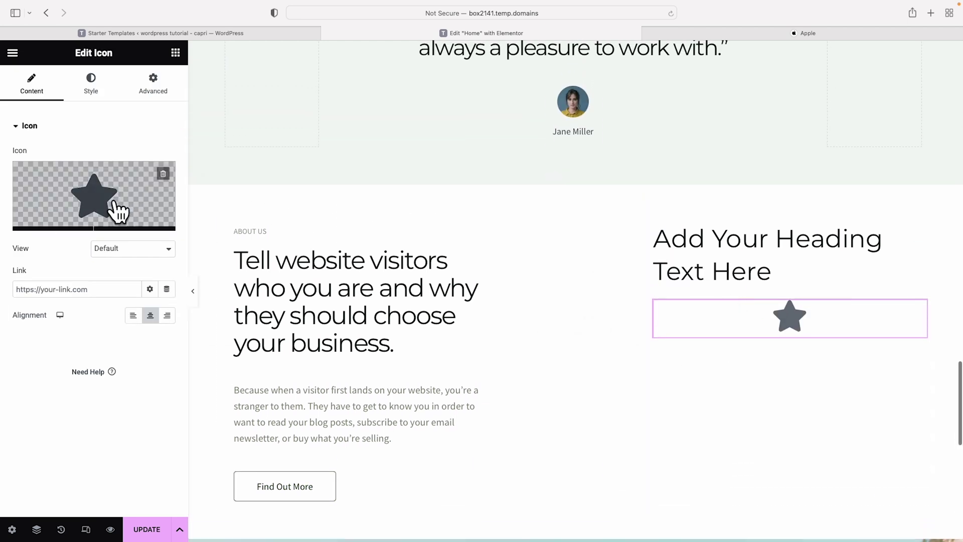
{"action": "right_click", "coordinate": [920, 315]}
{"action": "left_click", "coordinate": [868, 529]}
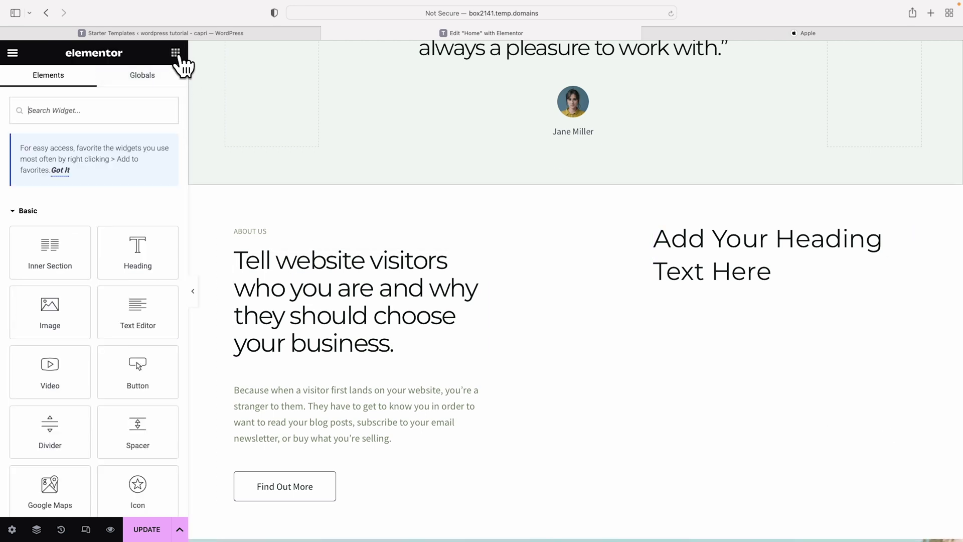
- Add a Video widget below the placeholder heading beside the About Us text, and delete that heading
{"action": "scroll", "coordinate": [146, 168], "scroll_direction": "down", "scroll_amount": 5}
{"action": "left_click_drag", "start_coordinate": [53, 230], "coordinate": [694, 276]}
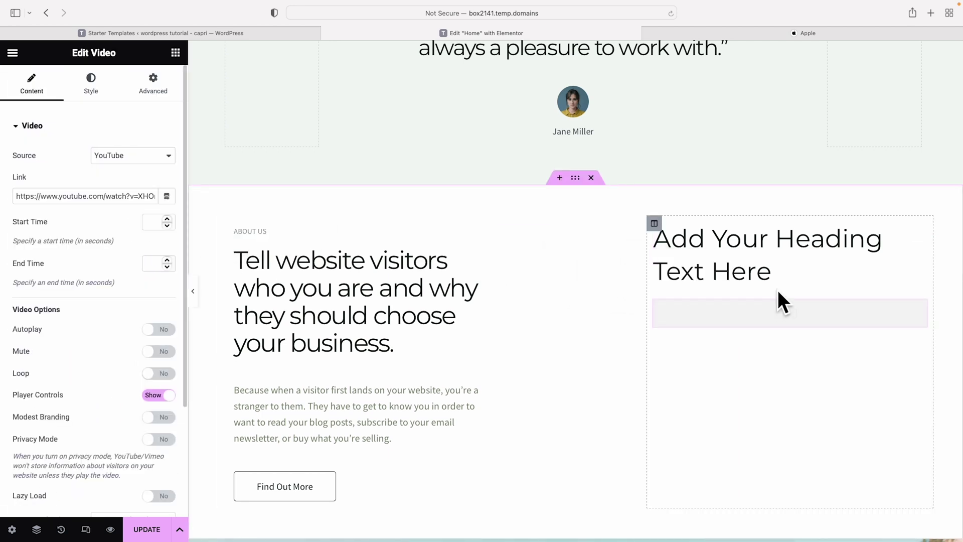
{"action": "right_click", "coordinate": [918, 234]}
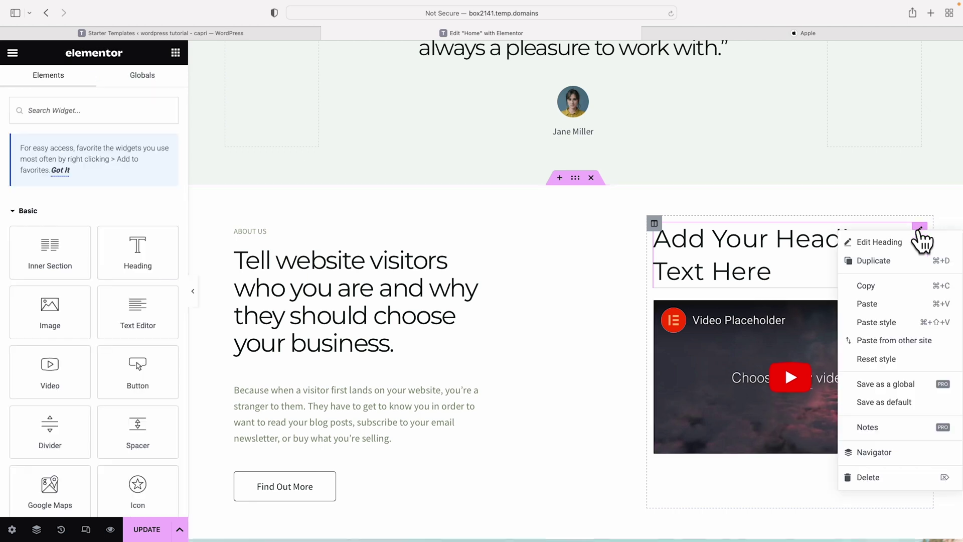
{"action": "left_click", "coordinate": [877, 475]}
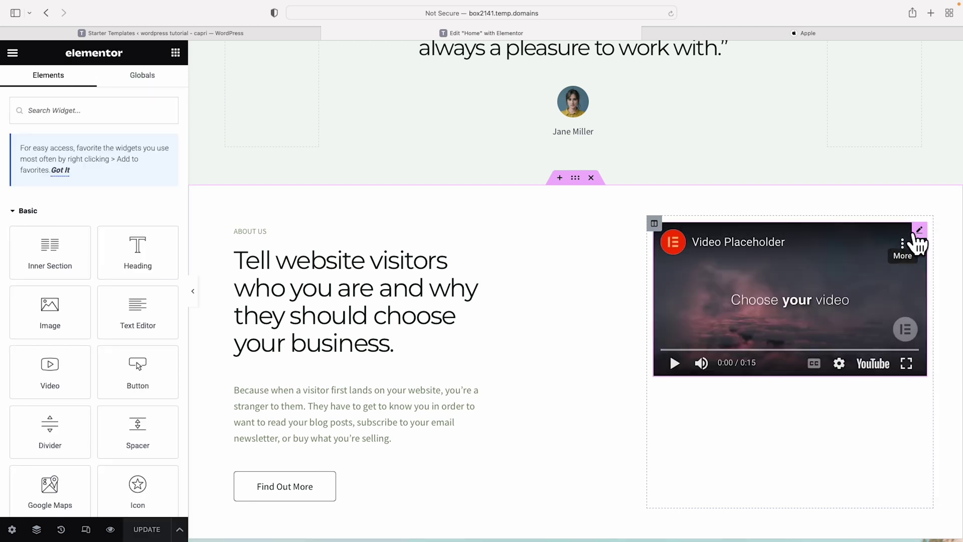
{"action": "left_click", "coordinate": [920, 232]}
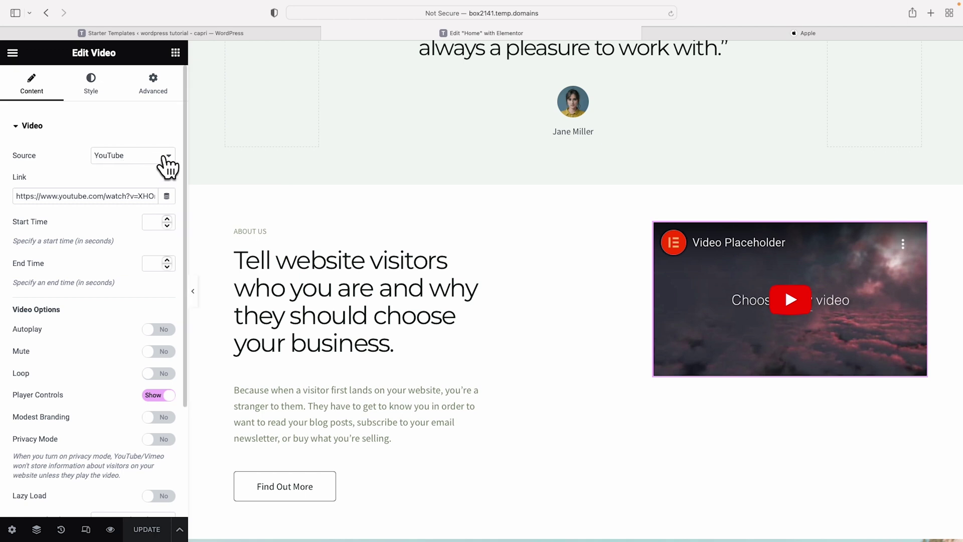
{"action": "left_click", "coordinate": [168, 160]}
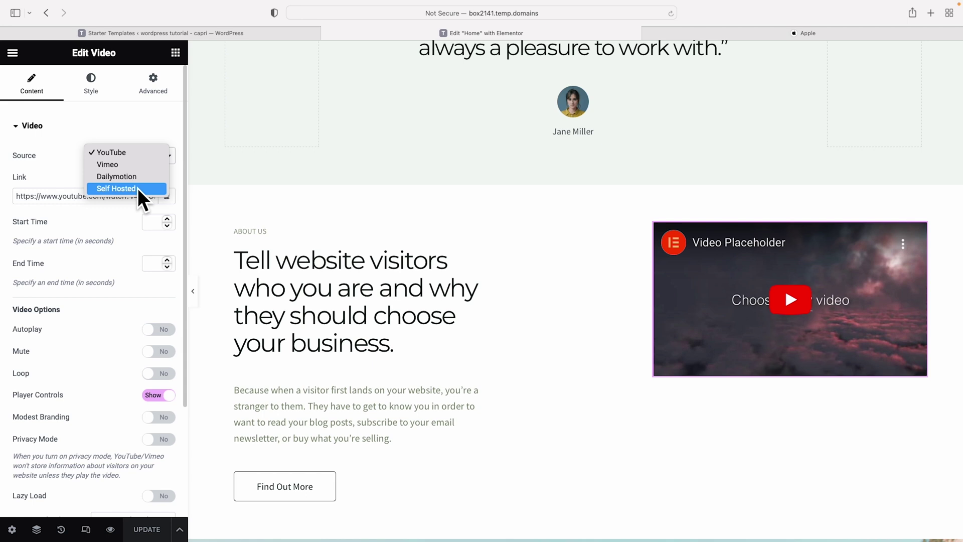
{"action": "left_click", "coordinate": [137, 153]}
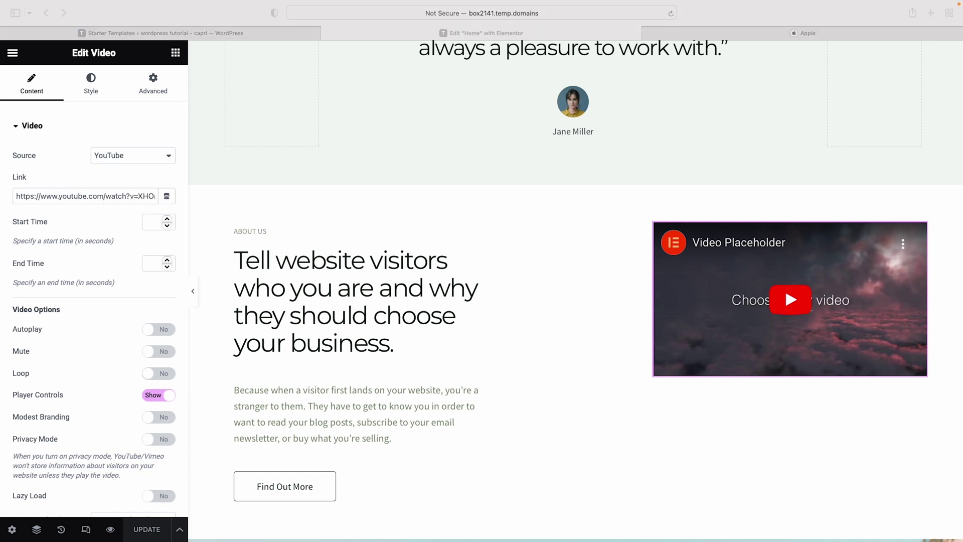
{"action": "triple_click", "coordinate": [90, 203]}
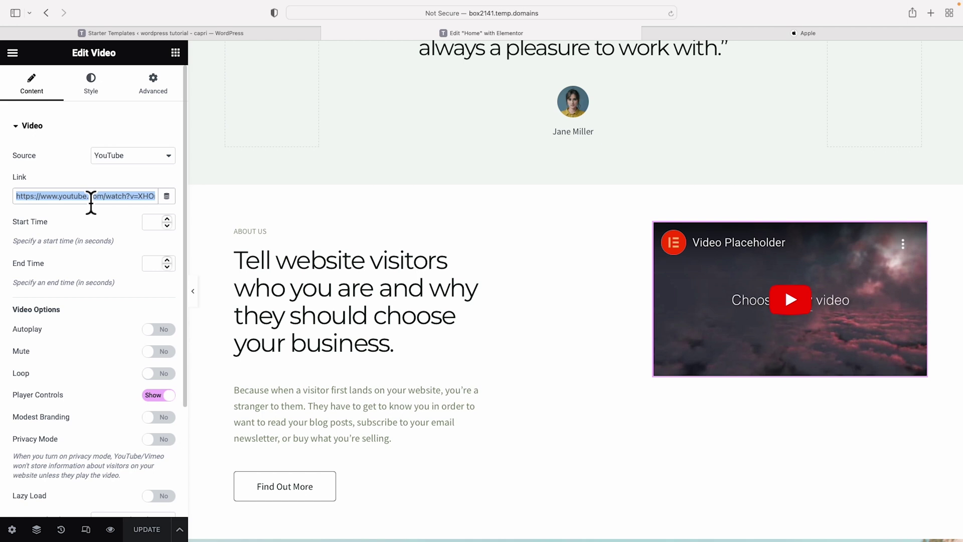
{"action": "type", "text": "https://www.youtube.com/watch?v=cOLmNcKaVLw"}
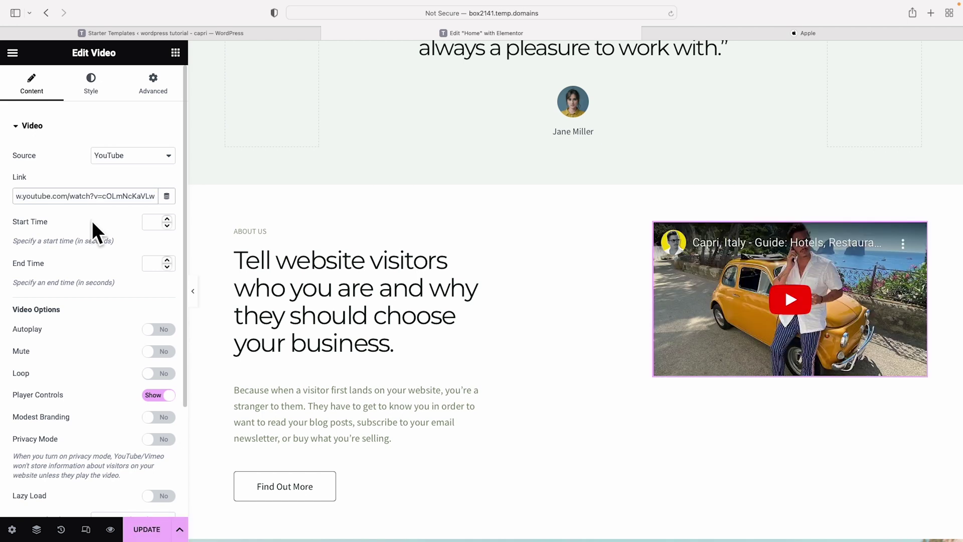
{"action": "left_click", "coordinate": [154, 396]}
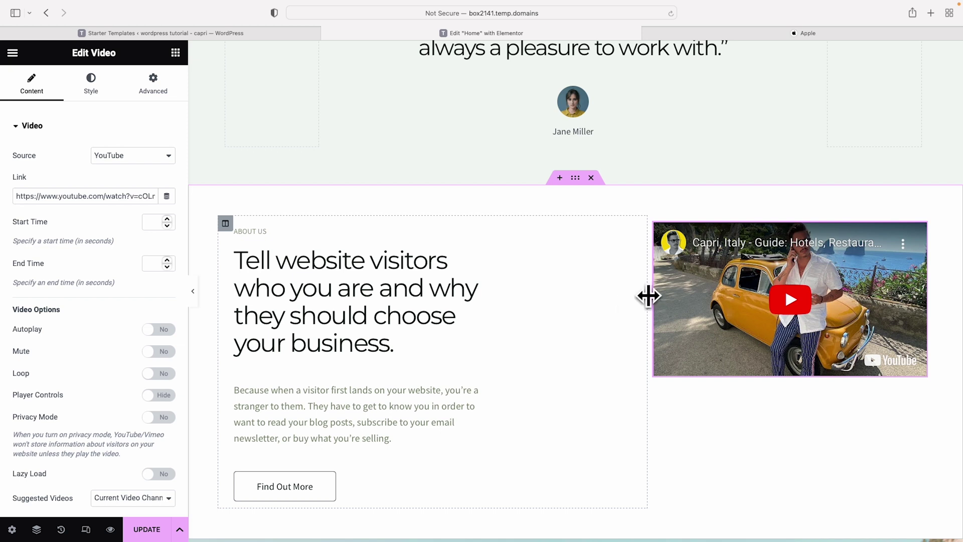
- Widen the video column to about 50% of the section and set the About Us text column's right padding to 100 px
{"action": "left_click_drag", "start_coordinate": [649, 296], "coordinate": [575, 297]}
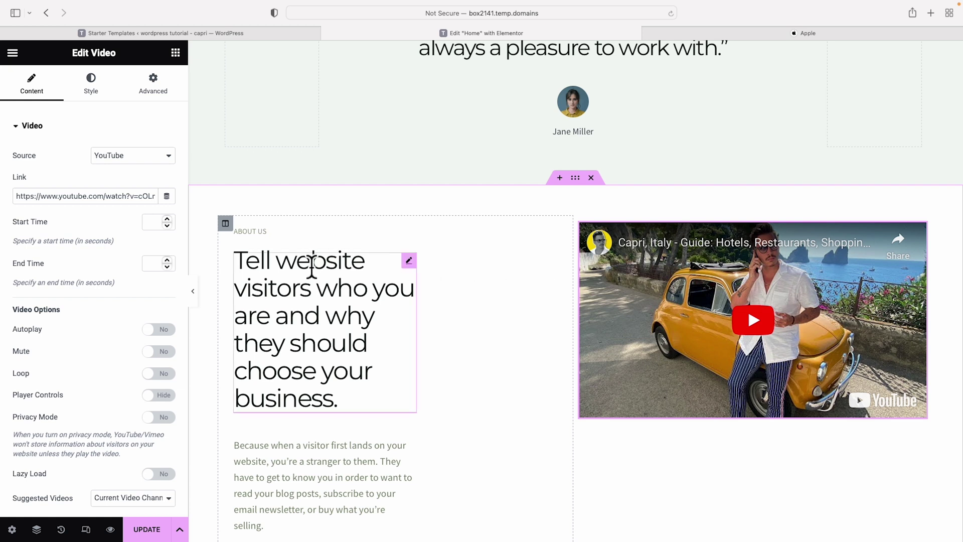
{"action": "left_click", "coordinate": [225, 224]}
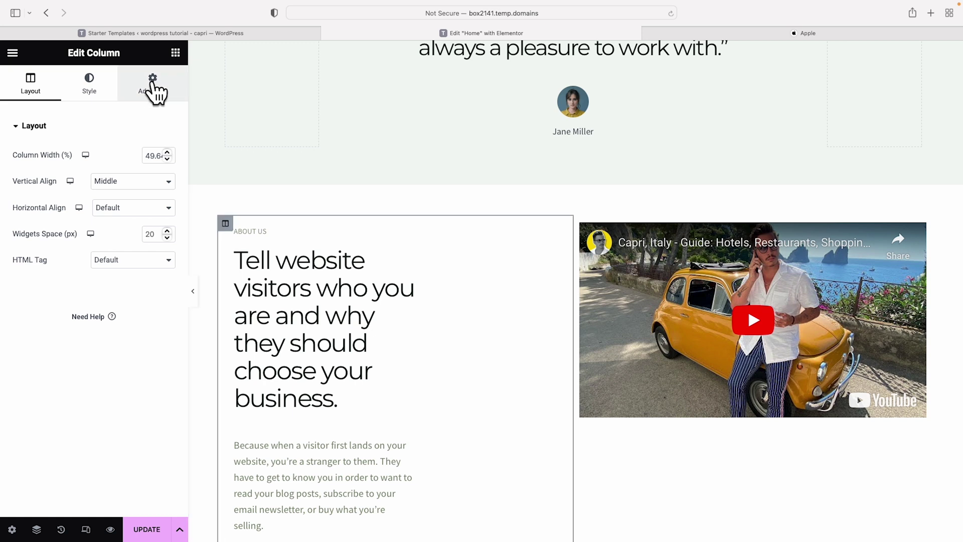
{"action": "left_click", "coordinate": [153, 86]}
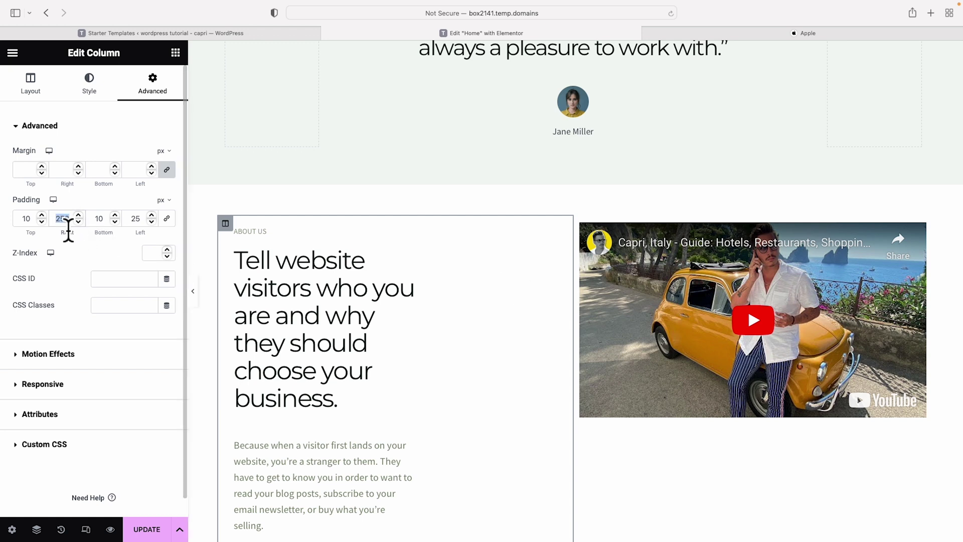
{"action": "type", "text": "100"}
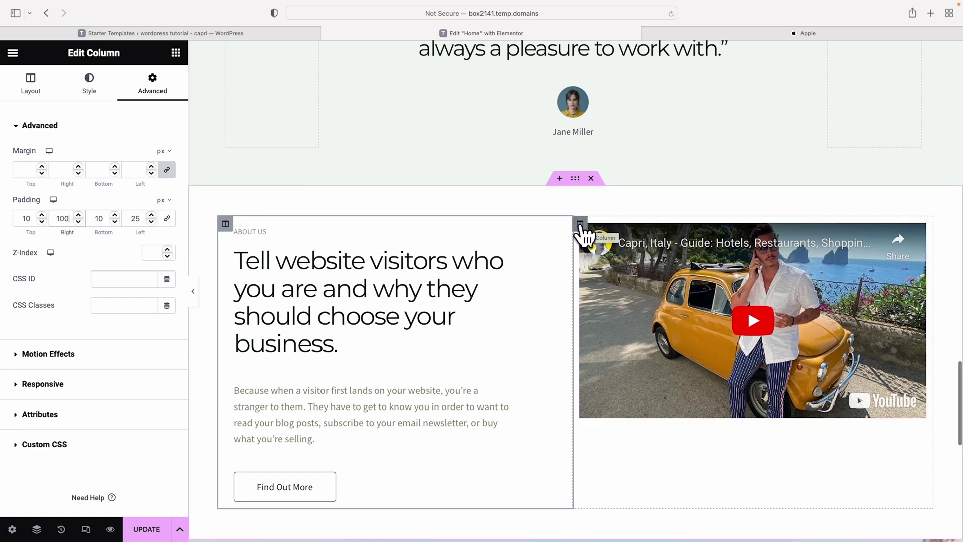
- Set the video column's vertical alignment to Middle and preview the section at full width
{"action": "left_click", "coordinate": [580, 226]}
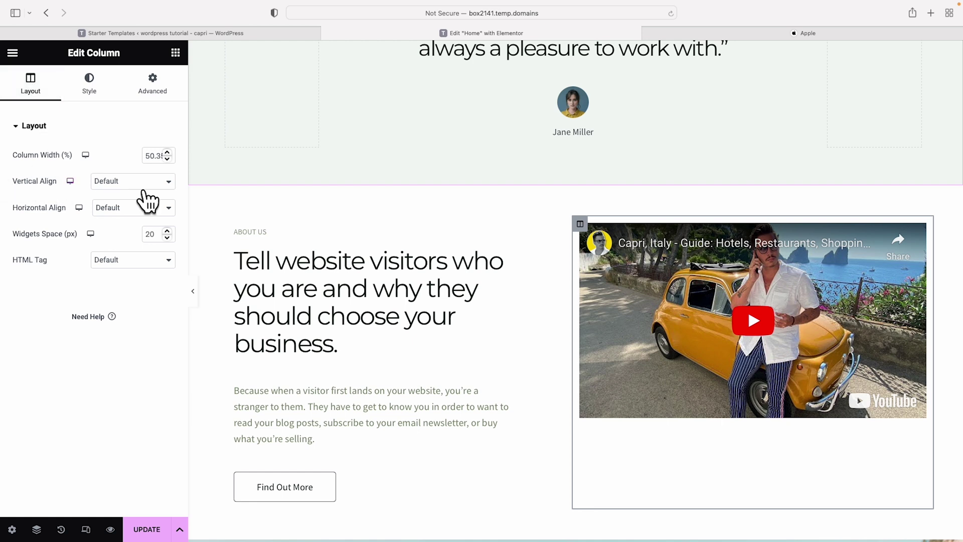
{"action": "left_click", "coordinate": [167, 182]}
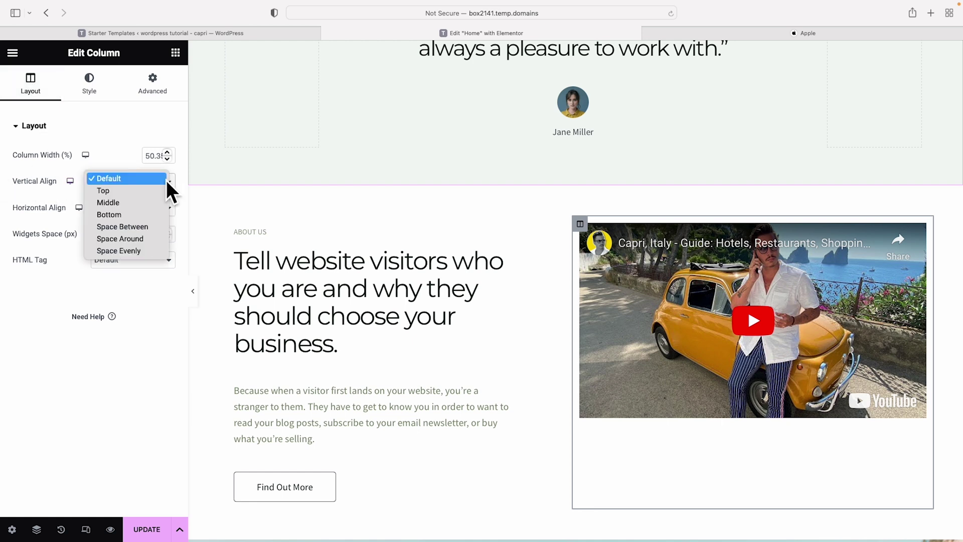
{"action": "left_click", "coordinate": [151, 203]}
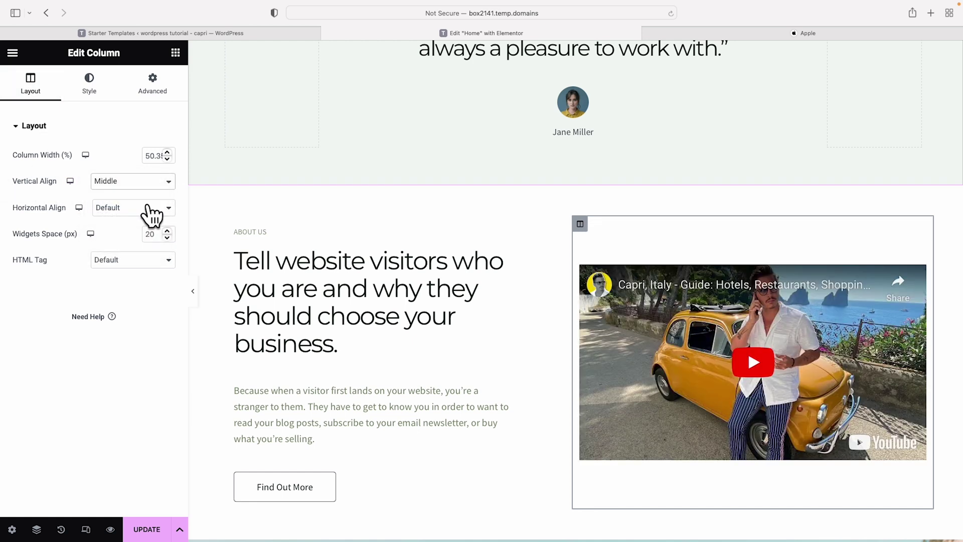
{"action": "left_click", "coordinate": [193, 291]}
{"action": "scroll", "coordinate": [447, 294], "scroll_direction": "down", "scroll_amount": 3}
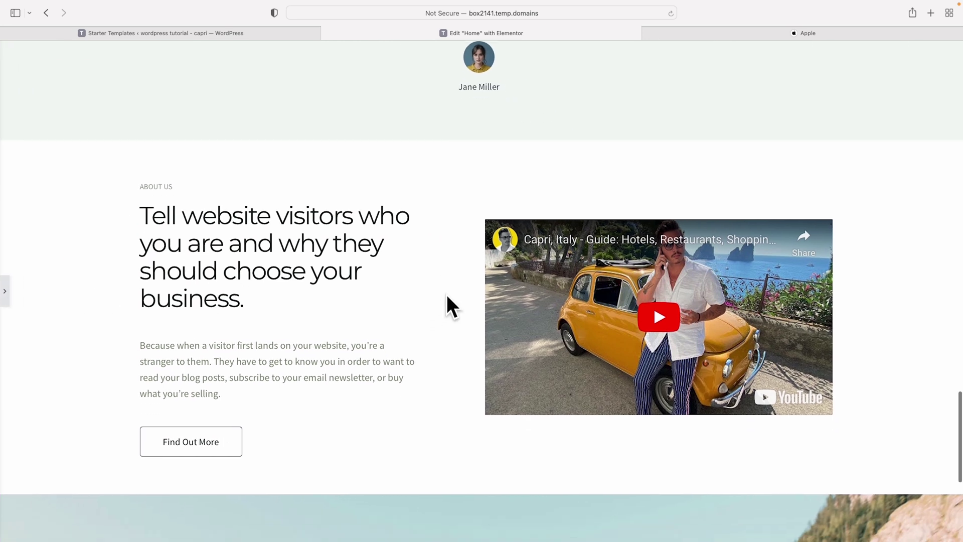
{"action": "scroll", "coordinate": [446, 295], "scroll_direction": "up", "scroll_amount": 2}
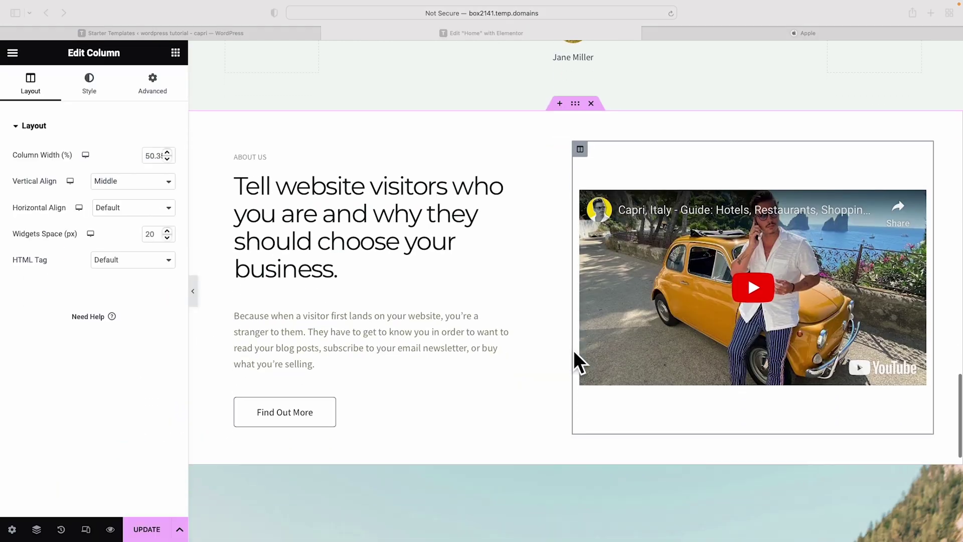
- Replace the QUESTIONS? section's background image with the coastal road photo iStock-523691698.jpg from the media library
{"action": "scroll", "coordinate": [573, 350], "scroll_direction": "down", "scroll_amount": 5}
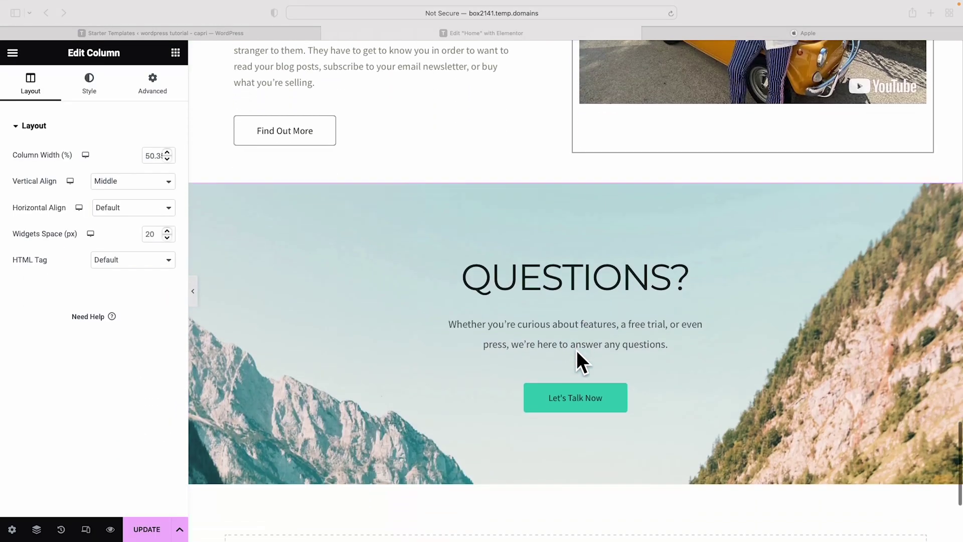
{"action": "scroll", "coordinate": [577, 350], "scroll_direction": "down", "scroll_amount": 1}
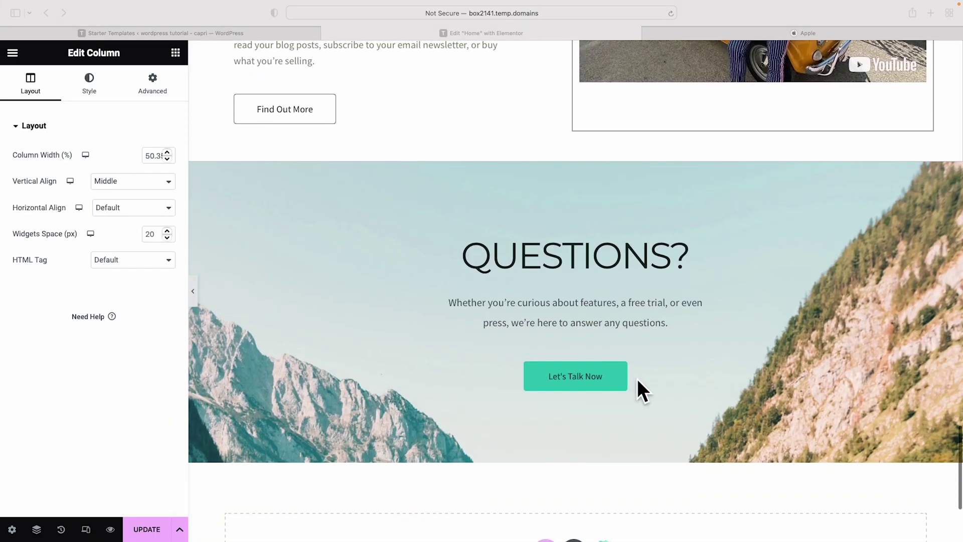
{"action": "left_click", "coordinate": [570, 220]}
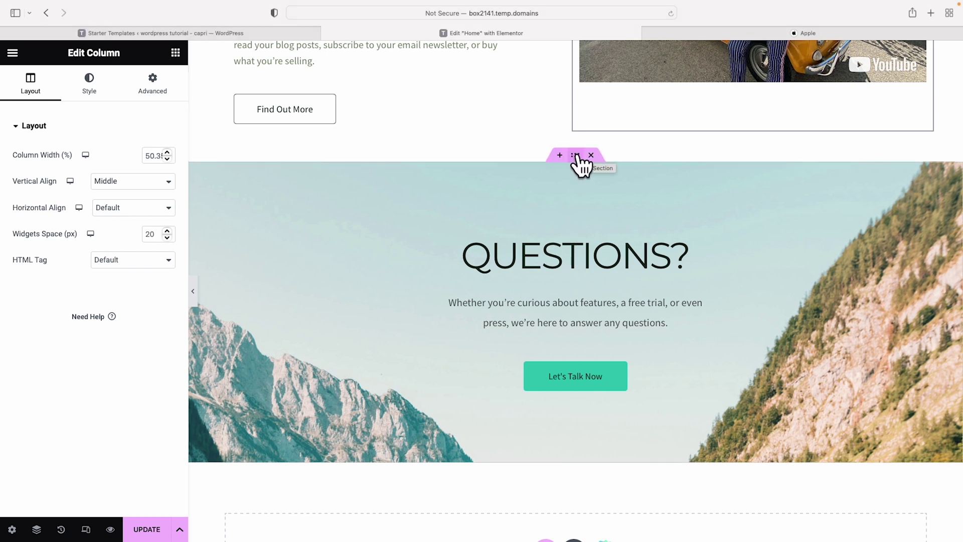
{"action": "scroll", "coordinate": [582, 165], "scroll_direction": "up", "scroll_amount": 5}
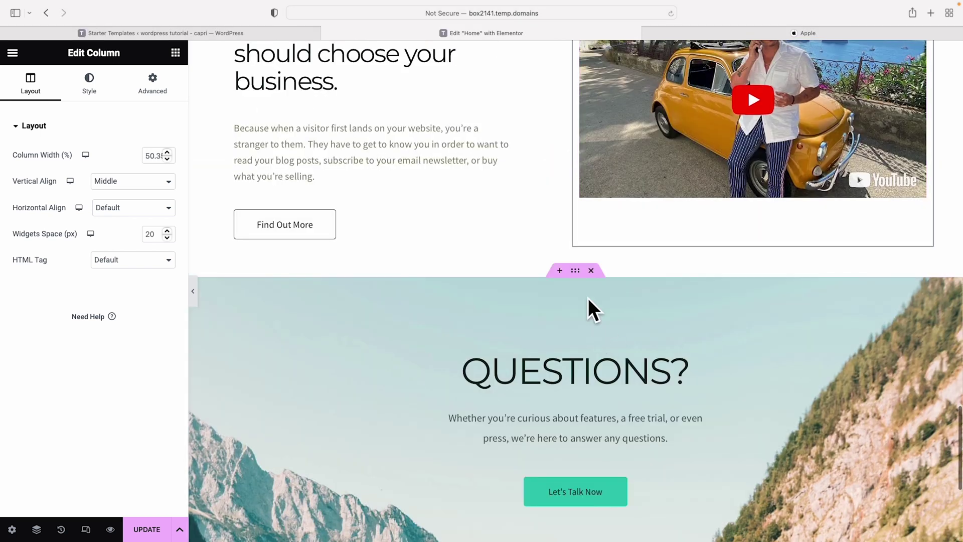
{"action": "left_click", "coordinate": [577, 273]}
{"action": "scroll", "coordinate": [648, 297], "scroll_direction": "down", "scroll_amount": 3}
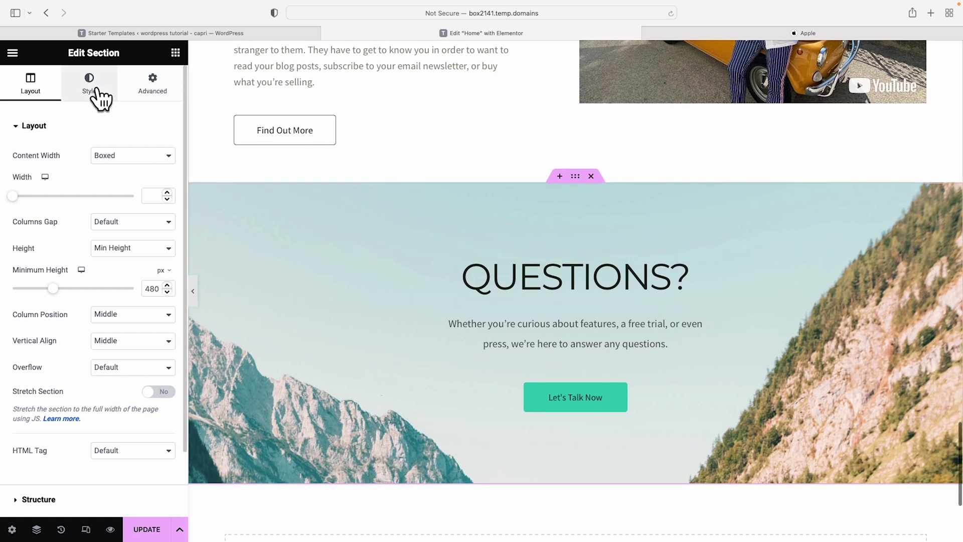
{"action": "left_click", "coordinate": [99, 90]}
{"action": "left_click", "coordinate": [98, 306]}
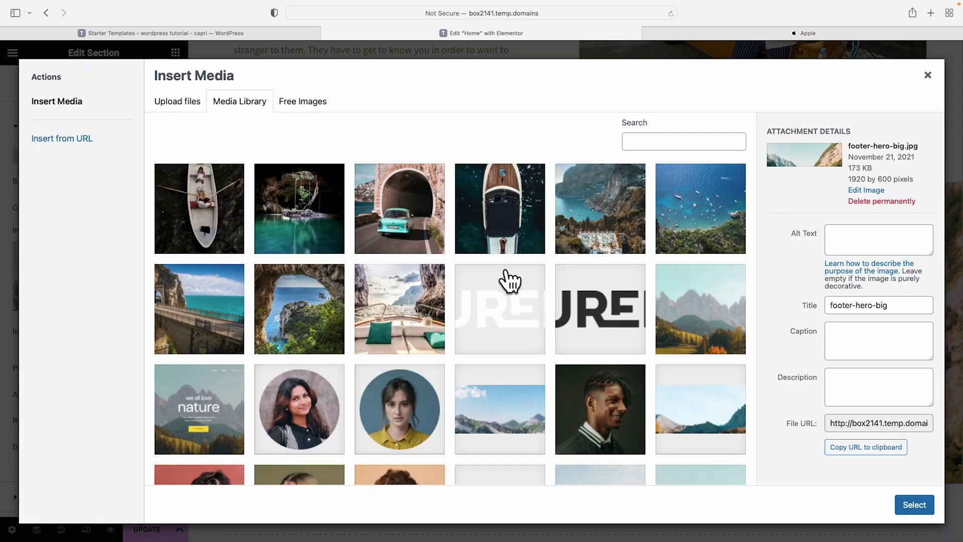
{"action": "left_click", "coordinate": [190, 316]}
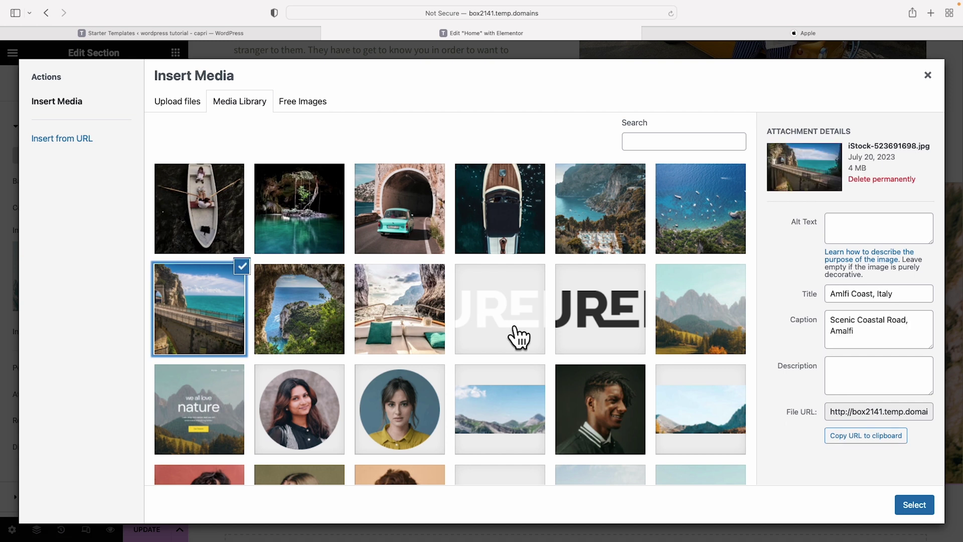
{"action": "left_click", "coordinate": [921, 506]}
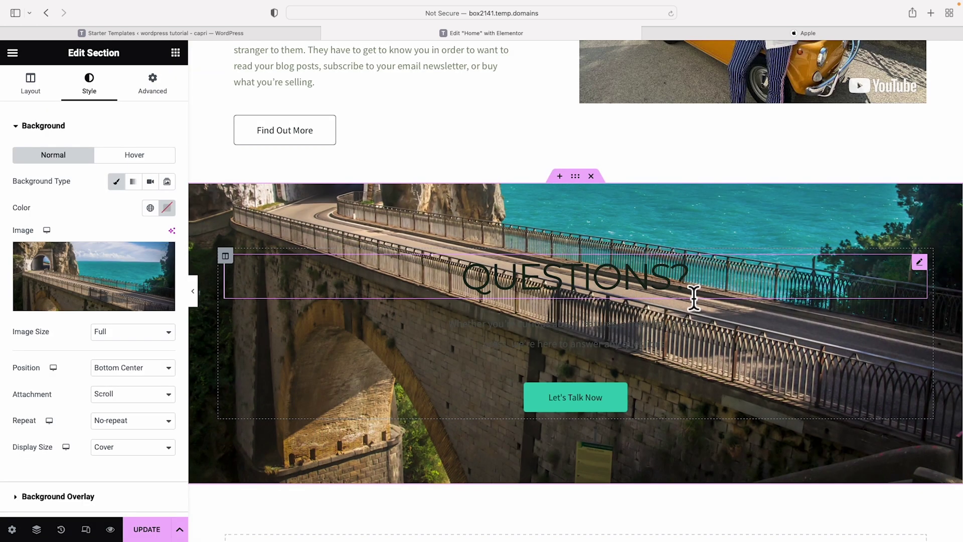
{"action": "scroll", "coordinate": [690, 299], "scroll_direction": "up", "scroll_amount": 2}
{"action": "scroll", "coordinate": [683, 290], "scroll_direction": "down", "scroll_amount": 2}
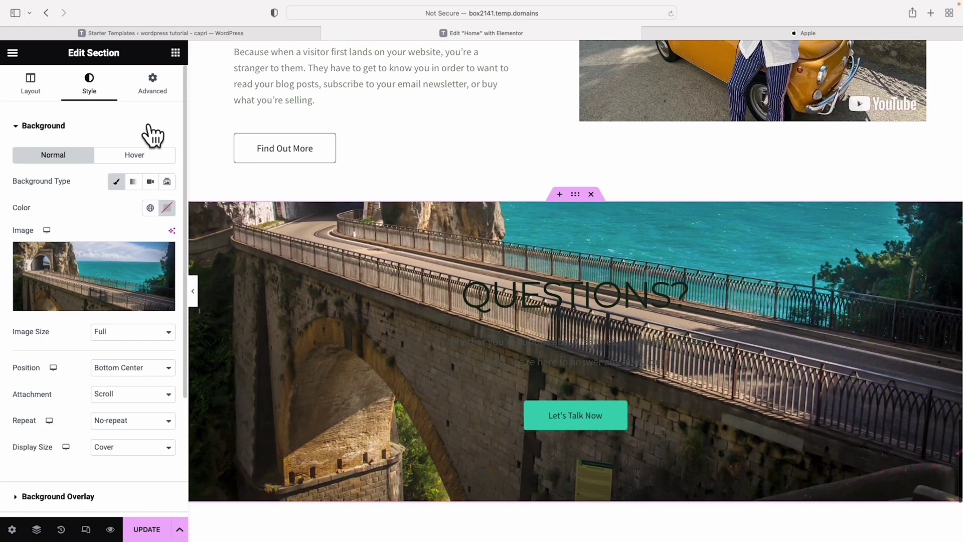
- Set the QUESTIONS? section's background image attachment to Fixed and check the scrolling effect on the page
{"action": "mouse_move", "coordinate": [123, 276]}
{"action": "scroll", "coordinate": [123, 276], "scroll_direction": "down", "scroll_amount": 4}
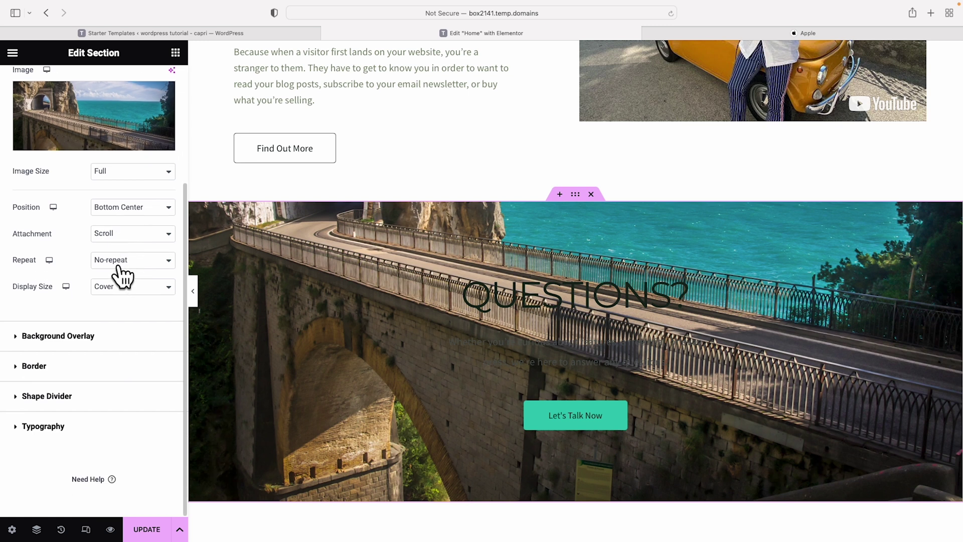
{"action": "left_click", "coordinate": [124, 236]}
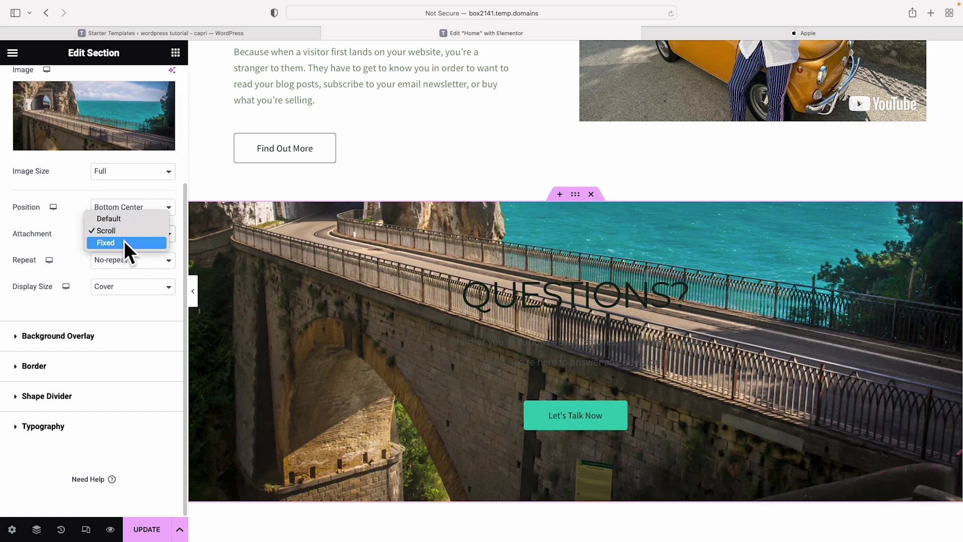
{"action": "left_click", "coordinate": [125, 242]}
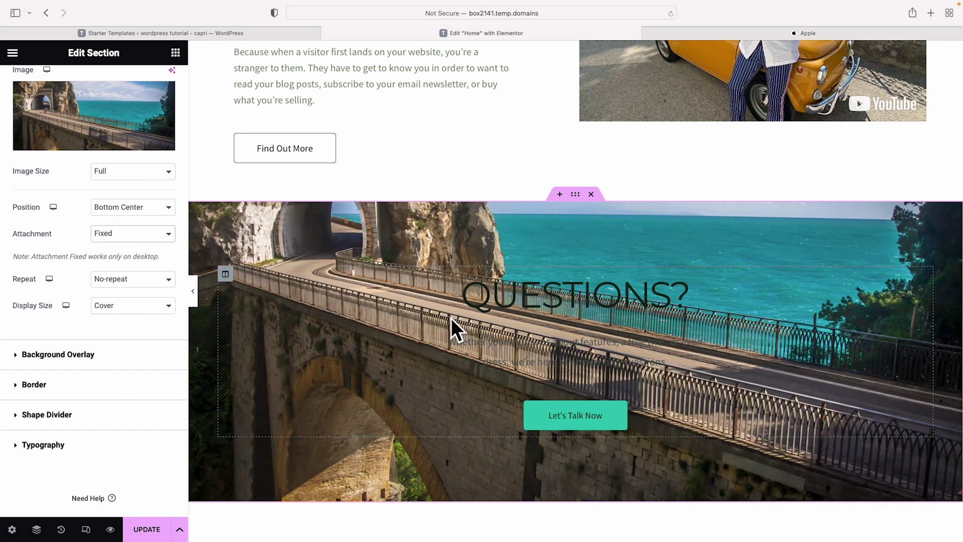
{"action": "scroll", "coordinate": [451, 318], "scroll_direction": "up", "scroll_amount": 1}
{"action": "scroll", "coordinate": [451, 317], "scroll_direction": "down", "scroll_amount": 2}
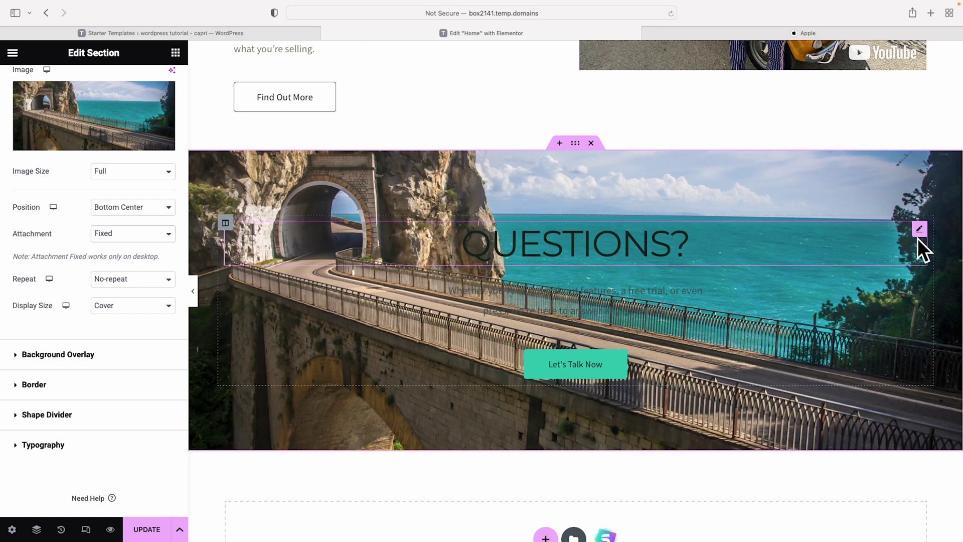
- Change the text color of the QUESTIONS? heading and the paragraph beneath it to white
{"action": "left_click", "coordinate": [917, 228]}
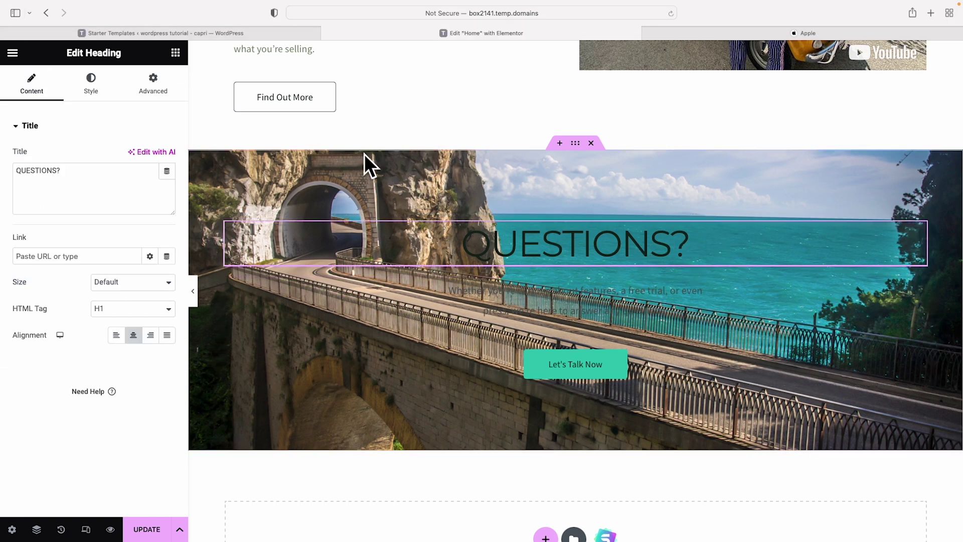
{"action": "left_click", "coordinate": [92, 85]}
{"action": "left_click", "coordinate": [168, 155]}
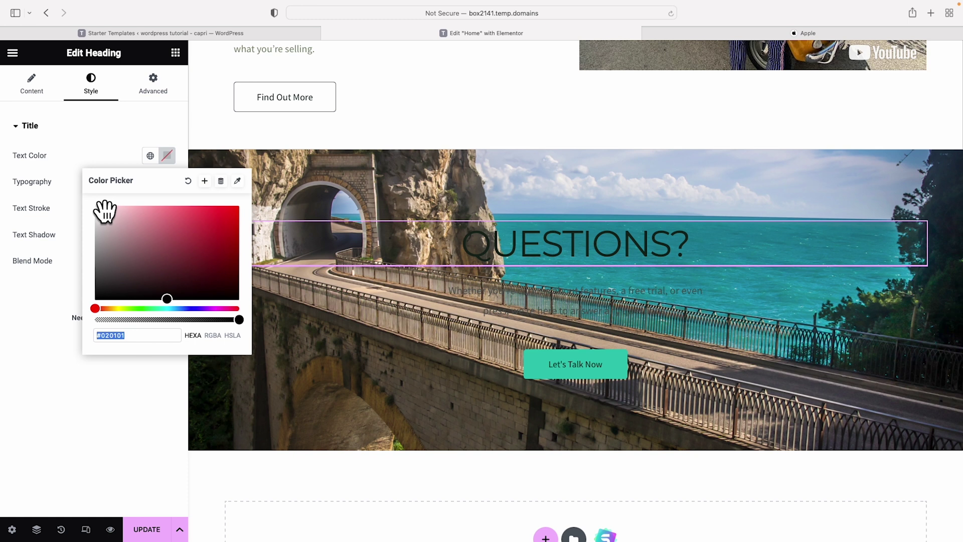
{"action": "left_click_drag", "start_coordinate": [100, 208], "coordinate": [71, 200]}
{"action": "left_click", "coordinate": [538, 311]}
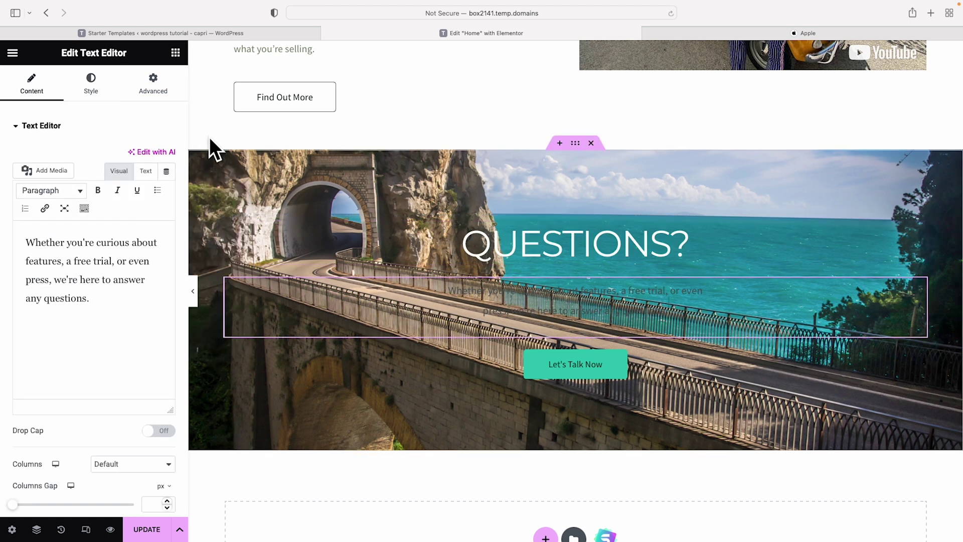
{"action": "left_click", "coordinate": [90, 85]}
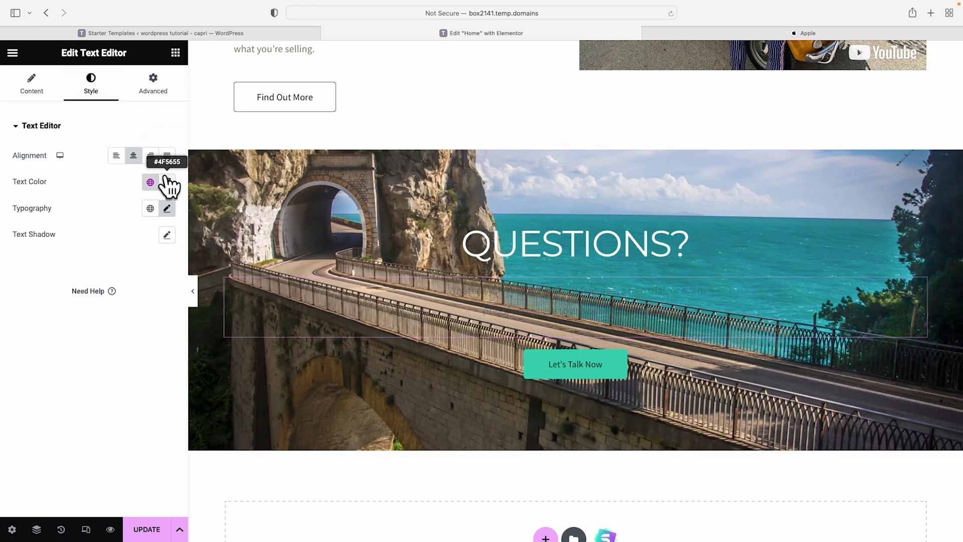
{"action": "left_click", "coordinate": [167, 182]}
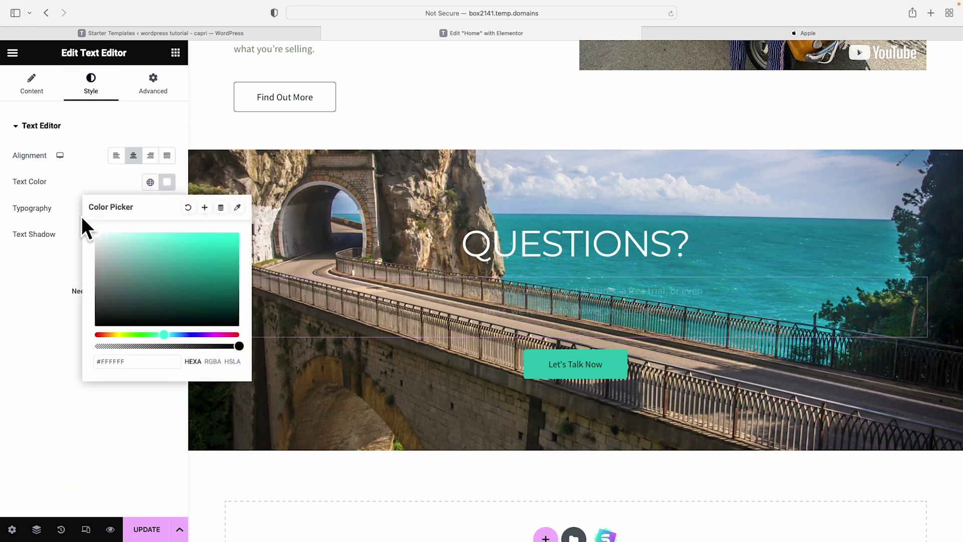
- Add a classic black (#000000) background overlay to the QUESTIONS? section with an opacity of 0.31
{"action": "left_click", "coordinate": [576, 145]}
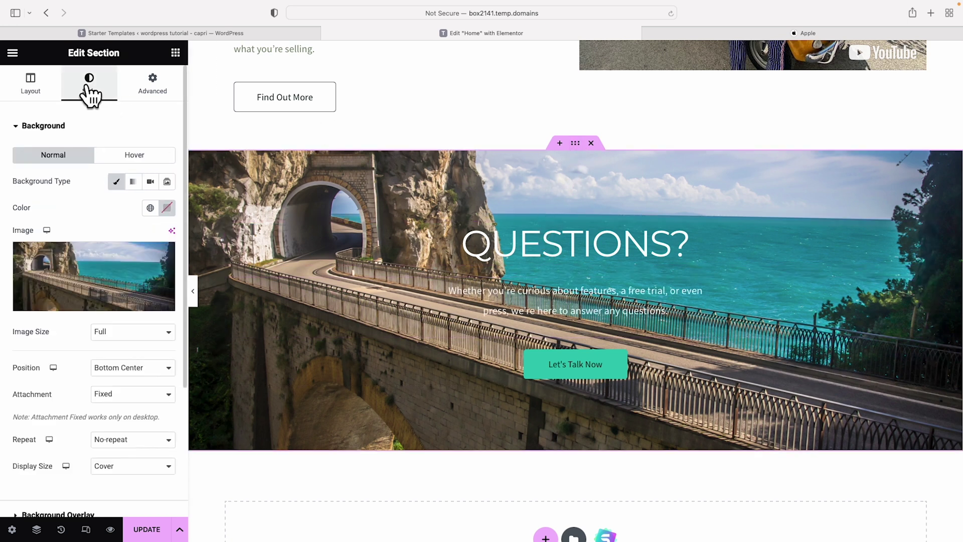
{"action": "left_click", "coordinate": [36, 126]}
{"action": "left_click", "coordinate": [44, 158]}
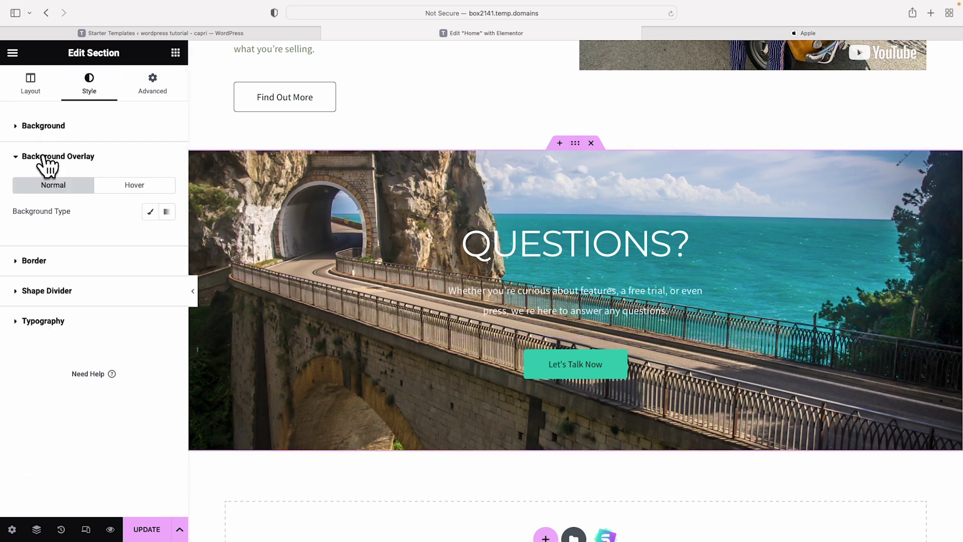
{"action": "left_click", "coordinate": [150, 211]}
{"action": "left_click", "coordinate": [167, 236]}
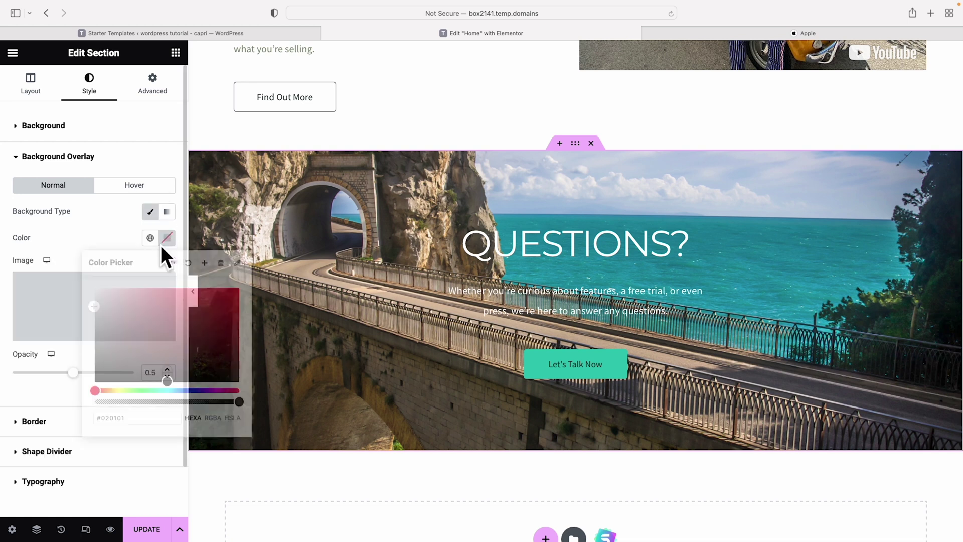
{"action": "left_click_drag", "start_coordinate": [221, 379], "coordinate": [226, 383]}
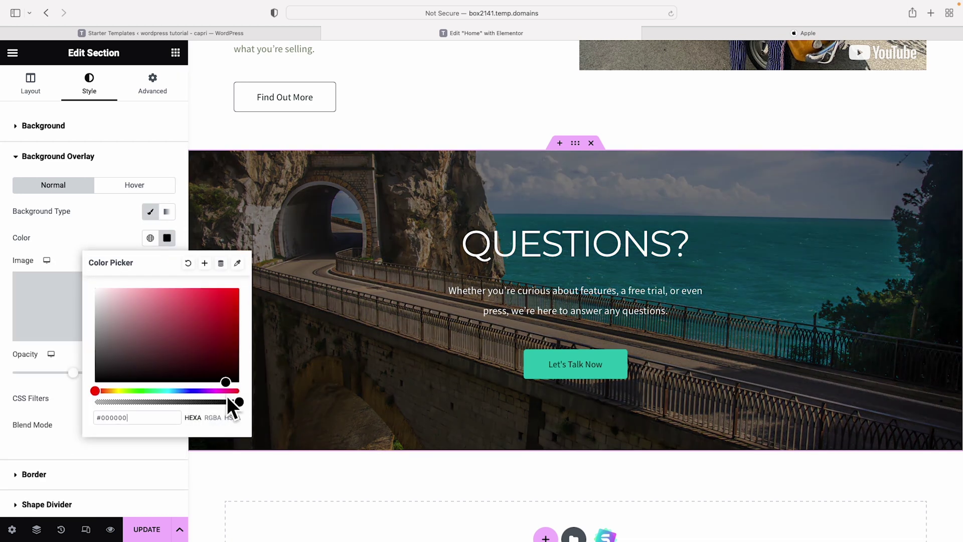
{"action": "left_click", "coordinate": [66, 409]}
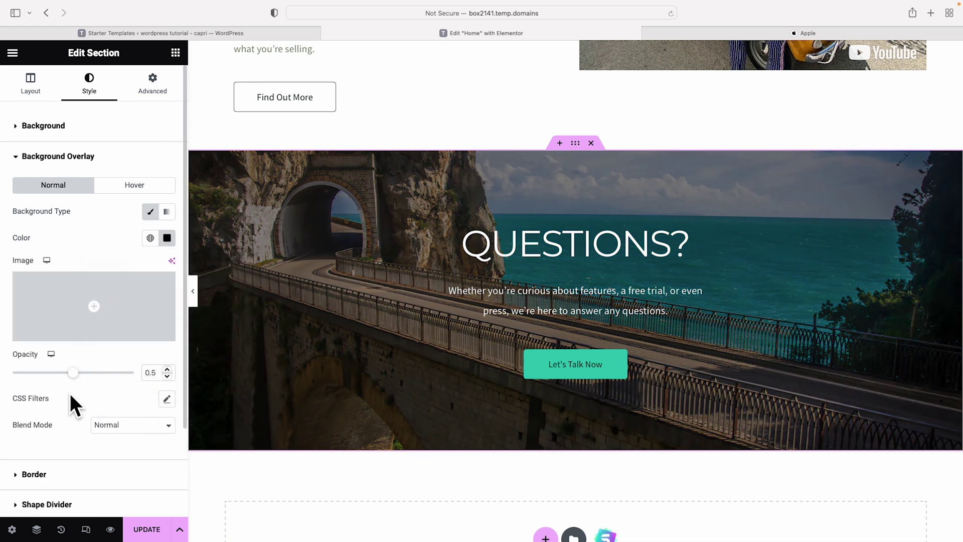
{"action": "left_click_drag", "start_coordinate": [73, 373], "coordinate": [50, 372]}
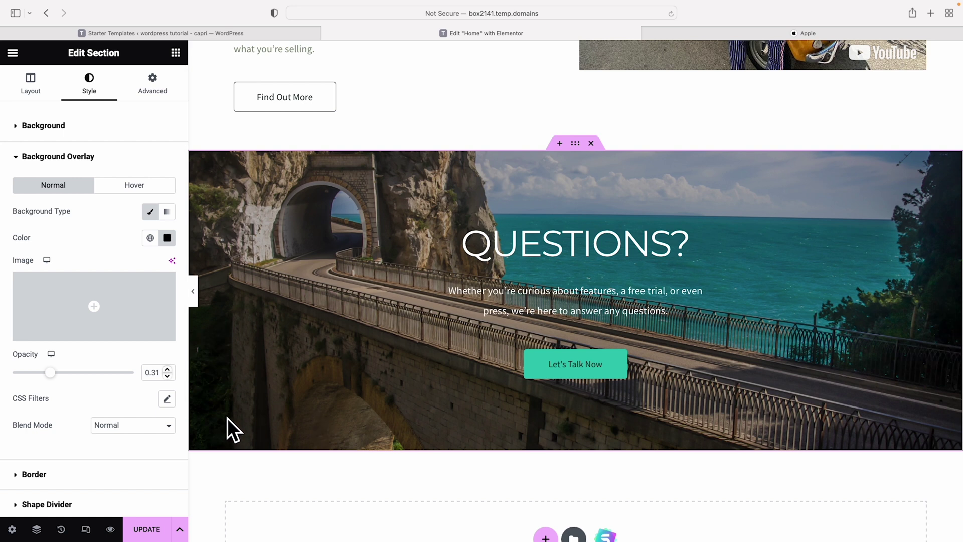
- Update the home page and review its sections from the About Us area up to the hero and Our Services
{"action": "left_click", "coordinate": [146, 529]}
{"action": "scroll", "coordinate": [542, 369], "scroll_direction": "up", "scroll_amount": 10}
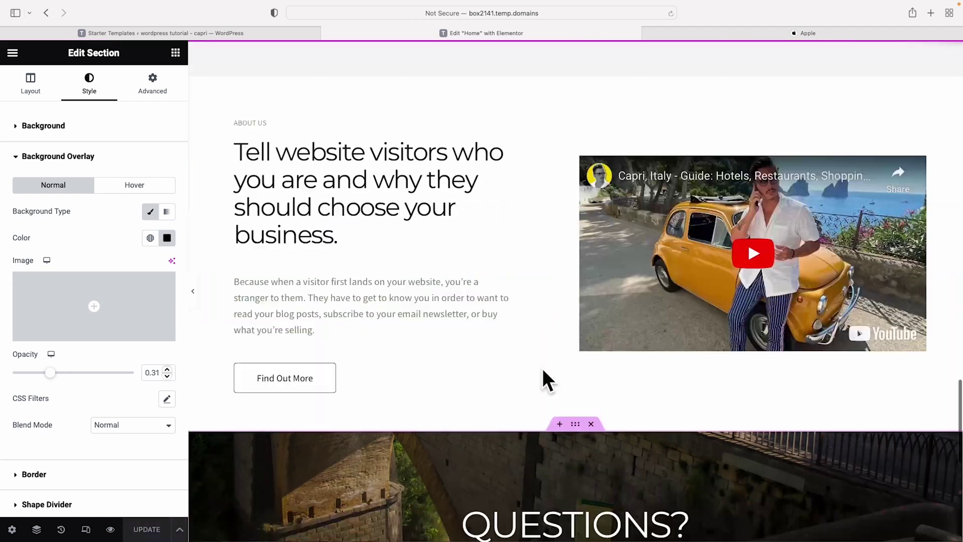
{"action": "scroll", "coordinate": [543, 369], "scroll_direction": "up", "scroll_amount": 15}
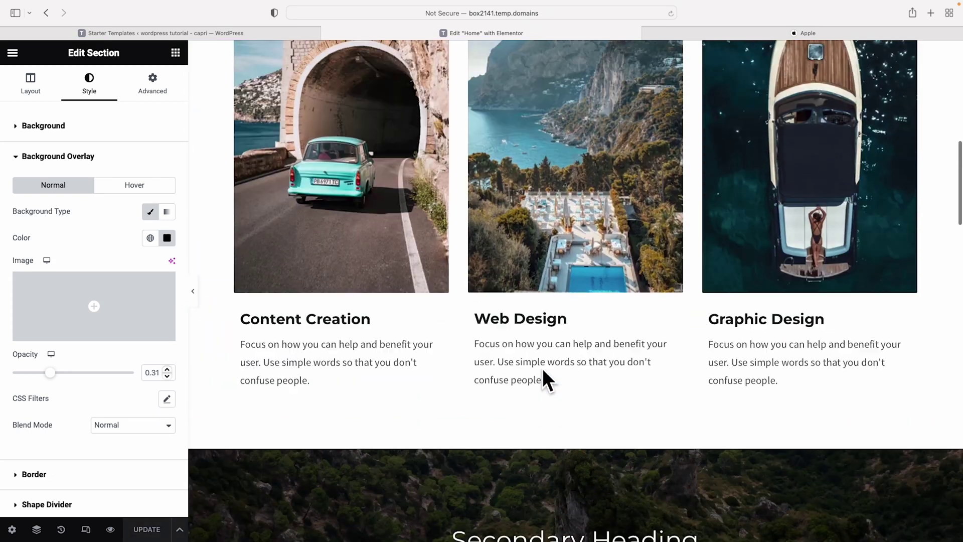
{"action": "scroll", "coordinate": [542, 368], "scroll_direction": "up", "scroll_amount": 5}
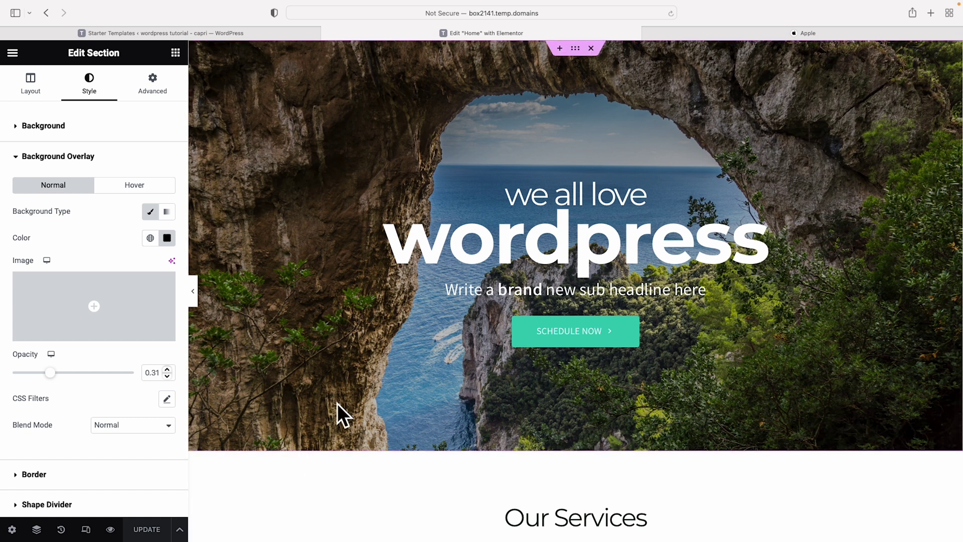
{"action": "scroll", "coordinate": [448, 245], "scroll_direction": "down", "scroll_amount": 1}
{"action": "scroll", "coordinate": [448, 245], "scroll_direction": "down", "scroll_amount": 7}
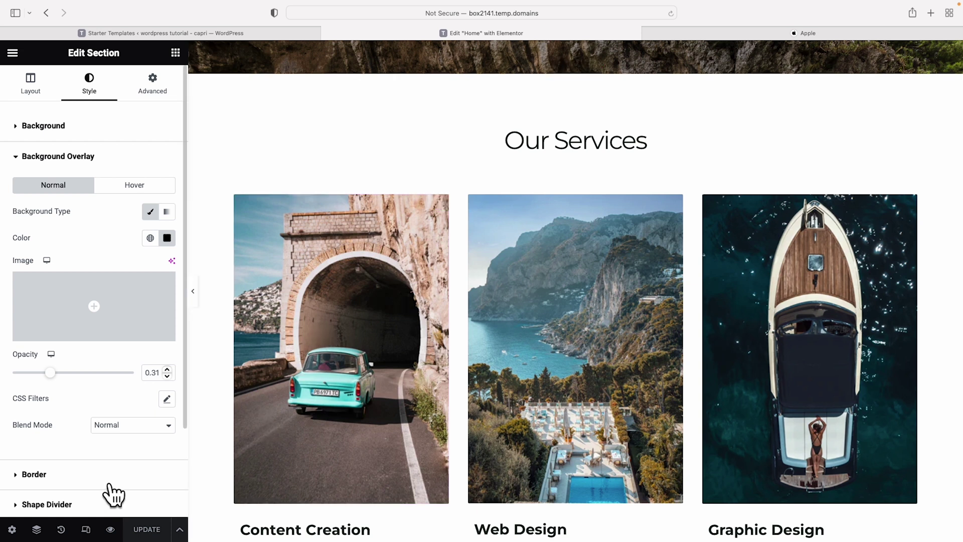
- Switch to responsive mode and examine the hero and Our Services sections in the Tablet Portrait preview
{"action": "left_click", "coordinate": [86, 530]}
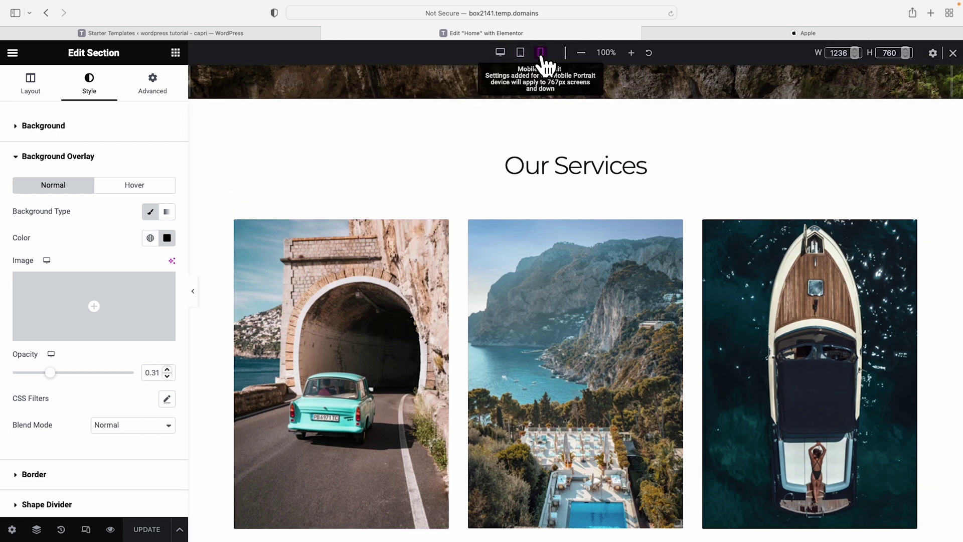
{"action": "left_click", "coordinate": [521, 53]}
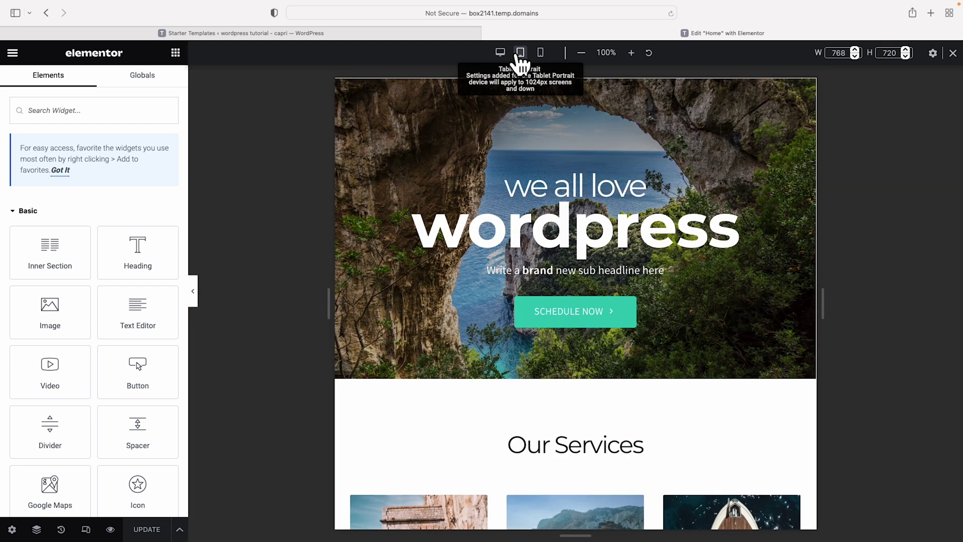
{"action": "scroll", "coordinate": [678, 231], "scroll_direction": "down", "scroll_amount": 7}
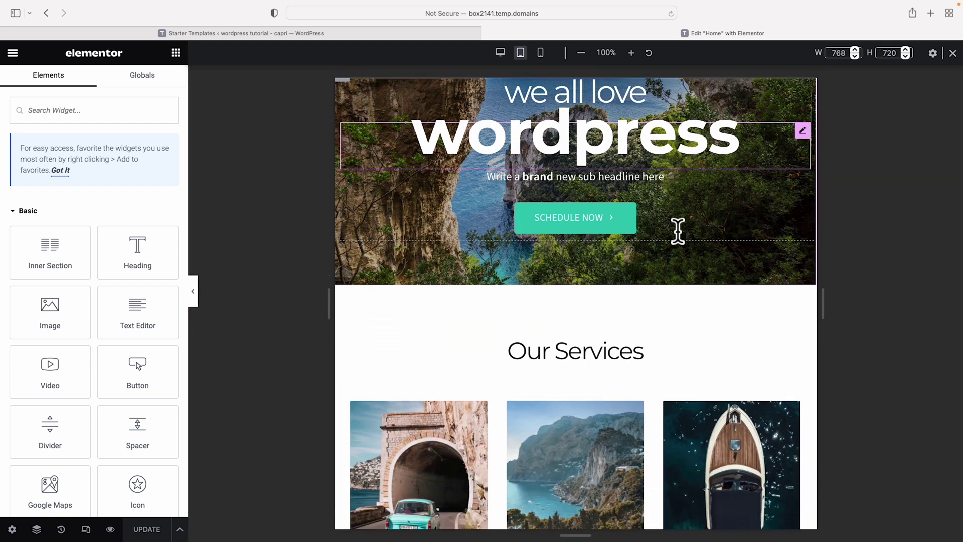
{"action": "scroll", "coordinate": [678, 231], "scroll_direction": "up", "scroll_amount": 3}
{"action": "scroll", "coordinate": [678, 231], "scroll_direction": "up", "scroll_amount": 5}
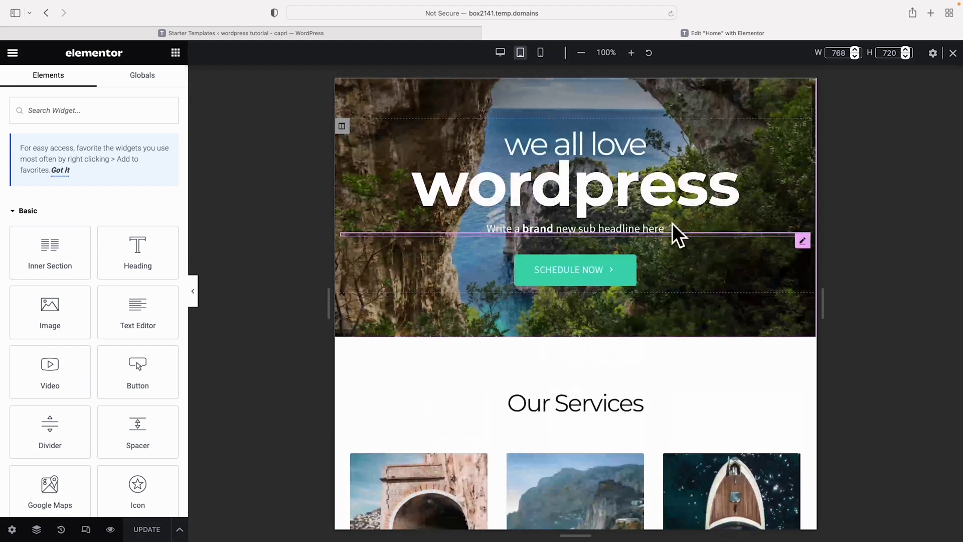
- In the Mobile Portrait preview, set the "we all love" heading's font size to 32 px
{"action": "left_click", "coordinate": [541, 54]}
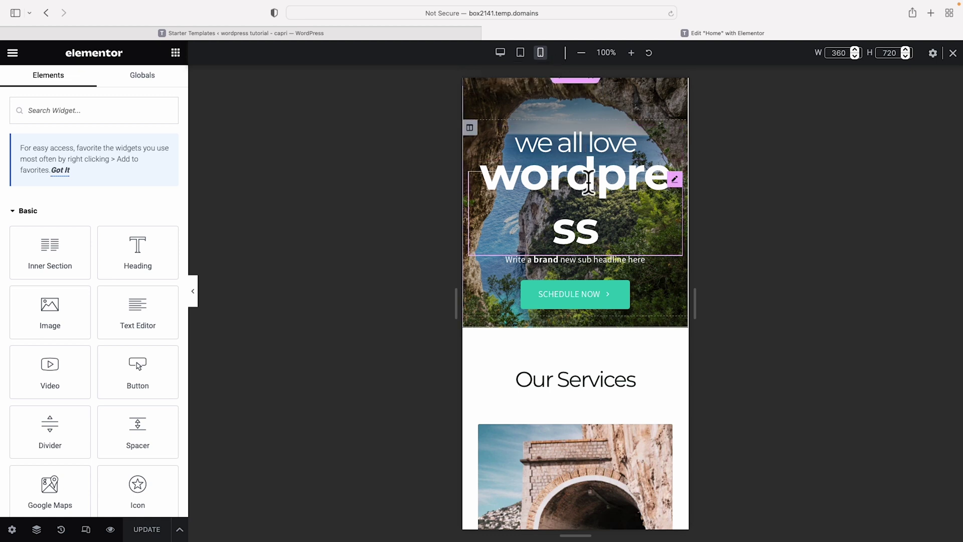
{"action": "scroll", "coordinate": [602, 203], "scroll_direction": "up", "scroll_amount": 1}
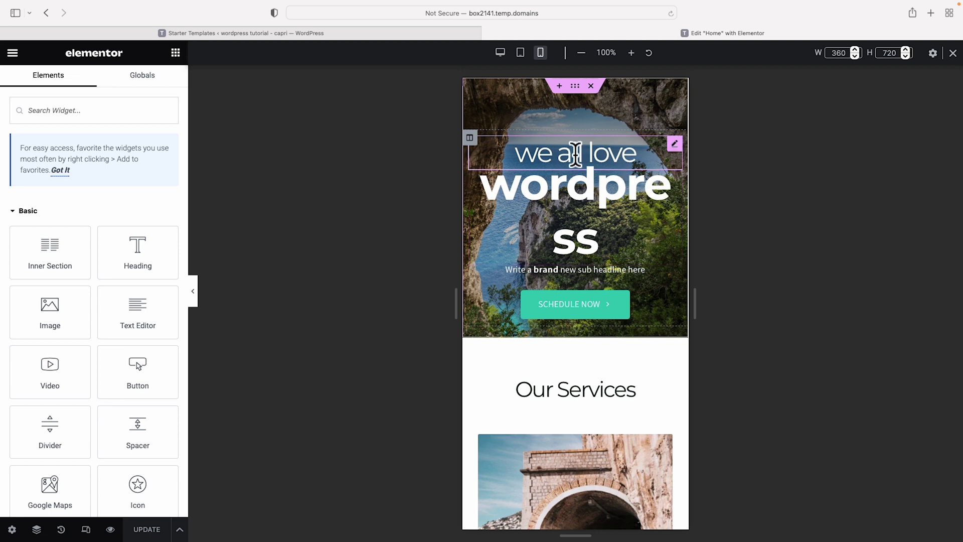
{"action": "left_click", "coordinate": [674, 144]}
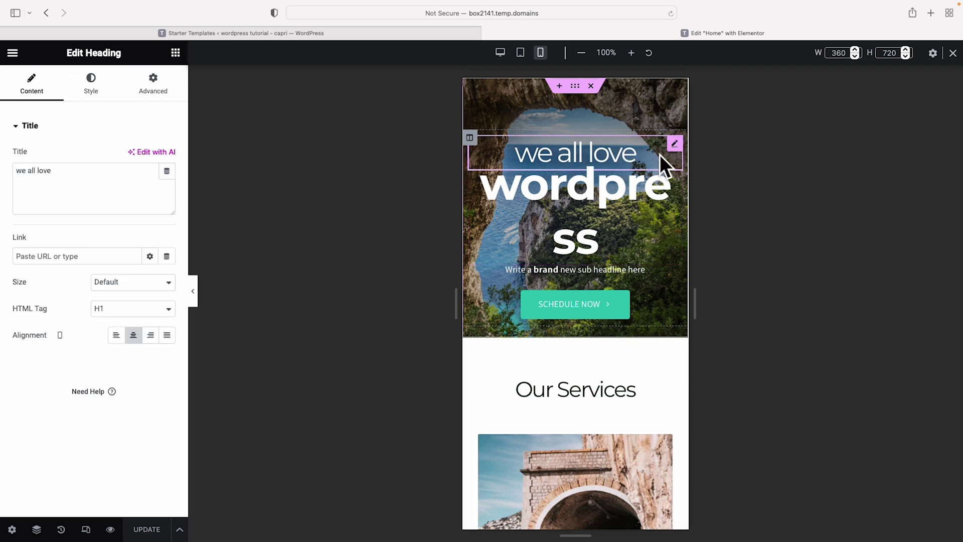
{"action": "left_click", "coordinate": [91, 93]}
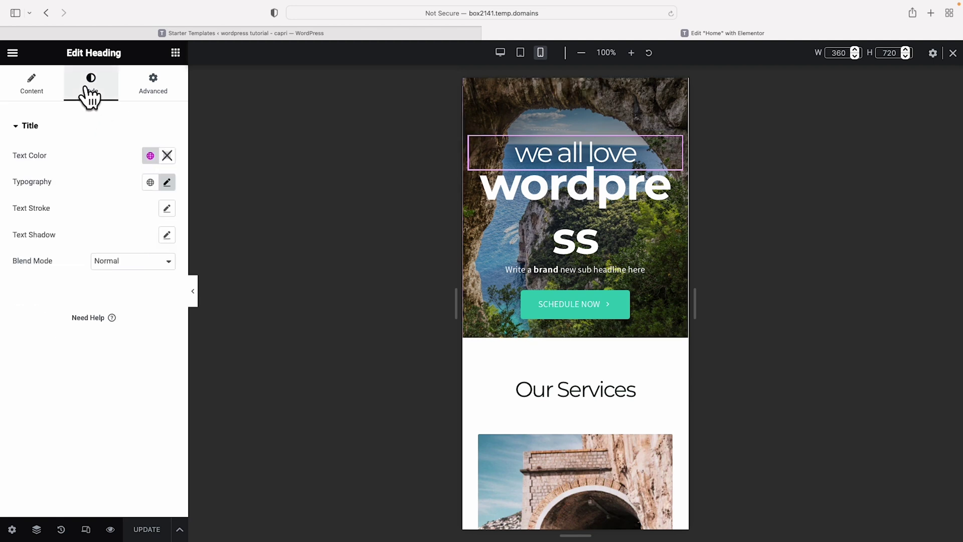
{"action": "left_click", "coordinate": [167, 183]}
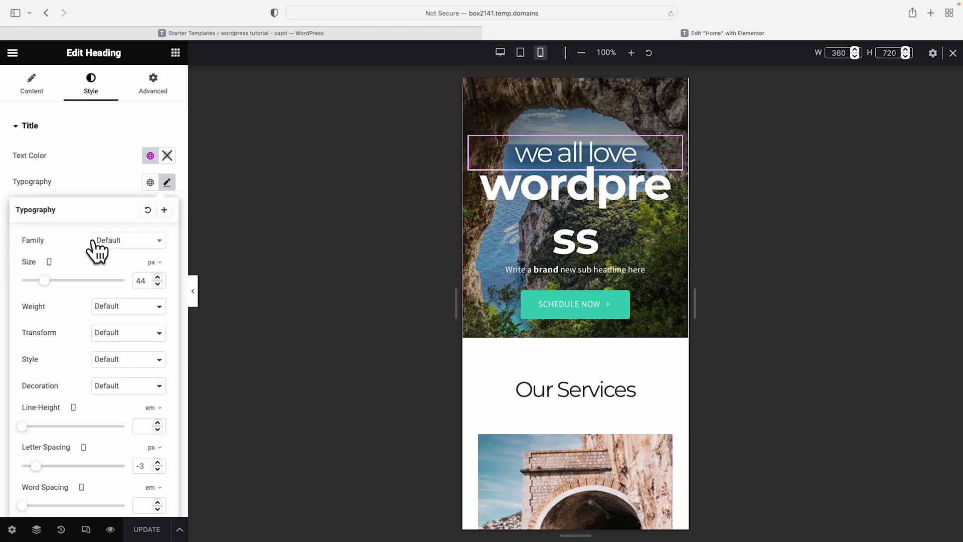
{"action": "left_click_drag", "start_coordinate": [44, 282], "coordinate": [37, 281]}
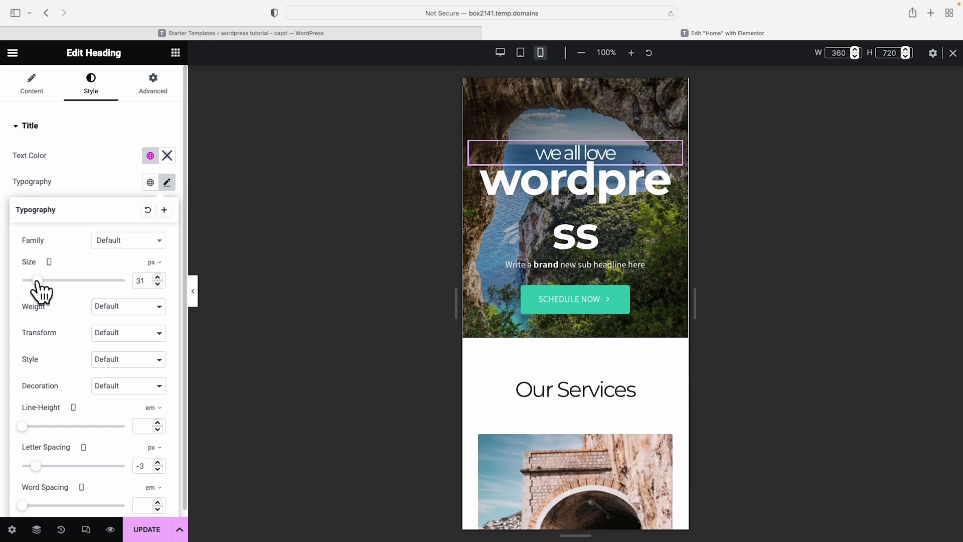
{"action": "left_click_drag", "start_coordinate": [38, 282], "coordinate": [38, 282]}
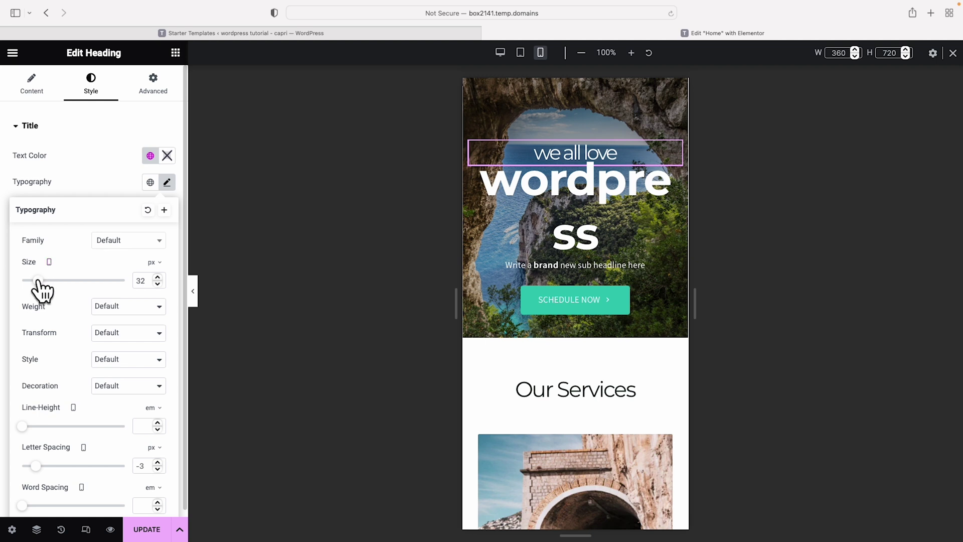
- Set the mobile font size of the "we all love" heading to 30 px and compare it with the desktop layout
{"action": "left_click_drag", "start_coordinate": [42, 290], "coordinate": [40, 289]}
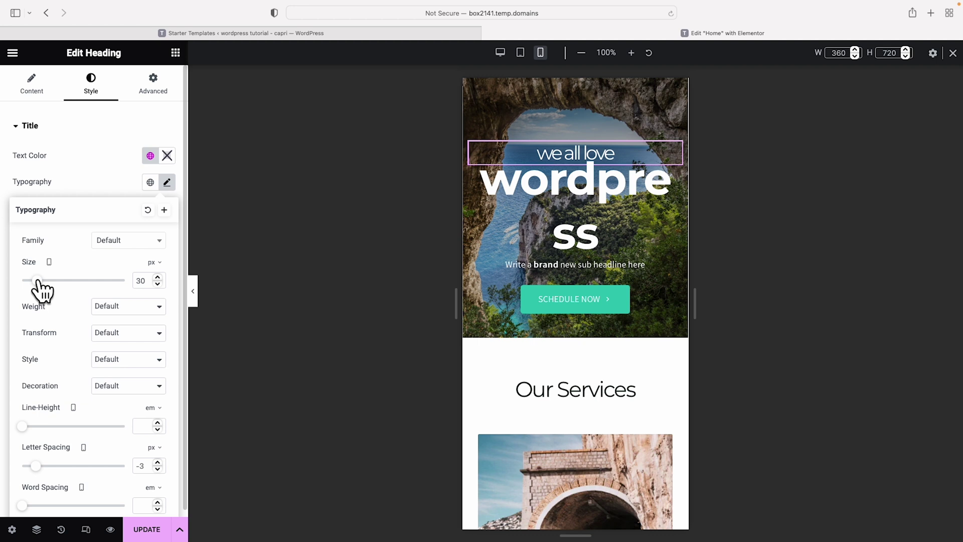
{"action": "left_click", "coordinate": [500, 54]}
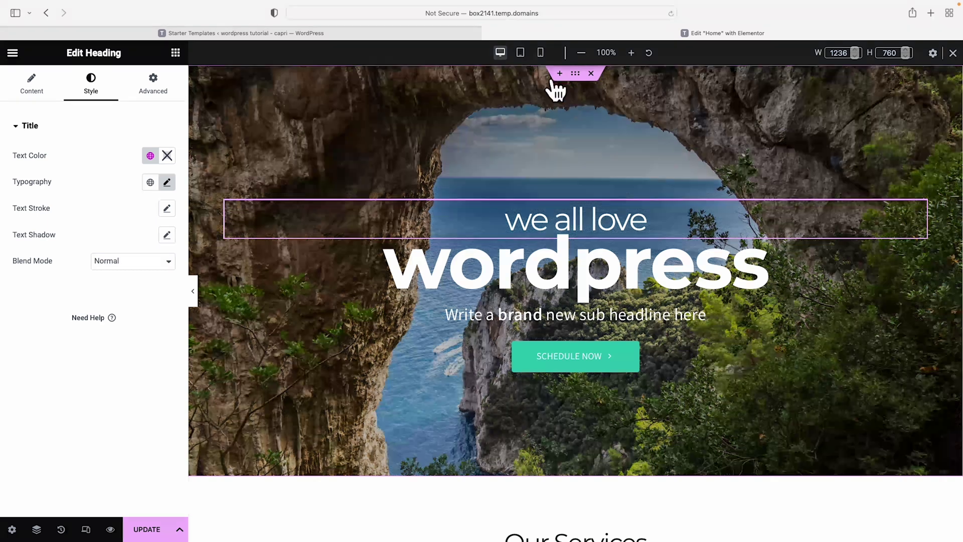
{"action": "left_click", "coordinate": [540, 53]}
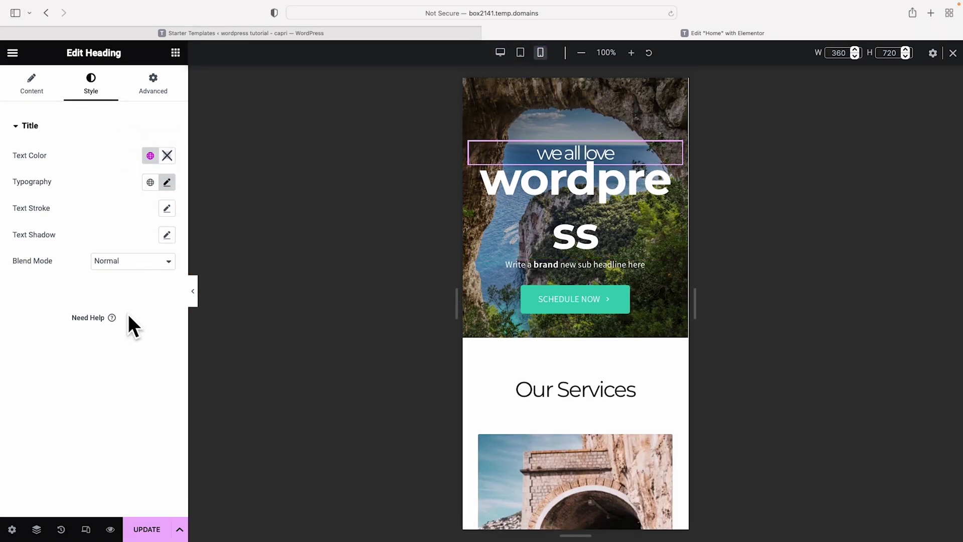
{"action": "left_click", "coordinate": [167, 182]}
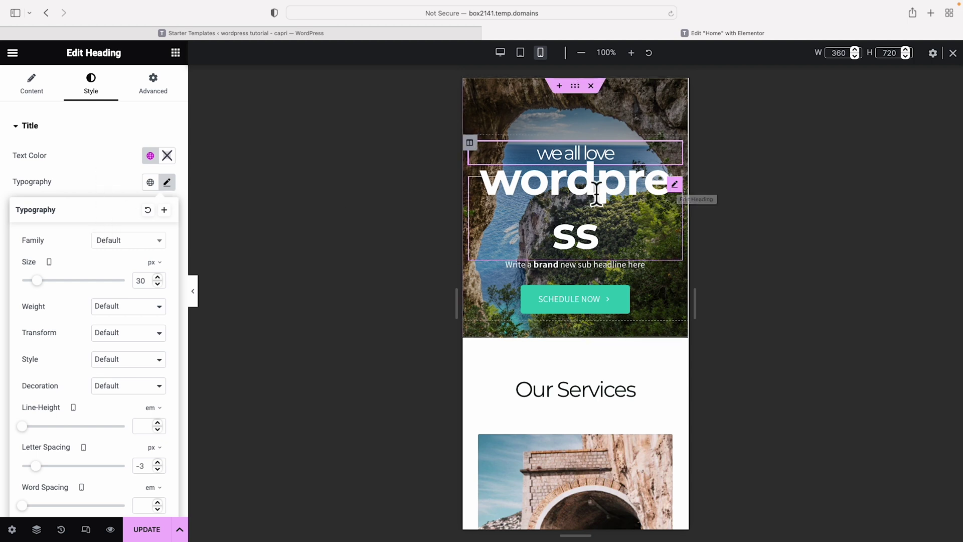
- Set the "wordpress" heading's mobile font size to 61 px so the word fits on one line
{"action": "left_click", "coordinate": [674, 184]}
{"action": "left_click", "coordinate": [91, 83]}
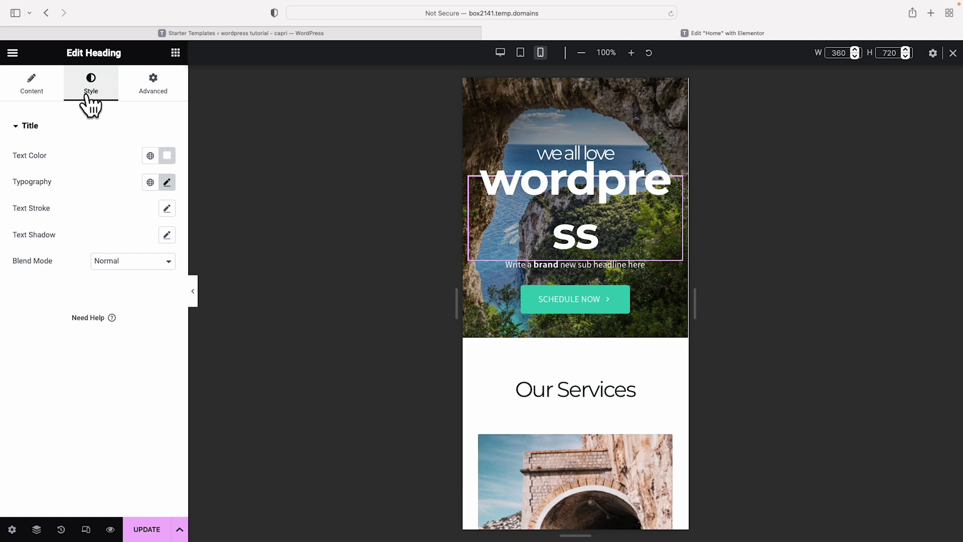
{"action": "left_click", "coordinate": [167, 182]}
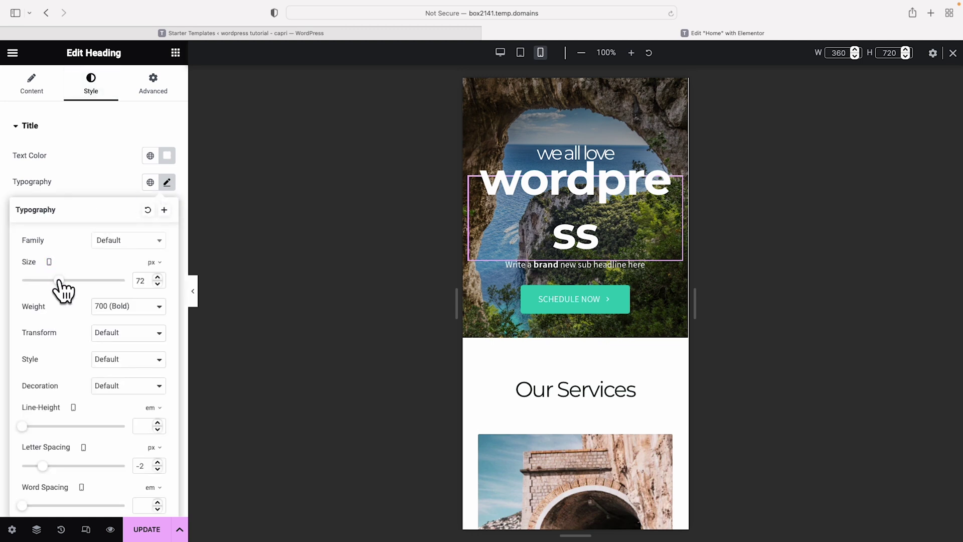
{"action": "left_click_drag", "start_coordinate": [59, 280], "coordinate": [53, 280]}
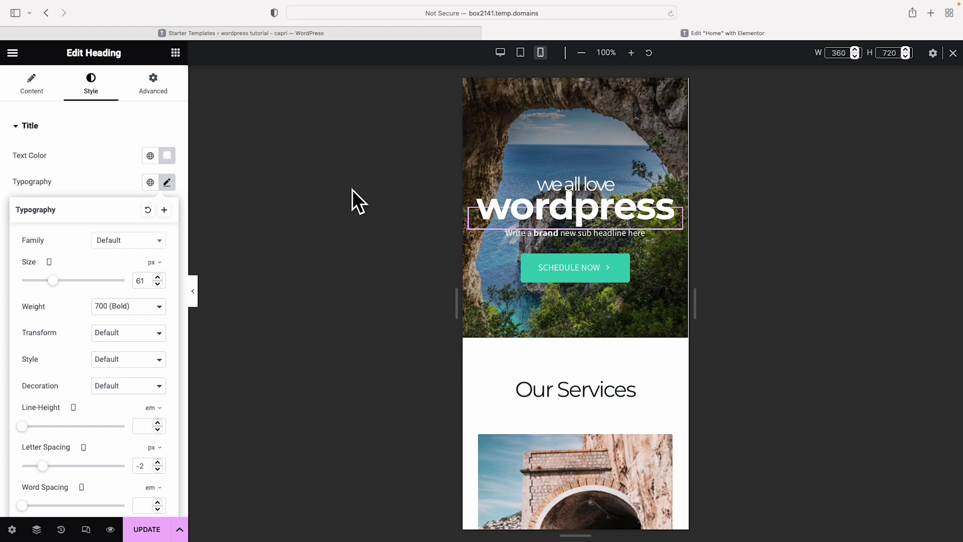
- Set the "wordpress" heading's top margin to -28 px in the mobile view and check the hero without the editing panel
{"action": "left_click", "coordinate": [158, 93]}
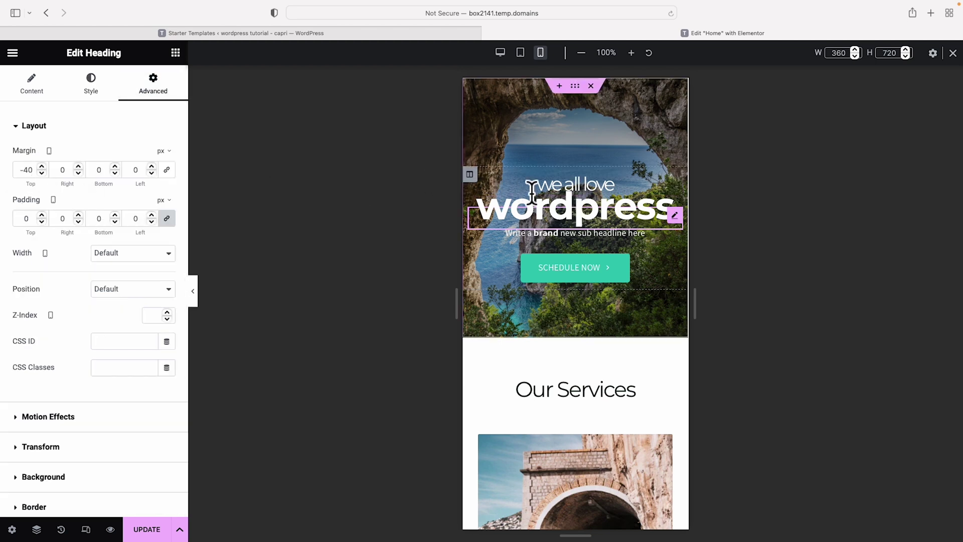
{"action": "left_click", "coordinate": [41, 166]}
{"action": "left_click", "coordinate": [41, 165]}
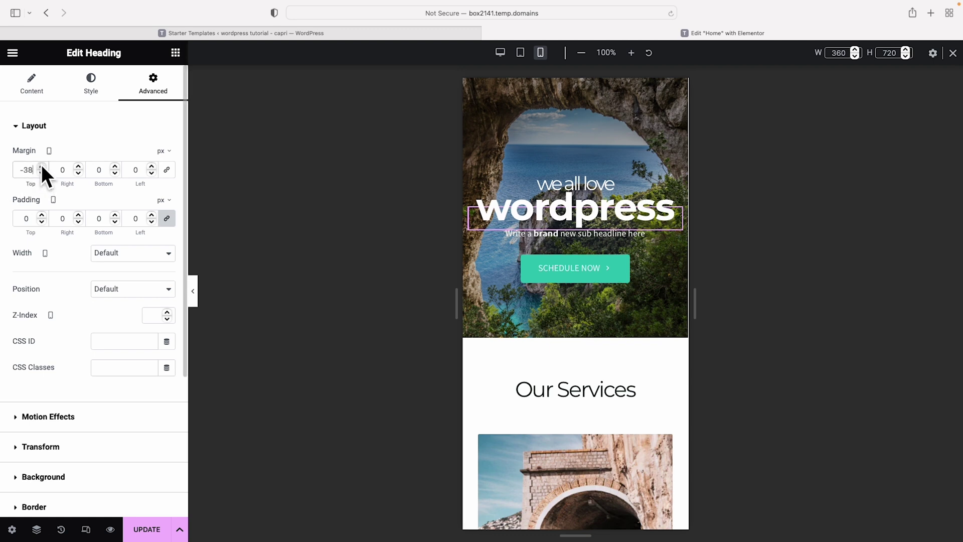
{"action": "left_click", "coordinate": [41, 166]}
{"action": "left_click", "coordinate": [41, 166]}
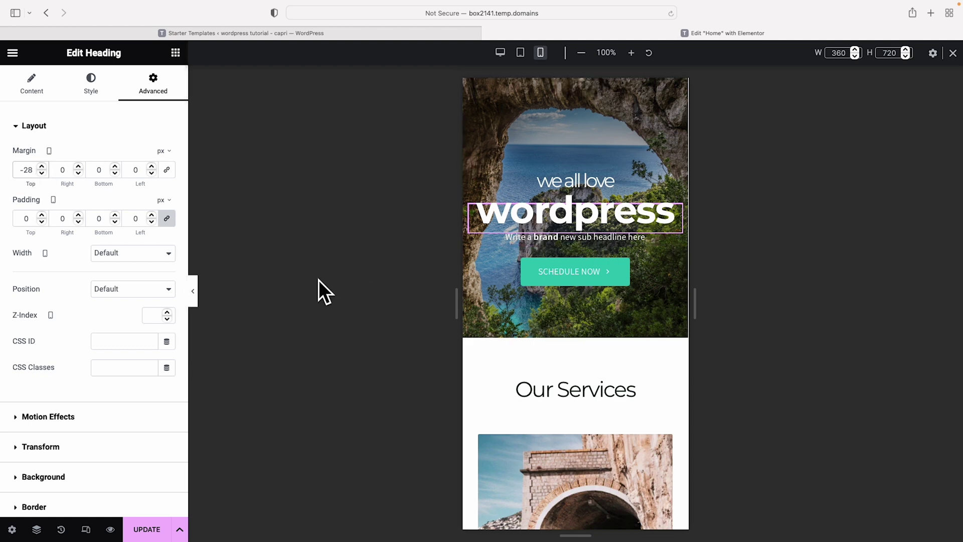
{"action": "left_click", "coordinate": [193, 293]}
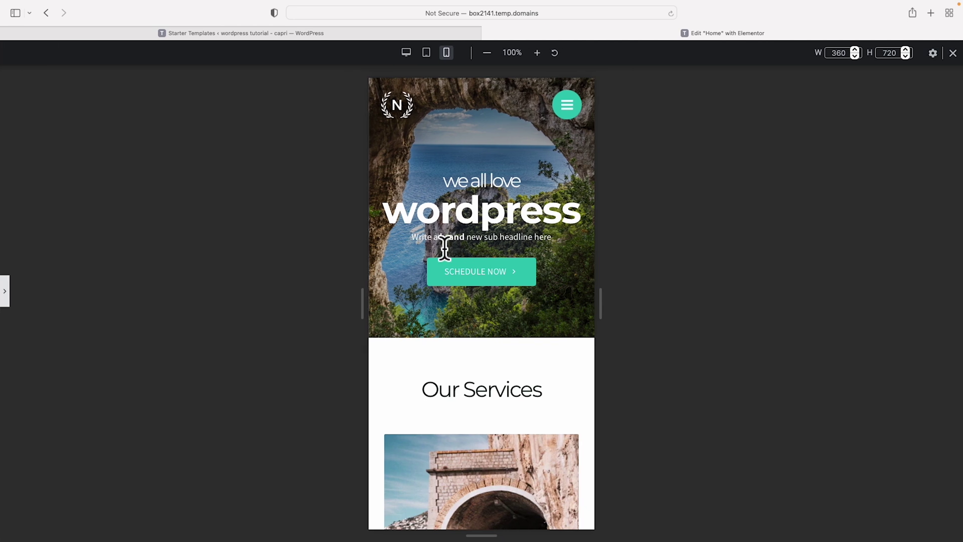
- Set the "wordpress" heading's bottom margin to 5 px in the mobile view
{"action": "left_click", "coordinate": [6, 293]}
{"action": "left_click", "coordinate": [116, 165]}
{"action": "left_click", "coordinate": [116, 165]}
{"action": "left_click", "coordinate": [116, 165]}
{"action": "left_click", "coordinate": [116, 166]}
{"action": "left_click", "coordinate": [115, 166]}
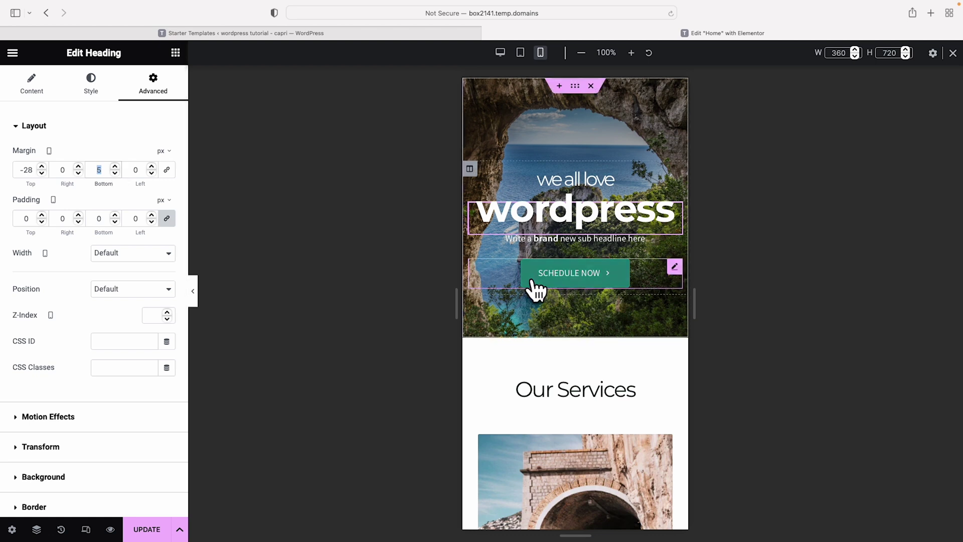
- Set the mobile padding of the "Light Background" column with the boat image to 42 px on all four sides
{"action": "scroll", "coordinate": [532, 281], "scroll_direction": "down", "scroll_amount": 7}
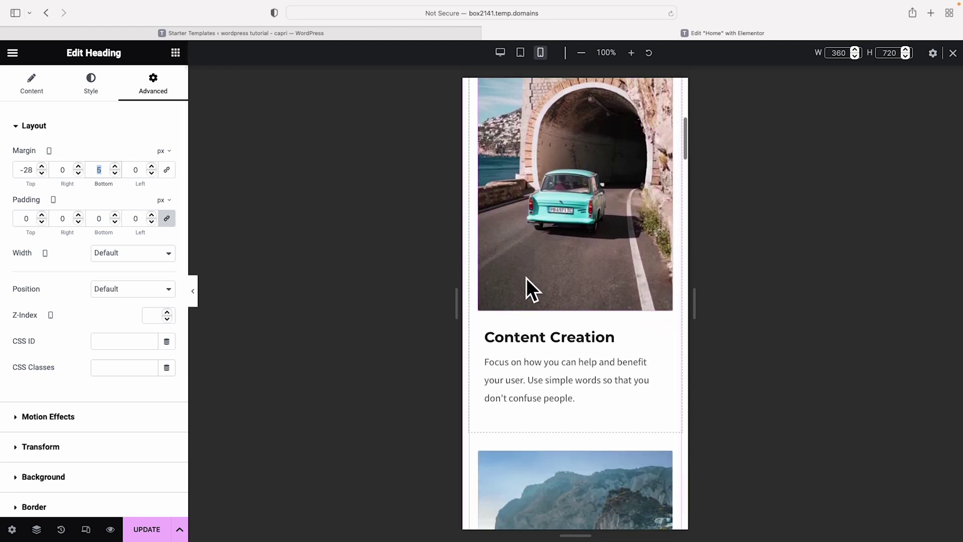
{"action": "scroll", "coordinate": [526, 278], "scroll_direction": "down", "scroll_amount": 7}
{"action": "scroll", "coordinate": [526, 278], "scroll_direction": "down", "scroll_amount": 8}
{"action": "scroll", "coordinate": [526, 278], "scroll_direction": "down", "scroll_amount": 8}
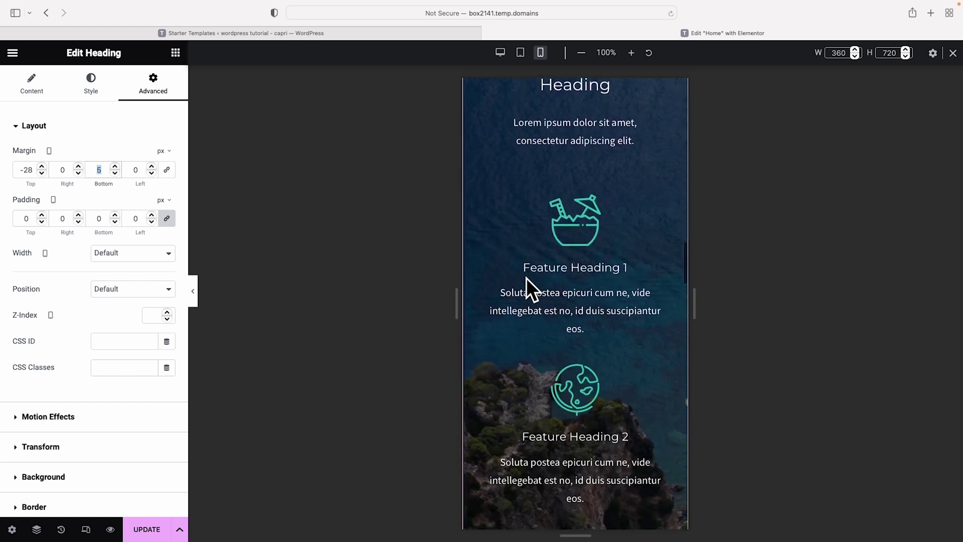
{"action": "scroll", "coordinate": [526, 278], "scroll_direction": "down", "scroll_amount": 9}
{"action": "scroll", "coordinate": [525, 278], "scroll_direction": "down", "scroll_amount": 4}
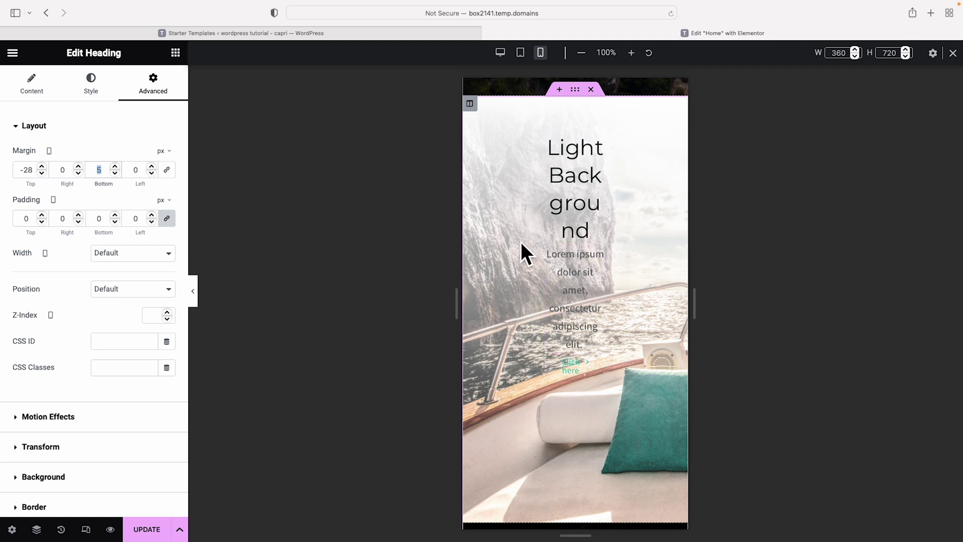
{"action": "left_click", "coordinate": [470, 104]}
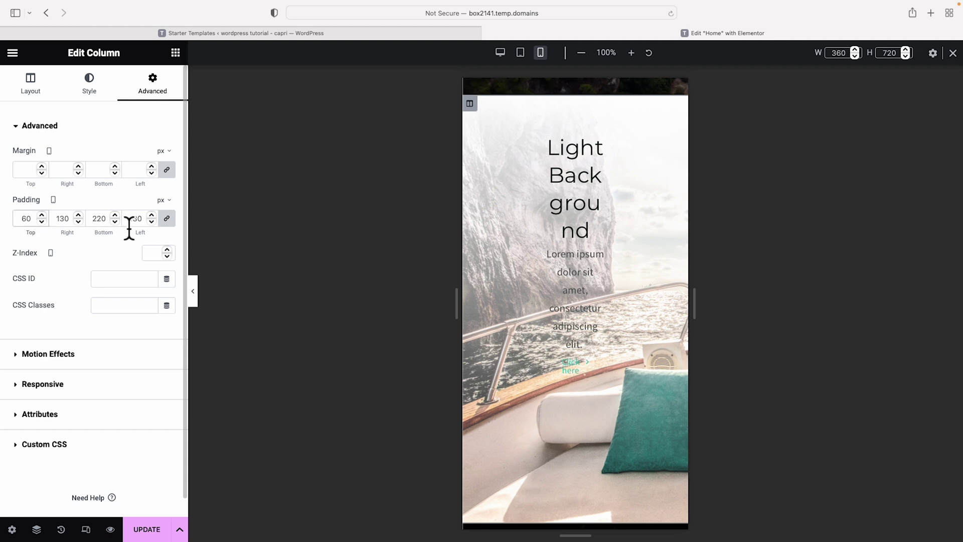
{"action": "left_click", "coordinate": [167, 219]}
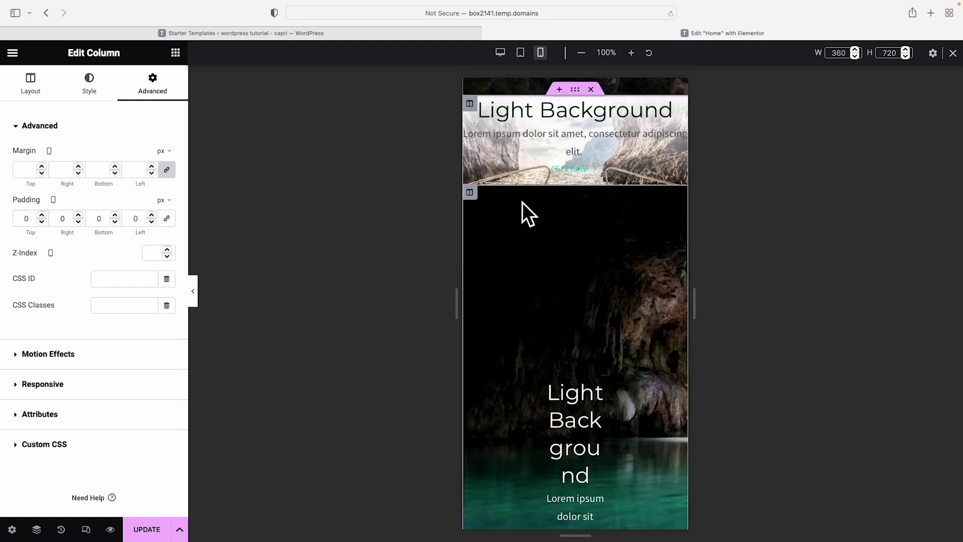
{"action": "scroll", "coordinate": [522, 203], "scroll_direction": "up", "scroll_amount": 1}
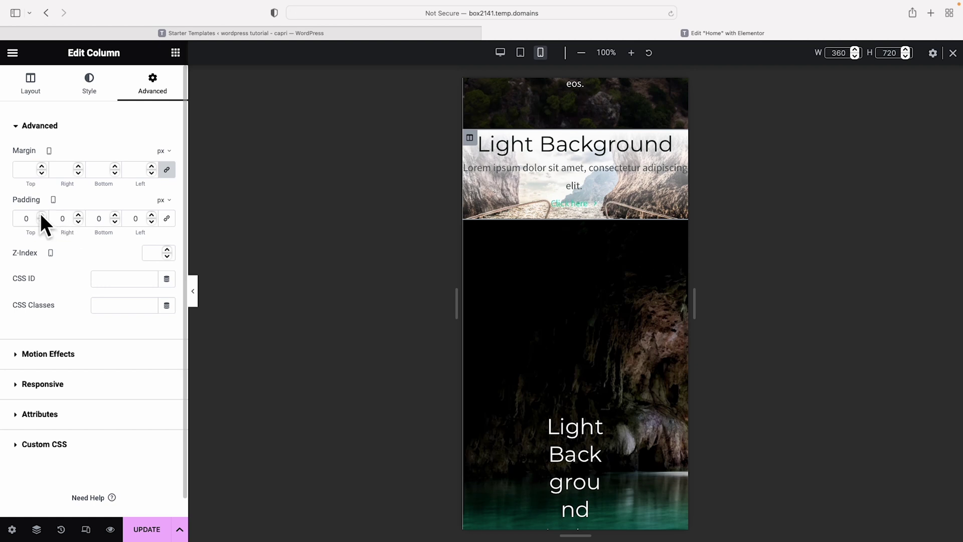
{"action": "left_click_drag", "start_coordinate": [41, 214], "coordinate": [24, 226]}
{"action": "key", "text": "BackSpace"}
{"action": "left_click_drag", "start_coordinate": [41, 213], "coordinate": [41, 213]}
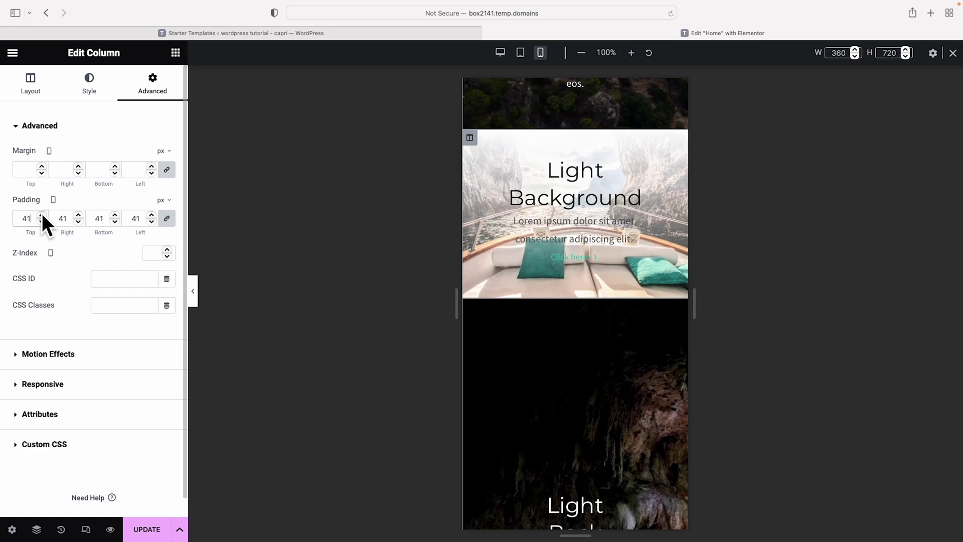
{"action": "left_click", "coordinate": [41, 212]}
- Set the mobile padding of the dark cave-image "Light Background" column to 42 px on all four sides
{"action": "scroll", "coordinate": [542, 251], "scroll_direction": "down", "scroll_amount": 1}
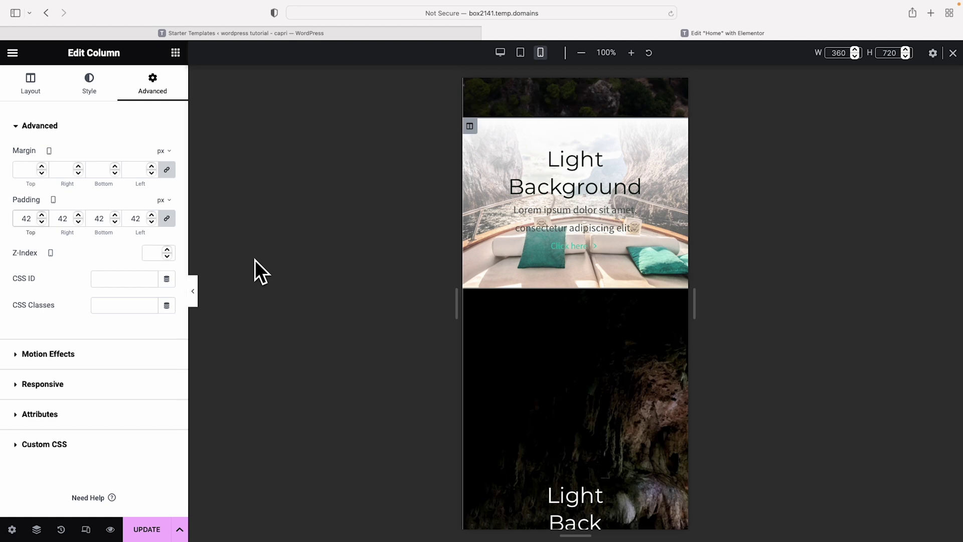
{"action": "scroll", "coordinate": [519, 329], "scroll_direction": "down", "scroll_amount": 5}
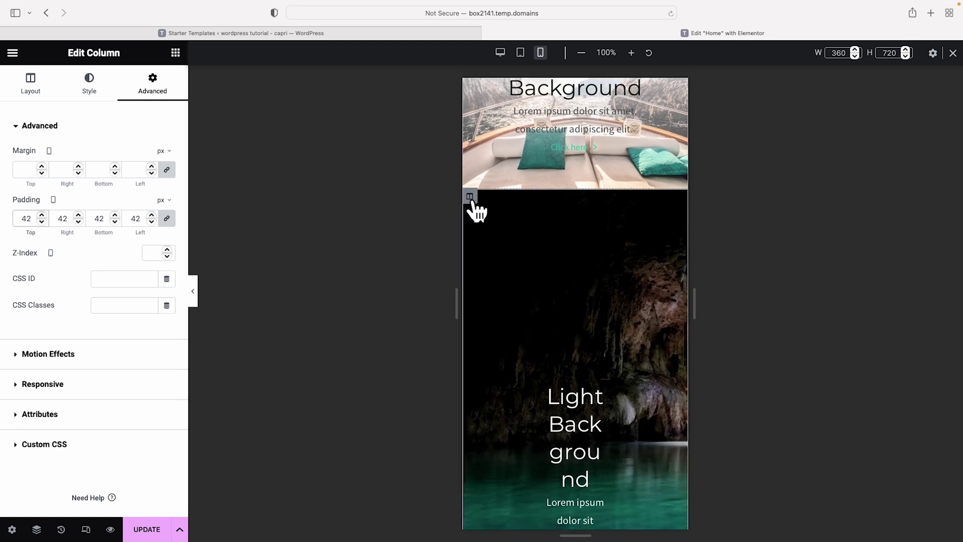
{"action": "left_click", "coordinate": [470, 198]}
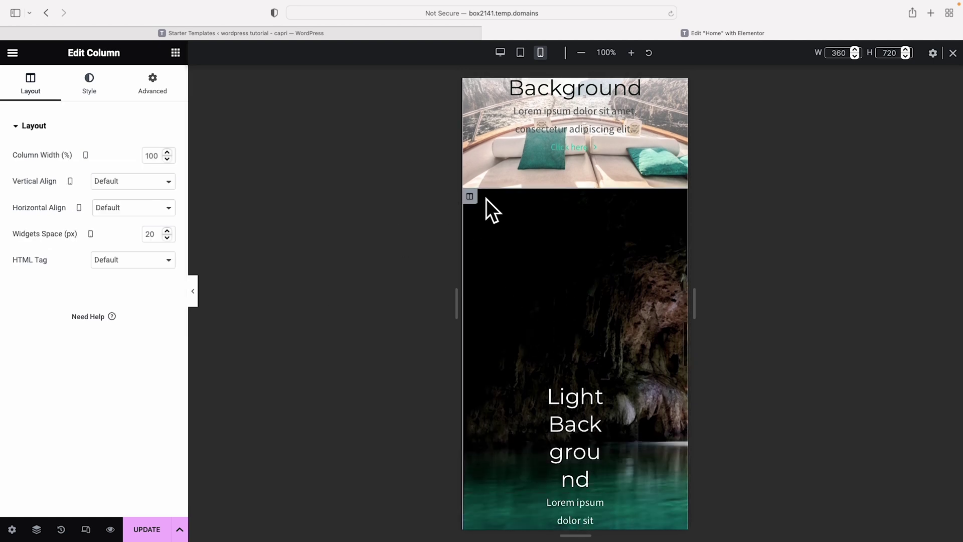
{"action": "left_click", "coordinate": [156, 83]}
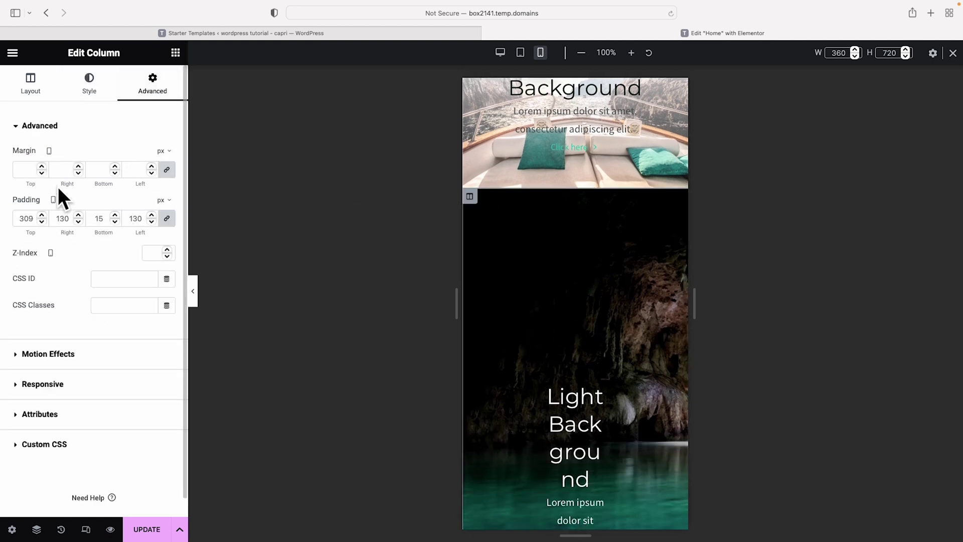
{"action": "left_click", "coordinate": [169, 220]}
{"action": "double_click", "coordinate": [32, 220]}
{"action": "type", "text": "42"}
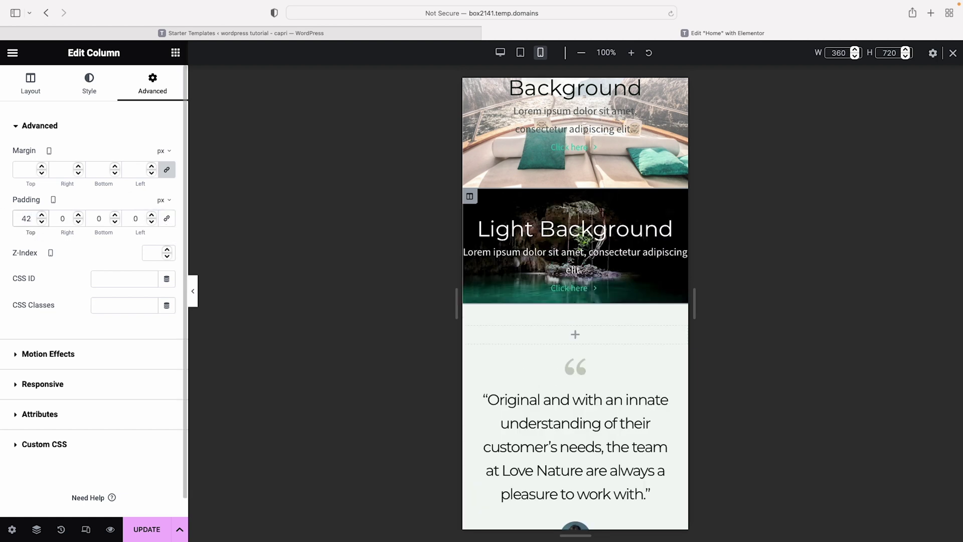
- Preview the About Us and Questions sections in the mobile layout without the editing panel
{"action": "scroll", "coordinate": [650, 351], "scroll_direction": "down", "scroll_amount": 5}
{"action": "scroll", "coordinate": [649, 351], "scroll_direction": "down", "scroll_amount": 10}
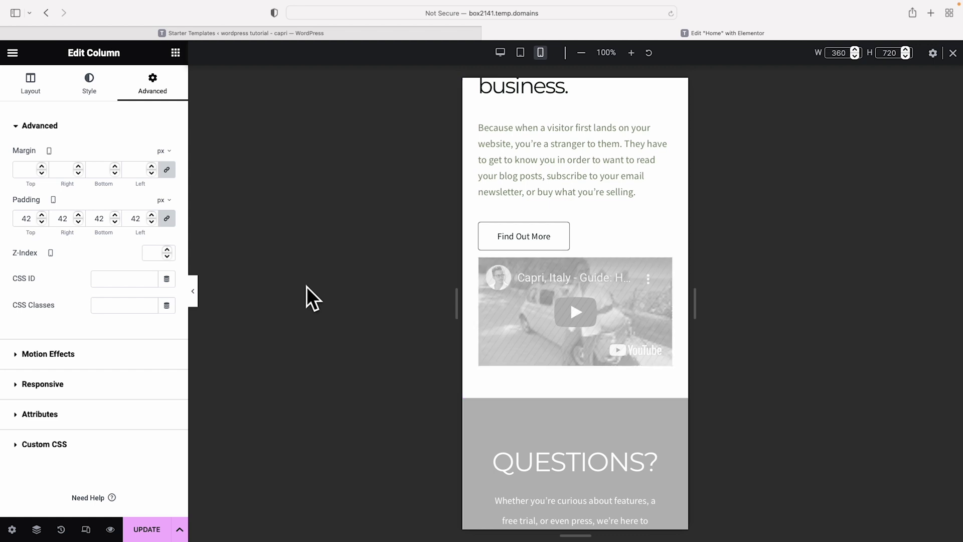
{"action": "left_click", "coordinate": [194, 296]}
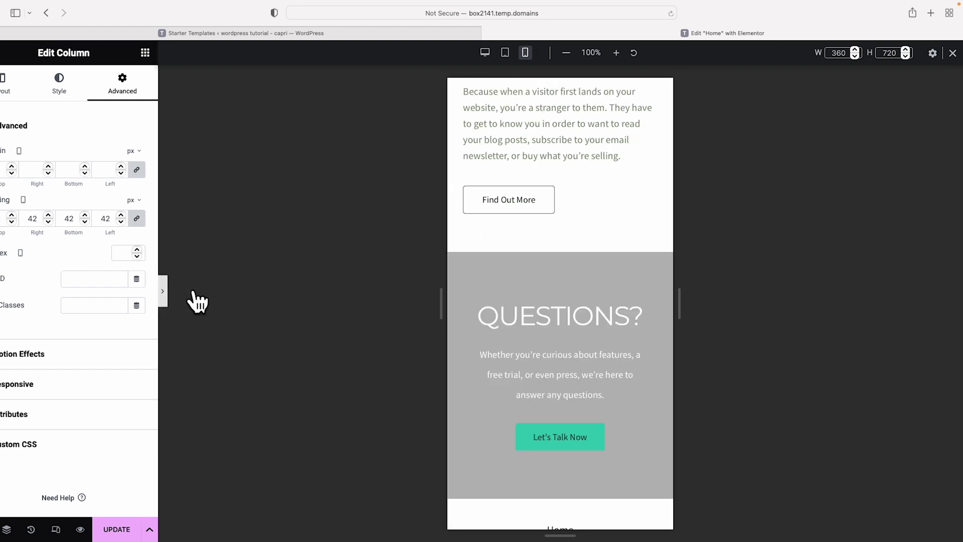
{"action": "scroll", "coordinate": [506, 319], "scroll_direction": "up", "scroll_amount": 2}
{"action": "scroll", "coordinate": [501, 311], "scroll_direction": "up", "scroll_amount": 2}
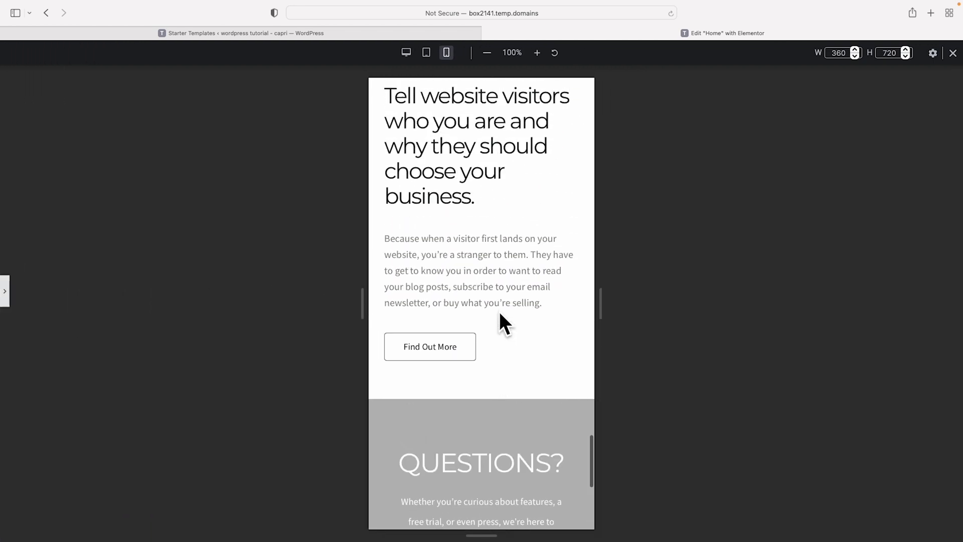
{"action": "left_click", "coordinate": [6, 288]}
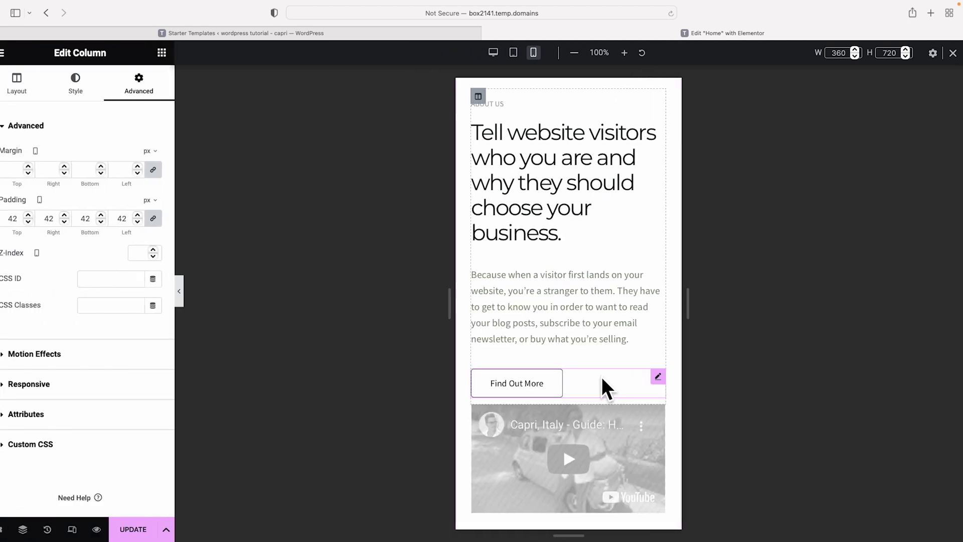
- Open the responsive visibility settings for the column holding the YouTube video and toggle Hide On Desktop
{"action": "scroll", "coordinate": [638, 381], "scroll_direction": "down", "scroll_amount": 2}
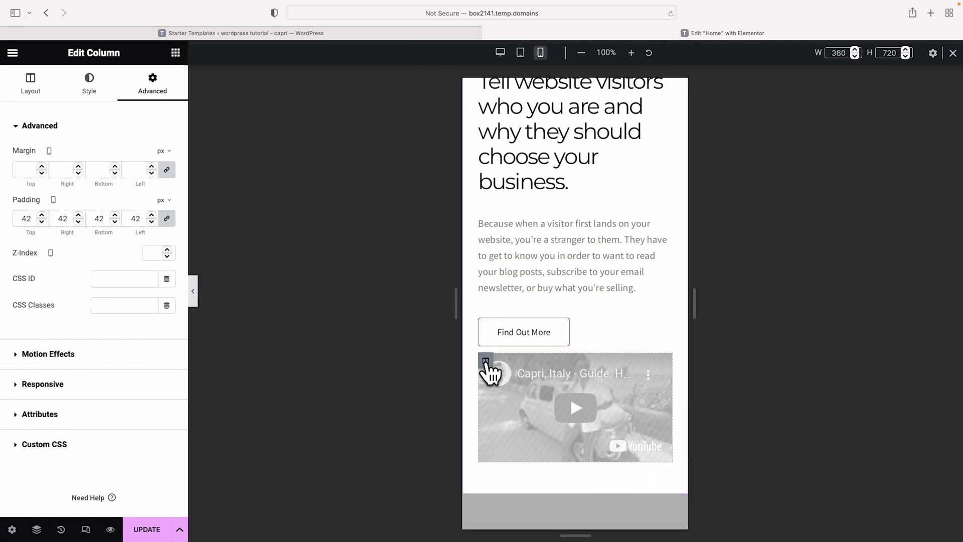
{"action": "left_click", "coordinate": [486, 363]}
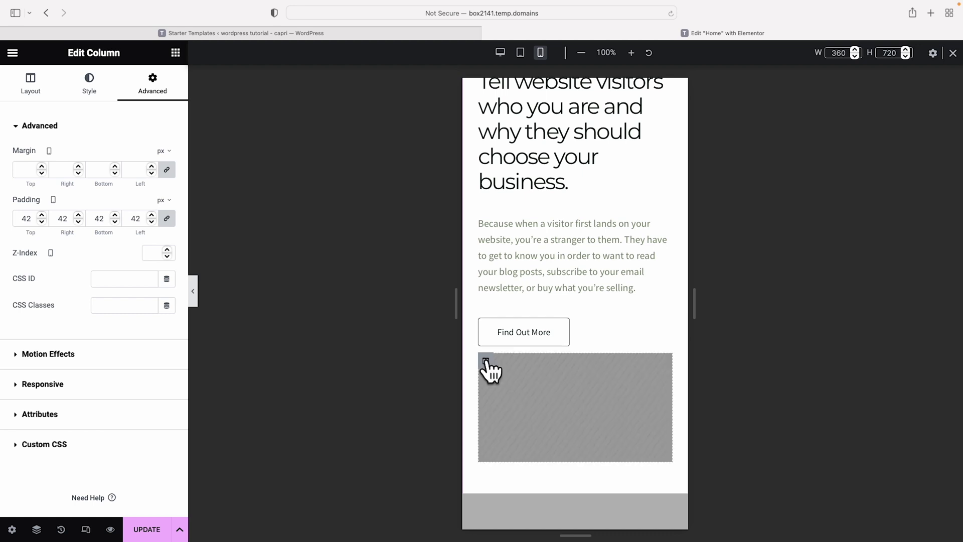
{"action": "scroll", "coordinate": [157, 103], "scroll_direction": "down", "scroll_amount": 1}
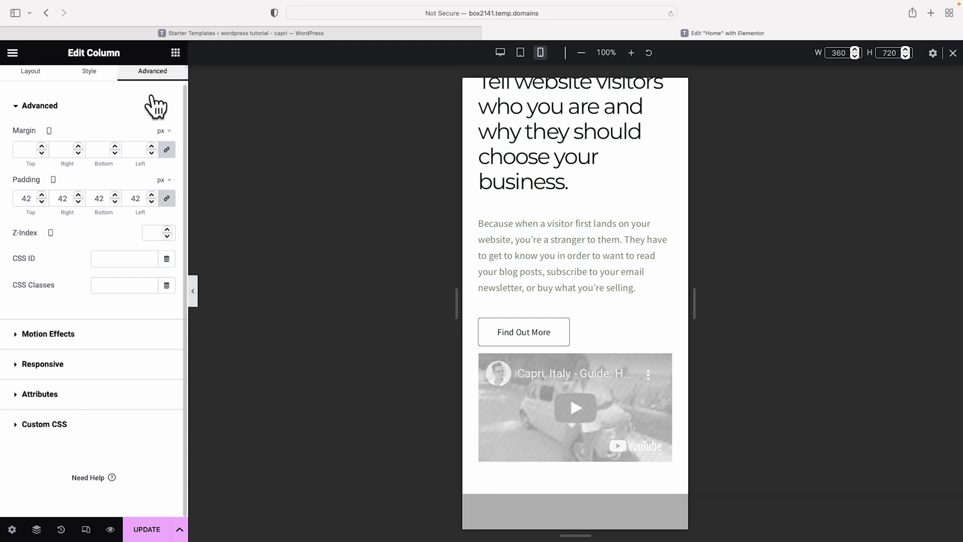
{"action": "left_click", "coordinate": [29, 365]}
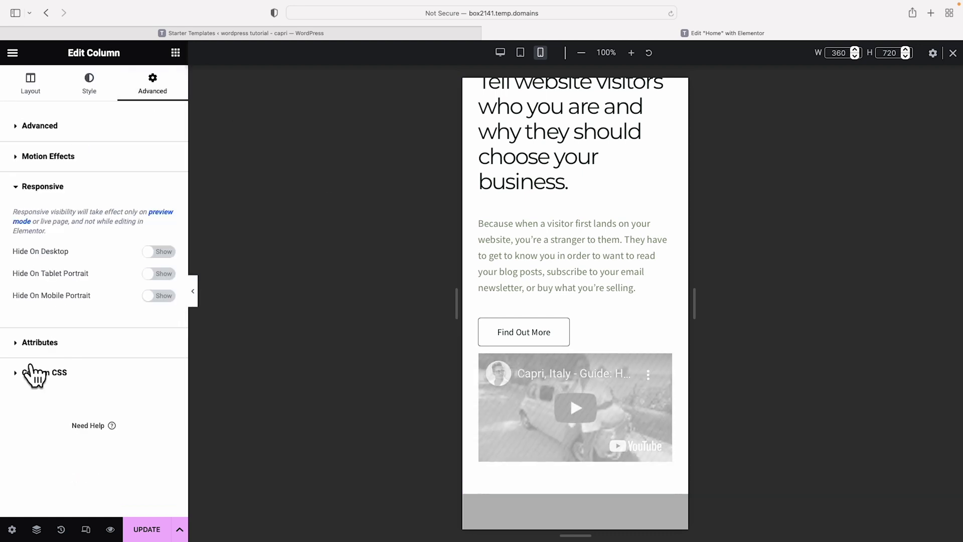
{"action": "left_click", "coordinate": [159, 252]}
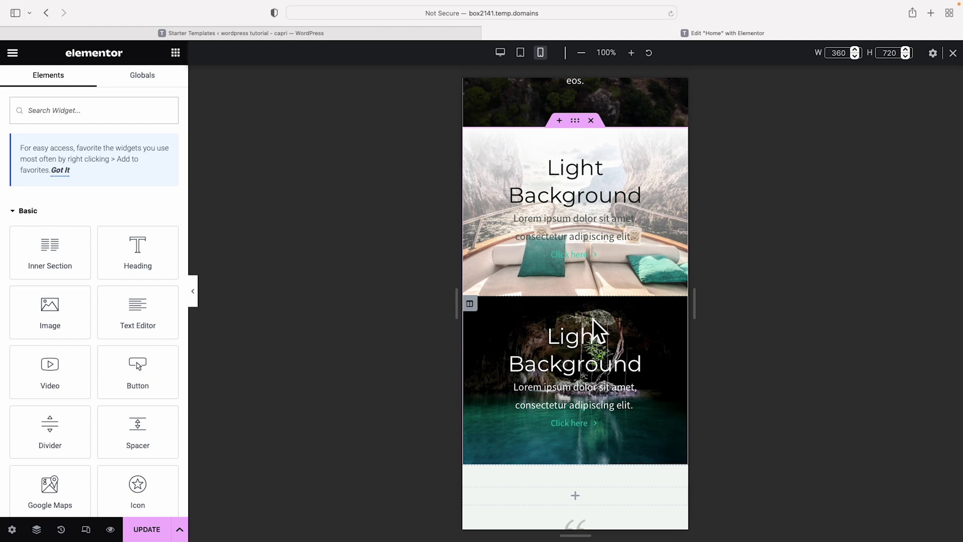
- Check how the About Us text, button and YouTube video appear in the mobile layout
{"action": "scroll", "coordinate": [593, 319], "scroll_direction": "down", "scroll_amount": 10}
{"action": "scroll", "coordinate": [593, 319], "scroll_direction": "down", "scroll_amount": 5}
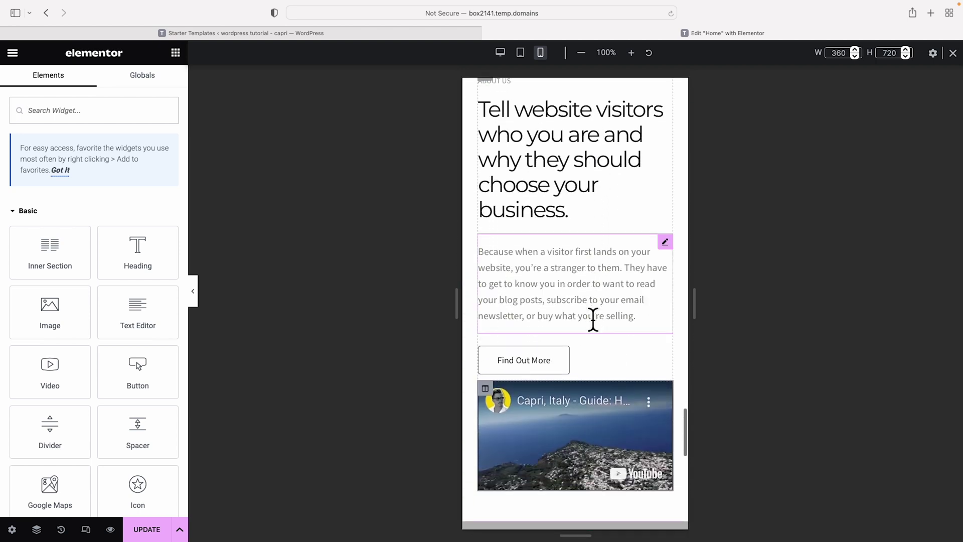
{"action": "scroll", "coordinate": [593, 319], "scroll_direction": "down", "scroll_amount": 1}
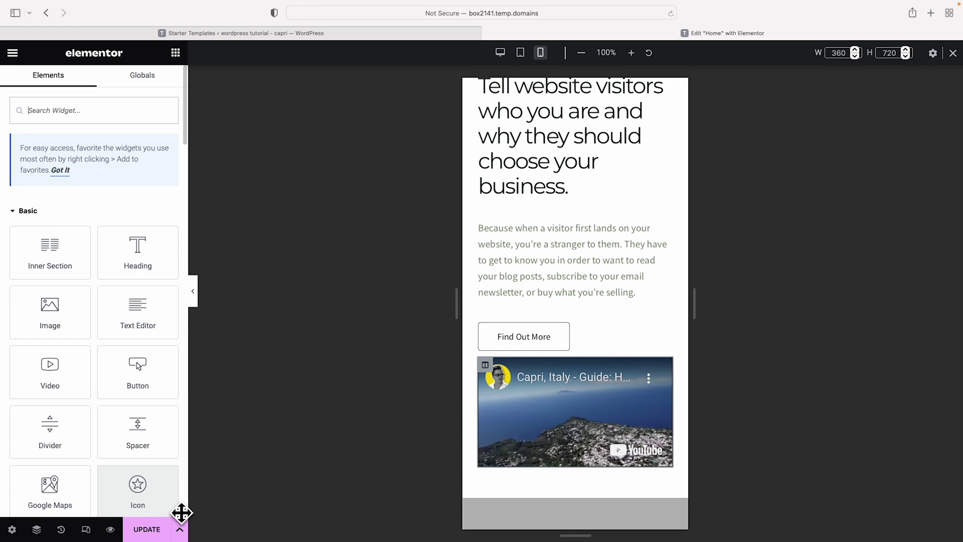
- Save the home page changes and check the whole page in the tablet layout
{"action": "left_click", "coordinate": [147, 529]}
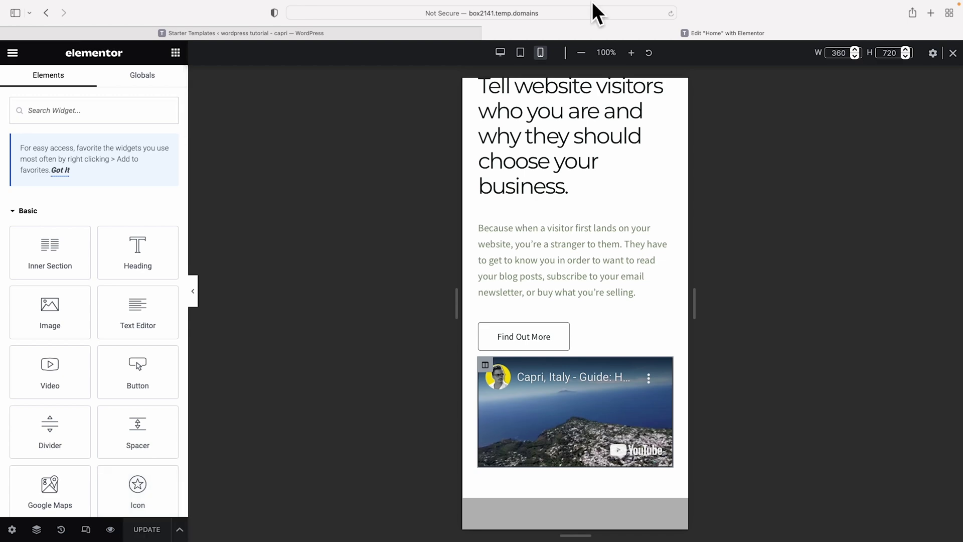
{"action": "left_click", "coordinate": [520, 52]}
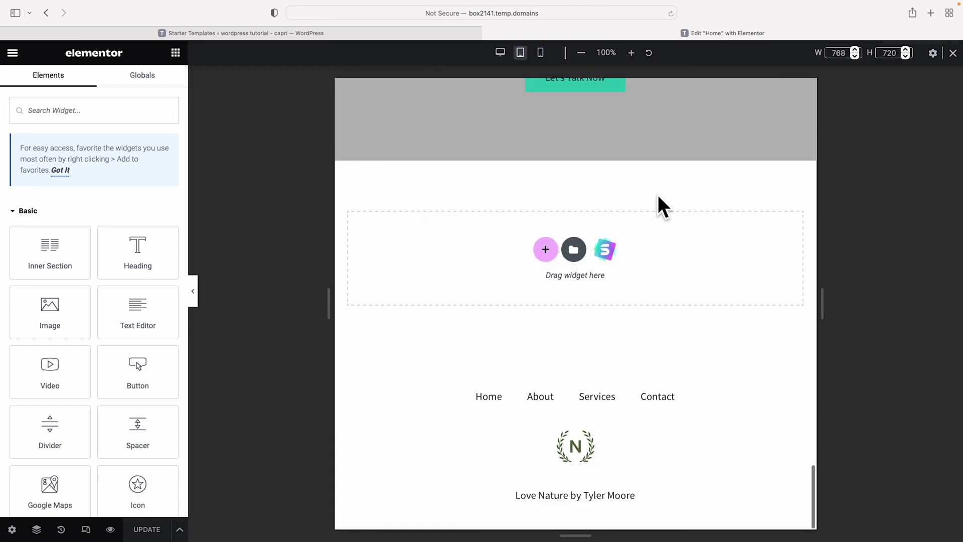
{"action": "scroll", "coordinate": [658, 195], "scroll_direction": "up", "scroll_amount": 15}
{"action": "scroll", "coordinate": [657, 199], "scroll_direction": "up", "scroll_amount": 6}
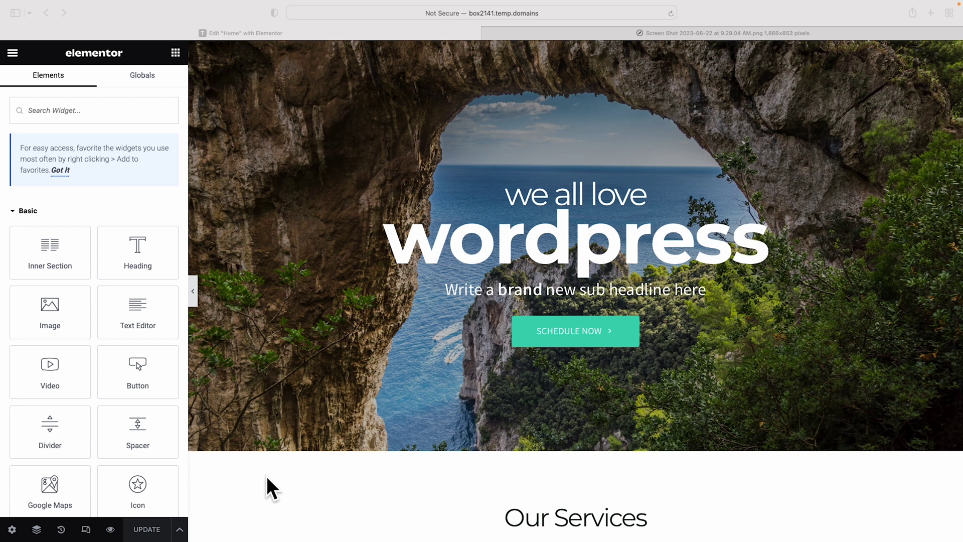
- Preview the live home page, go to its About page and start editing that page with Elementor
{"action": "left_click", "coordinate": [111, 531]}
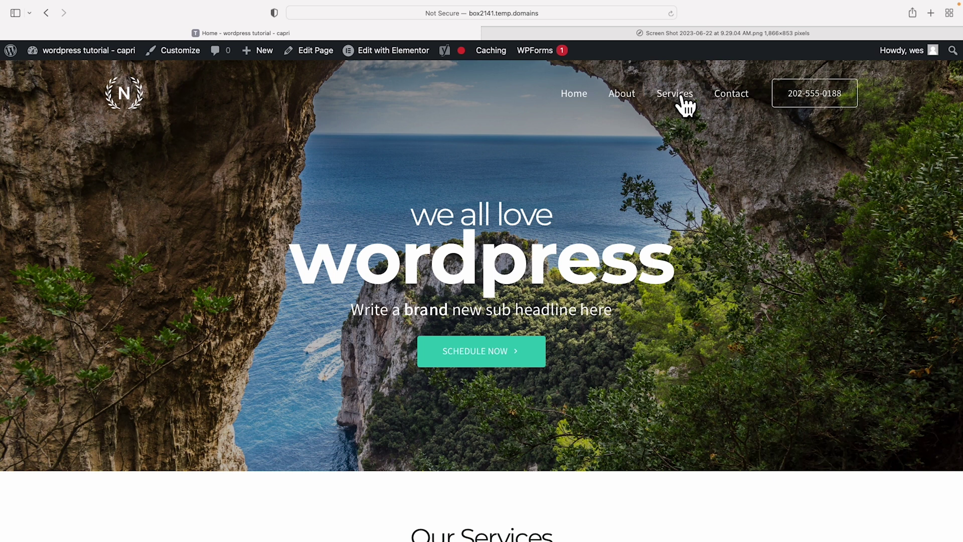
{"action": "left_click", "coordinate": [623, 94]}
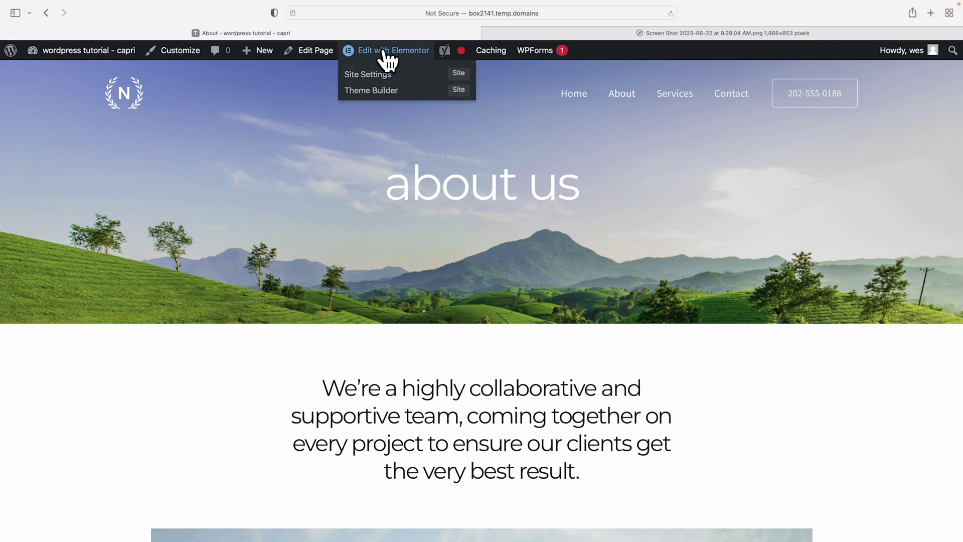
{"action": "left_click", "coordinate": [384, 53]}
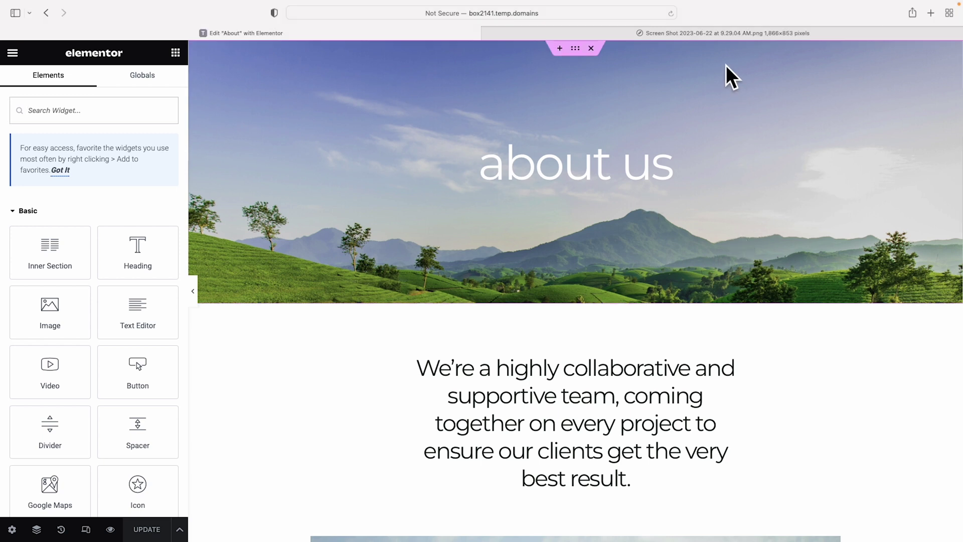
- Delete the "about us" banner section and undo the deletion
{"action": "left_click", "coordinate": [591, 48]}
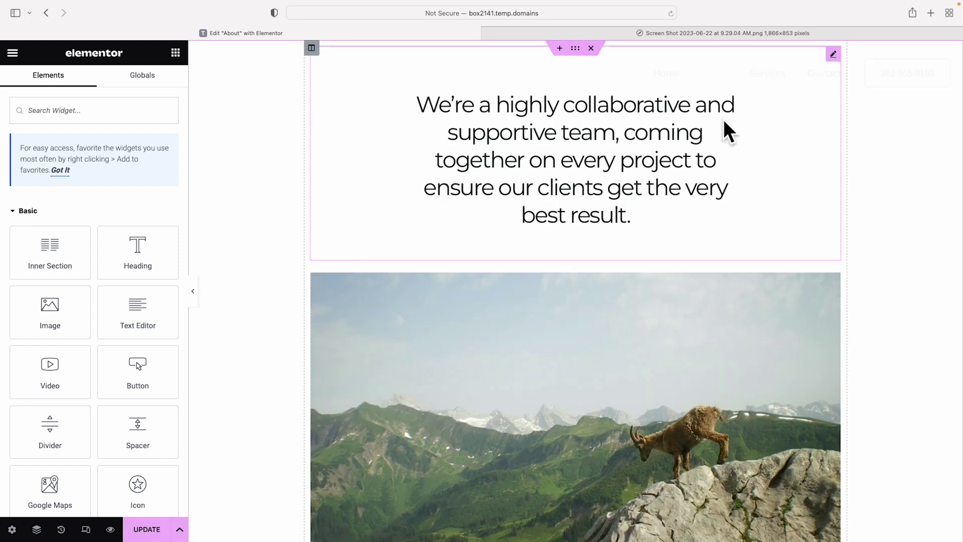
{"action": "key", "text": "super+z"}
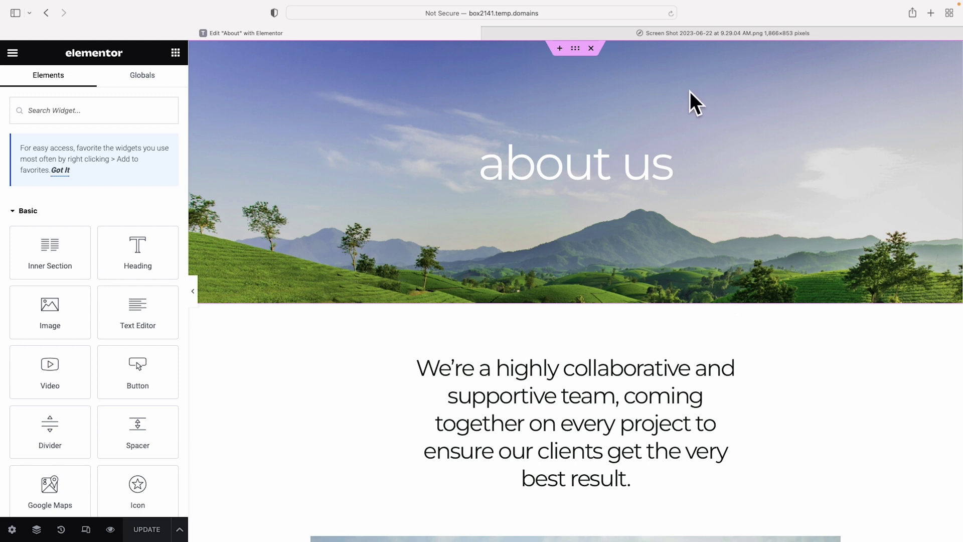
- Set the minimum height of the "about us" banner section to 264 px
{"action": "left_click", "coordinate": [576, 50]}
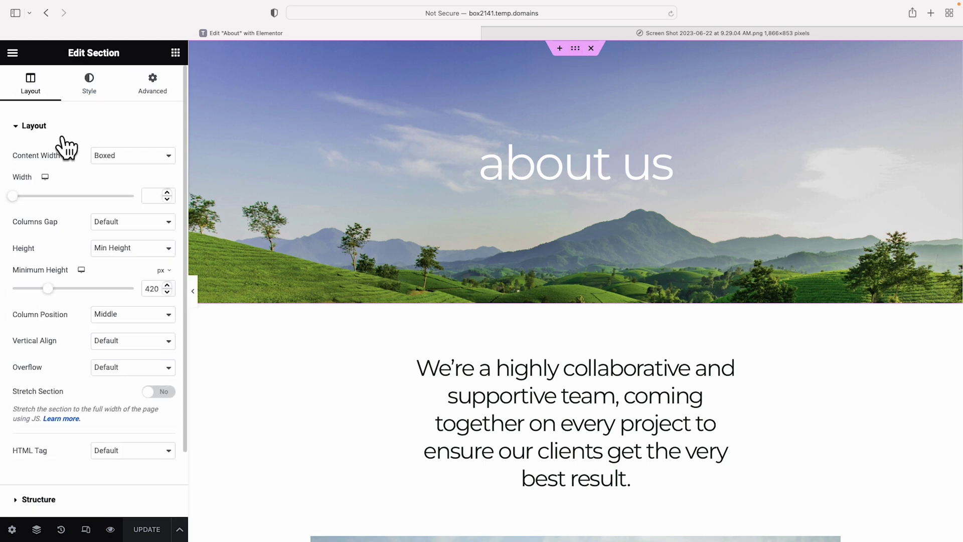
{"action": "left_click_drag", "start_coordinate": [48, 289], "coordinate": [34, 290]}
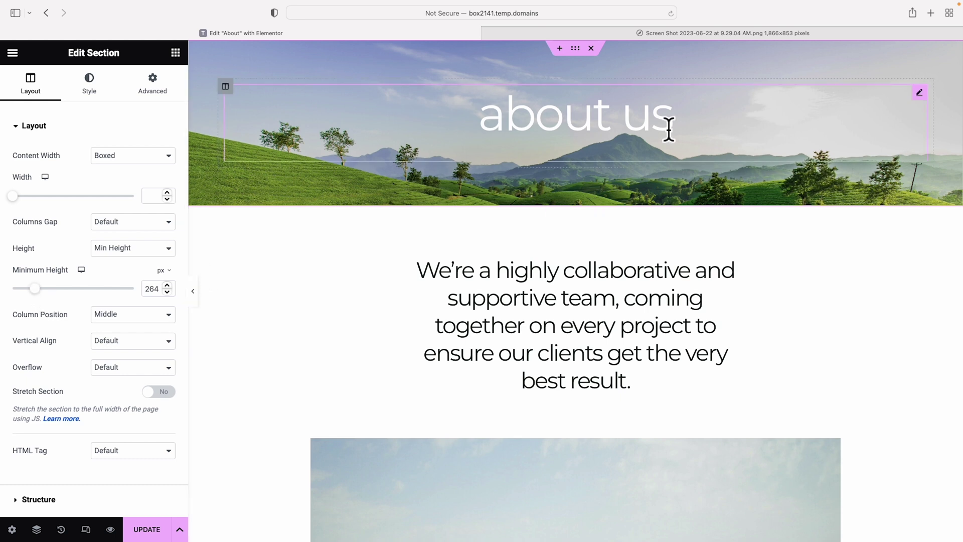
{"action": "left_click", "coordinate": [604, 123]}
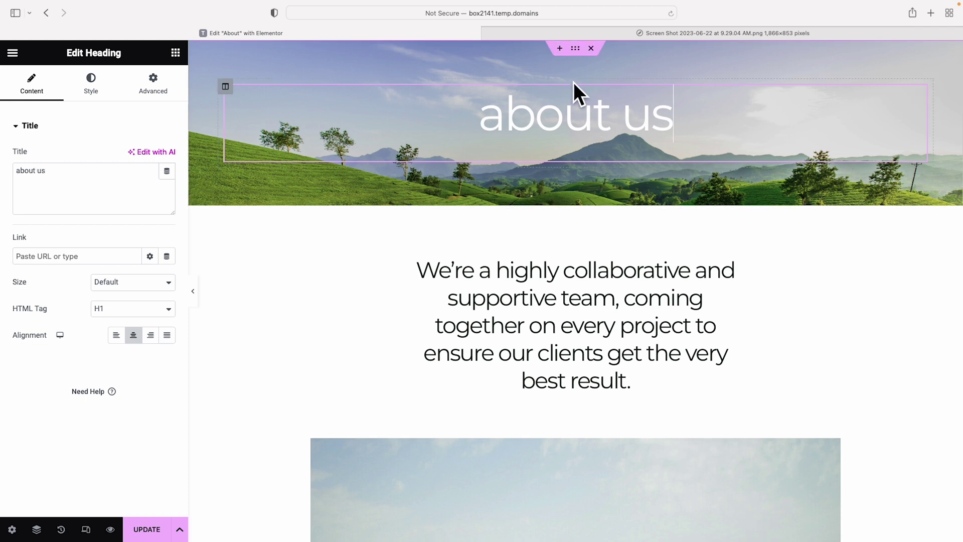
- Replace the banner section's background image with Shutterstock_604891028.jpg, the aerial bay with boats, from the media library
{"action": "left_click", "coordinate": [575, 50]}
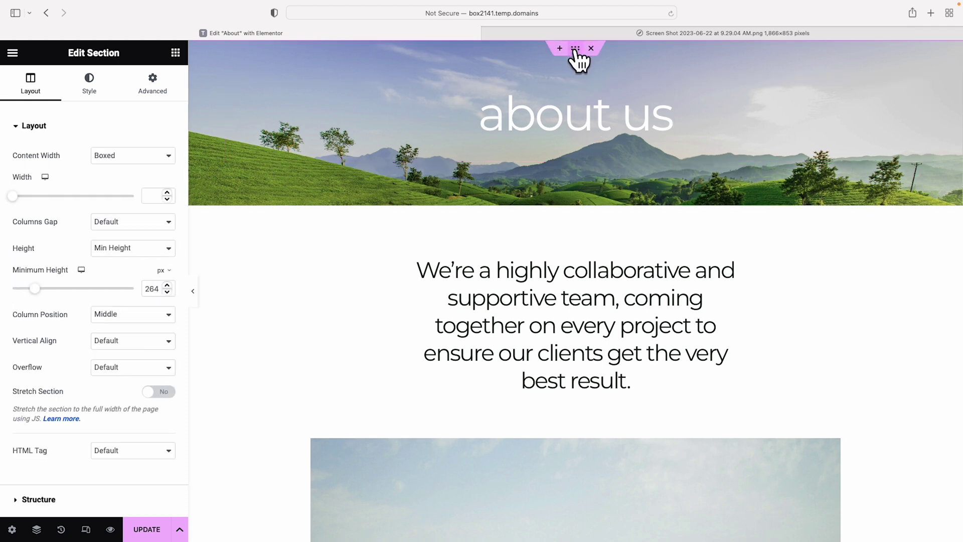
{"action": "left_click", "coordinate": [93, 92]}
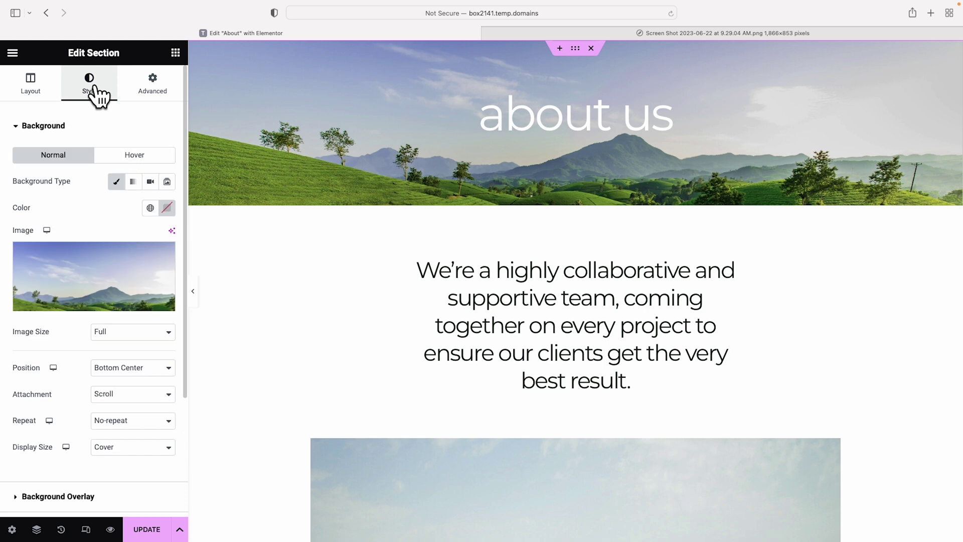
{"action": "left_click", "coordinate": [92, 300]}
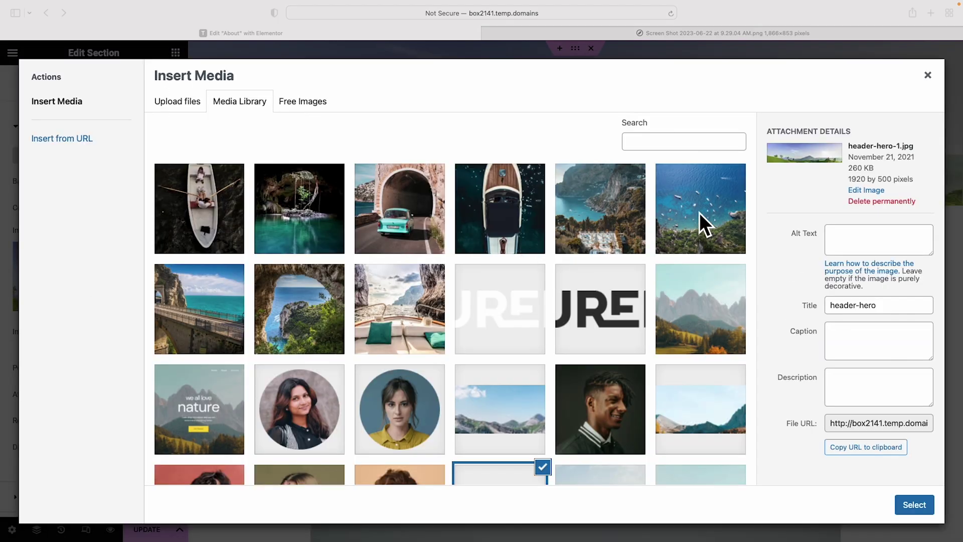
{"action": "left_click", "coordinate": [699, 213]}
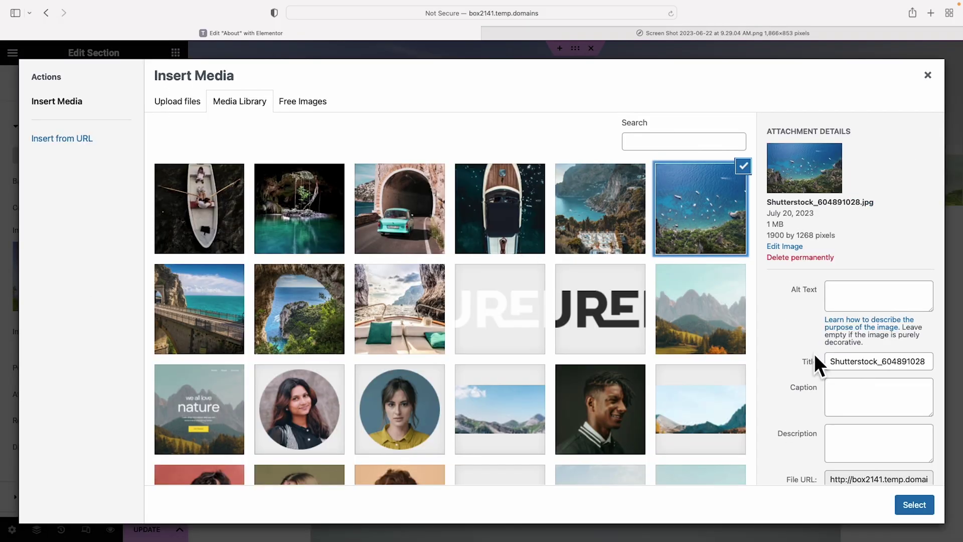
{"action": "left_click", "coordinate": [915, 505]}
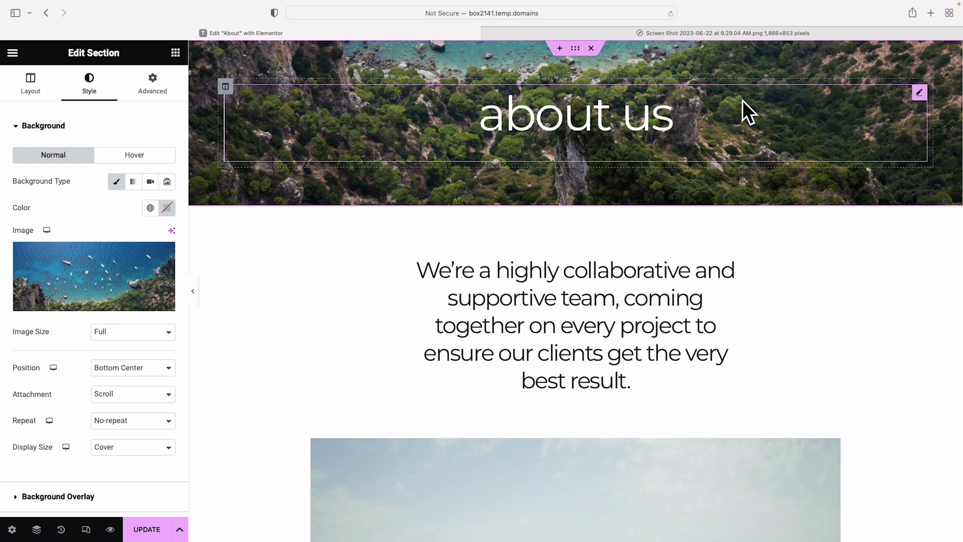
- Set the banner background image's position to Custom with a Y Position of -389 px
{"action": "left_click", "coordinate": [130, 367]}
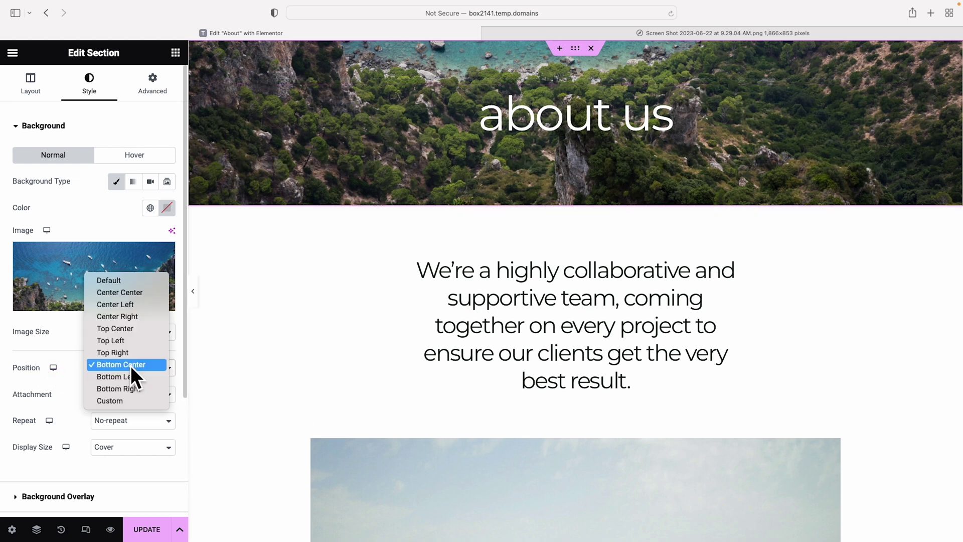
{"action": "left_click", "coordinate": [132, 292]}
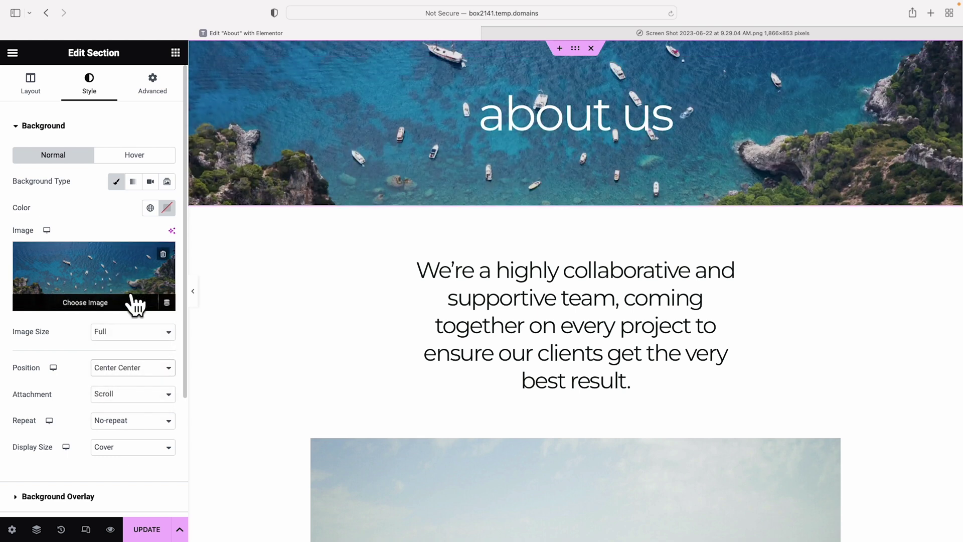
{"action": "left_click", "coordinate": [130, 371]}
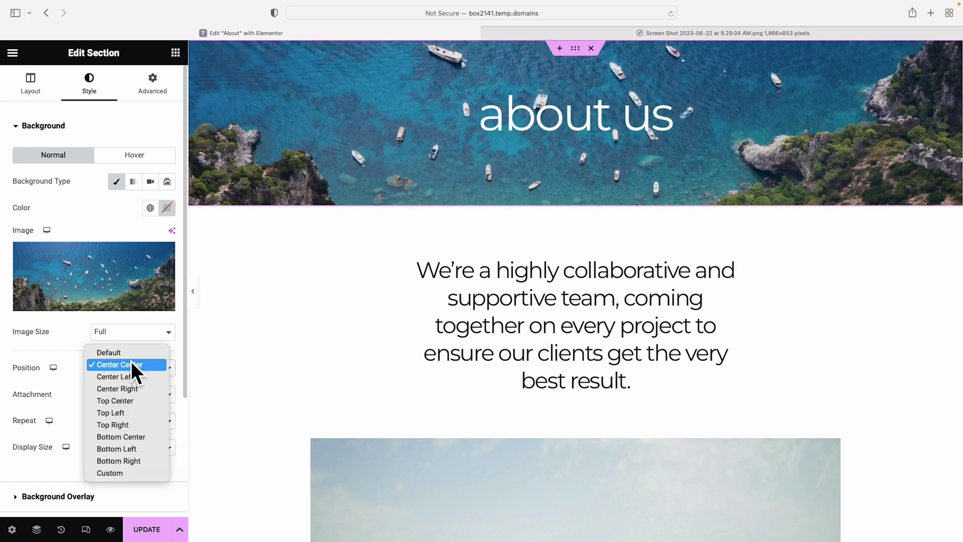
{"action": "left_click", "coordinate": [136, 474]}
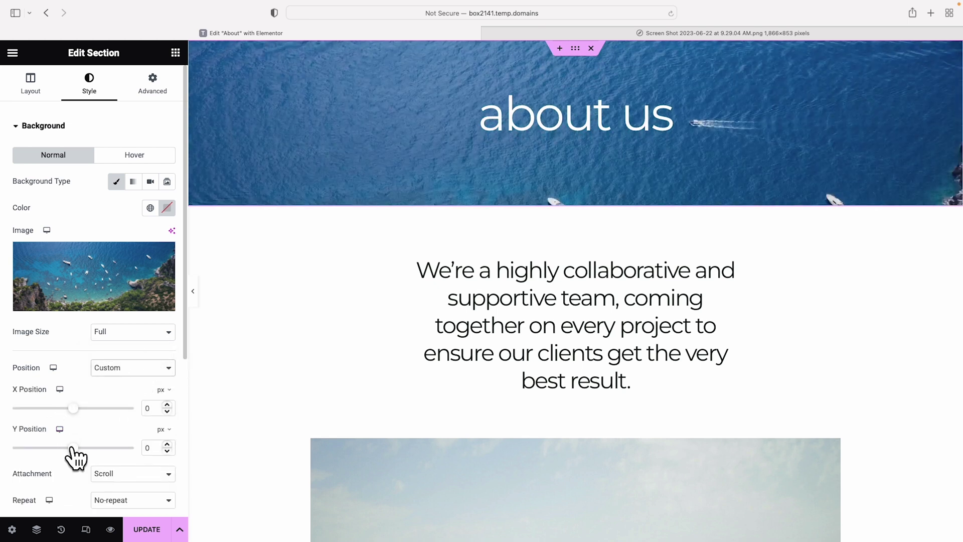
{"action": "left_click_drag", "start_coordinate": [73, 448], "coordinate": [44, 448]}
- Consult the statistics screenshot for reference and delete the mountain goat image above Our Mission and Our Values
{"action": "scroll", "coordinate": [715, 248], "scroll_direction": "down", "scroll_amount": 6}
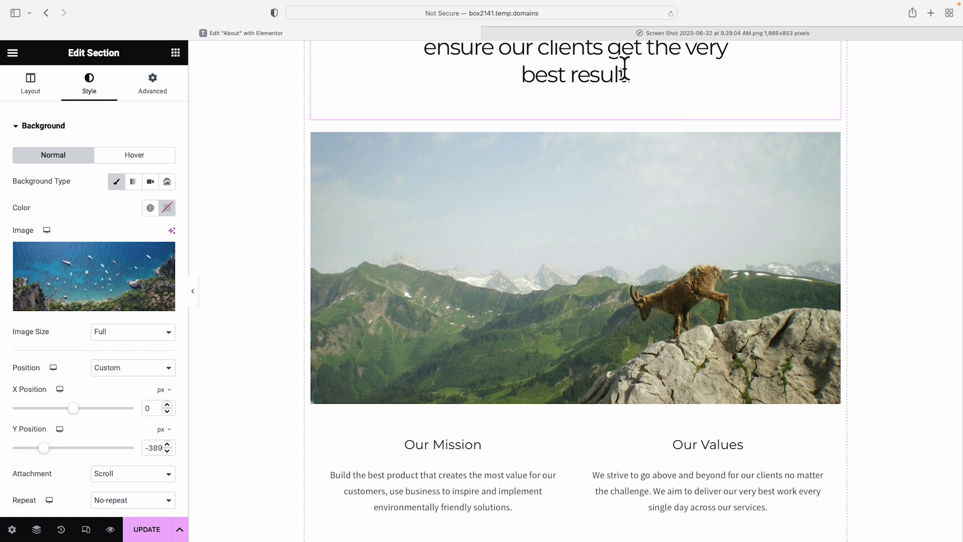
{"action": "left_click", "coordinate": [597, 35]}
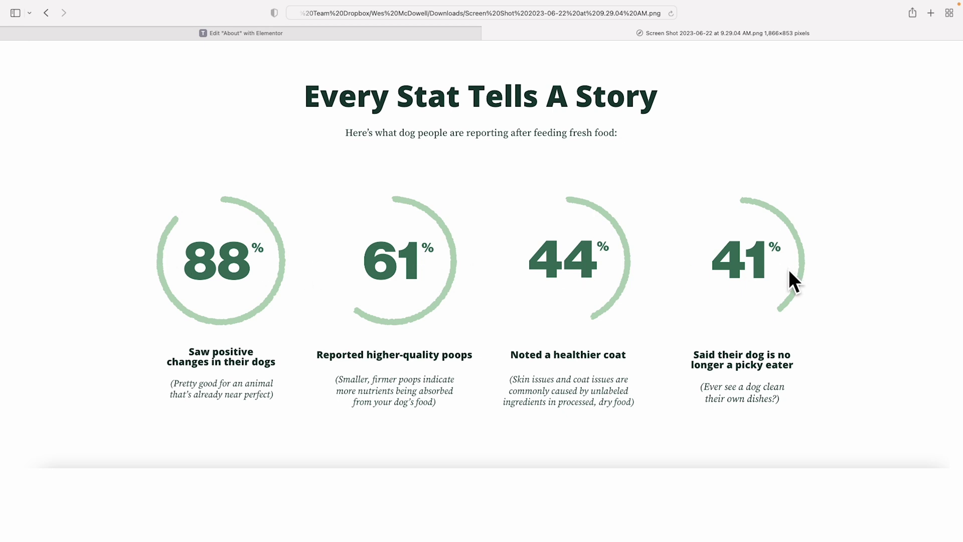
{"action": "left_click", "coordinate": [421, 32]}
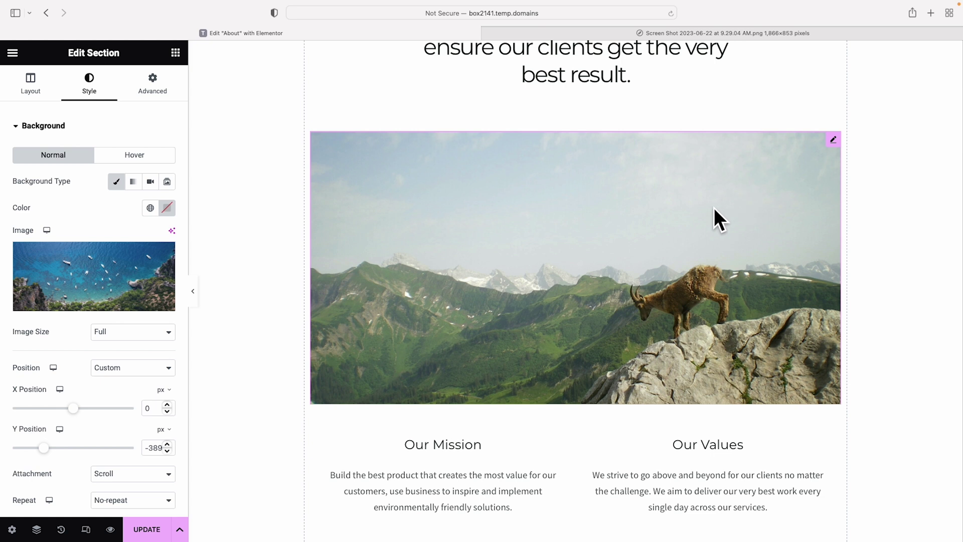
{"action": "right_click", "coordinate": [722, 181]}
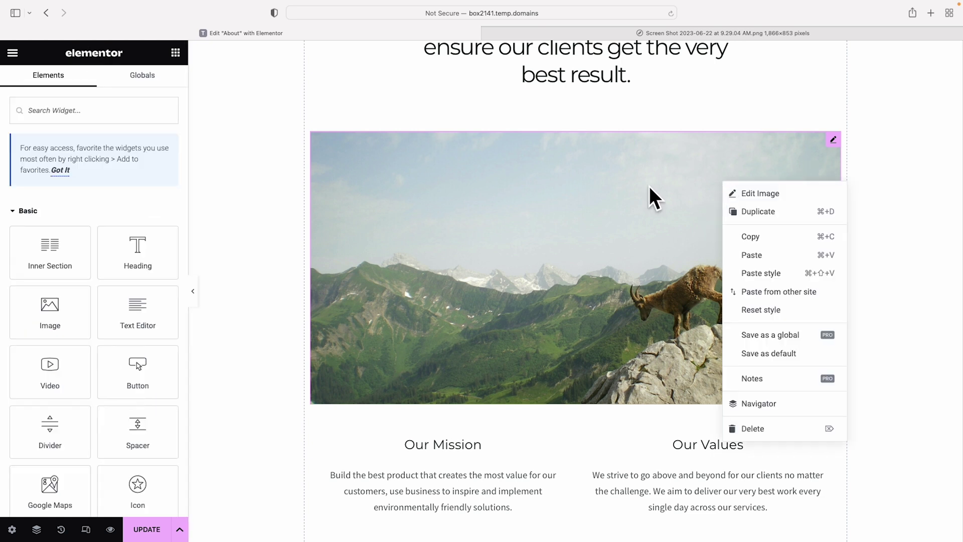
{"action": "left_click", "coordinate": [765, 429]}
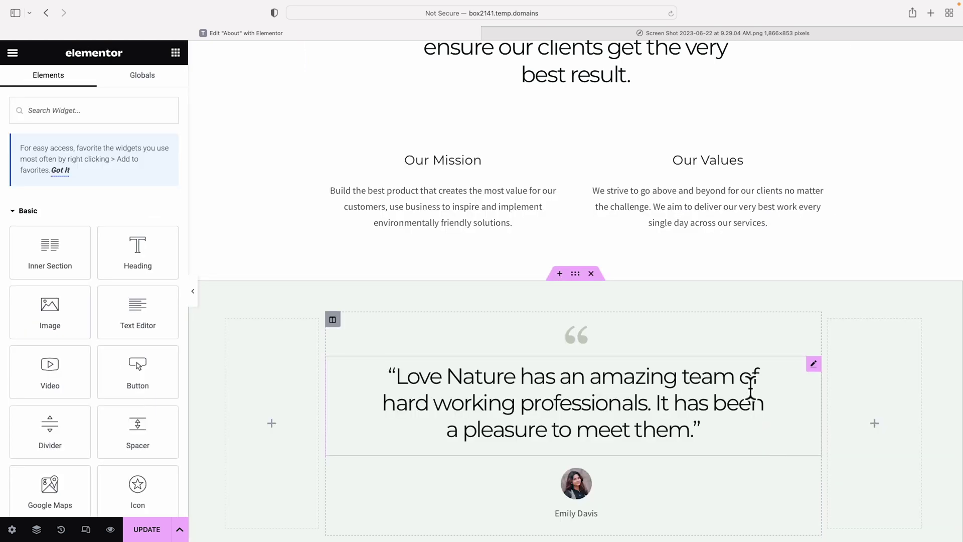
- Try to place a Counter widget above the Our Mission and Our Values columns
{"action": "left_click", "coordinate": [175, 52]}
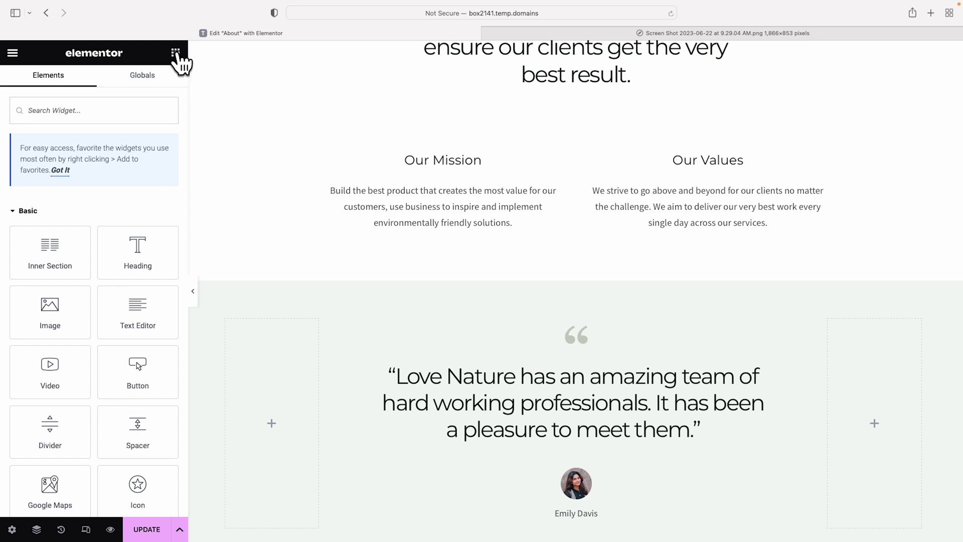
{"action": "scroll", "coordinate": [156, 181], "scroll_direction": "down", "scroll_amount": 5}
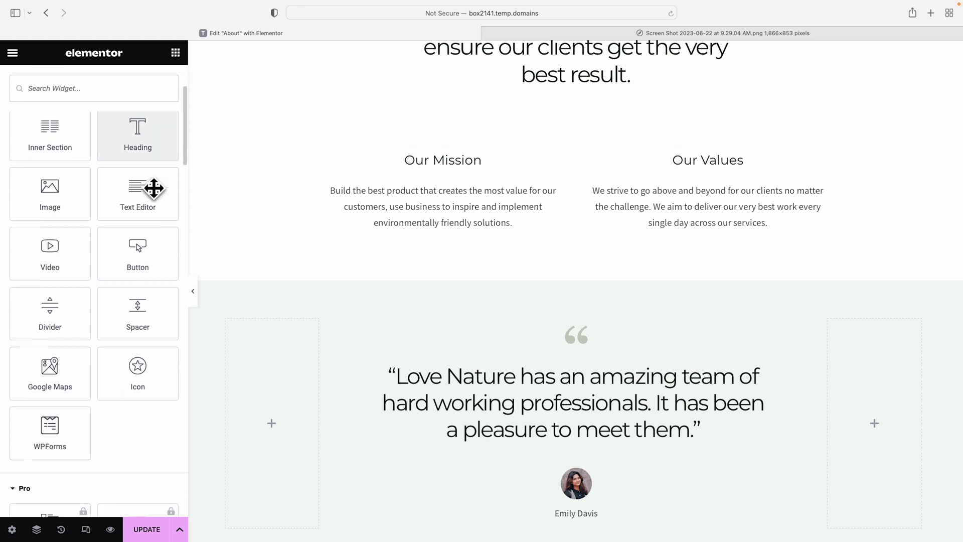
{"action": "scroll", "coordinate": [145, 179], "scroll_direction": "down", "scroll_amount": 10}
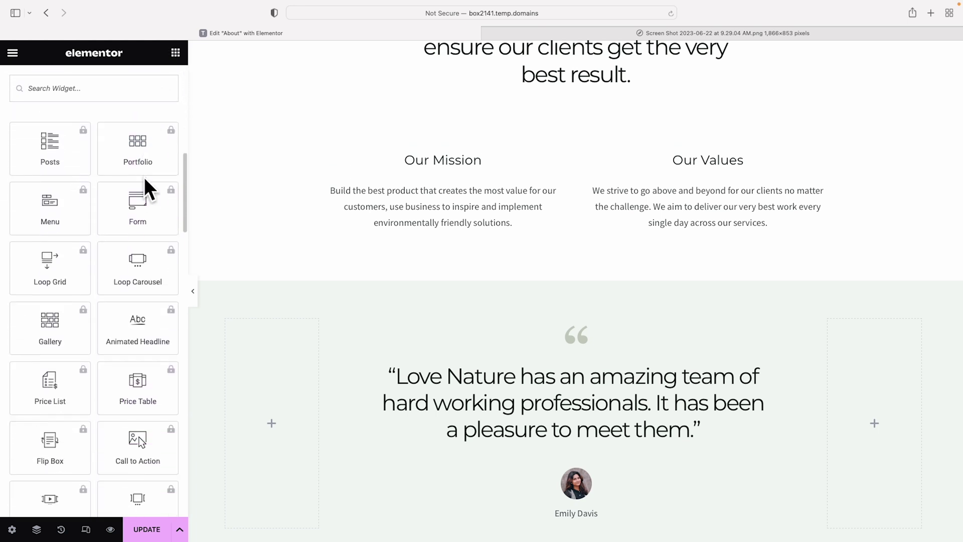
{"action": "scroll", "coordinate": [145, 179], "scroll_direction": "down", "scroll_amount": 14}
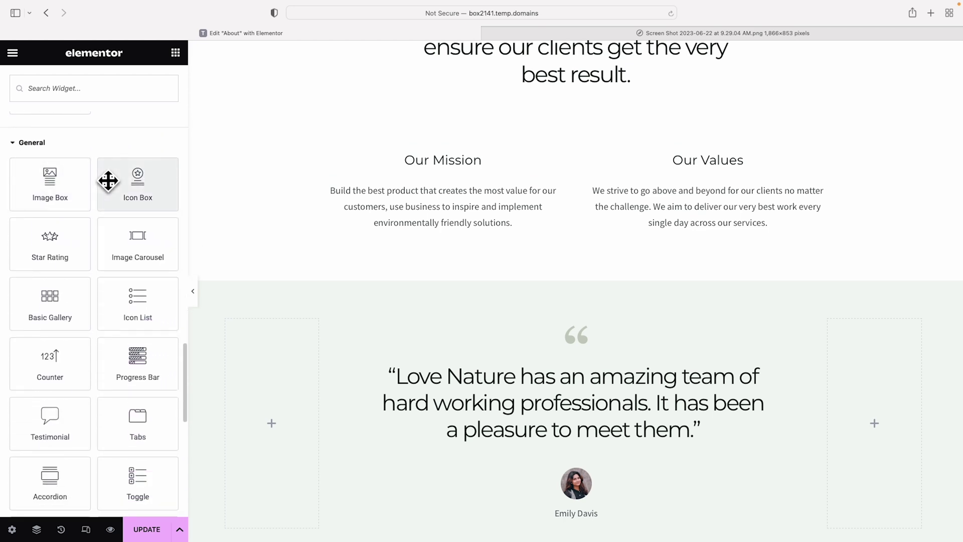
{"action": "scroll", "coordinate": [107, 183], "scroll_direction": "down", "scroll_amount": 2}
{"action": "scroll", "coordinate": [107, 182], "scroll_direction": "down", "scroll_amount": 1}
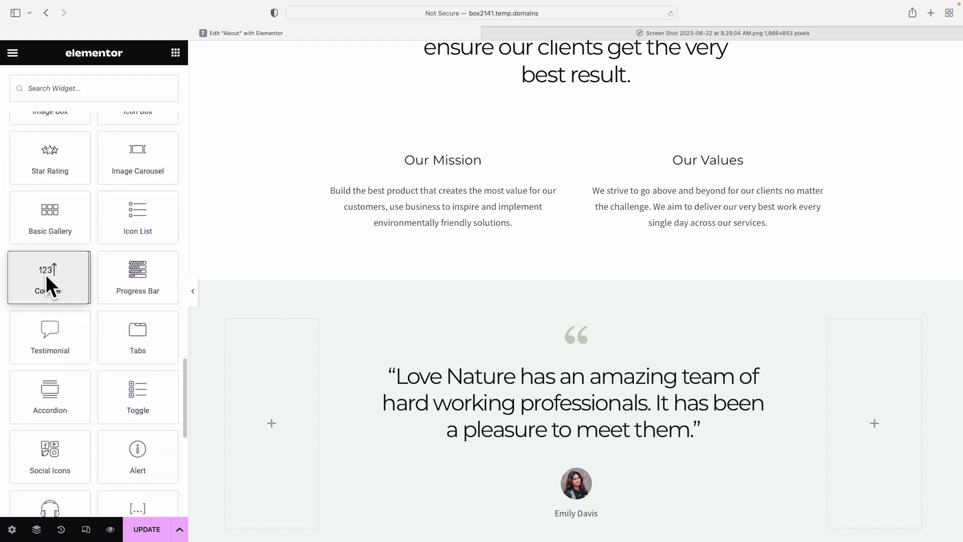
{"action": "left_click_drag", "start_coordinate": [46, 274], "coordinate": [591, 112]}
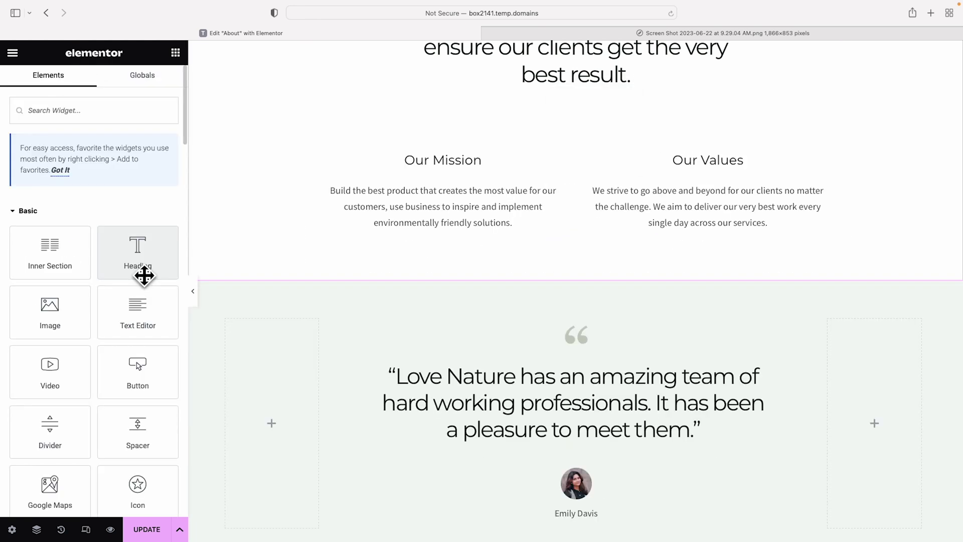
- Review the statistics screenshot again and insert a two-column Inner Section above Our Mission and Our Values
{"action": "left_click", "coordinate": [579, 38]}
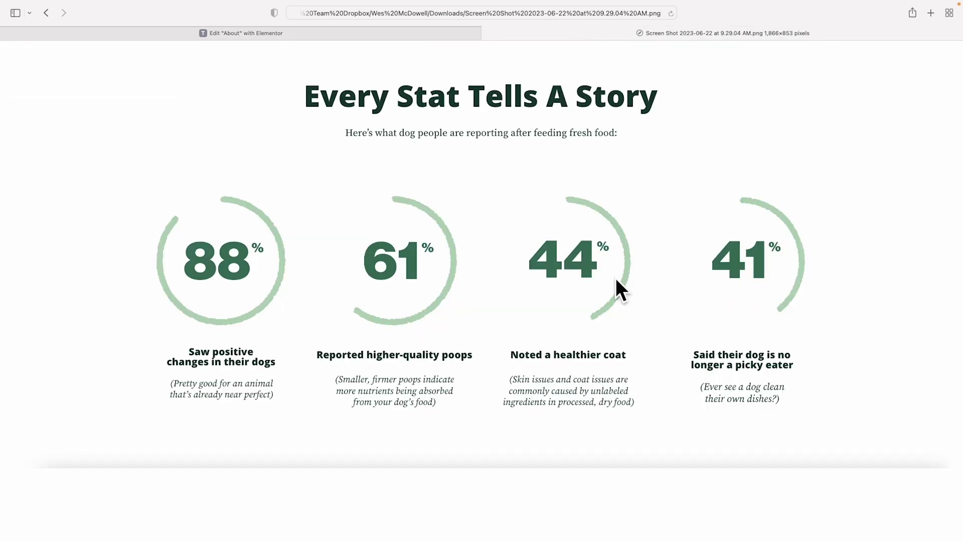
{"action": "left_click", "coordinate": [330, 33]}
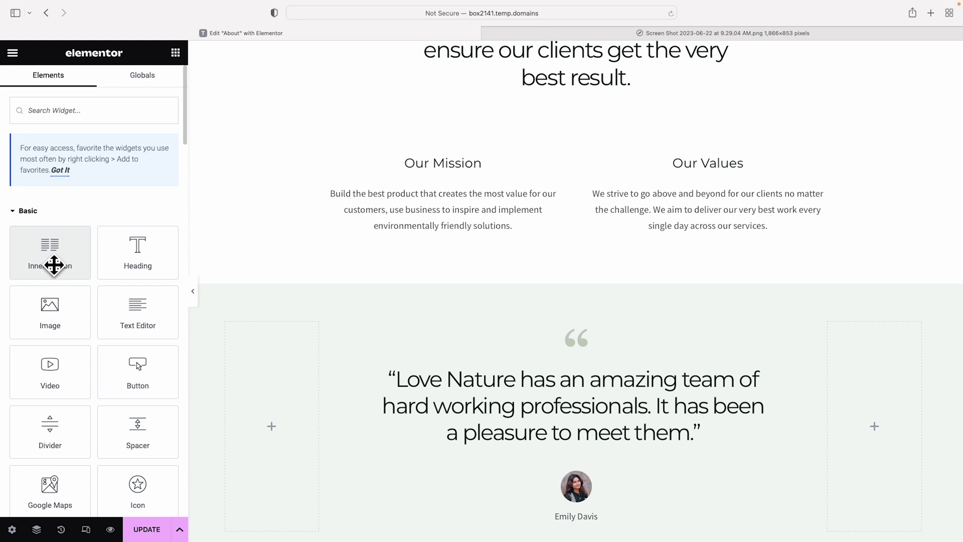
{"action": "left_click_drag", "start_coordinate": [52, 259], "coordinate": [546, 149]}
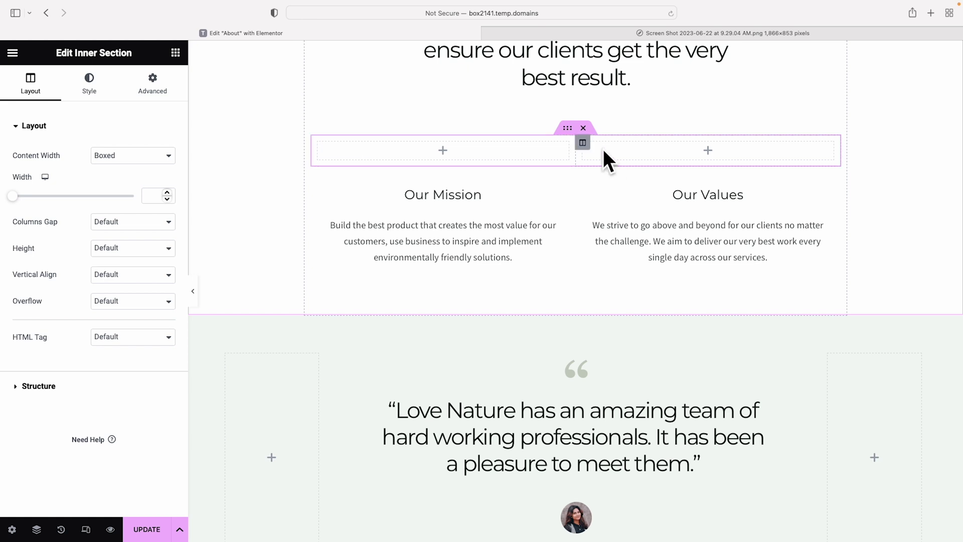
- Delete the second column of the new Inner Section and place a Counter widget in the remaining column
{"action": "right_click", "coordinate": [588, 153]}
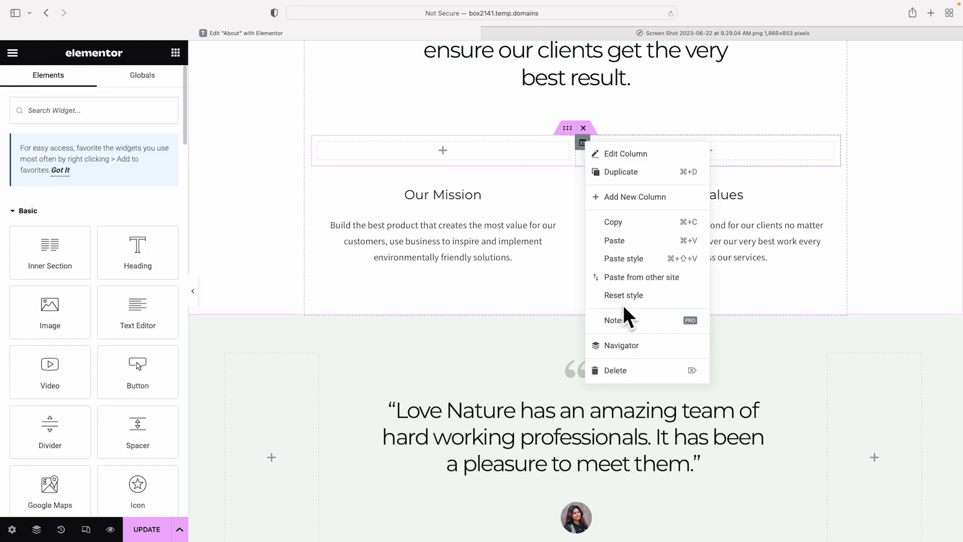
{"action": "left_click", "coordinate": [629, 370]}
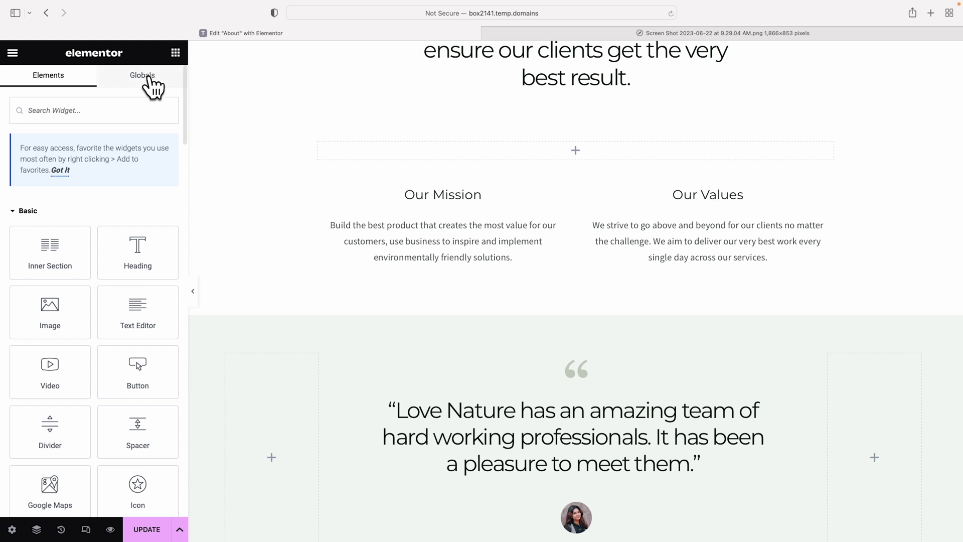
{"action": "scroll", "coordinate": [146, 189], "scroll_direction": "down", "scroll_amount": 10}
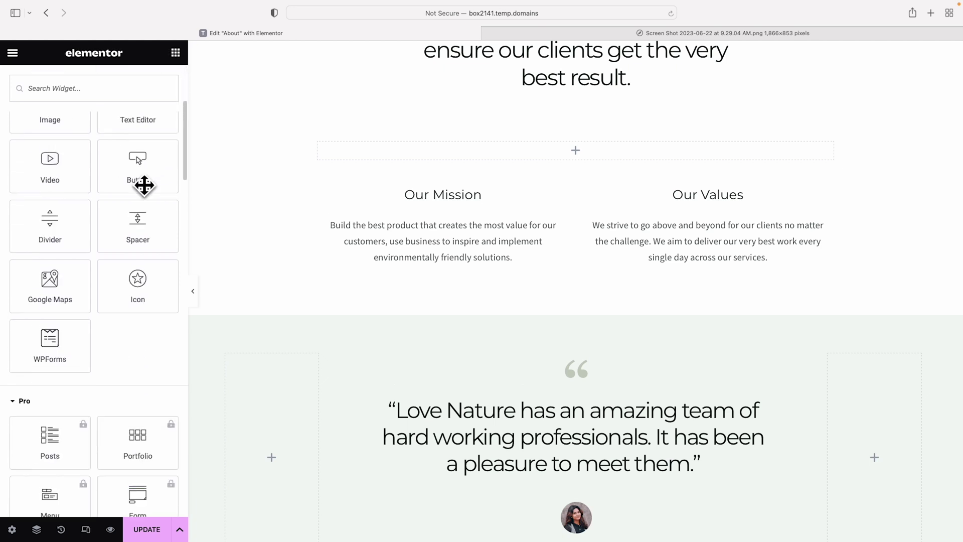
{"action": "scroll", "coordinate": [146, 193], "scroll_direction": "down", "scroll_amount": 10}
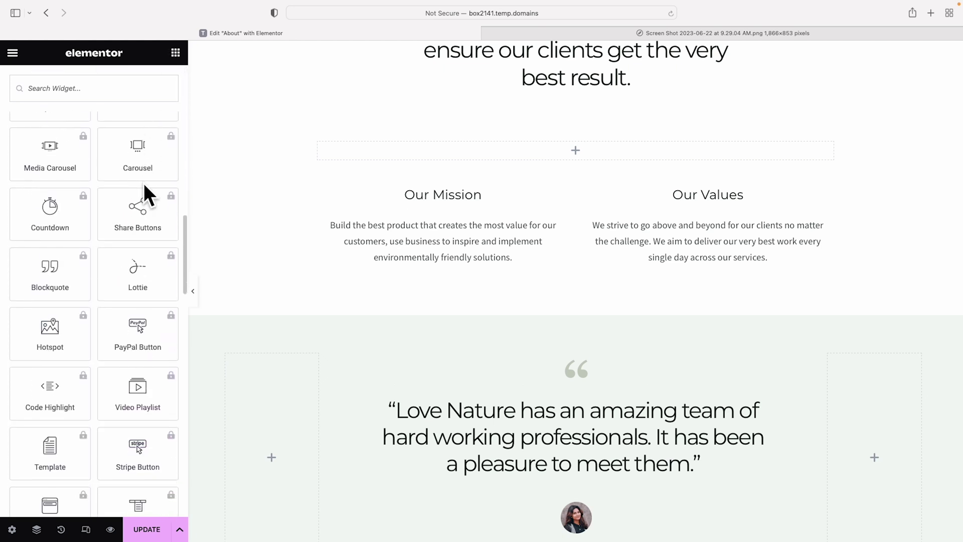
{"action": "scroll", "coordinate": [146, 193], "scroll_direction": "down", "scroll_amount": 10}
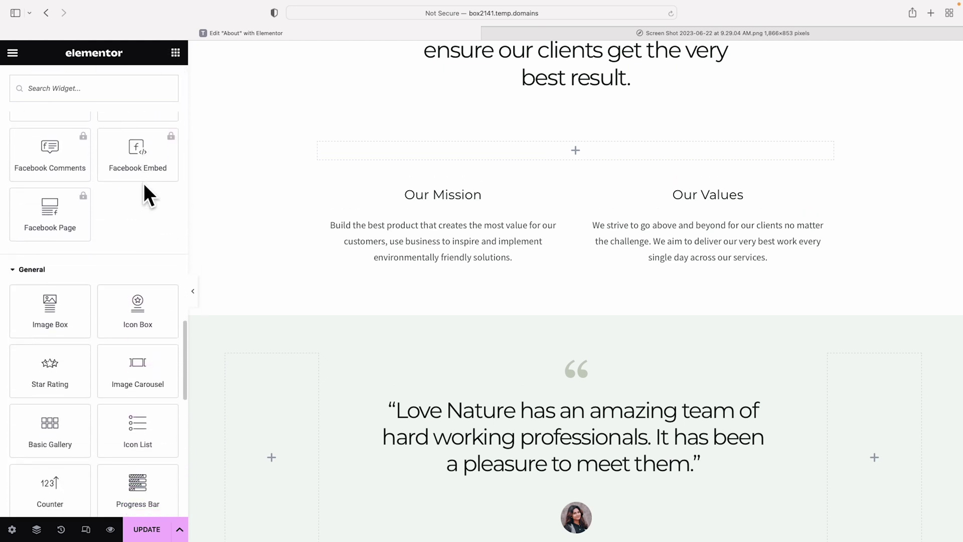
{"action": "scroll", "coordinate": [144, 187], "scroll_direction": "down", "scroll_amount": 1}
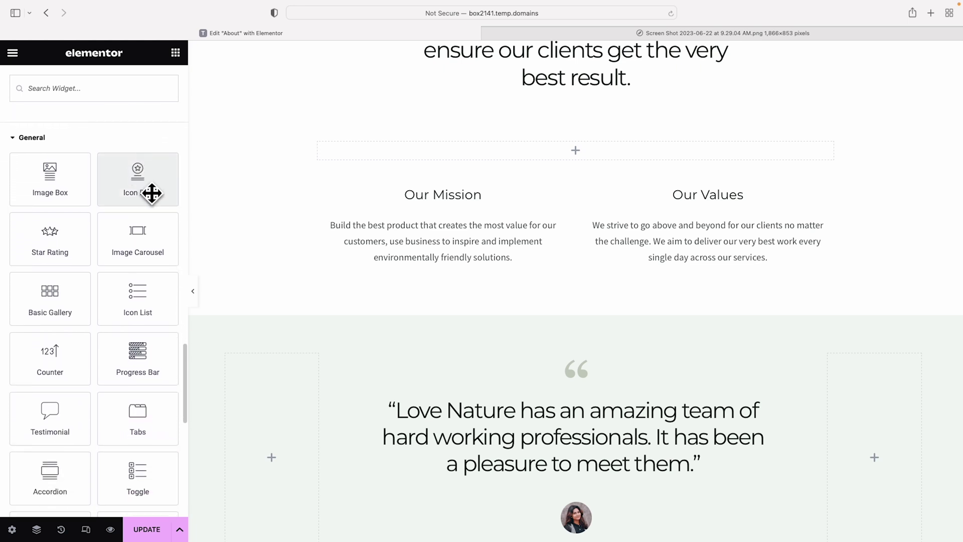
{"action": "scroll", "coordinate": [151, 194], "scroll_direction": "down", "scroll_amount": 1}
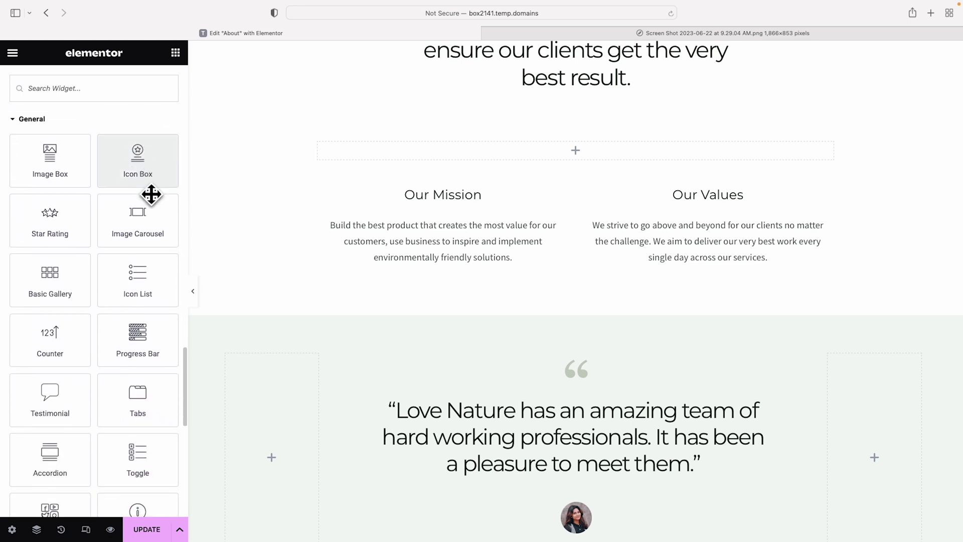
{"action": "scroll", "coordinate": [151, 194], "scroll_direction": "down", "scroll_amount": 3}
{"action": "left_click_drag", "start_coordinate": [59, 309], "coordinate": [480, 152]}
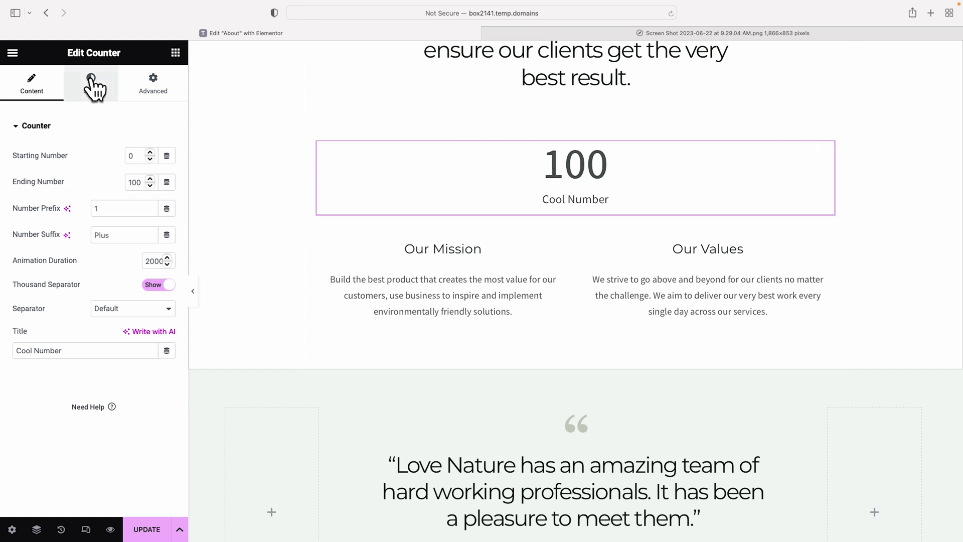
- Style the counter's number with the global color Theme Color 1 and the DM Sans font family
{"action": "left_click", "coordinate": [93, 81]}
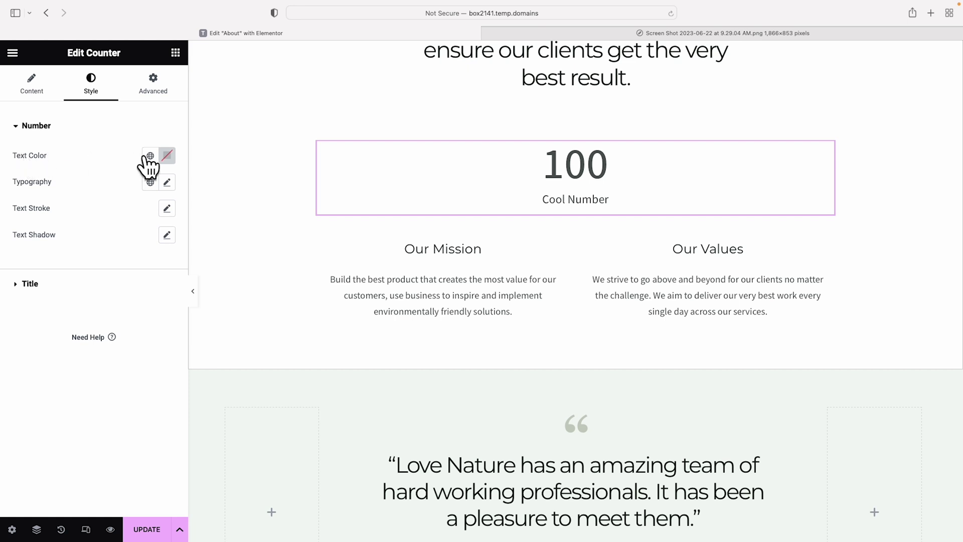
{"action": "left_click", "coordinate": [150, 156]}
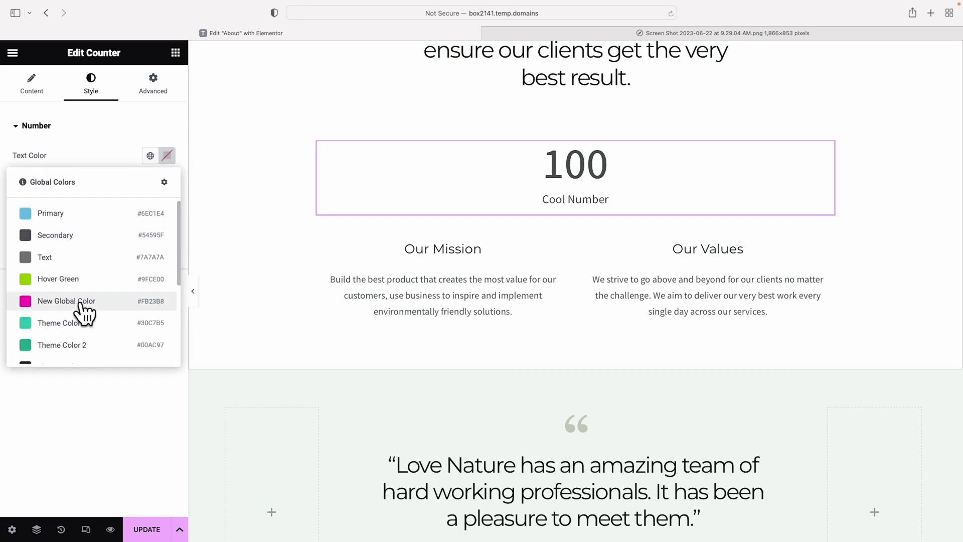
{"action": "left_click", "coordinate": [76, 328]}
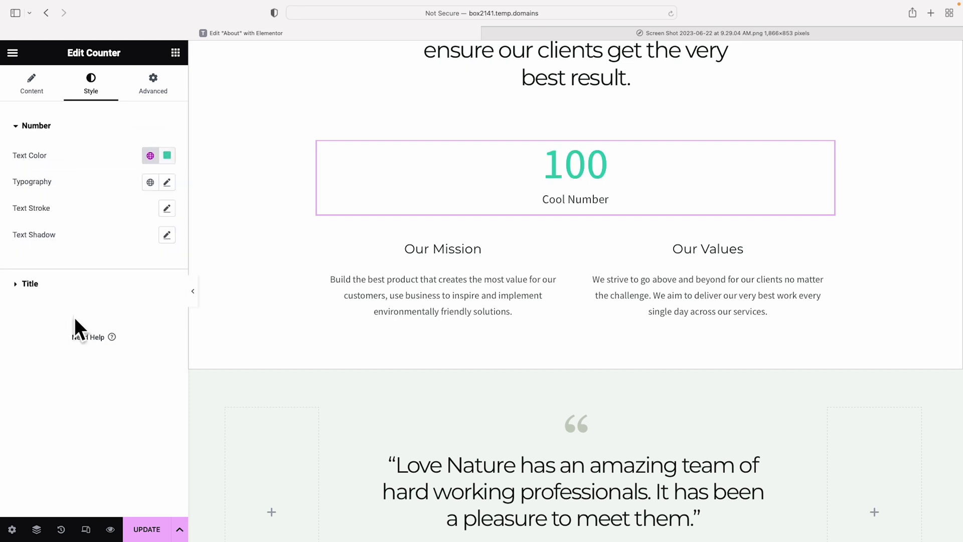
{"action": "left_click", "coordinate": [167, 182]}
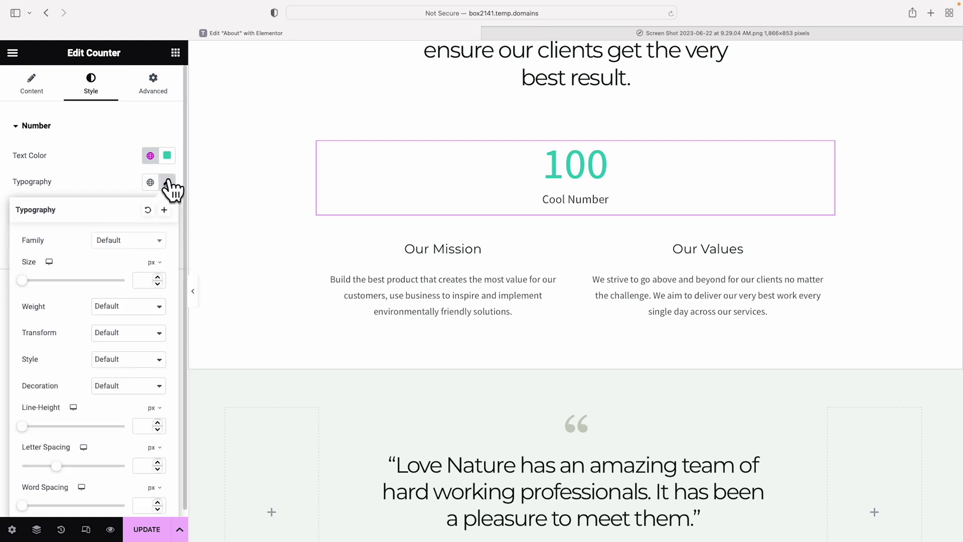
{"action": "left_click", "coordinate": [125, 243]}
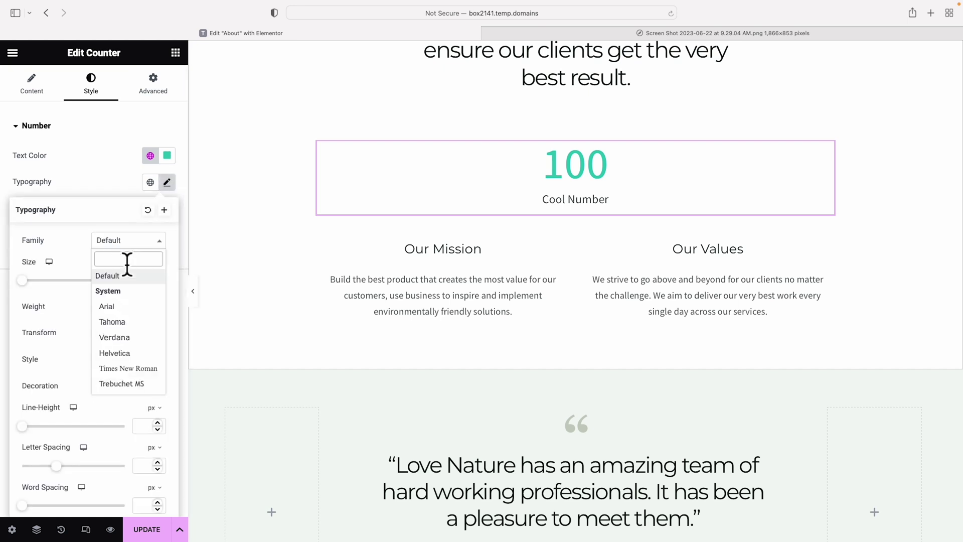
{"action": "type", "text": "dm"}
{"action": "left_click", "coordinate": [125, 318]}
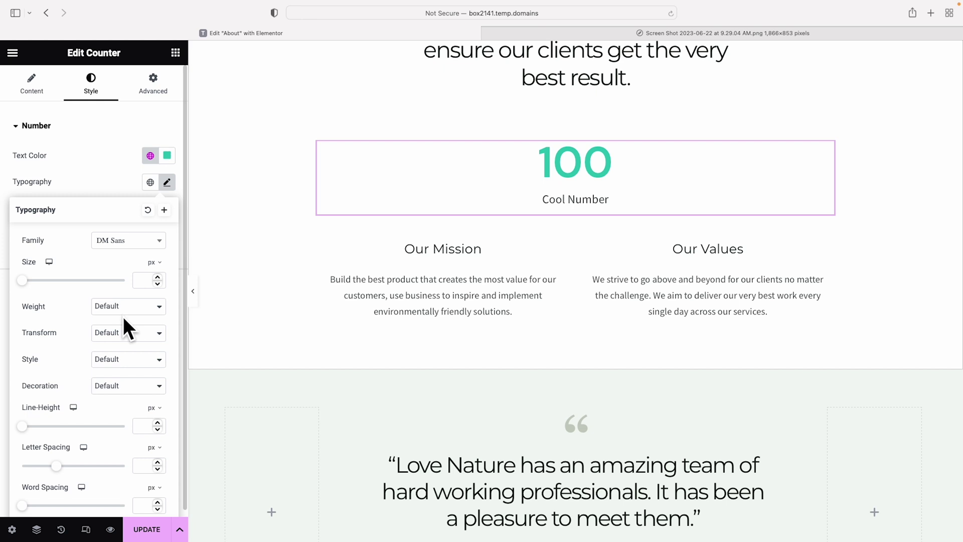
{"action": "left_click", "coordinate": [104, 167]}
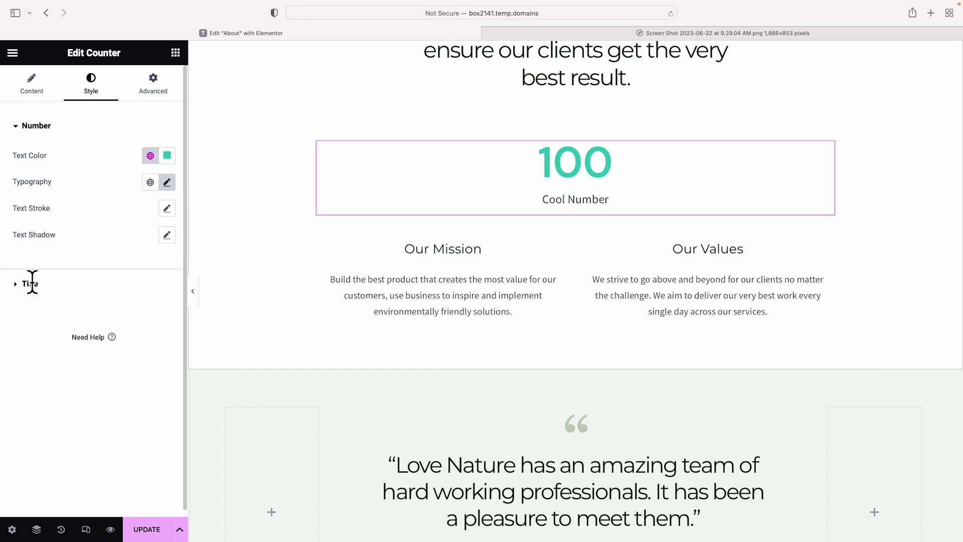
- Style the counter's title with the global color Theme Color 1 and the DM Sans font family
{"action": "left_click", "coordinate": [32, 284]}
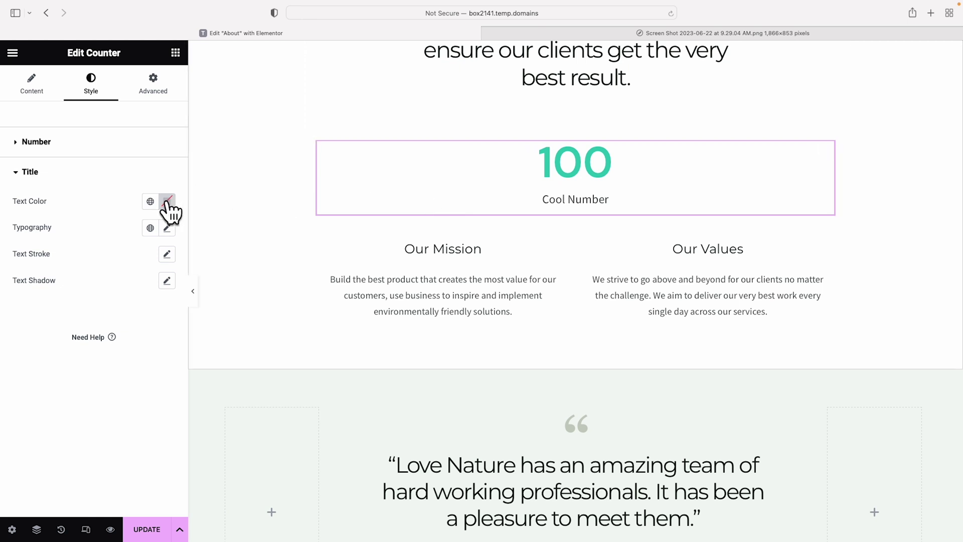
{"action": "left_click", "coordinate": [151, 201]}
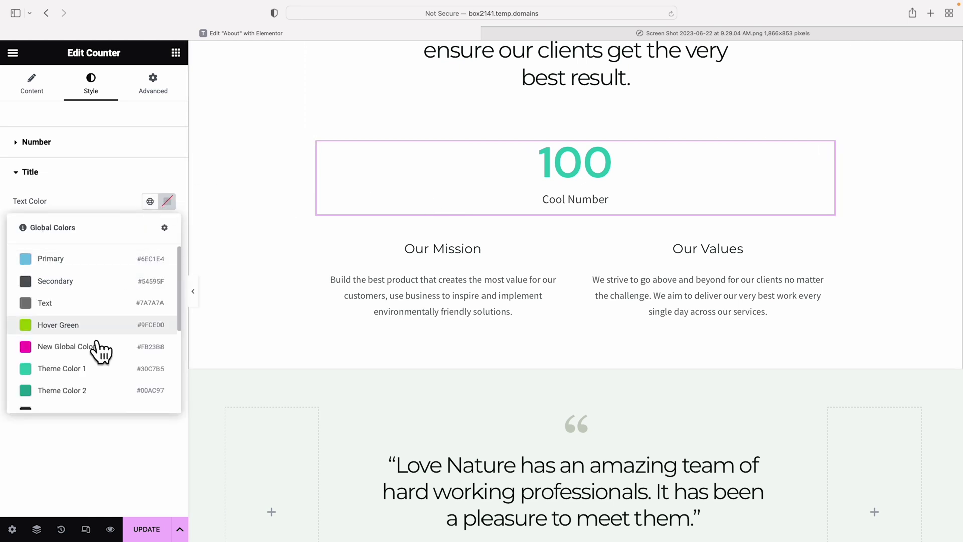
{"action": "left_click", "coordinate": [128, 367]}
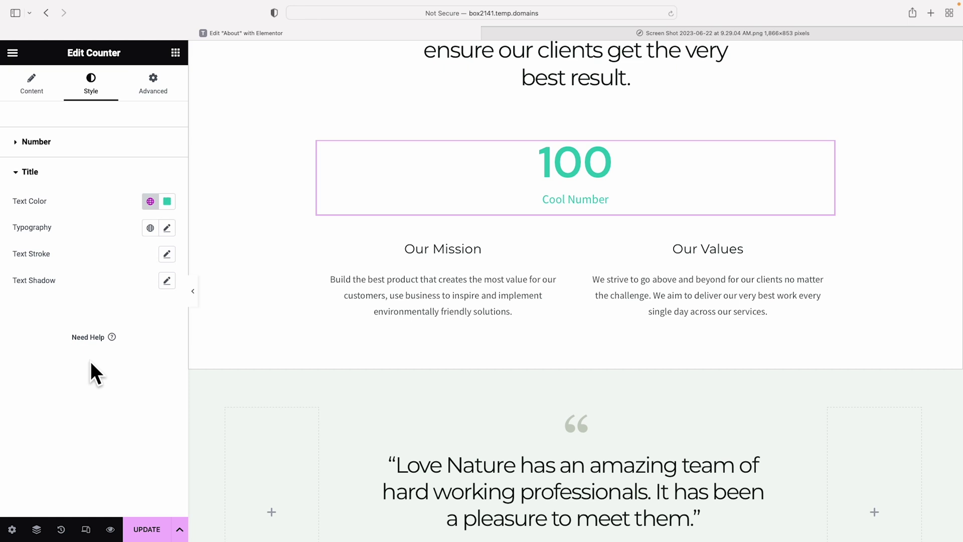
{"action": "left_click", "coordinate": [167, 228]}
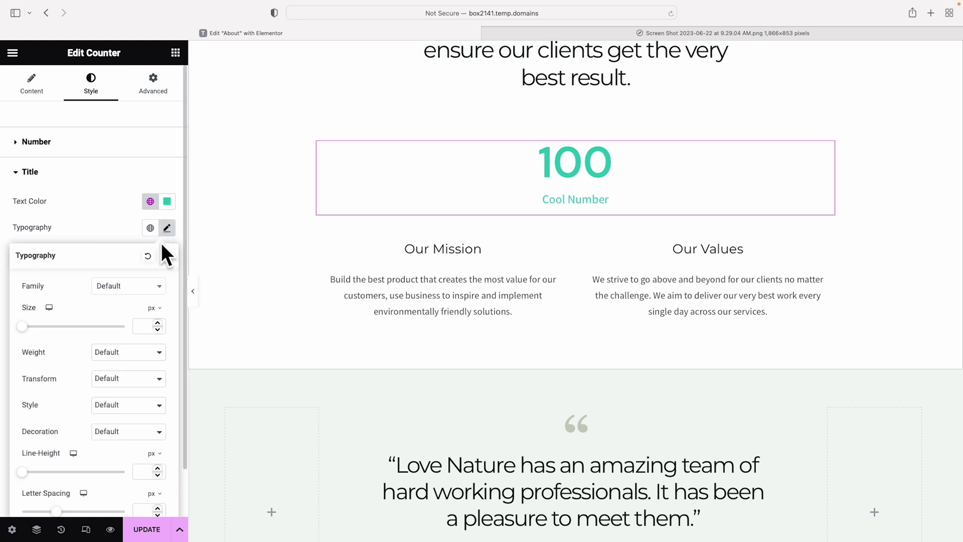
{"action": "left_click", "coordinate": [133, 289]}
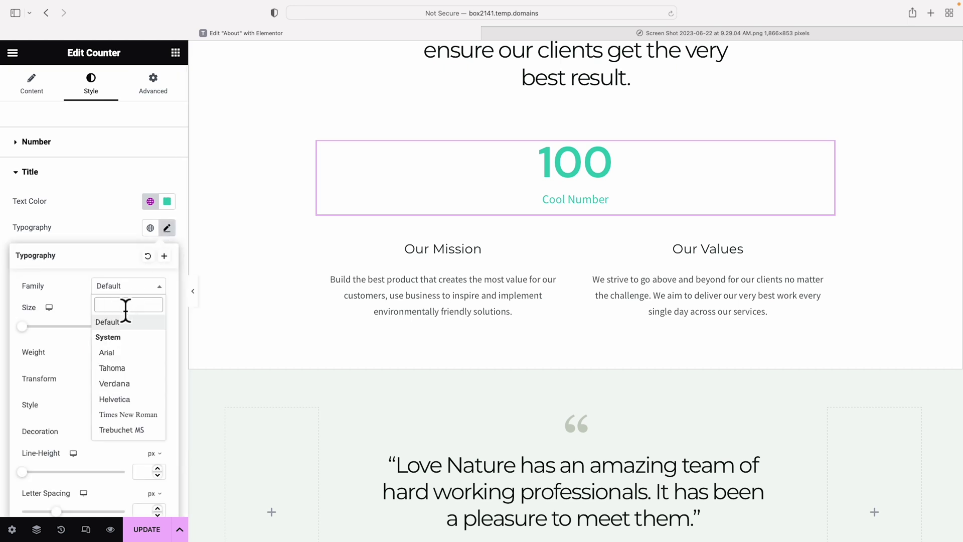
{"action": "type", "text": "dm sans"}
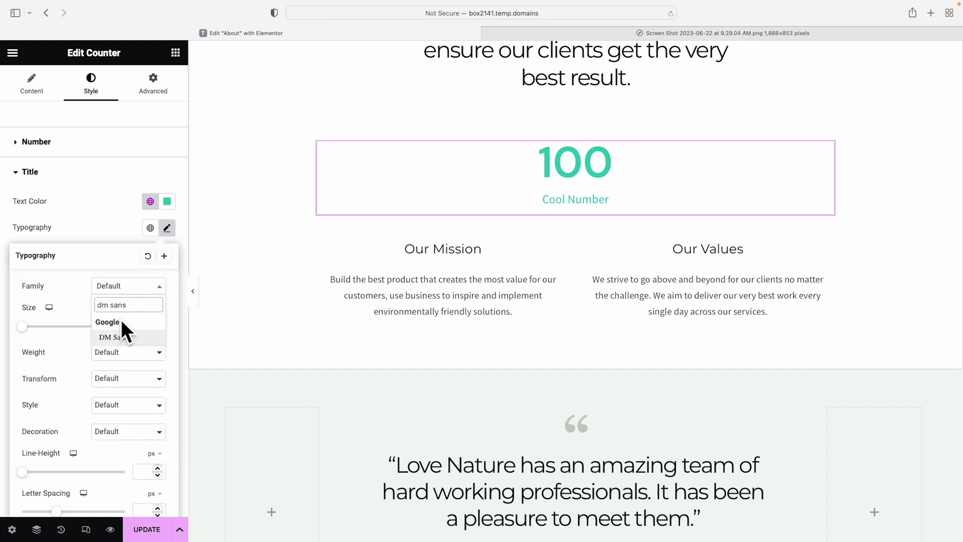
{"action": "left_click", "coordinate": [124, 338]}
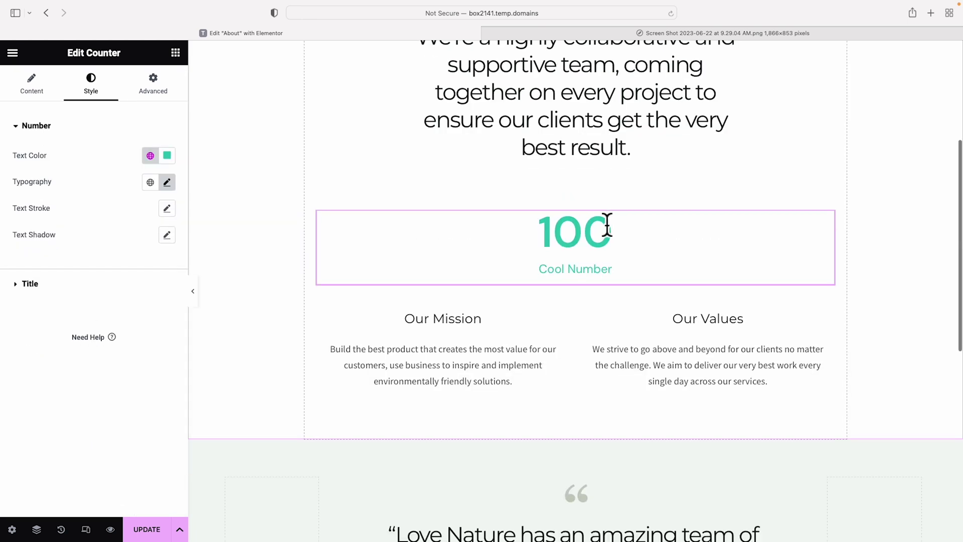
- Set the line height of the counter's number to 44 px
{"action": "scroll", "coordinate": [582, 264], "scroll_direction": "down", "scroll_amount": 2}
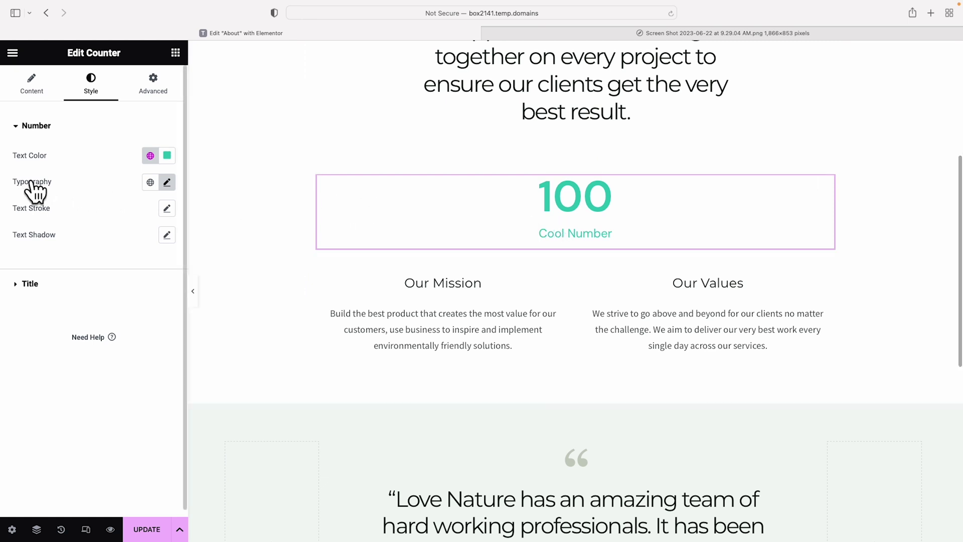
{"action": "left_click", "coordinate": [167, 182]}
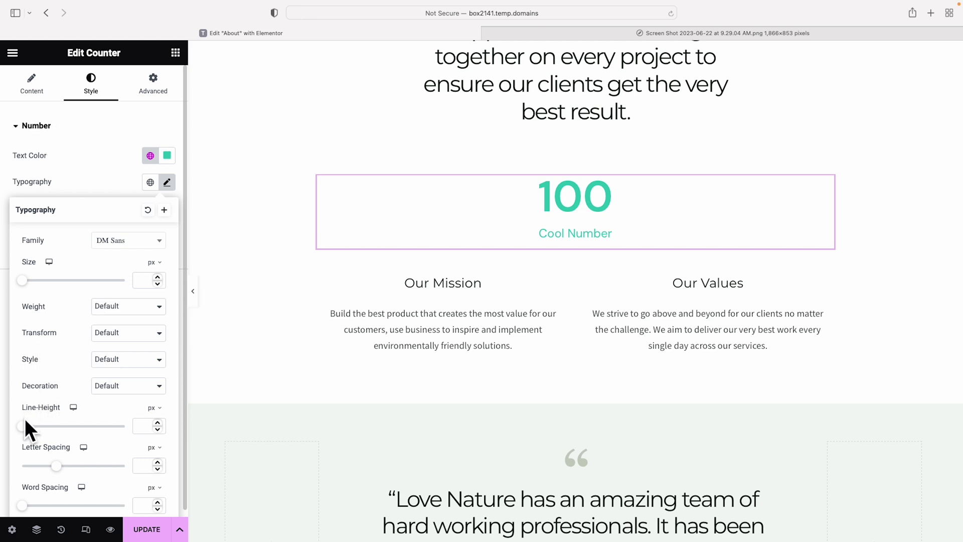
{"action": "left_click_drag", "start_coordinate": [23, 426], "coordinate": [66, 426]}
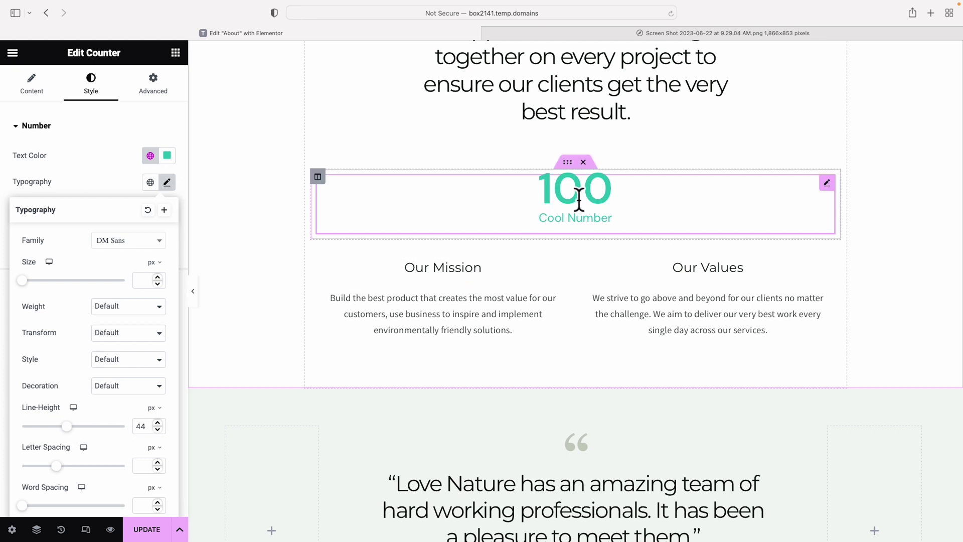
- Duplicate the counter column three times to make a row of four counters
{"action": "right_click", "coordinate": [318, 176]}
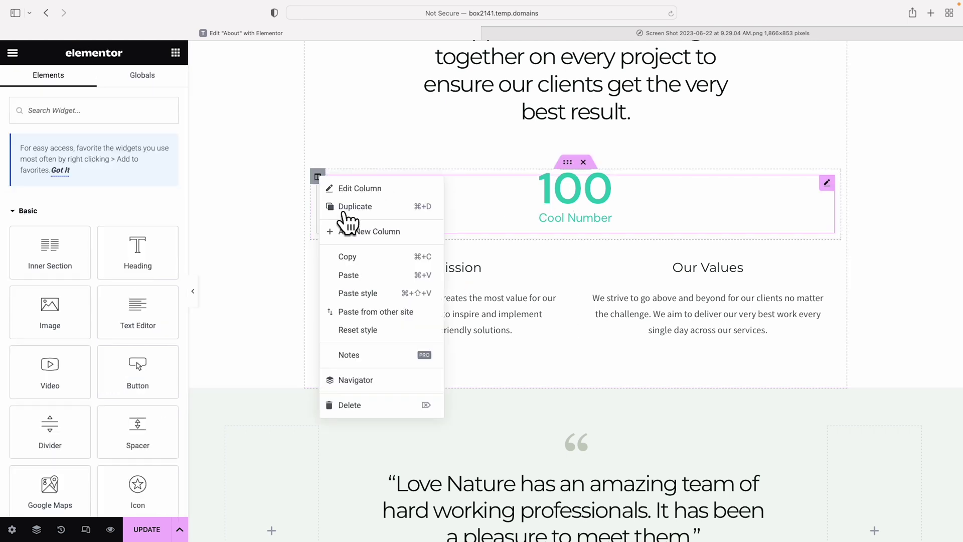
{"action": "left_click", "coordinate": [380, 206]}
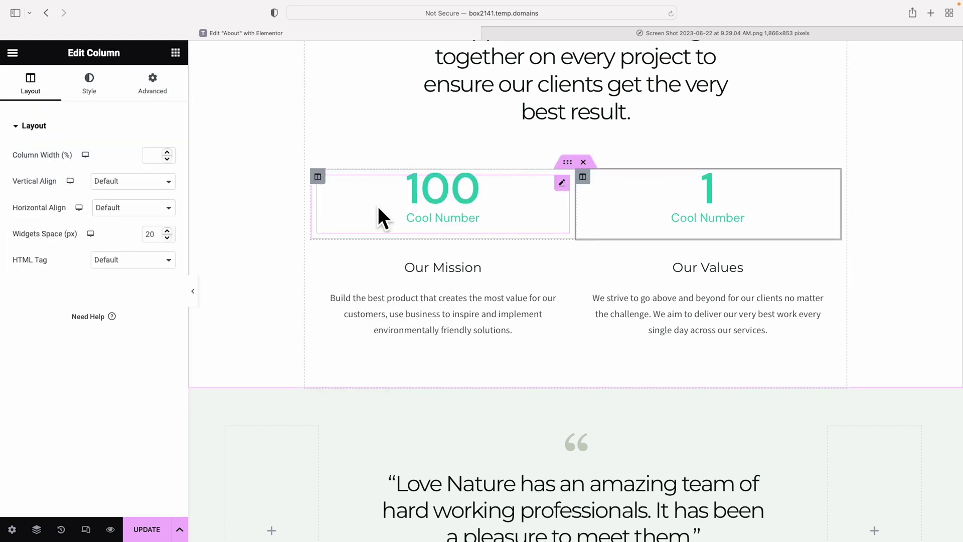
{"action": "right_click", "coordinate": [318, 177]}
{"action": "left_click", "coordinate": [349, 209]}
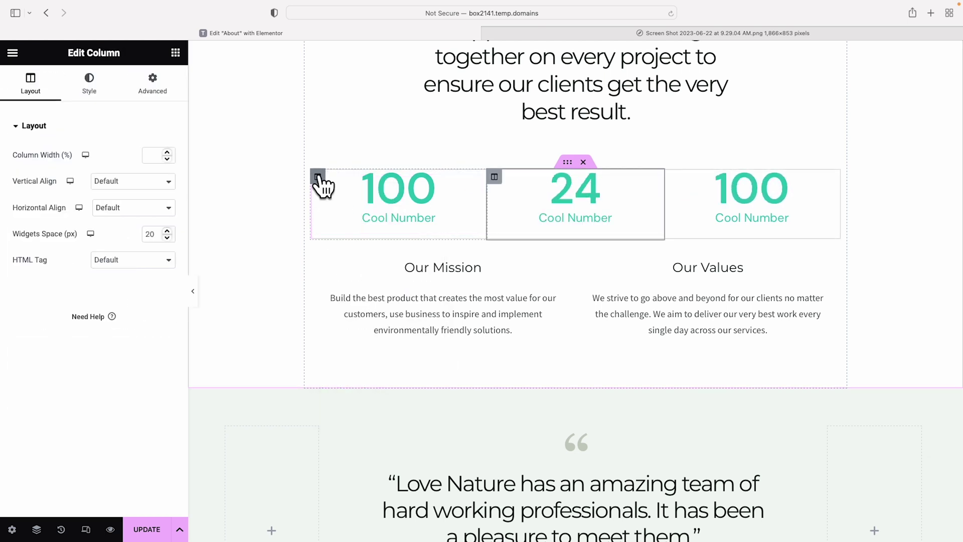
{"action": "right_click", "coordinate": [321, 180]}
{"action": "left_click", "coordinate": [342, 206]}
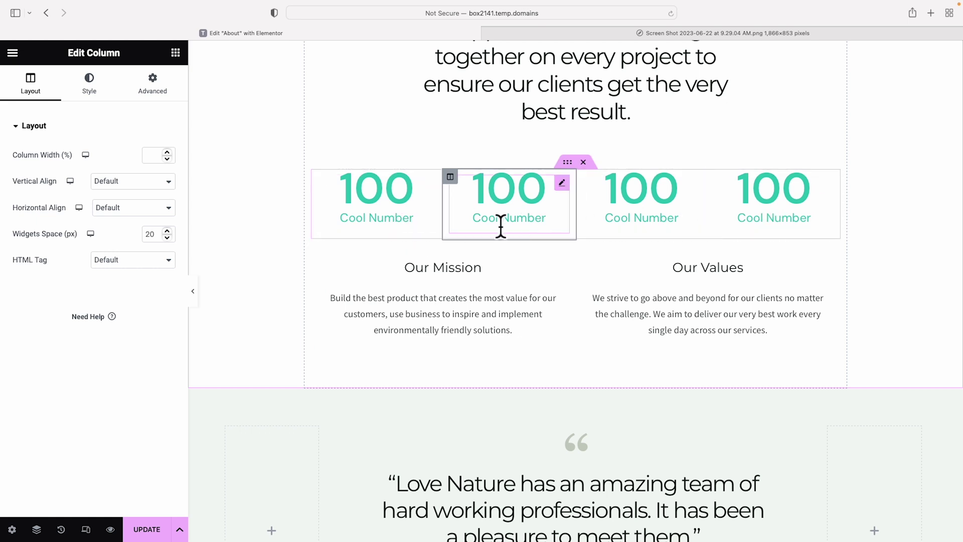
- Set the first counter's ending number to 44, with the prefix $ and the suffix M
{"action": "left_click", "coordinate": [351, 191]}
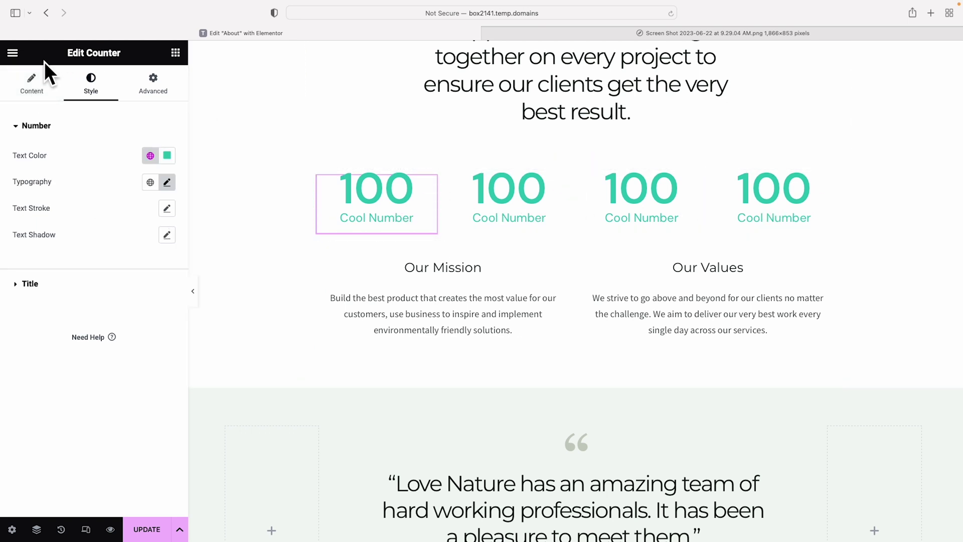
{"action": "left_click", "coordinate": [33, 87]}
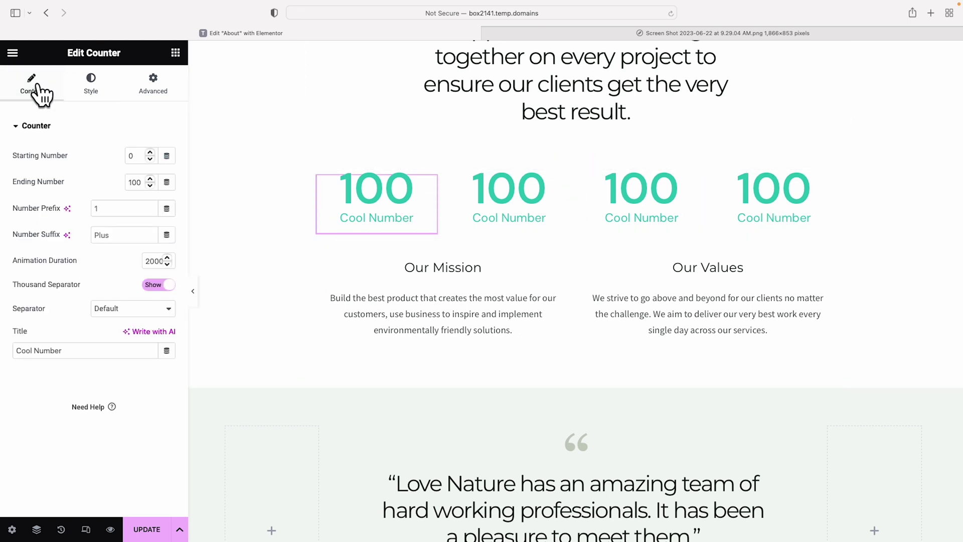
{"action": "double_click", "coordinate": [137, 183]}
{"action": "type", "text": "44"}
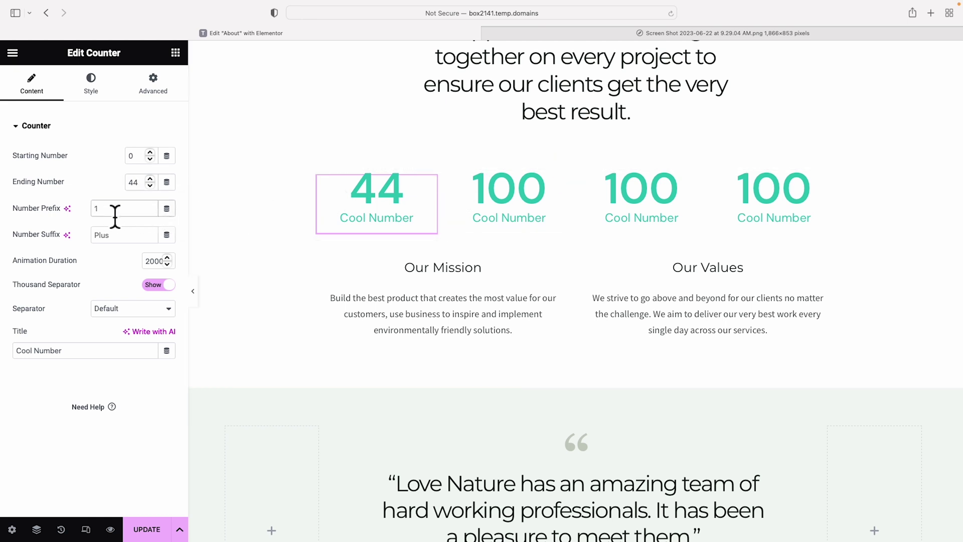
{"action": "type", "text": "$"}
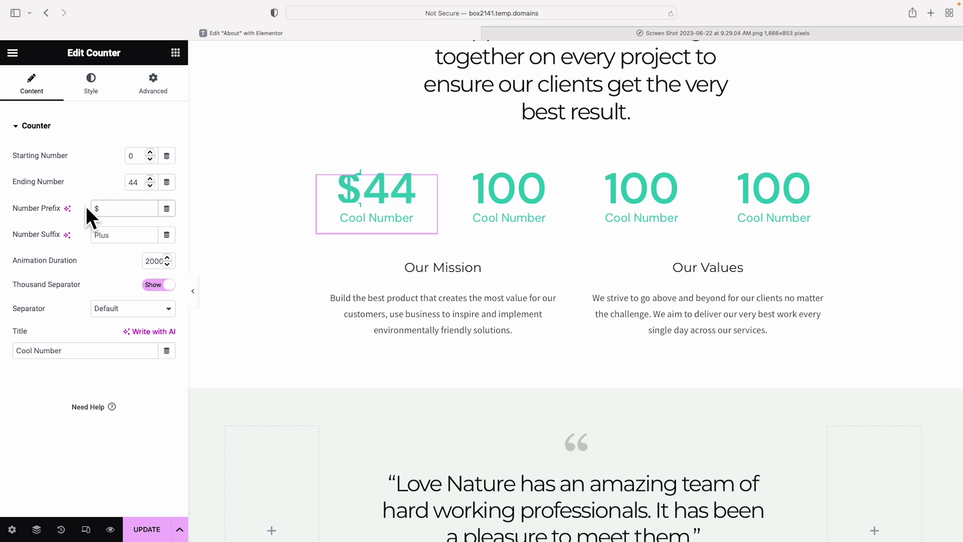
{"action": "left_click", "coordinate": [126, 243]}
{"action": "type", "text": "M"}
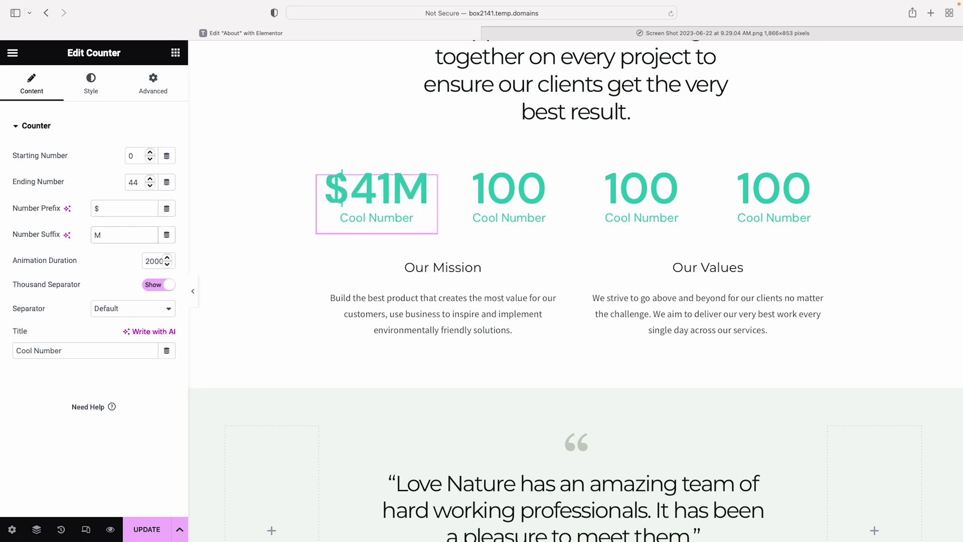
- Change the first counter's title to "Client Savings"
{"action": "double_click", "coordinate": [59, 357]}
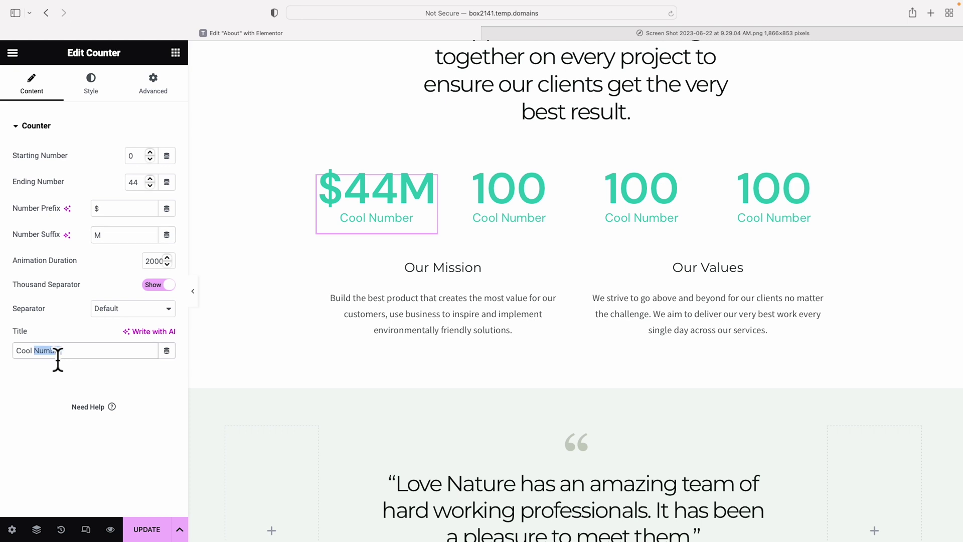
{"action": "key", "text": "super+a"}
{"action": "type", "text": "Client Savings"}
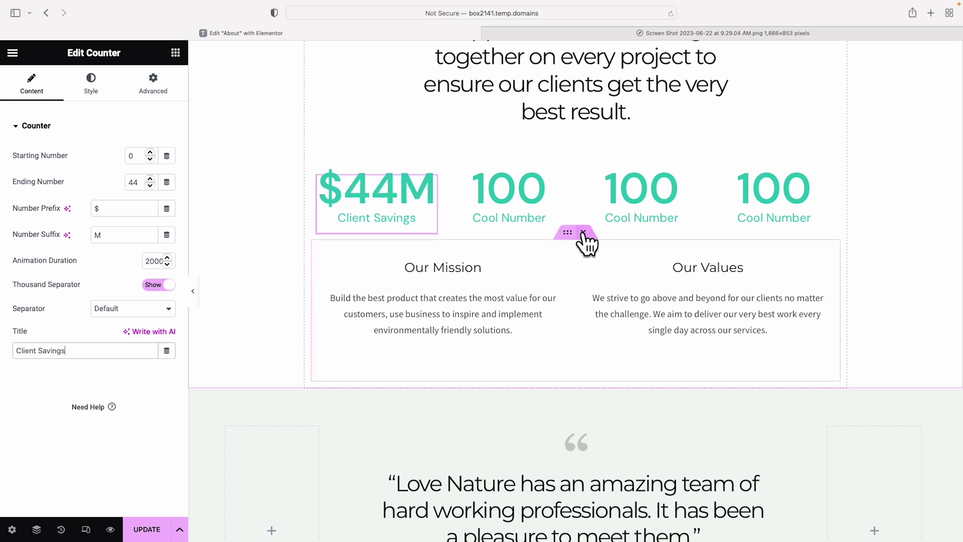
- Delete the testimonial section below Our Mission and Our Values
{"action": "scroll", "coordinate": [580, 322], "scroll_direction": "down", "scroll_amount": 3}
{"action": "scroll", "coordinate": [580, 313], "scroll_direction": "down", "scroll_amount": 4}
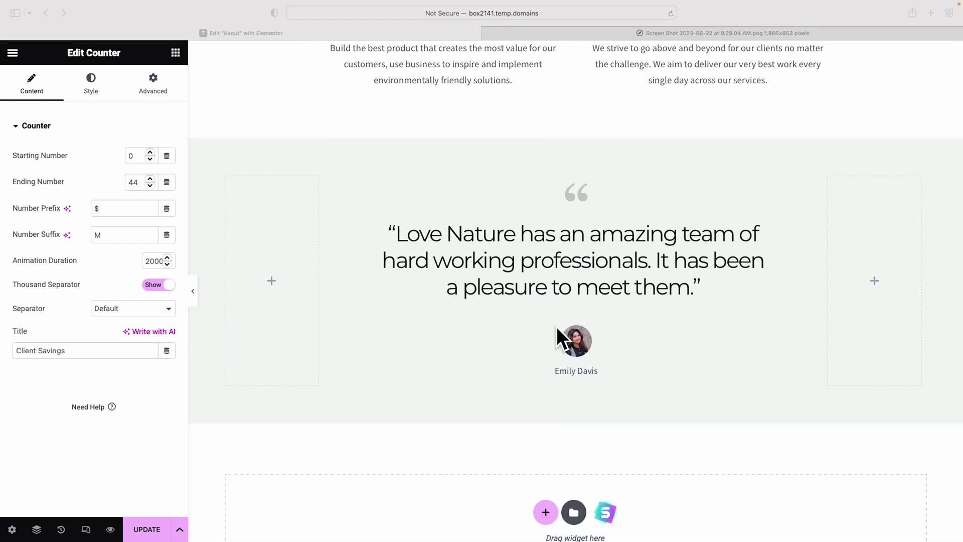
{"action": "left_click", "coordinate": [580, 267]}
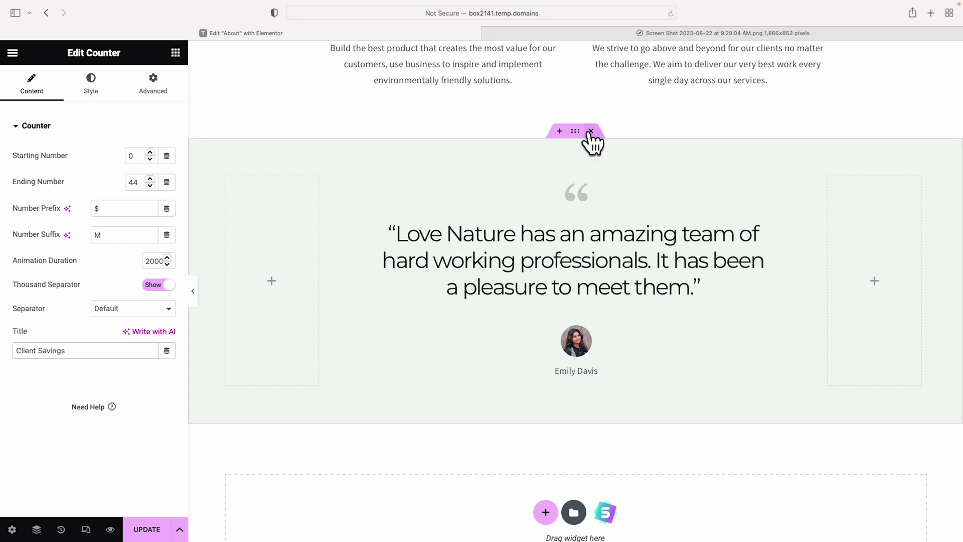
{"action": "left_click", "coordinate": [591, 131]}
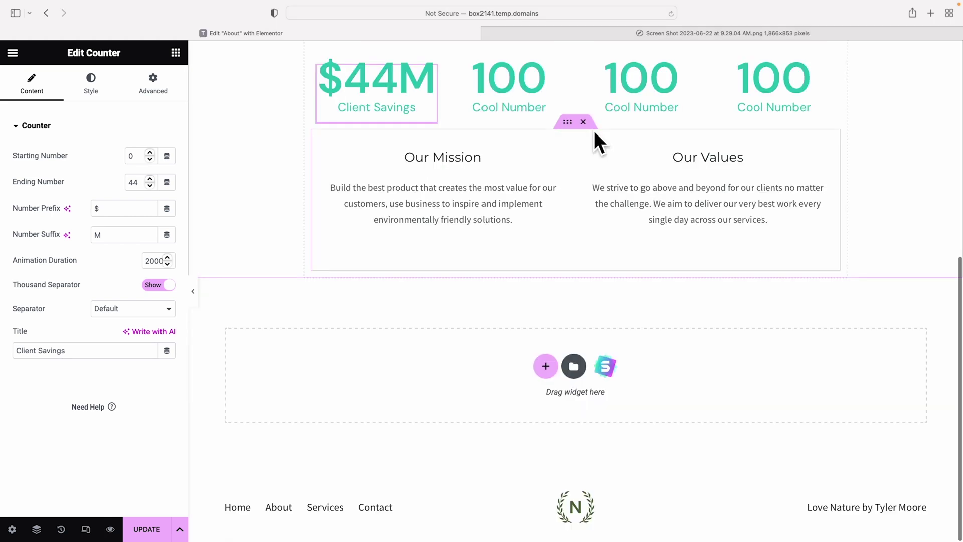
- Open the starter template library from the empty area below the content and filter its blocks to the Team category
{"action": "left_click", "coordinate": [608, 374]}
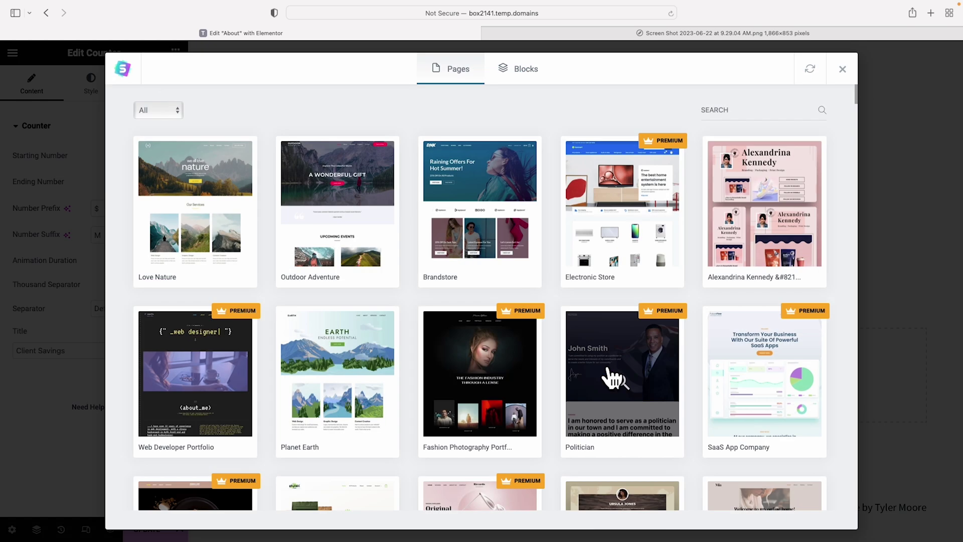
{"action": "left_click", "coordinate": [522, 72]}
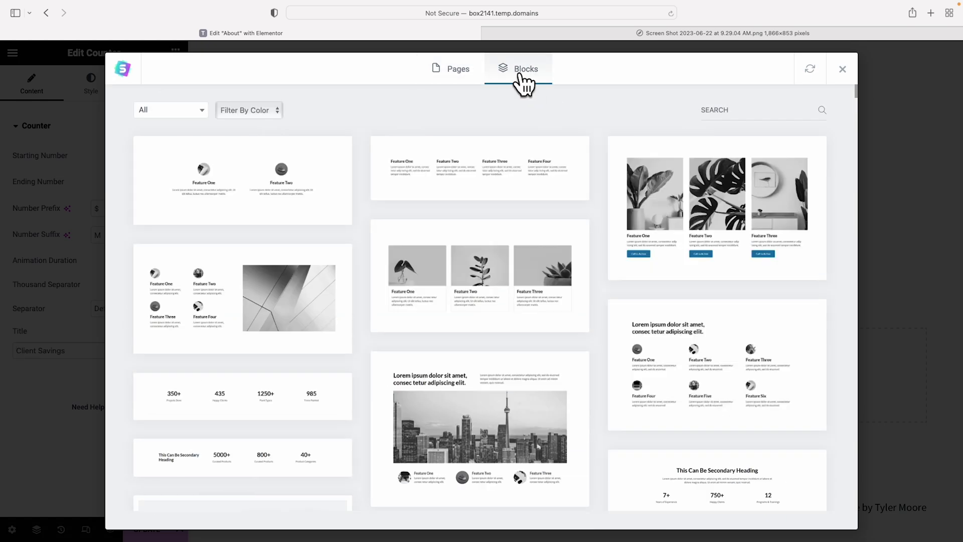
{"action": "left_click", "coordinate": [199, 111]}
{"action": "left_click", "coordinate": [168, 175]}
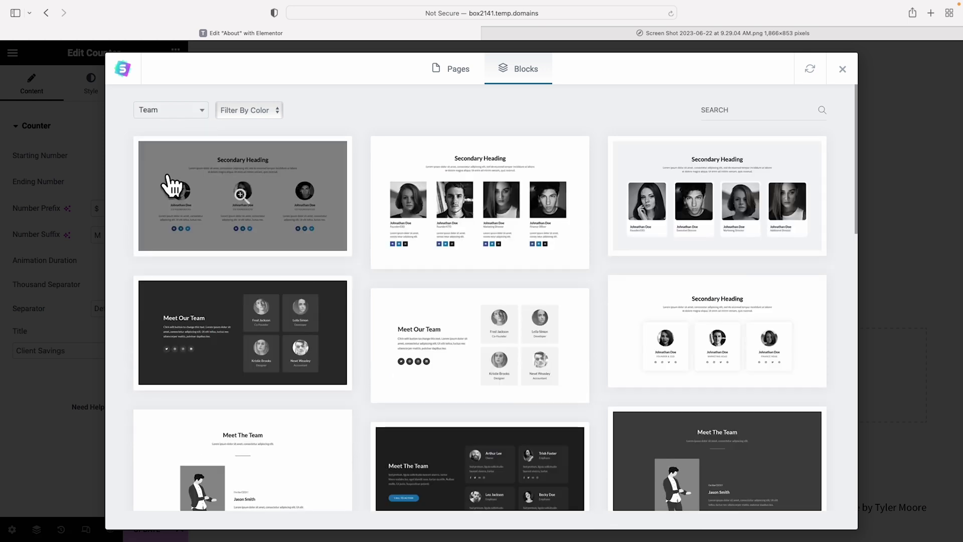
{"action": "left_click", "coordinate": [199, 110]}
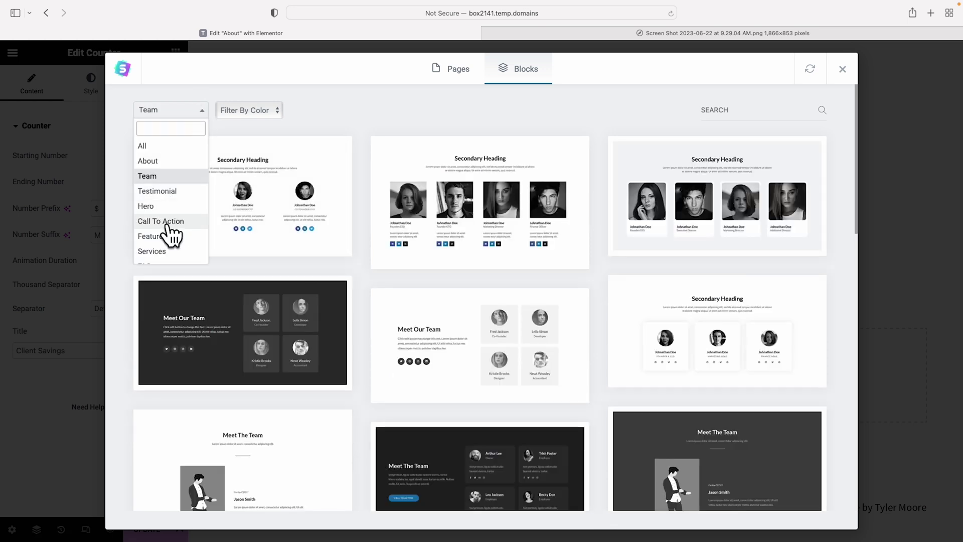
{"action": "scroll", "coordinate": [166, 245], "scroll_direction": "down", "scroll_amount": 2}
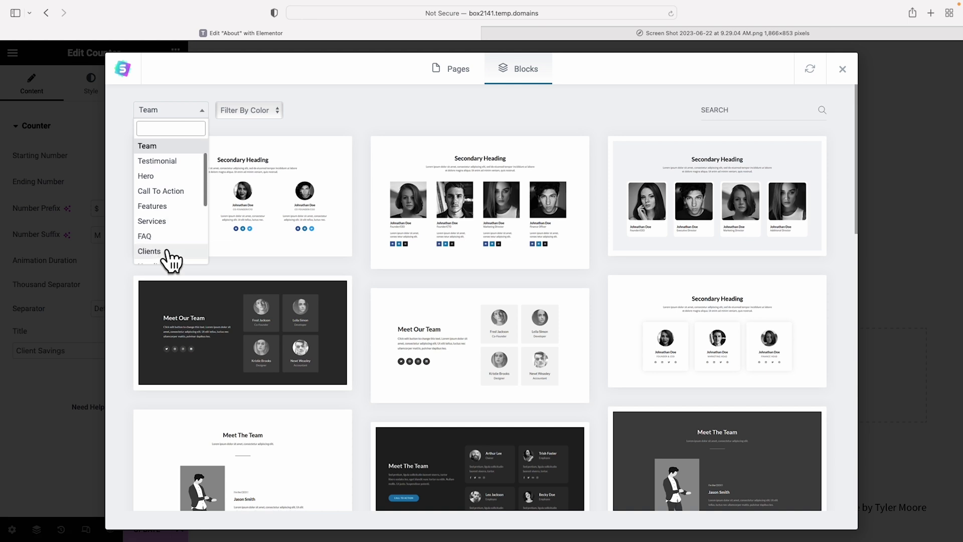
{"action": "scroll", "coordinate": [164, 238], "scroll_direction": "up", "scroll_amount": 2}
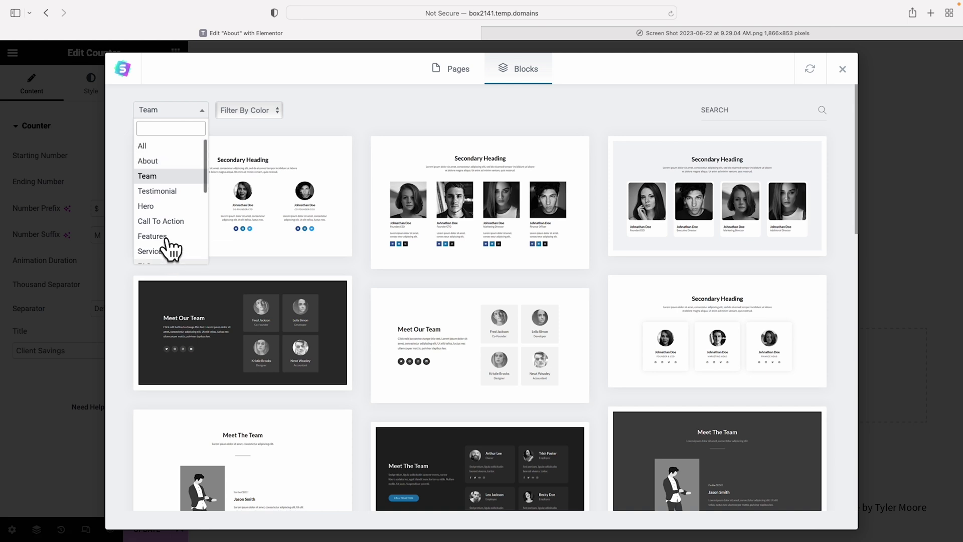
{"action": "left_click", "coordinate": [154, 176]}
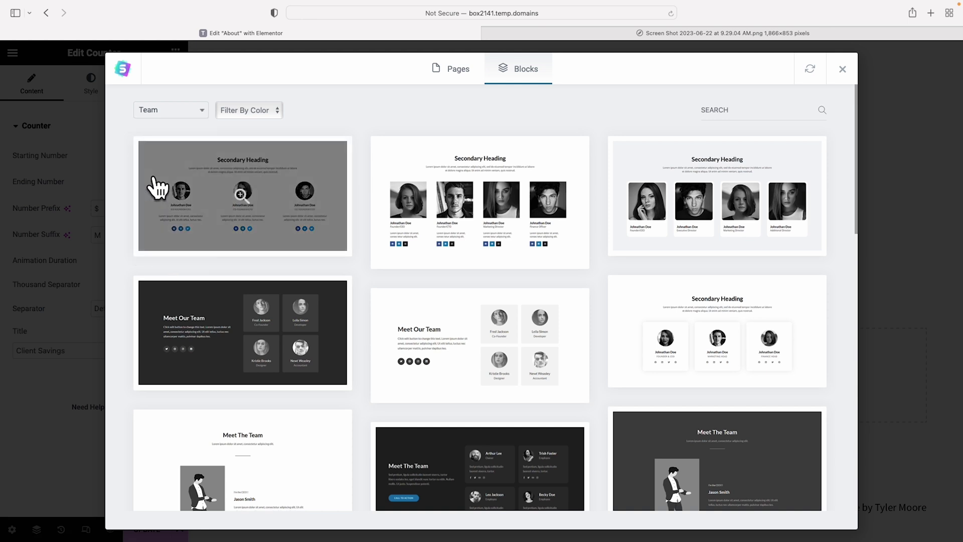
- Browse the team blocks and import the white Team Members block with three portrait cards under a left-aligned heading
{"action": "scroll", "coordinate": [602, 266], "scroll_direction": "down", "scroll_amount": 3}
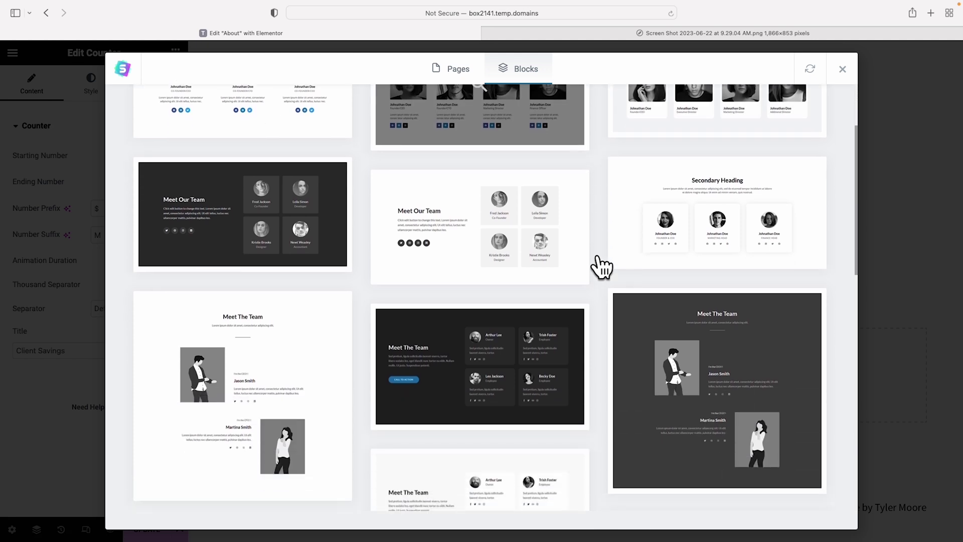
{"action": "scroll", "coordinate": [602, 266], "scroll_direction": "down", "scroll_amount": 8}
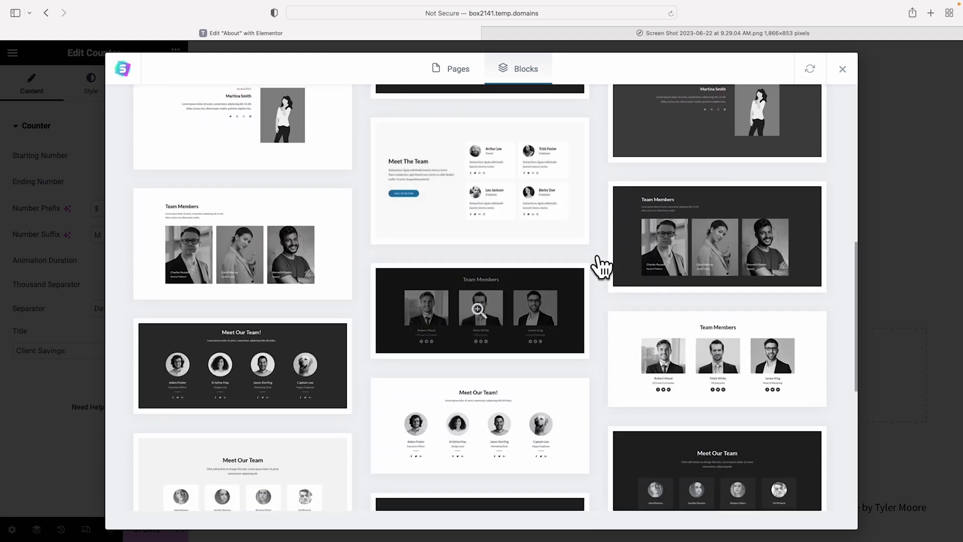
{"action": "scroll", "coordinate": [602, 266], "scroll_direction": "down", "scroll_amount": 2}
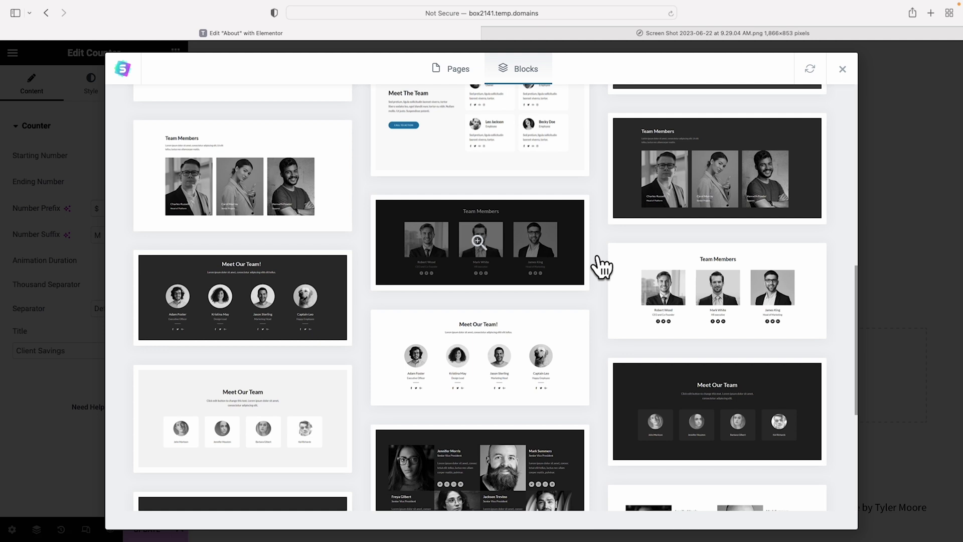
{"action": "scroll", "coordinate": [602, 266], "scroll_direction": "down", "scroll_amount": 7}
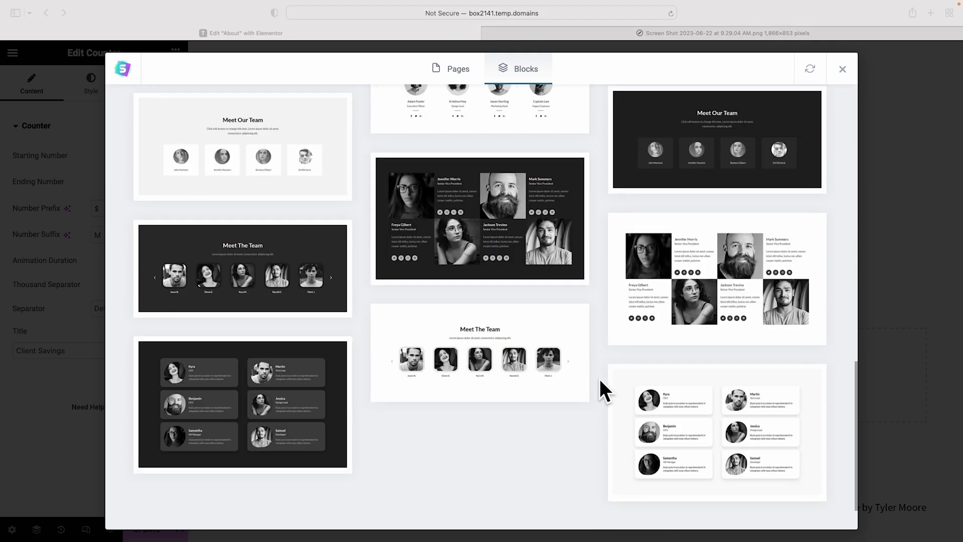
{"action": "scroll", "coordinate": [600, 378], "scroll_direction": "up", "scroll_amount": 9}
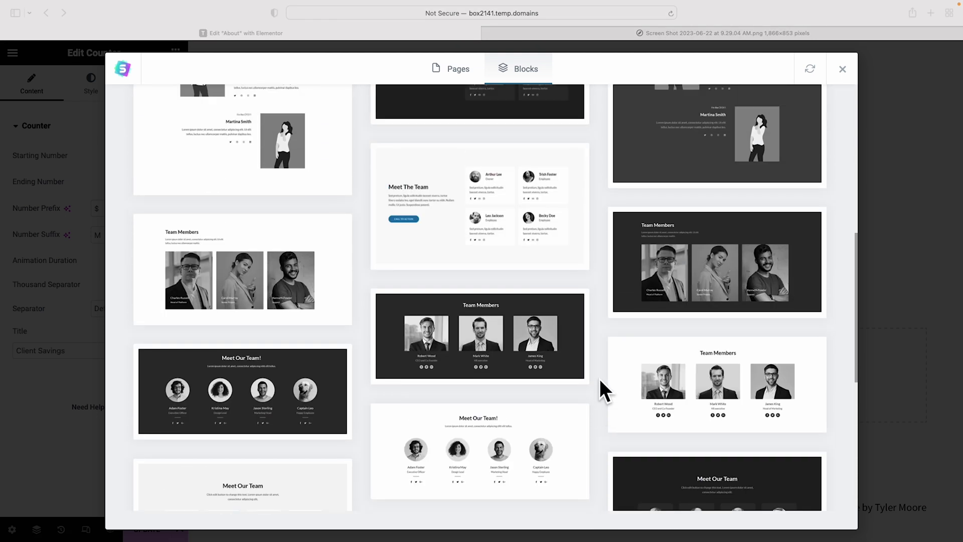
{"action": "left_click", "coordinate": [248, 235]}
{"action": "left_click", "coordinate": [261, 293]}
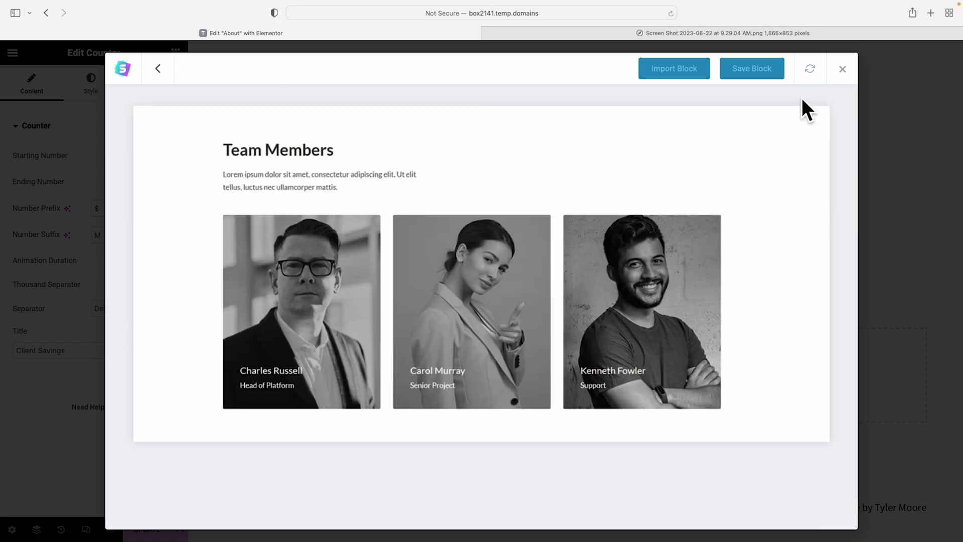
{"action": "left_click", "coordinate": [678, 70]}
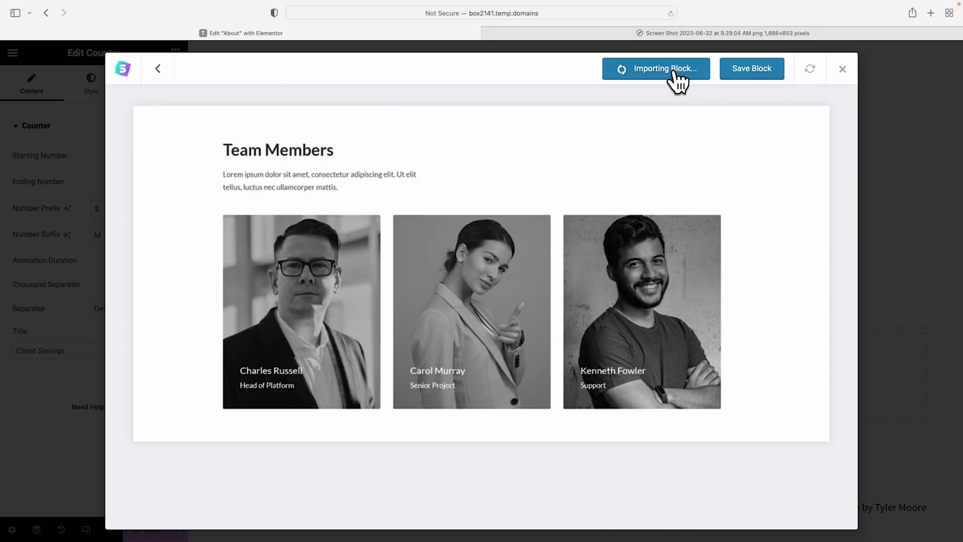
- Change the imported section's heading to "Our Team" and delete the lorem ipsum paragraph beneath it
{"action": "scroll", "coordinate": [667, 178], "scroll_direction": "down", "scroll_amount": 2}
{"action": "left_click", "coordinate": [336, 264]}
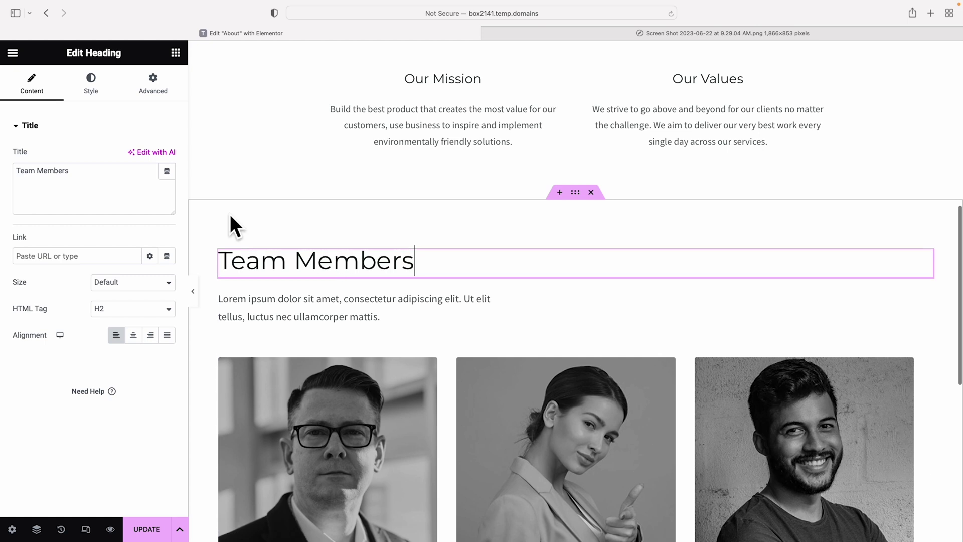
{"action": "triple_click", "coordinate": [66, 178]}
{"action": "type", "text": "Our Team"}
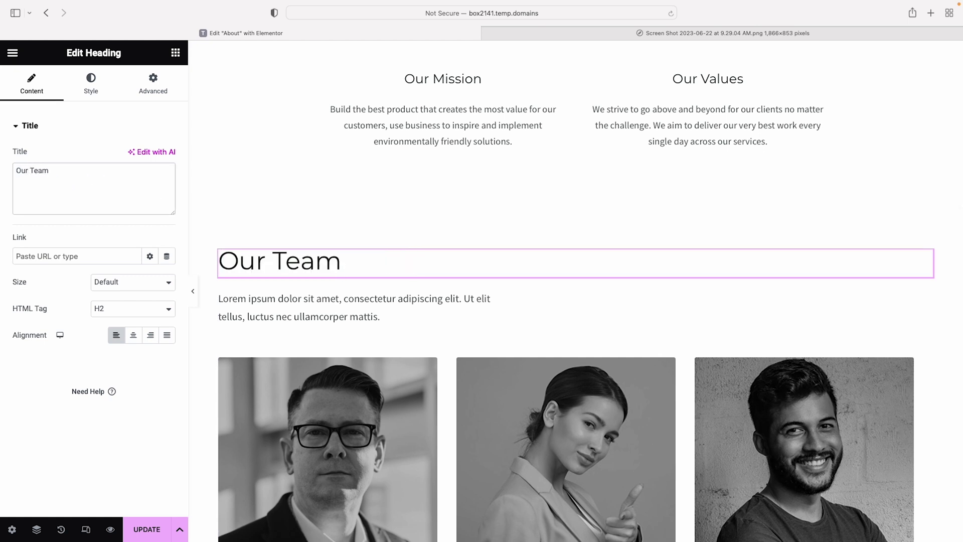
{"action": "right_click", "coordinate": [362, 312]}
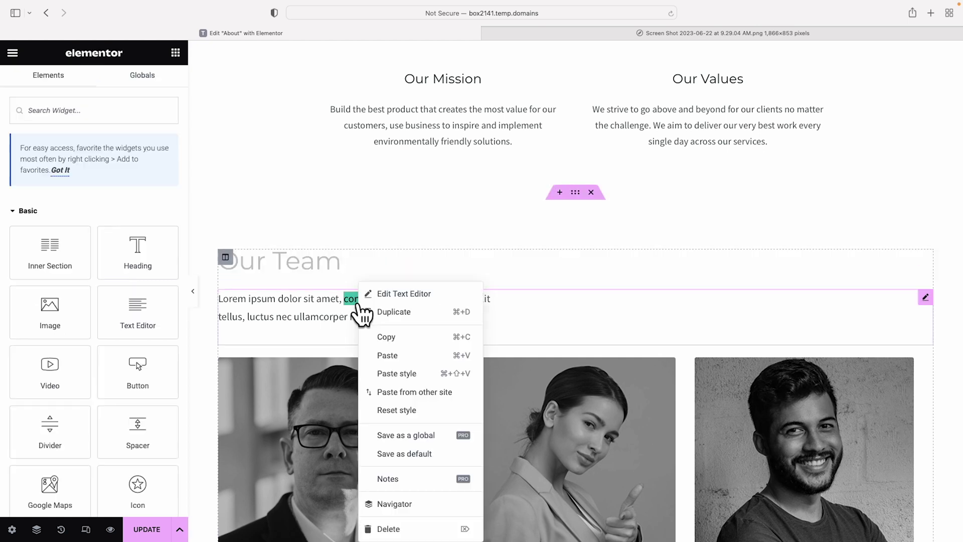
{"action": "left_click", "coordinate": [398, 528]}
- Set the first team column's background image to avatar_1.jpg from the media library
{"action": "scroll", "coordinate": [469, 441], "scroll_direction": "down", "scroll_amount": 5}
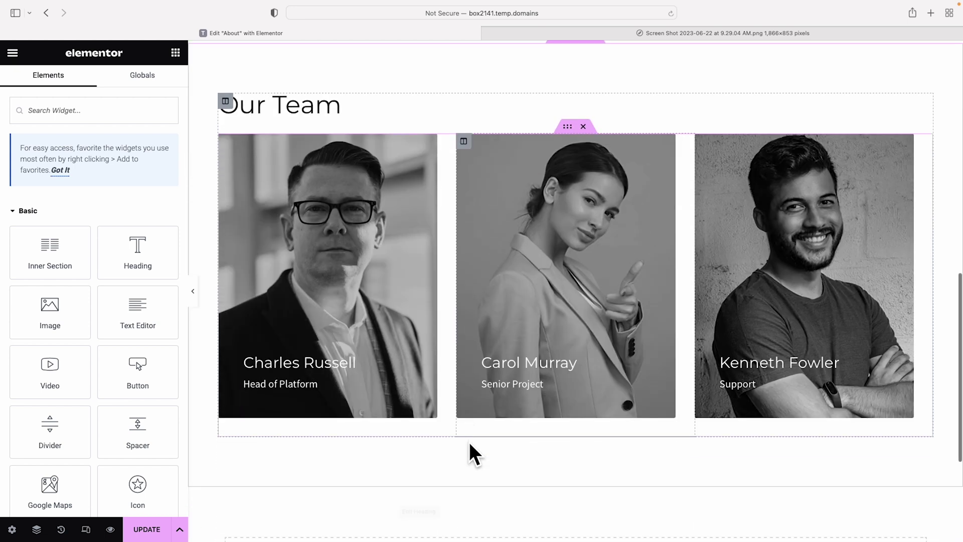
{"action": "scroll", "coordinate": [345, 200], "scroll_direction": "up", "scroll_amount": 3}
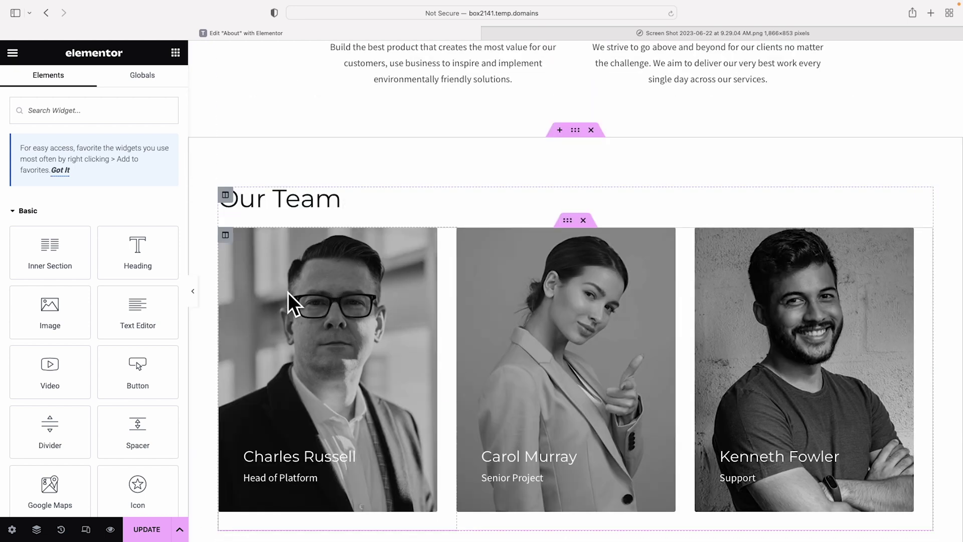
{"action": "left_click", "coordinate": [225, 236]}
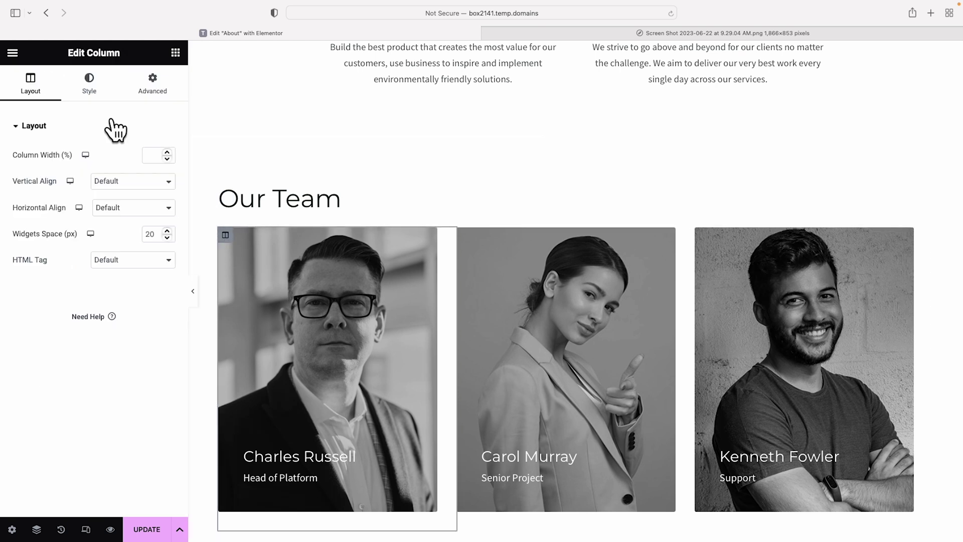
{"action": "left_click", "coordinate": [94, 96]}
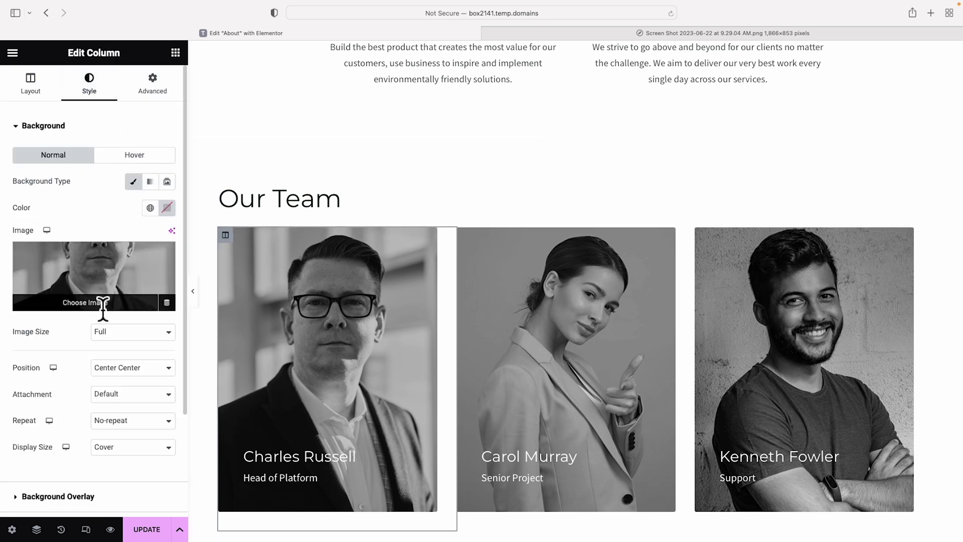
{"action": "left_click", "coordinate": [98, 302]}
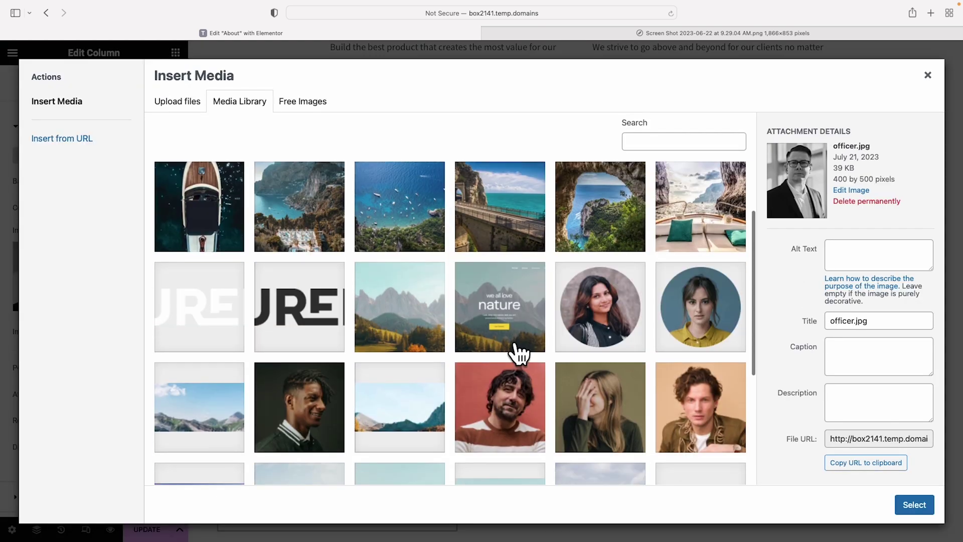
{"action": "left_click", "coordinate": [509, 419]}
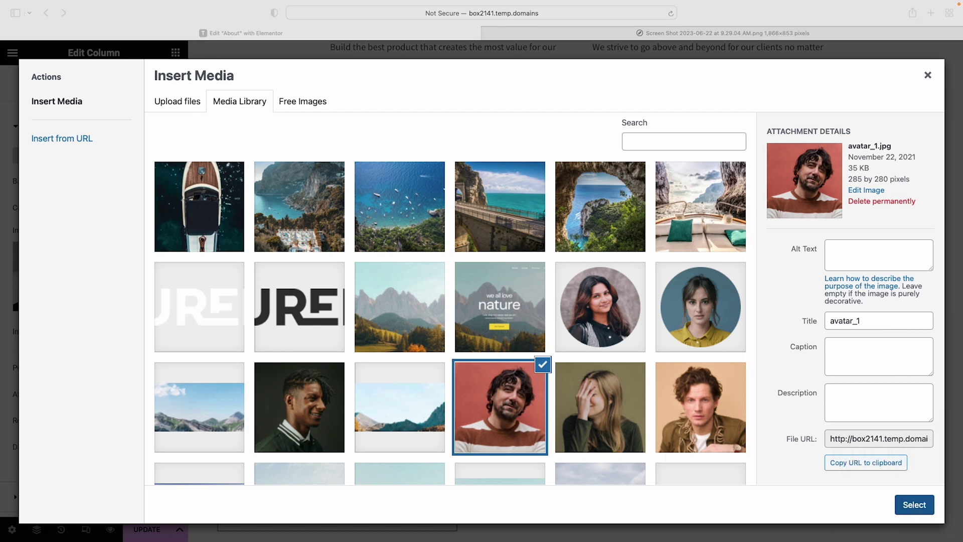
{"action": "left_click", "coordinate": [914, 505]}
- Open the first team member's name heading and job title text for editing
{"action": "left_click", "coordinate": [328, 457]}
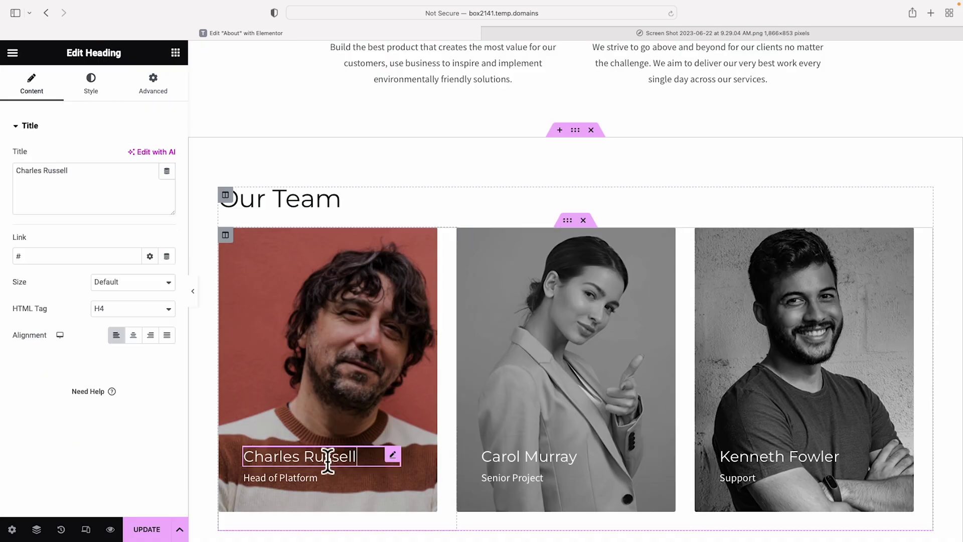
{"action": "left_click", "coordinate": [256, 481]}
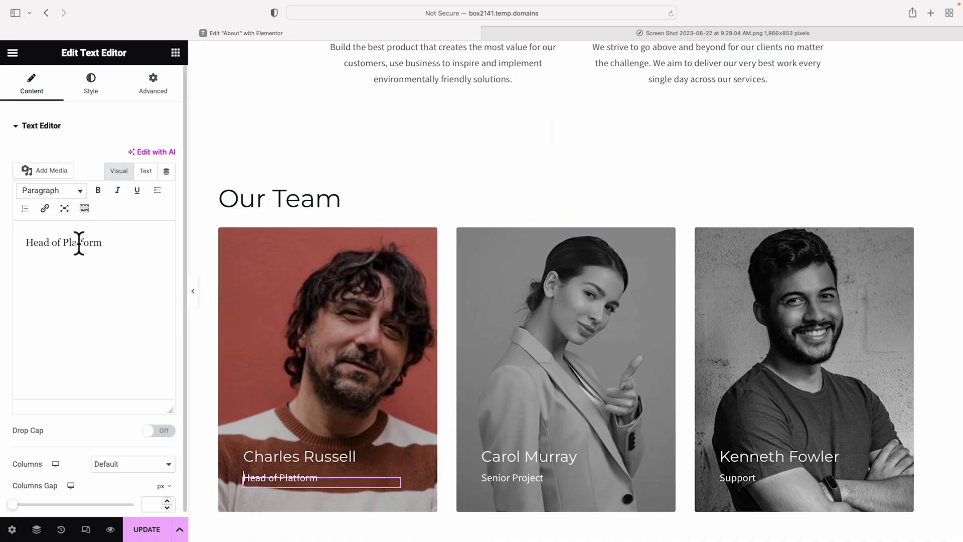
- Replace the second team column's background with the woman covering her face and the third's with the smiling man in a dark jacket
{"action": "scroll", "coordinate": [570, 382], "scroll_direction": "down", "scroll_amount": 2}
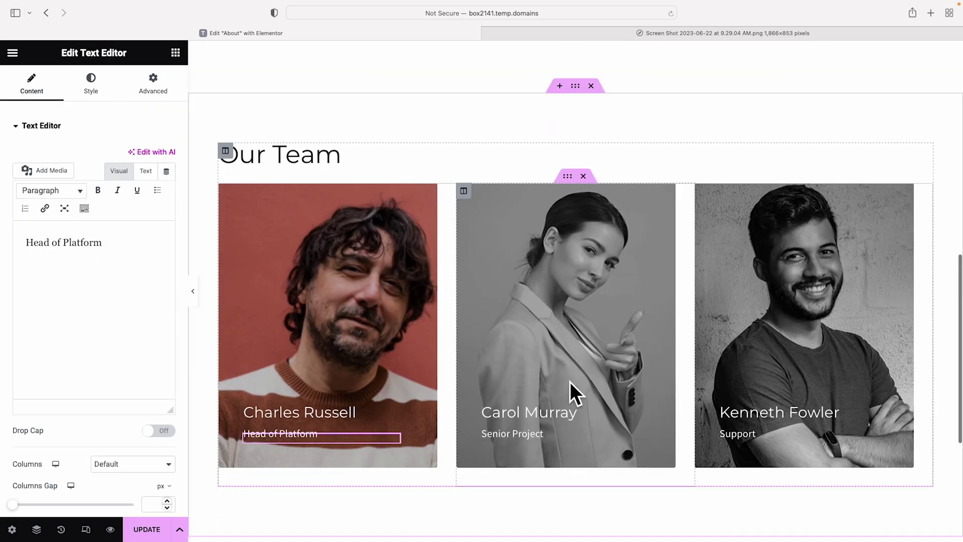
{"action": "left_click", "coordinate": [464, 191]}
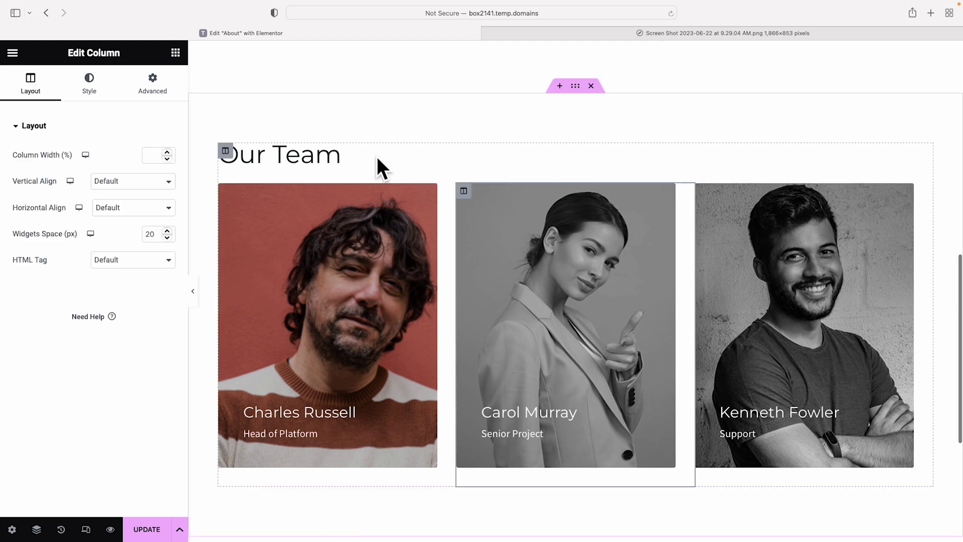
{"action": "left_click", "coordinate": [89, 83]}
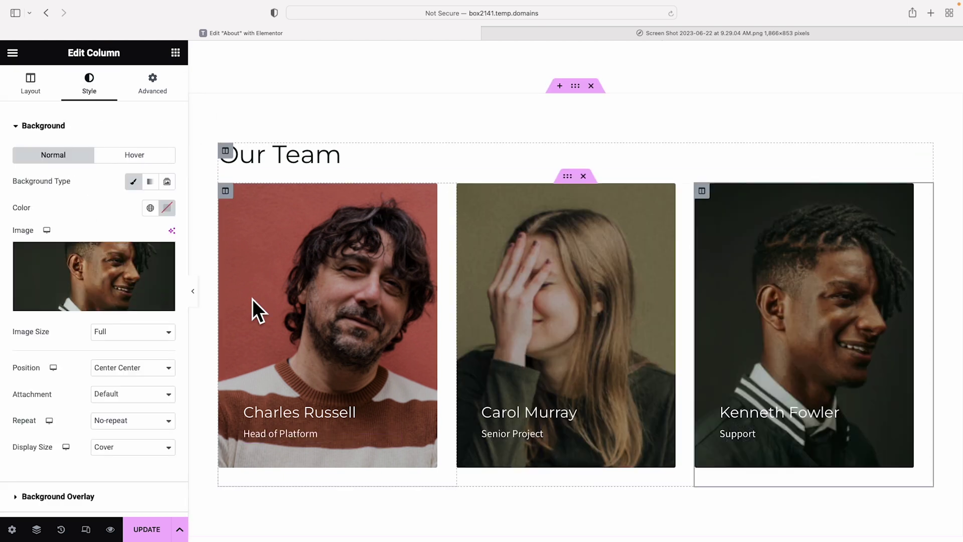
- Preview the page at full width with the editing panel hidden, checking the counters, mission, values and team sections
{"action": "scroll", "coordinate": [254, 306], "scroll_direction": "up", "scroll_amount": 5}
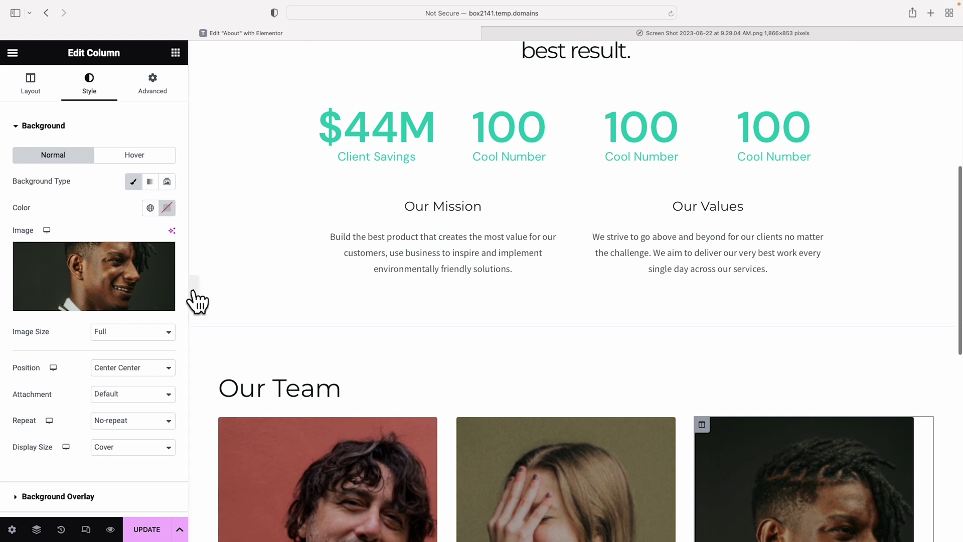
{"action": "left_click", "coordinate": [193, 292]}
{"action": "scroll", "coordinate": [564, 291], "scroll_direction": "up", "scroll_amount": 4}
{"action": "scroll", "coordinate": [564, 289], "scroll_direction": "down", "scroll_amount": 3}
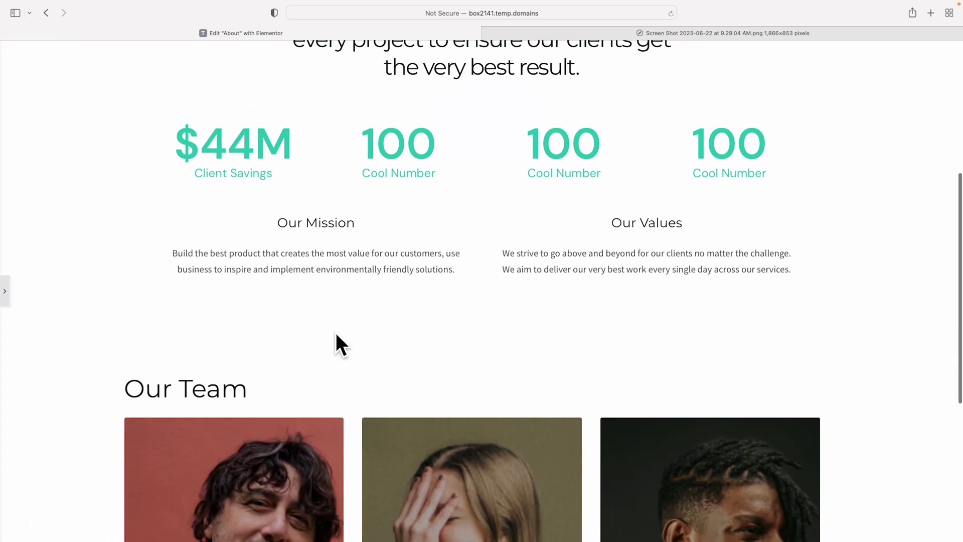
- Give the Our Team section a classic background using the global Theme Color 5
{"action": "scroll", "coordinate": [502, 336], "scroll_direction": "down", "scroll_amount": 1}
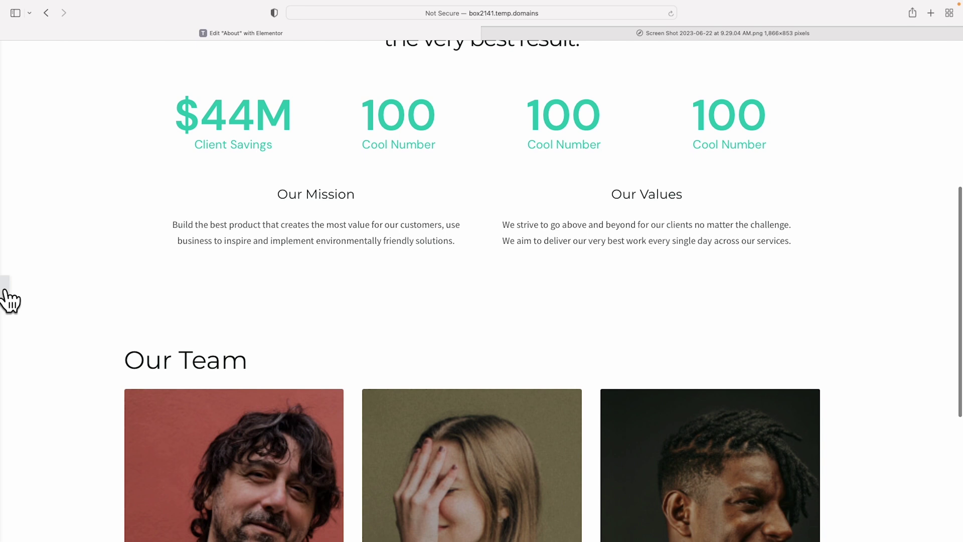
{"action": "left_click", "coordinate": [6, 296]}
{"action": "left_click", "coordinate": [576, 335]}
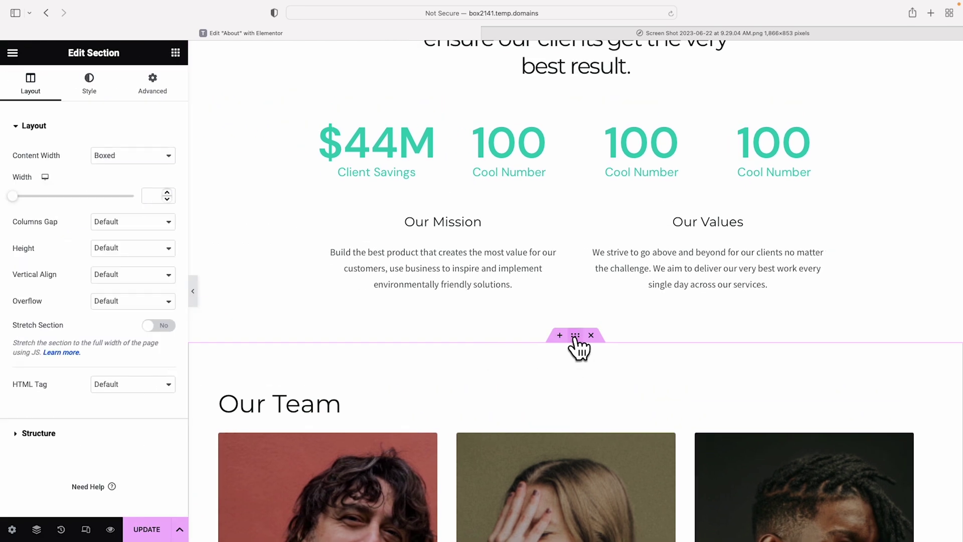
{"action": "left_click", "coordinate": [89, 85]}
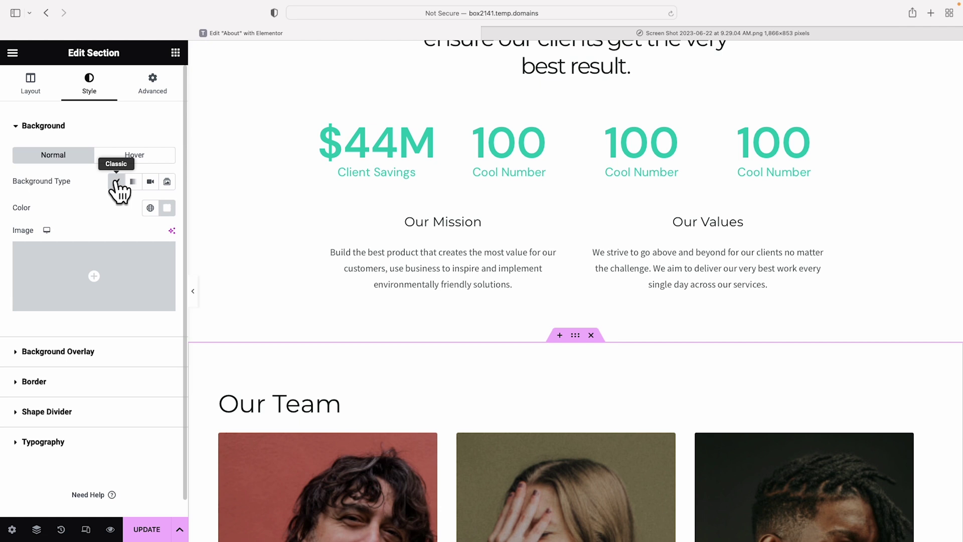
{"action": "left_click", "coordinate": [151, 207]}
{"action": "scroll", "coordinate": [131, 269], "scroll_direction": "down", "scroll_amount": 3}
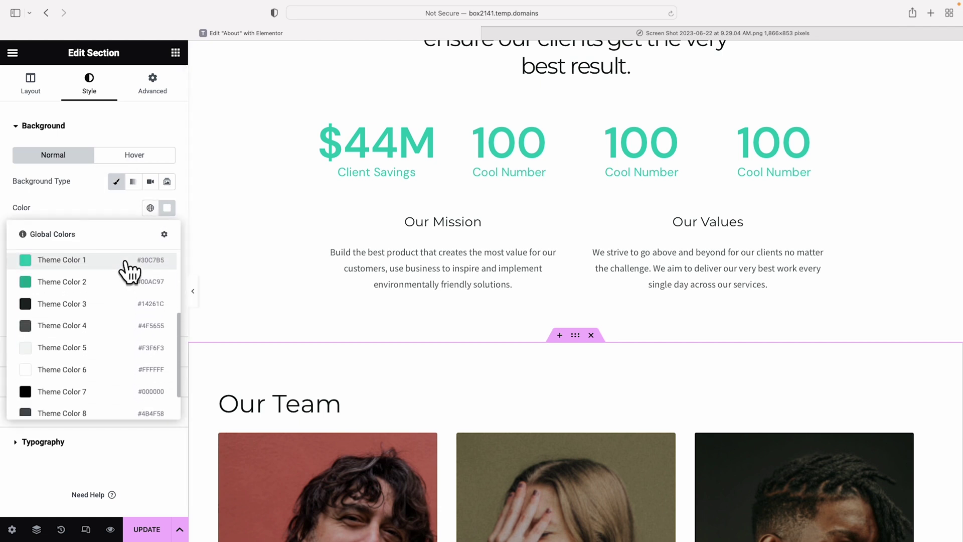
{"action": "scroll", "coordinate": [82, 344], "scroll_direction": "down", "scroll_amount": 1}
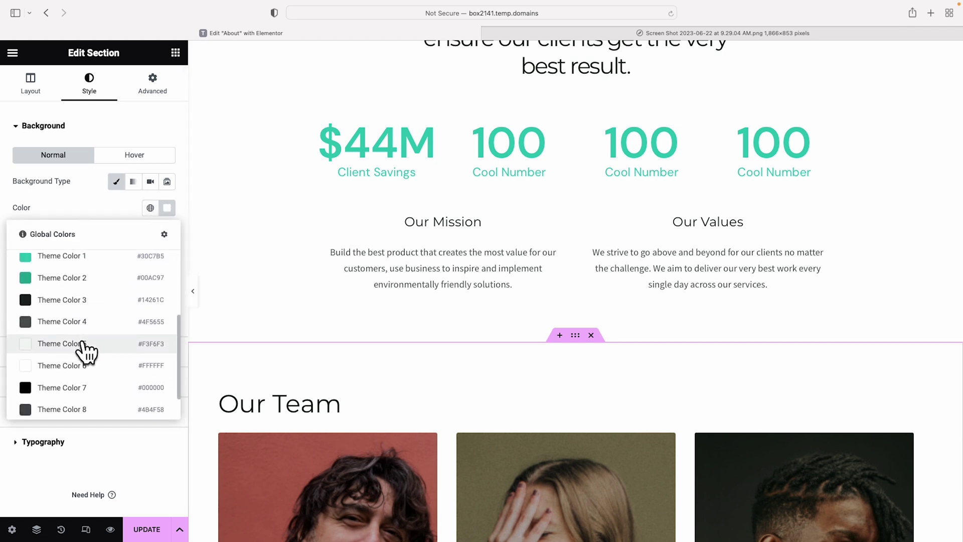
{"action": "left_click", "coordinate": [70, 346]}
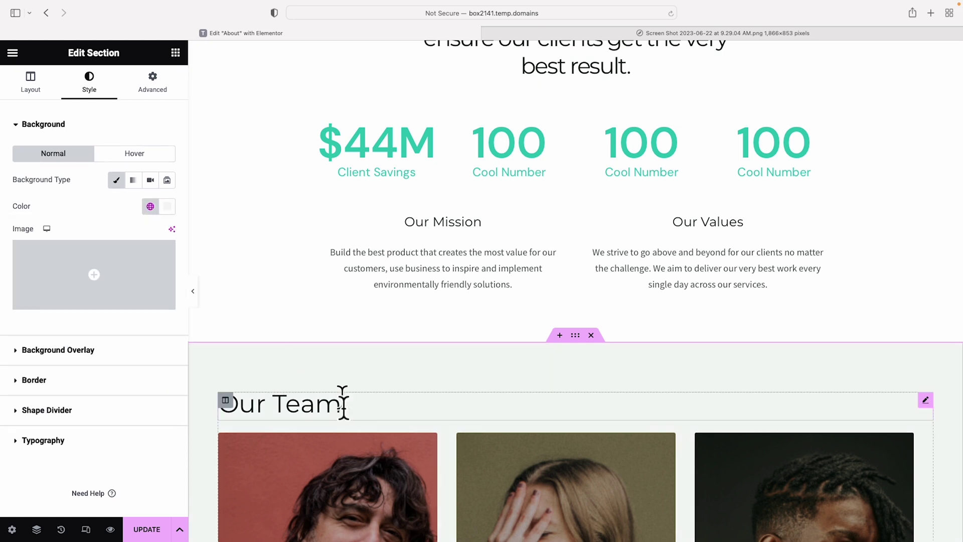
- Centre the Our Team heading and save the page update
{"action": "left_click", "coordinate": [321, 416]}
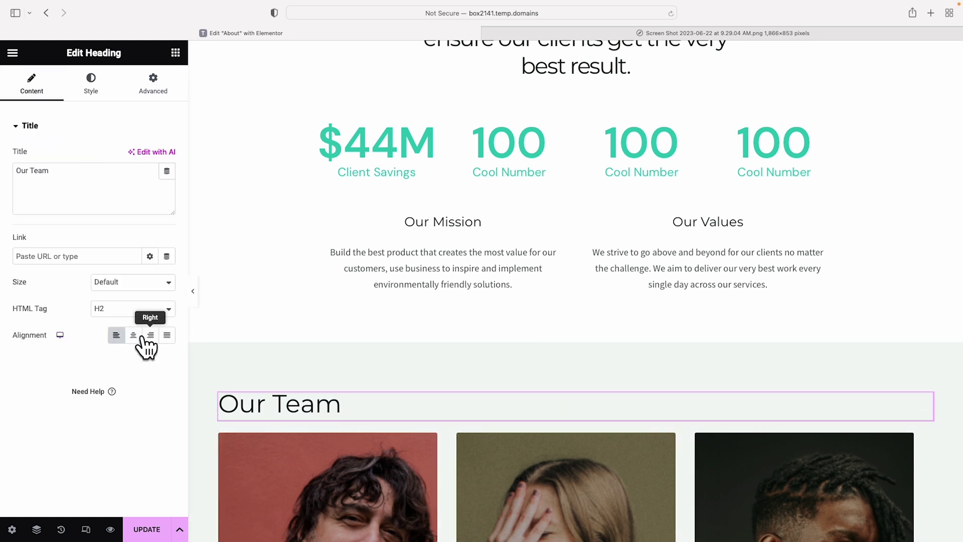
{"action": "left_click", "coordinate": [133, 338]}
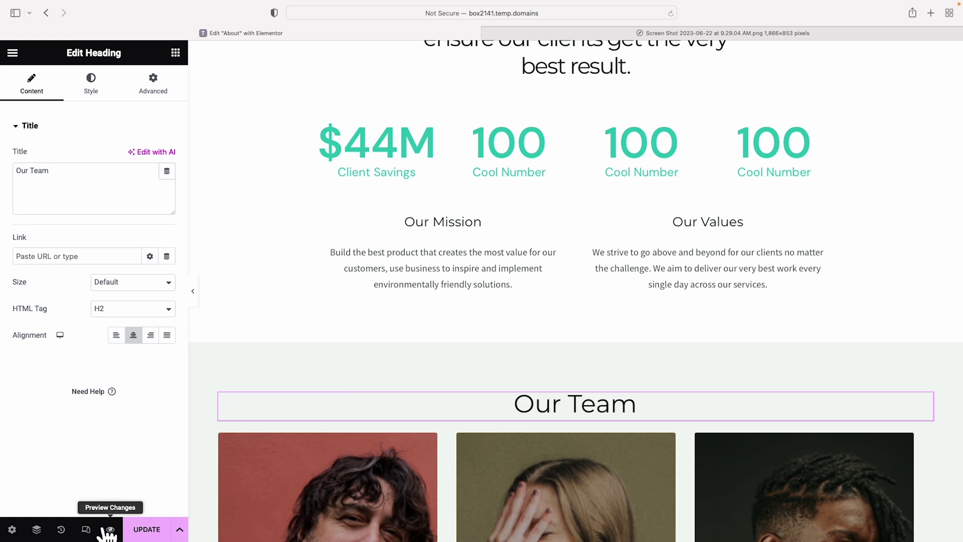
{"action": "left_click", "coordinate": [149, 532]}
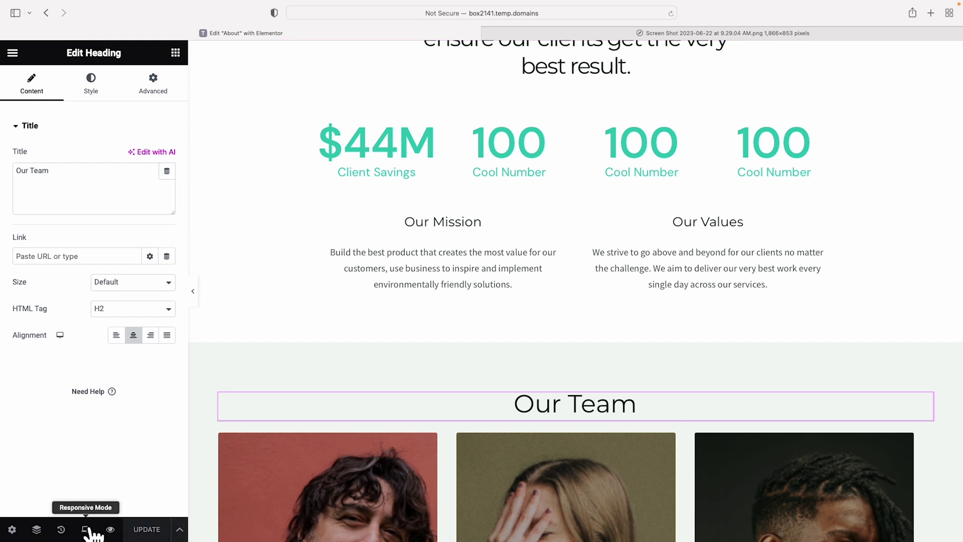
- Check the About page in mobile portrait mode, examining the banner, counters, mission, values and team sections
{"action": "left_click", "coordinate": [87, 530]}
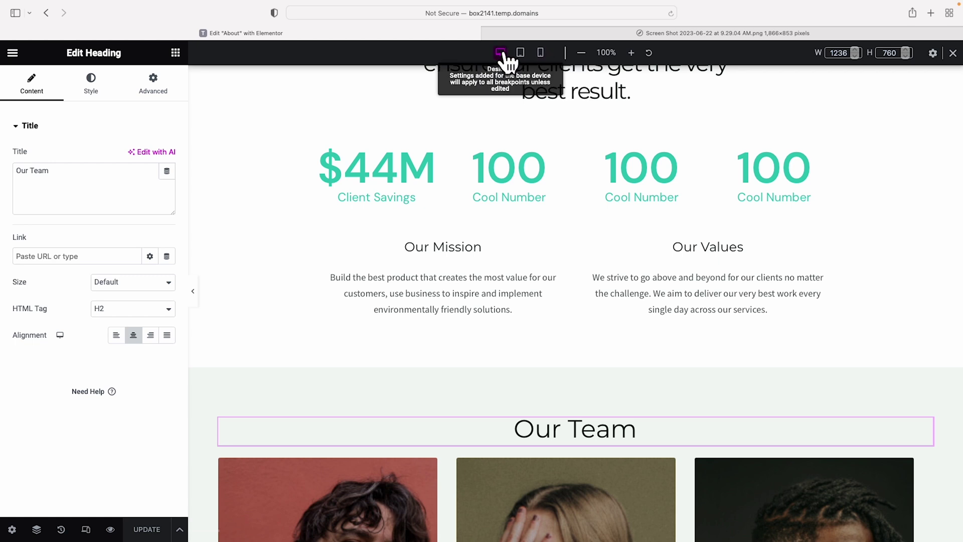
{"action": "left_click", "coordinate": [541, 54]}
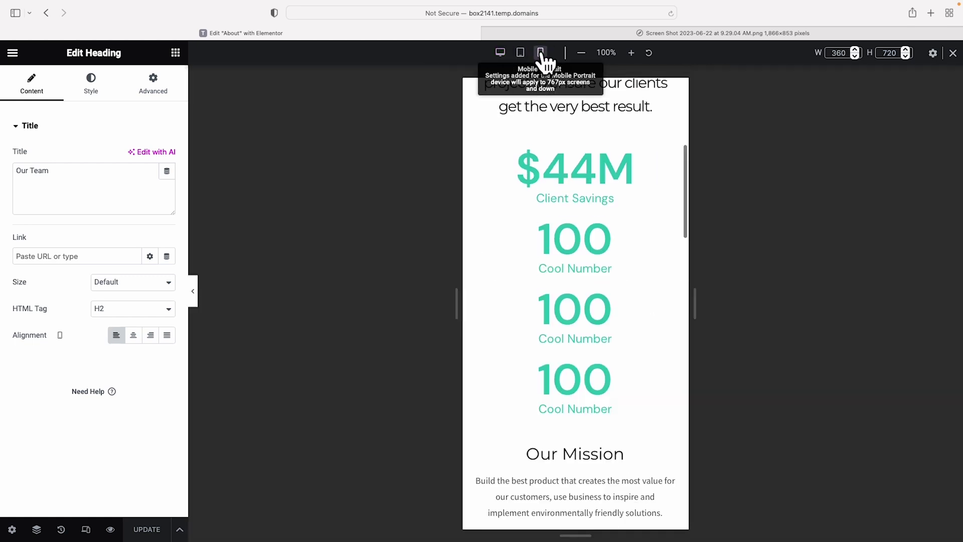
{"action": "scroll", "coordinate": [597, 224], "scroll_direction": "down", "scroll_amount": 7}
{"action": "scroll", "coordinate": [597, 223], "scroll_direction": "up", "scroll_amount": 13}
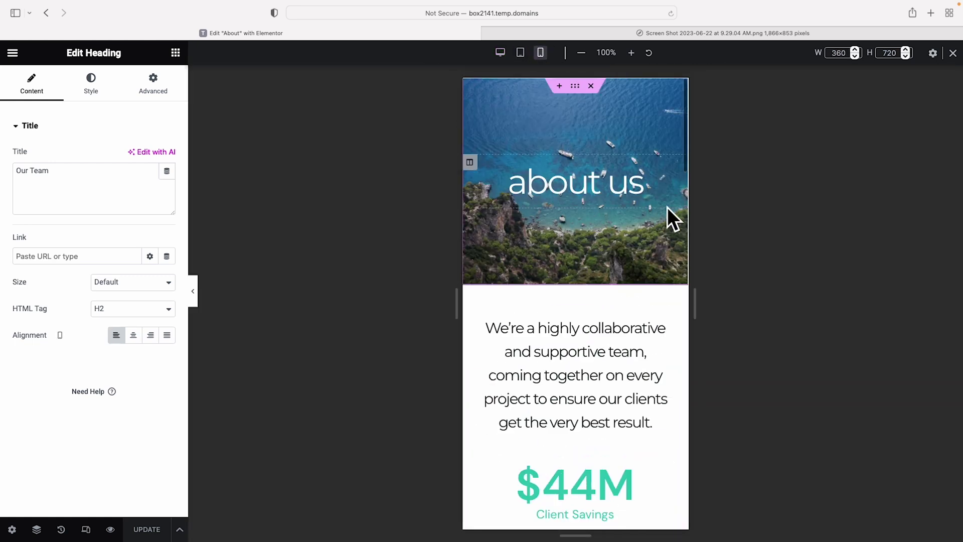
{"action": "scroll", "coordinate": [661, 197], "scroll_direction": "down", "scroll_amount": 4}
{"action": "scroll", "coordinate": [662, 198], "scroll_direction": "down", "scroll_amount": 5}
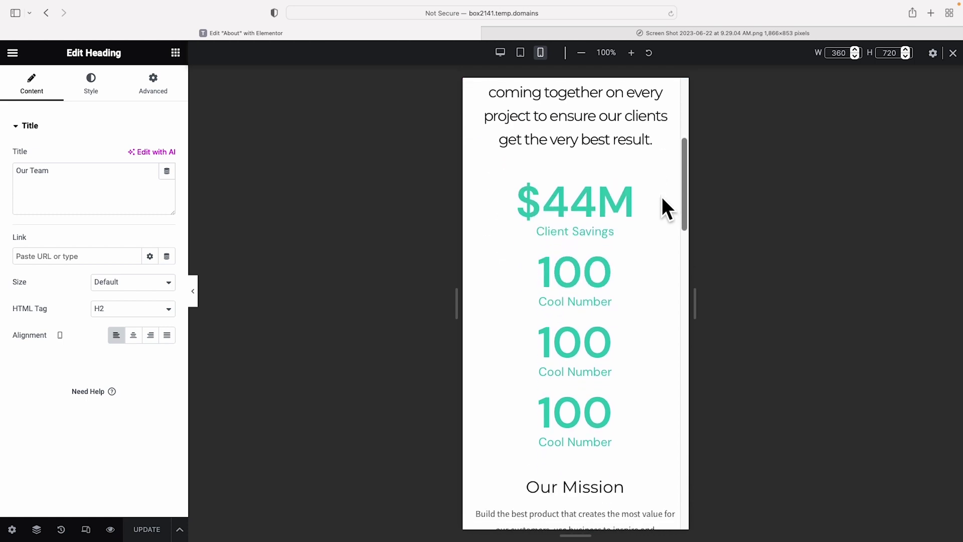
{"action": "scroll", "coordinate": [661, 197], "scroll_direction": "down", "scroll_amount": 9}
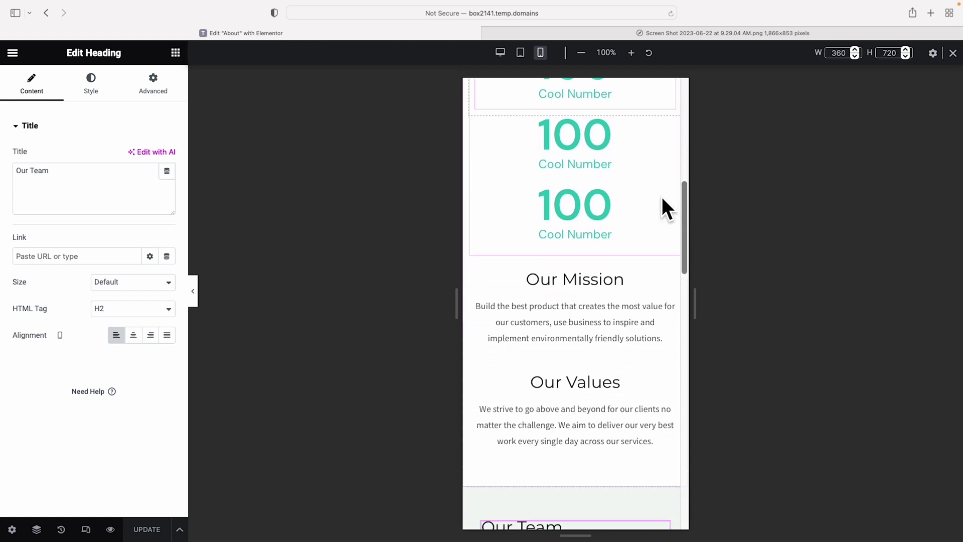
{"action": "scroll", "coordinate": [661, 197], "scroll_direction": "down", "scroll_amount": 12}
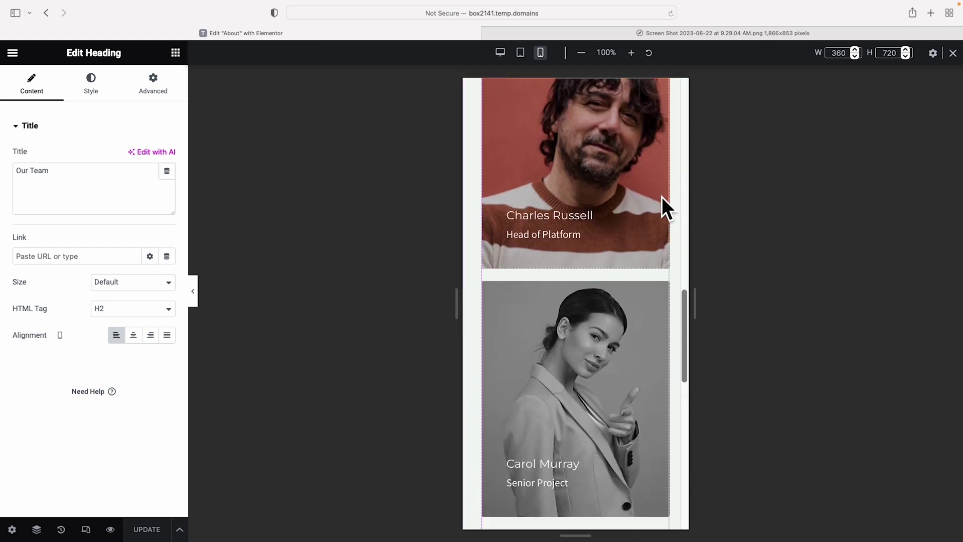
{"action": "scroll", "coordinate": [661, 197], "scroll_direction": "up", "scroll_amount": 20}
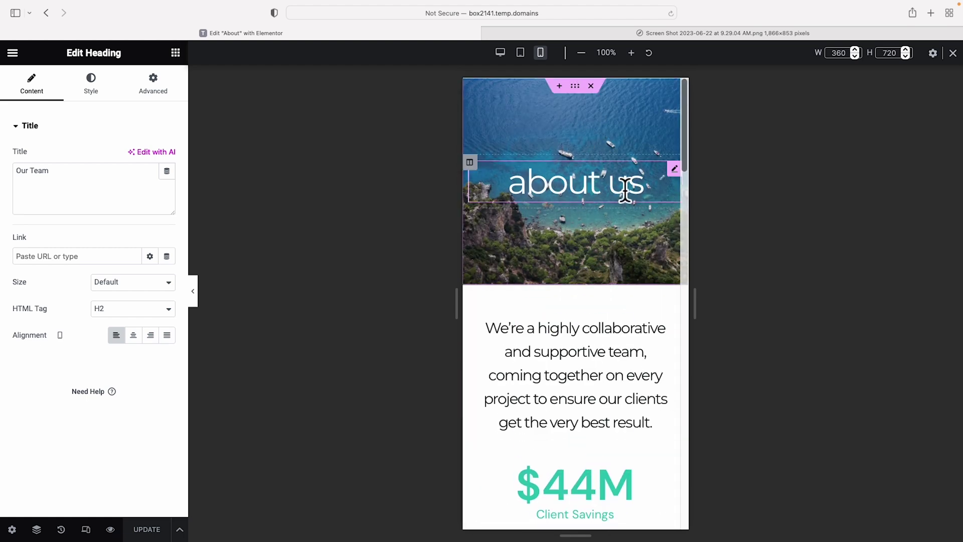
- Set the about us banner's minimum height on mobile to 203 px, leave responsive mode and update the page
{"action": "left_click", "coordinate": [575, 87]}
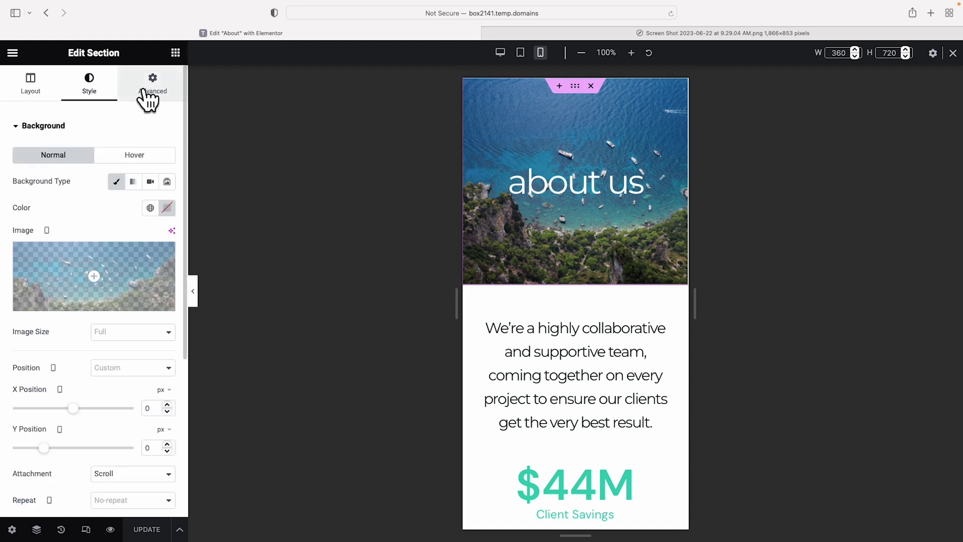
{"action": "left_click", "coordinate": [31, 84]}
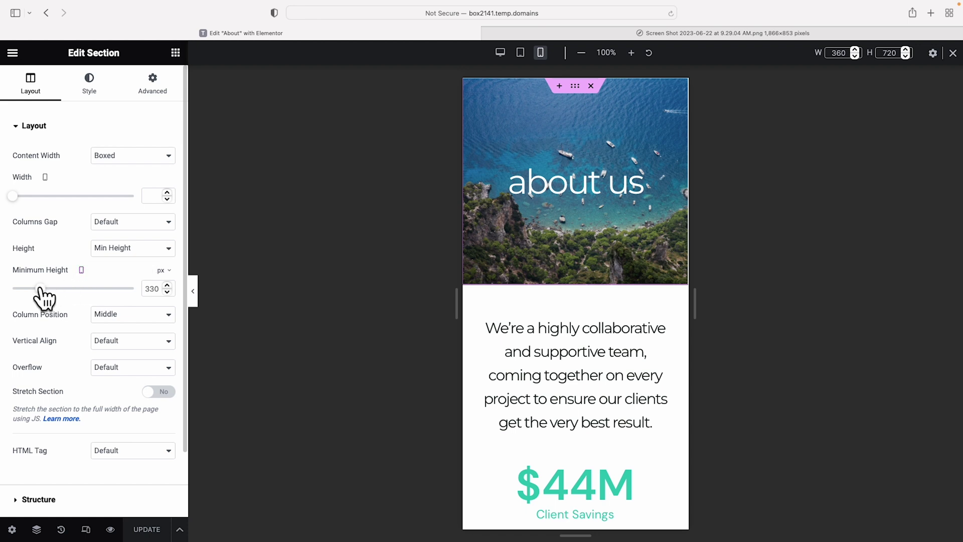
{"action": "left_click_drag", "start_coordinate": [40, 289], "coordinate": [29, 289]}
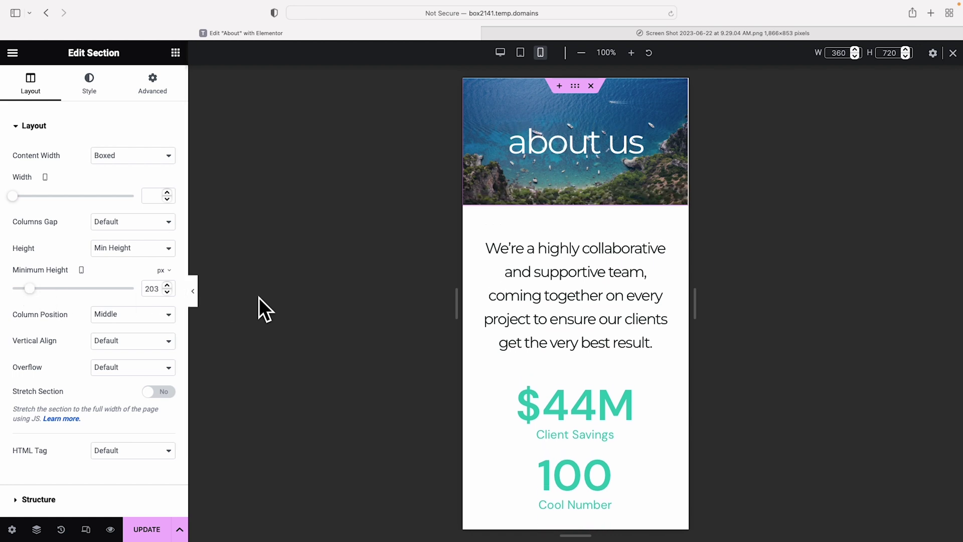
{"action": "left_click", "coordinate": [953, 54]}
{"action": "left_click", "coordinate": [148, 530]}
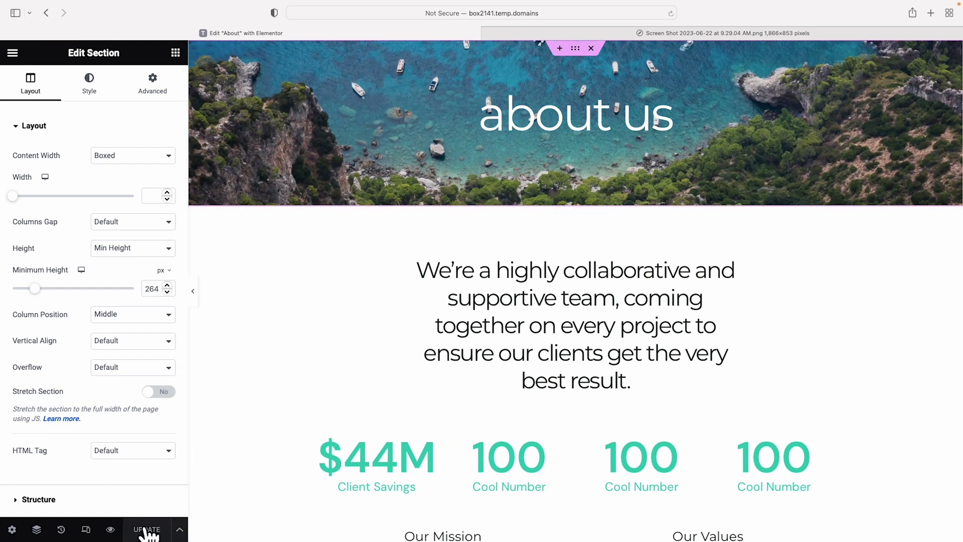
- Preview the updated About page on the site and go to the Services page
{"action": "left_click", "coordinate": [111, 530]}
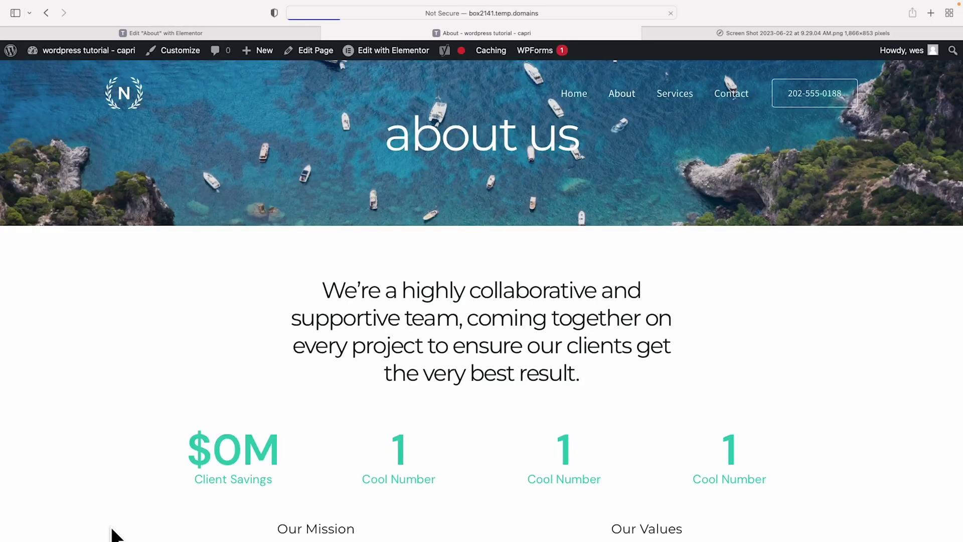
{"action": "left_click", "coordinate": [648, 33]}
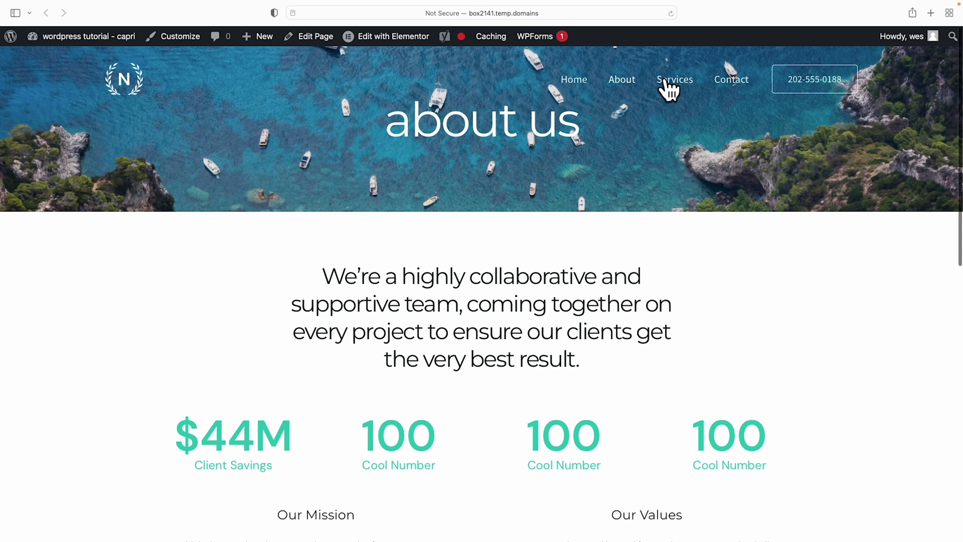
{"action": "left_click", "coordinate": [681, 83]}
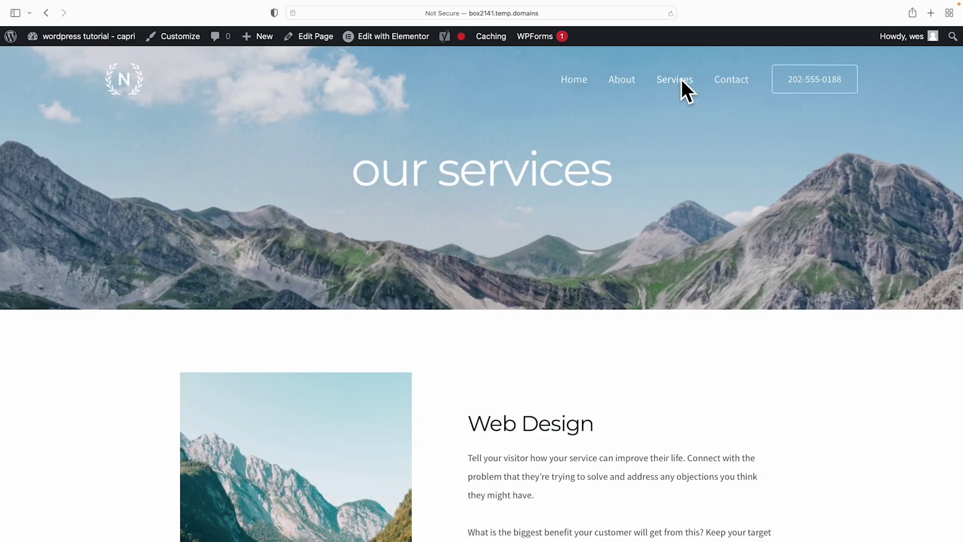
- Open the Services page in Elementor and change its banner heading to "testimonials"
{"action": "left_click", "coordinate": [381, 39]}
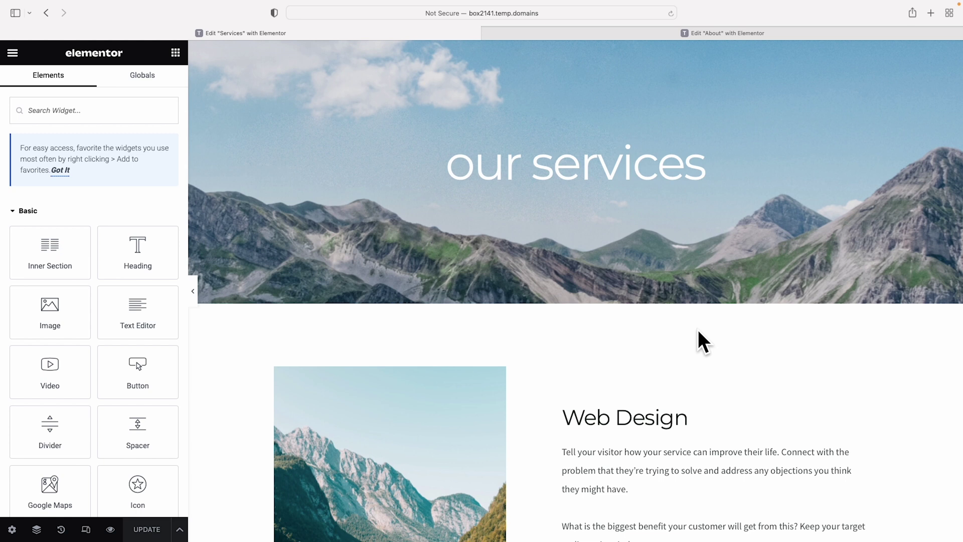
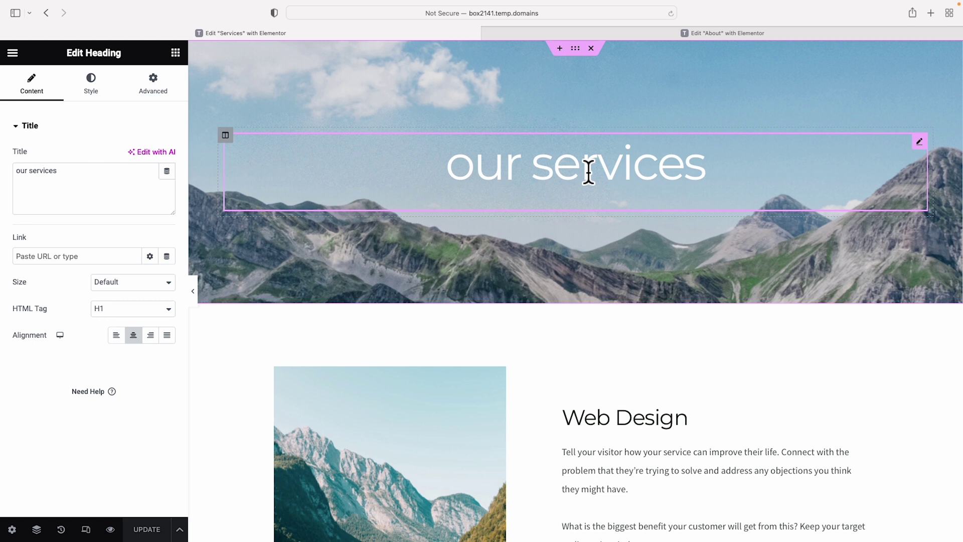
{"action": "double_click", "coordinate": [59, 179]}
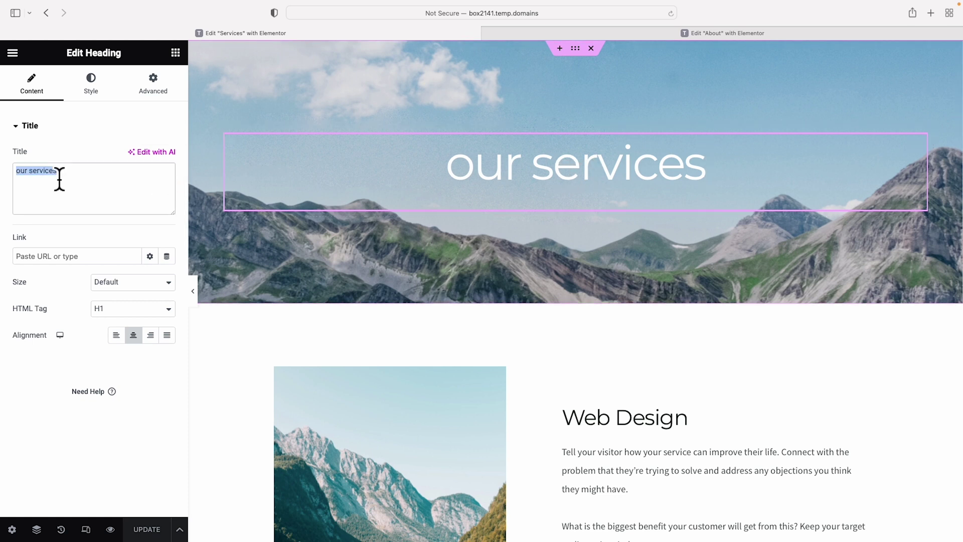
{"action": "type", "text": "testimonials"}
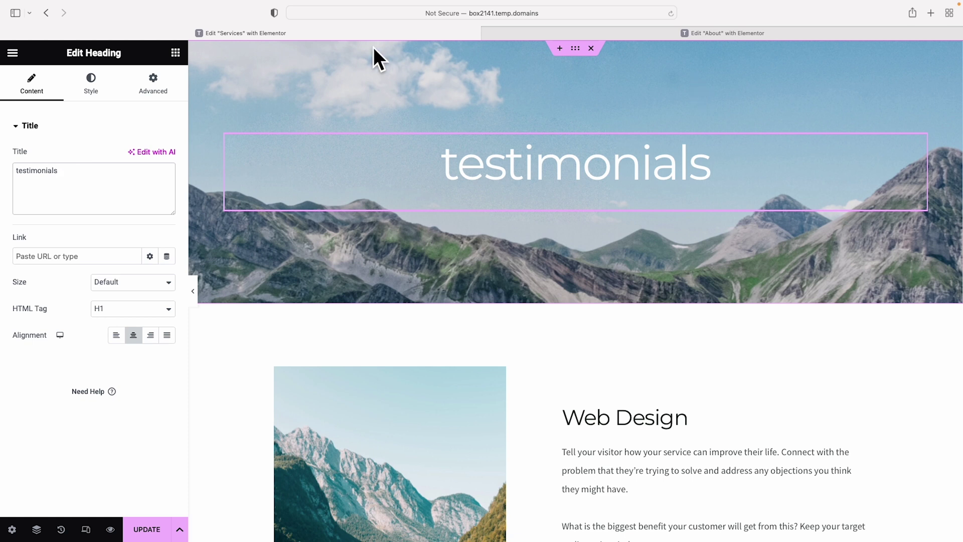
- Copy the About page's banner section and paste its style onto the testimonials banner
{"action": "left_click", "coordinate": [584, 32]}
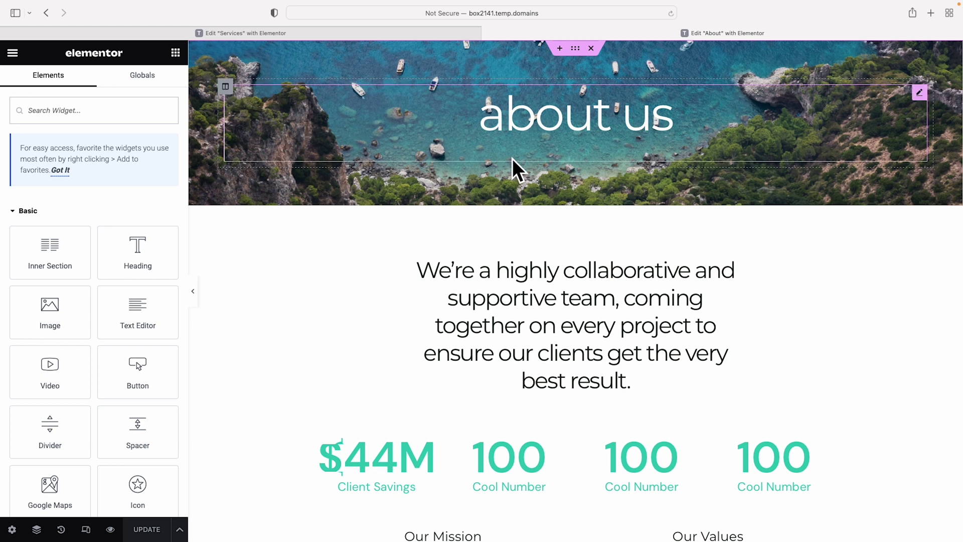
{"action": "right_click", "coordinate": [576, 48]}
{"action": "left_click", "coordinate": [611, 101]}
{"action": "left_click", "coordinate": [424, 33]}
{"action": "mouse_move", "coordinate": [501, 107]}
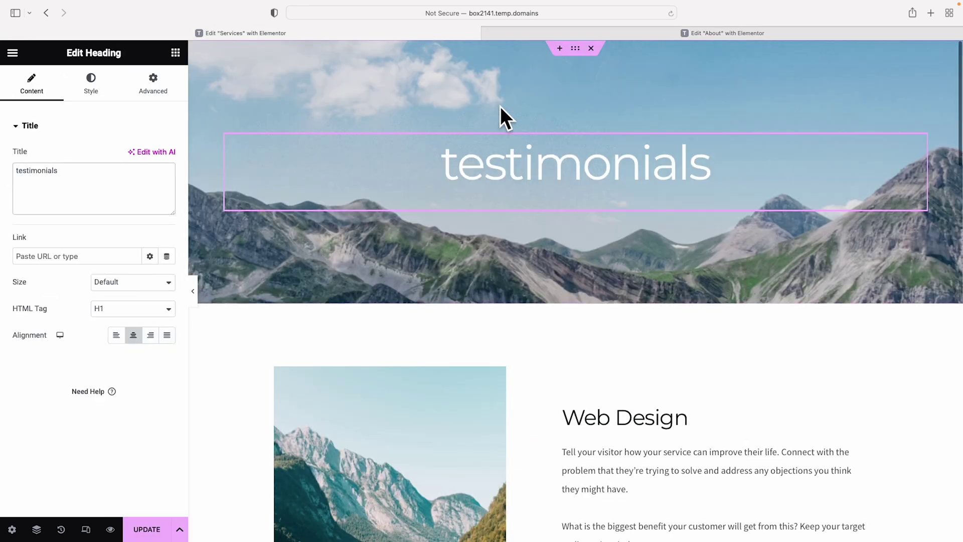
{"action": "right_click", "coordinate": [577, 49]}
{"action": "left_click", "coordinate": [608, 142]}
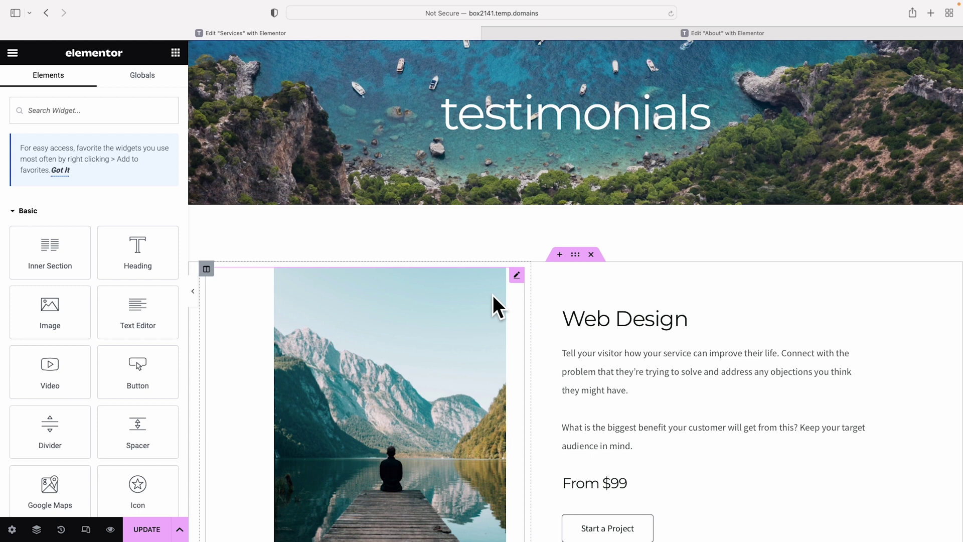
- Delete the Web Design, Graphic Design, Content Creation and Why Love Nature sections below the testimonials banner
{"action": "scroll", "coordinate": [493, 296], "scroll_direction": "down", "scroll_amount": 6}
{"action": "scroll", "coordinate": [493, 295], "scroll_direction": "down", "scroll_amount": 15}
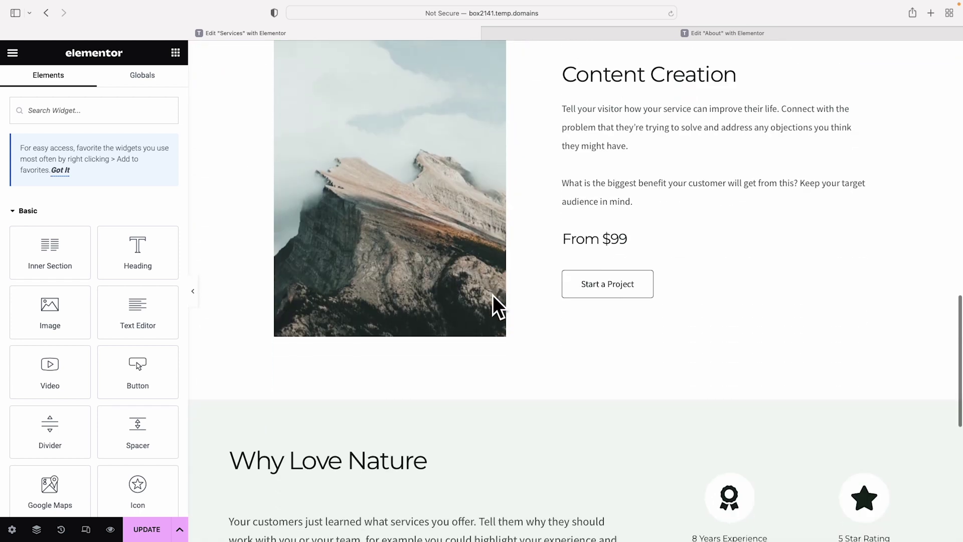
{"action": "scroll", "coordinate": [493, 295], "scroll_direction": "up", "scroll_amount": 20}
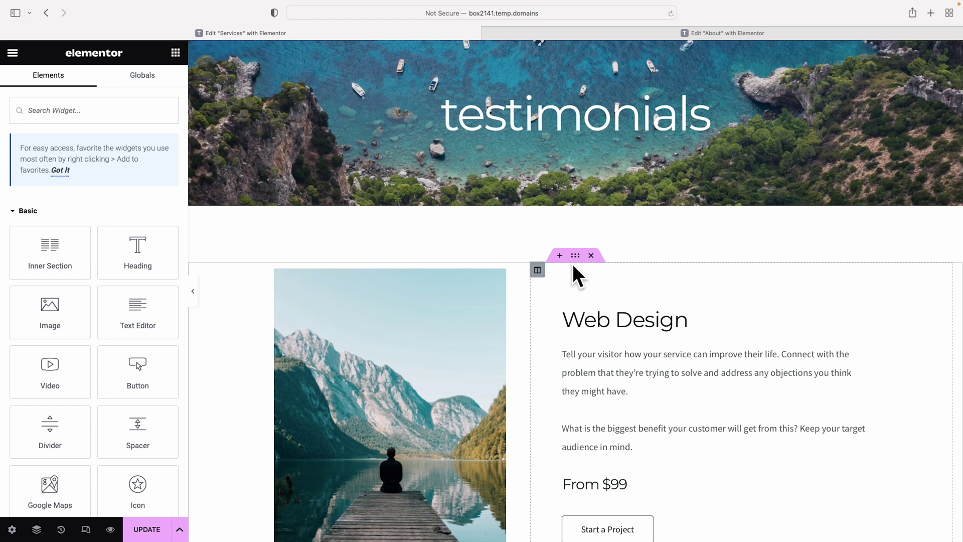
{"action": "left_click", "coordinate": [592, 256]}
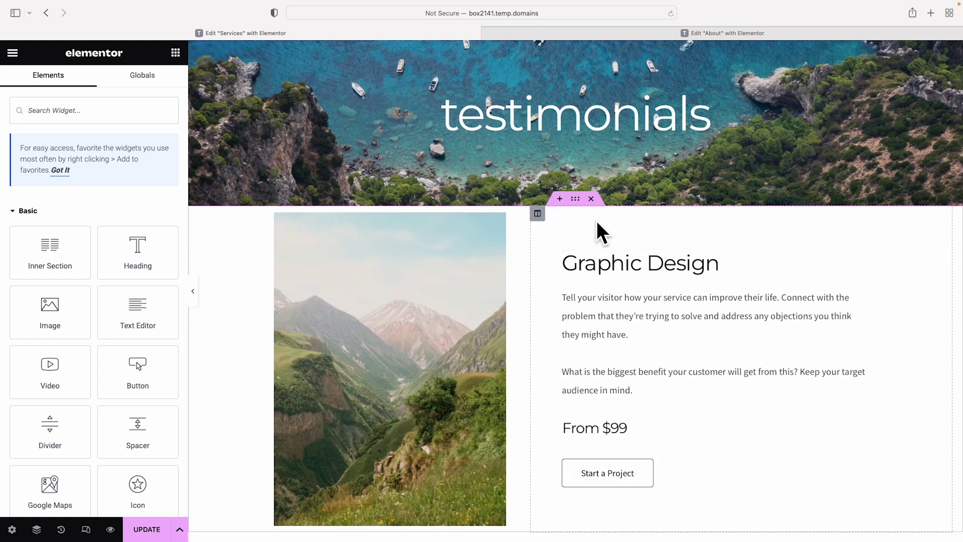
{"action": "left_click", "coordinate": [593, 202]}
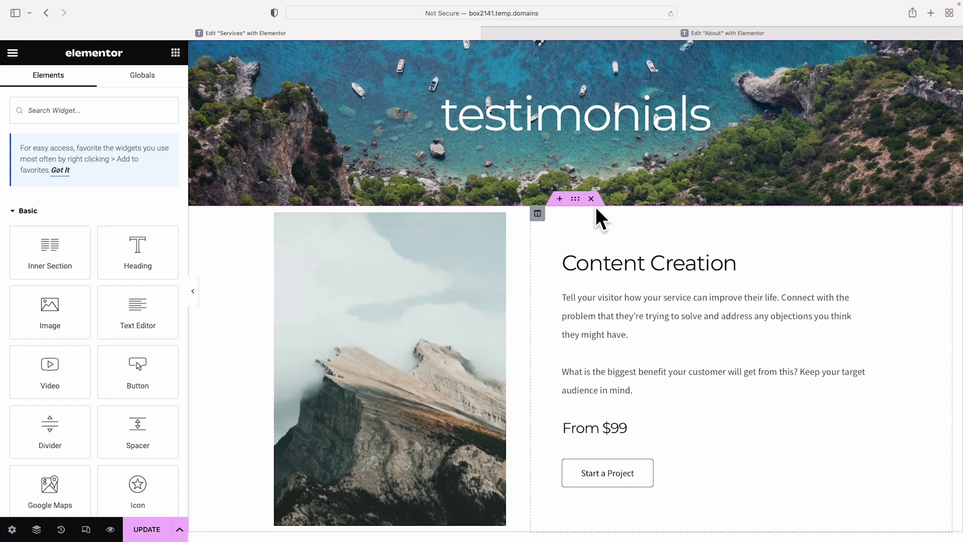
{"action": "left_click", "coordinate": [591, 199]}
{"action": "left_click", "coordinate": [592, 200]}
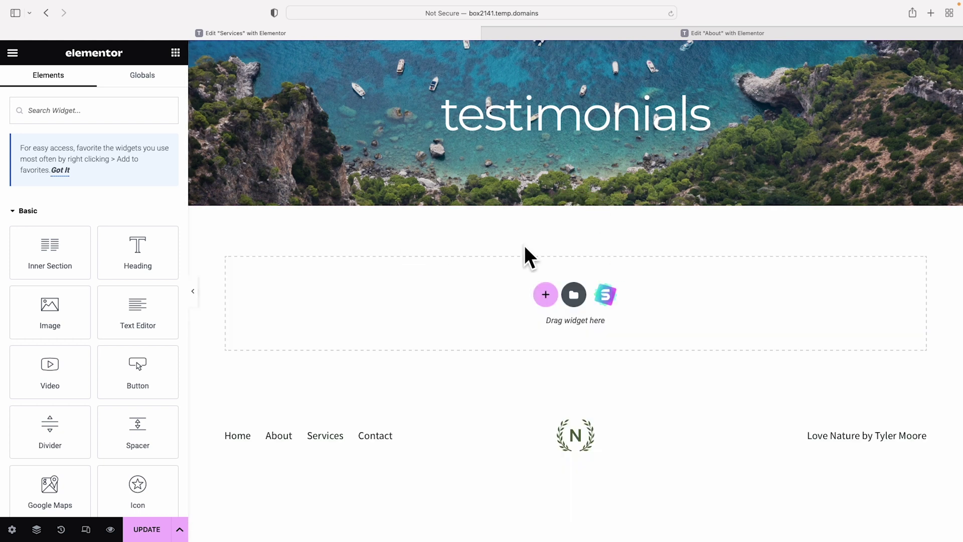
- Browse the Starter Templates blocks for the empty section below the banner and filter them to the Testimonial category
{"action": "left_click", "coordinate": [546, 295]}
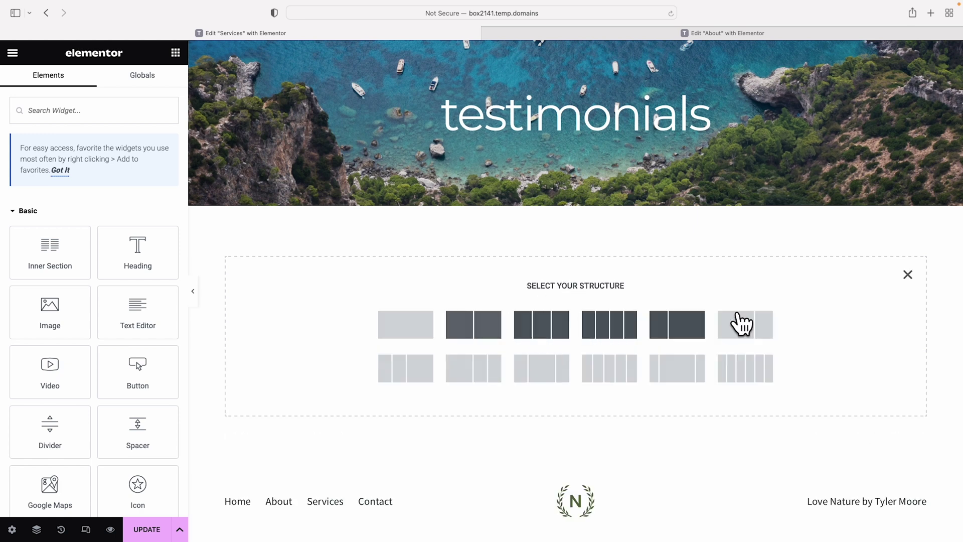
{"action": "left_click", "coordinate": [908, 275]}
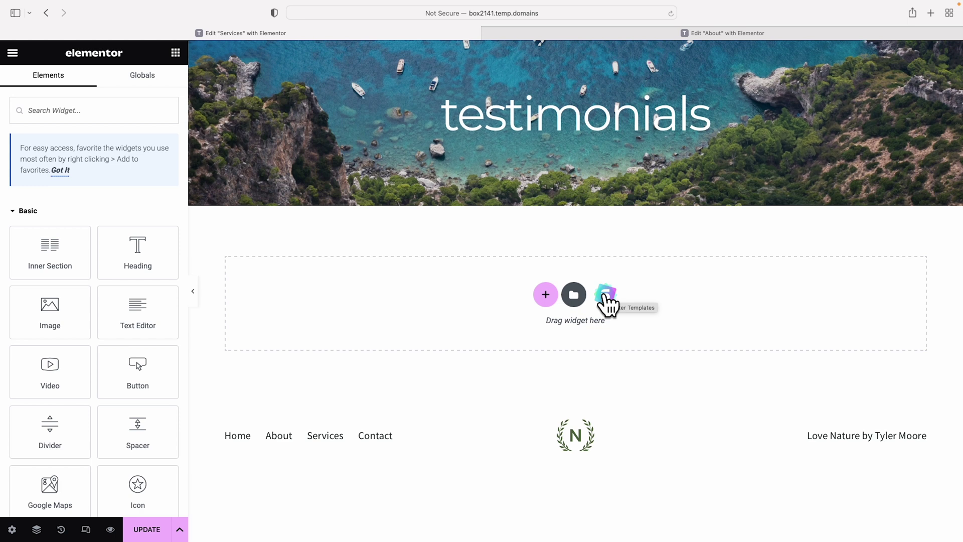
{"action": "left_click", "coordinate": [606, 296]}
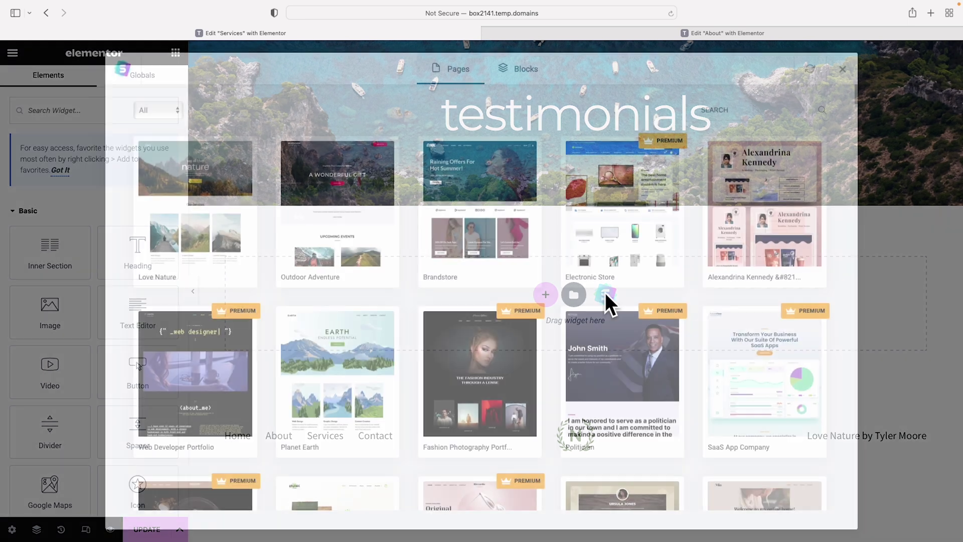
{"action": "left_click", "coordinate": [524, 72]}
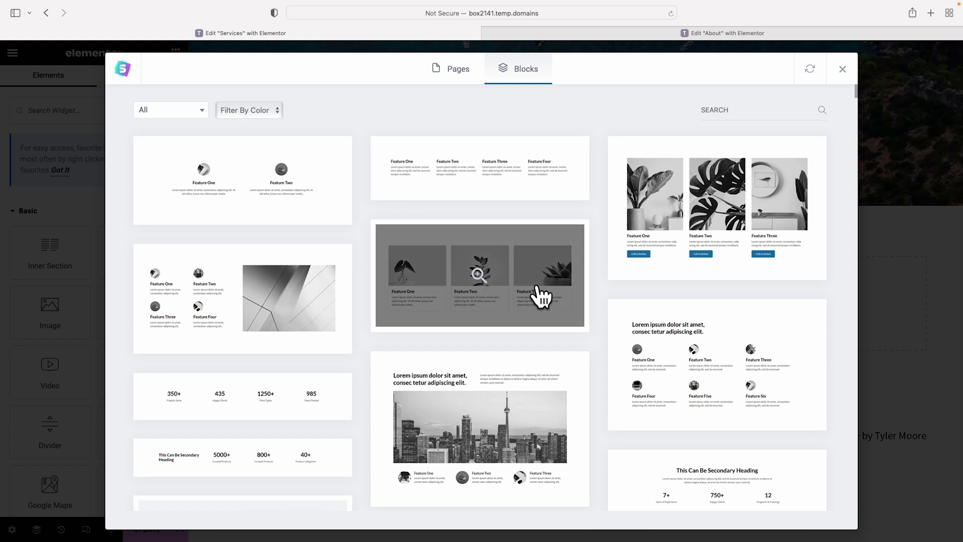
{"action": "left_click", "coordinate": [203, 111]}
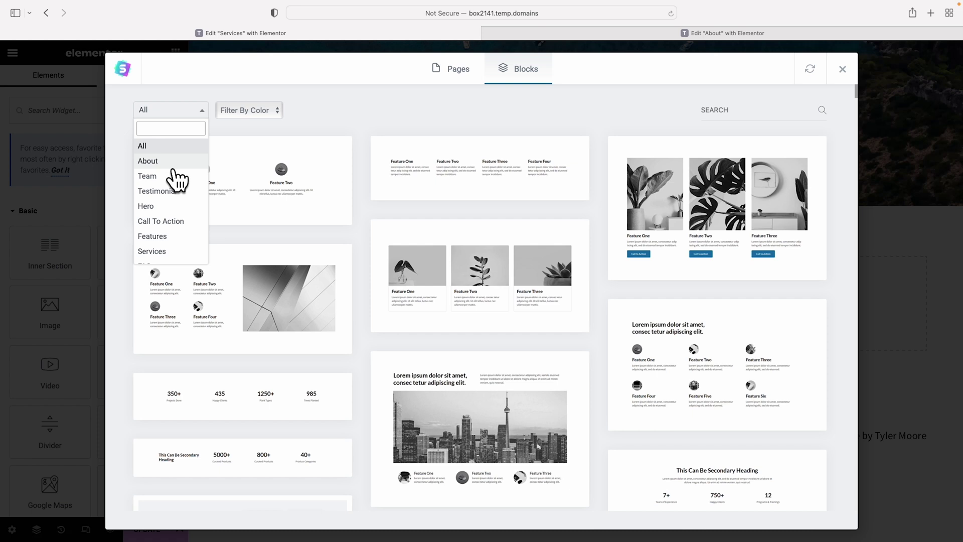
{"action": "left_click", "coordinate": [176, 191]}
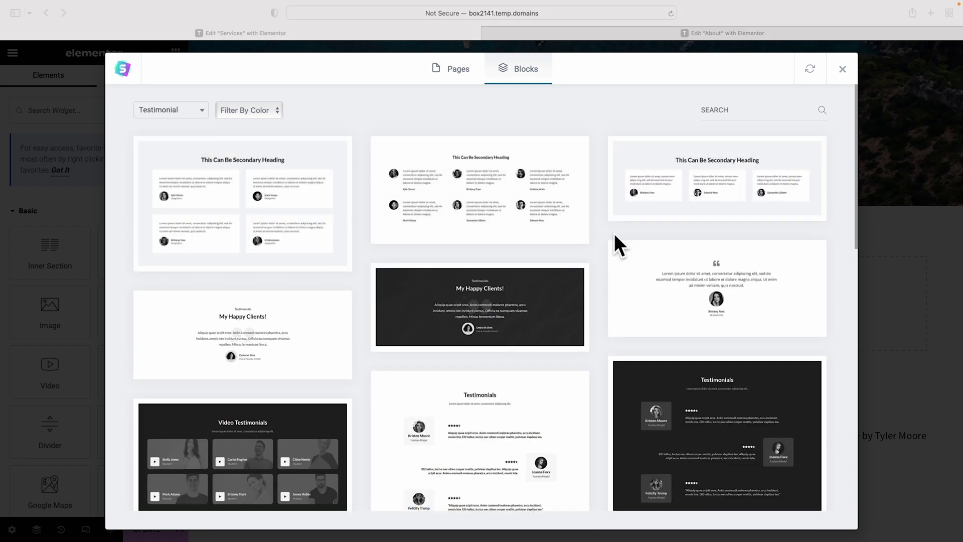
- Import the light testimonial block with a centred heading and six portrait testimonials in two rows of three
{"action": "scroll", "coordinate": [600, 218], "scroll_direction": "down", "scroll_amount": 3}
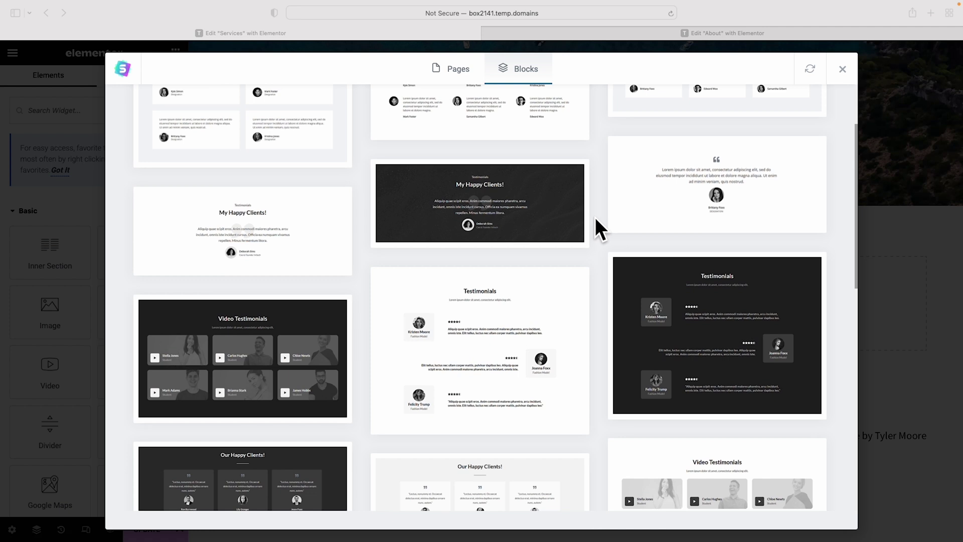
{"action": "scroll", "coordinate": [596, 218], "scroll_direction": "down", "scroll_amount": 4}
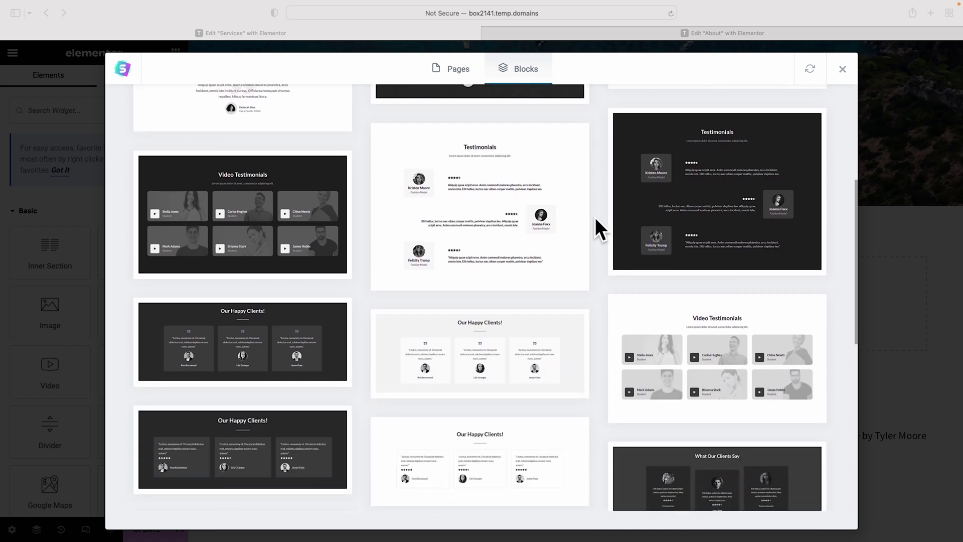
{"action": "scroll", "coordinate": [595, 218], "scroll_direction": "down", "scroll_amount": 12}
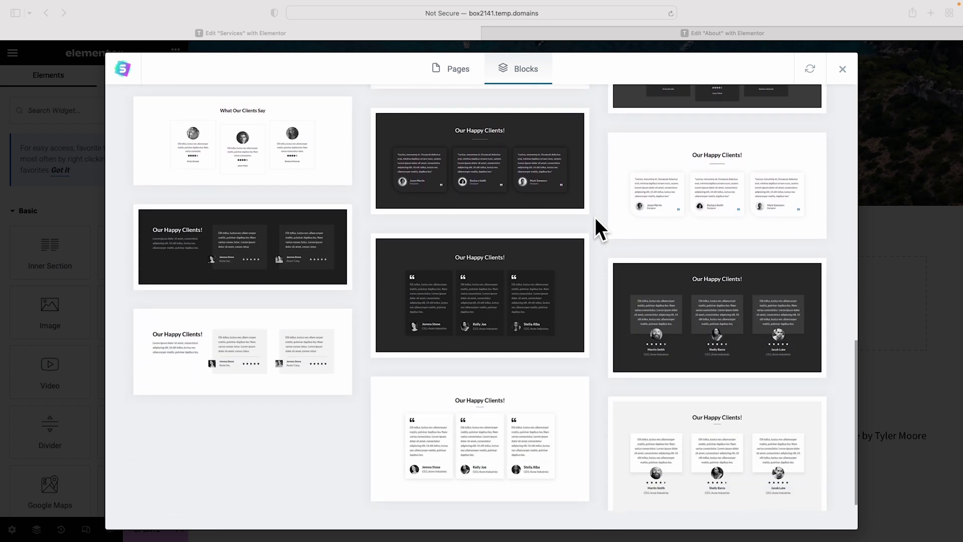
{"action": "scroll", "coordinate": [595, 218], "scroll_direction": "down", "scroll_amount": 12}
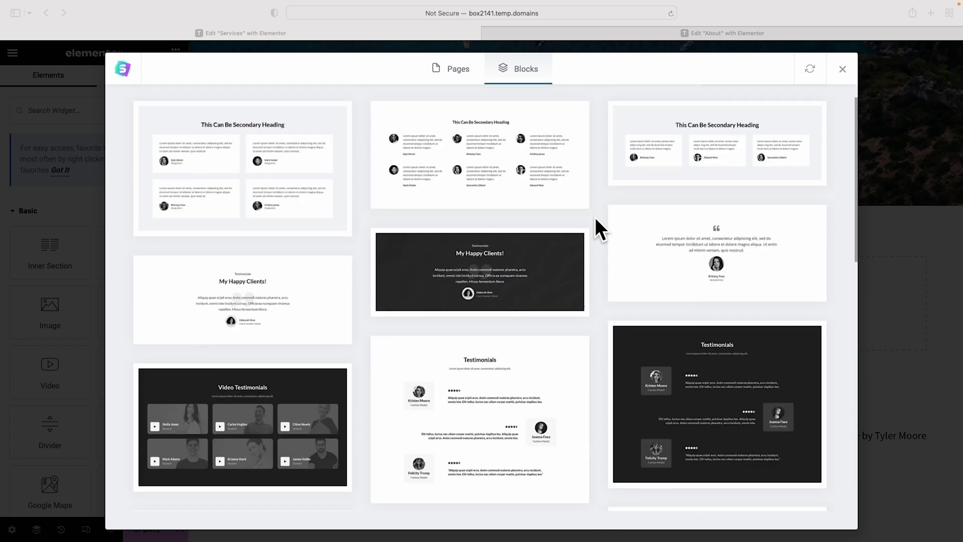
{"action": "scroll", "coordinate": [595, 218], "scroll_direction": "up", "scroll_amount": 1}
{"action": "left_click", "coordinate": [481, 179]}
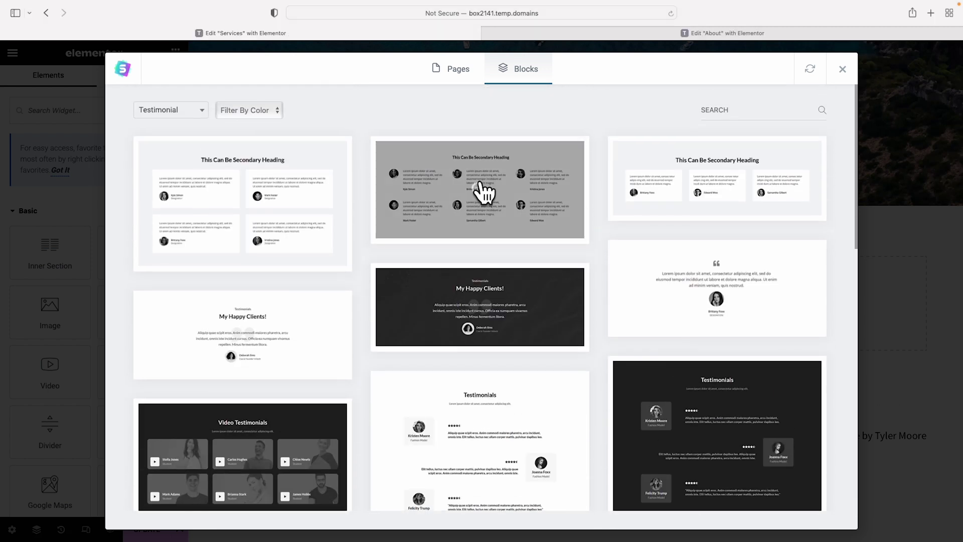
{"action": "left_click", "coordinate": [480, 190]}
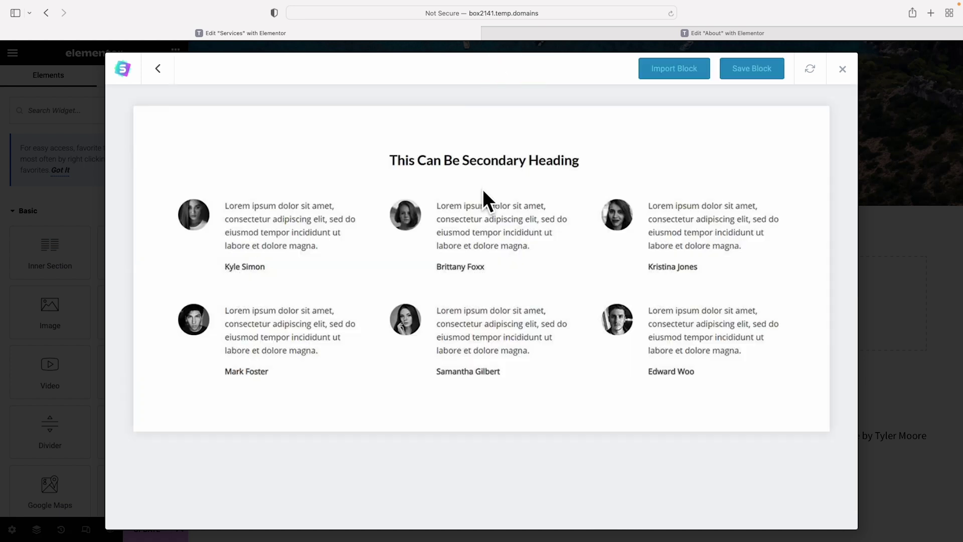
{"action": "left_click", "coordinate": [676, 70]}
- Append ", City, ST" to the name in the first testimonial's description
{"action": "scroll", "coordinate": [685, 95], "scroll_direction": "down", "scroll_amount": 5}
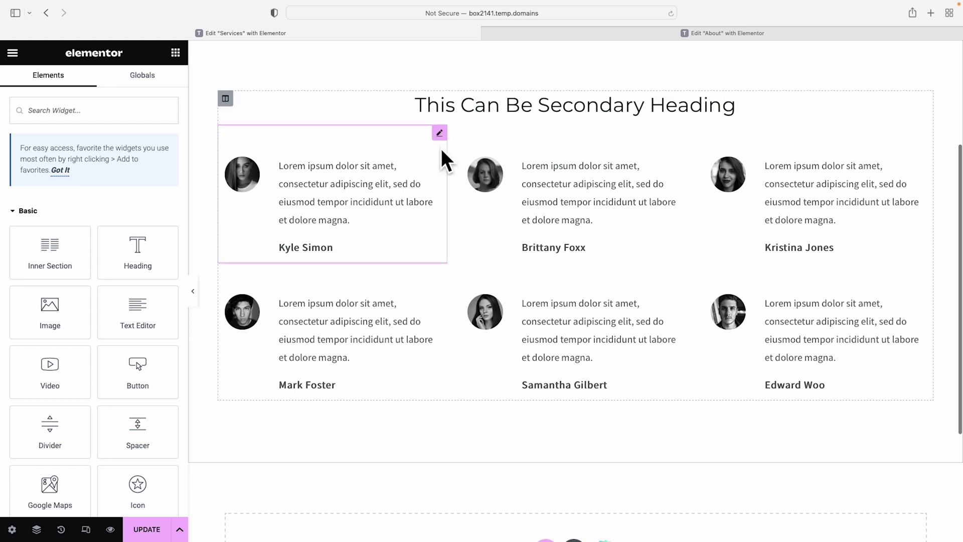
{"action": "left_click", "coordinate": [439, 134]}
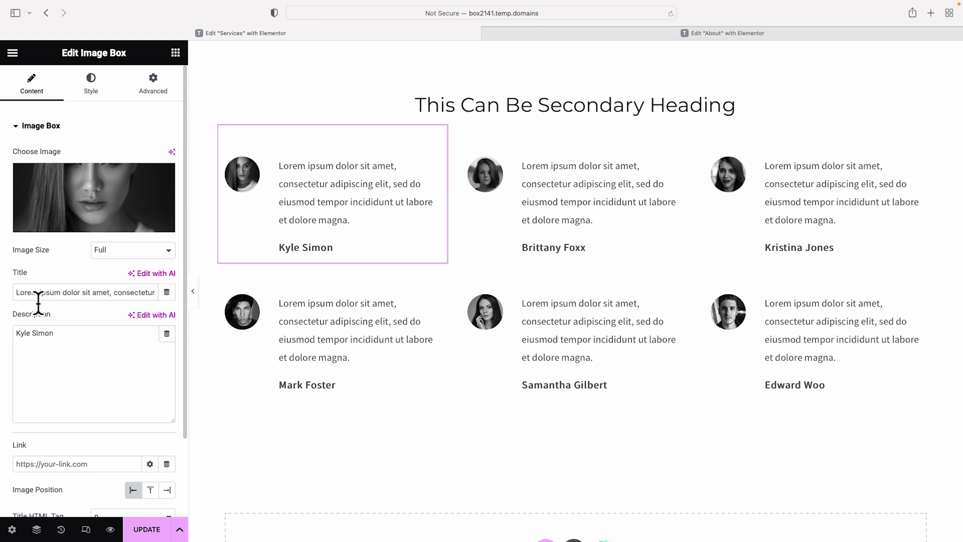
{"action": "left_click_drag", "start_coordinate": [18, 299], "coordinate": [152, 300]}
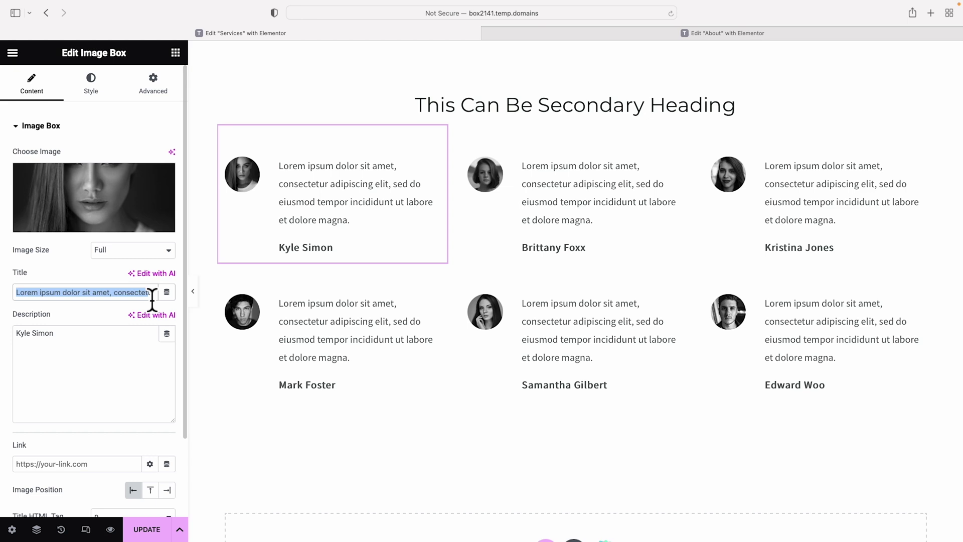
{"action": "left_click", "coordinate": [69, 344]}
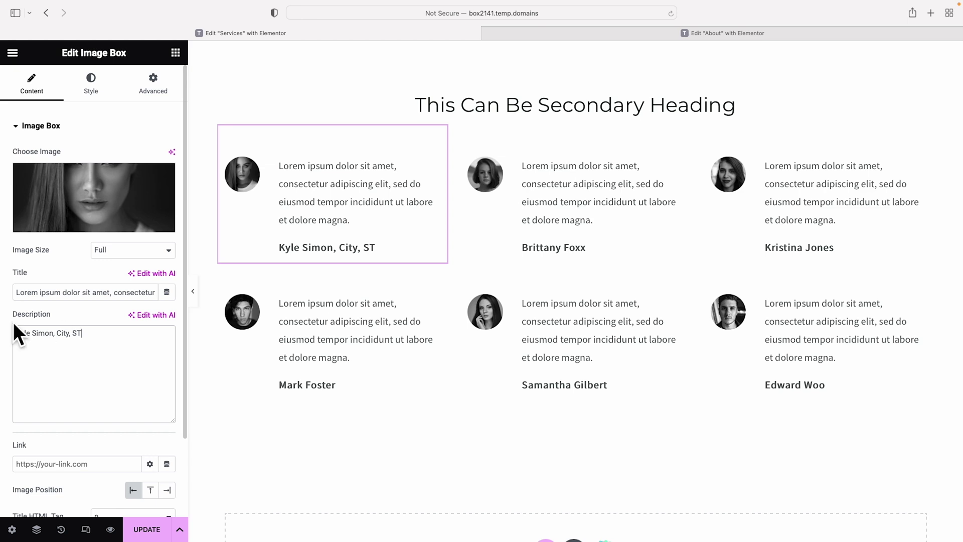
- Replace the first testimonial's photo with the round portrait of the smiling long-haired woman from the media library
{"action": "left_click", "coordinate": [88, 219]}
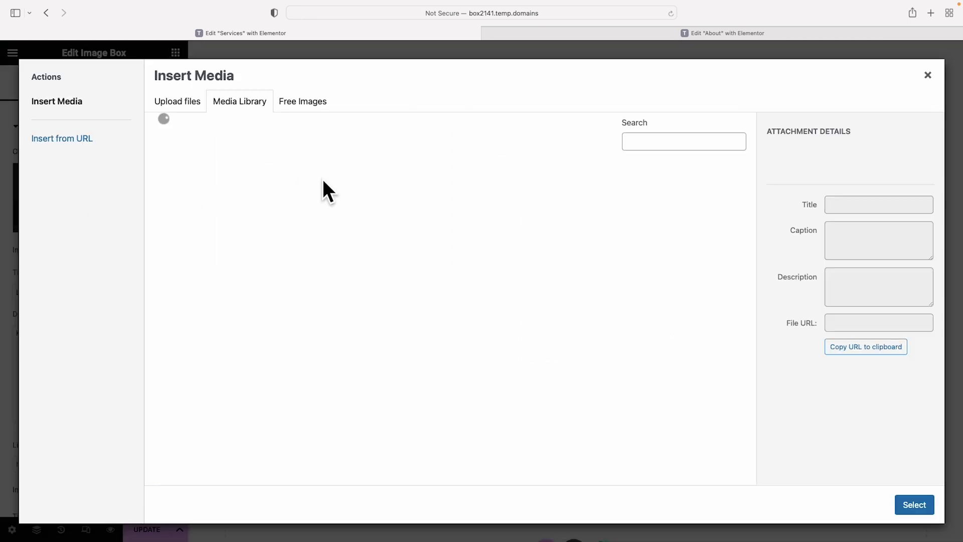
{"action": "scroll", "coordinate": [572, 272], "scroll_direction": "down", "scroll_amount": 6}
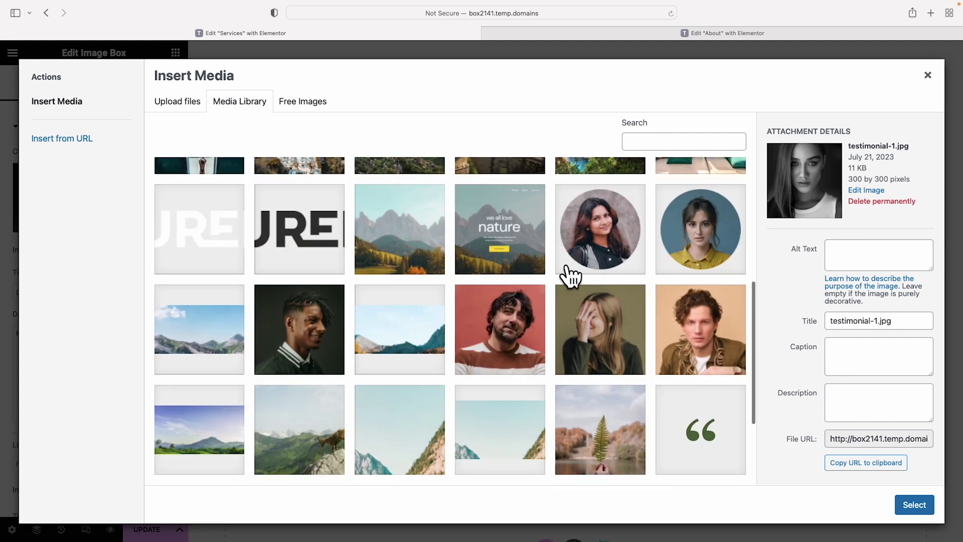
{"action": "left_click", "coordinate": [632, 233]}
{"action": "left_click", "coordinate": [914, 504]}
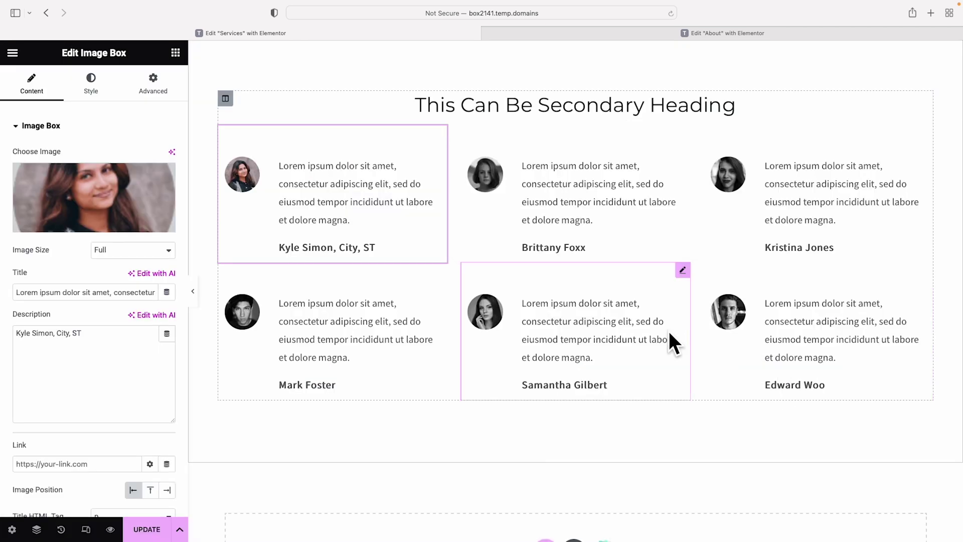
- Replace the second testimonial's photo in the upper row with avatar_on_home.png from the media library
{"action": "left_click", "coordinate": [593, 218]}
{"action": "left_click", "coordinate": [85, 228]}
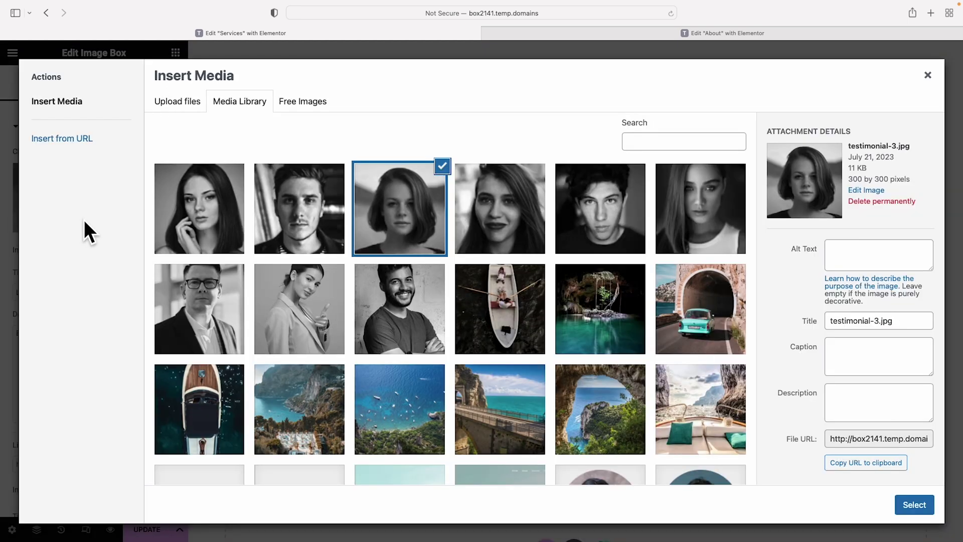
{"action": "scroll", "coordinate": [623, 372], "scroll_direction": "down", "scroll_amount": 3}
{"action": "left_click", "coordinate": [713, 395]}
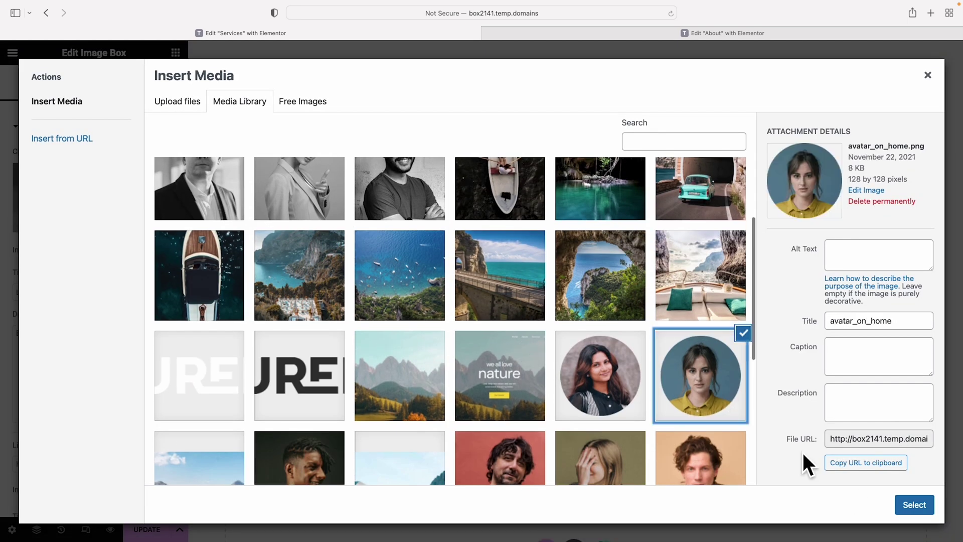
{"action": "left_click", "coordinate": [914, 504]}
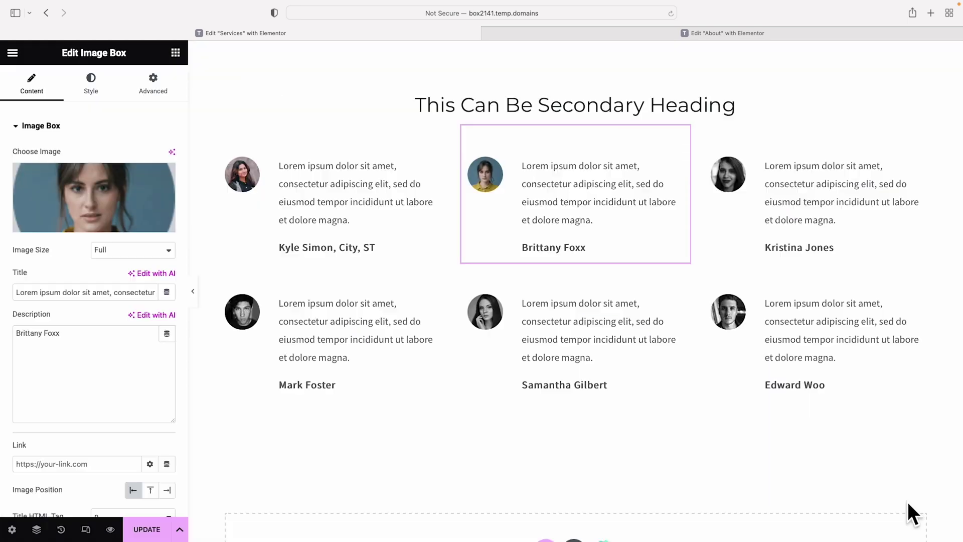
- Replace the third testimonial's photo in the upper row with the portrait of the man in a dark jacket on black
{"action": "left_click", "coordinate": [828, 207]}
{"action": "left_click", "coordinate": [76, 219]}
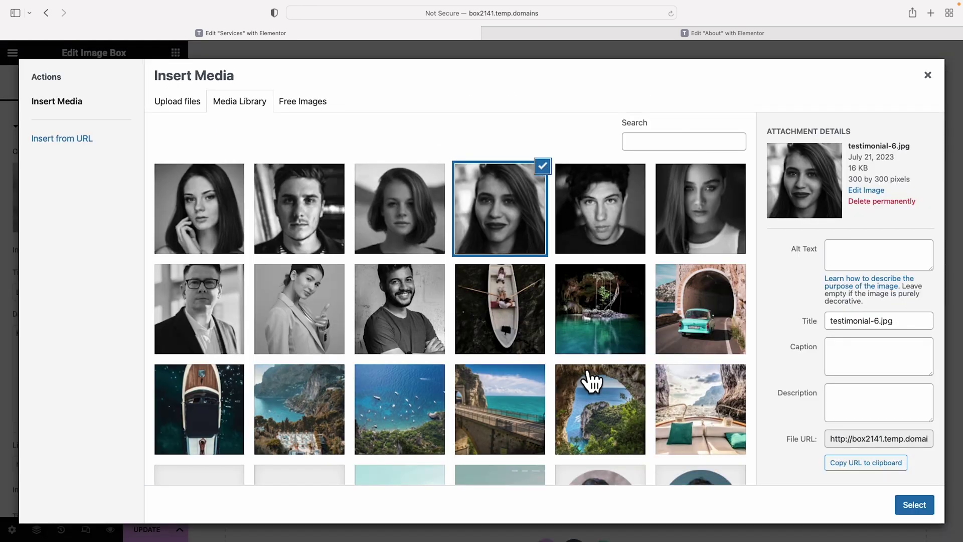
{"action": "scroll", "coordinate": [589, 379], "scroll_direction": "down", "scroll_amount": 5}
{"action": "left_click", "coordinate": [299, 434]}
{"action": "left_click", "coordinate": [914, 505]}
- Replace the first lower-row testimonial's photo with the portrait of the bearded man on a red background
{"action": "left_click", "coordinate": [281, 331]}
{"action": "left_click", "coordinate": [86, 218]}
{"action": "scroll", "coordinate": [708, 407], "scroll_direction": "down", "scroll_amount": 2}
{"action": "left_click", "coordinate": [502, 436]}
{"action": "left_click", "coordinate": [914, 505]}
- Replace the middle lower-row testimonial's photo with the portrait of the curly-haired man in a brown jacket
{"action": "left_click", "coordinate": [580, 314]}
{"action": "left_click", "coordinate": [82, 216]}
{"action": "scroll", "coordinate": [730, 396], "scroll_direction": "down", "scroll_amount": 6}
{"action": "left_click", "coordinate": [701, 301]}
{"action": "left_click", "coordinate": [914, 504]}
- Replace the last lower-row testimonial's photo with the portrait of the woman covering her face with her hand
{"action": "left_click", "coordinate": [788, 307]}
{"action": "left_click", "coordinate": [93, 224]}
{"action": "scroll", "coordinate": [620, 361], "scroll_direction": "down", "scroll_amount": 5}
{"action": "left_click", "coordinate": [620, 361]}
{"action": "left_click", "coordinate": [914, 505]}
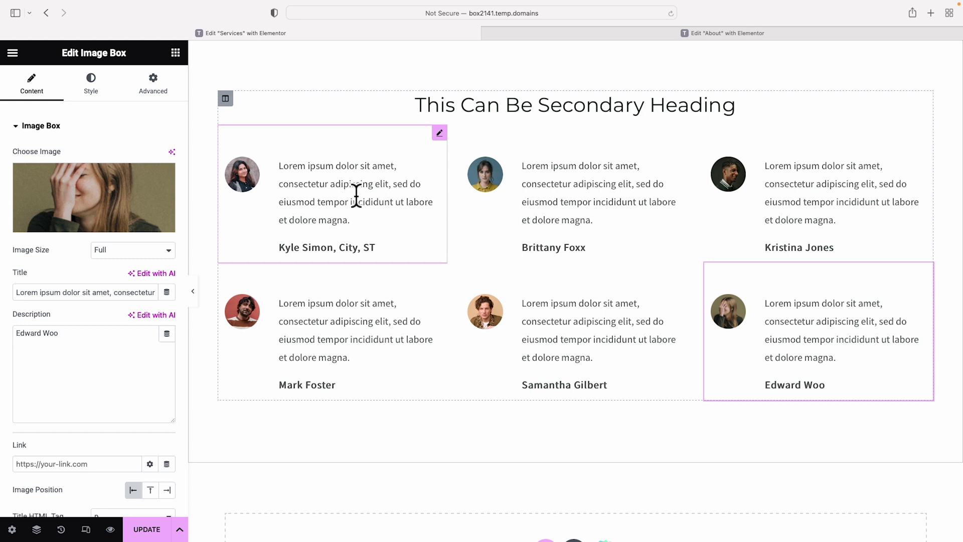
- Set the first testimonial's title typography to the DM Sans font family
{"action": "left_click", "coordinate": [440, 134]}
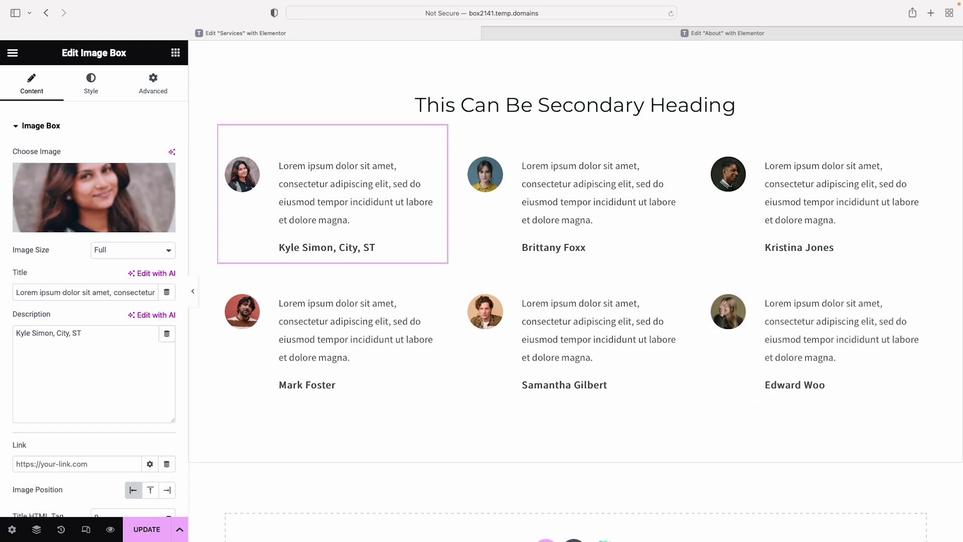
{"action": "left_click", "coordinate": [97, 90]}
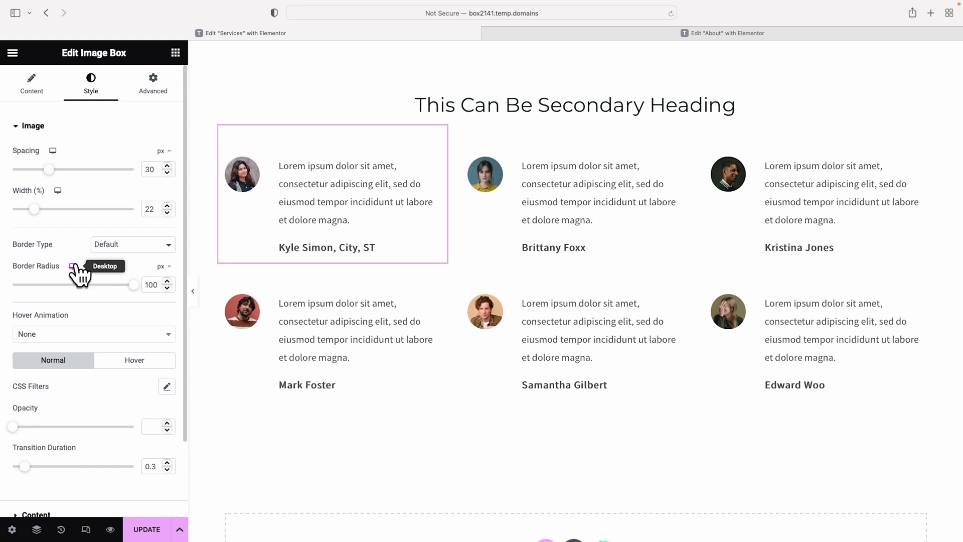
{"action": "left_click", "coordinate": [21, 127]}
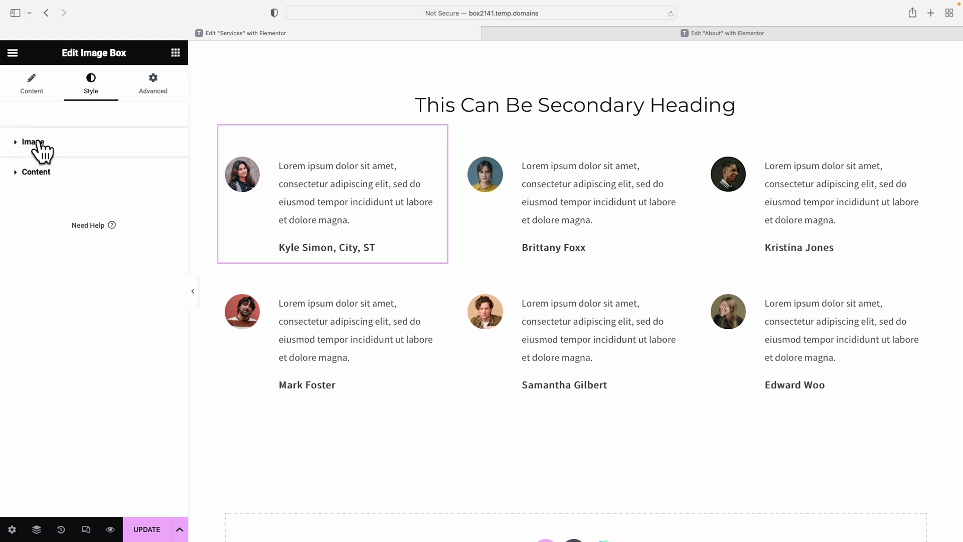
{"action": "left_click", "coordinate": [35, 173]}
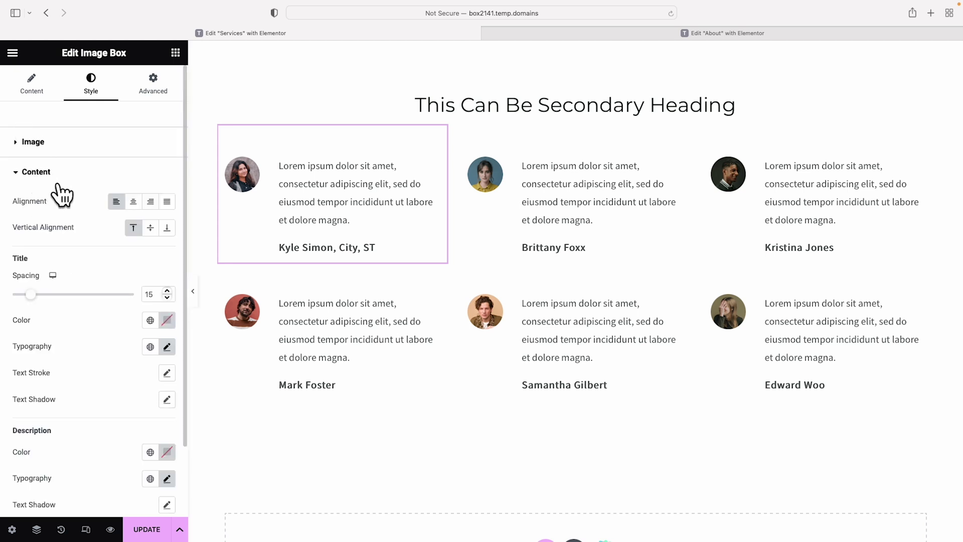
{"action": "scroll", "coordinate": [63, 189], "scroll_direction": "down", "scroll_amount": 3}
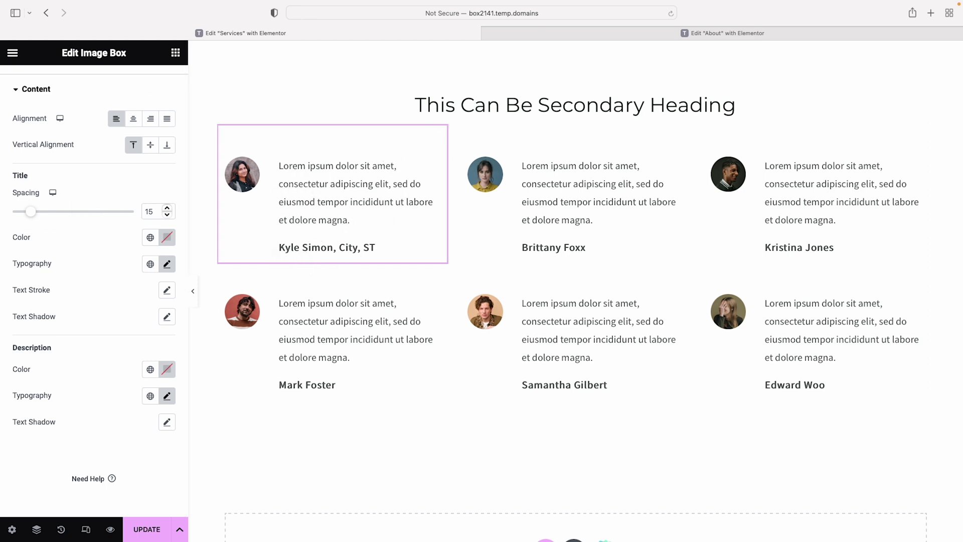
{"action": "left_click", "coordinate": [168, 264]}
{"action": "left_click", "coordinate": [120, 330]}
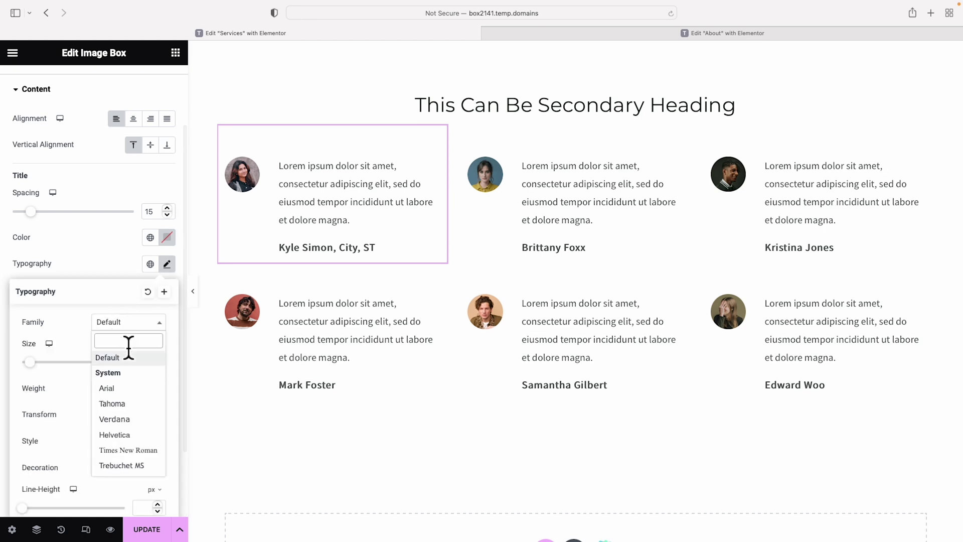
{"action": "type", "text": "dm sans"}
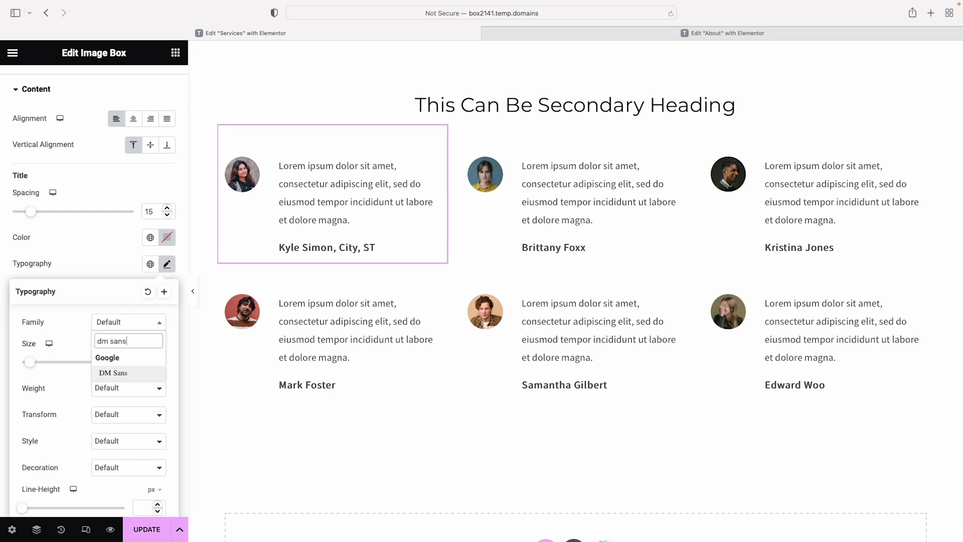
{"action": "left_click", "coordinate": [122, 372]}
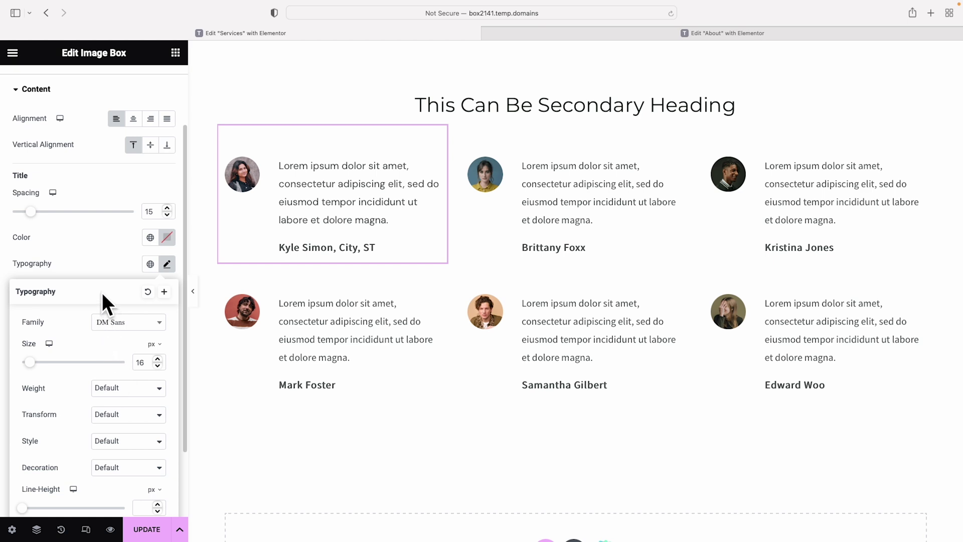
{"action": "left_click", "coordinate": [105, 260]}
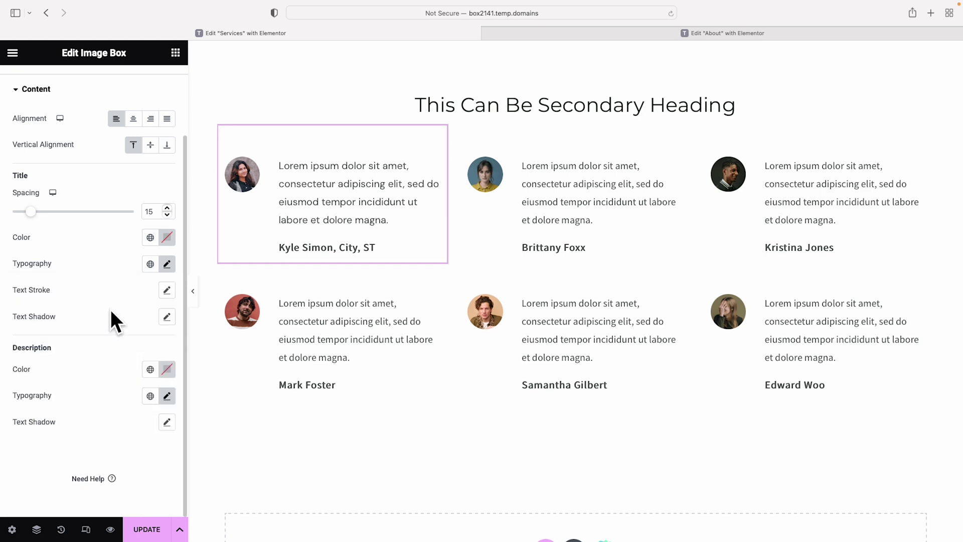
- Set the first testimonial's description typography to the DM Sans font family and reduce its title spacing to 6
{"action": "left_click", "coordinate": [168, 396]}
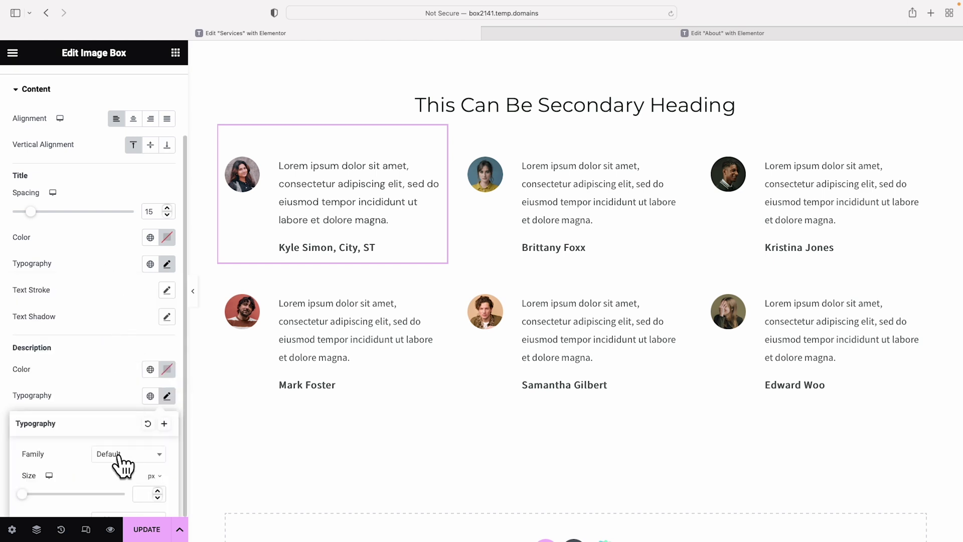
{"action": "left_click", "coordinate": [129, 454]}
{"action": "type", "text": "dm sans"}
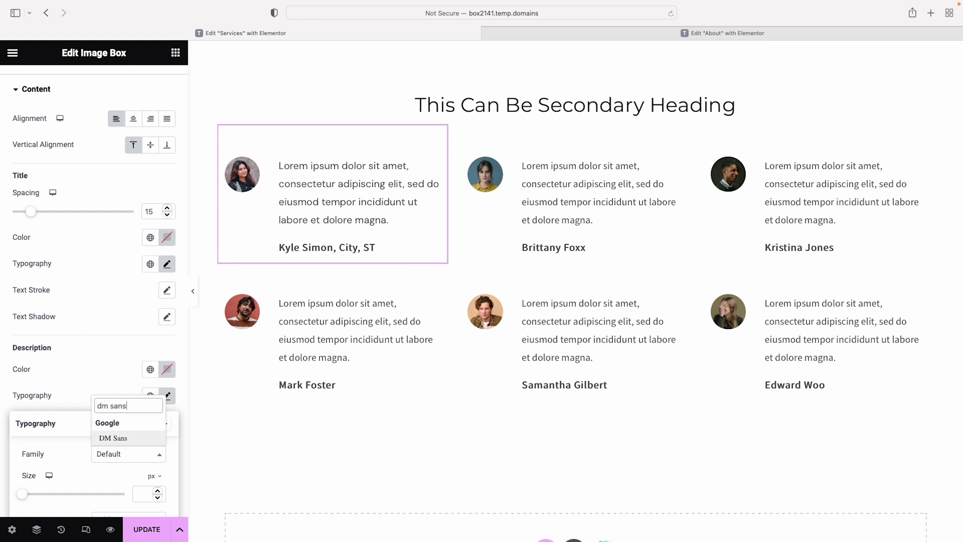
{"action": "left_click", "coordinate": [122, 438]}
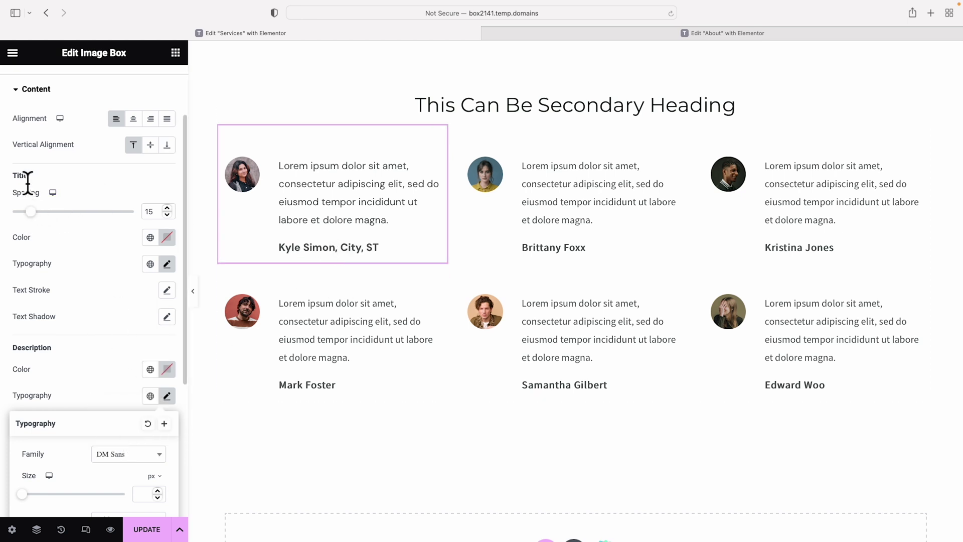
{"action": "left_click_drag", "start_coordinate": [30, 211], "coordinate": [19, 212]}
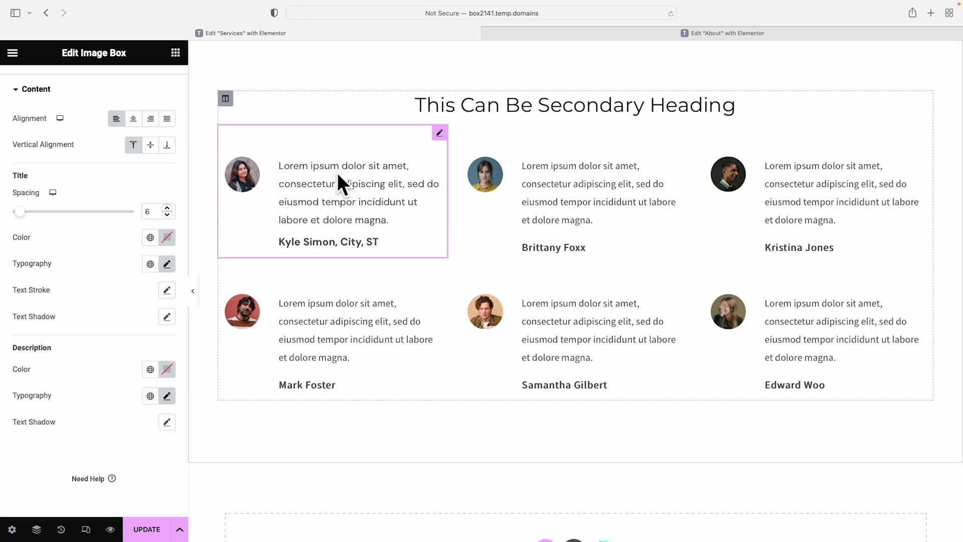
- Copy the first testimonial's style and paste that style onto the other five testimonials
{"action": "right_click", "coordinate": [439, 133]}
{"action": "left_click", "coordinate": [469, 187]}
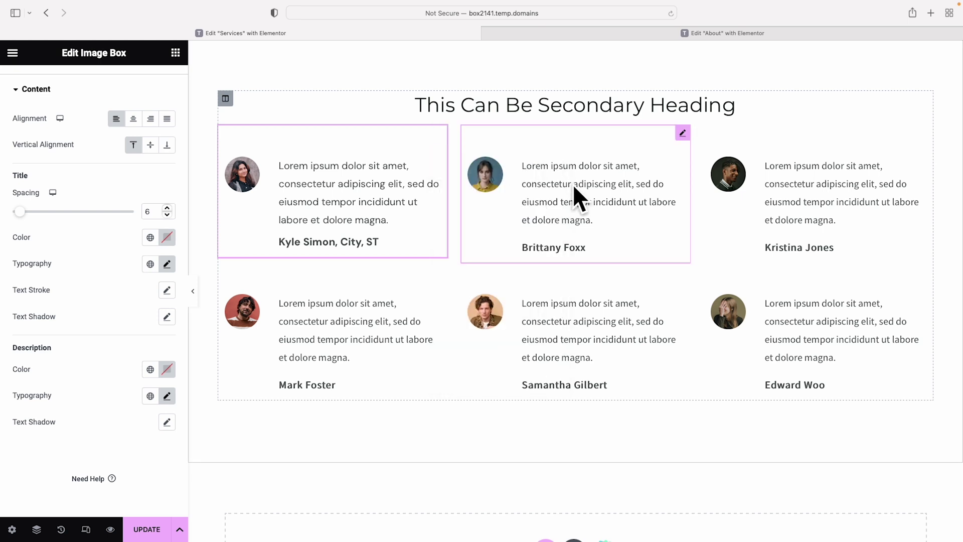
{"action": "right_click", "coordinate": [573, 185]}
{"action": "left_click", "coordinate": [623, 276]}
{"action": "right_click", "coordinate": [841, 191]}
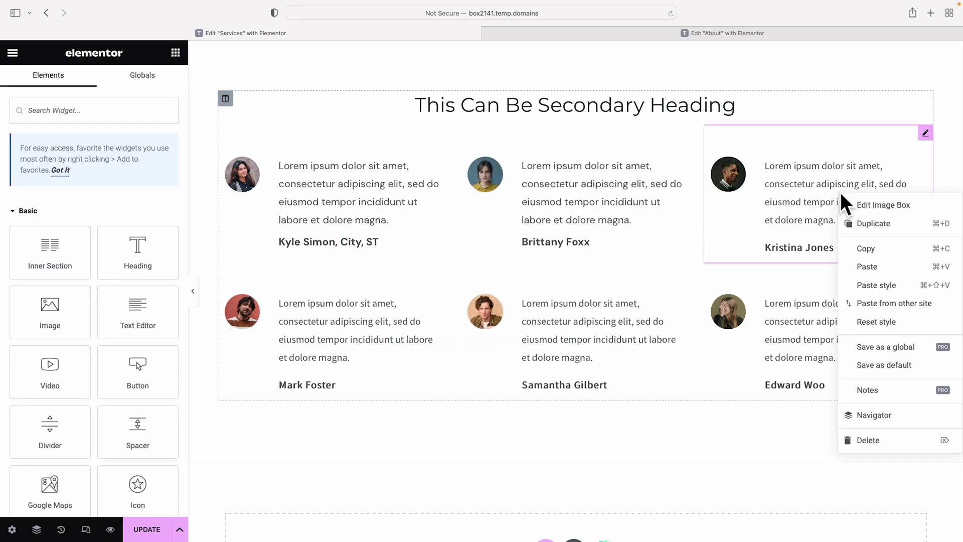
{"action": "left_click", "coordinate": [889, 281]}
{"action": "right_click", "coordinate": [350, 317]}
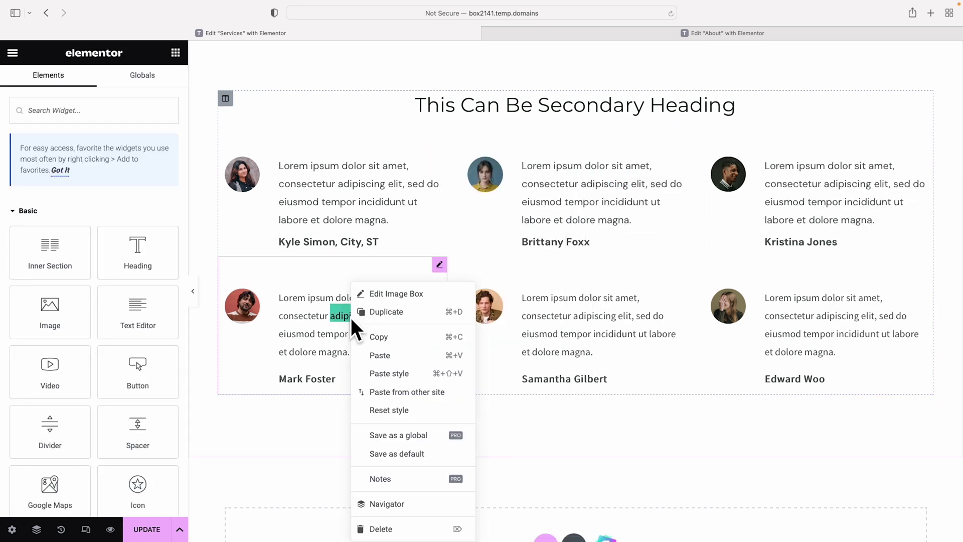
{"action": "left_click", "coordinate": [387, 384]}
{"action": "right_click", "coordinate": [563, 335]}
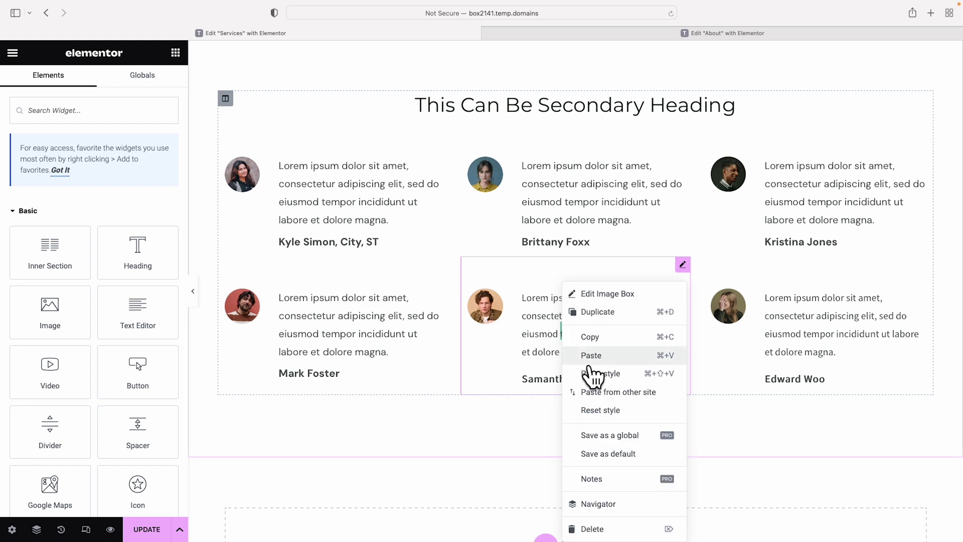
{"action": "left_click", "coordinate": [591, 375]}
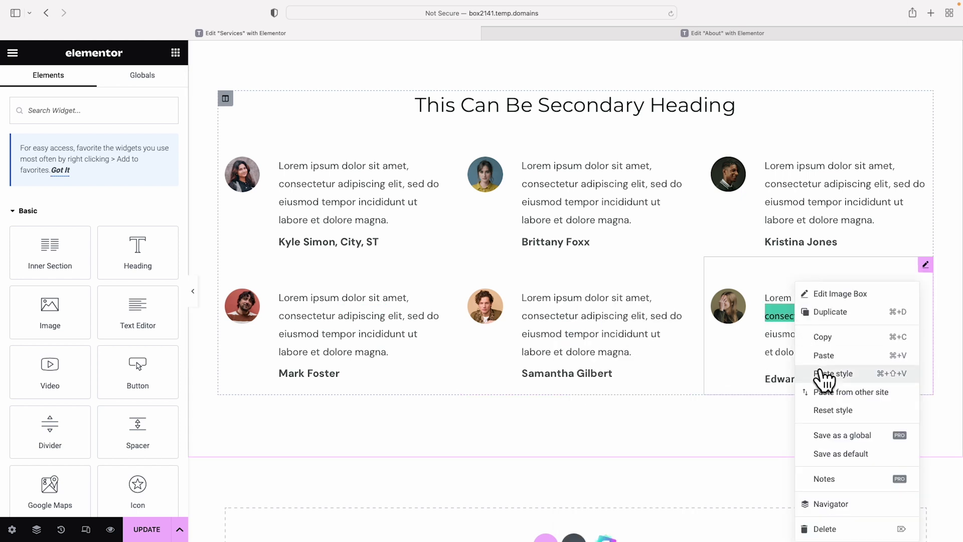
{"action": "left_click", "coordinate": [823, 373]}
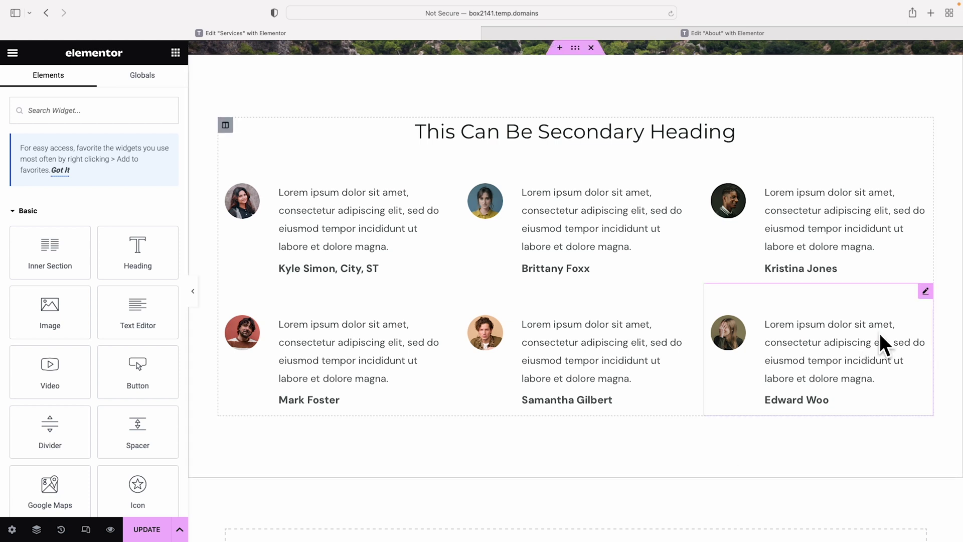
- Duplicate the last testimonial three times to fill a third row, and save the page
{"action": "right_click", "coordinate": [925, 292]}
{"action": "left_click", "coordinate": [901, 312]}
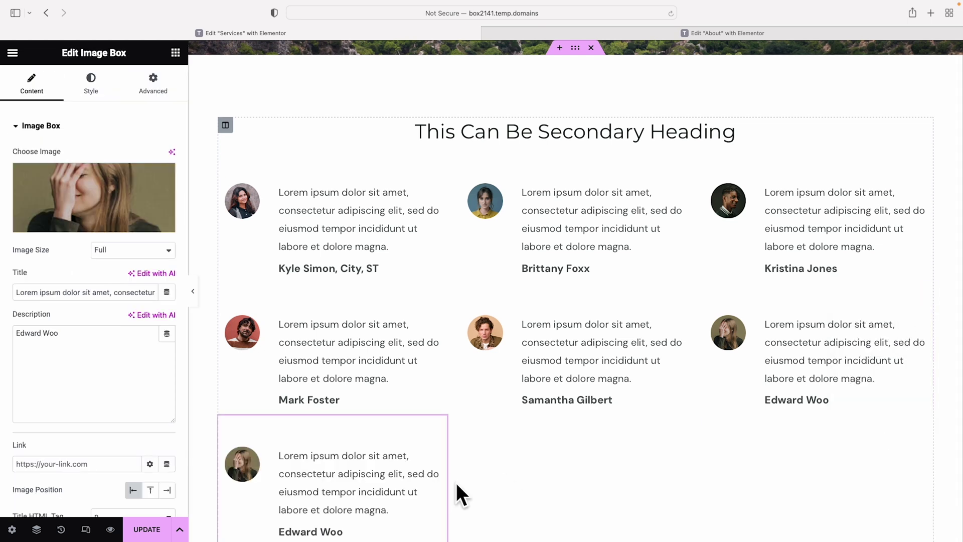
{"action": "right_click", "coordinate": [436, 427]}
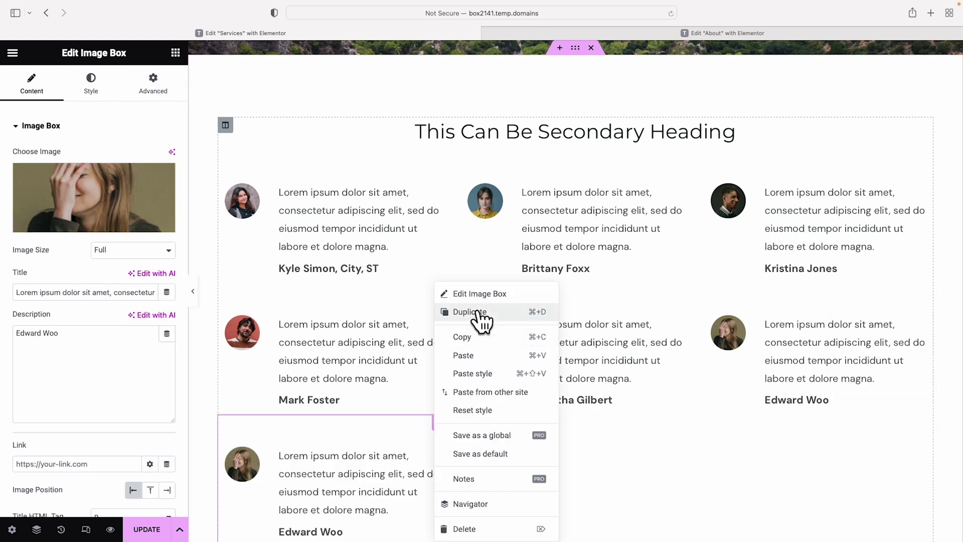
{"action": "left_click", "coordinate": [480, 312]}
{"action": "right_click", "coordinate": [926, 422]}
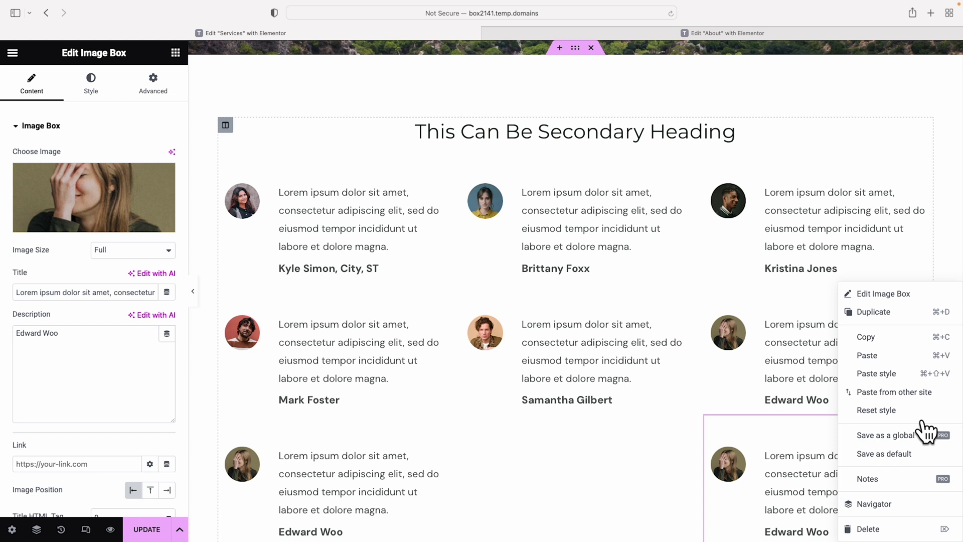
{"action": "left_click", "coordinate": [889, 311]}
{"action": "scroll", "coordinate": [889, 308], "scroll_direction": "down", "scroll_amount": 2}
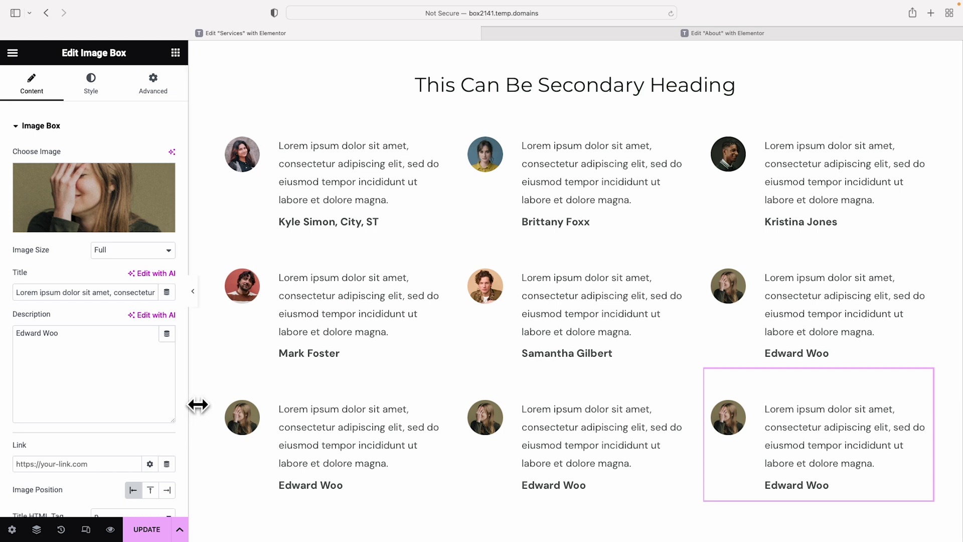
{"action": "left_click", "coordinate": [149, 530]}
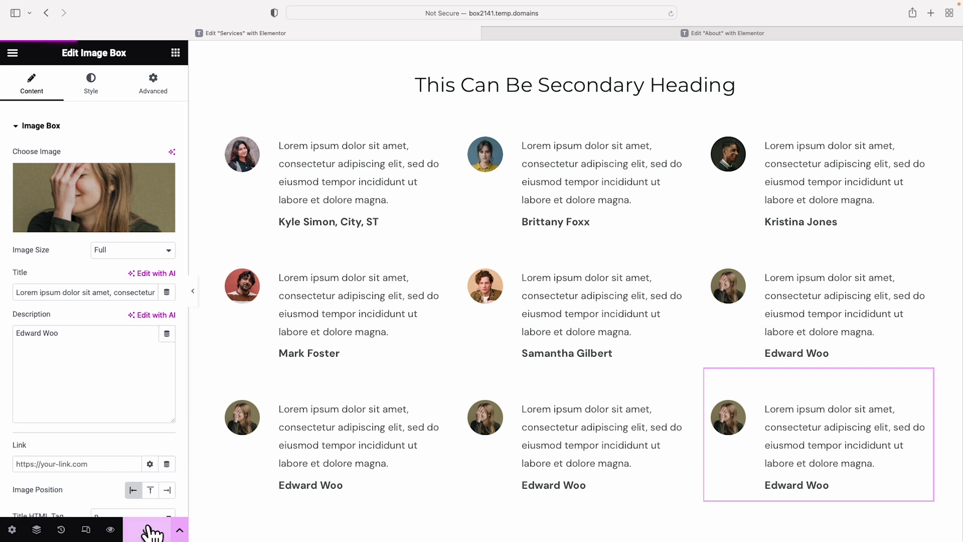
- Check the testimonials page in the mobile layout and at full desktop width with the editing panel hidden
{"action": "left_click", "coordinate": [86, 530]}
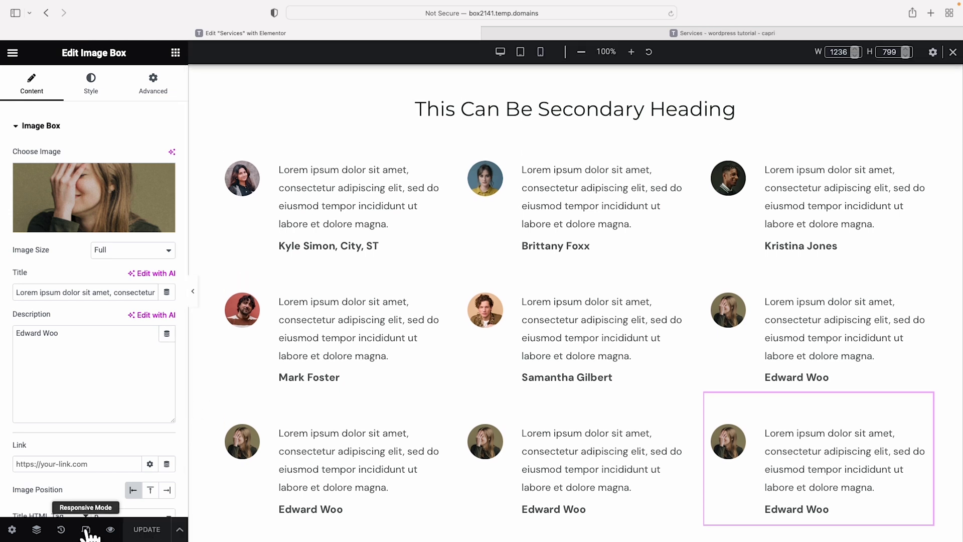
{"action": "left_click", "coordinate": [541, 54]}
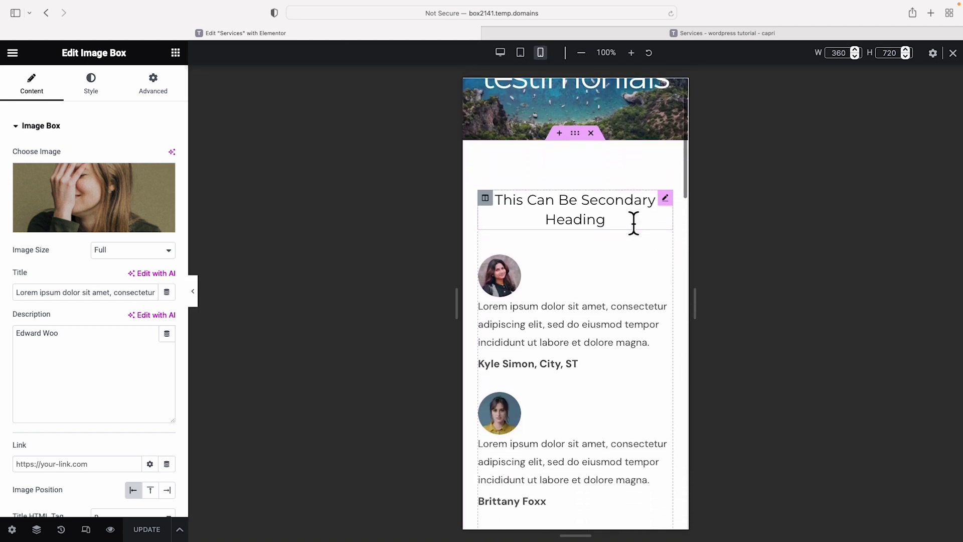
{"action": "scroll", "coordinate": [634, 222], "scroll_direction": "down", "scroll_amount": 10}
{"action": "scroll", "coordinate": [633, 223], "scroll_direction": "down", "scroll_amount": 10}
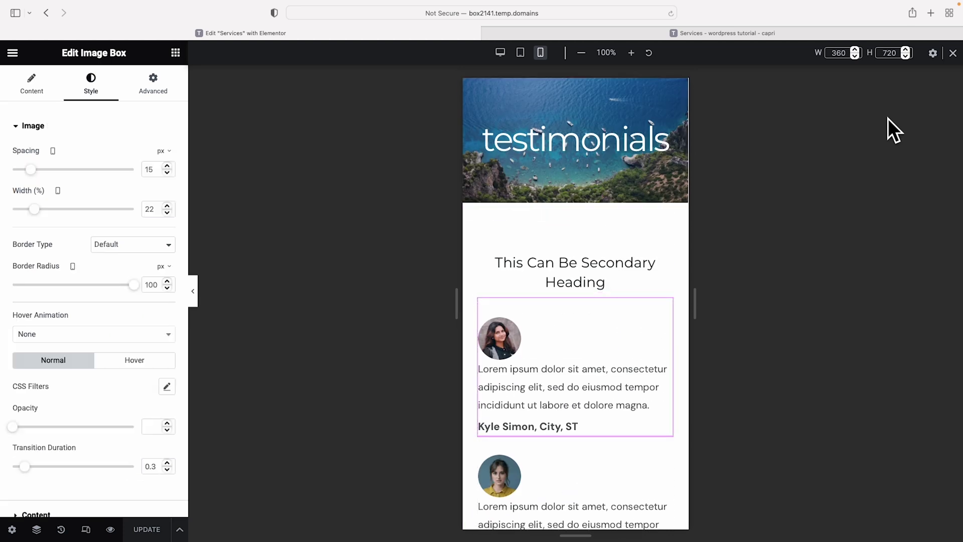
{"action": "left_click", "coordinate": [953, 53]}
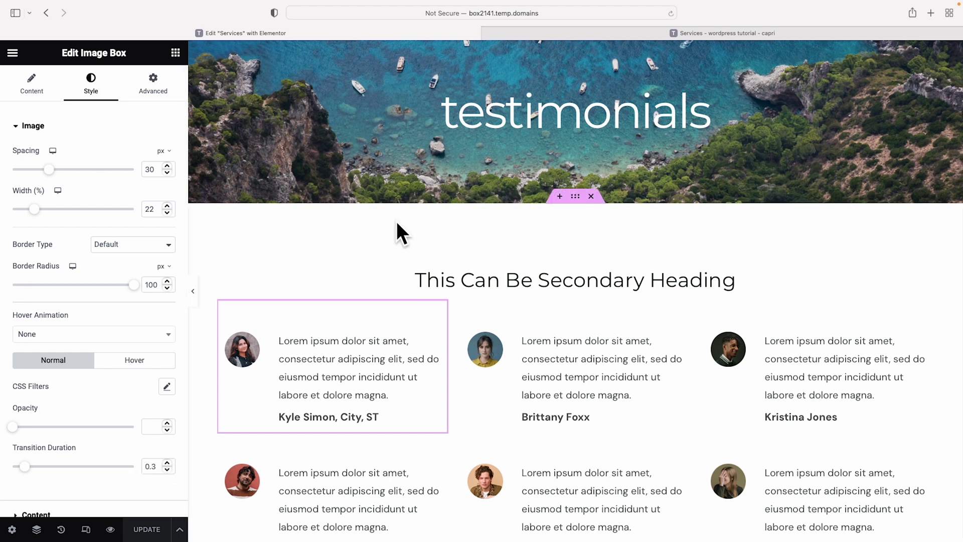
{"action": "left_click", "coordinate": [194, 291]}
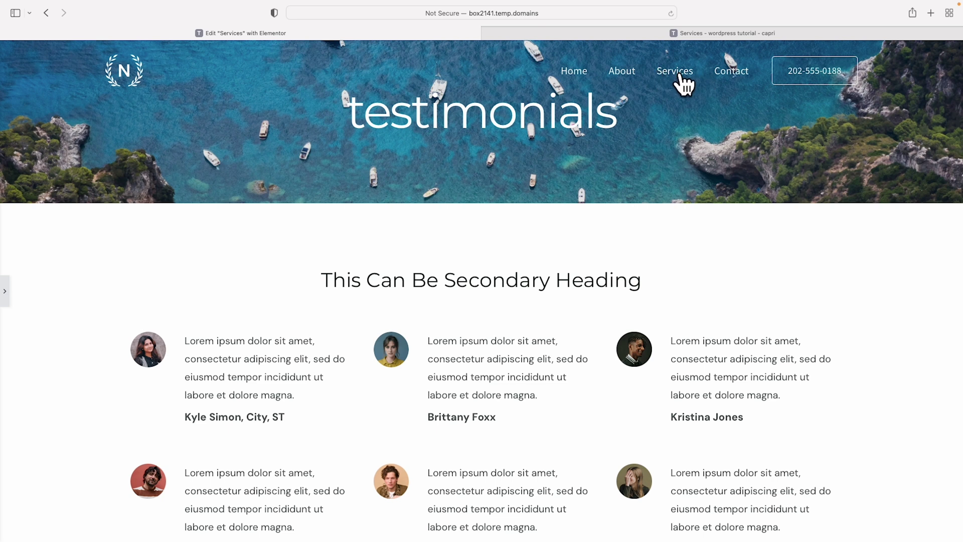
{"action": "left_click", "coordinate": [5, 291]}
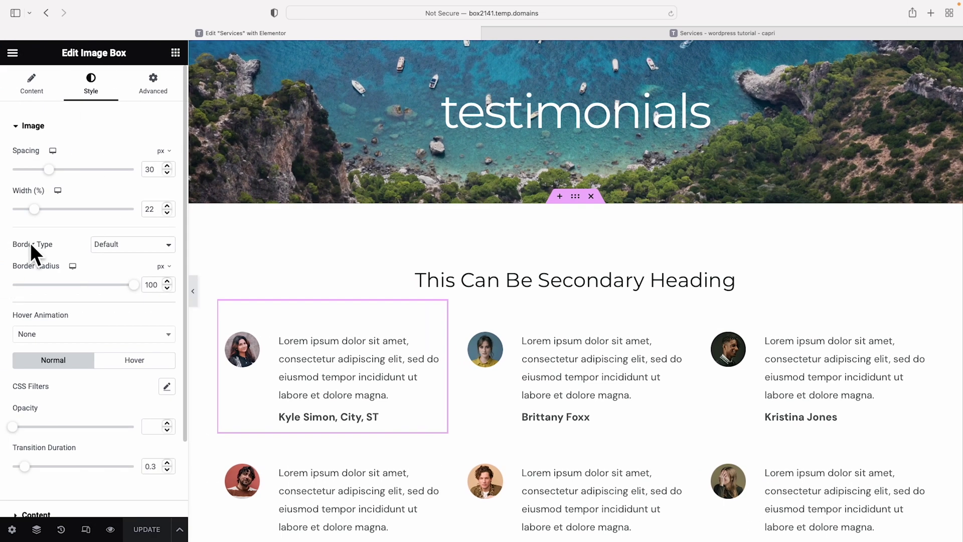
- Set the editor's exit destination to the WordPress dashboard, stay on the page and save its changes
{"action": "left_click", "coordinate": [13, 54]}
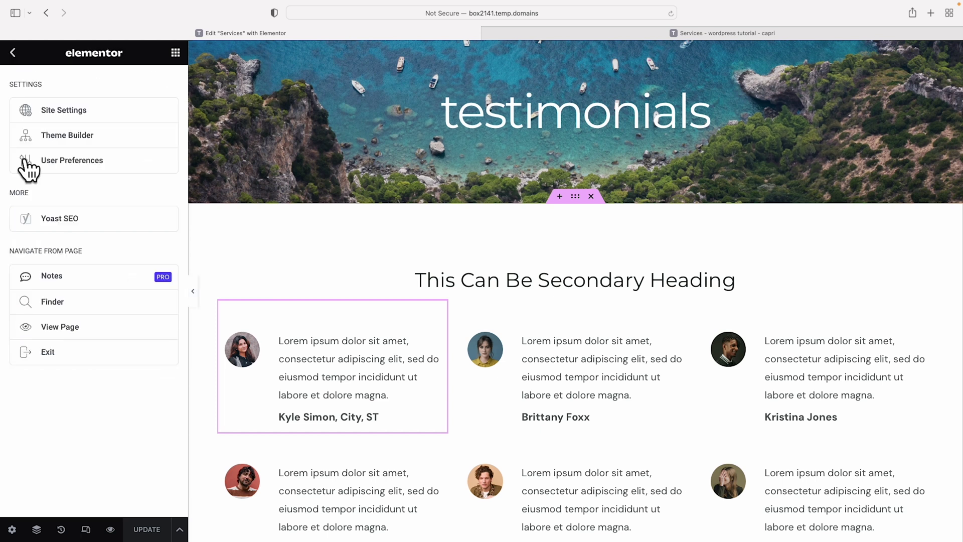
{"action": "left_click", "coordinate": [53, 351]}
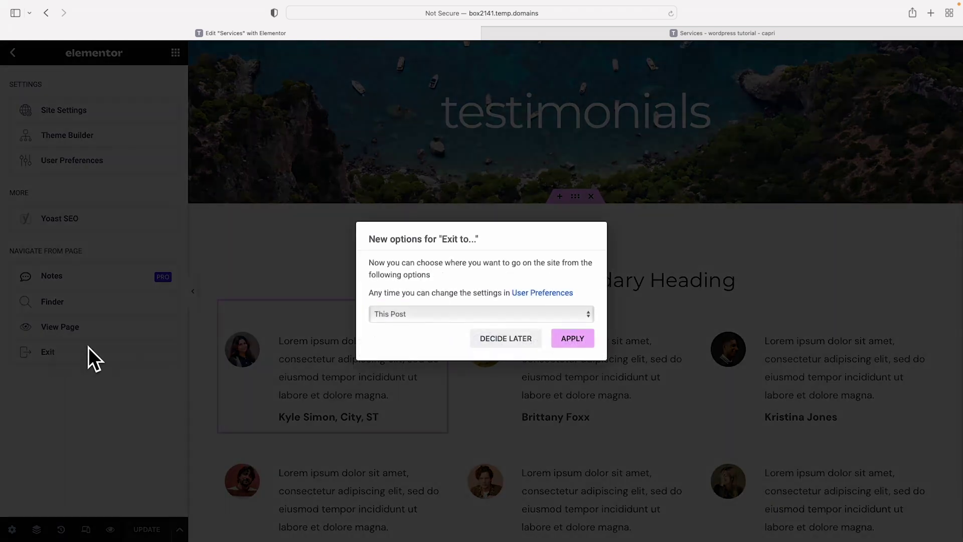
{"action": "left_click", "coordinate": [589, 313]}
{"action": "left_click", "coordinate": [559, 336]}
{"action": "left_click", "coordinate": [572, 339]}
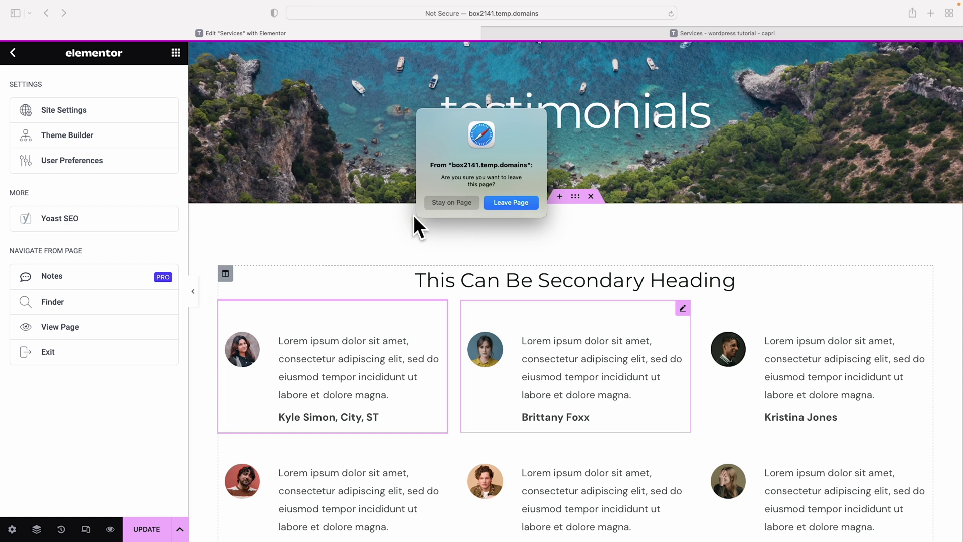
{"action": "left_click", "coordinate": [456, 202]}
{"action": "left_click", "coordinate": [147, 532]}
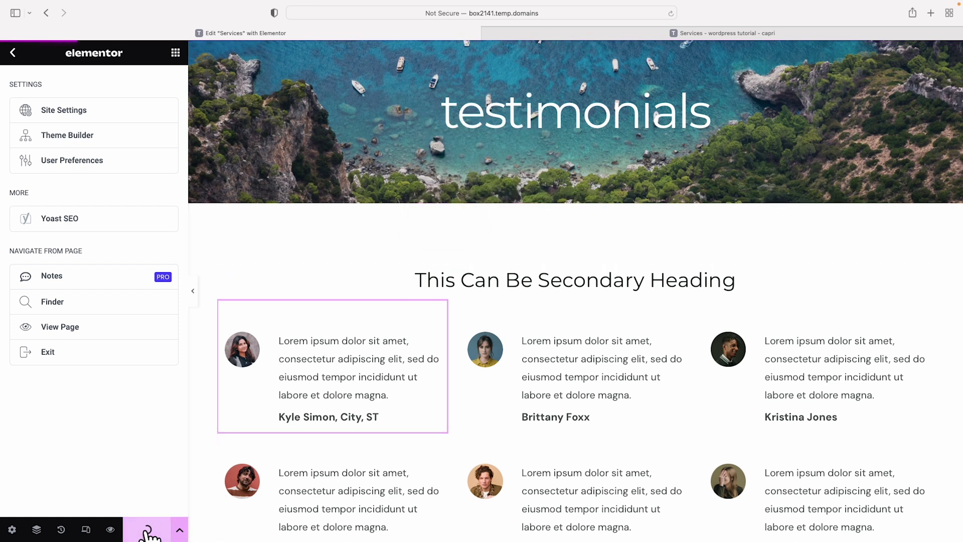
- Exit the page editor to the WordPress dashboard and open the site's Menus settings
{"action": "left_click", "coordinate": [13, 52]}
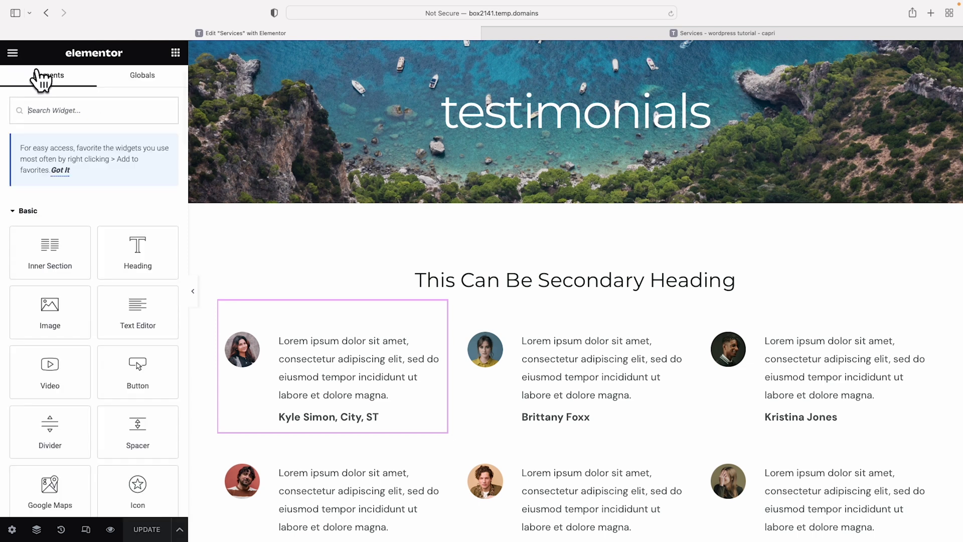
{"action": "left_click", "coordinate": [12, 53]}
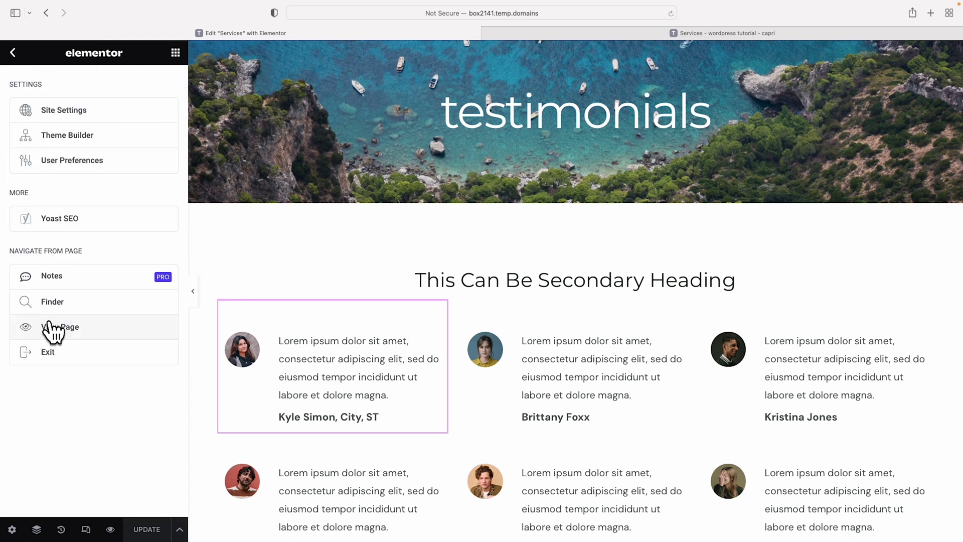
{"action": "left_click", "coordinate": [48, 351]}
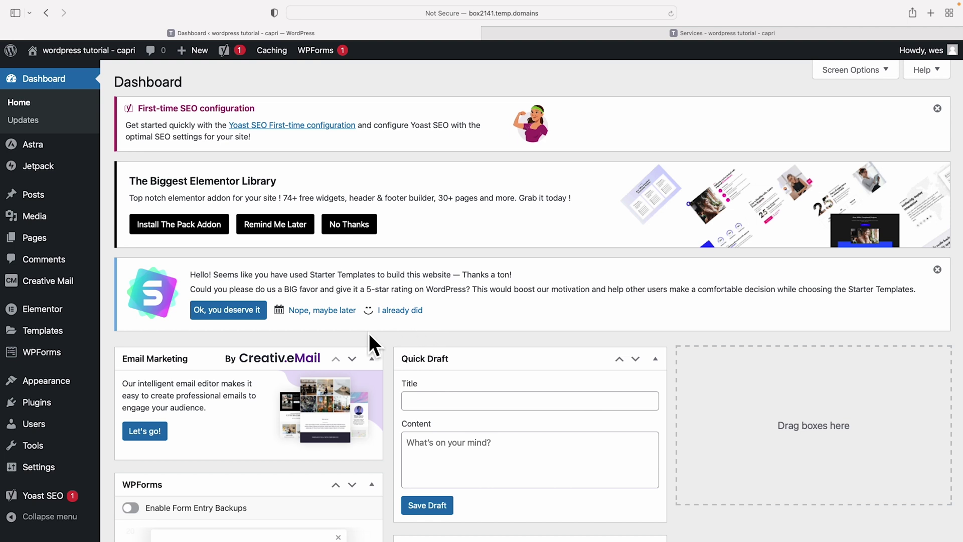
{"action": "mouse_move", "coordinate": [48, 384]}
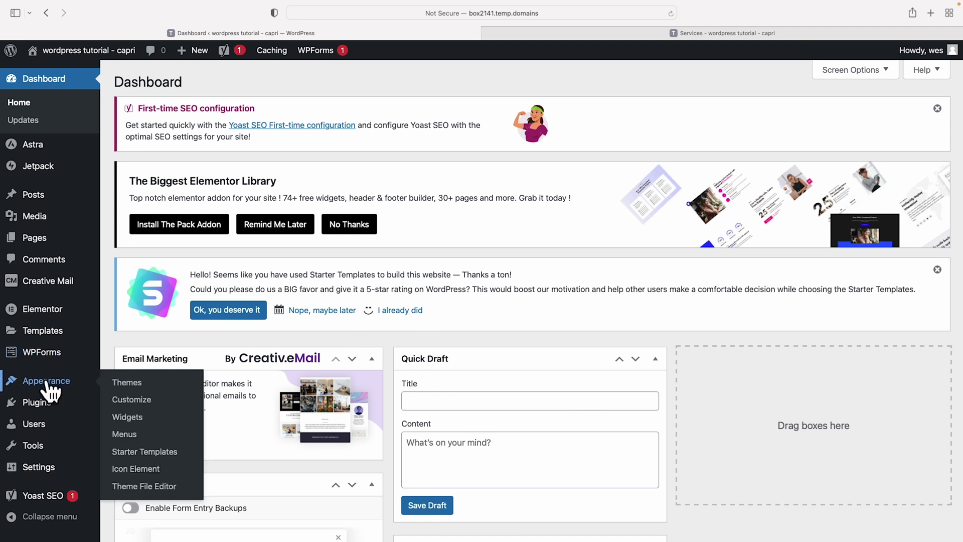
{"action": "left_click", "coordinate": [143, 439]}
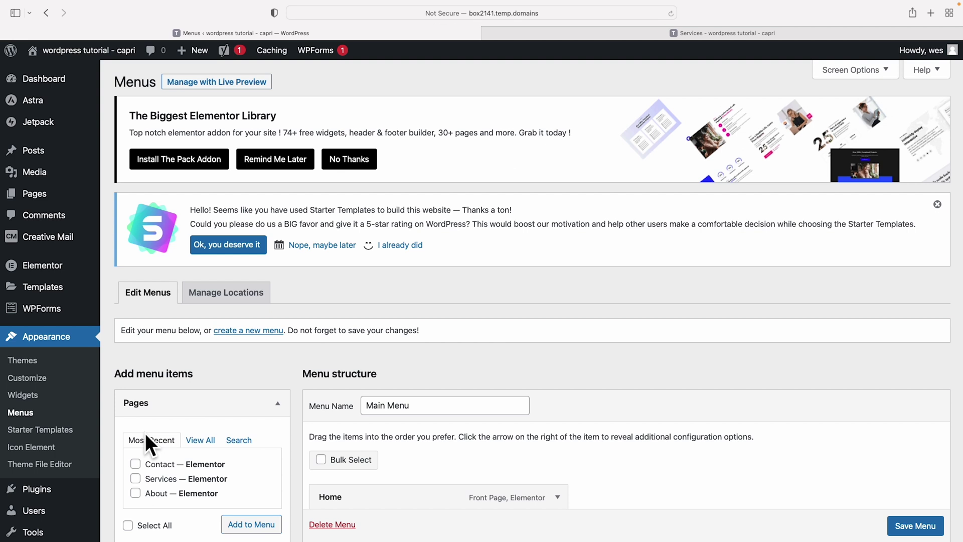
- Remove the Home item from the Main Menu structure
{"action": "scroll", "coordinate": [254, 370], "scroll_direction": "down", "scroll_amount": 3}
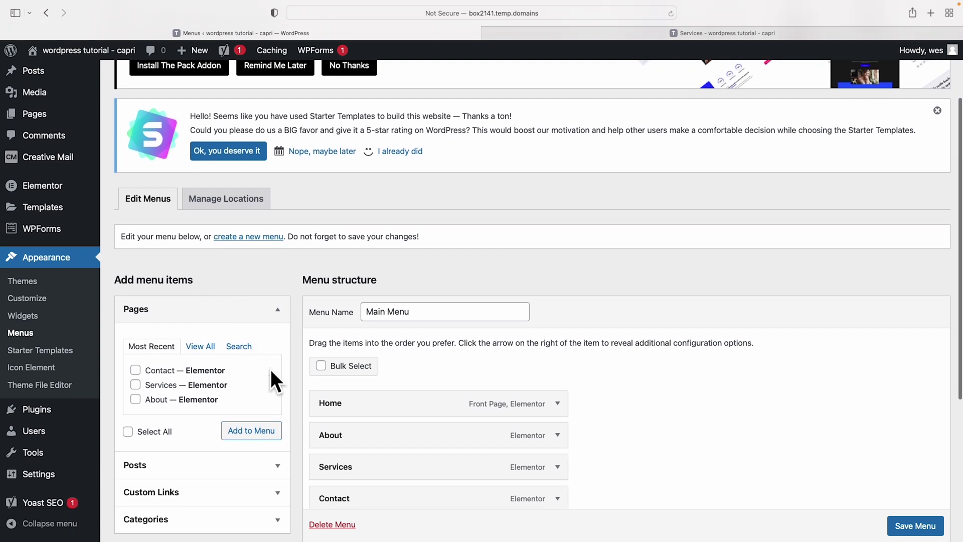
{"action": "scroll", "coordinate": [253, 354], "scroll_direction": "down", "scroll_amount": 1}
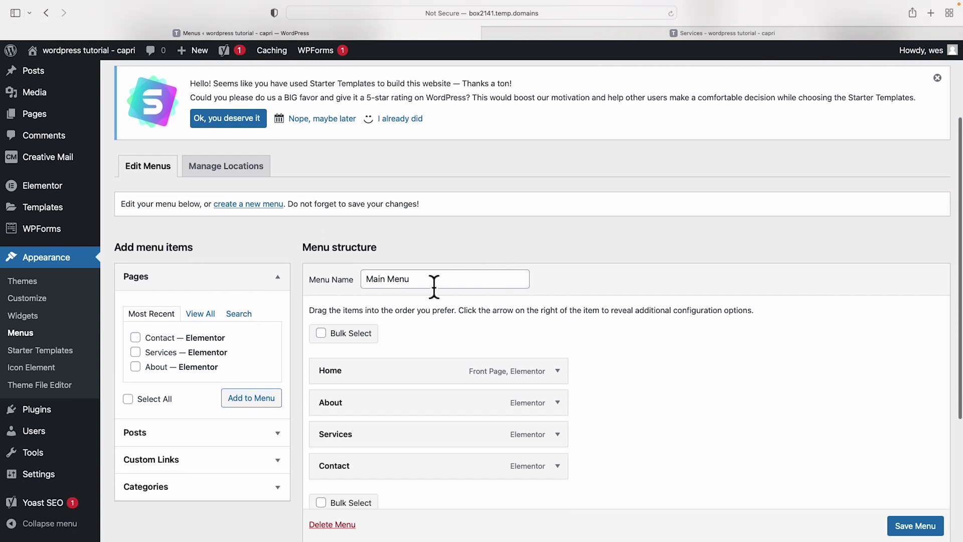
{"action": "scroll", "coordinate": [431, 290], "scroll_direction": "down", "scroll_amount": 1}
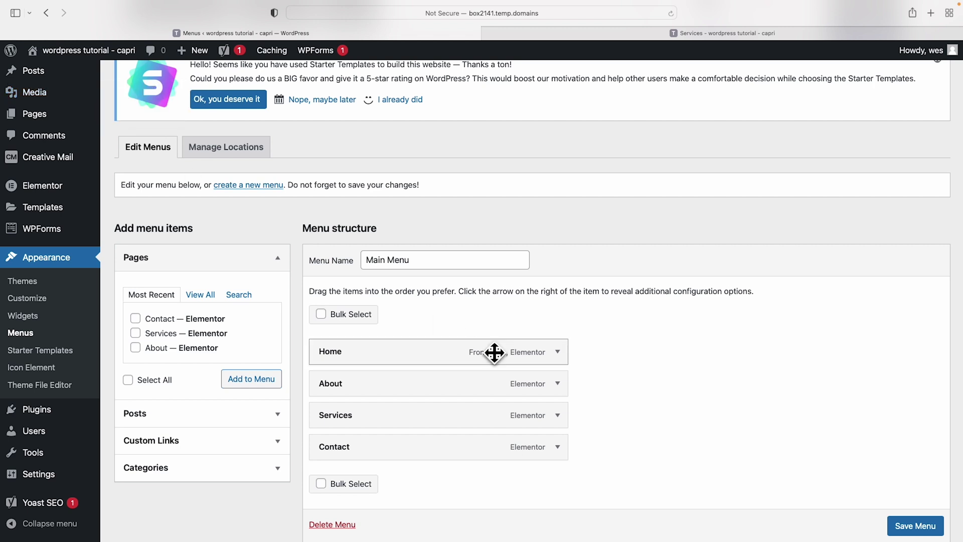
{"action": "left_click", "coordinate": [559, 353]}
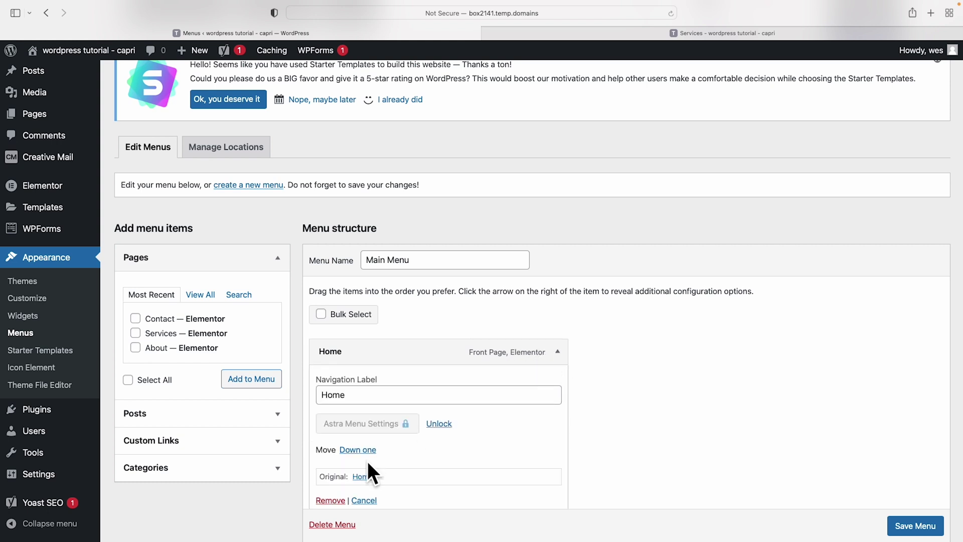
{"action": "left_click", "coordinate": [329, 502]}
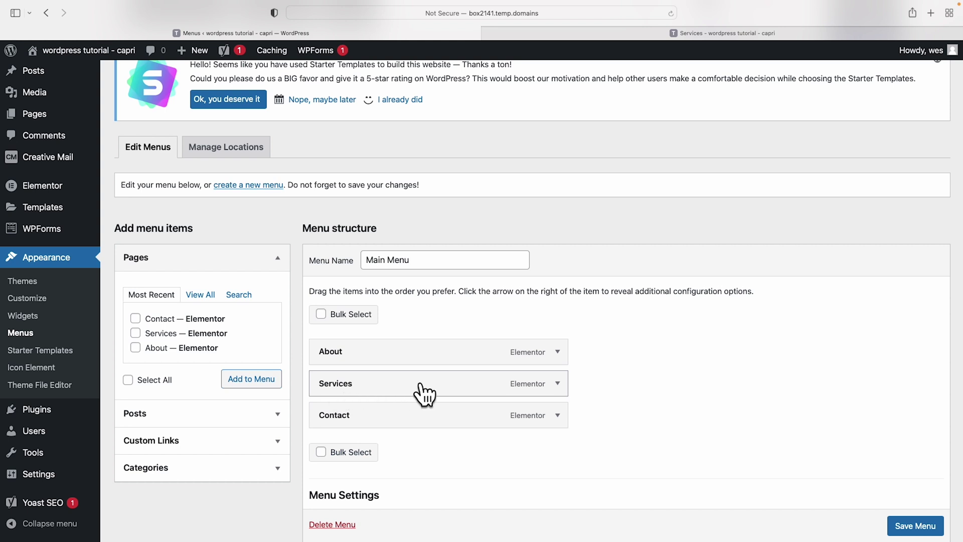
- Expand the Services item in the Main Menu structure and select its navigation label for editing
{"action": "left_click", "coordinate": [556, 385]}
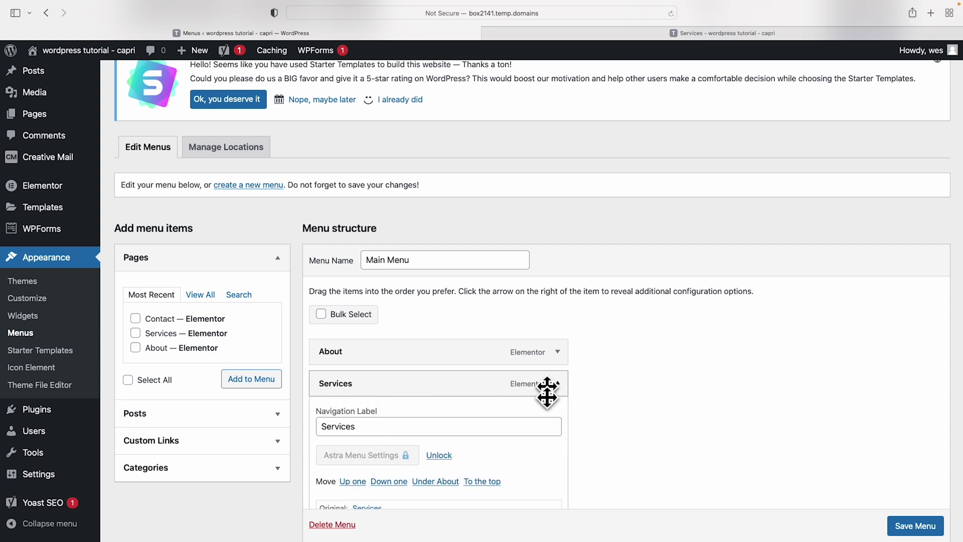
{"action": "double_click", "coordinate": [367, 431]}
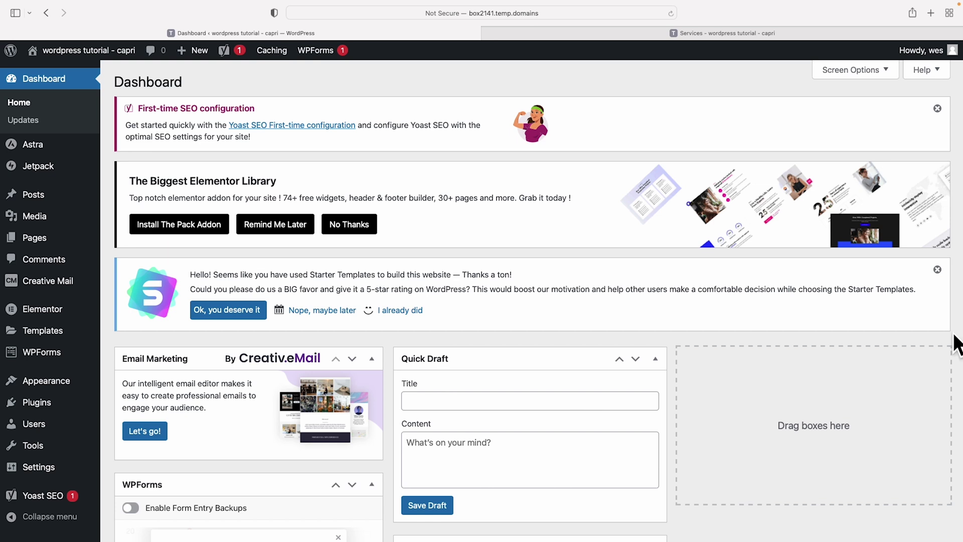
- Open the site's list of pages and change the Services page's title to Testimonials with Quick Edit
{"action": "left_click", "coordinate": [46, 237]}
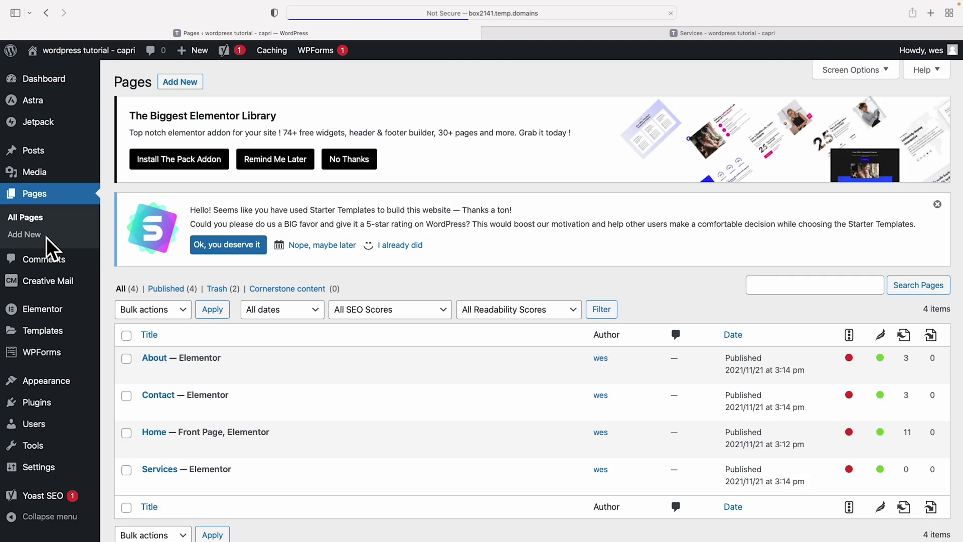
{"action": "scroll", "coordinate": [286, 381], "scroll_direction": "down", "scroll_amount": 1}
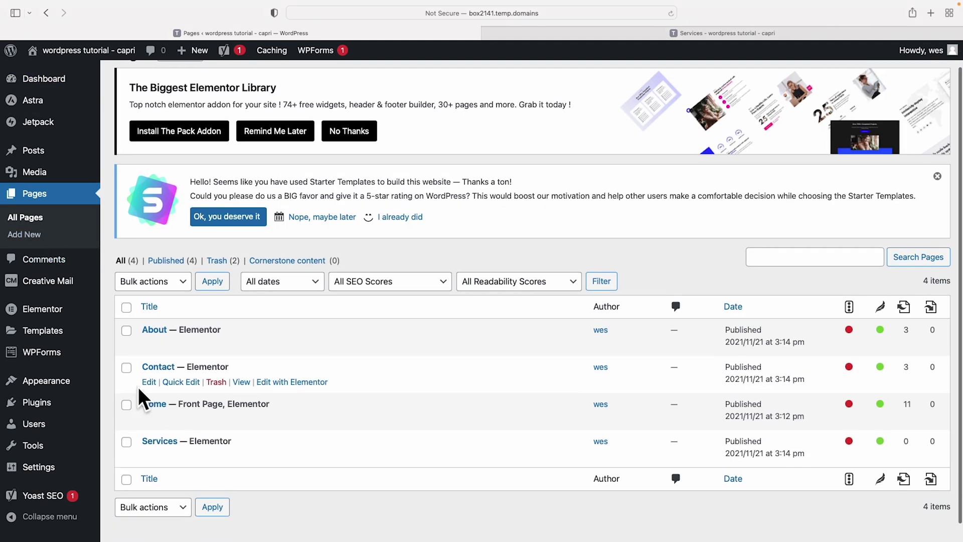
{"action": "scroll", "coordinate": [168, 439], "scroll_direction": "down", "scroll_amount": 1}
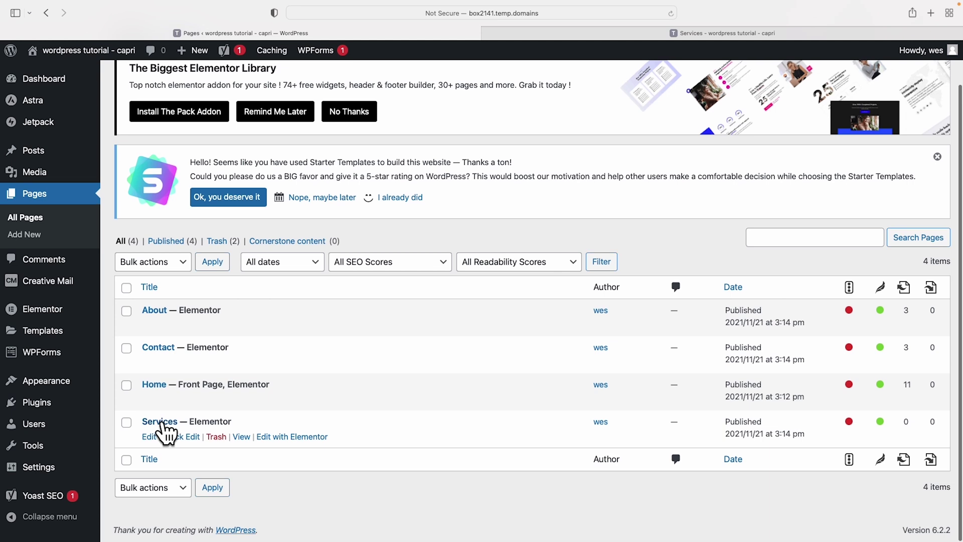
{"action": "scroll", "coordinate": [161, 424], "scroll_direction": "up", "scroll_amount": 1}
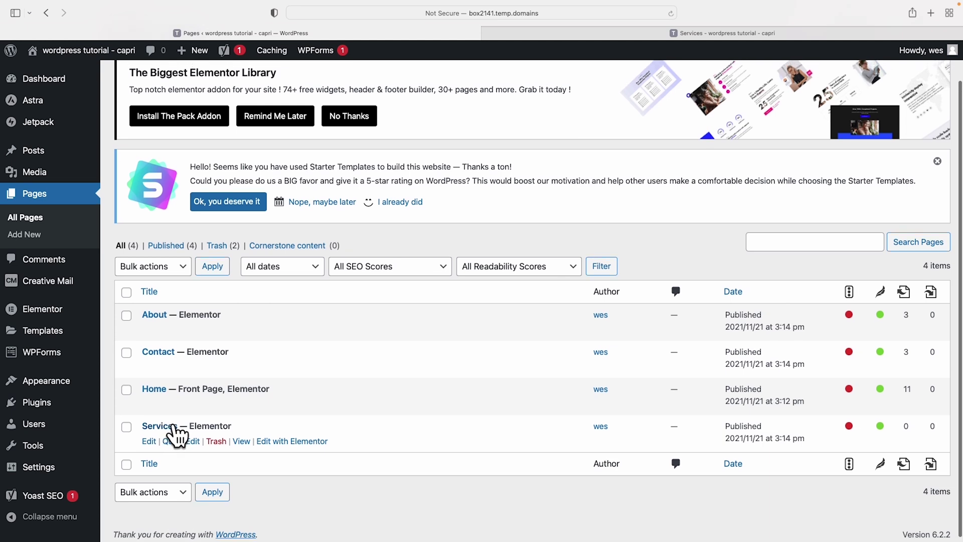
{"action": "scroll", "coordinate": [176, 444], "scroll_direction": "up", "scroll_amount": 1}
{"action": "left_click", "coordinate": [180, 445]}
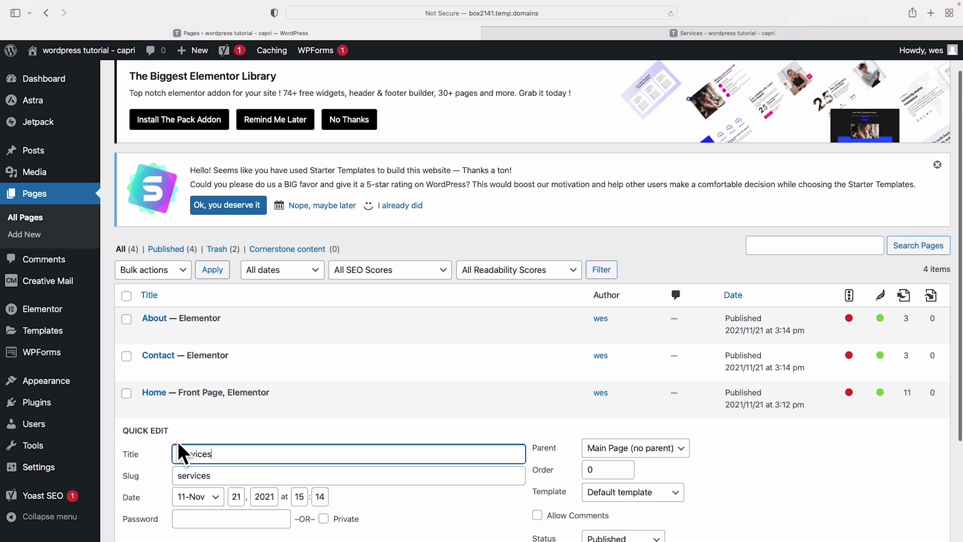
{"action": "scroll", "coordinate": [254, 454], "scroll_direction": "down", "scroll_amount": 2}
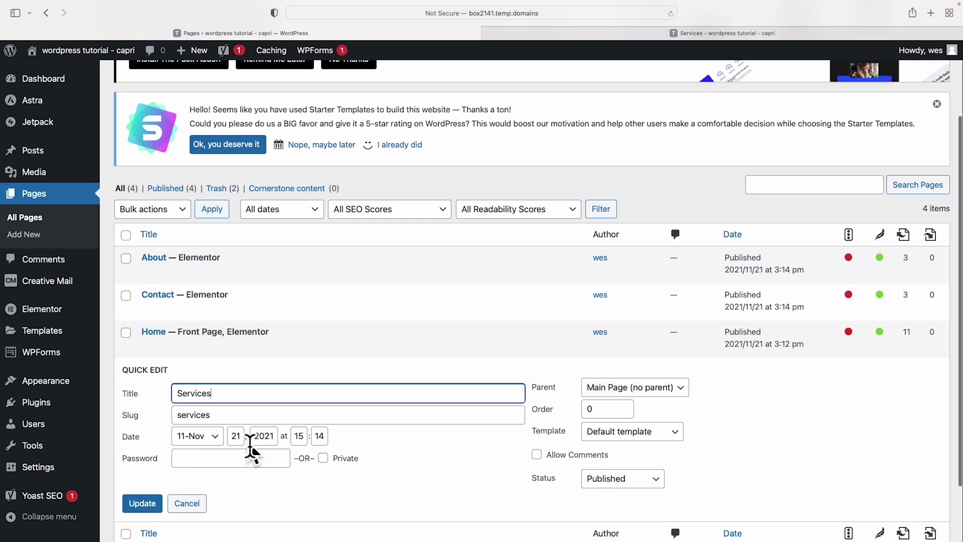
{"action": "double_click", "coordinate": [226, 402]}
{"action": "type", "text": "Testimon"}
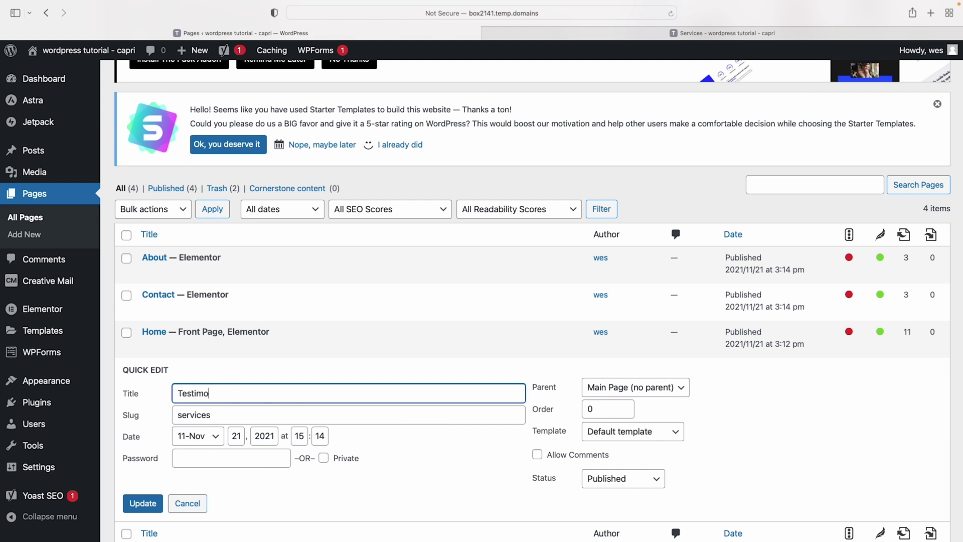
{"action": "type", "text": "ials"}
- Set the page's slug to testimonials, update it, and view the Testimonials page on the live site
{"action": "double_click", "coordinate": [228, 424]}
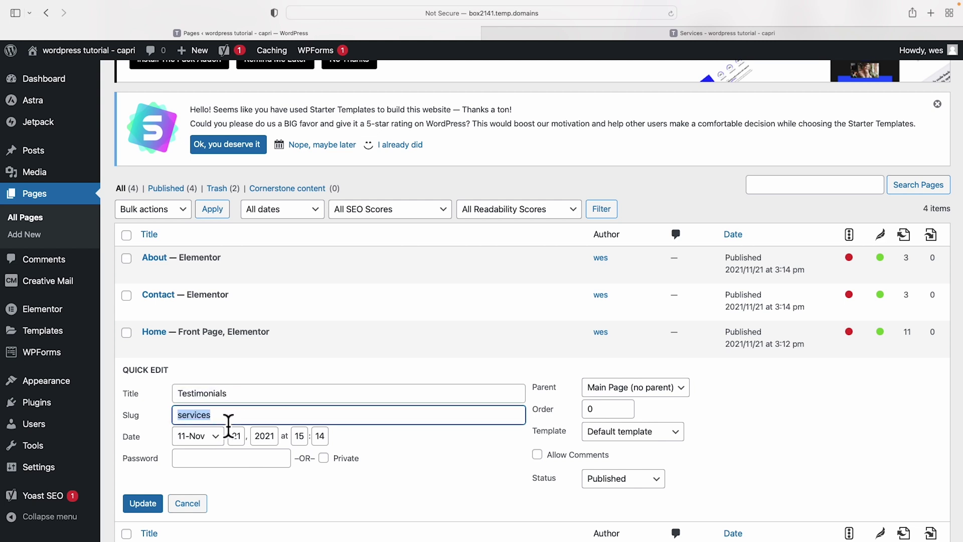
{"action": "type", "text": "testimonials"}
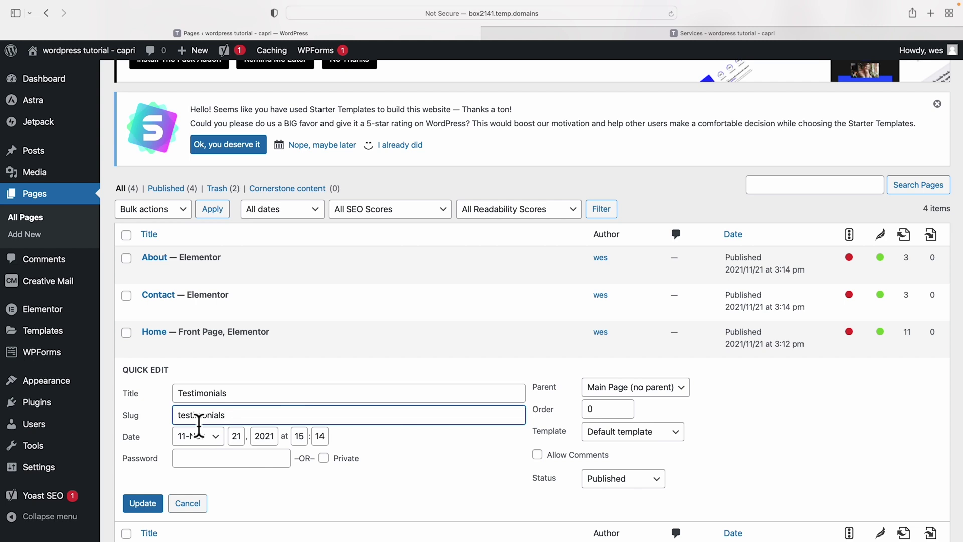
{"action": "left_click", "coordinate": [143, 503]}
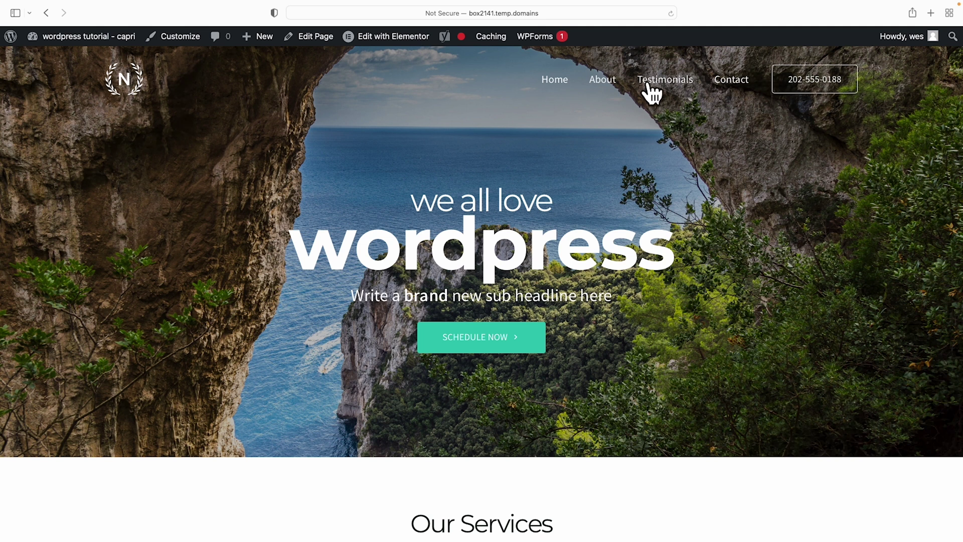
{"action": "left_click", "coordinate": [663, 82]}
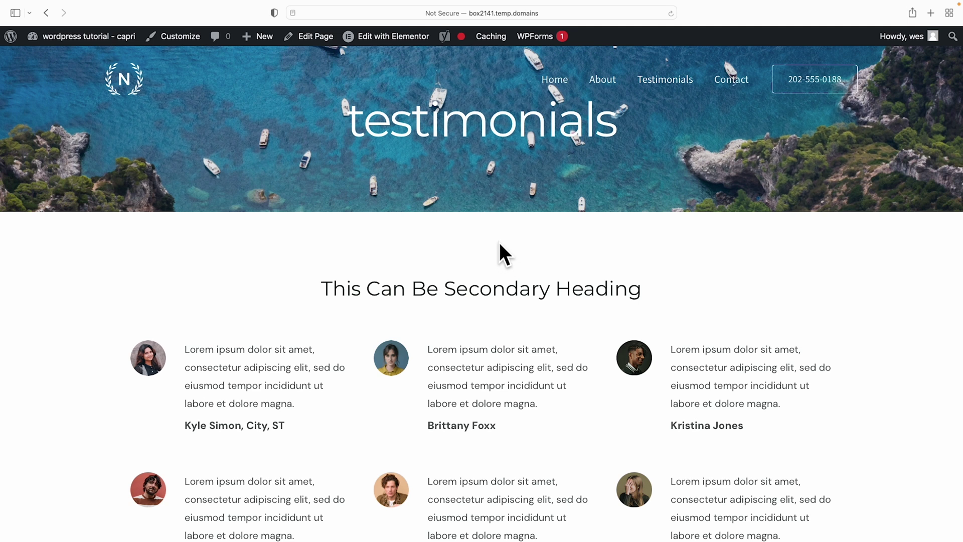
- Return to the WordPress dashboard and search the plugins available to add for "duplicate this"
{"action": "mouse_move", "coordinate": [54, 40]}
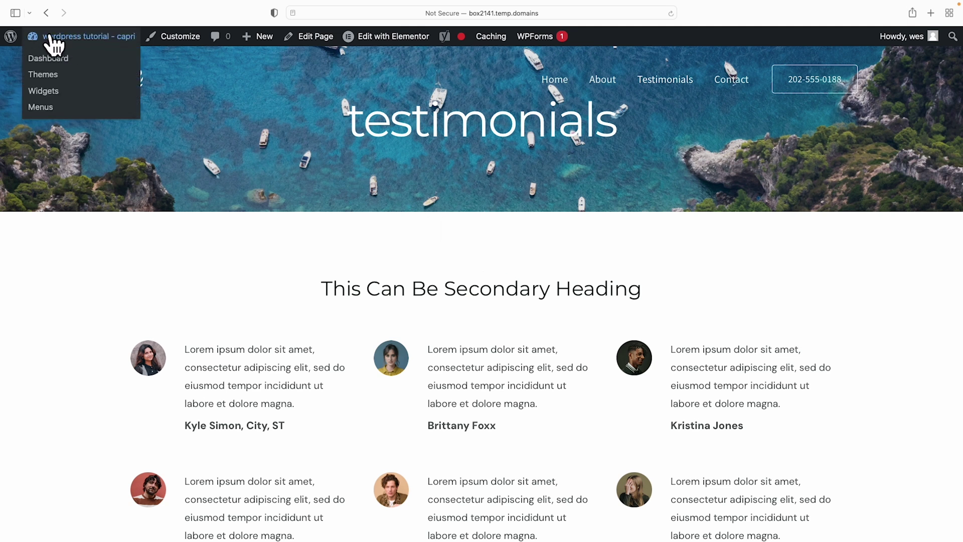
{"action": "left_click", "coordinate": [46, 59]}
{"action": "scroll", "coordinate": [43, 210], "scroll_direction": "down", "scroll_amount": 2}
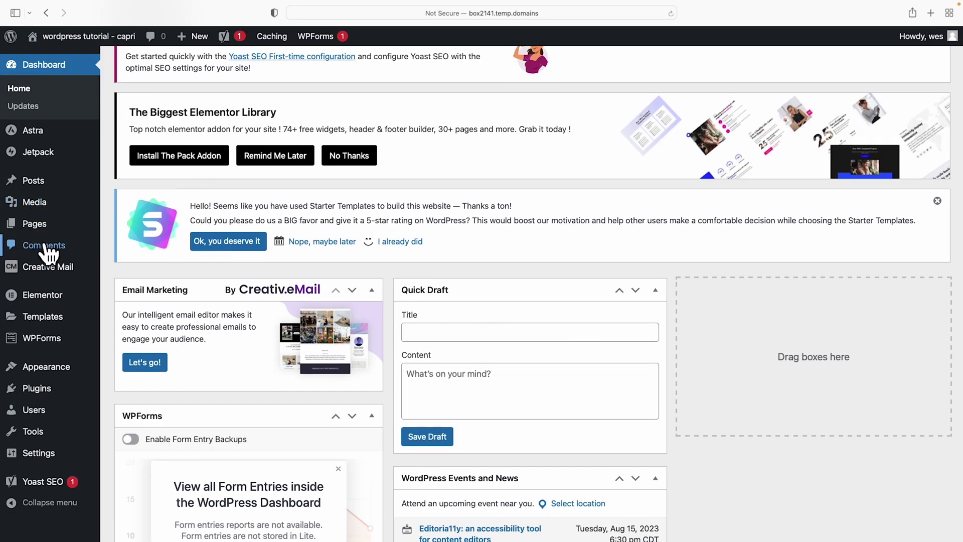
{"action": "scroll", "coordinate": [44, 251], "scroll_direction": "down", "scroll_amount": 1}
{"action": "mouse_move", "coordinate": [42, 394]}
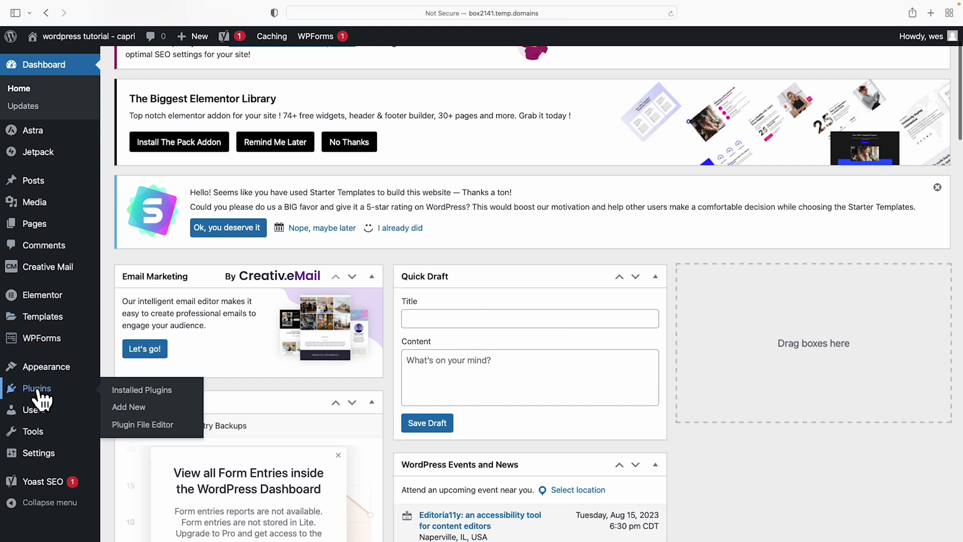
{"action": "left_click", "coordinate": [129, 412]}
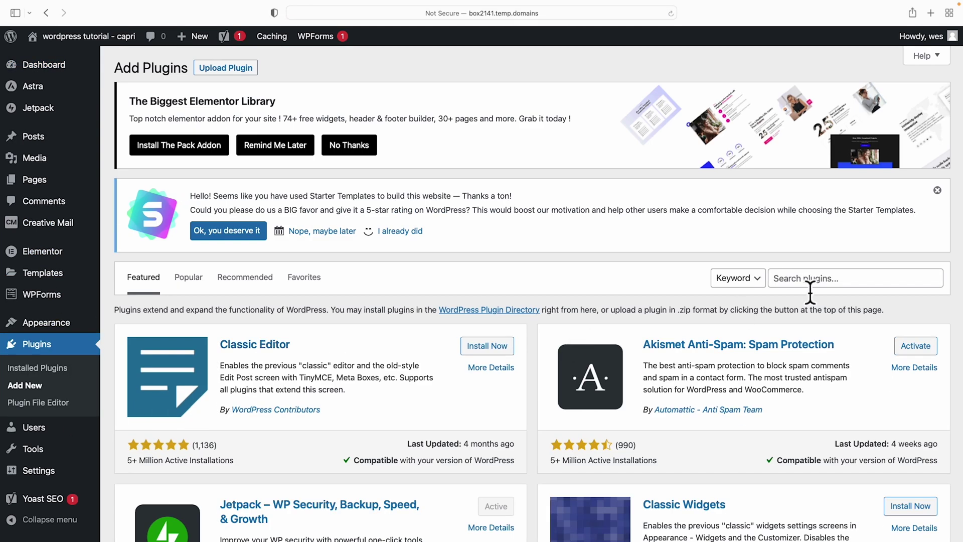
{"action": "left_click", "coordinate": [809, 279]}
{"action": "type", "text": "duplicate this"}
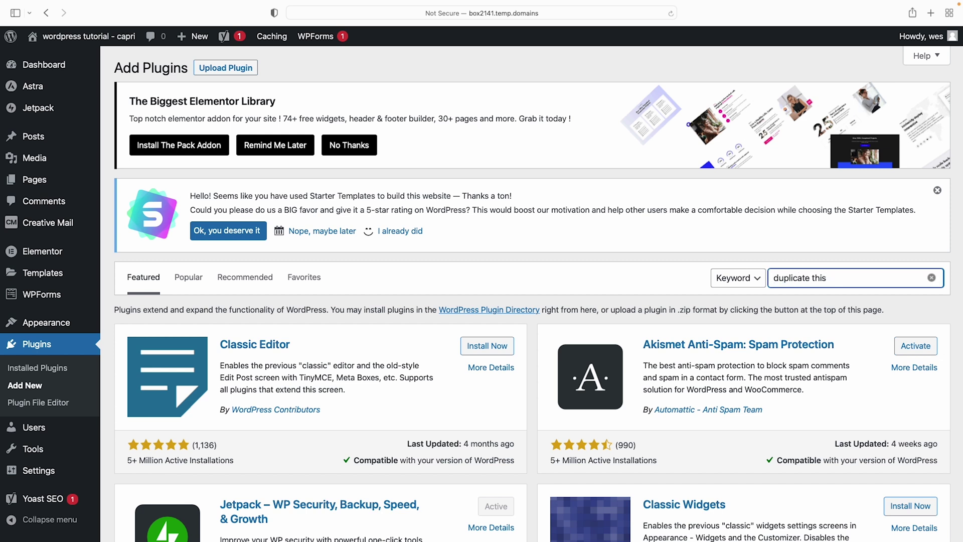
- Install and activate the Duplicate Page plugin by mndpsingh287
{"action": "scroll", "coordinate": [533, 293], "scroll_direction": "down", "scroll_amount": 3}
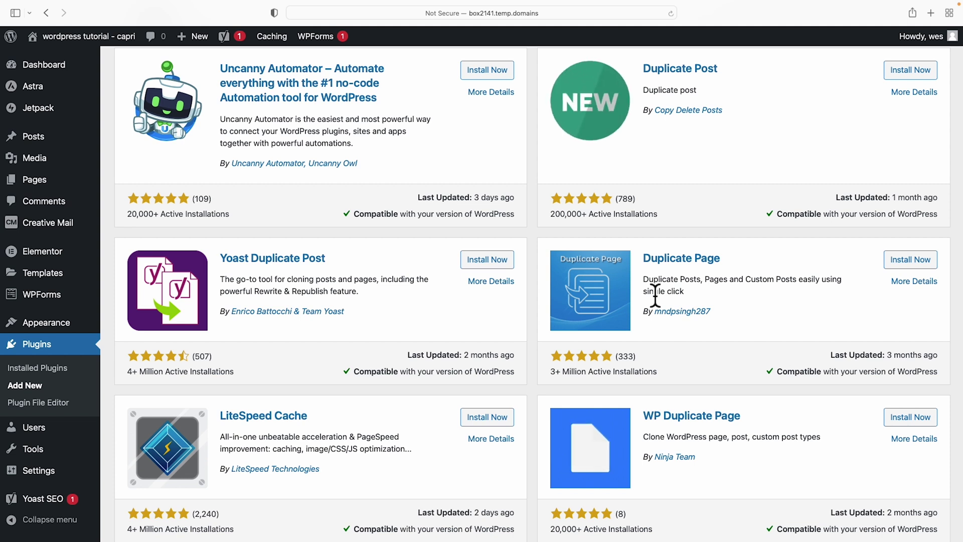
{"action": "left_click", "coordinate": [911, 259]}
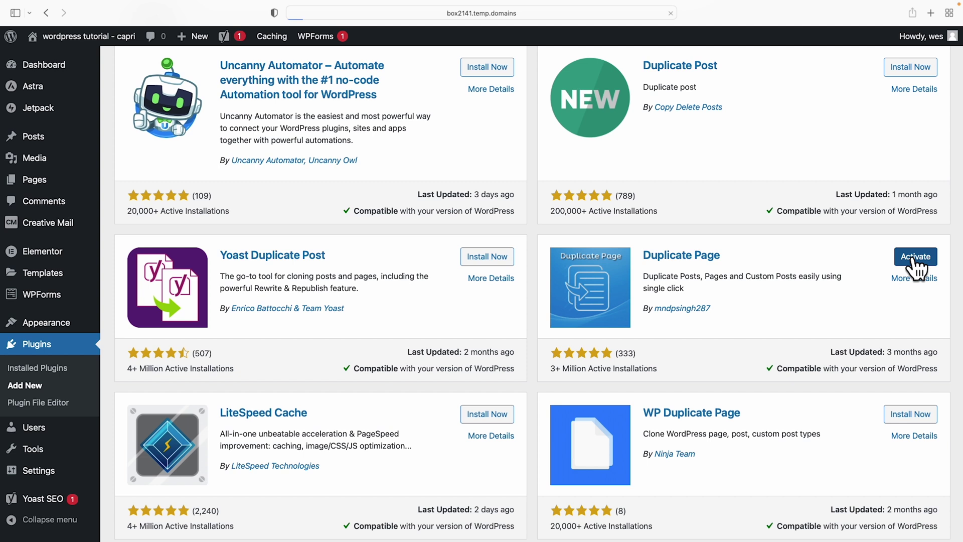
{"action": "left_click", "coordinate": [915, 259]}
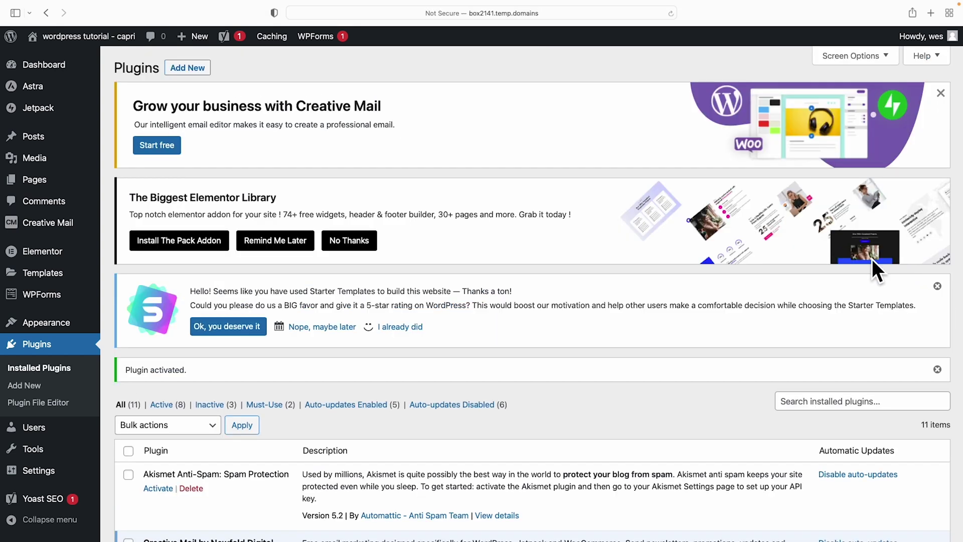
- Duplicate the Testimonials page from the site's list of pages
{"action": "left_click", "coordinate": [41, 185]}
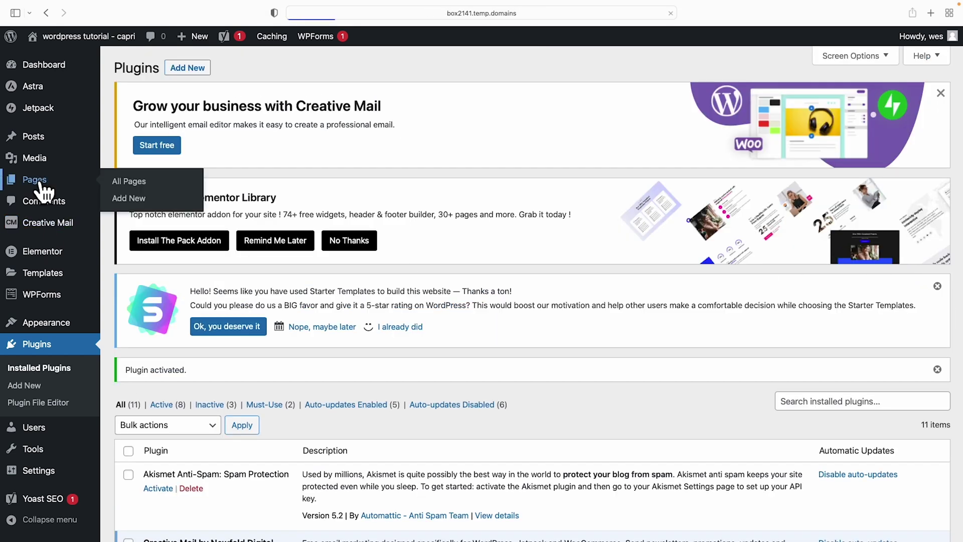
{"action": "scroll", "coordinate": [326, 298], "scroll_direction": "down", "scroll_amount": 2}
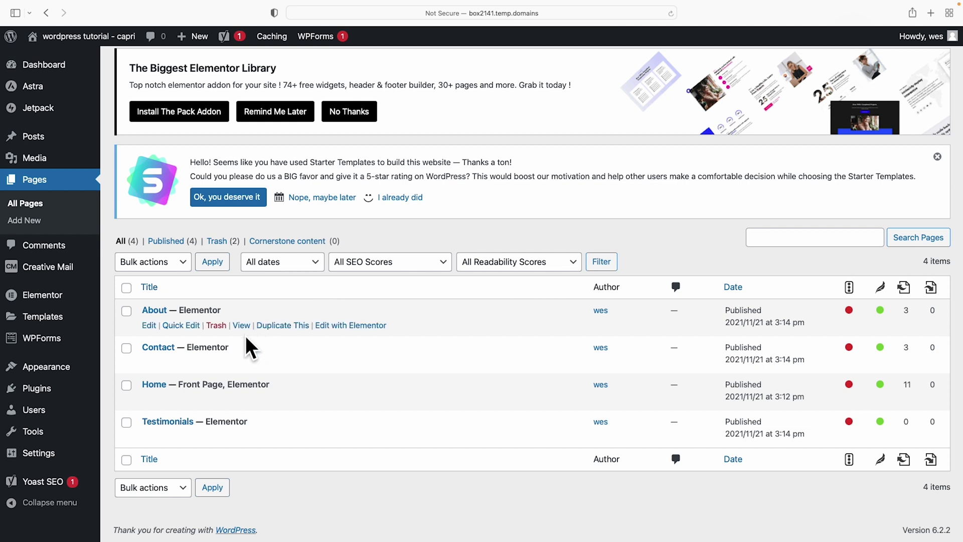
{"action": "mouse_move", "coordinate": [237, 351]}
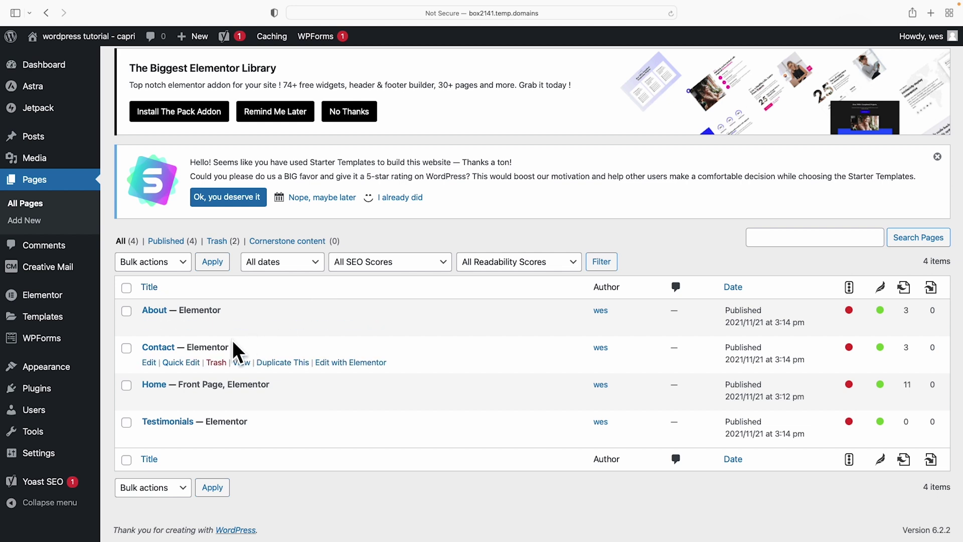
{"action": "mouse_move", "coordinate": [173, 424]}
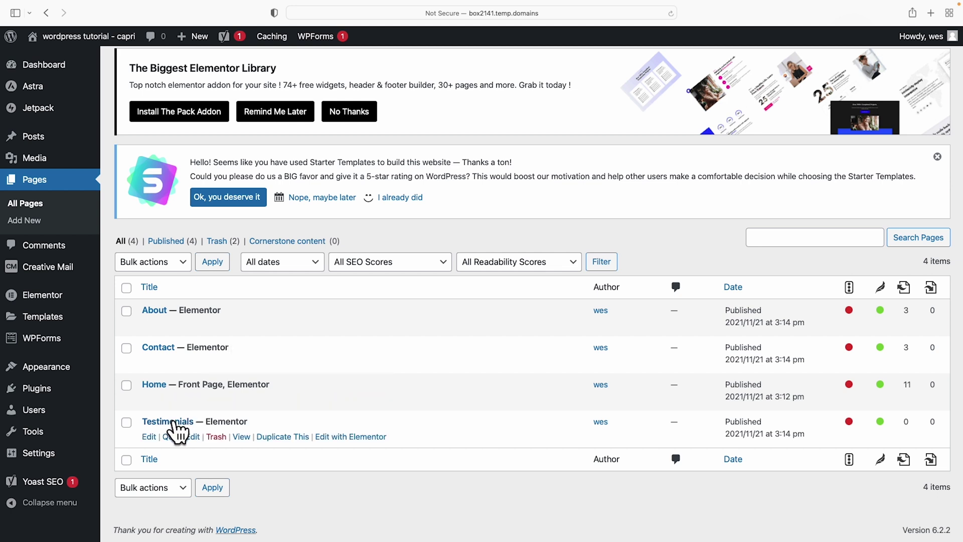
{"action": "left_click", "coordinate": [280, 437]}
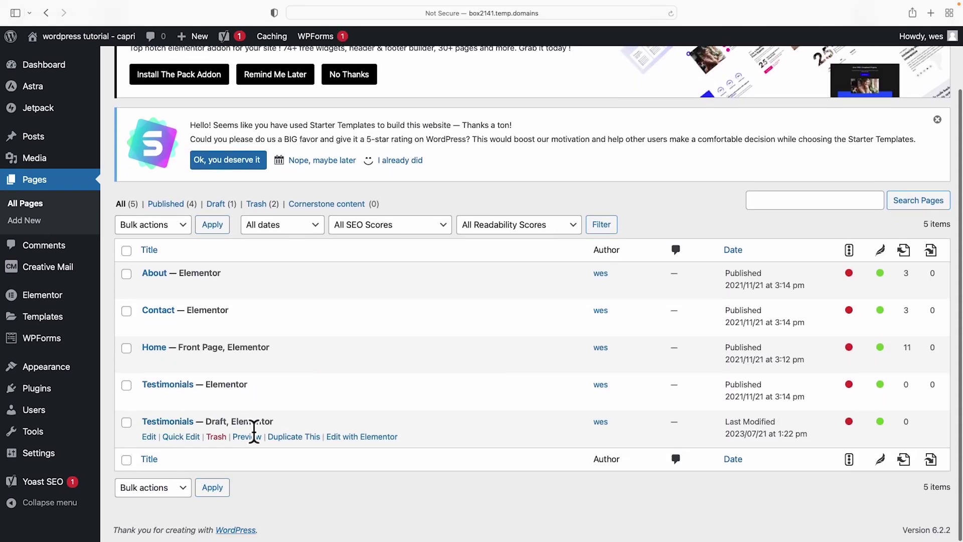
- Quick-edit the draft Testimonials copy, giving it the title FAQs and the status Published, and update it
{"action": "left_click", "coordinate": [180, 437]}
{"action": "double_click", "coordinate": [196, 446]}
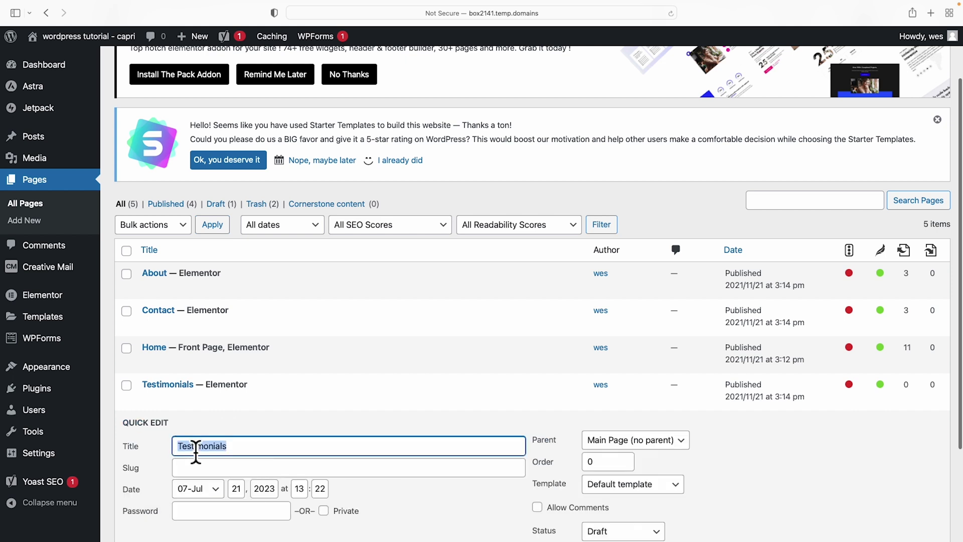
{"action": "type", "text": "FAQs"}
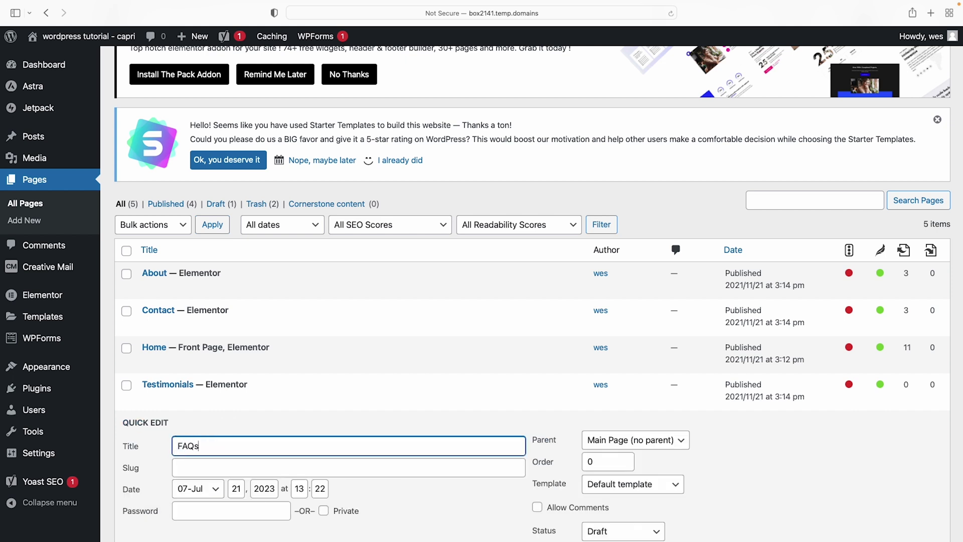
{"action": "scroll", "coordinate": [209, 453], "scroll_direction": "down", "scroll_amount": 1}
{"action": "scroll", "coordinate": [209, 458], "scroll_direction": "down", "scroll_amount": 2}
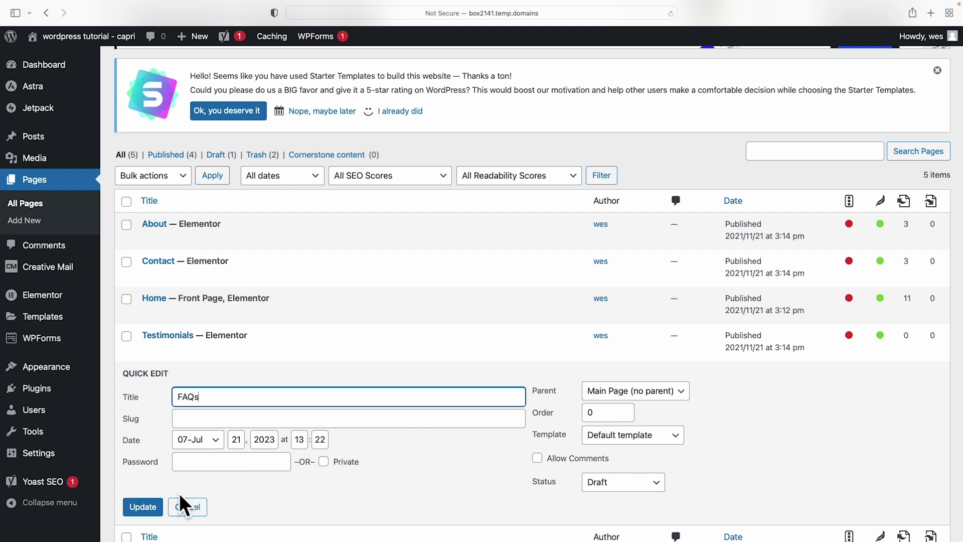
{"action": "left_click", "coordinate": [638, 482]}
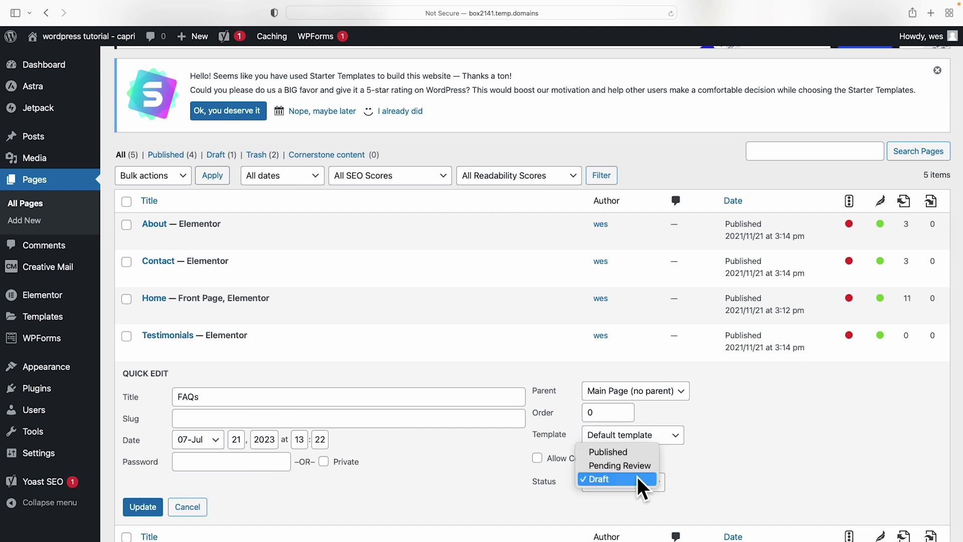
{"action": "left_click", "coordinate": [633, 450]}
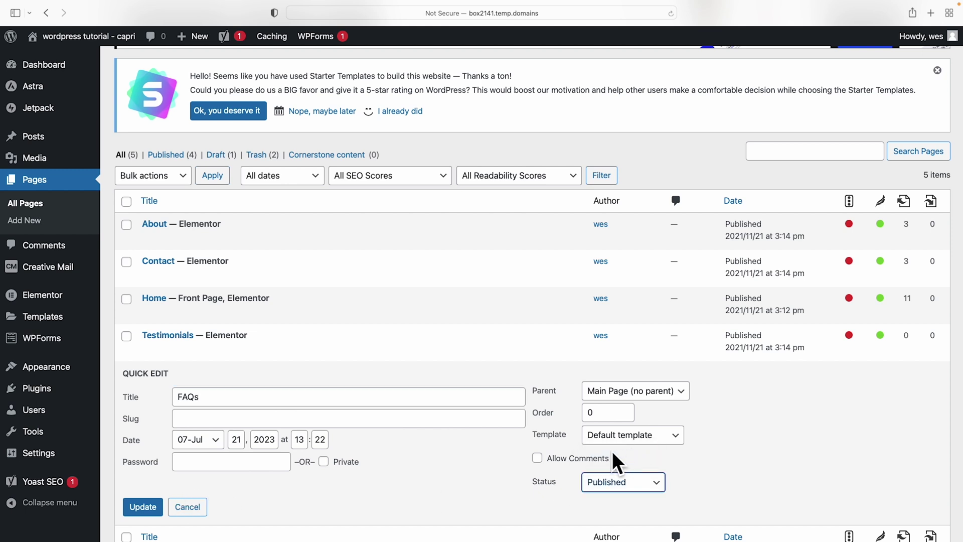
{"action": "left_click", "coordinate": [141, 508]}
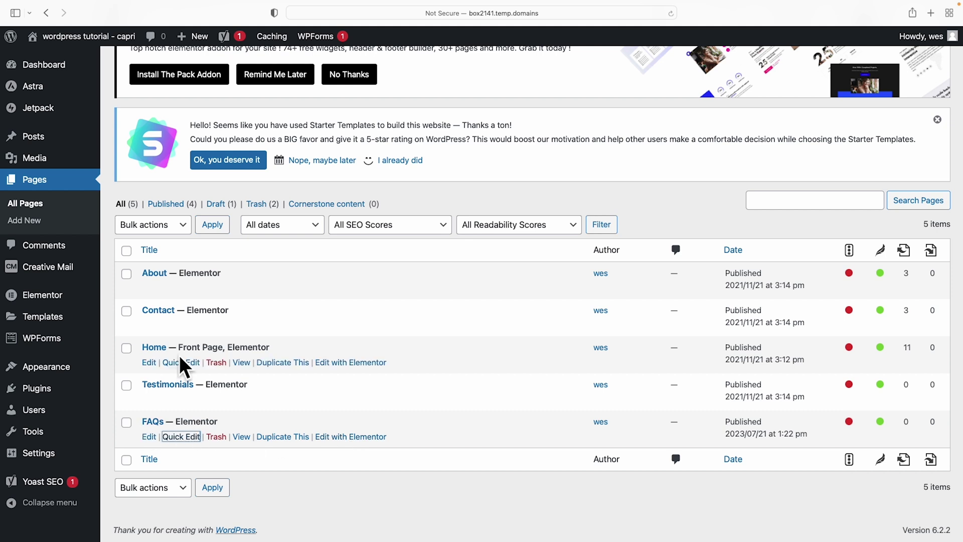
- View the Home page in a new tab to check the live navigation menu, and return to the list of pages
{"action": "right_click", "coordinate": [246, 363]}
{"action": "left_click", "coordinate": [275, 368]}
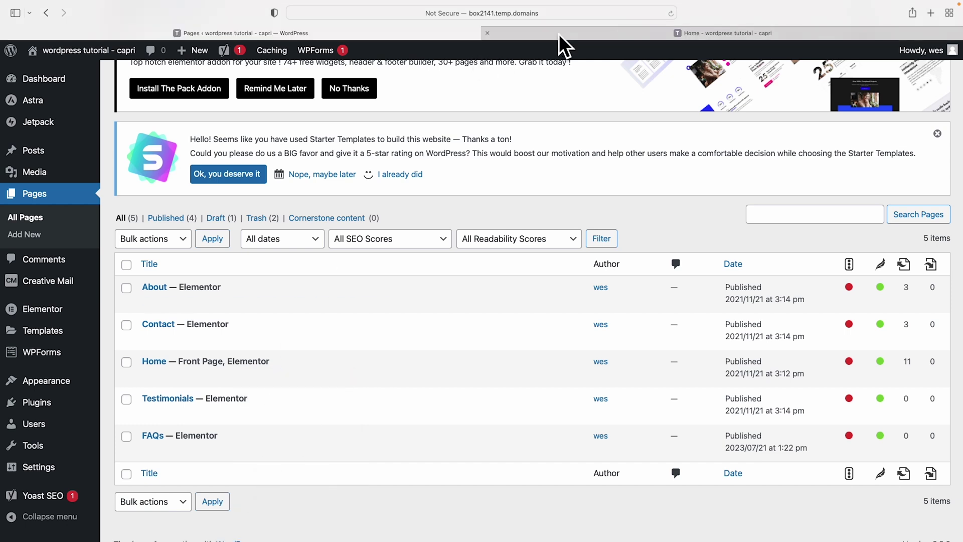
{"action": "left_click", "coordinate": [559, 33]}
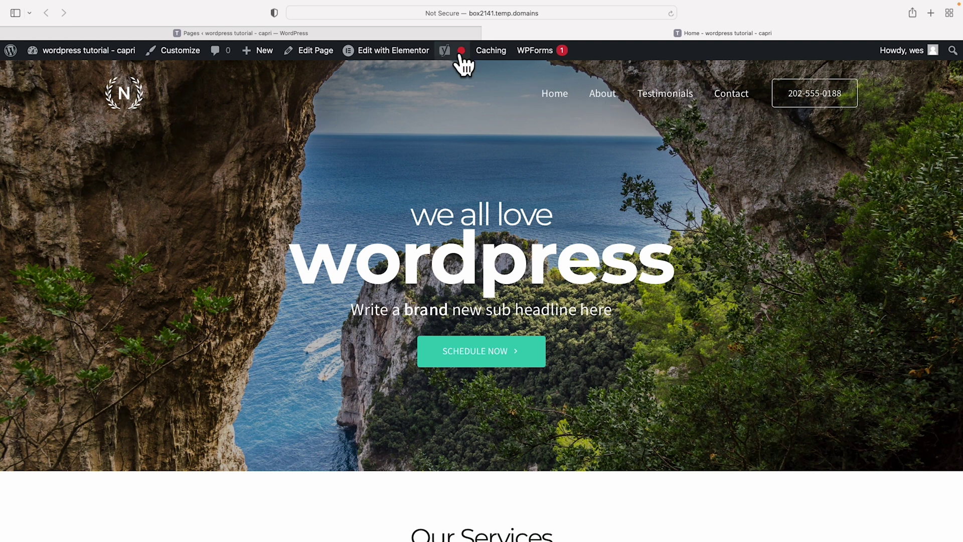
{"action": "left_click", "coordinate": [373, 30]}
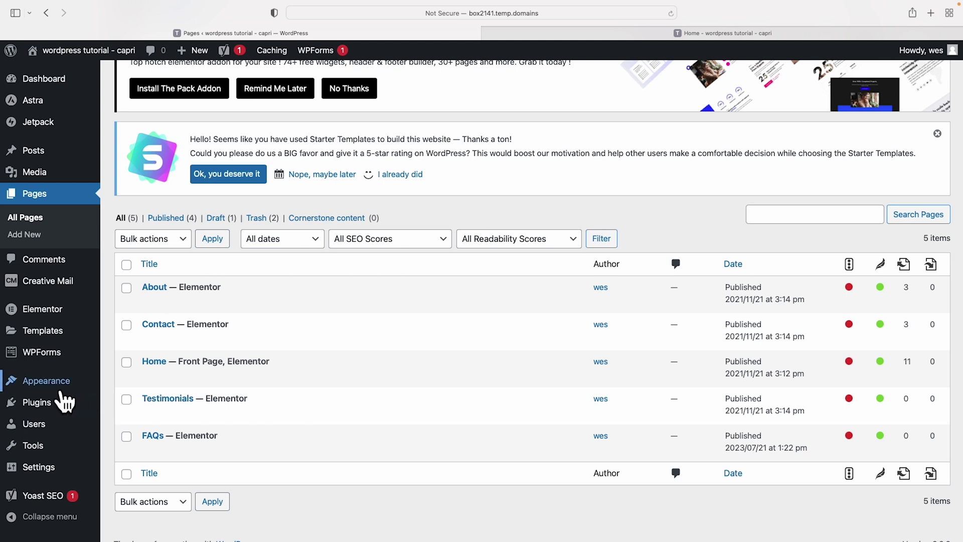
- Add the FAQs page to the Main Menu in the site's menu editor
{"action": "mouse_move", "coordinate": [58, 387]}
{"action": "left_click", "coordinate": [142, 435]}
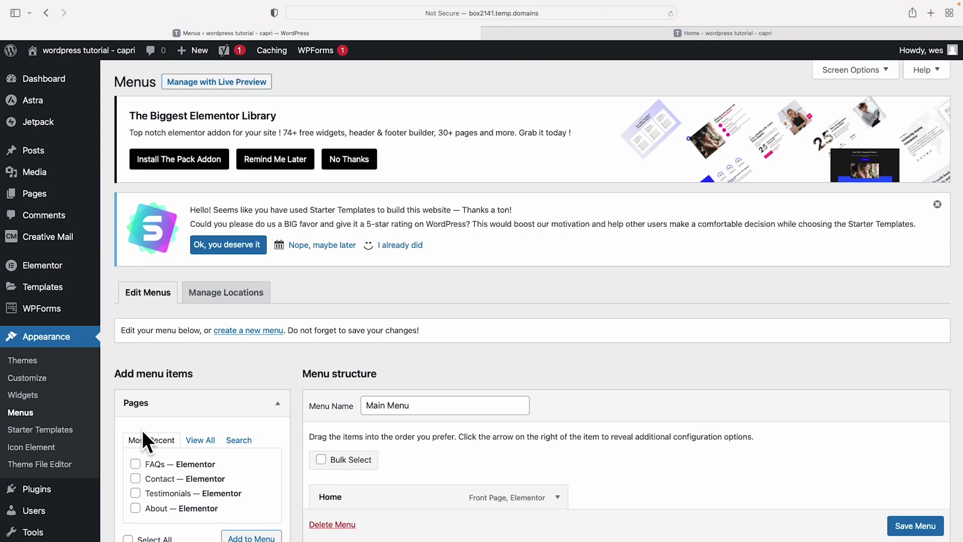
{"action": "scroll", "coordinate": [551, 401], "scroll_direction": "down", "scroll_amount": 3}
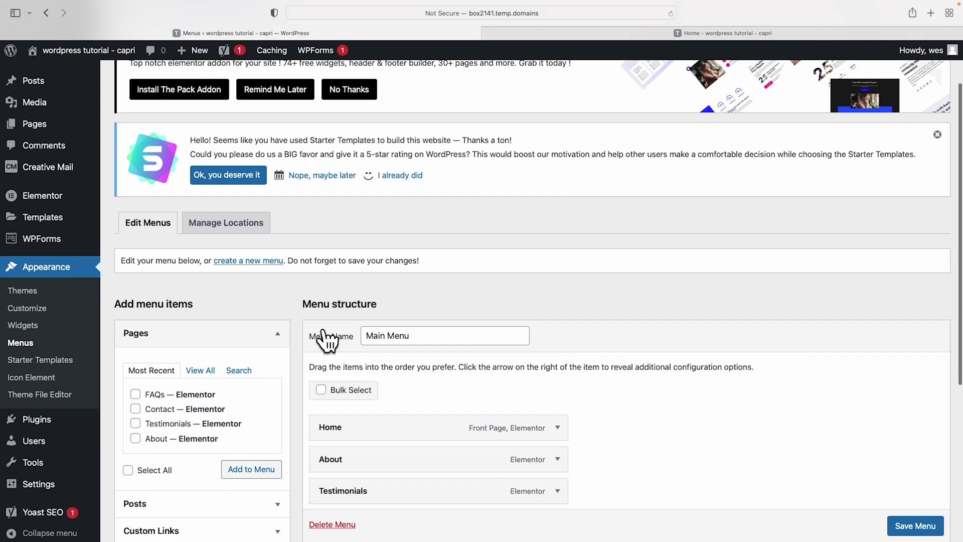
{"action": "scroll", "coordinate": [473, 349], "scroll_direction": "down", "scroll_amount": 4}
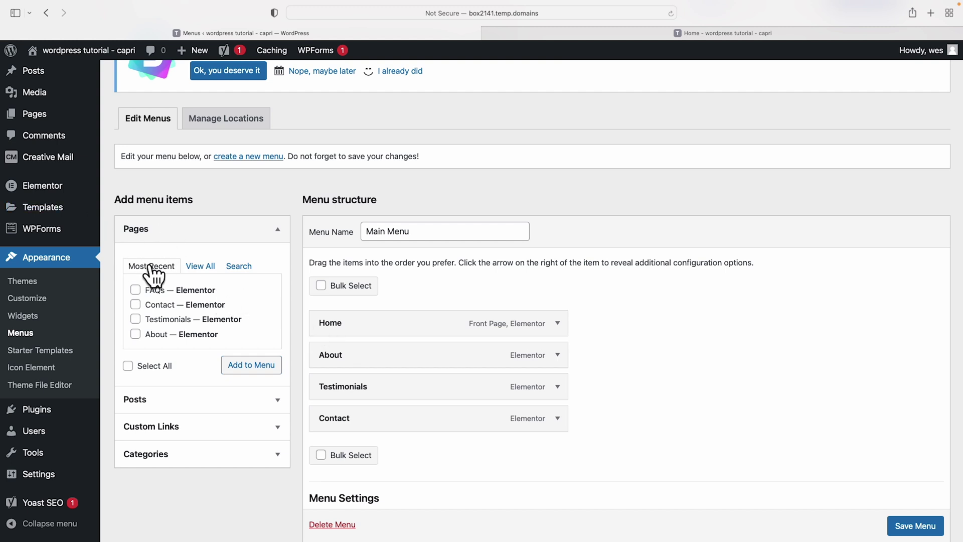
{"action": "left_click", "coordinate": [137, 292]}
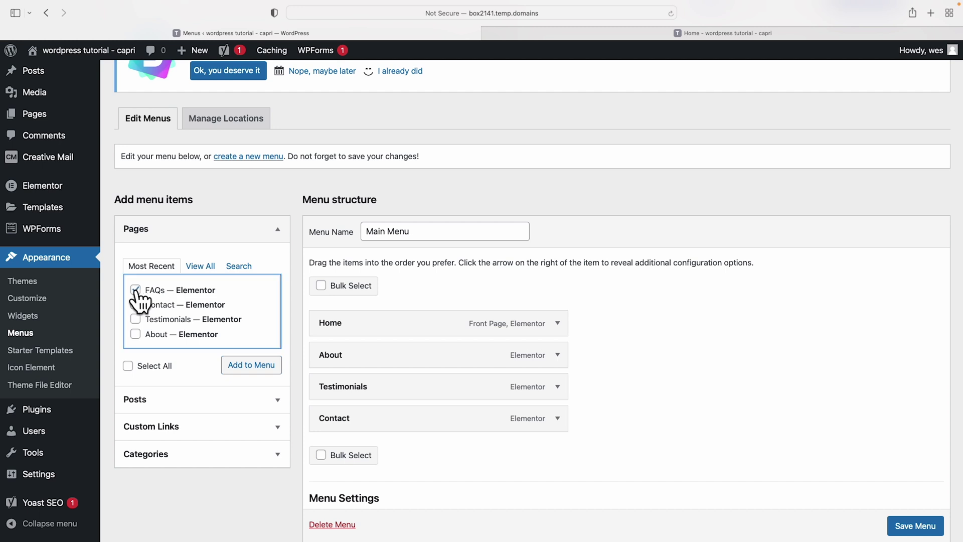
{"action": "left_click", "coordinate": [255, 370]}
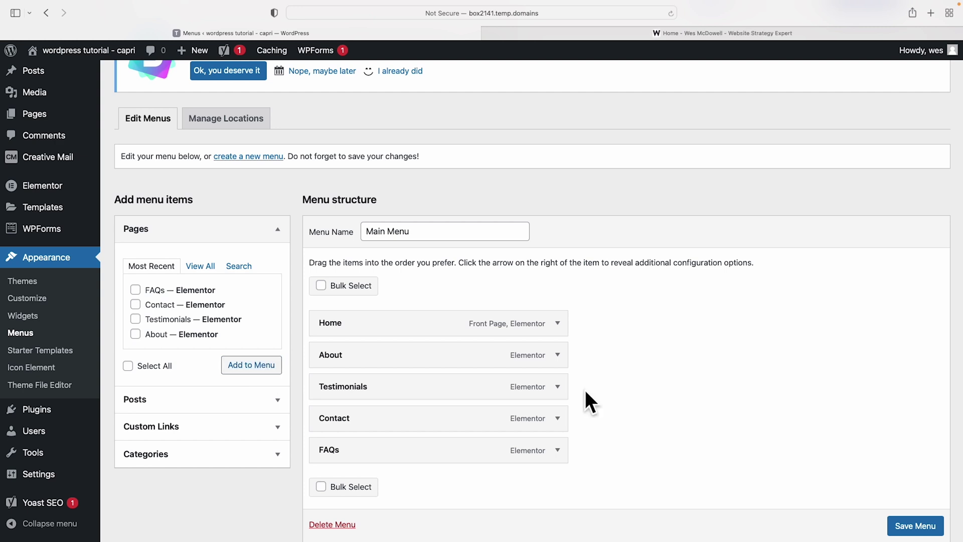
- Examine the Free Starter Kits drop-down on the example site in the other browser tab, and return to the menu editor
{"action": "scroll", "coordinate": [585, 390], "scroll_direction": "up", "scroll_amount": 1}
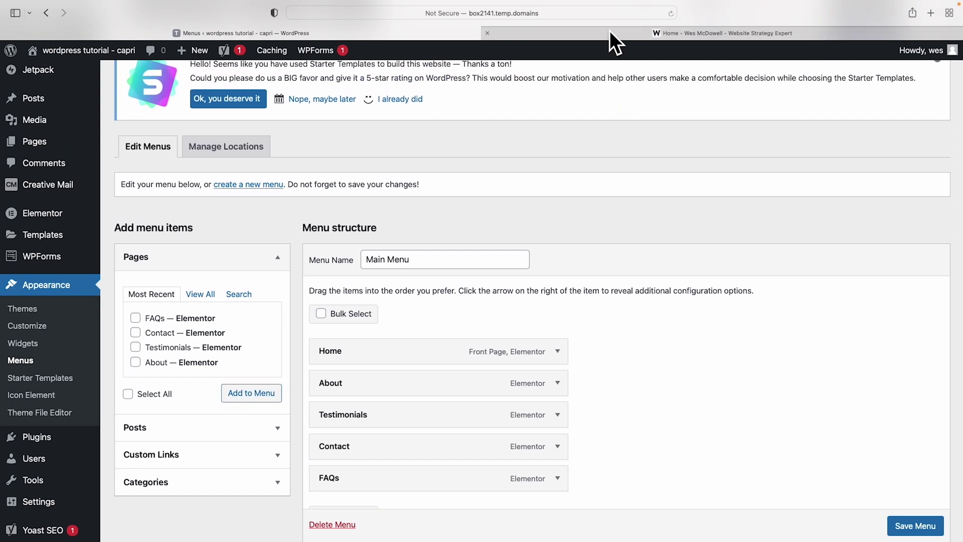
{"action": "left_click", "coordinate": [610, 31]}
{"action": "mouse_move", "coordinate": [253, 74]}
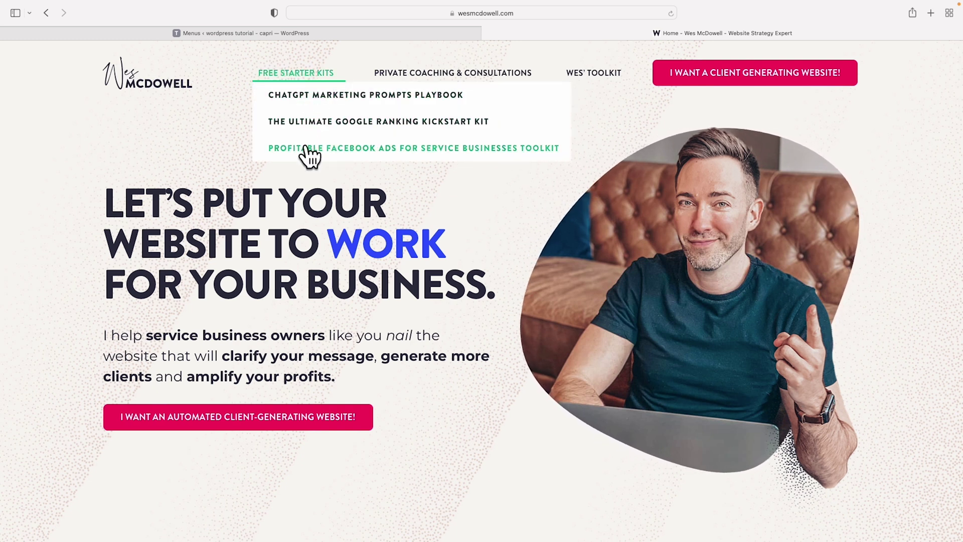
{"action": "left_click", "coordinate": [332, 32]}
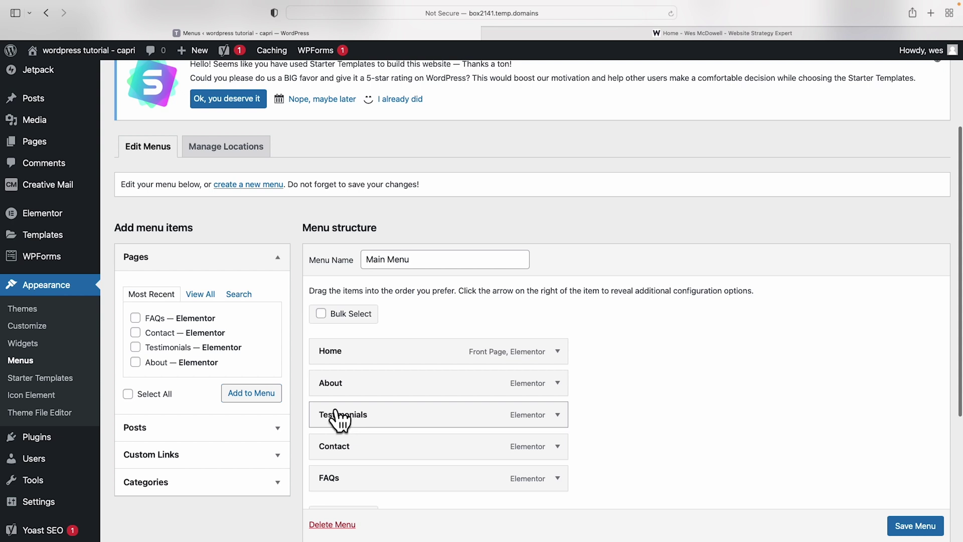
- Nest Testimonials under About as a sub item, and place FAQs beneath it as another sub item ahead of Contact
{"action": "left_click_drag", "start_coordinate": [336, 414], "coordinate": [343, 394]}
{"action": "left_click_drag", "start_coordinate": [351, 481], "coordinate": [366, 454]}
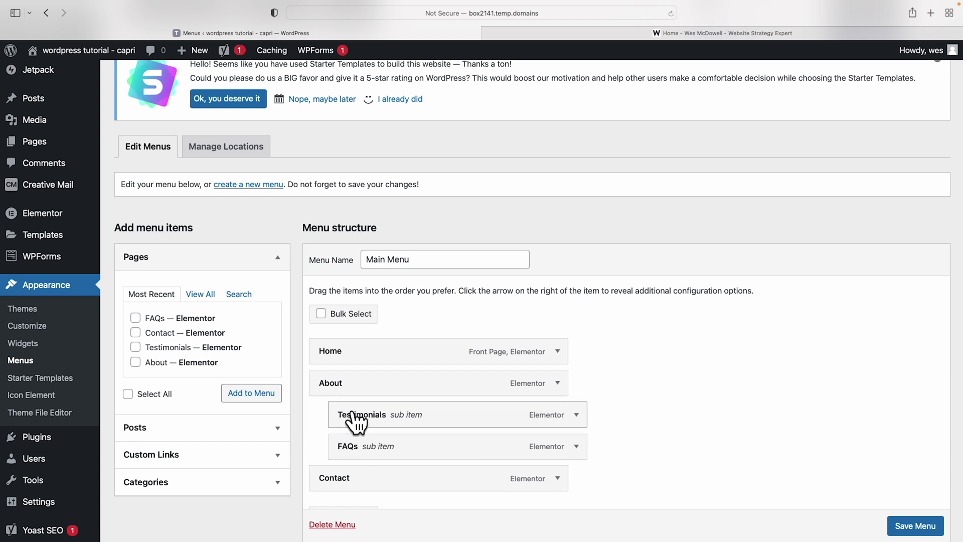
- Return Testimonials and FAQs to the top level of the menu and save the menu
{"action": "left_click_drag", "start_coordinate": [355, 422], "coordinate": [357, 422]}
{"action": "mouse_move", "coordinate": [358, 423]}
{"action": "left_mouse_down"}
{"action": "mouse_move", "coordinate": [338, 423]}
{"action": "mouse_move", "coordinate": [357, 424]}
{"action": "mouse_move", "coordinate": [340, 450]}
{"action": "mouse_move", "coordinate": [329, 424]}
{"action": "mouse_move", "coordinate": [344, 422]}
{"action": "left_mouse_up"}
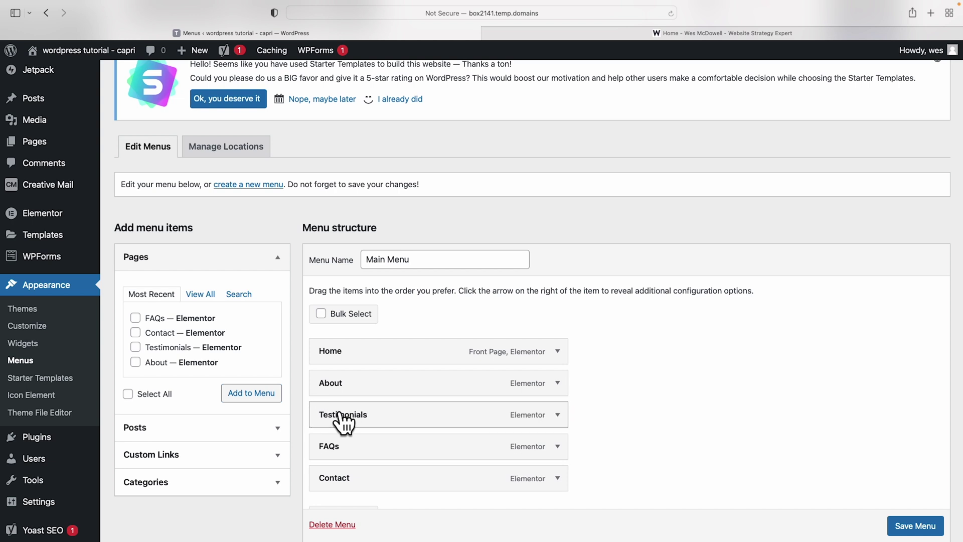
{"action": "left_click", "coordinate": [922, 530]}
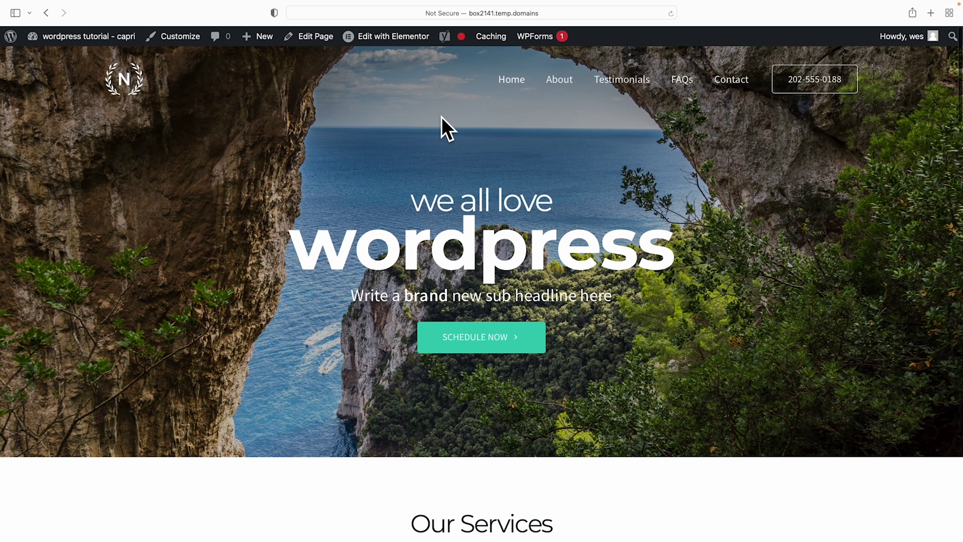
- Customize the Home page's header by moving the Primary Menu to the centre section of the middle header row
{"action": "left_click", "coordinate": [183, 38]}
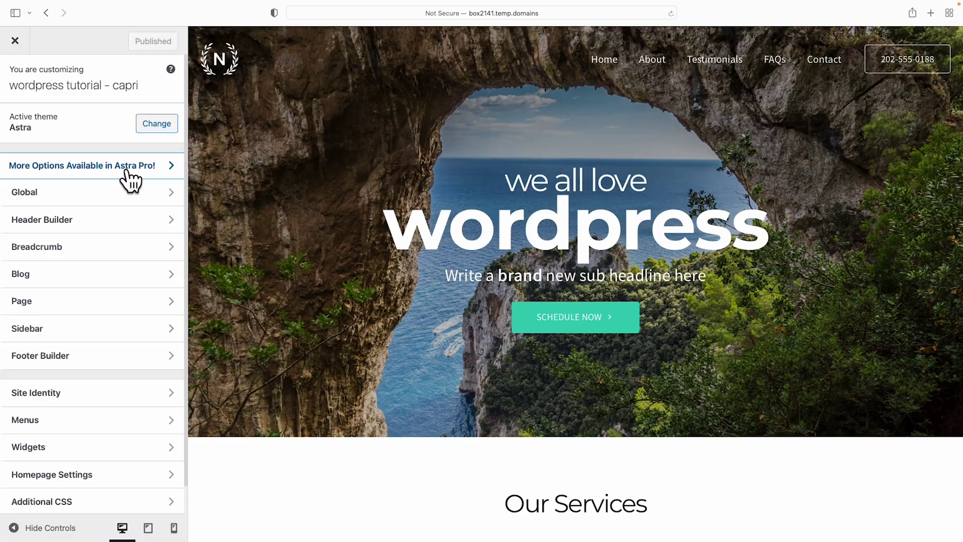
{"action": "left_click", "coordinate": [50, 221]}
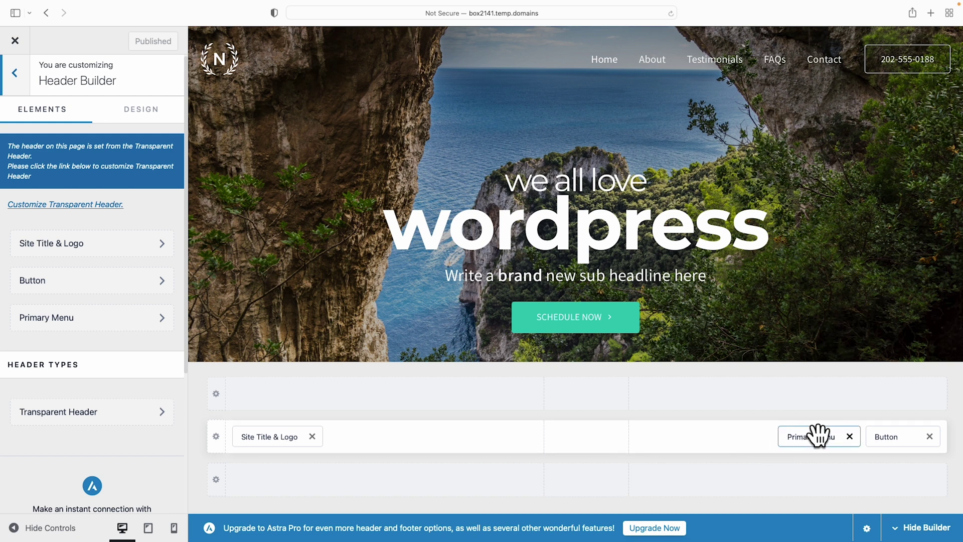
{"action": "left_click_drag", "start_coordinate": [825, 435], "coordinate": [760, 435]}
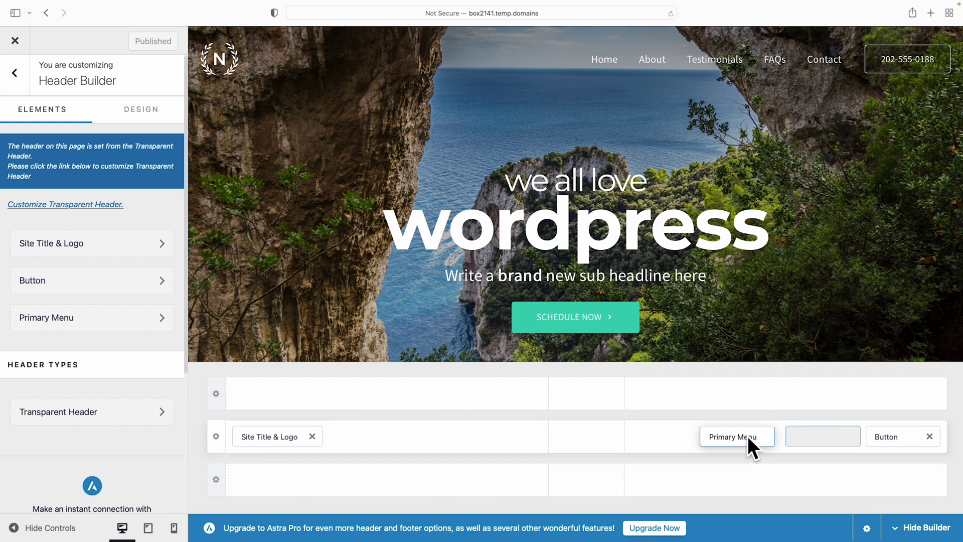
{"action": "left_click_drag", "start_coordinate": [648, 434], "coordinate": [601, 434]}
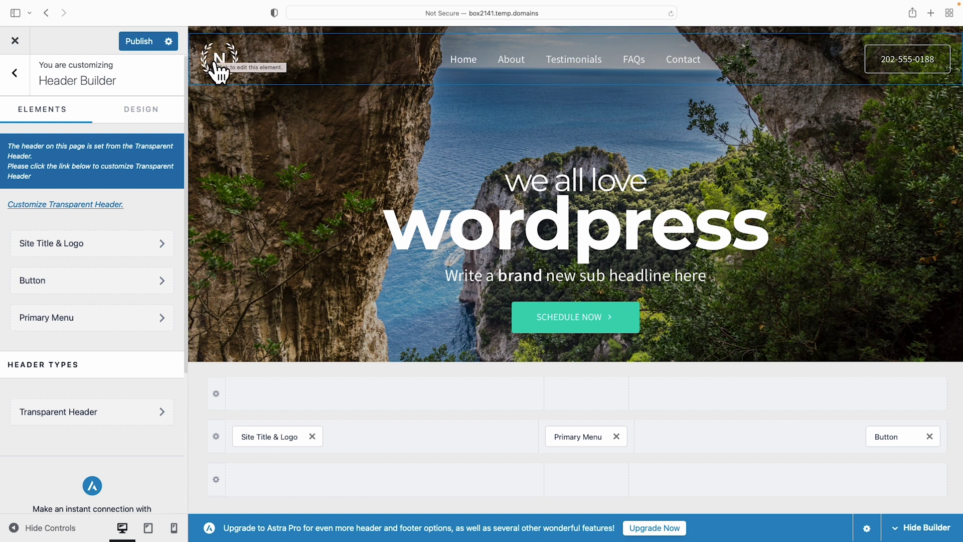
- Replace the transparent header's logo with the white mureb-logo.png and set the logo width to 140 px
{"action": "left_click", "coordinate": [28, 206]}
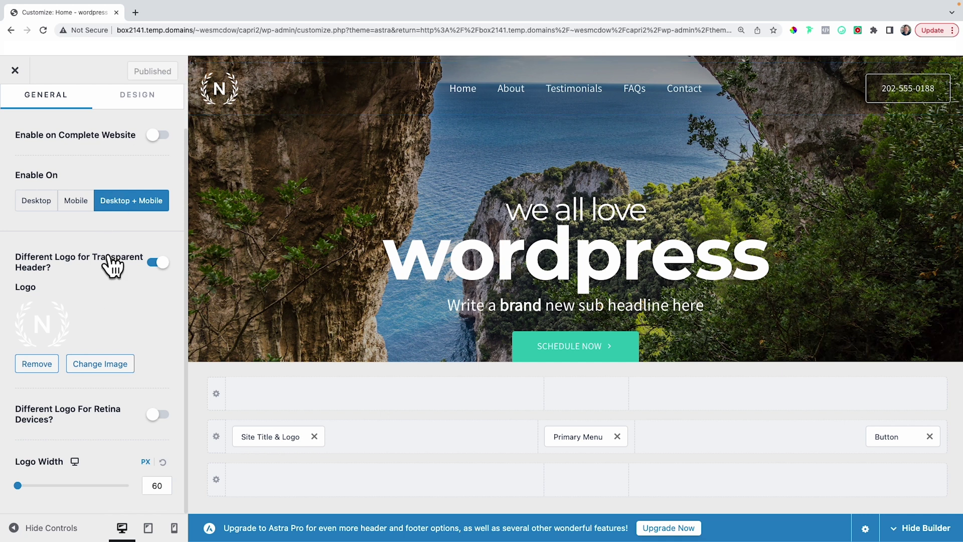
{"action": "left_click", "coordinate": [103, 366]}
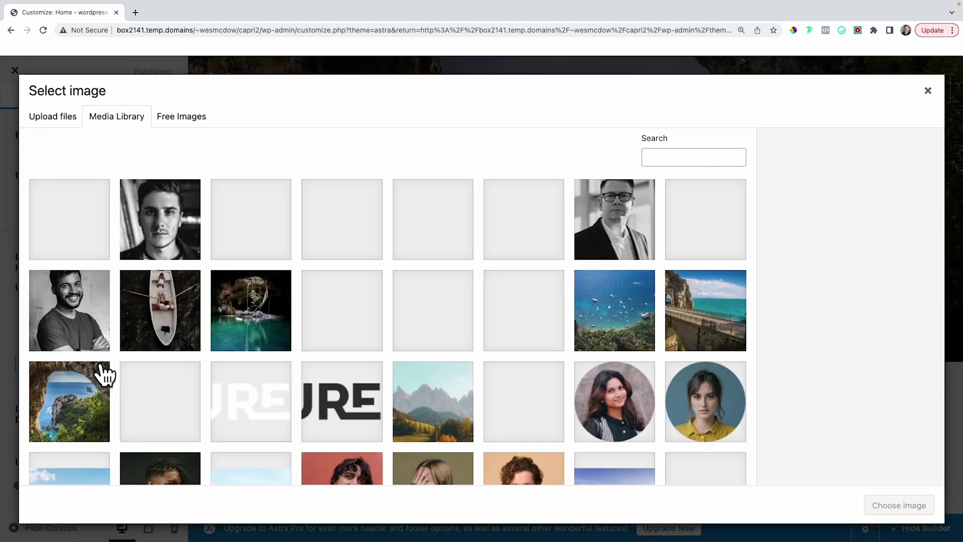
{"action": "left_click", "coordinate": [245, 410]}
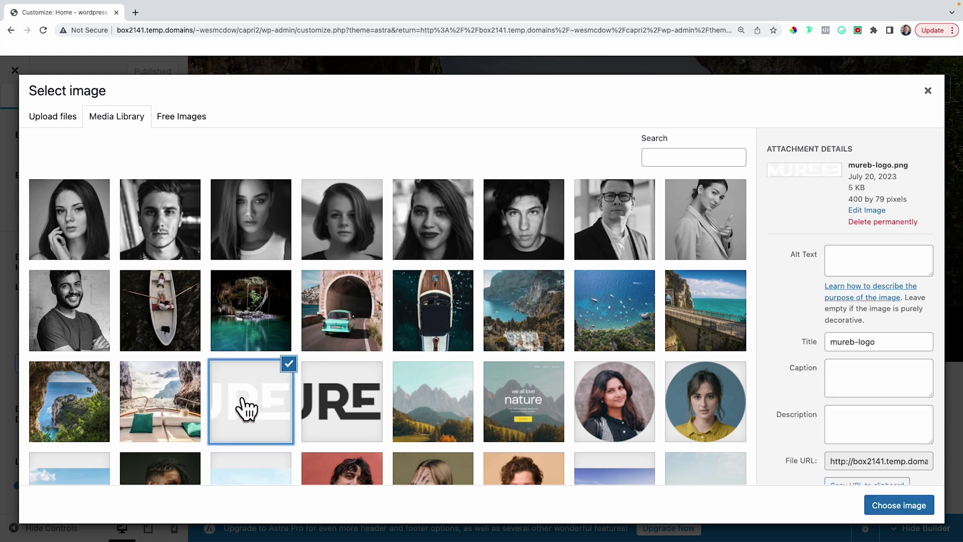
{"action": "left_click", "coordinate": [897, 506]}
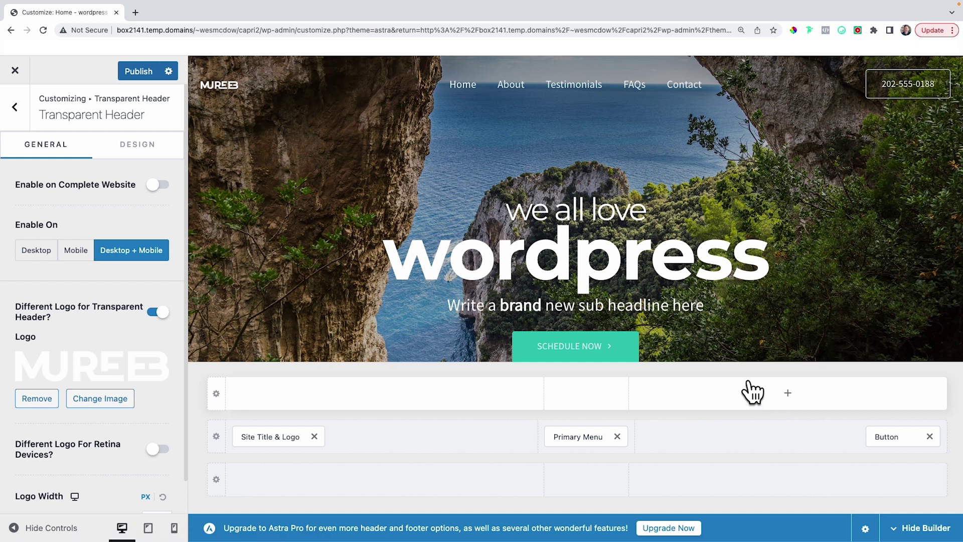
{"action": "scroll", "coordinate": [137, 415], "scroll_direction": "down", "scroll_amount": 1}
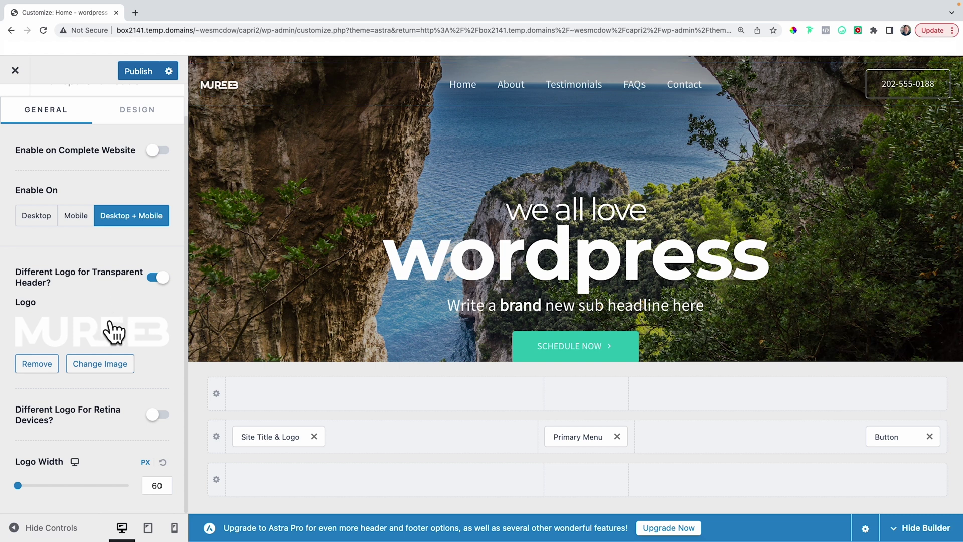
{"action": "left_click_drag", "start_coordinate": [17, 487], "coordinate": [36, 487]}
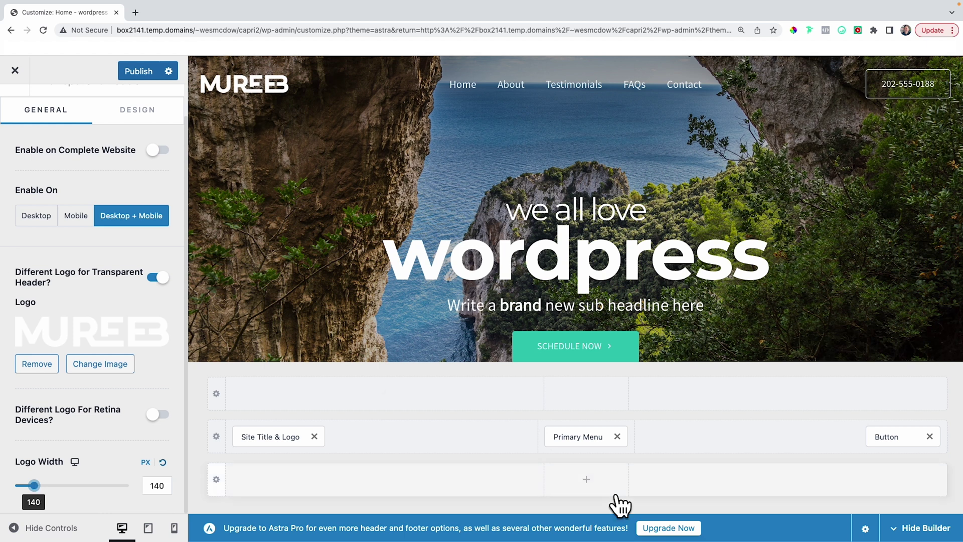
- Open the Primary Menu's header settings, try a wider submenu, and reset the submenu width
{"action": "left_click", "coordinate": [592, 436]}
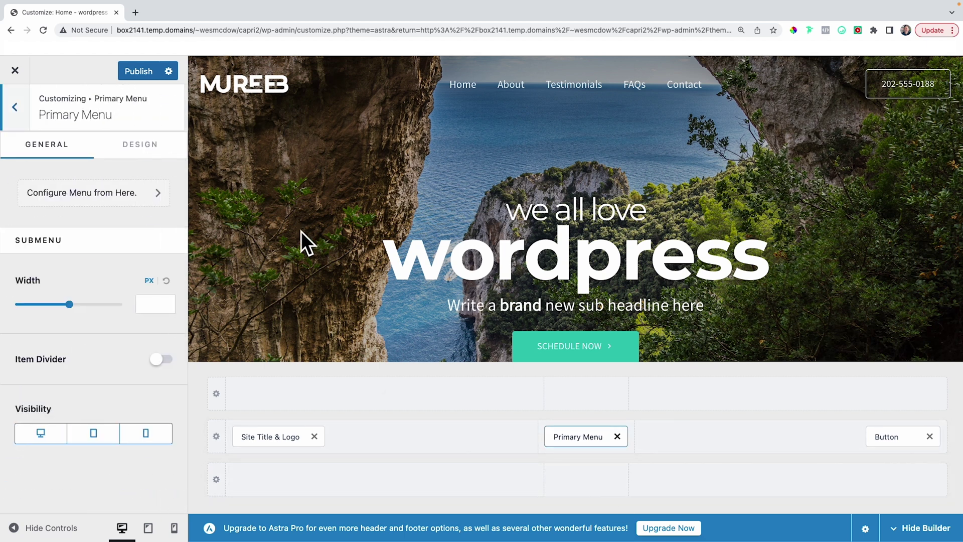
{"action": "mouse_move", "coordinate": [73, 305]}
{"action": "left_mouse_down"}
{"action": "mouse_move", "coordinate": [101, 305]}
{"action": "mouse_move", "coordinate": [90, 304]}
{"action": "left_mouse_up"}
{"action": "left_click", "coordinate": [166, 280]}
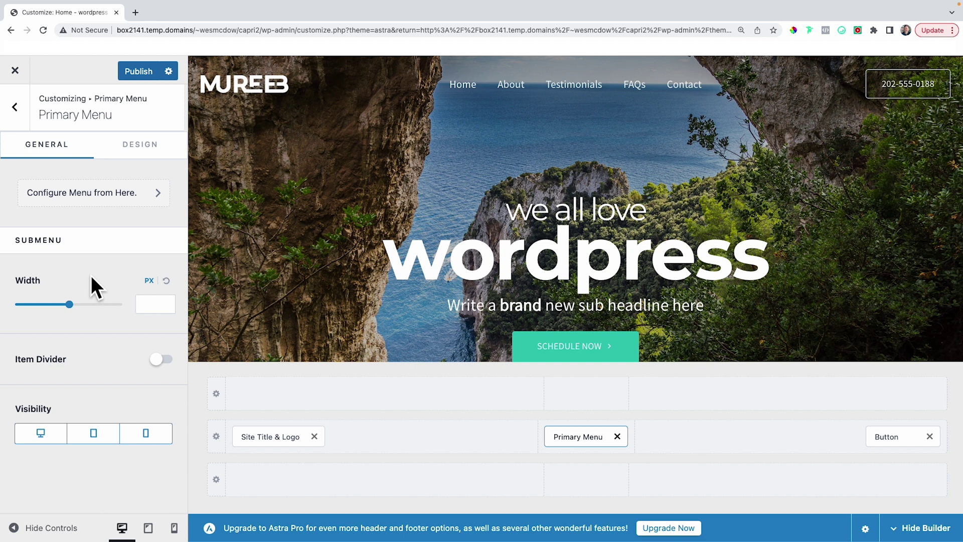
- Set the Primary Menu's text/link colours to white for normal and the palette's bright green for hover and active
{"action": "left_click", "coordinate": [141, 149]}
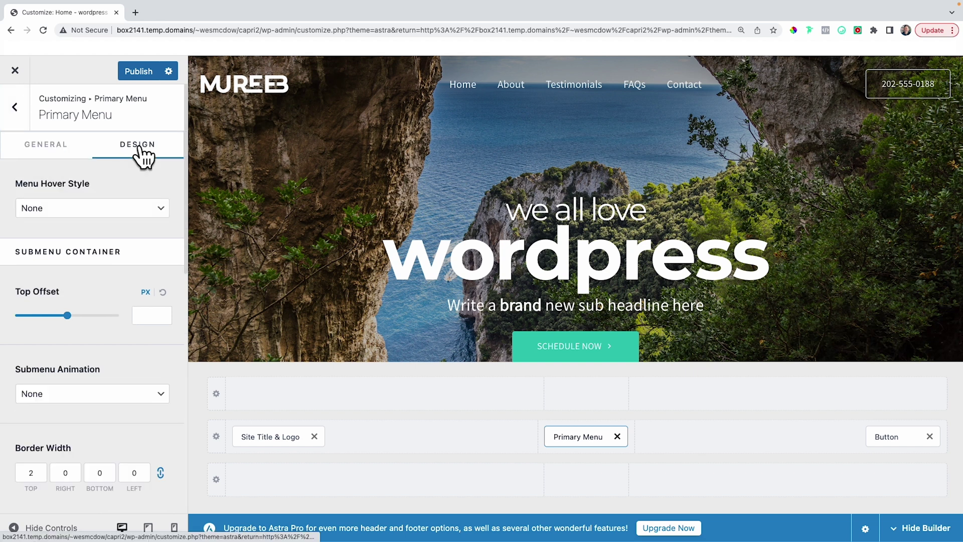
{"action": "scroll", "coordinate": [130, 182], "scroll_direction": "down", "scroll_amount": 4}
{"action": "scroll", "coordinate": [131, 181], "scroll_direction": "up", "scroll_amount": 2}
{"action": "scroll", "coordinate": [130, 182], "scroll_direction": "down", "scroll_amount": 3}
{"action": "scroll", "coordinate": [130, 179], "scroll_direction": "down", "scroll_amount": 3}
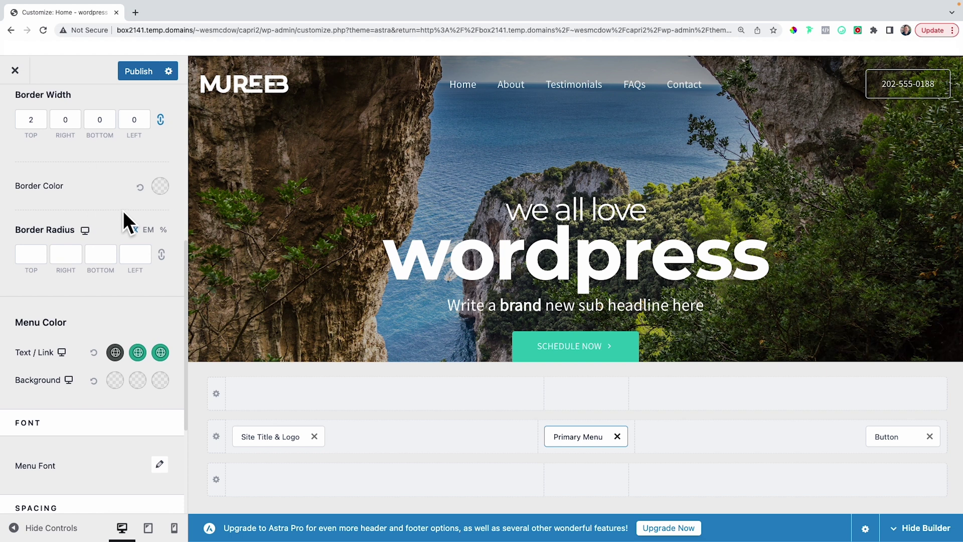
{"action": "scroll", "coordinate": [123, 212], "scroll_direction": "up", "scroll_amount": 2}
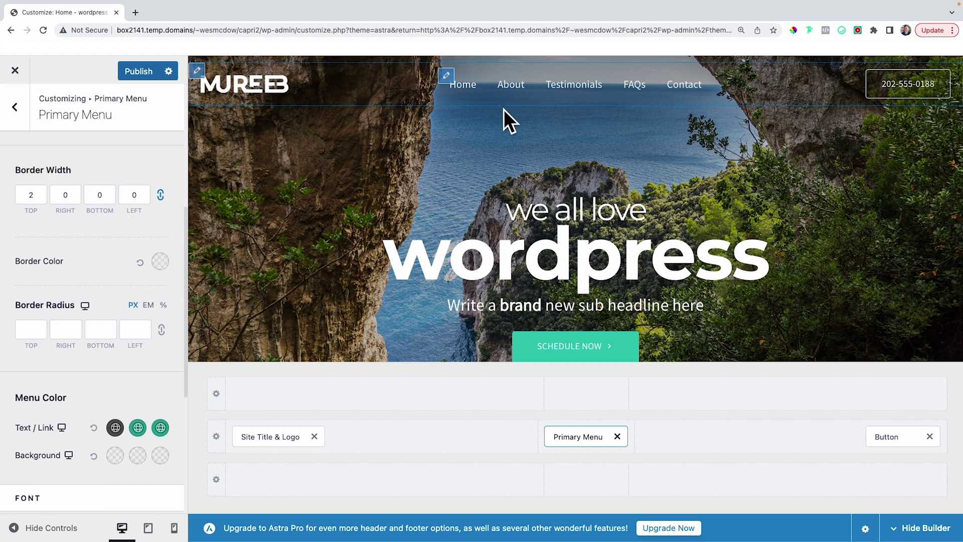
{"action": "scroll", "coordinate": [151, 212], "scroll_direction": "down", "scroll_amount": 1}
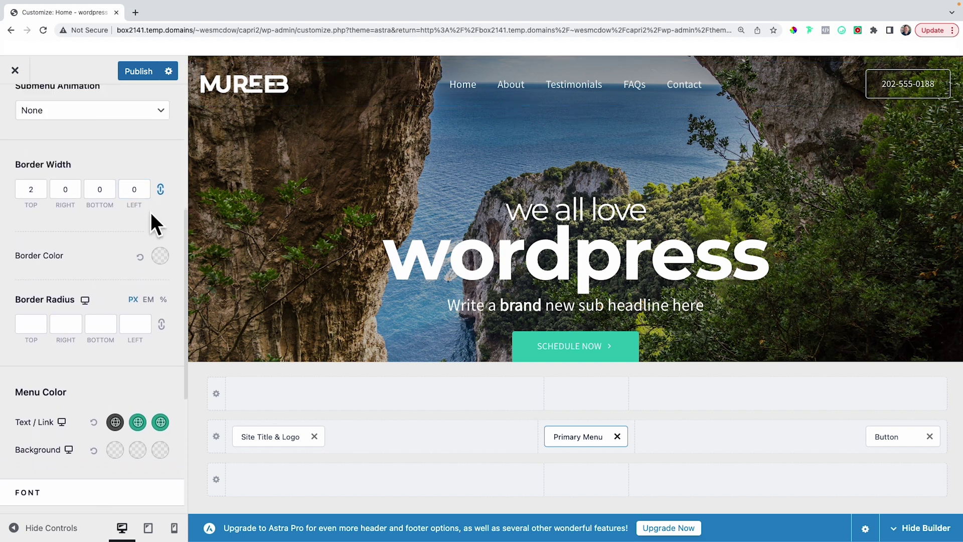
{"action": "scroll", "coordinate": [140, 212], "scroll_direction": "down", "scroll_amount": 1}
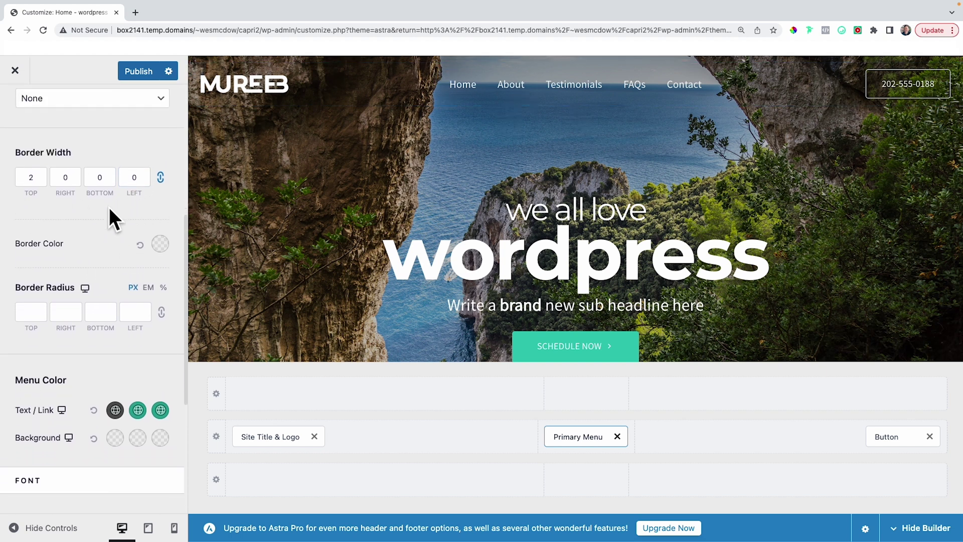
{"action": "scroll", "coordinate": [110, 209], "scroll_direction": "down", "scroll_amount": 5}
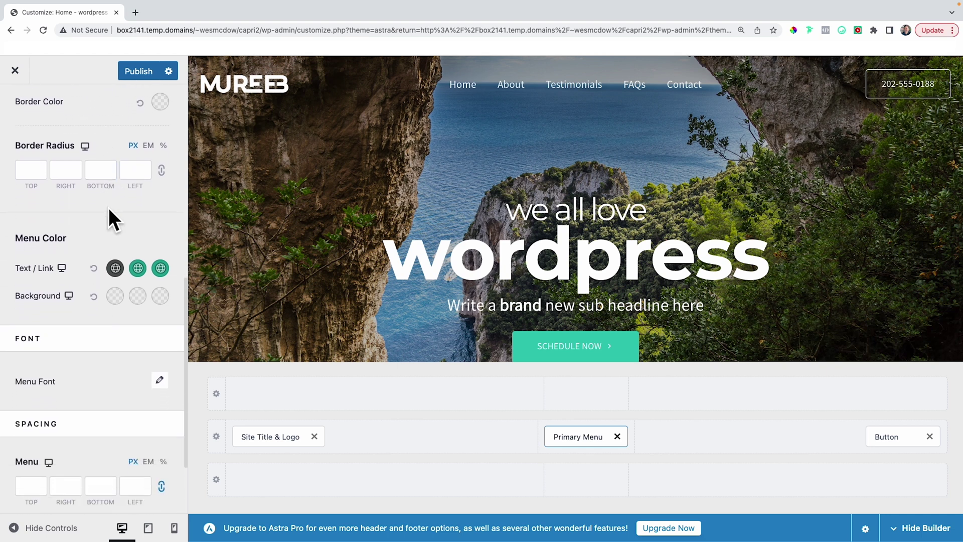
{"action": "left_click", "coordinate": [115, 268]}
{"action": "left_click", "coordinate": [108, 297]}
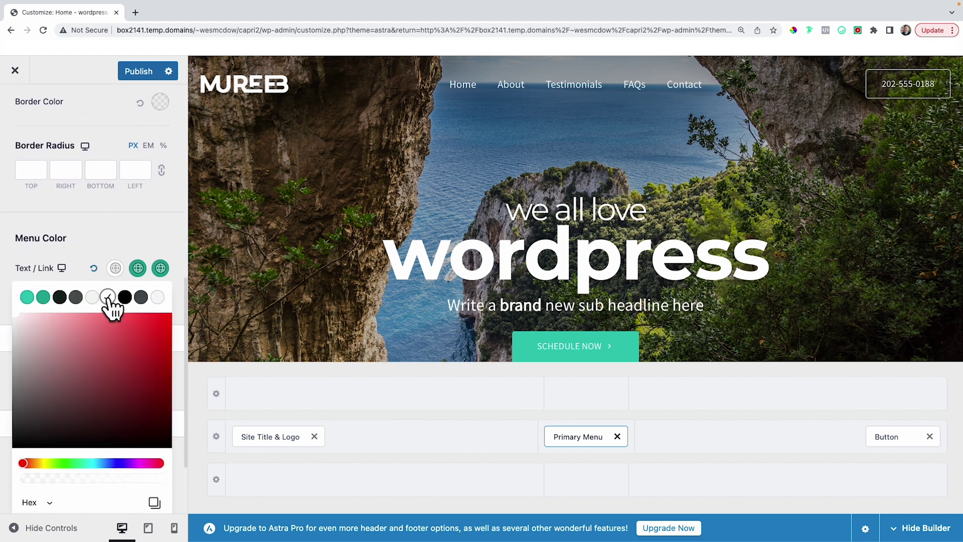
{"action": "left_click", "coordinate": [138, 268]}
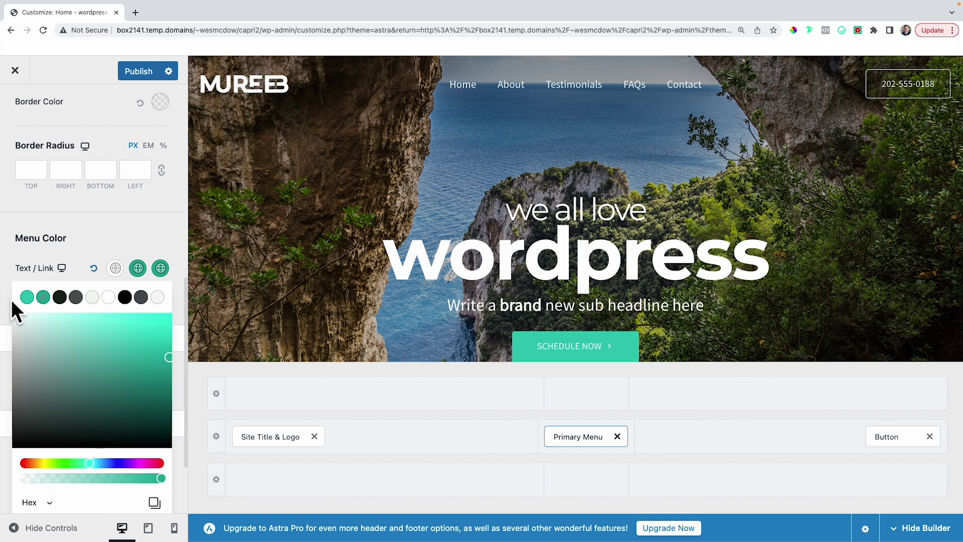
{"action": "left_click", "coordinate": [27, 297]}
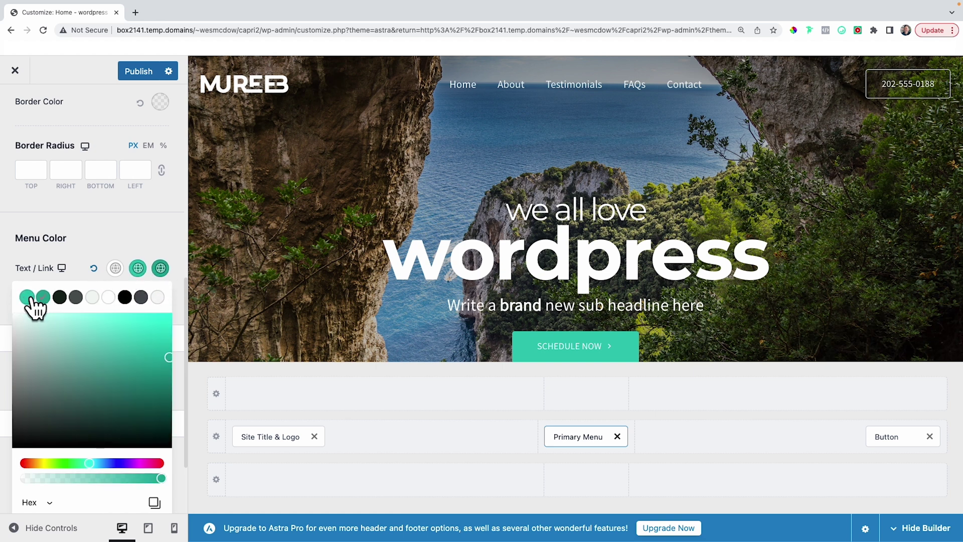
{"action": "left_click", "coordinate": [161, 268]}
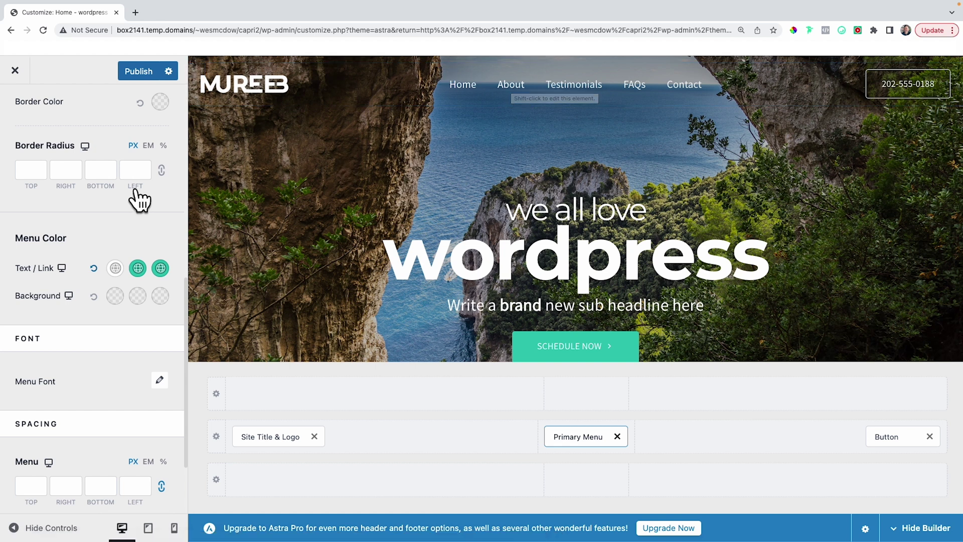
- Examine the Primary Menu's font options and the available font families, keeping Inherit, and close the font settings
{"action": "scroll", "coordinate": [133, 195], "scroll_direction": "down", "scroll_amount": 3}
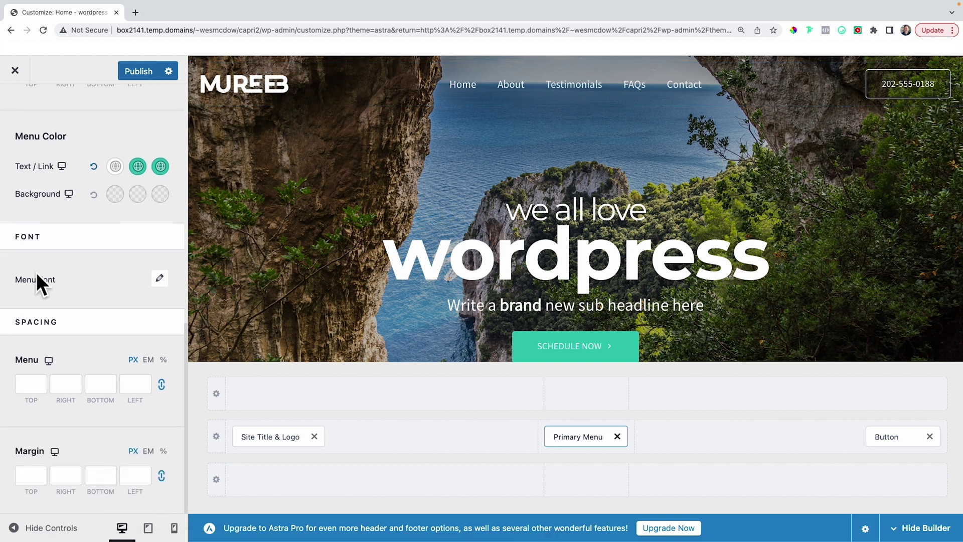
{"action": "left_click", "coordinate": [158, 279]}
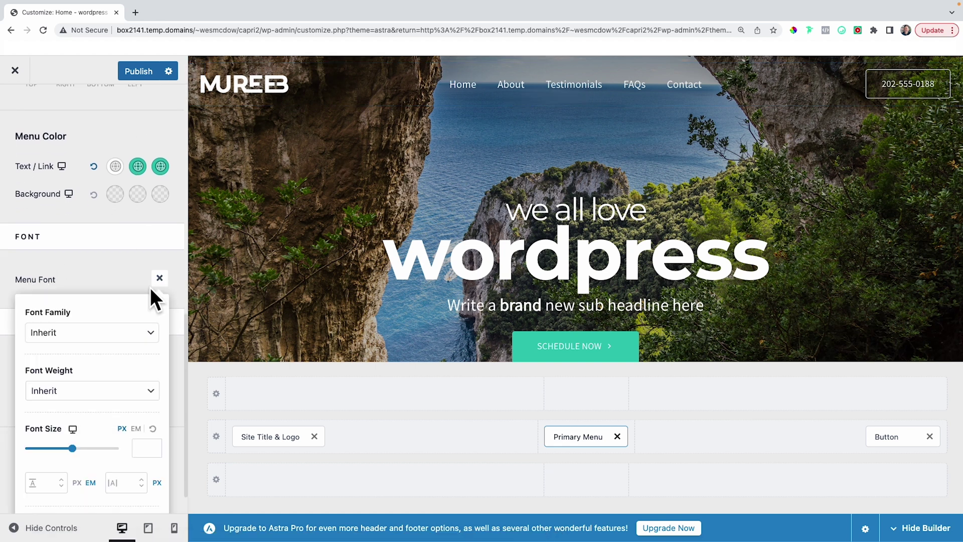
{"action": "left_click", "coordinate": [96, 333]}
{"action": "left_click", "coordinate": [99, 361]}
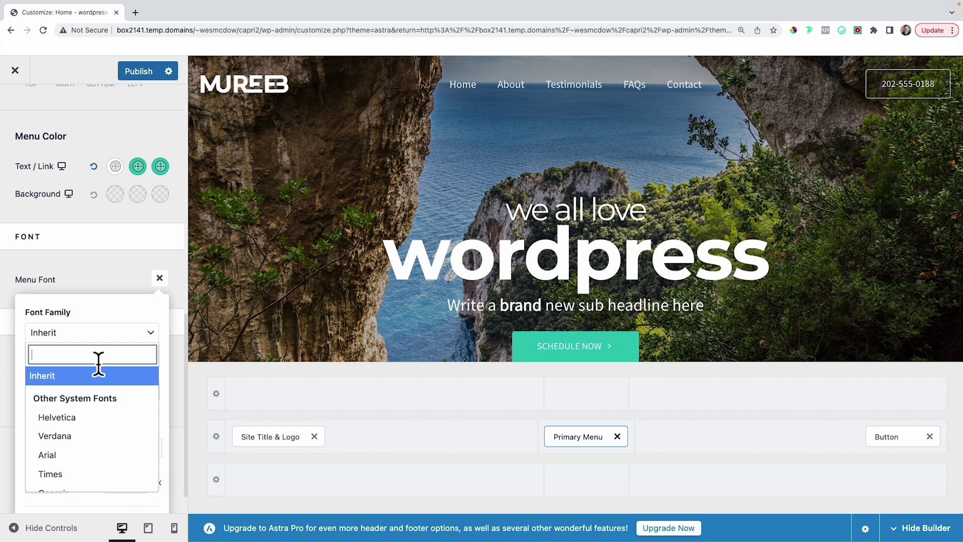
{"action": "left_click", "coordinate": [150, 337]}
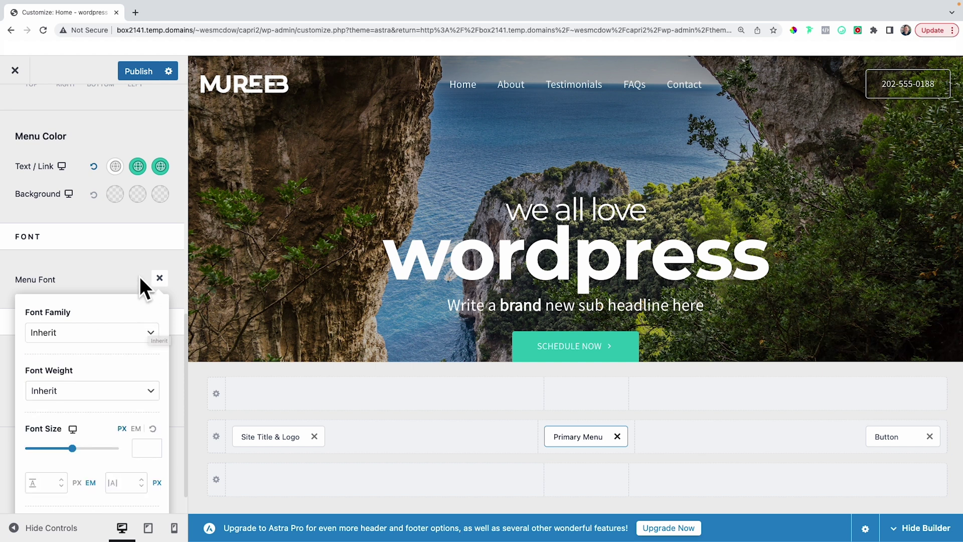
{"action": "left_click", "coordinate": [142, 336]}
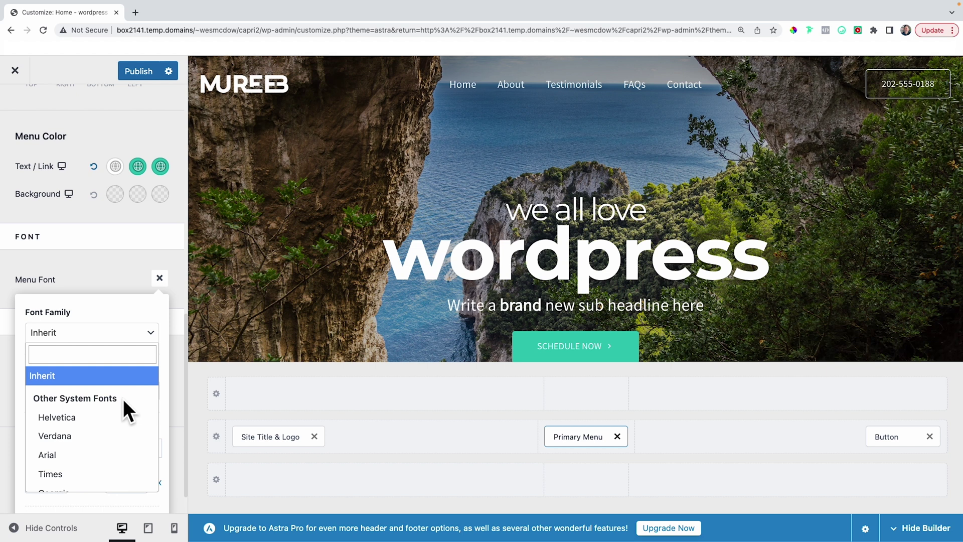
{"action": "left_click", "coordinate": [116, 278]}
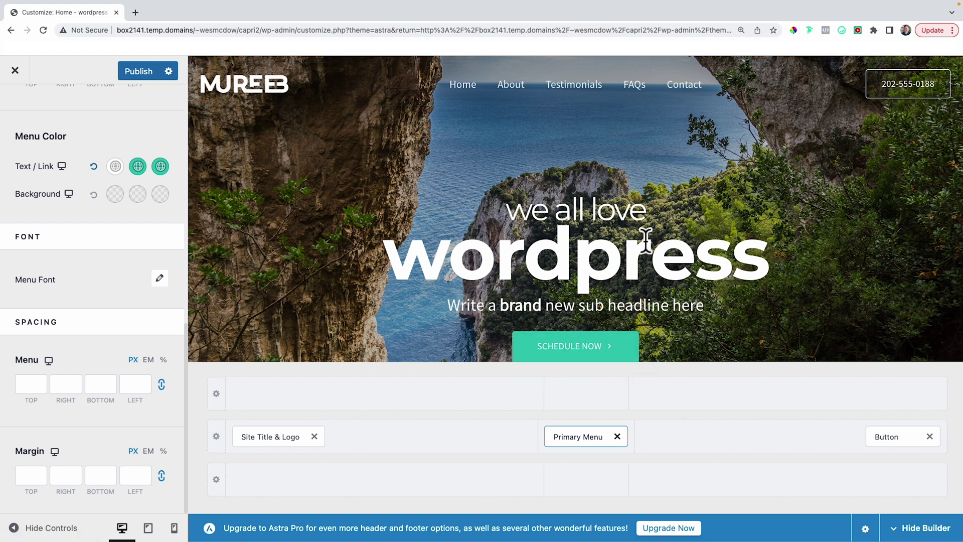
- Change the header button's text to SCHEDULE NOW and its link to /contact
{"action": "left_click", "coordinate": [898, 436]}
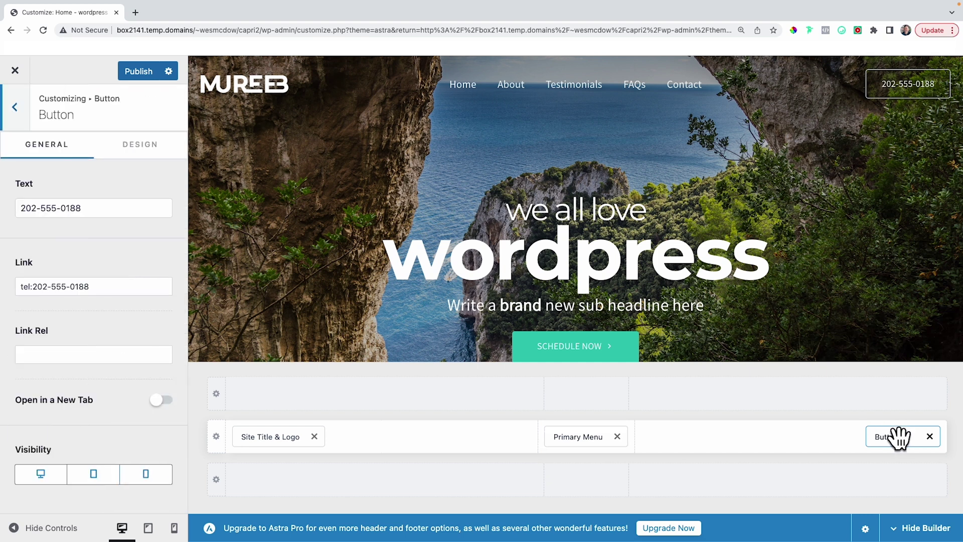
{"action": "triple_click", "coordinate": [48, 209]}
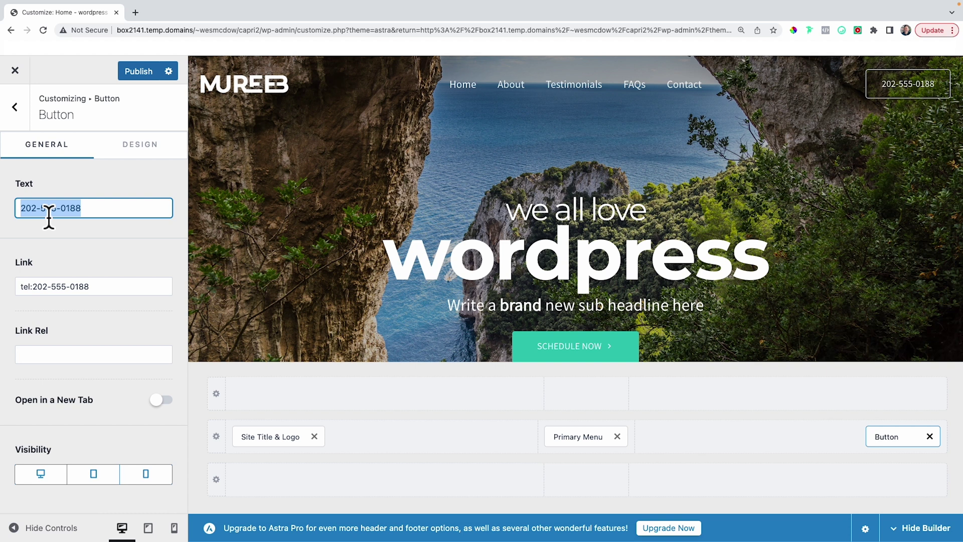
{"action": "type", "text": "SCHEDULE NOW"}
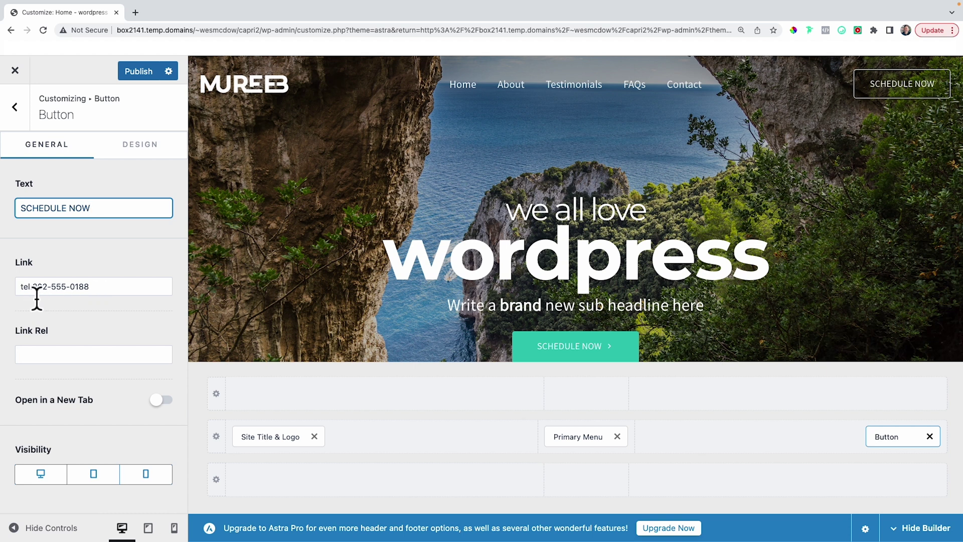
{"action": "triple_click", "coordinate": [109, 296]}
{"action": "key", "text": "BackSpace"}
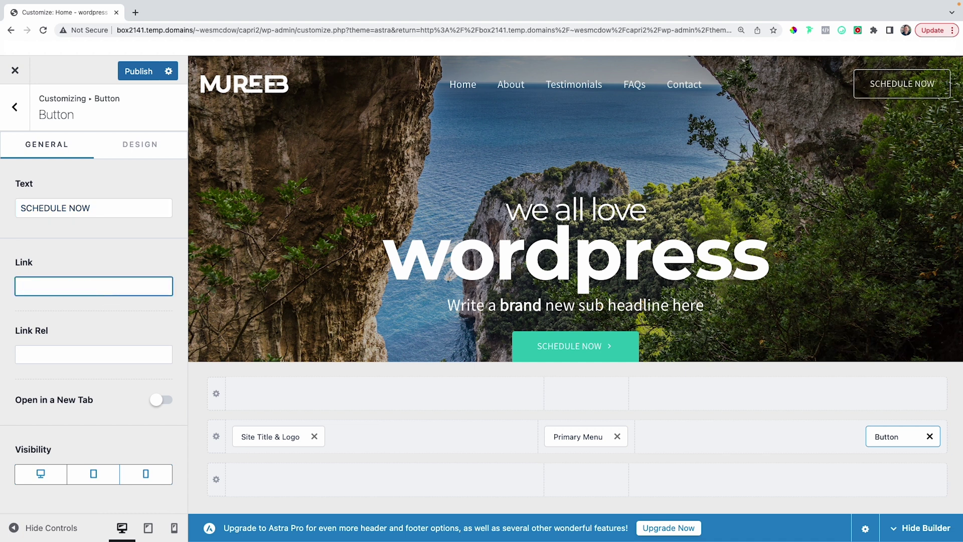
{"action": "type", "text": "/co"}
- Set the header button's background to the palette's bright green 30C7B5 for normal and the darker green 00AC97 for hover
{"action": "left_click", "coordinate": [144, 150]}
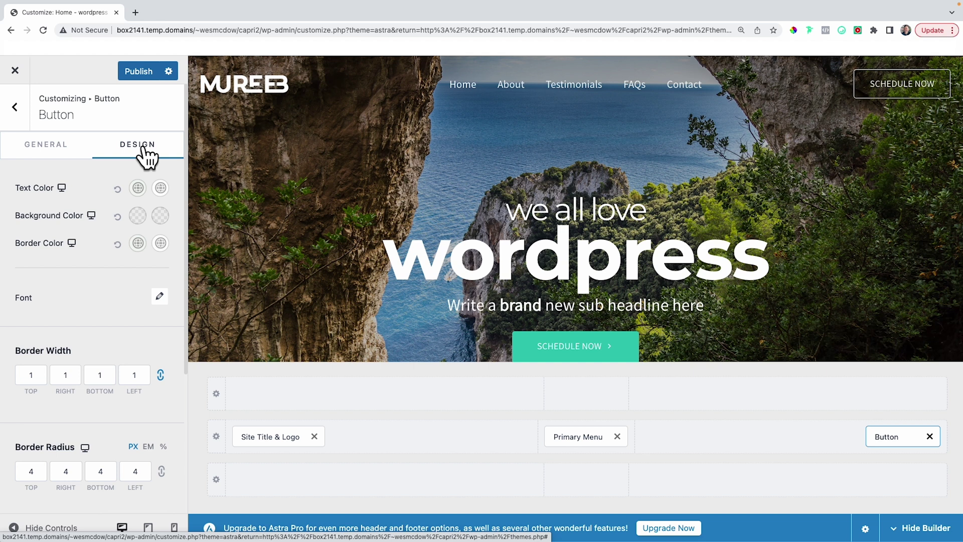
{"action": "left_click", "coordinate": [139, 217]}
{"action": "left_click", "coordinate": [26, 245]}
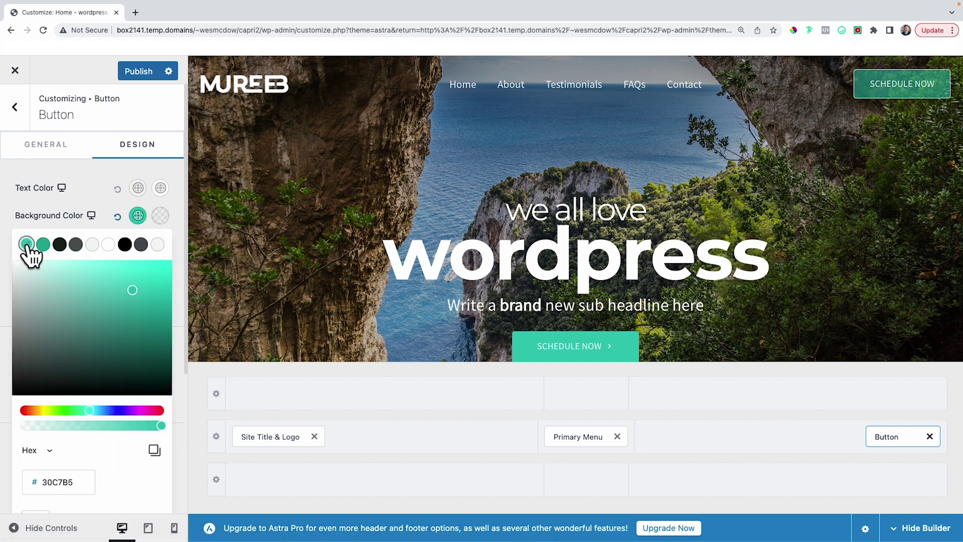
{"action": "left_click", "coordinate": [161, 216]}
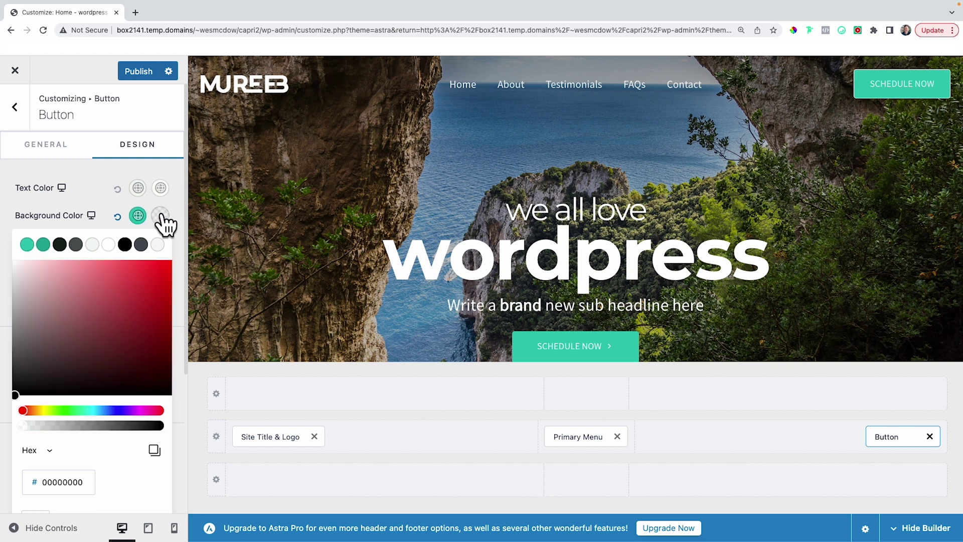
{"action": "left_click", "coordinate": [43, 245]}
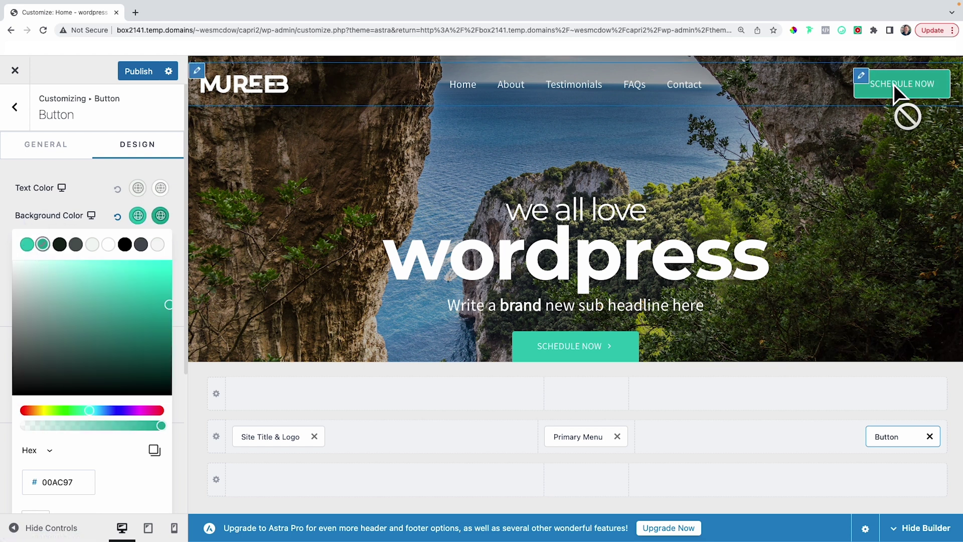
{"action": "left_click", "coordinate": [176, 170]}
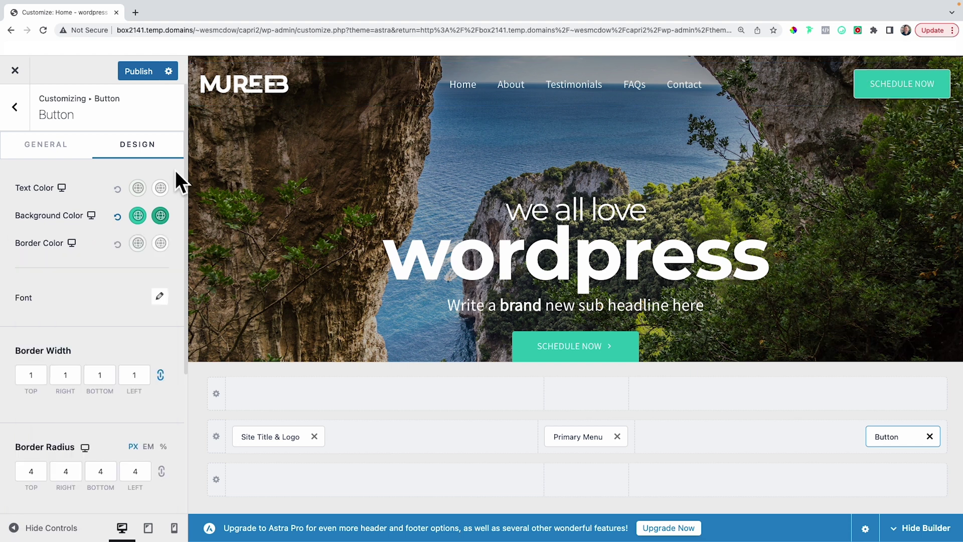
- Set the header button's border width to 0 on all sides
{"action": "scroll", "coordinate": [79, 282], "scroll_direction": "down", "scroll_amount": 3}
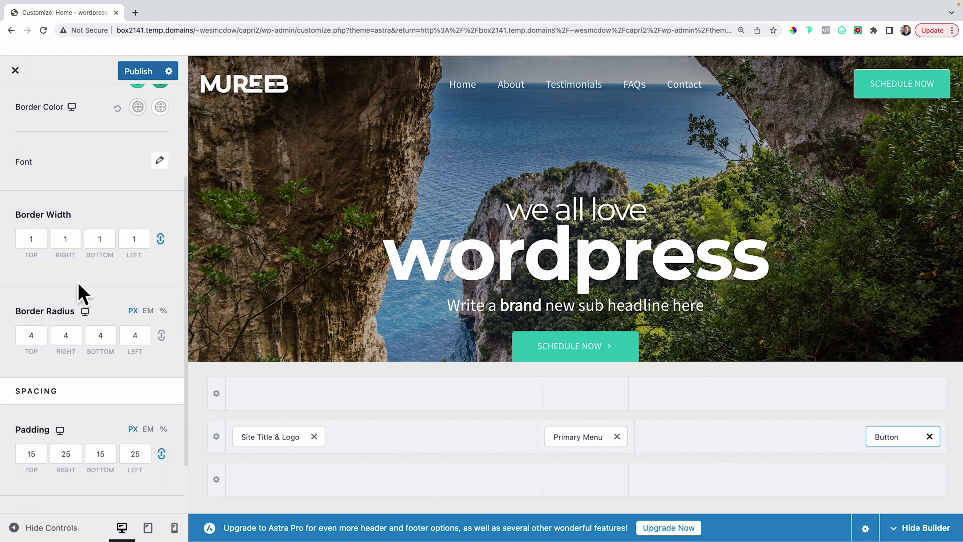
{"action": "left_click", "coordinate": [44, 243]}
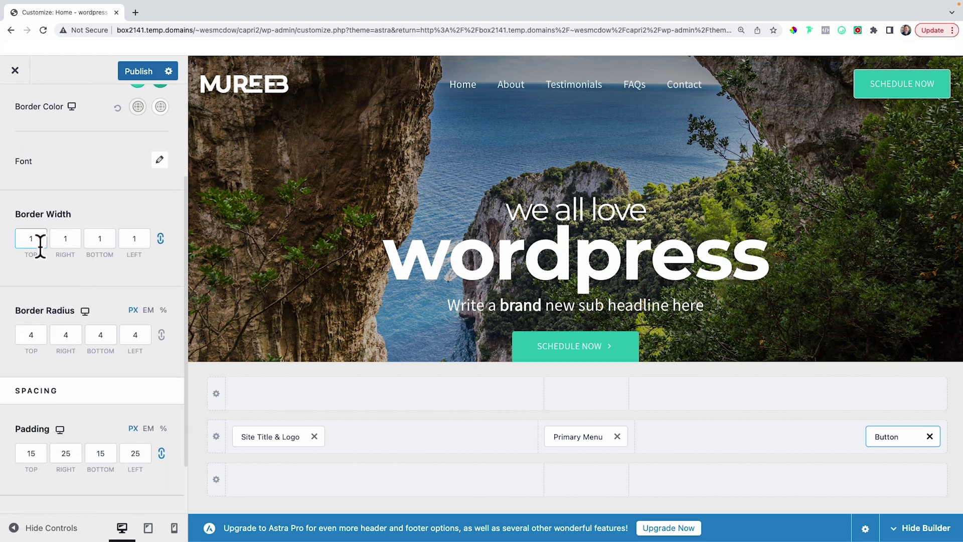
{"action": "key", "text": "BackSpace"}
{"action": "type", "text": "0"}
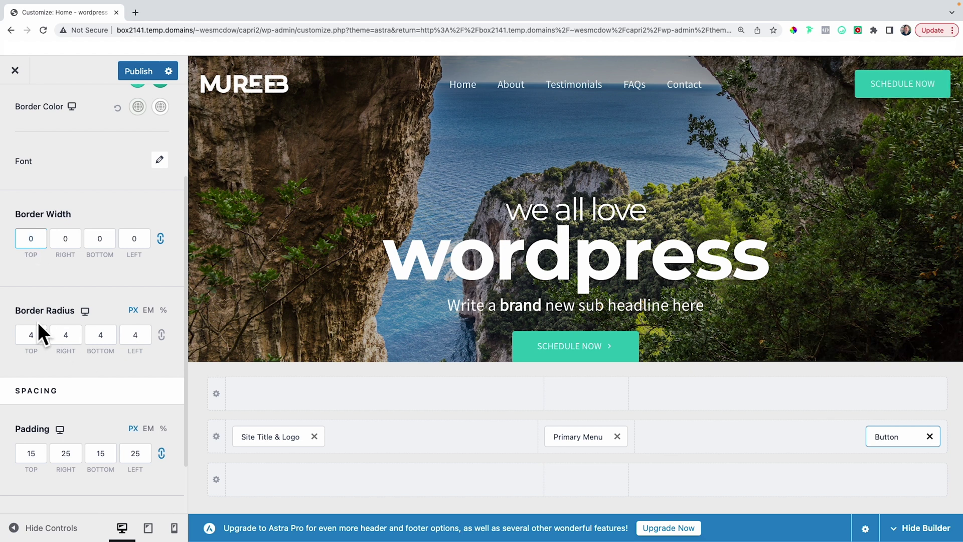
- Link the header button's border radius values, try a 25 px radius on all corners, and set it back to 4 px
{"action": "left_click", "coordinate": [35, 339]}
{"action": "double_click", "coordinate": [26, 336]}
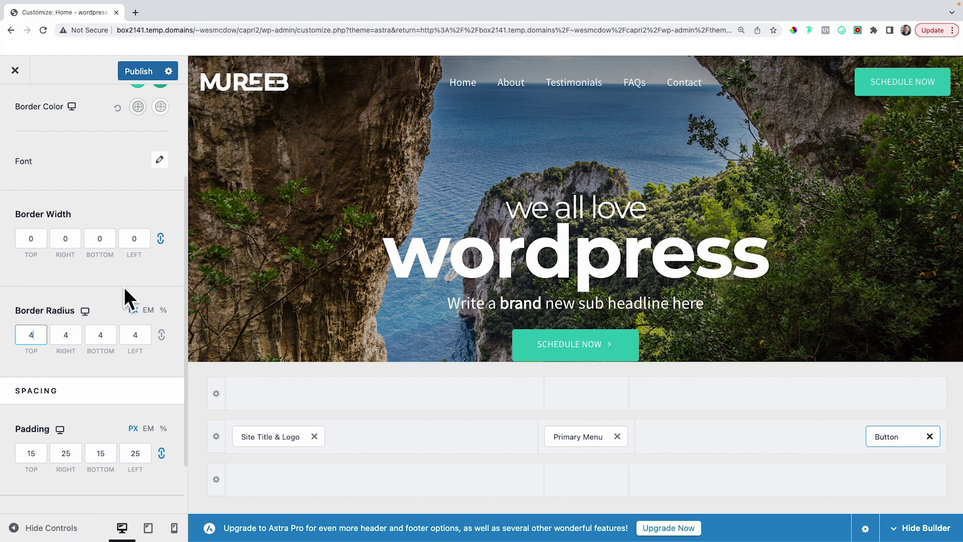
{"action": "scroll", "coordinate": [133, 282], "scroll_direction": "down", "scroll_amount": 1}
{"action": "left_click", "coordinate": [161, 316]}
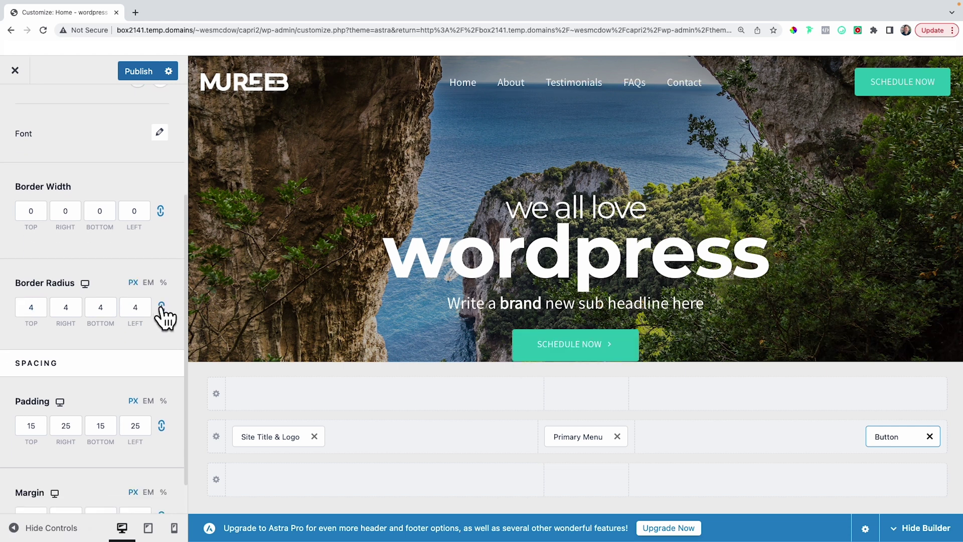
{"action": "double_click", "coordinate": [31, 315]}
{"action": "type", "text": "25"}
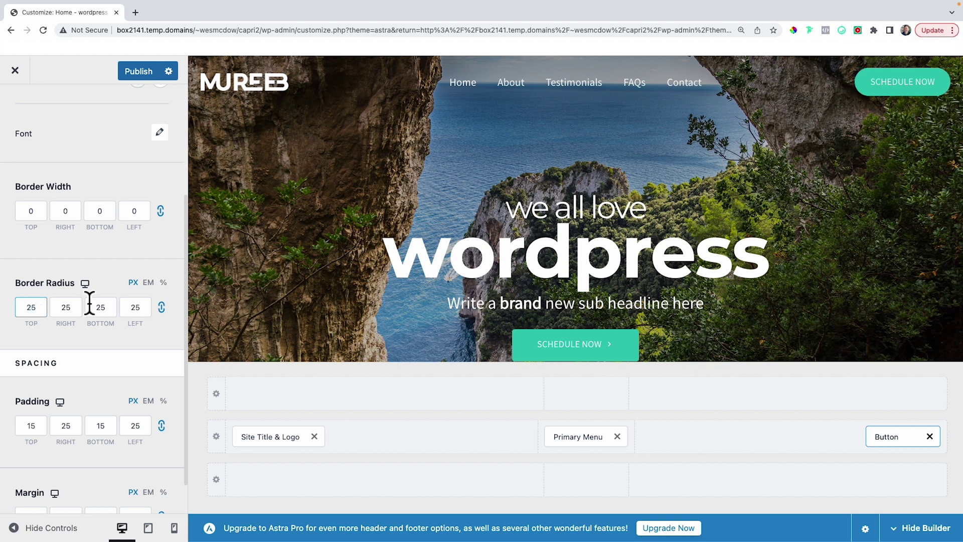
{"action": "left_click_drag", "start_coordinate": [40, 312], "coordinate": [20, 313]}
{"action": "type", "text": "4"}
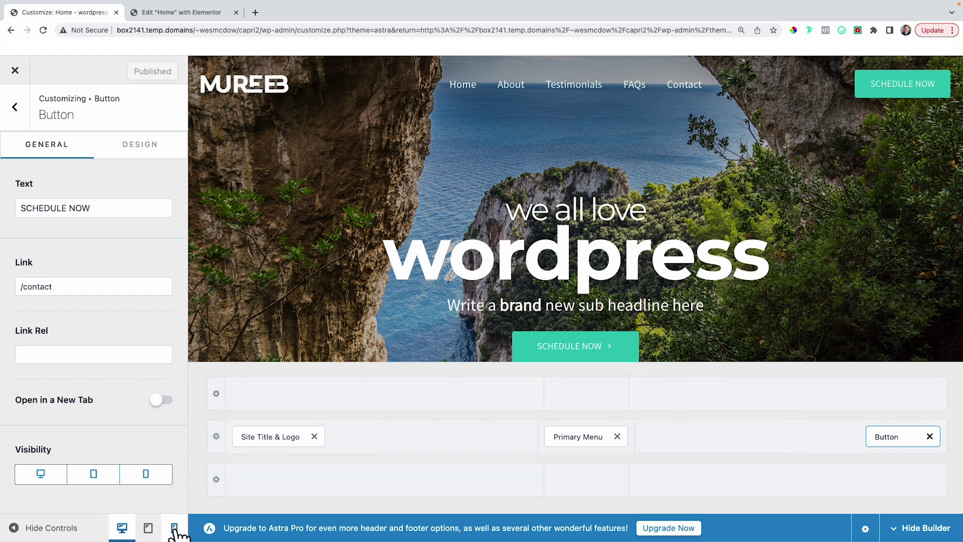
- Preview the header at mobile size, opening and closing the hamburger menu to check its links
{"action": "left_click", "coordinate": [174, 531]}
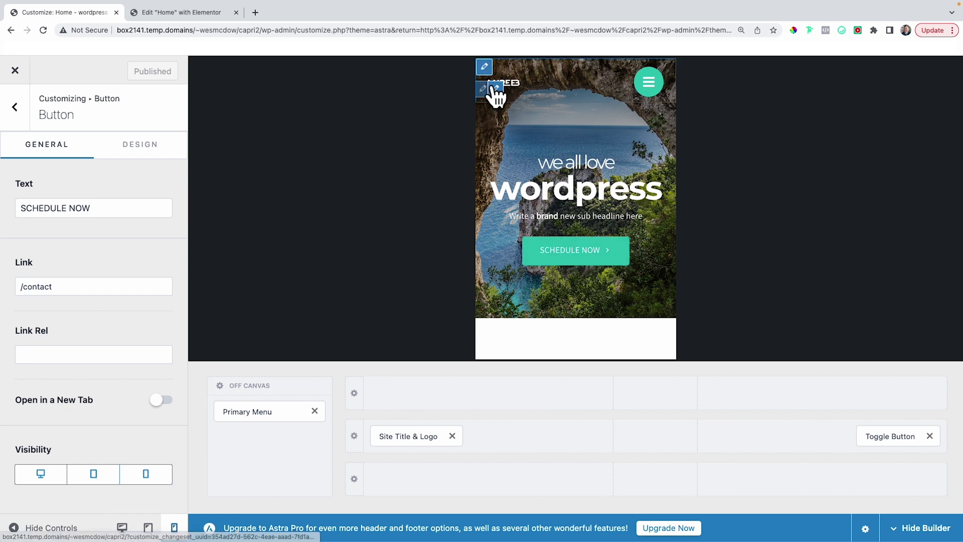
{"action": "left_click", "coordinate": [650, 87]}
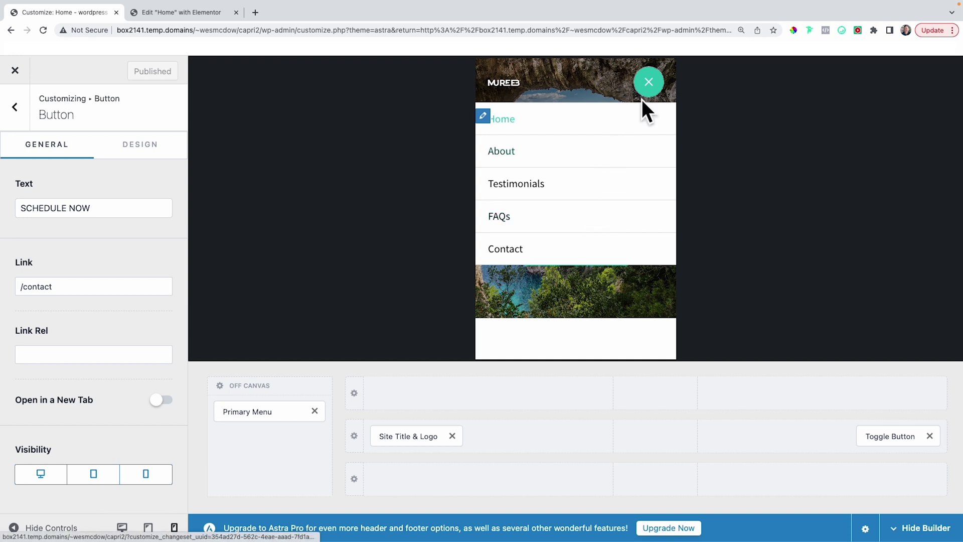
{"action": "left_click", "coordinate": [650, 85]}
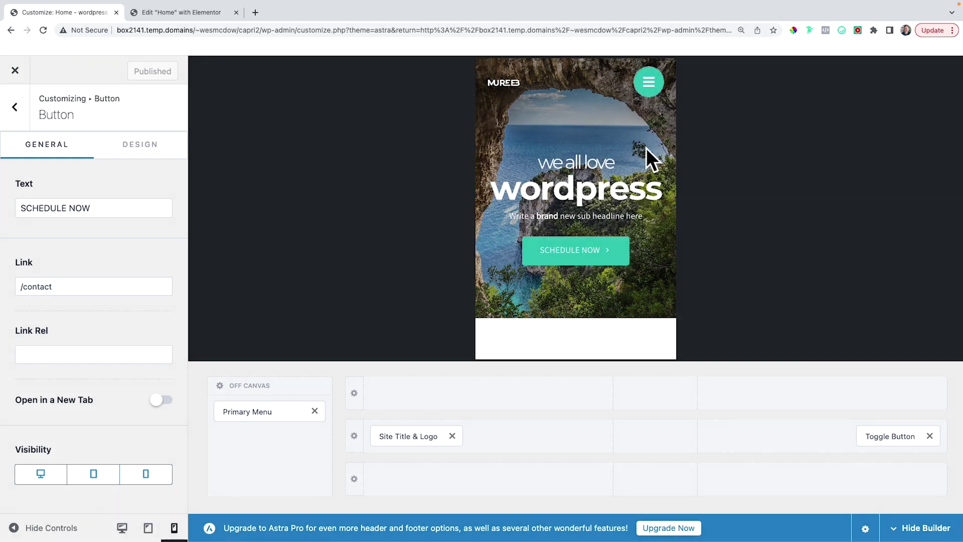